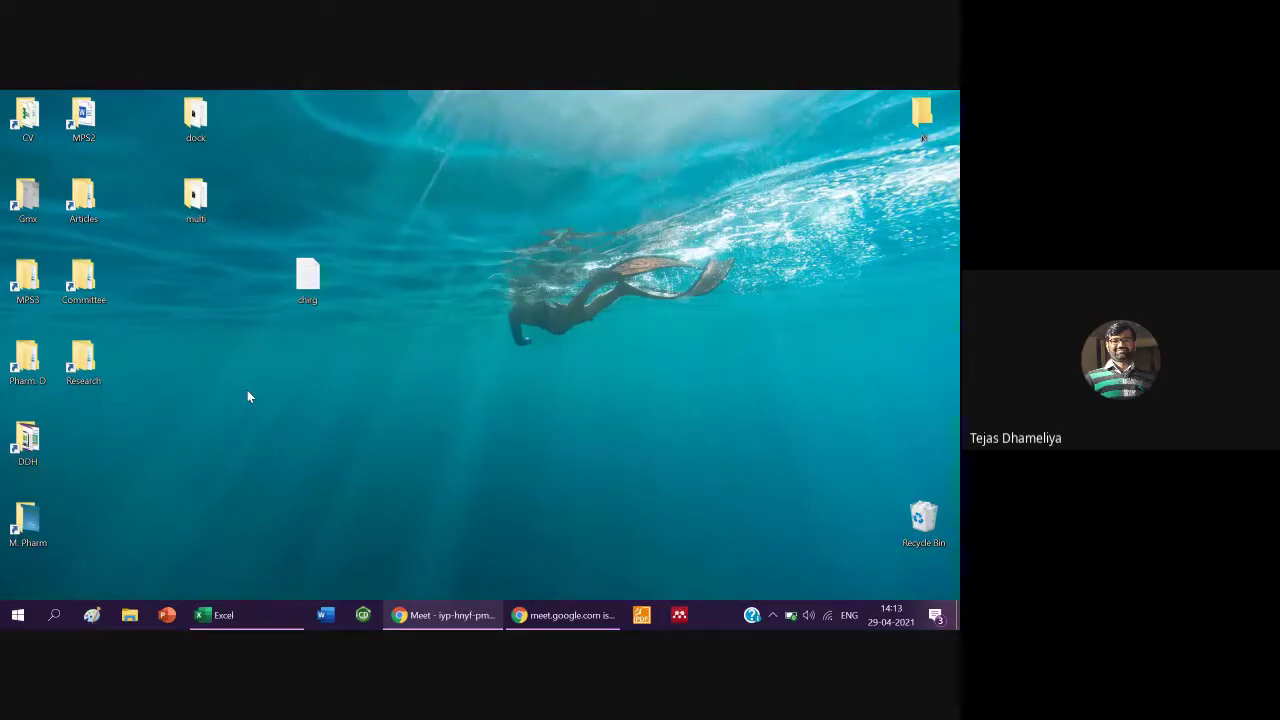
- Open the dock folder from the desktop, launch AutoDockTools and maximize its window
double_click(195, 120)
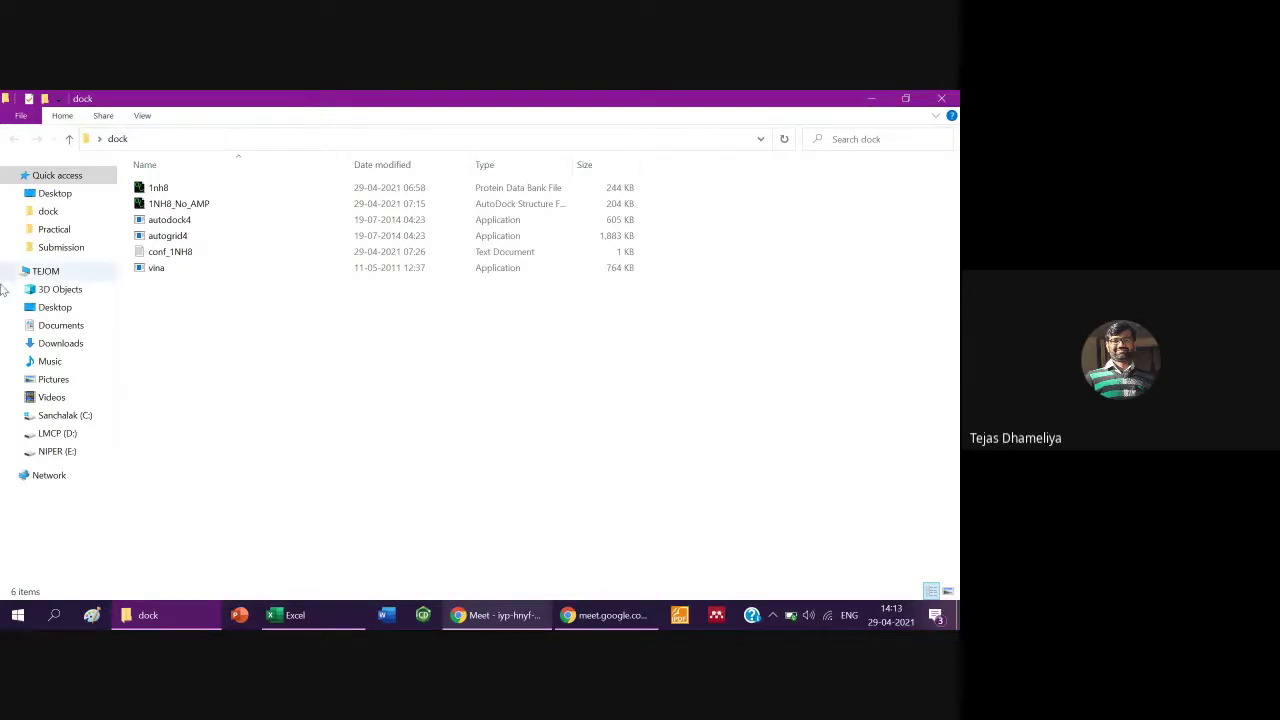
click(18, 615)
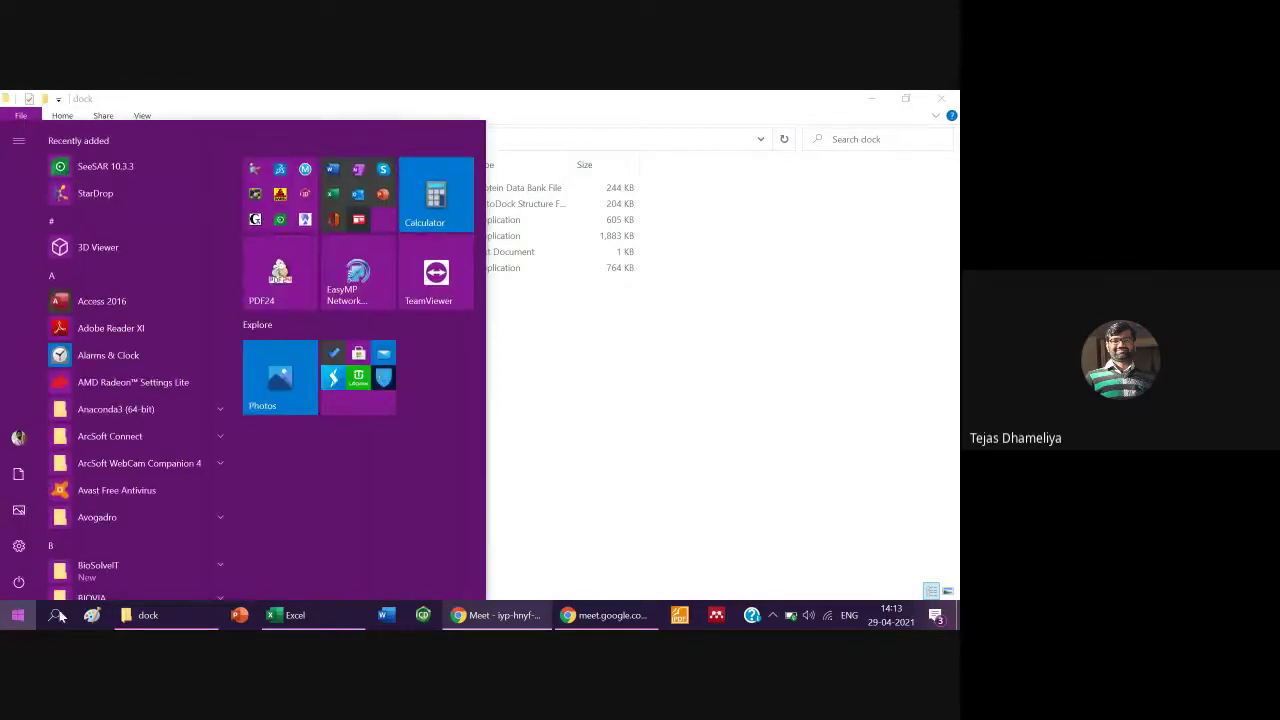
click(270, 232)
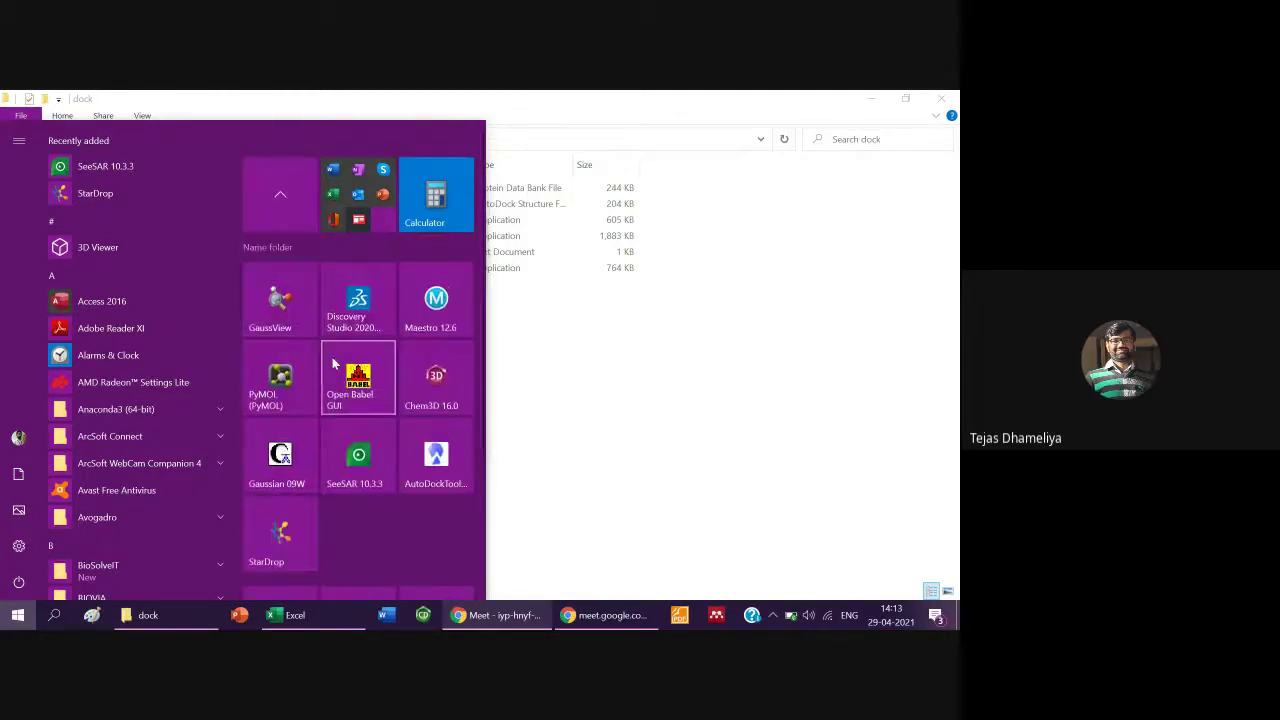
click(423, 473)
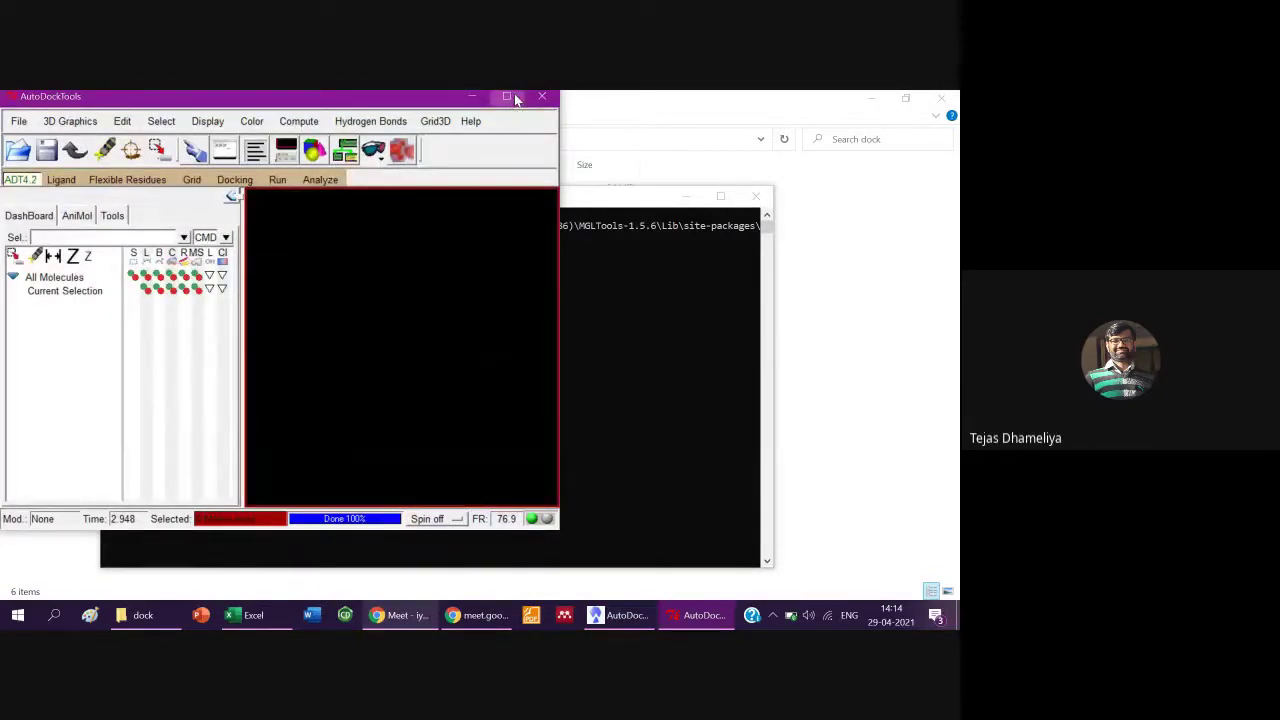
click(515, 98)
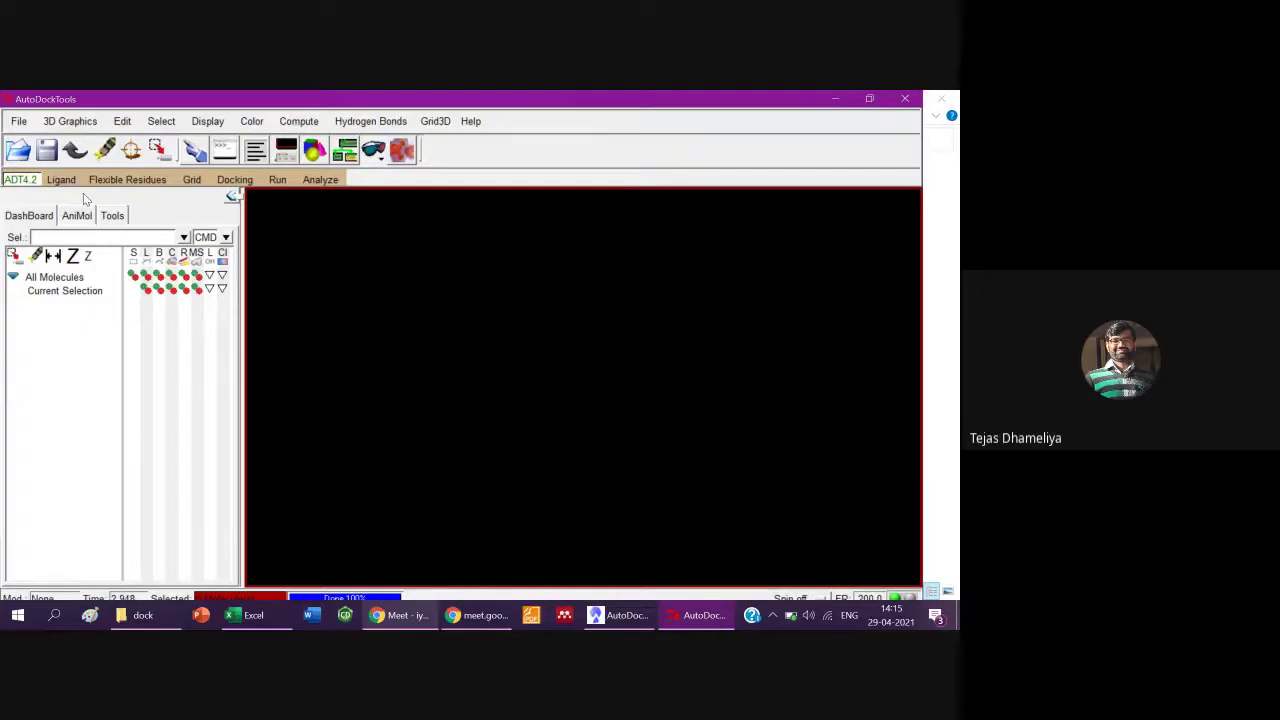
- Apply C:\Users\HP\Desktop\dock as the startup directory in the AutoDockTools user preferences and dismiss the dialog
click(16, 124)
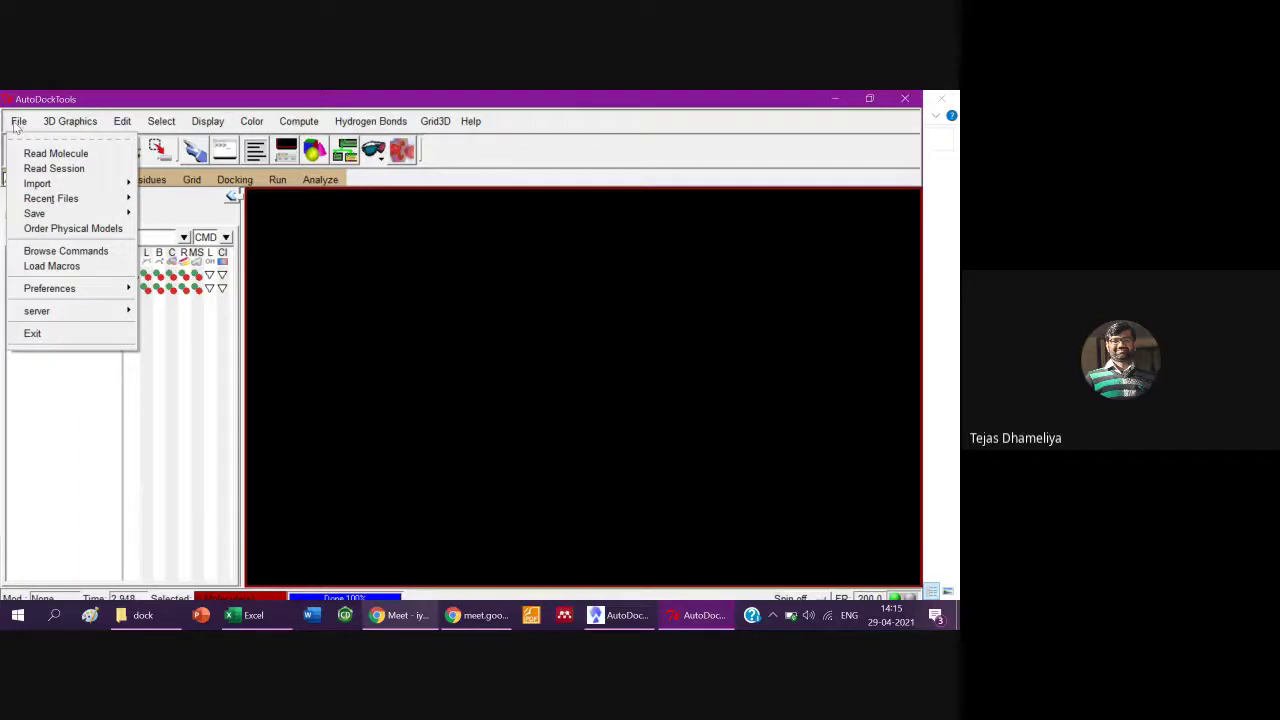
mouse_move(85, 292)
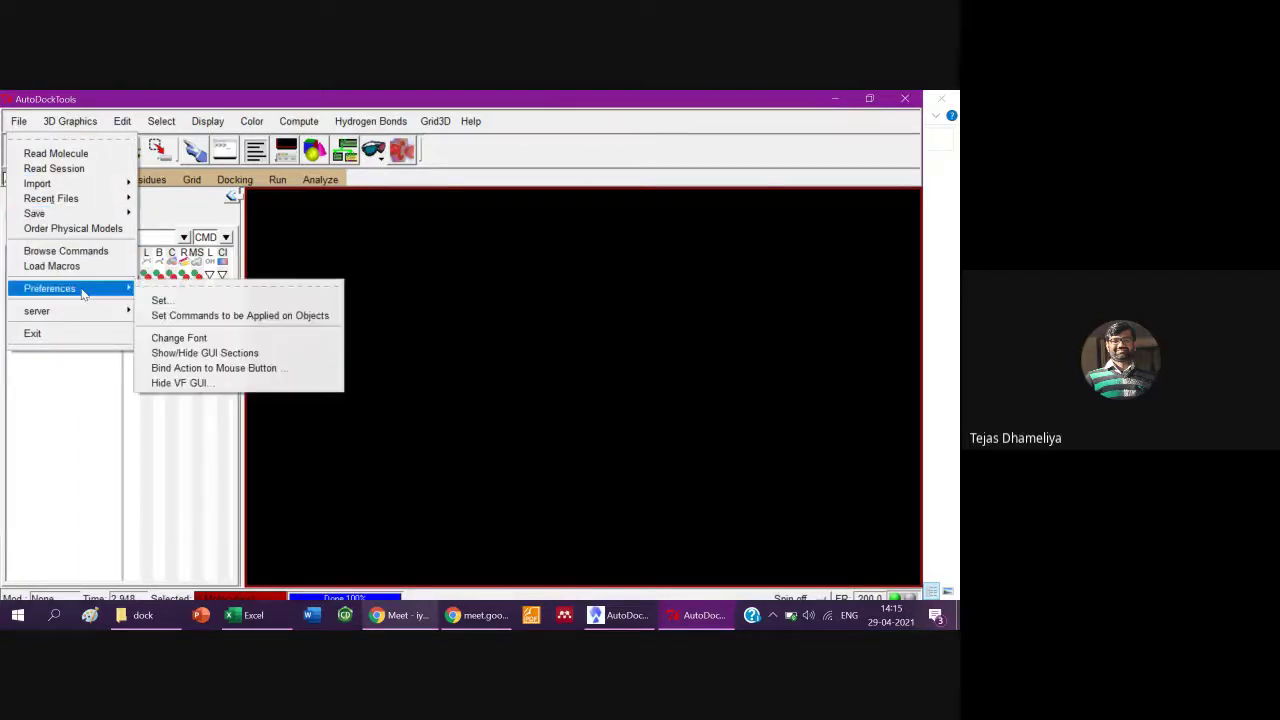
click(160, 301)
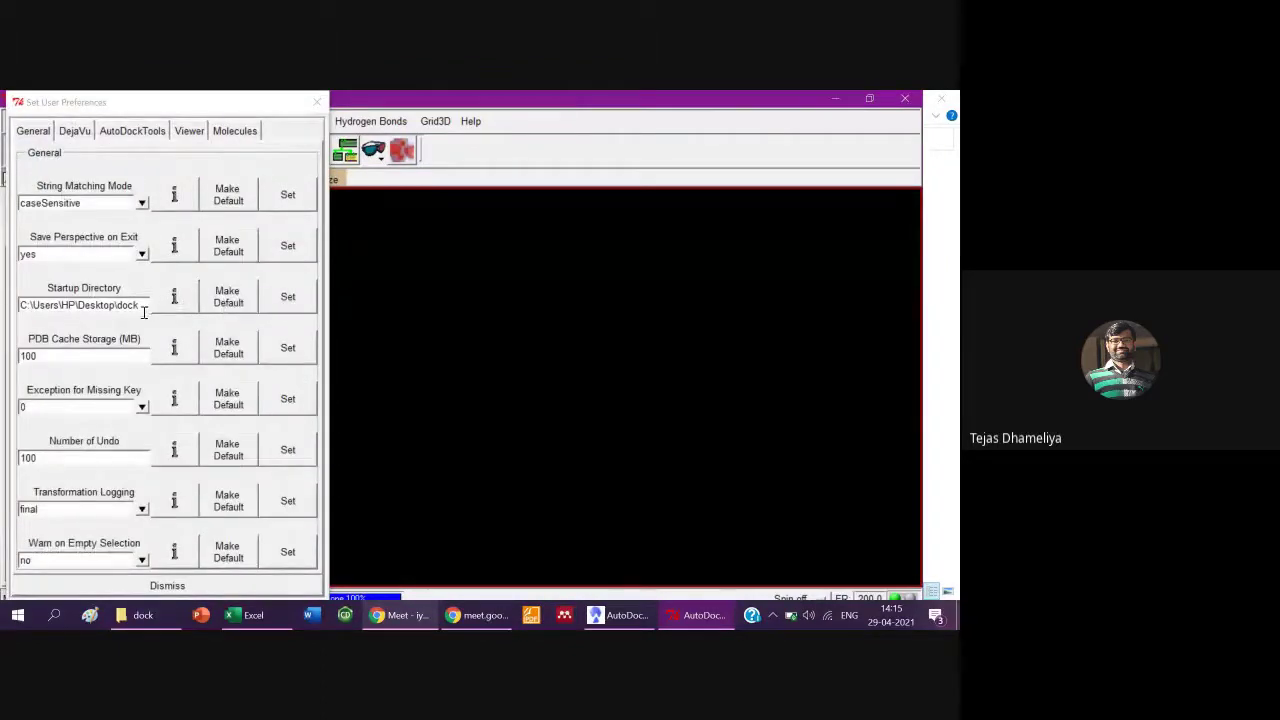
click(143, 311)
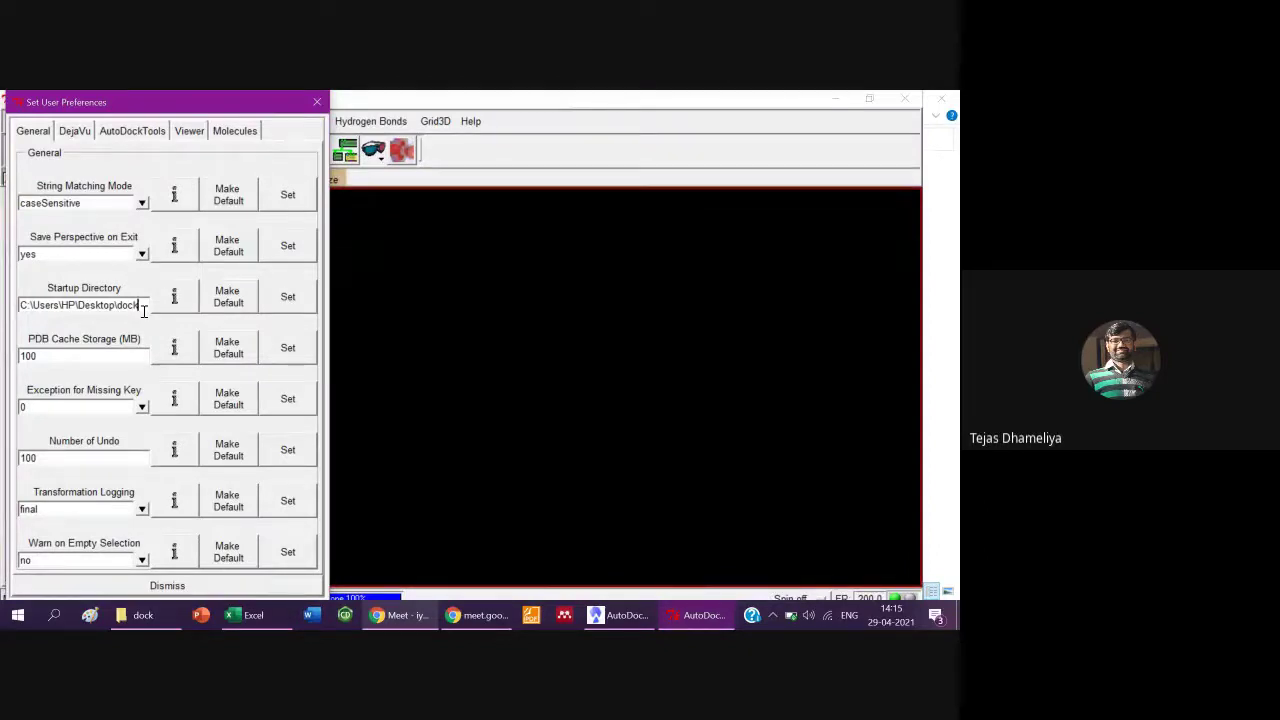
click(137, 615)
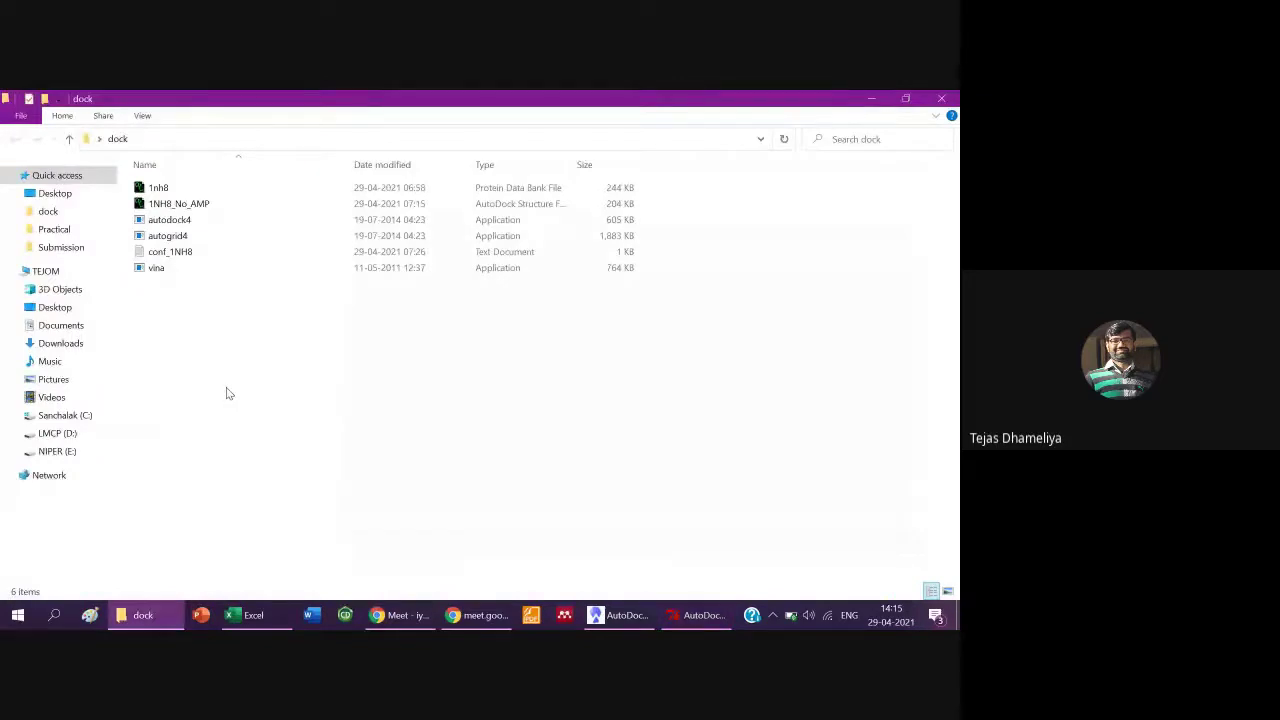
key(super+d)
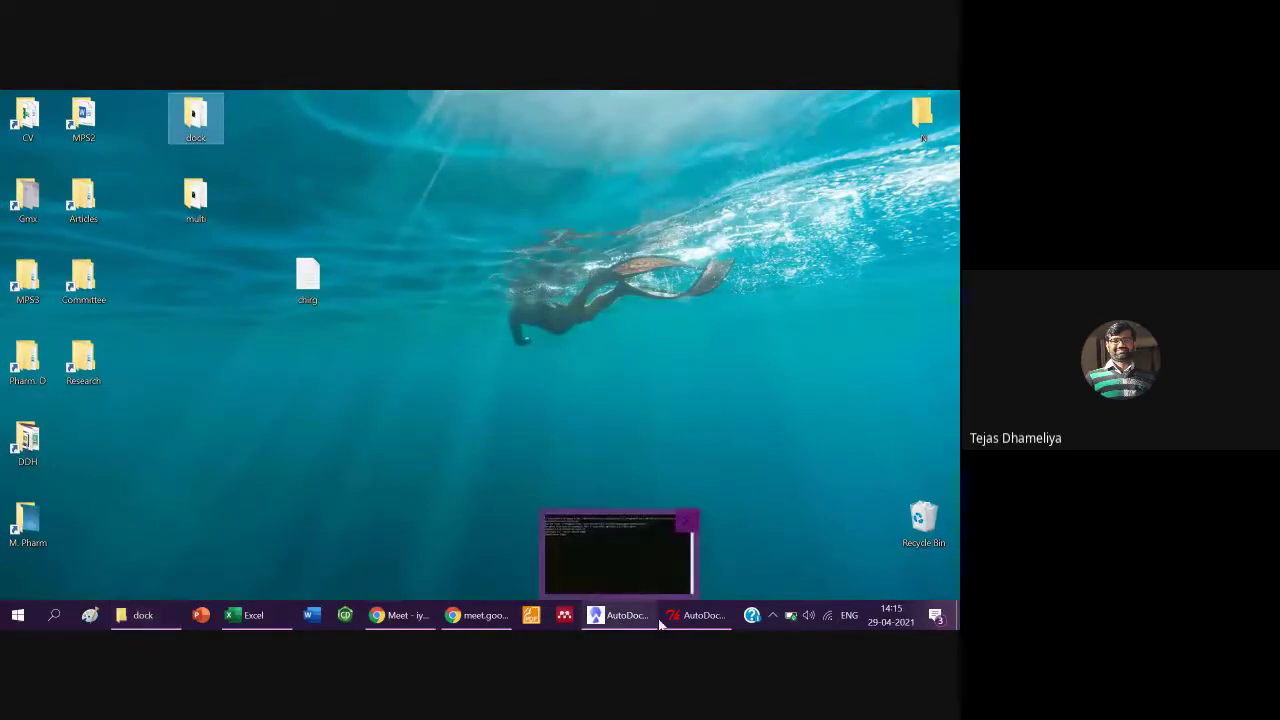
click(695, 622)
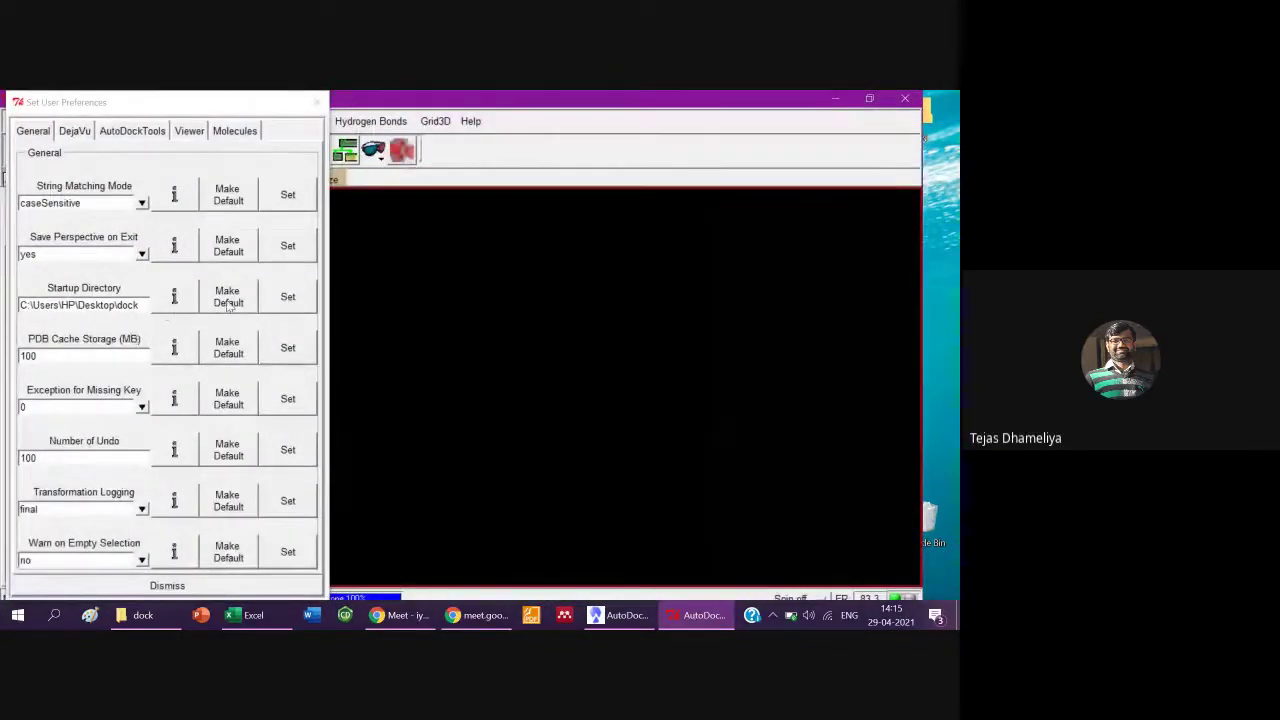
click(269, 303)
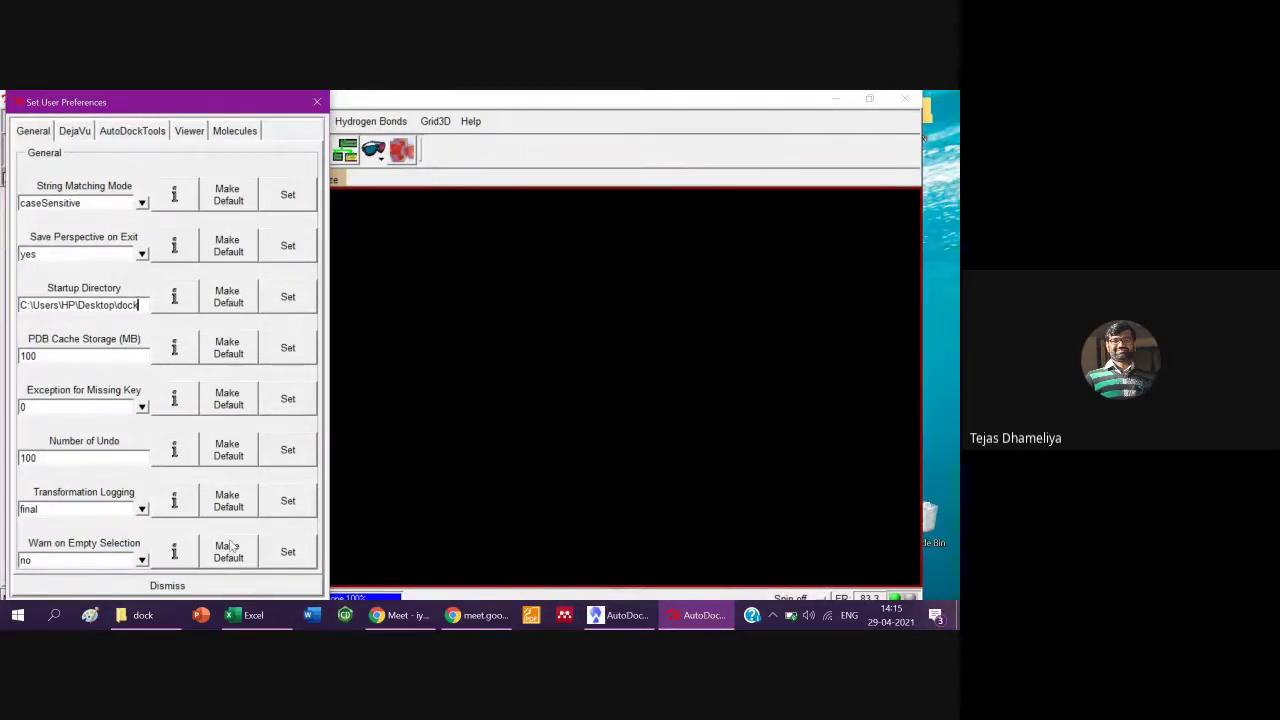
click(168, 589)
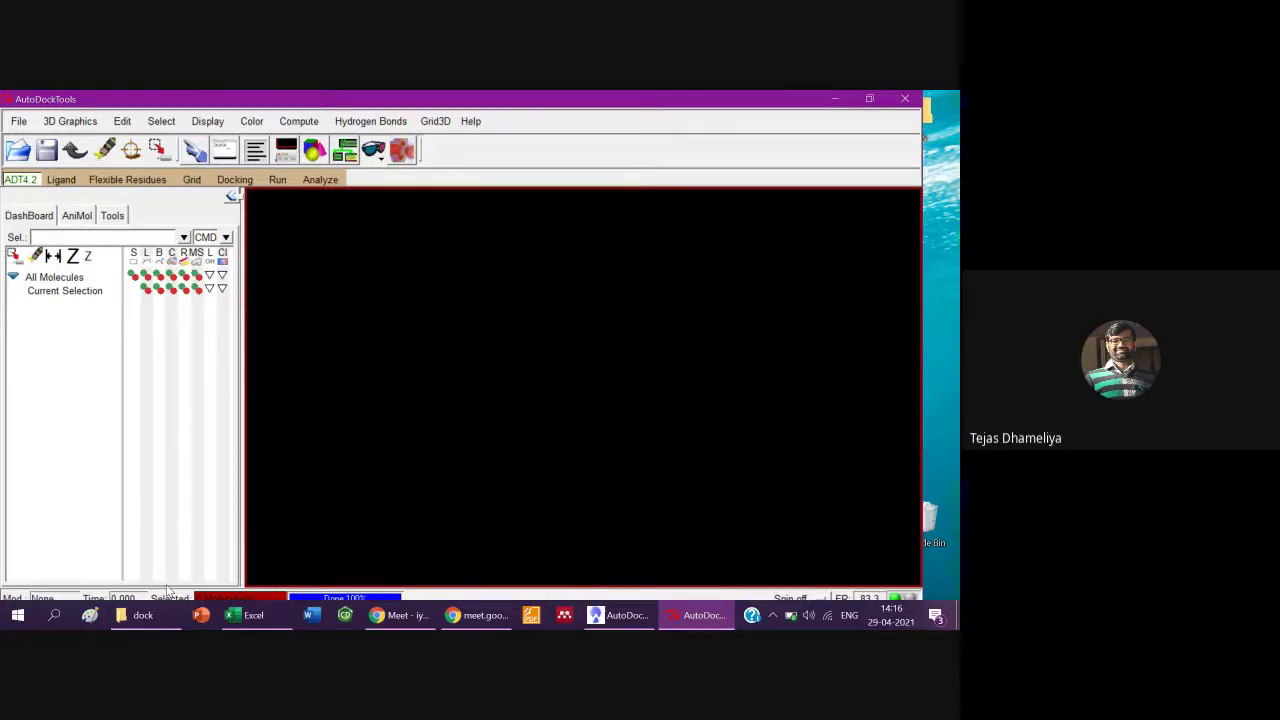
- Close the empty Excel window and delete the autodock4 and autogrid4 applications from the dock folder
click(228, 618)
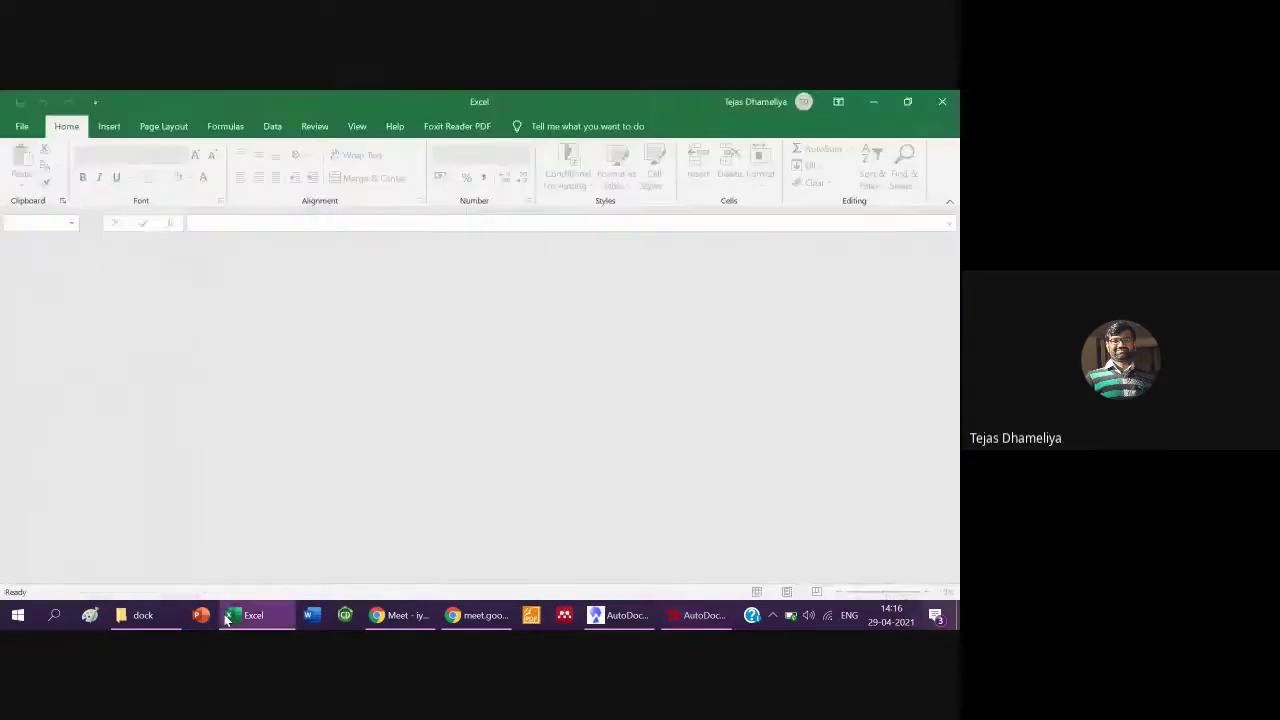
click(228, 618)
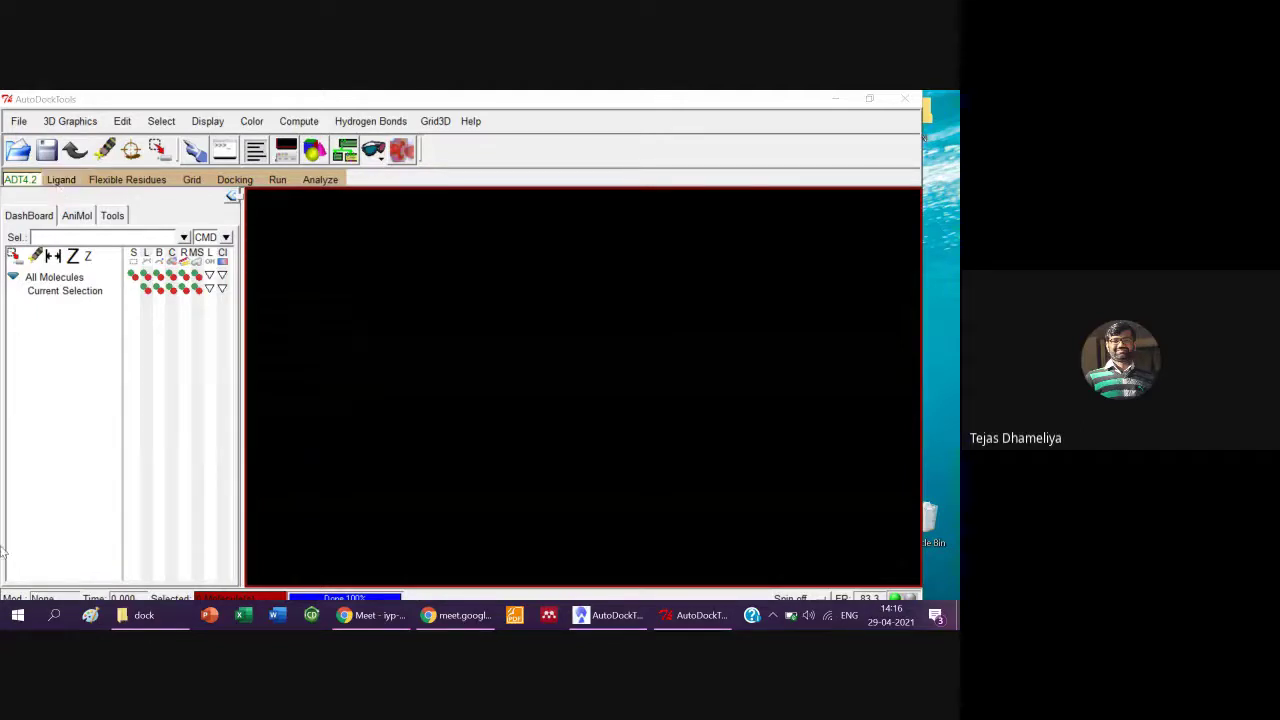
click(155, 620)
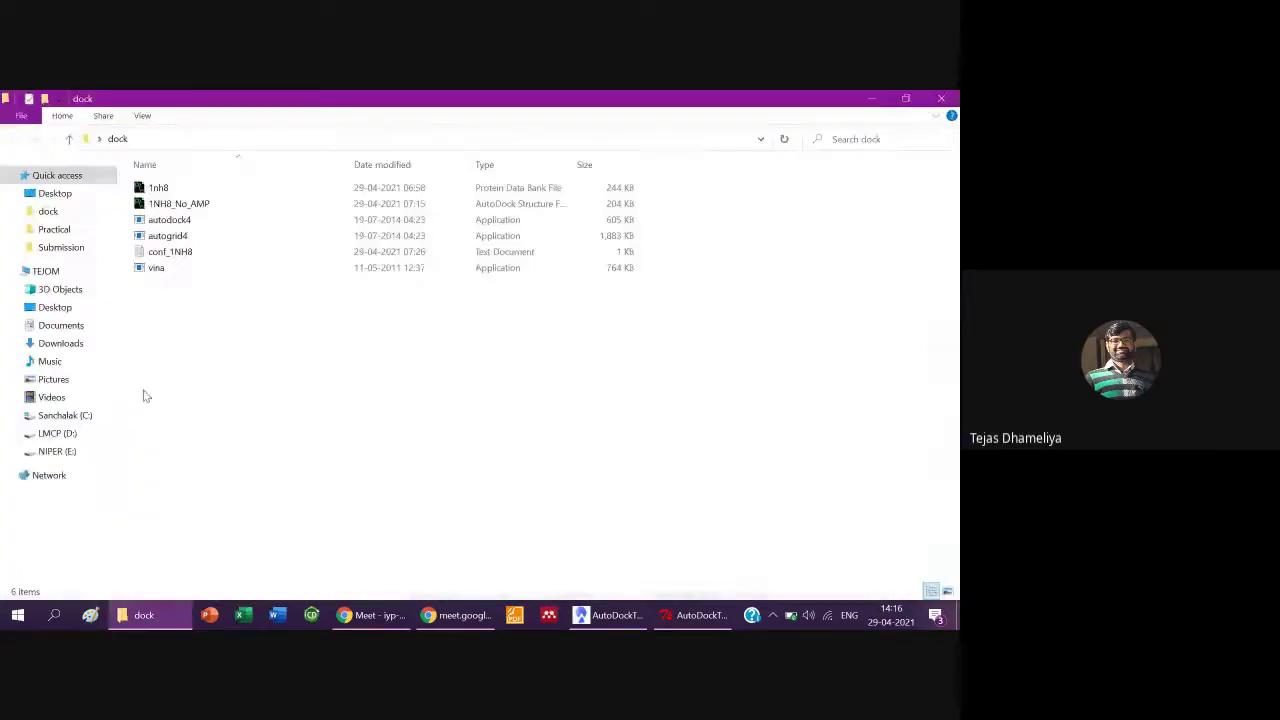
key(ctrl+a)
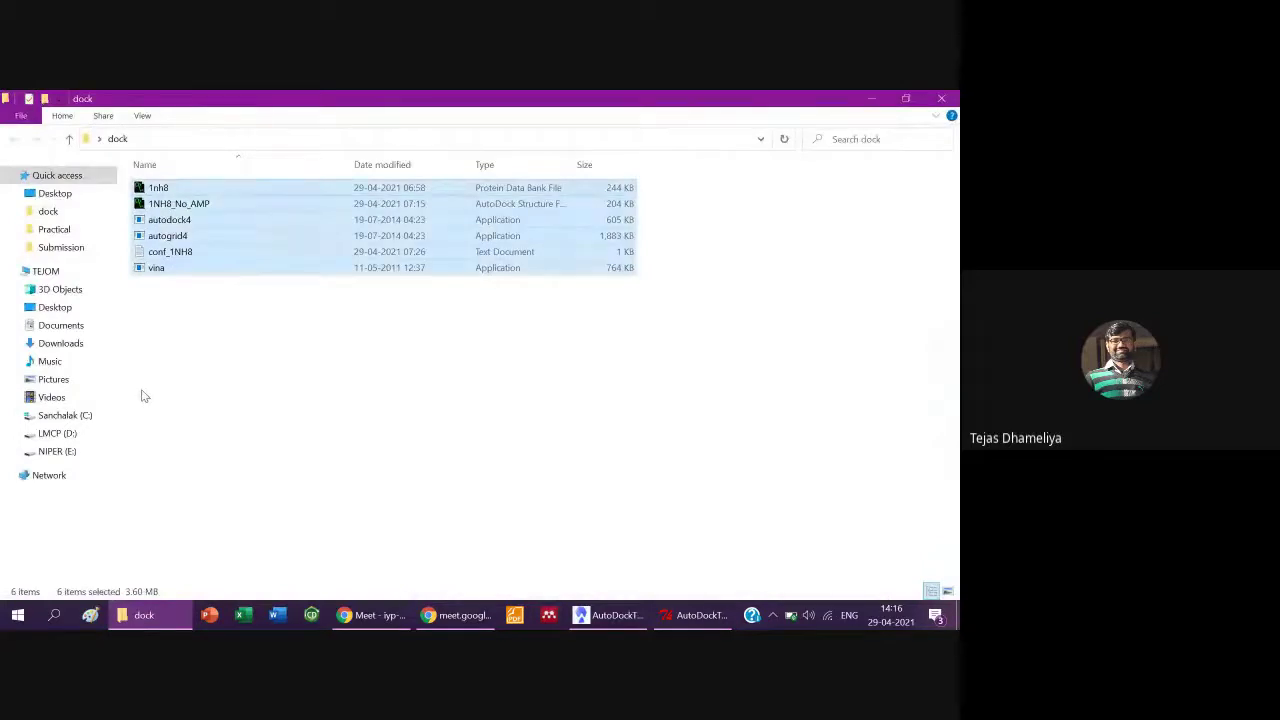
click(203, 235)
key(shift+Up)
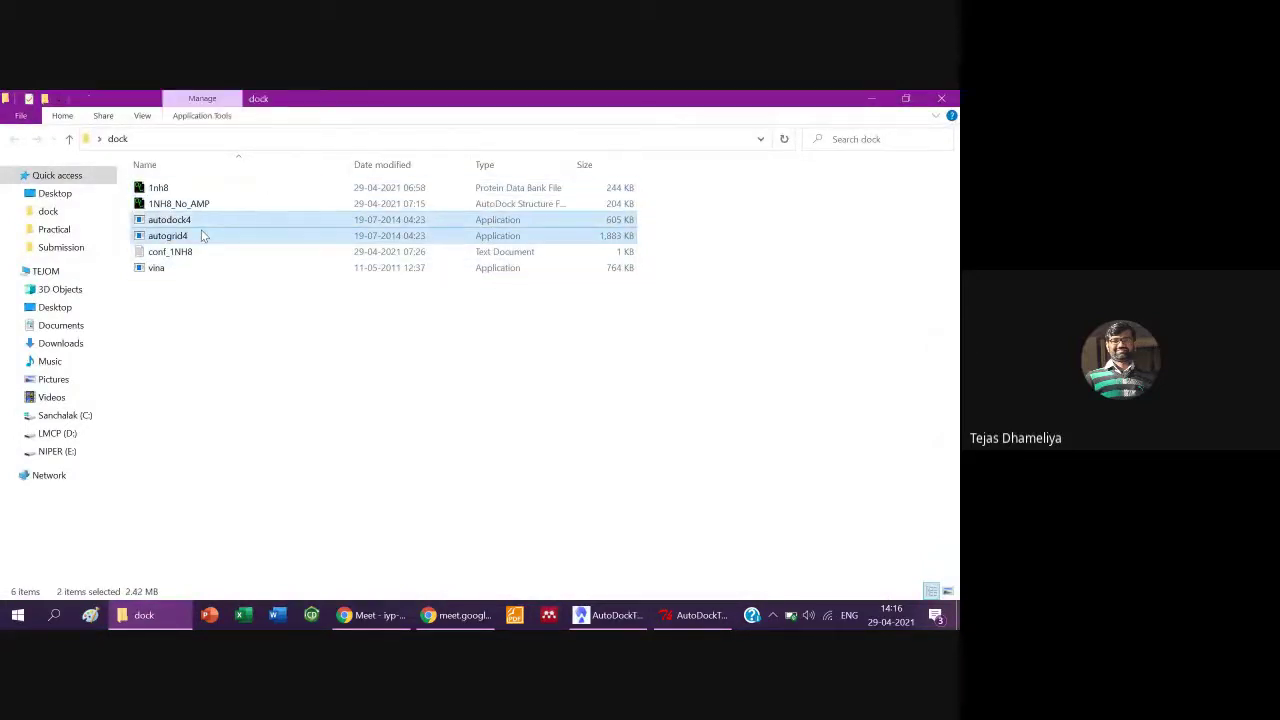
key(Delete)
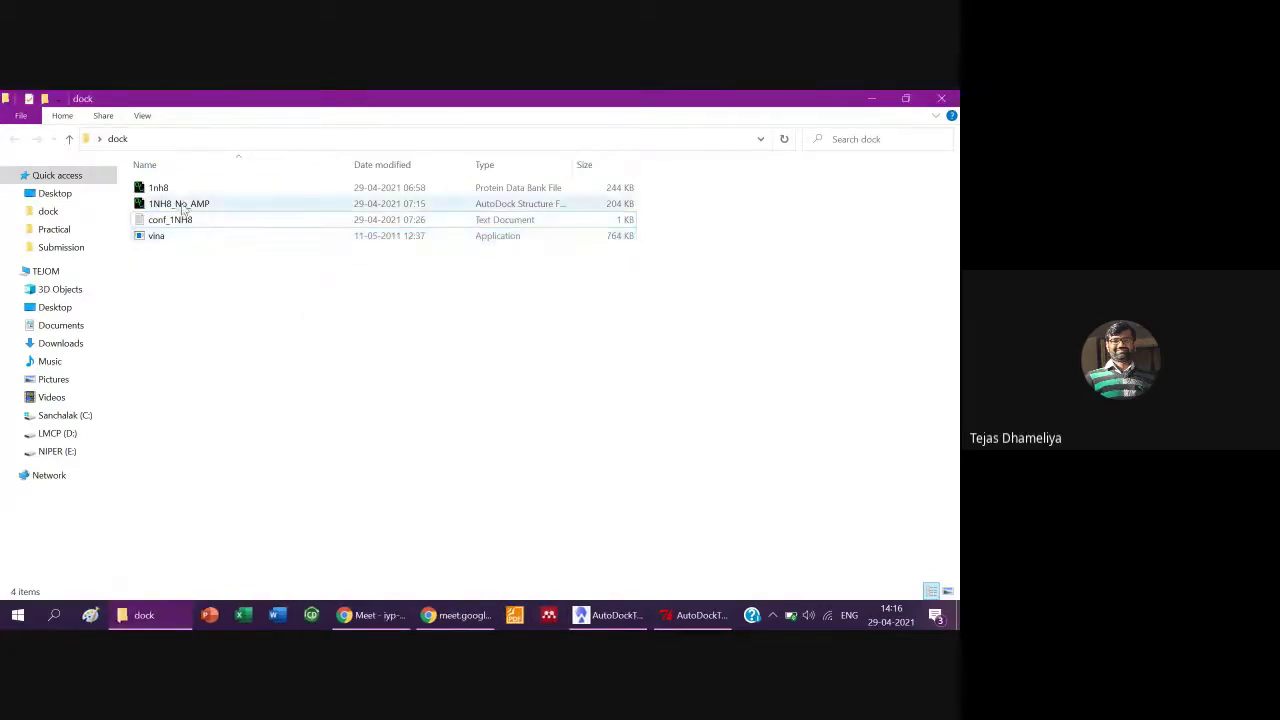
- Rename the text document conf_1NH8 in the dock folder as confi
click(178, 190)
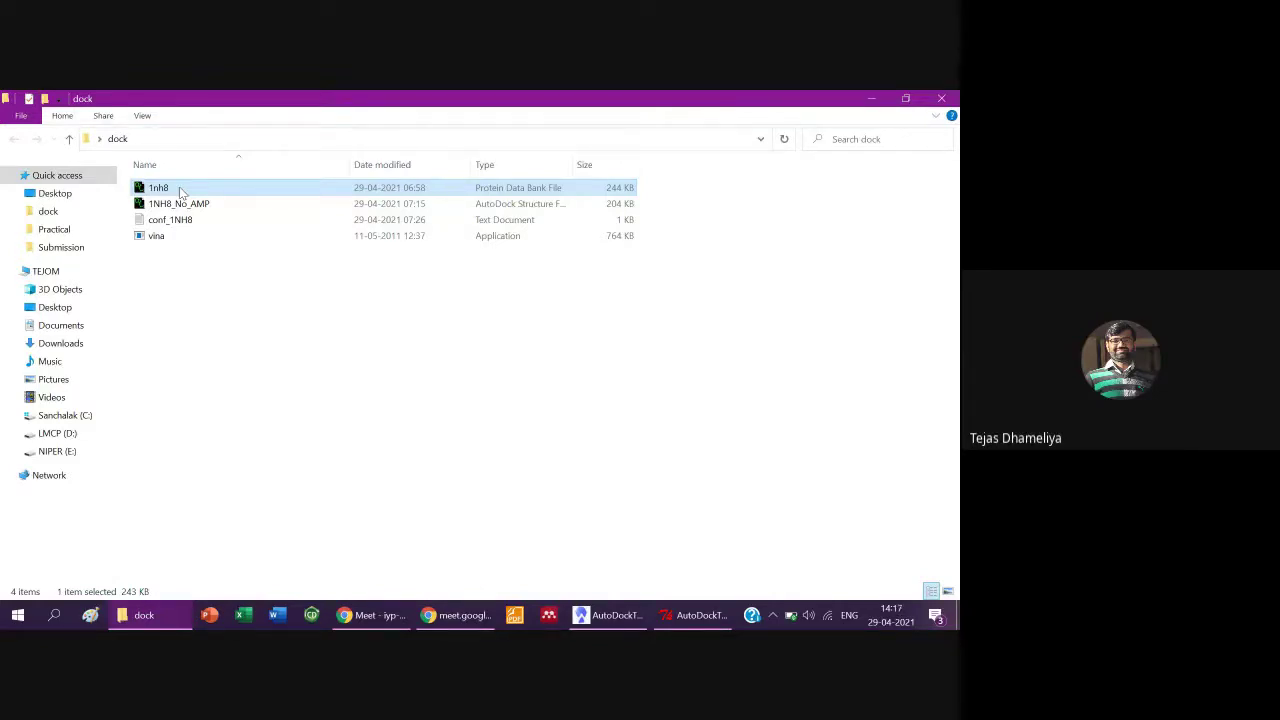
key(Down)
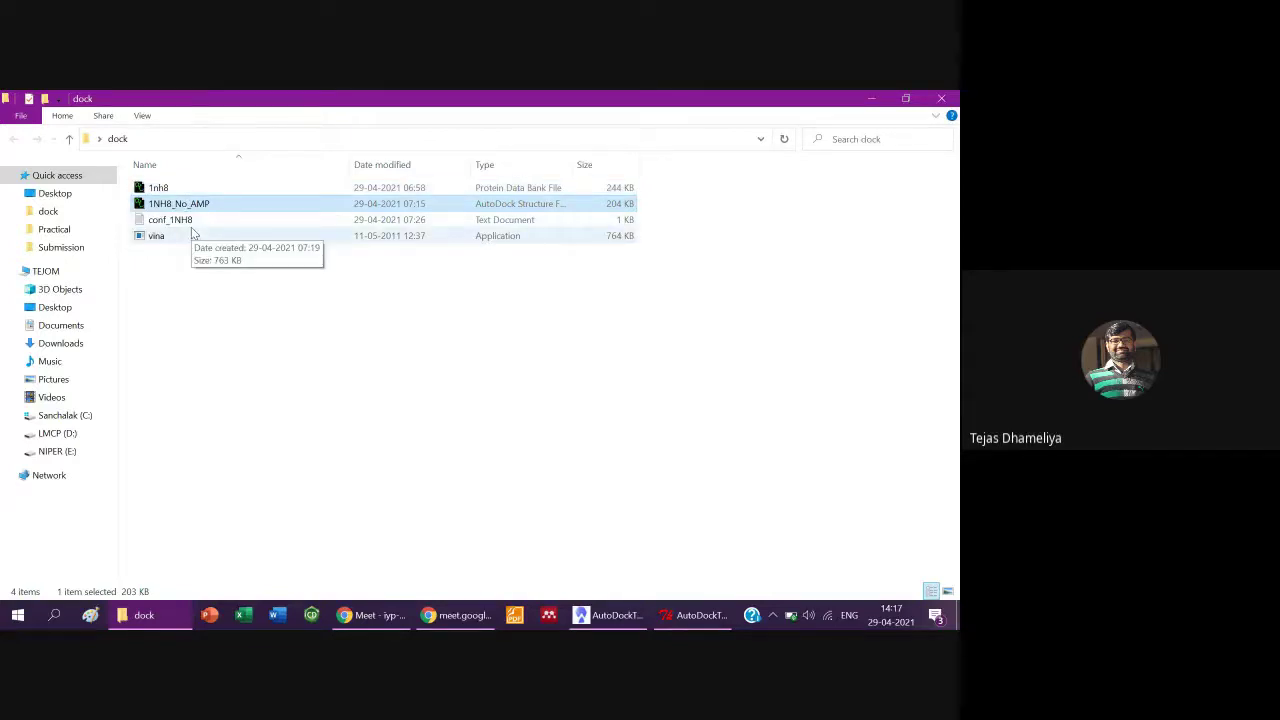
click(189, 226)
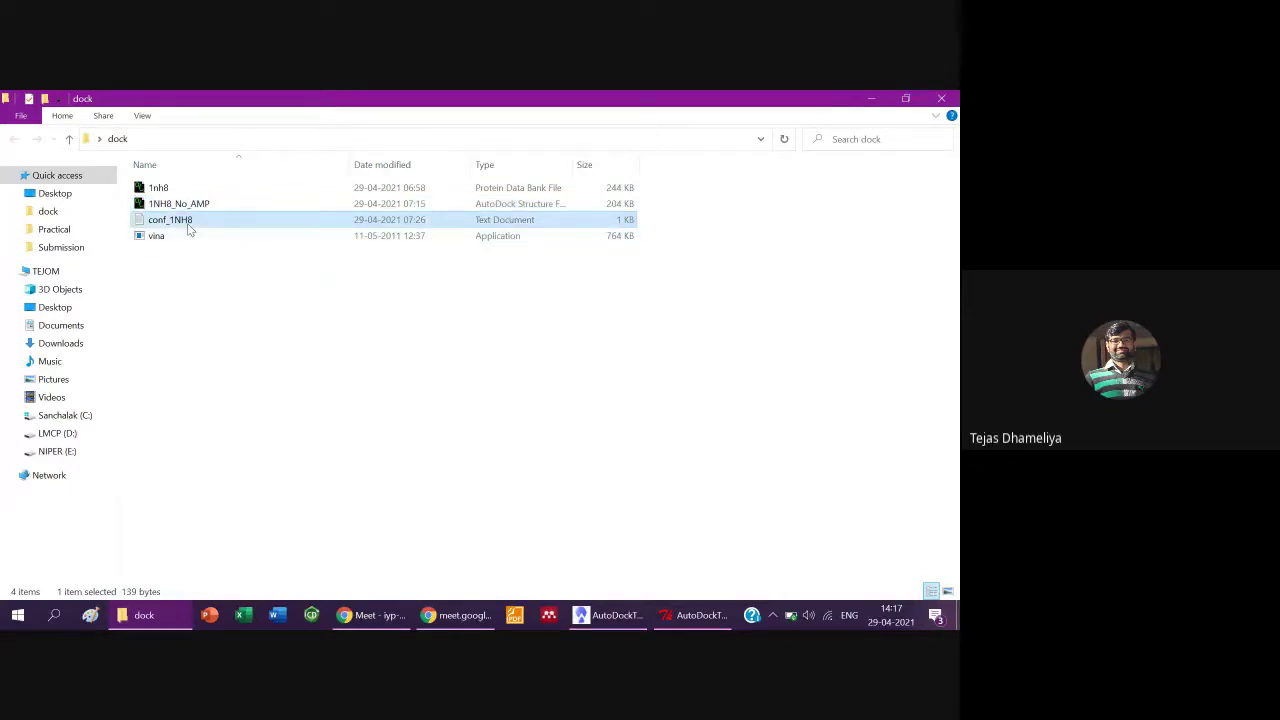
click(188, 226)
click(188, 224)
key(BackSpace)
key(BackSpace)
key(BackSpace)
key(BackSpace)
key(BackSpace)
text(Fi)
key(BackSpace)
key(BackSpace)
text(fi)
key(Return)
- Open the confi file in a maximized Notepad window and review its receptor and ligand lines
double_click(187, 229)
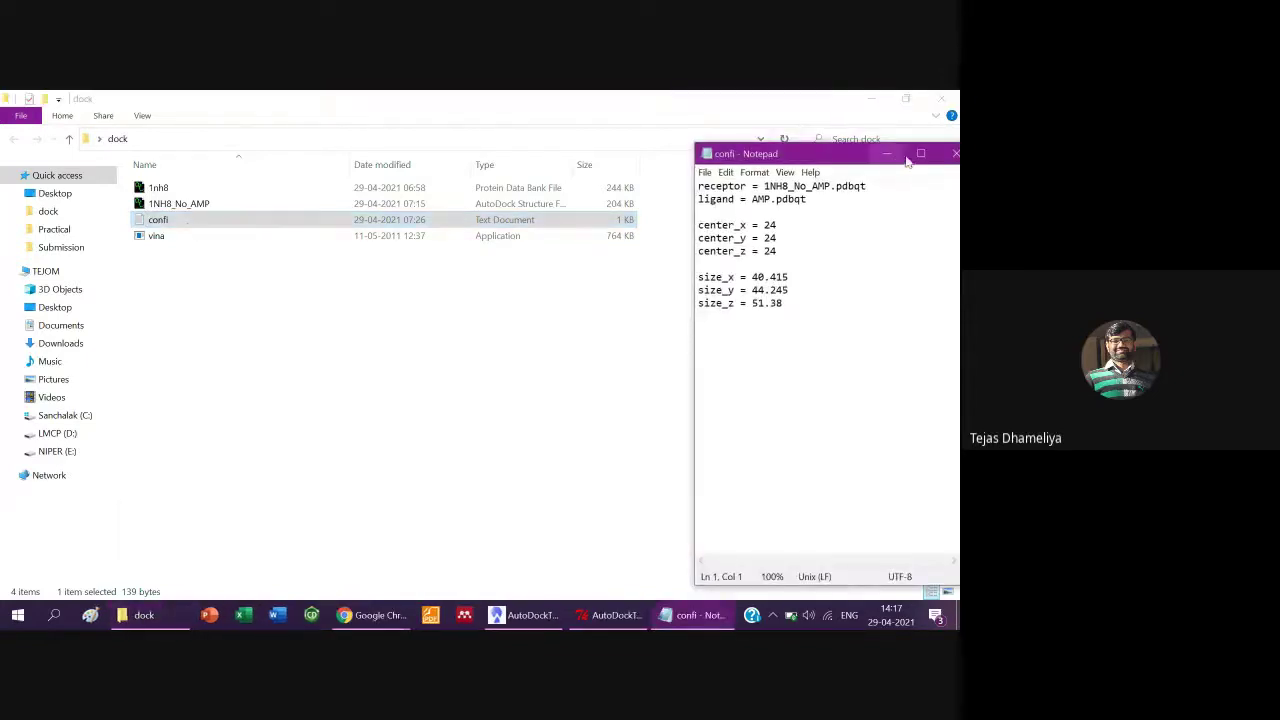
click(916, 150)
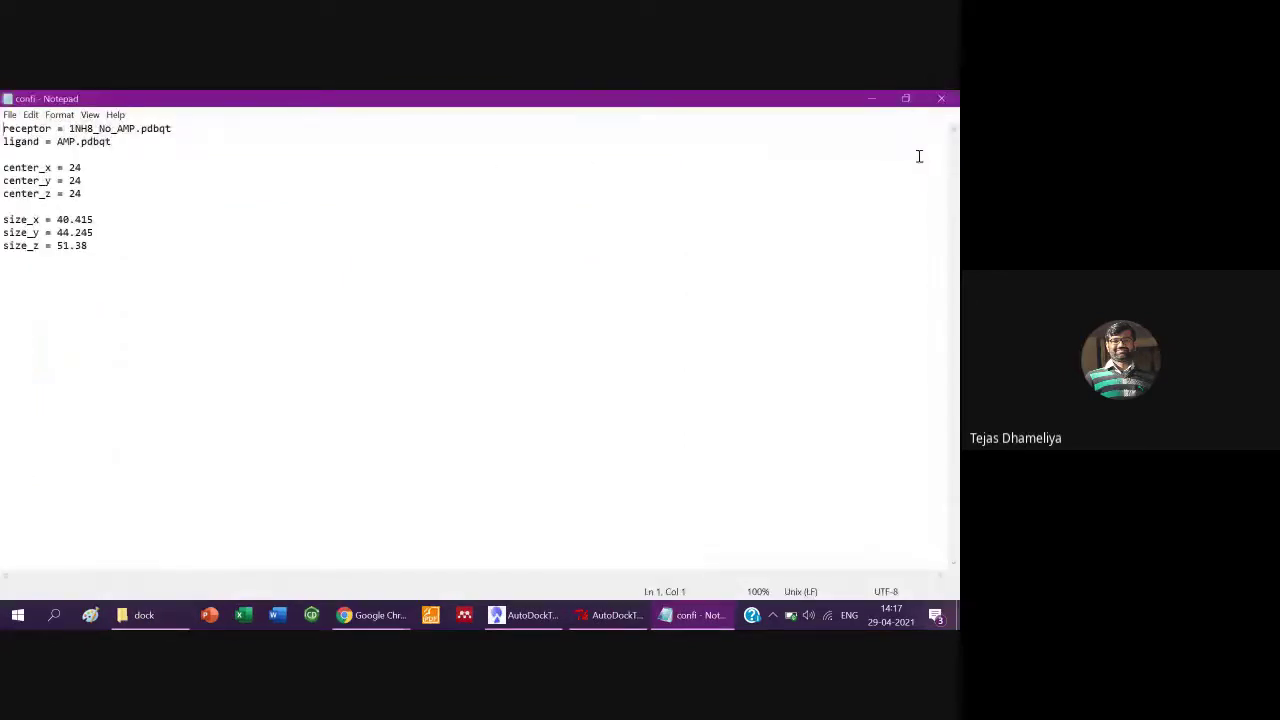
key(shift+End)
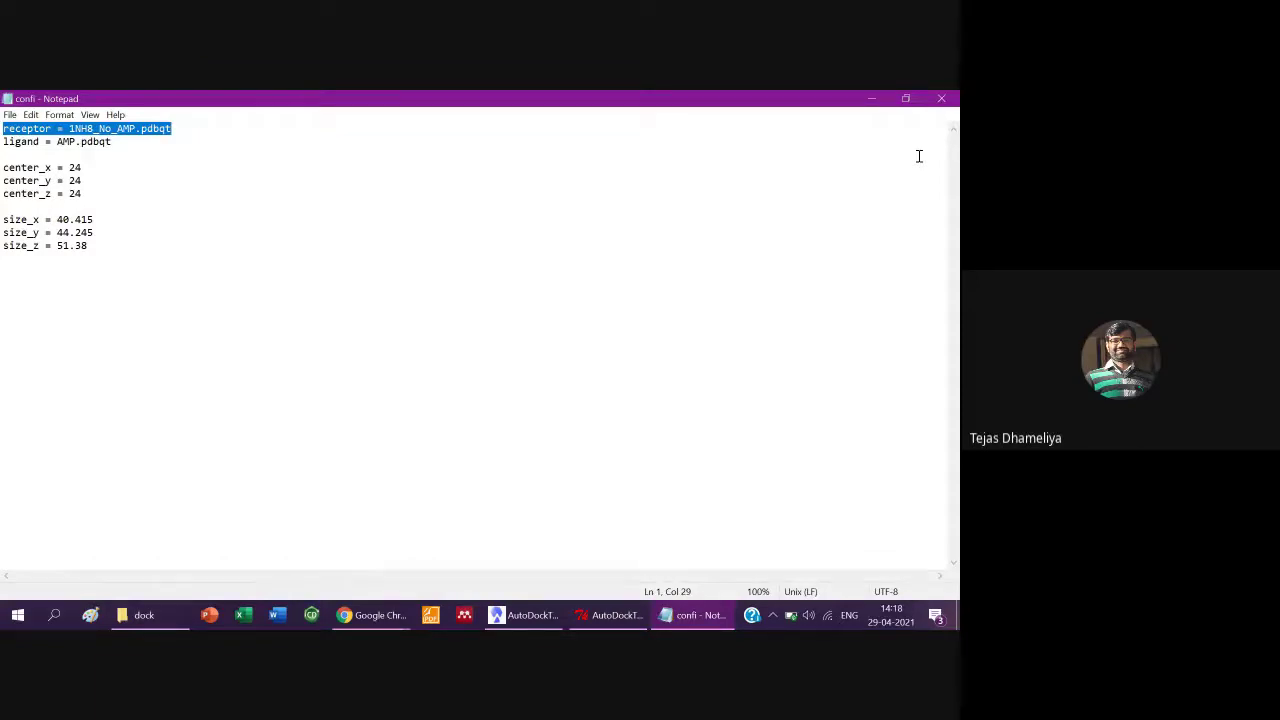
key(Home)
key(shift+End)
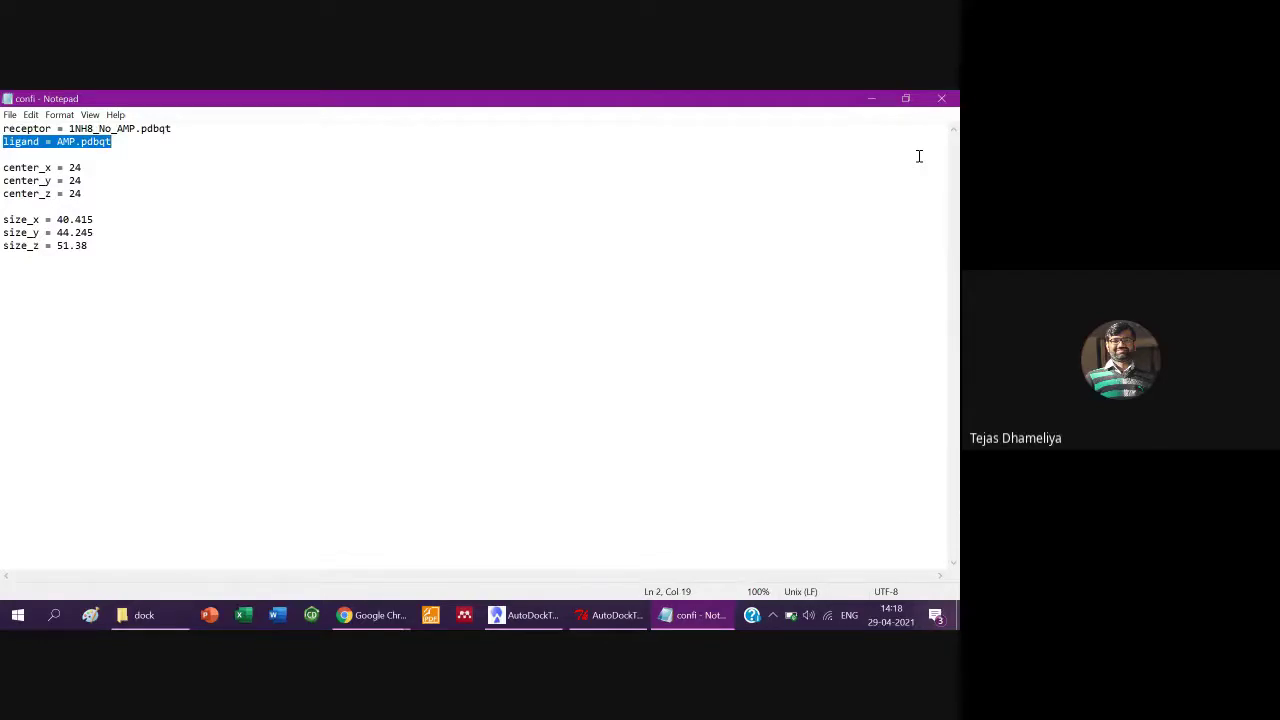
key(Home)
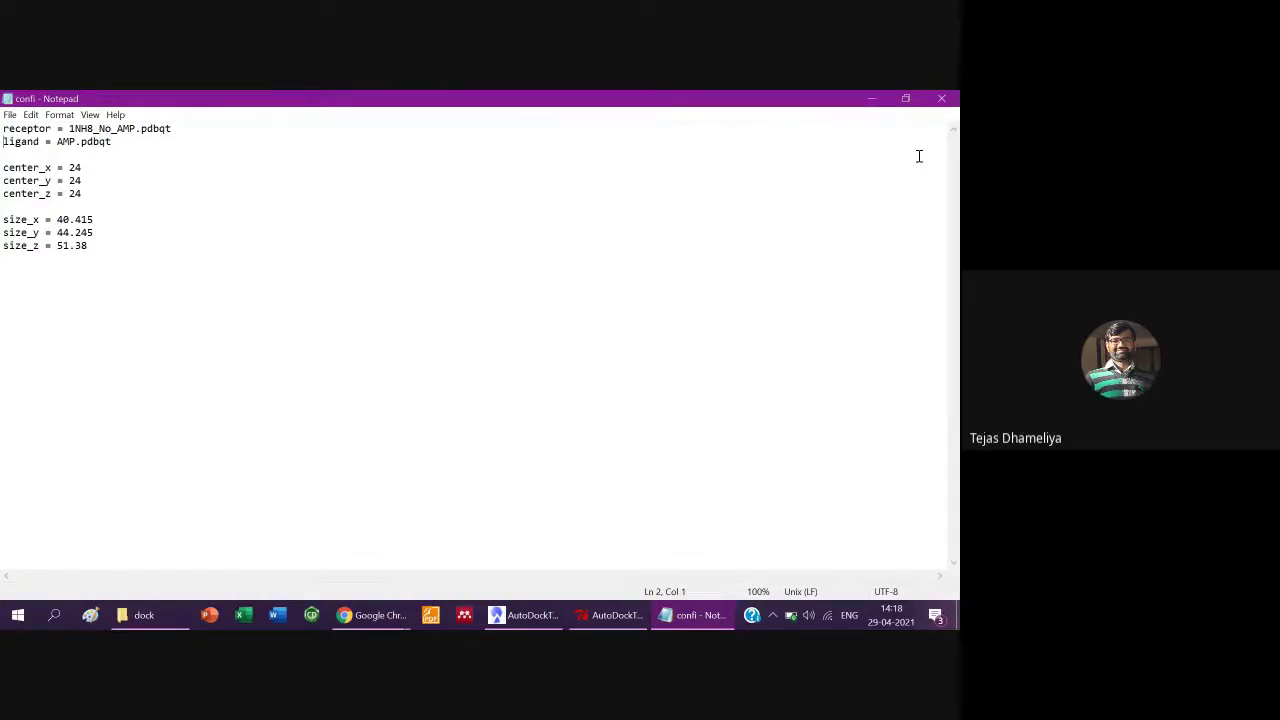
- Try replacing the ligand file name in the confi file with "mol." and undo the edits
key(End)
key(BackSpace)
key(BackSpace)
key(BackSpace)
key(BackSpace)
key(BackSpace)
key(BackSpace)
key(BackSpace)
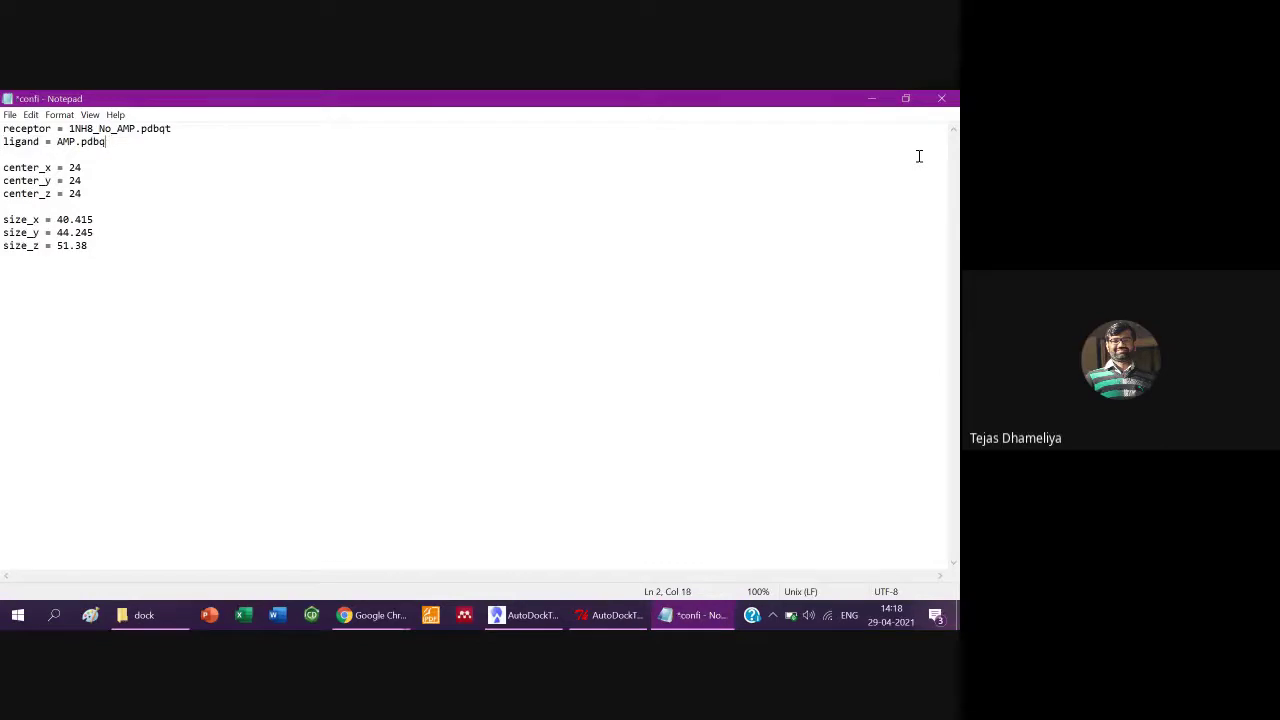
key(BackSpace)
key(BackSpace)
text(mol.)
key(BackSpace)
key(BackSpace)
key(BackSpace)
key(BackSpace)
key(ctrl+z)
key(ctrl+z)
key(ctrl+z)
key(ctrl+z)
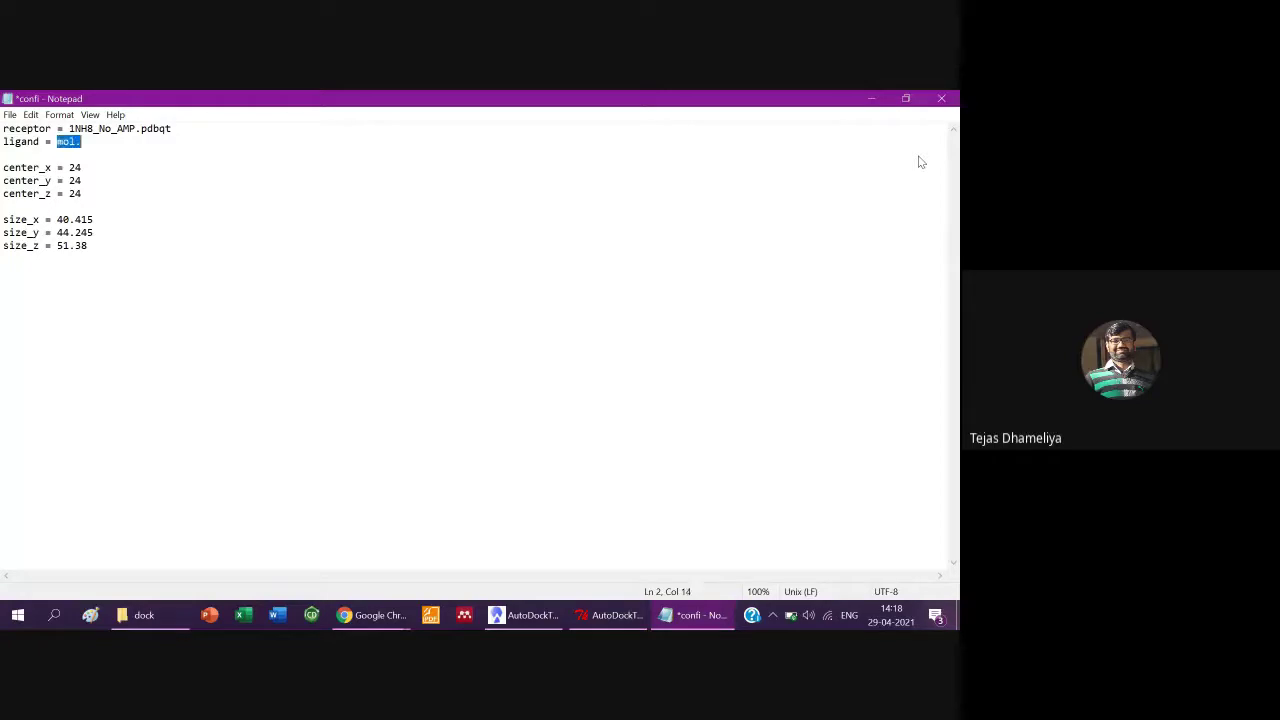
key(ctrl+z)
- Enter AMP.pdbqt as the ligand file name in the confi file and save it
text(AMP.PDBQT)
key(BackSpace)
key(BackSpace)
key(BackSpace)
key(BackSpace)
key(BackSpace)
text(pdbqt)
key(ctrl+s)
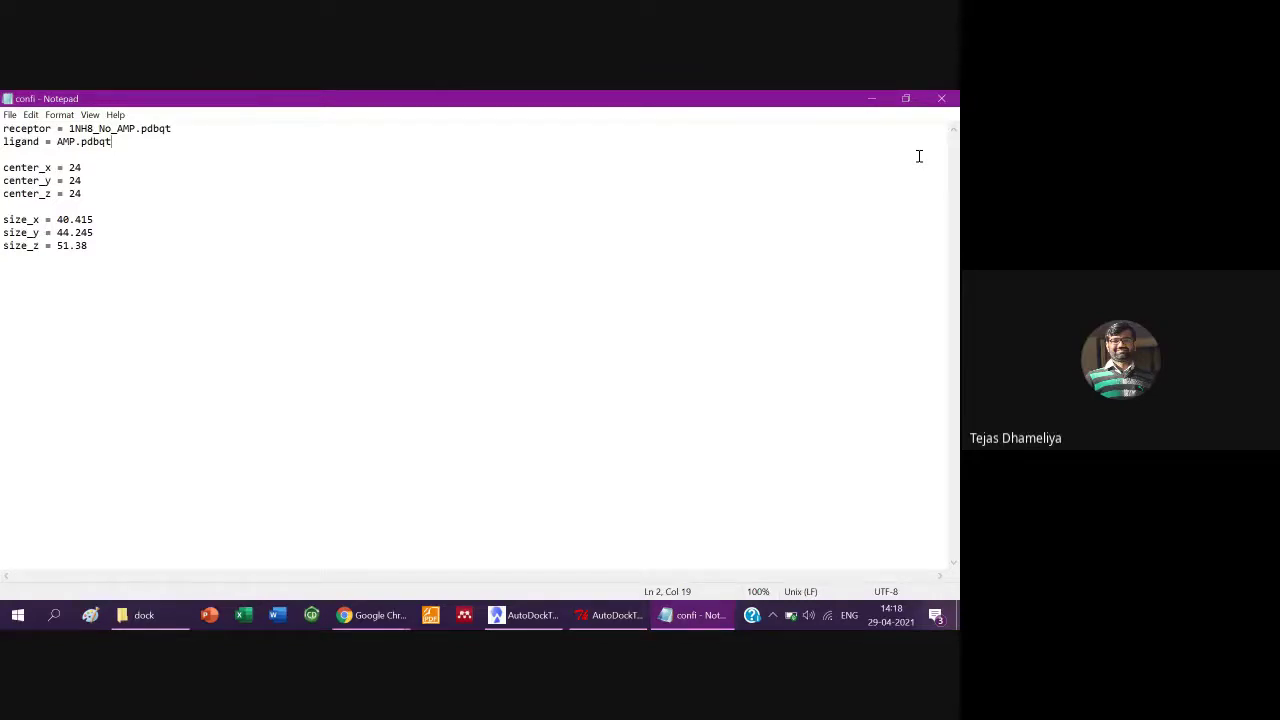
- Examine the x, y and z center and size settings in the confi file, and close Notepad
key(shift+Down)
key(shift+Down)
key(shift+Down)
key(shift+Down)
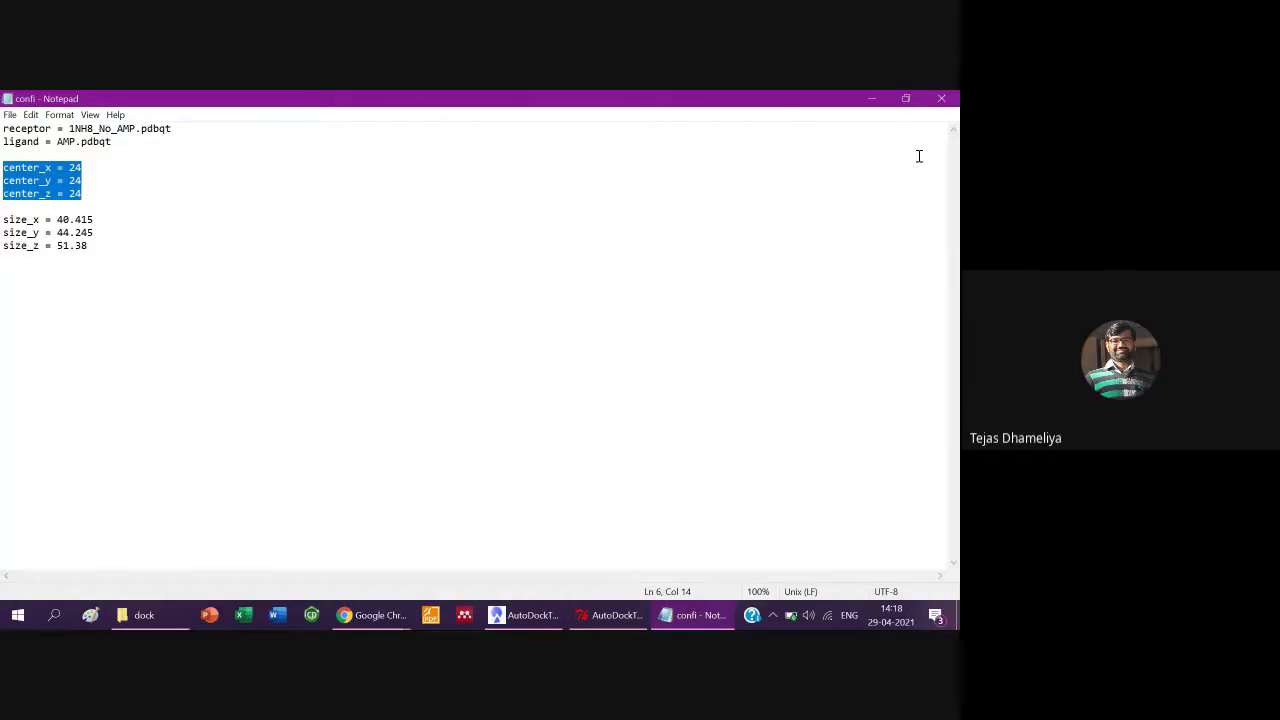
key(Home)
key(Up)
key(Down)
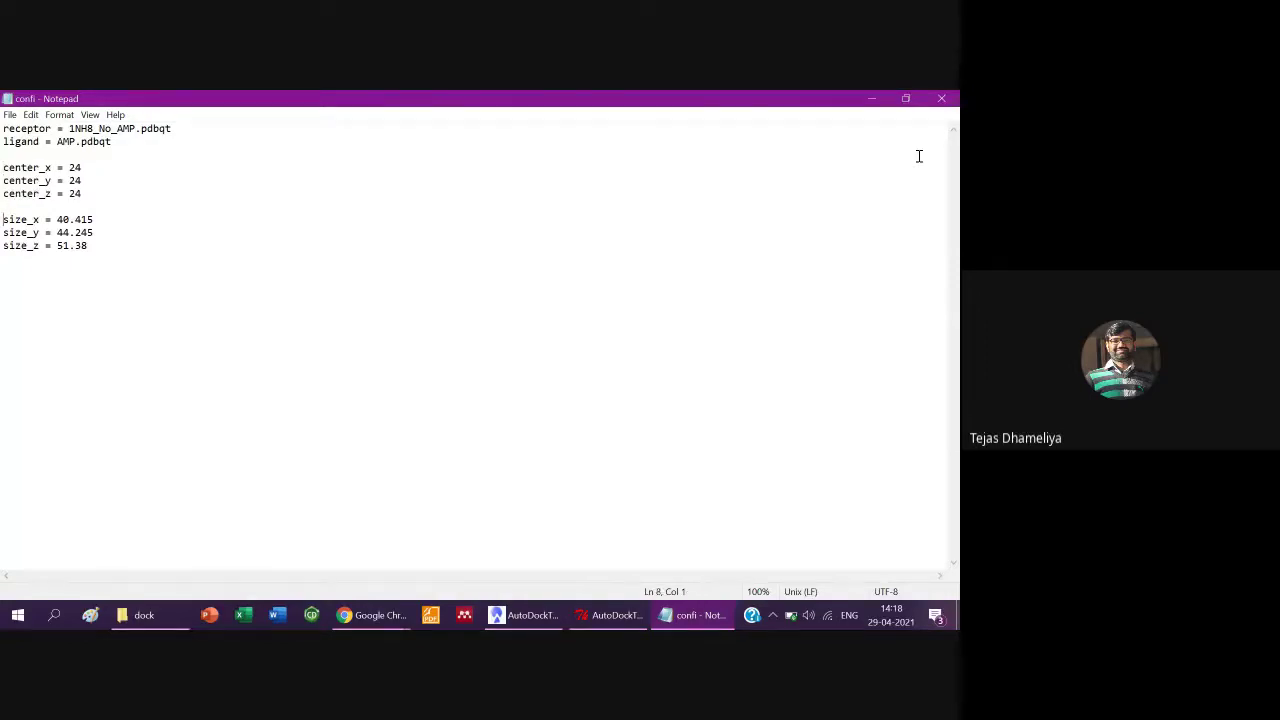
key(shift+Down)
key(shift+Down)
key(shift+Down)
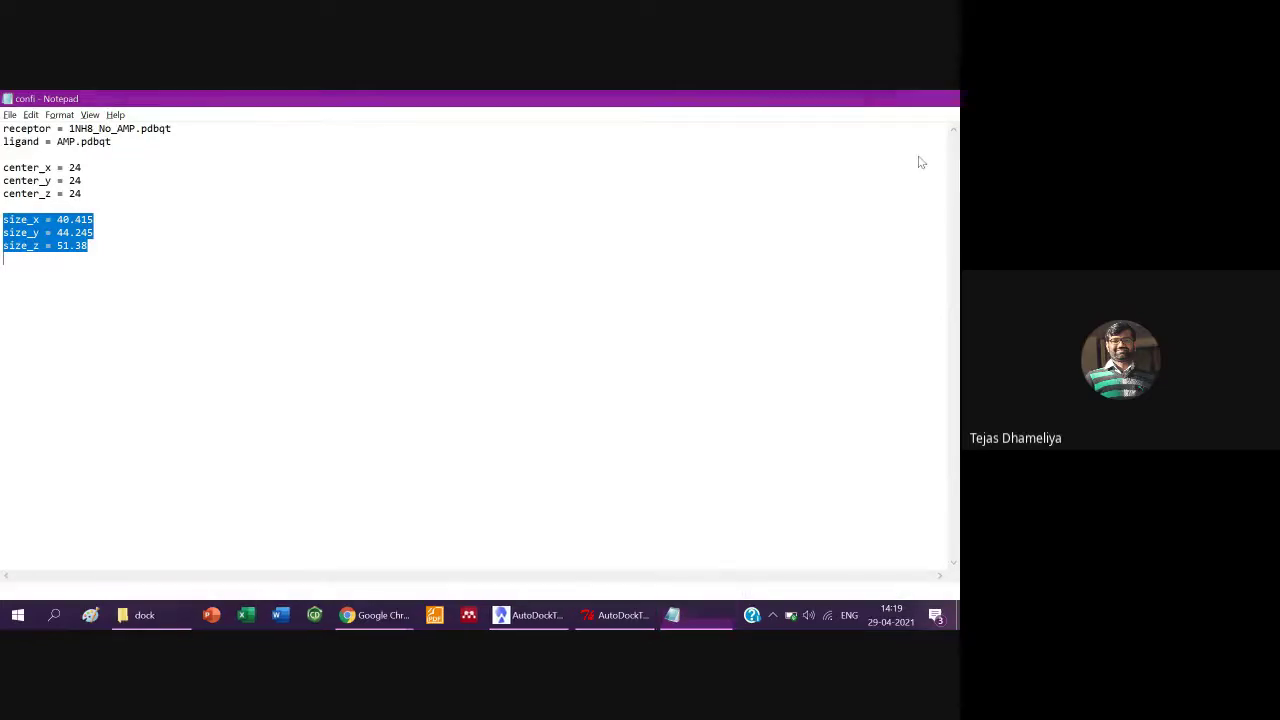
key(alt+F4)
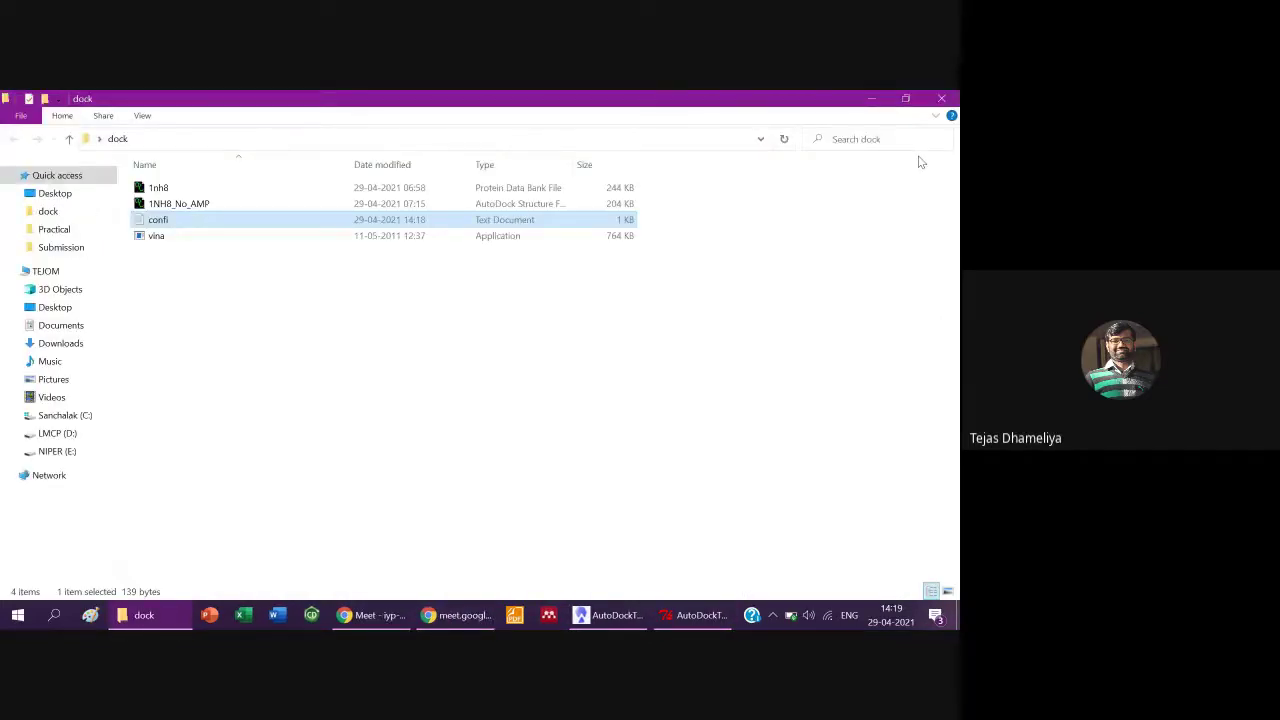
- Select the vina application in the dock folder and open Program Files (x86) on drive C in a new File Explorer window
key(Down)
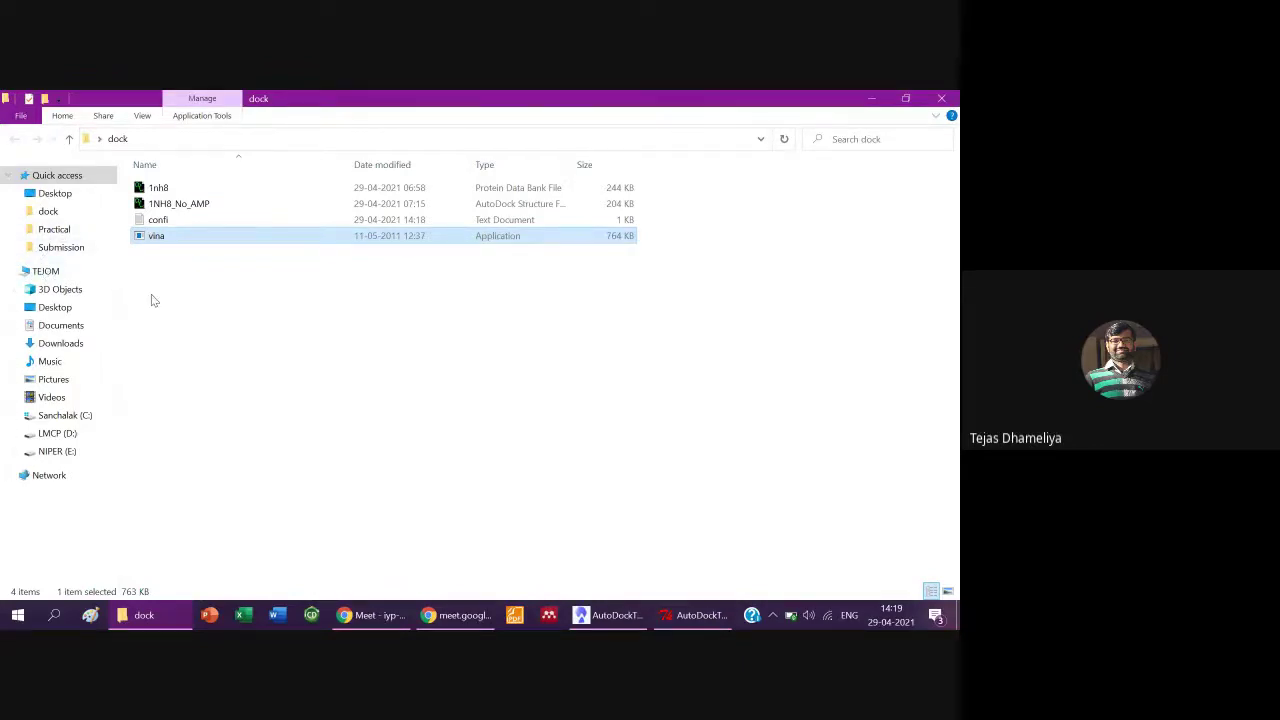
key(super+e)
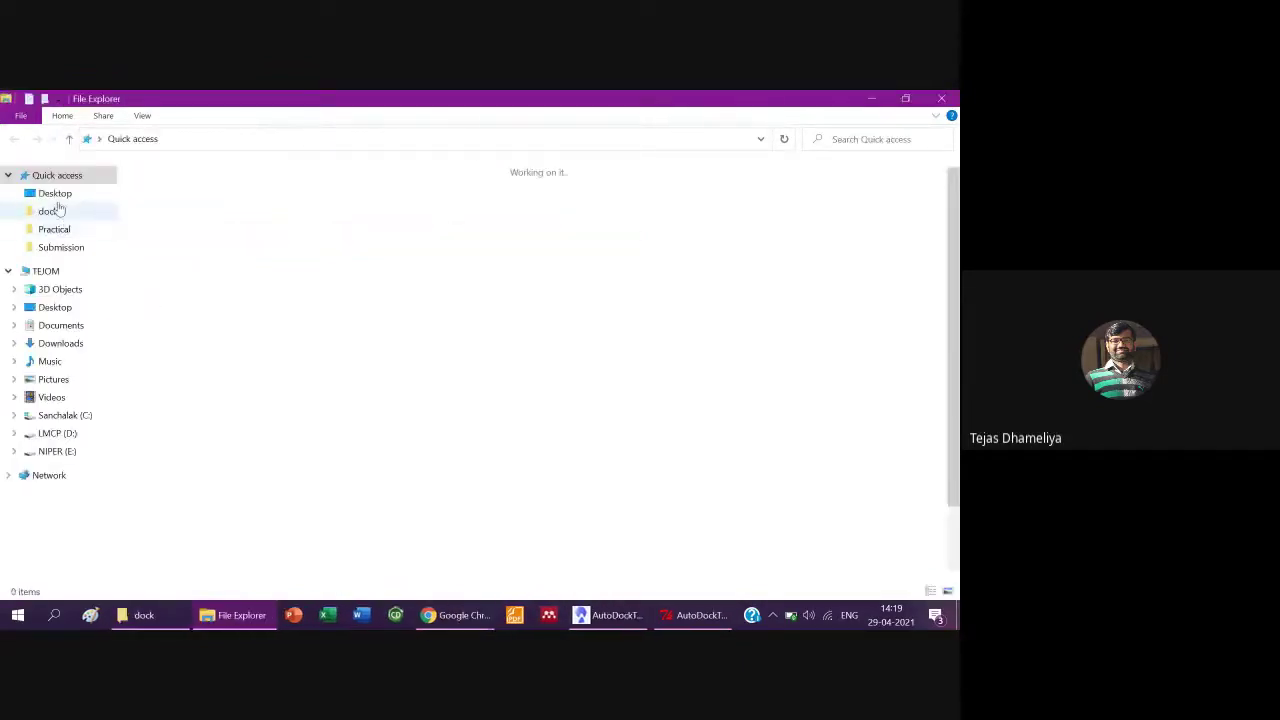
click(56, 194)
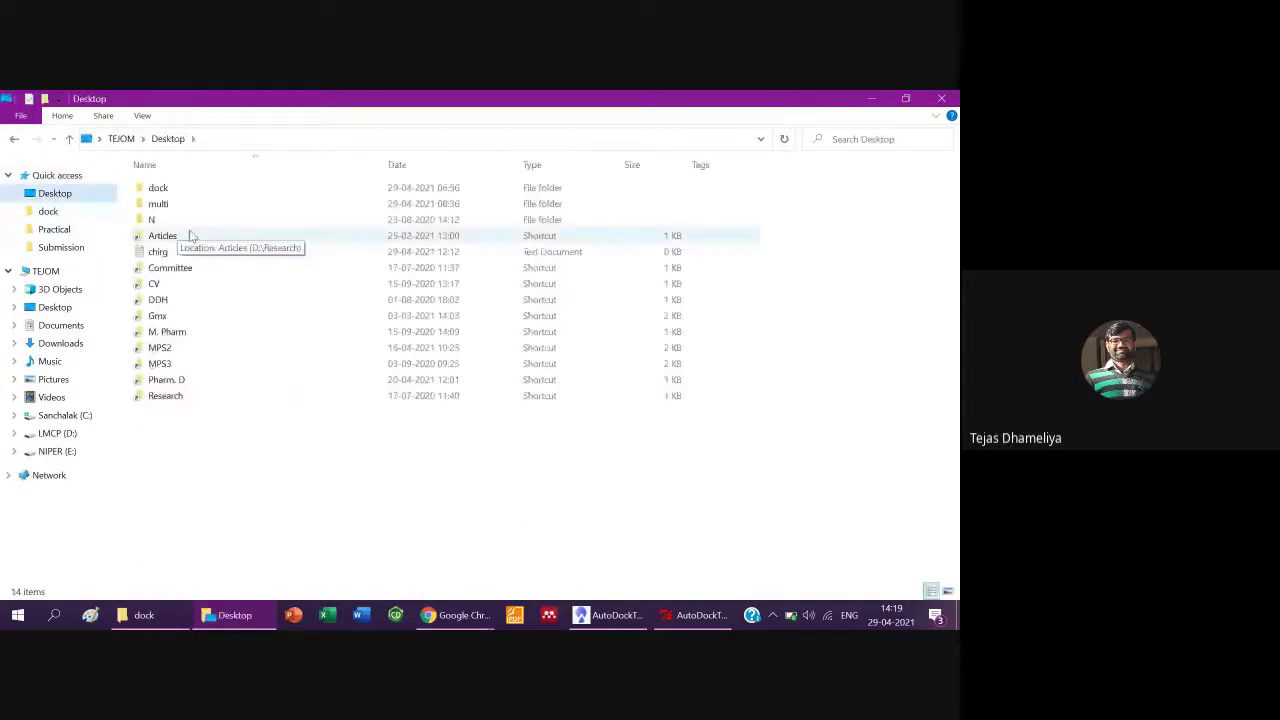
double_click(48, 274)
double_click(214, 305)
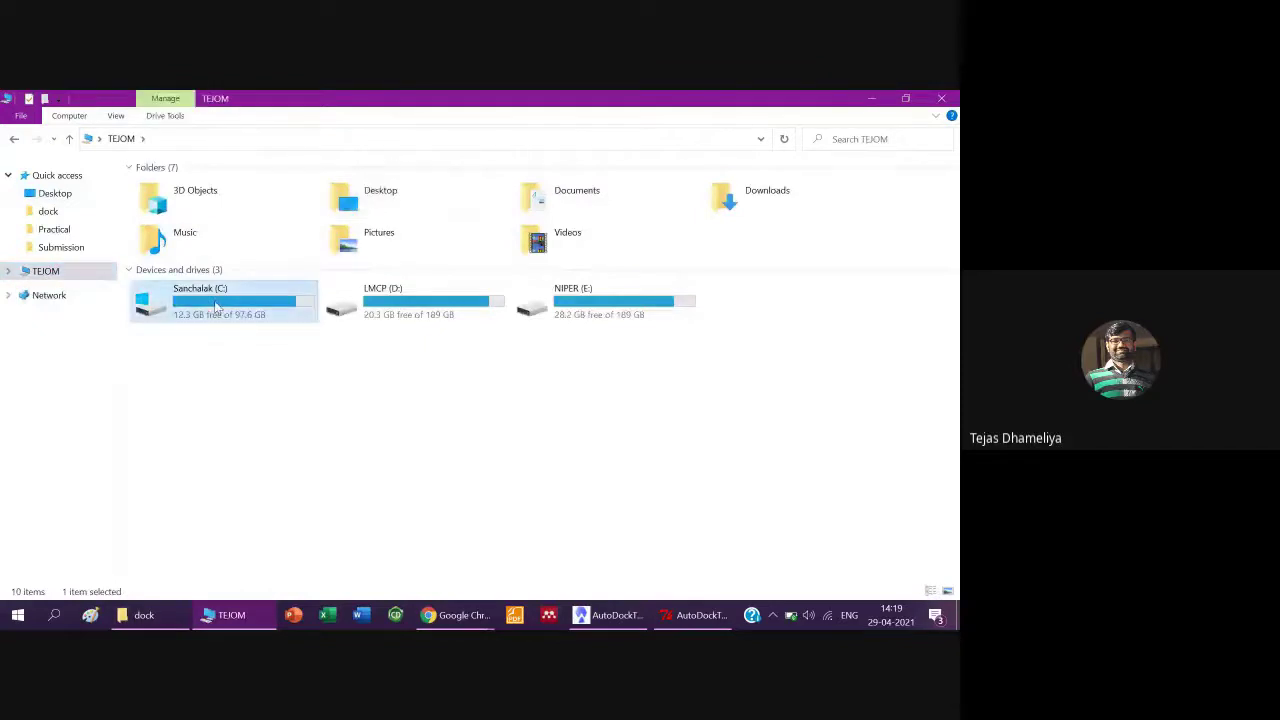
key(p)
key(p)
key(p)
key(p)
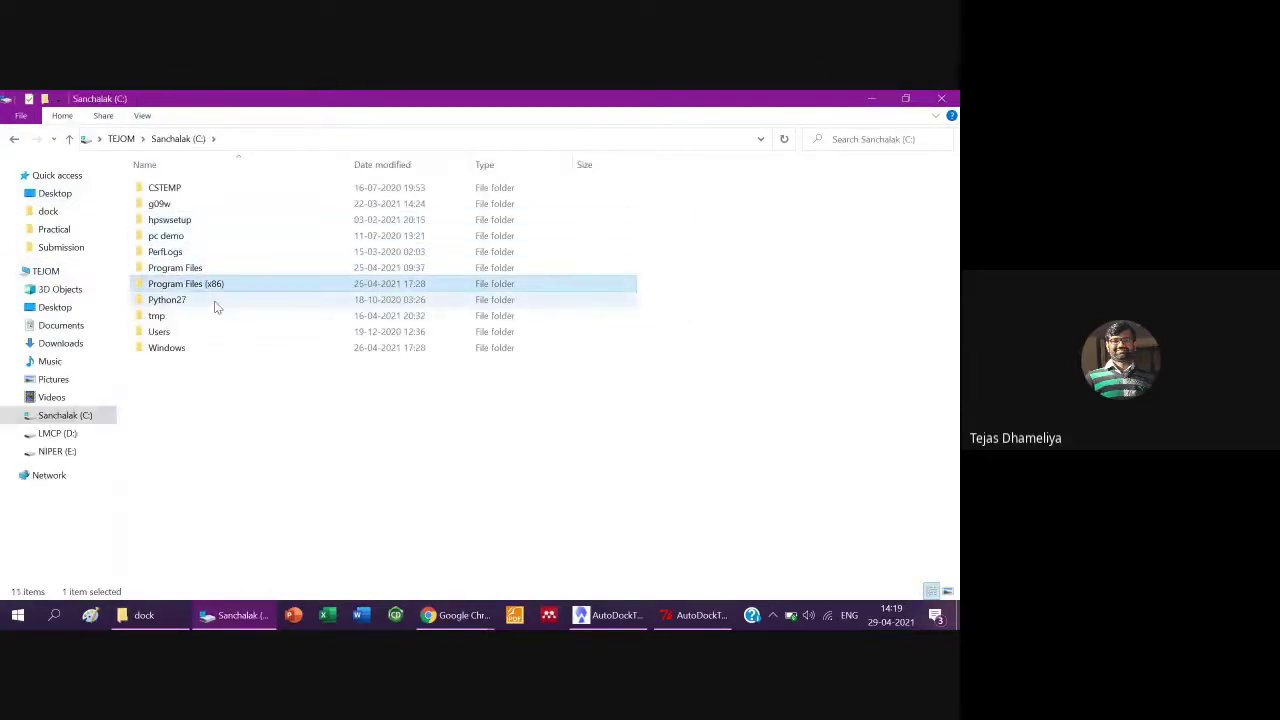
key(Return)
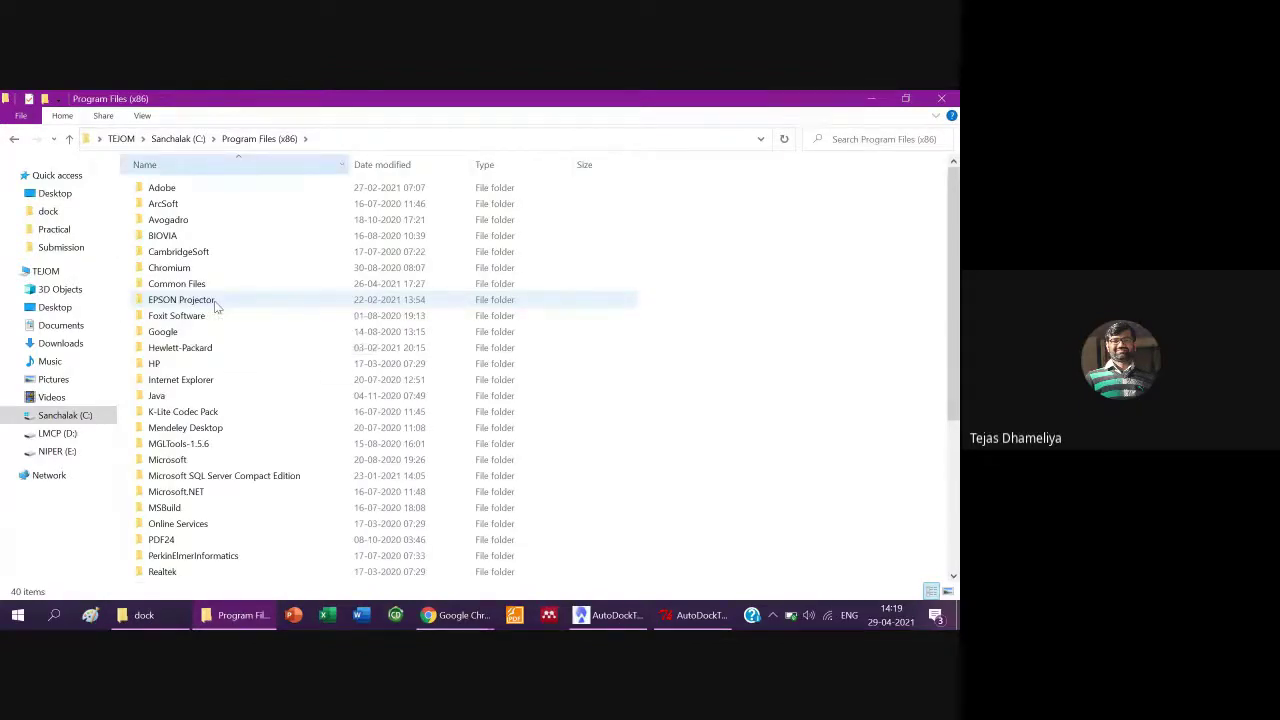
- Locate the vina application in the Vina folder of The Scripps Research Institute, and close that window
key(alt+Tab)
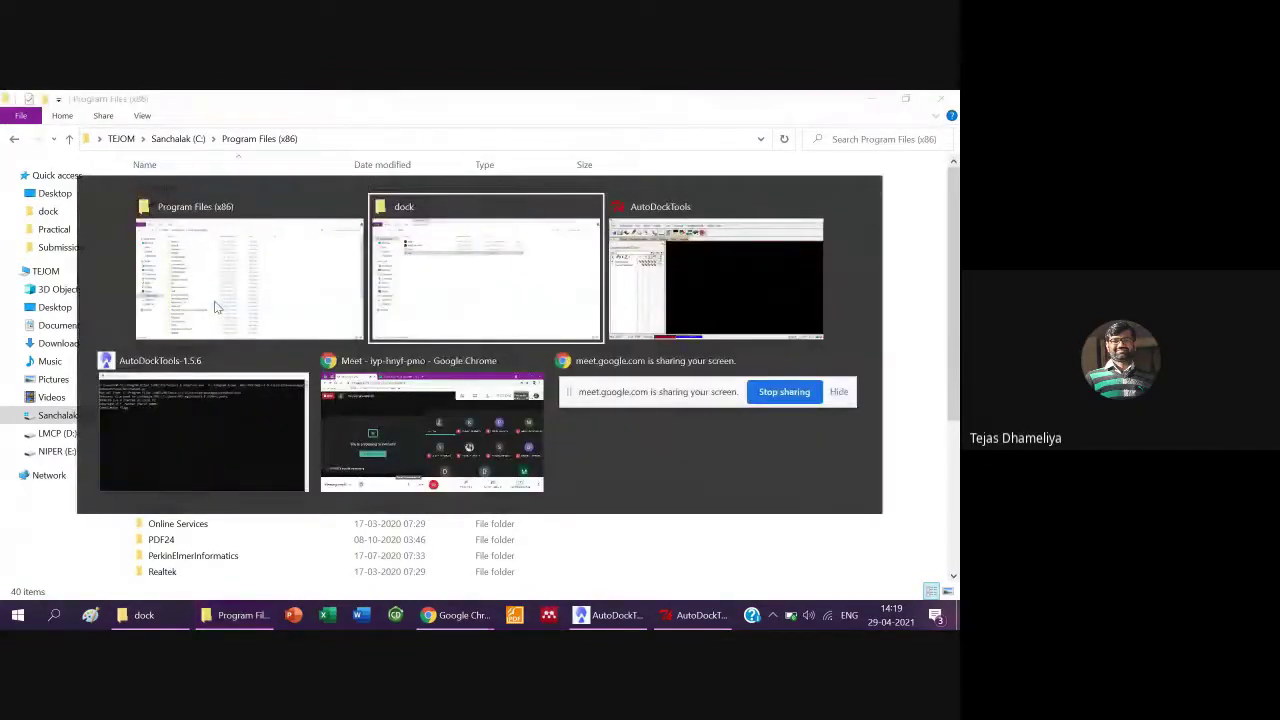
key(alt+Tab)
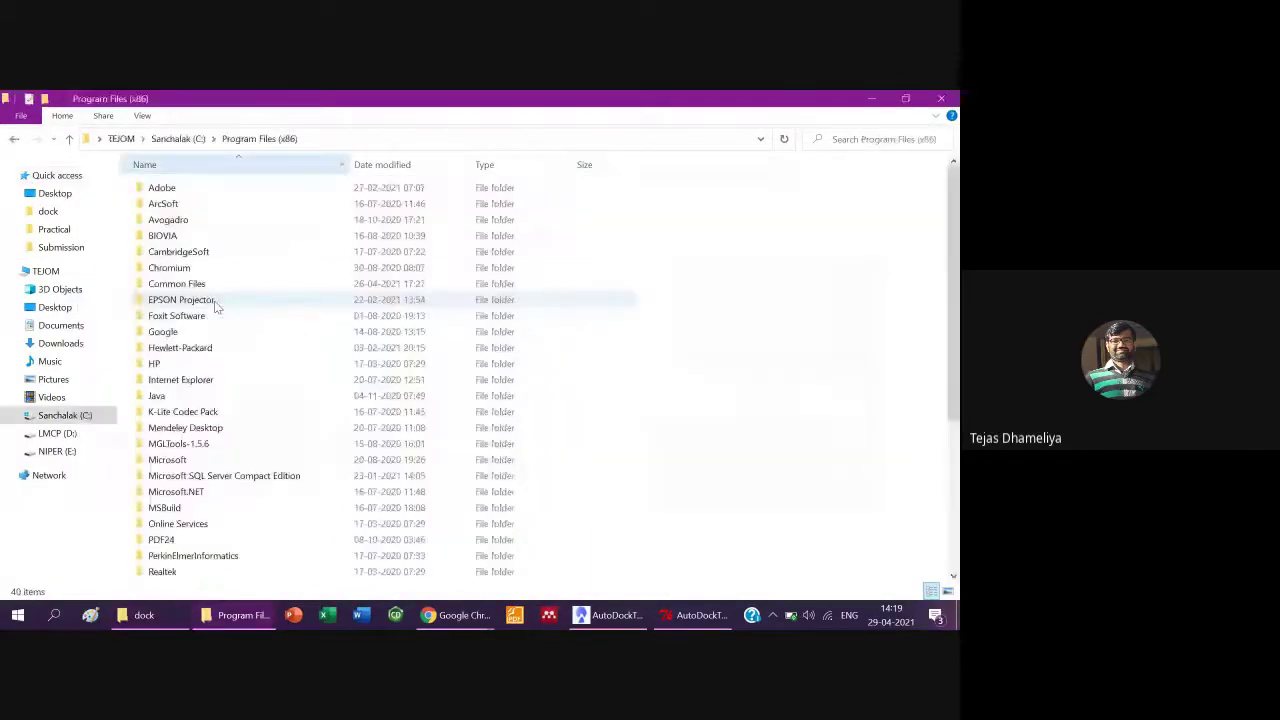
key(t)
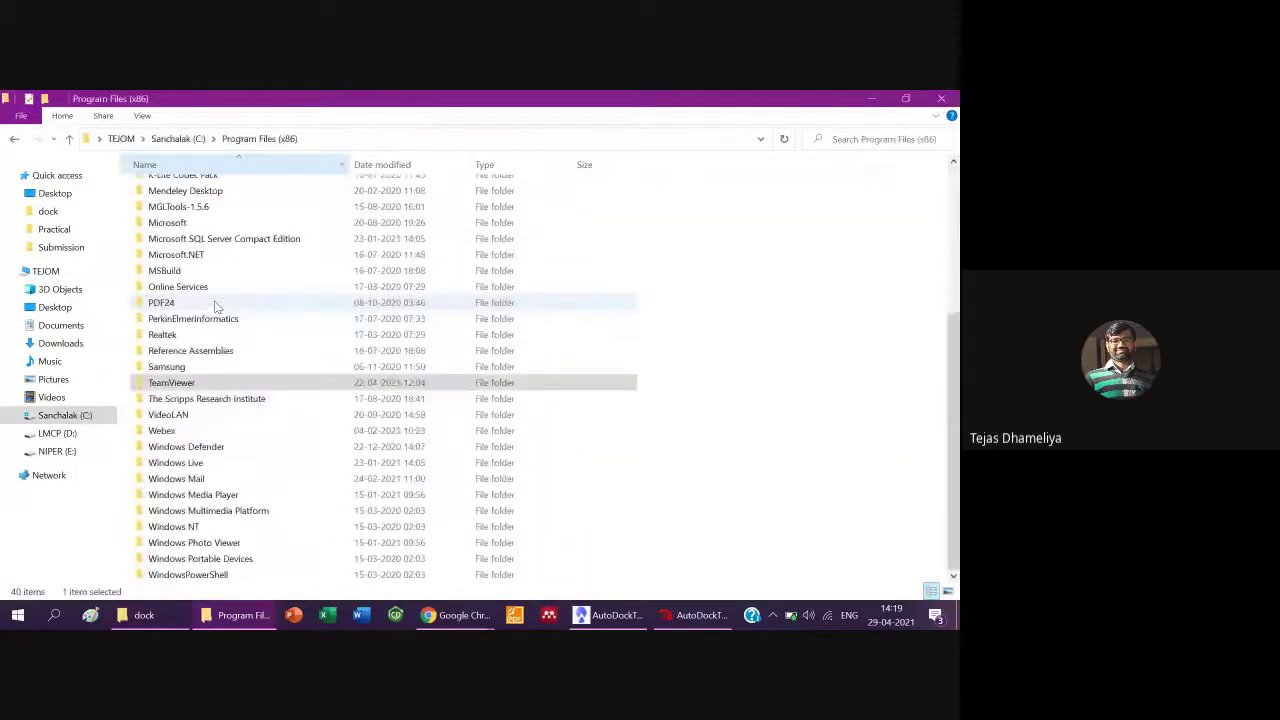
click(246, 400)
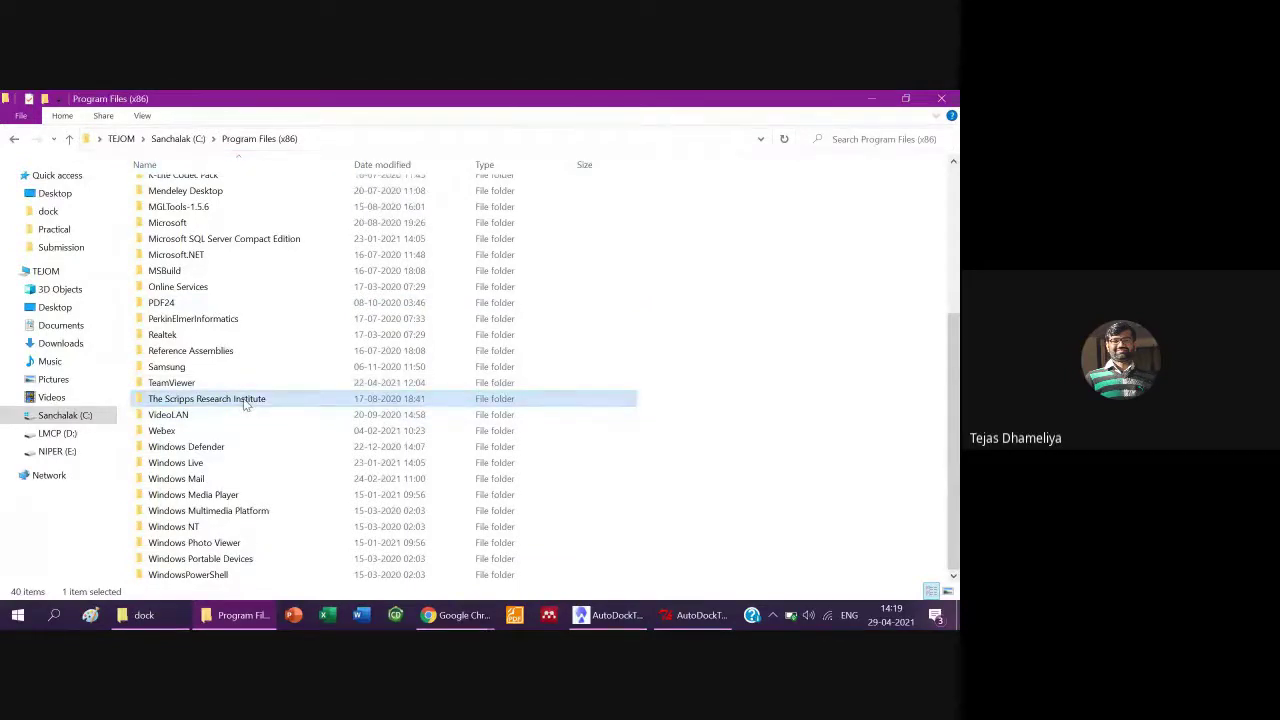
double_click(245, 401)
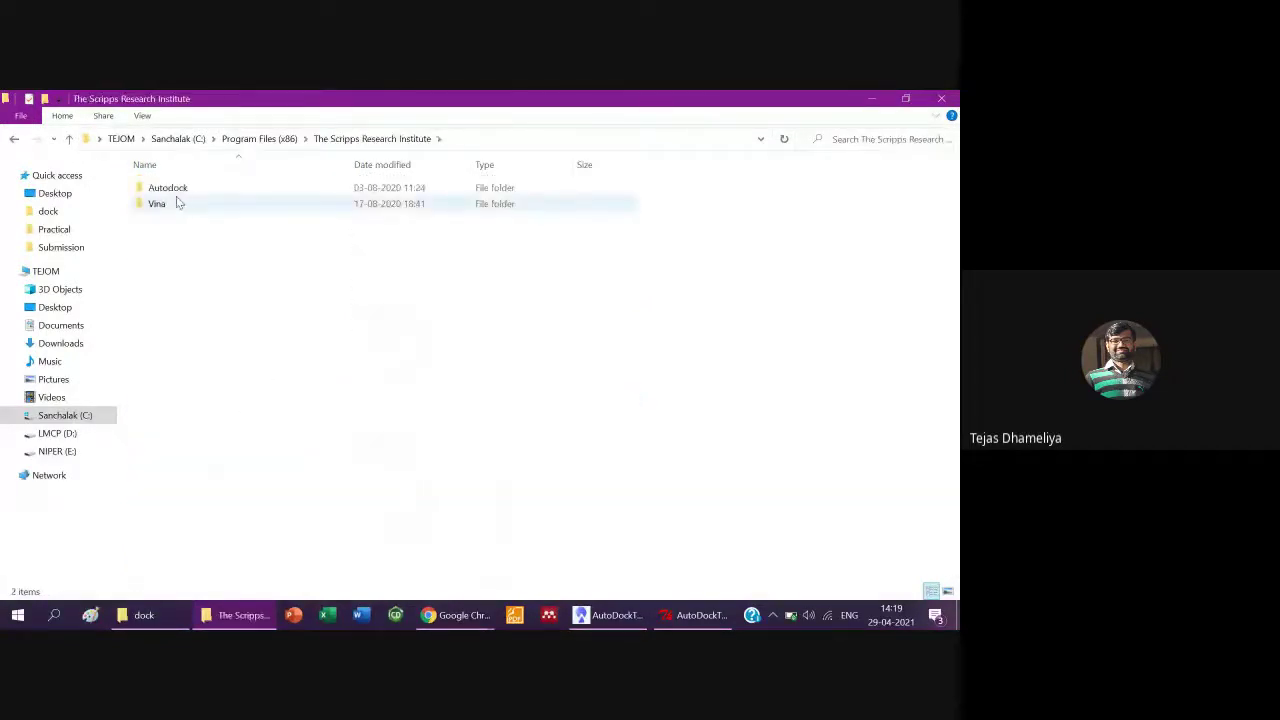
click(171, 203)
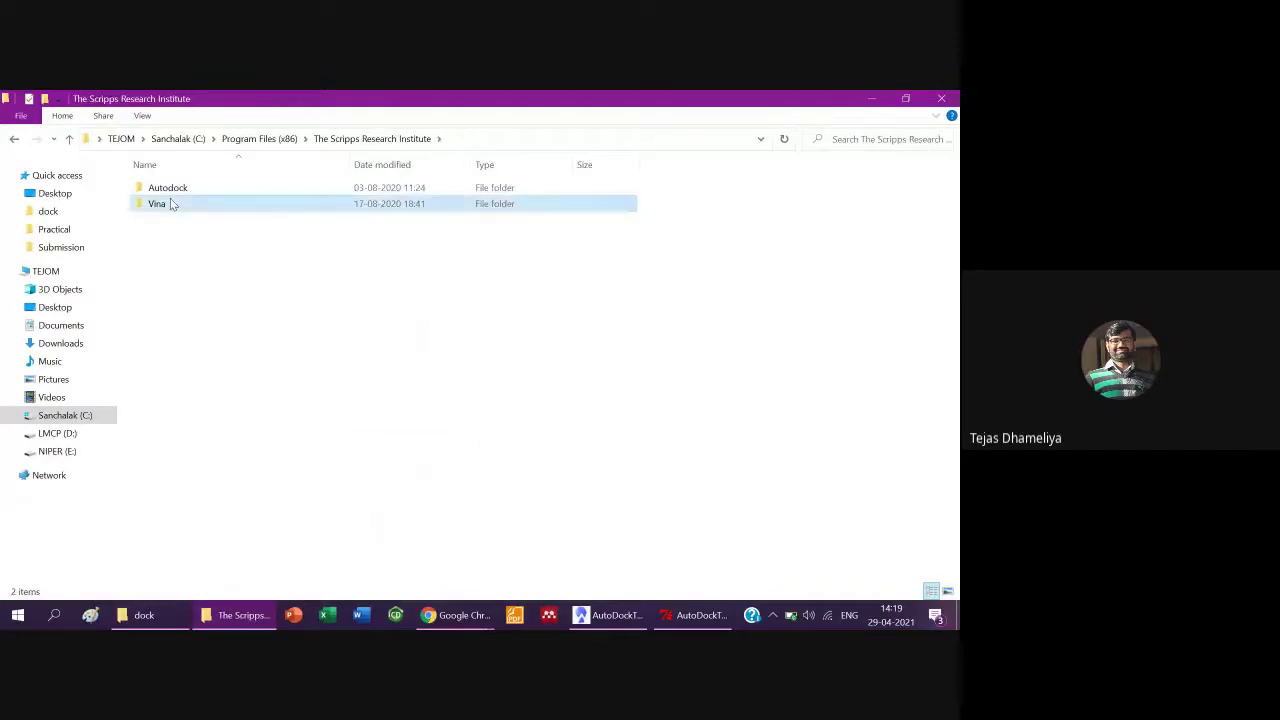
double_click(171, 203)
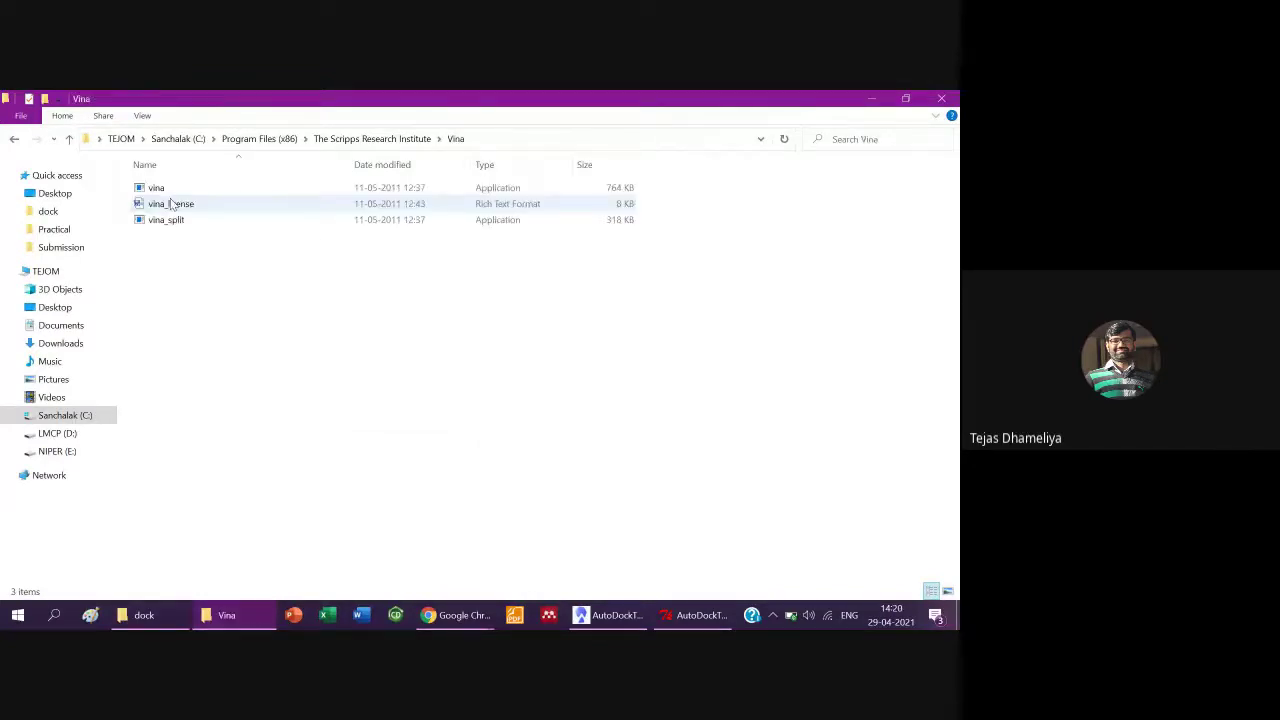
click(165, 191)
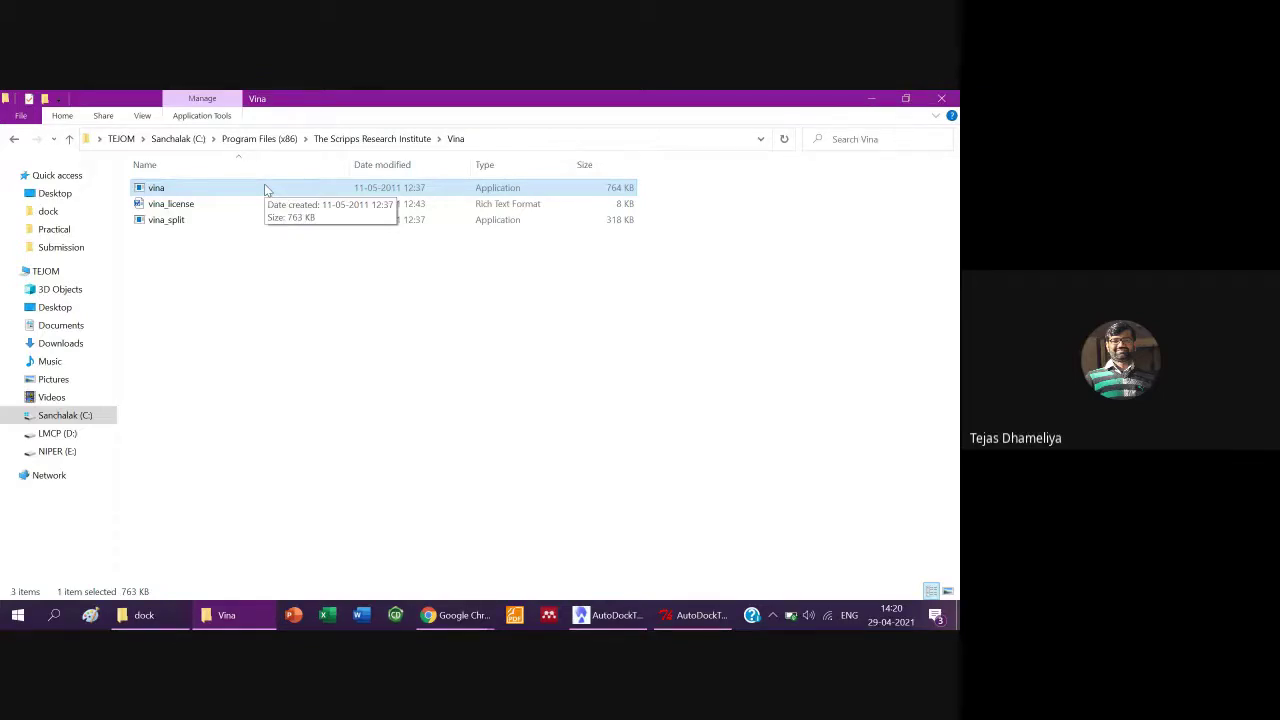
key(ctrl+w)
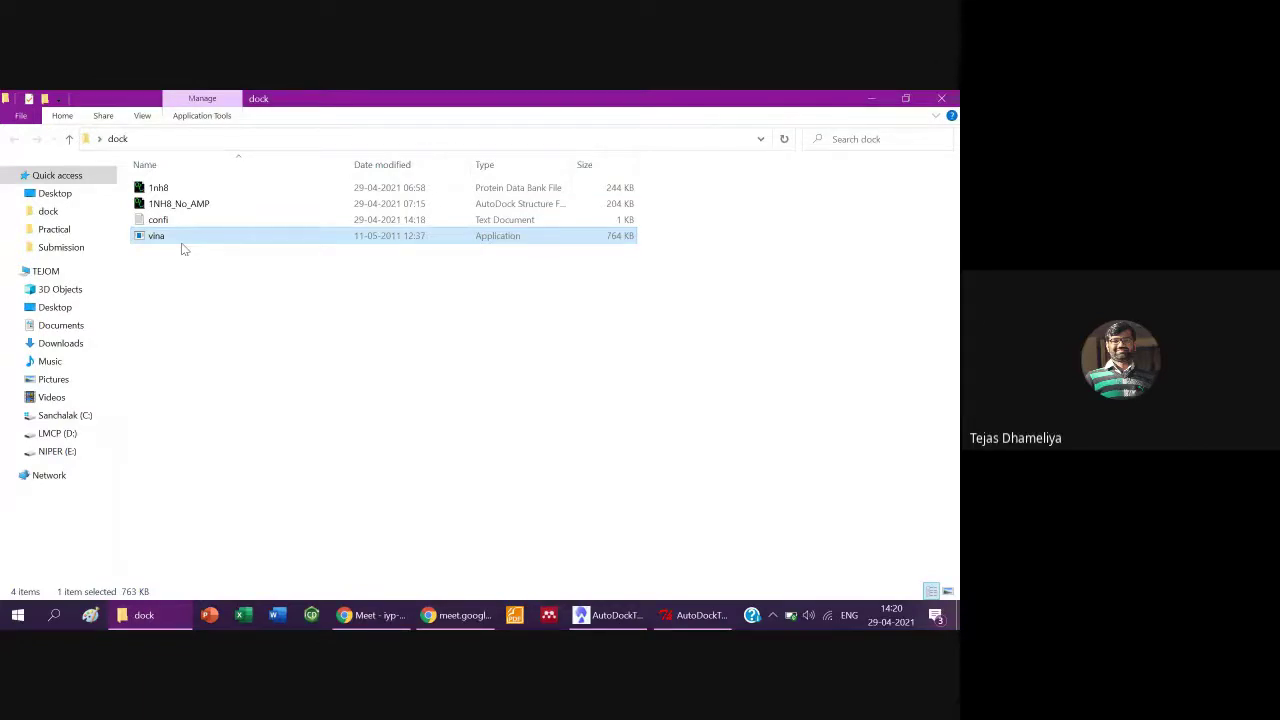
- Restore the deleted AMP AutoDock structure file from the Recycle Bin to the dock folder, and close the Recycle Bin
key(super+d)
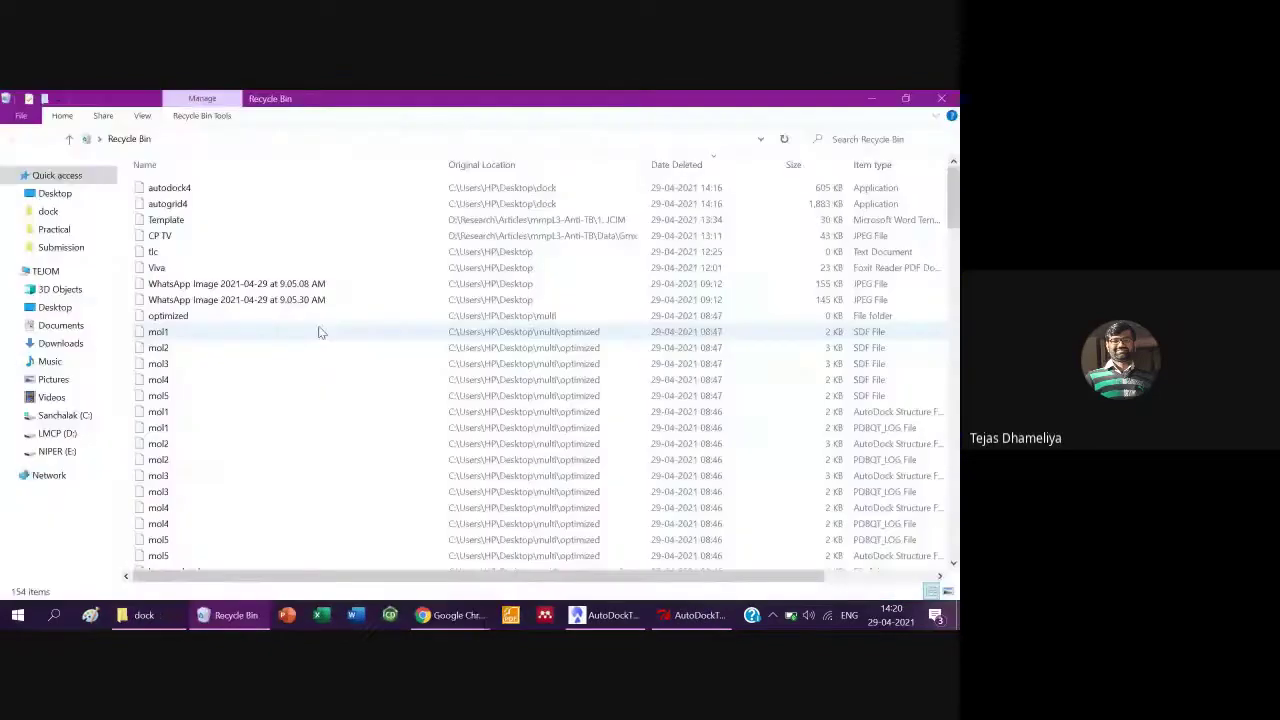
click(165, 384)
key(Page_Down)
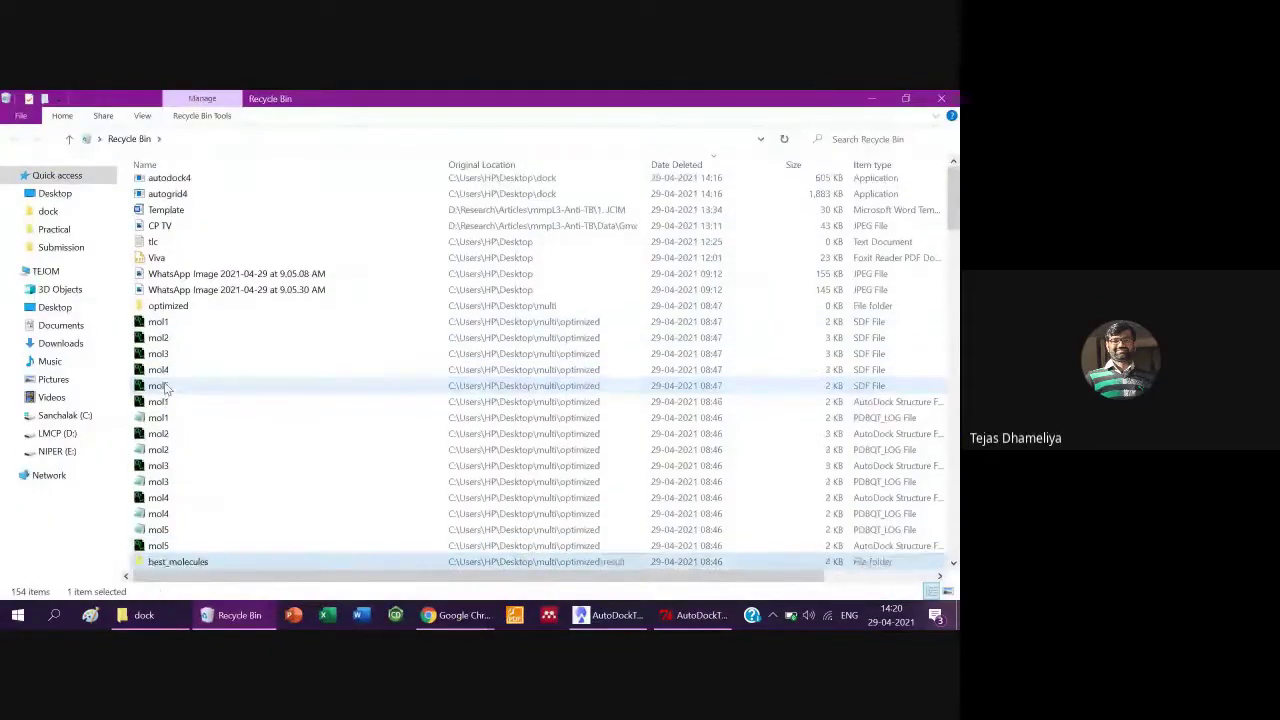
key(Page_Down)
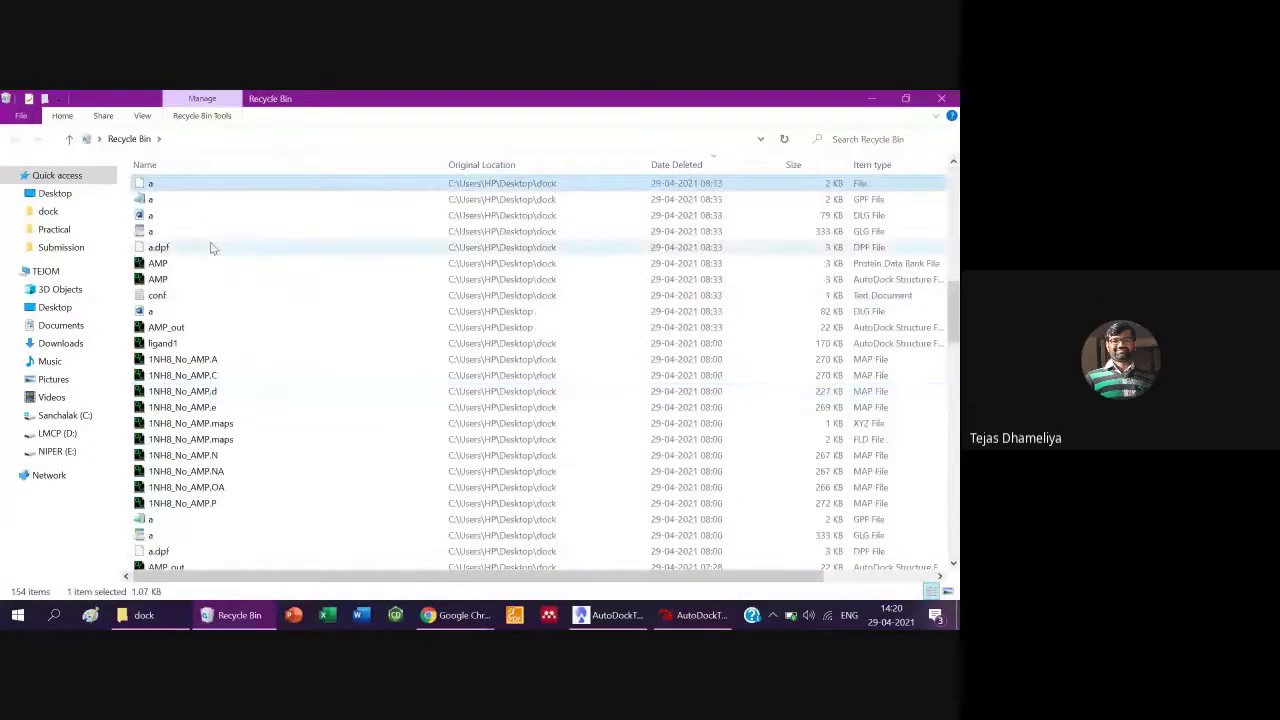
right_click(162, 281)
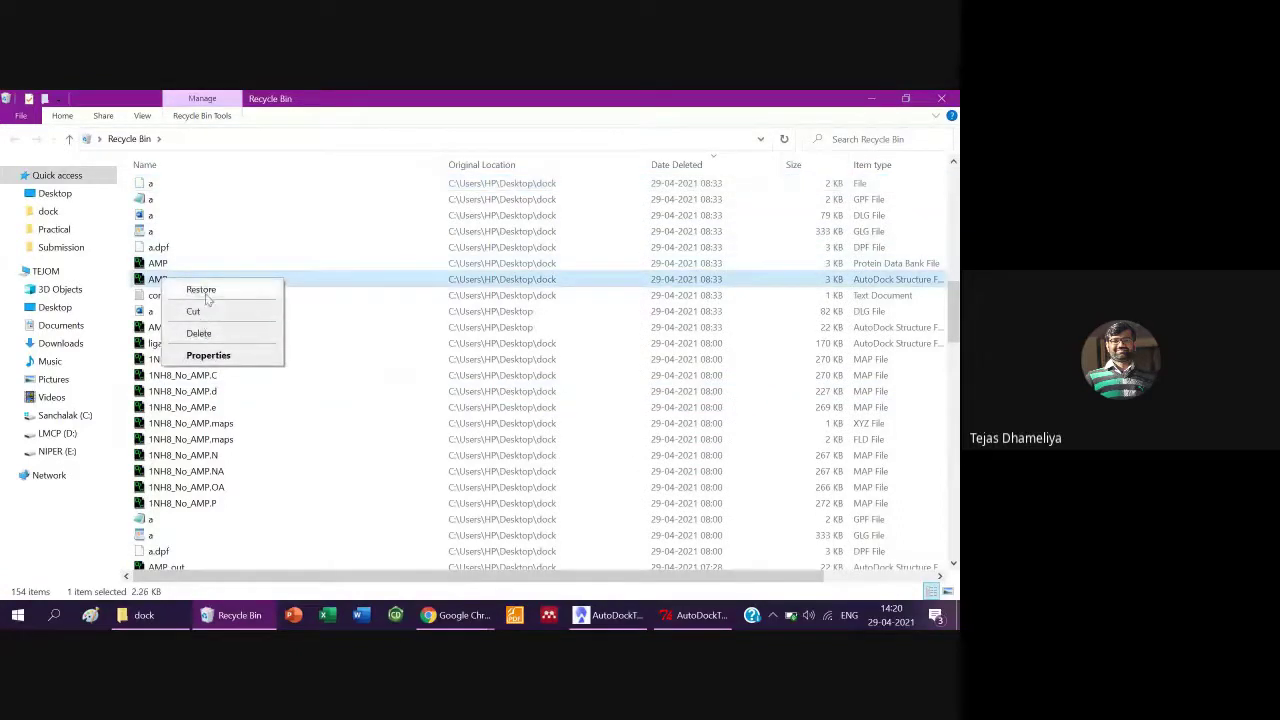
click(205, 291)
key(alt+F4)
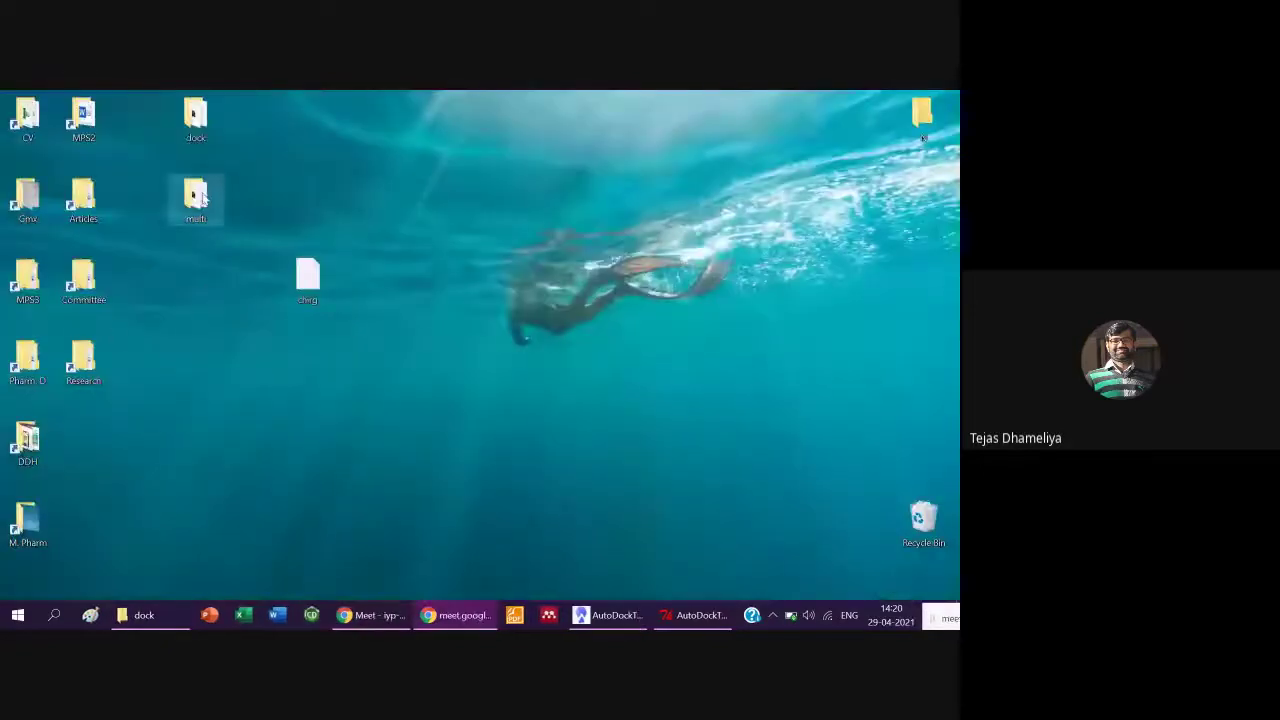
- Open the dock folder in a maximized window and delete the restored AMP file
double_click(207, 126)
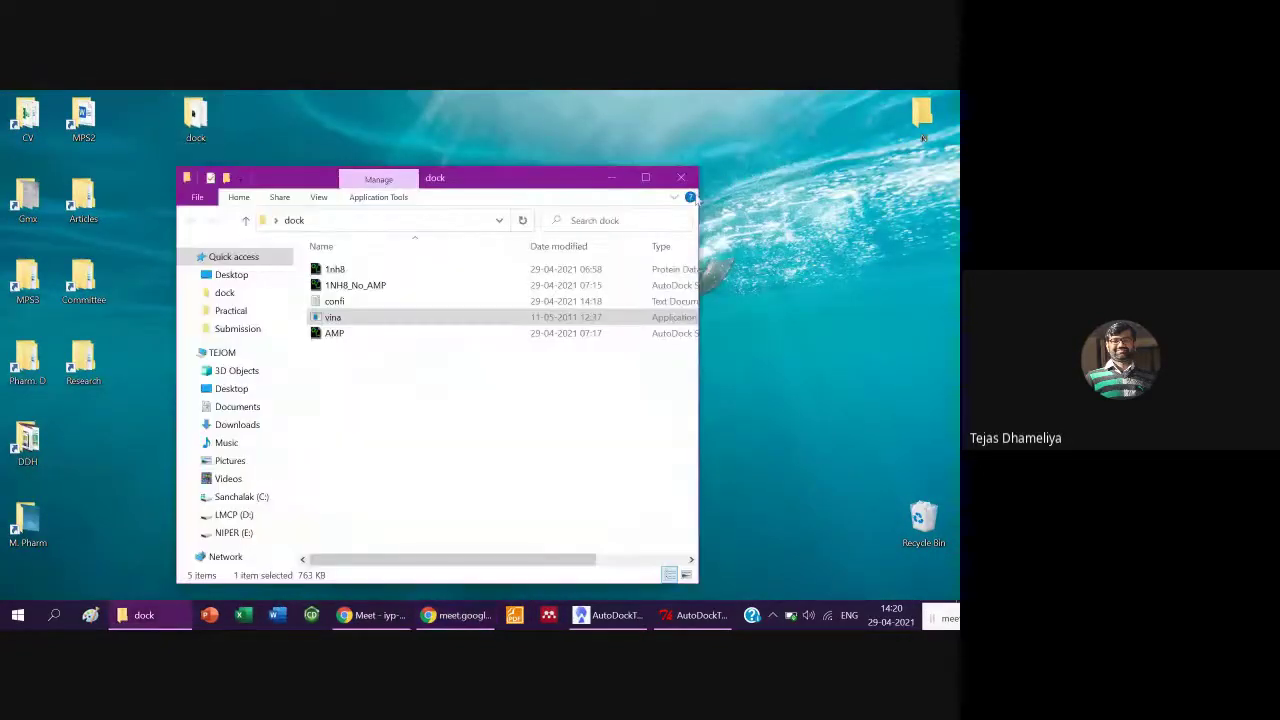
click(640, 180)
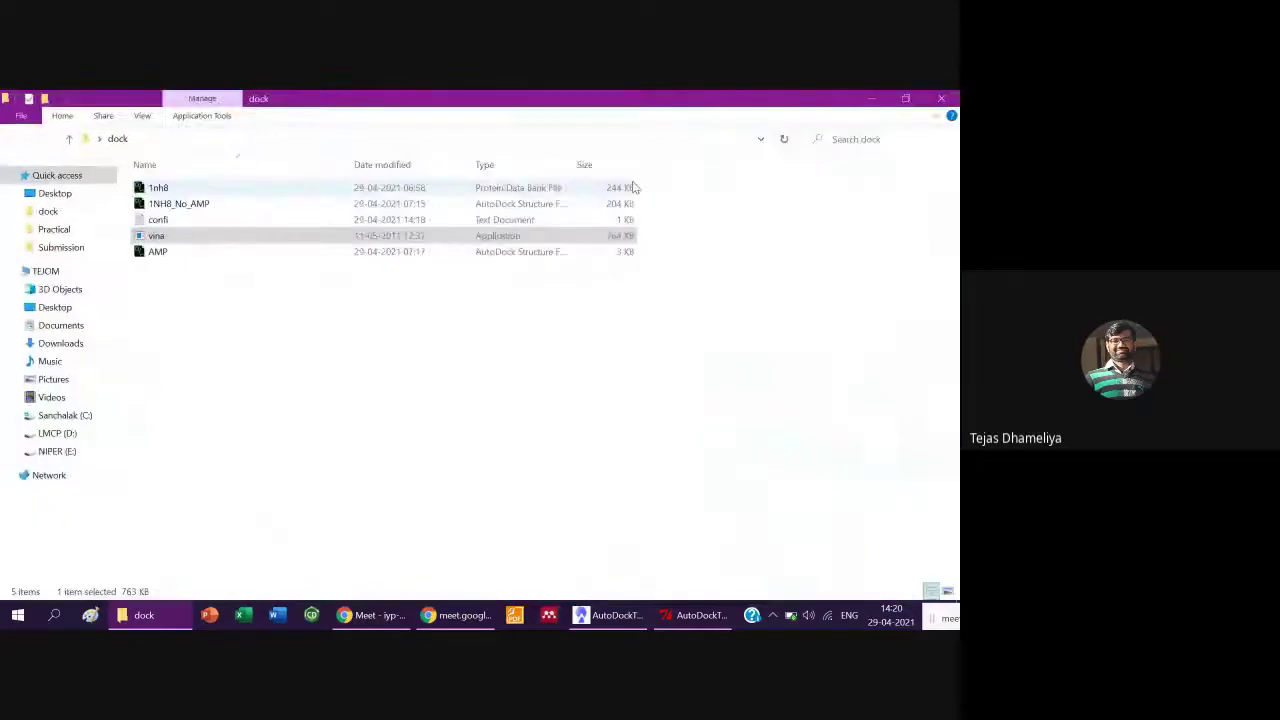
click(446, 257)
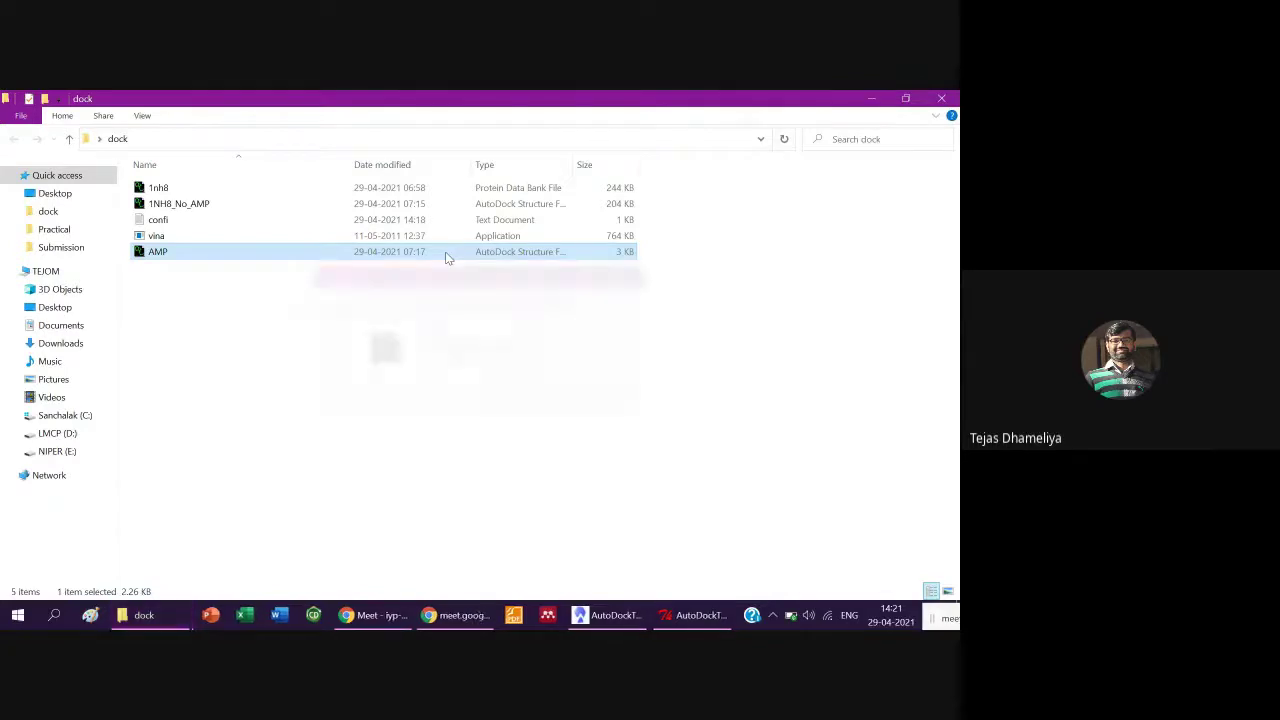
key(Delete)
- Launch PyMOL, dismiss its activation dialog and maximize the main window
click(18, 615)
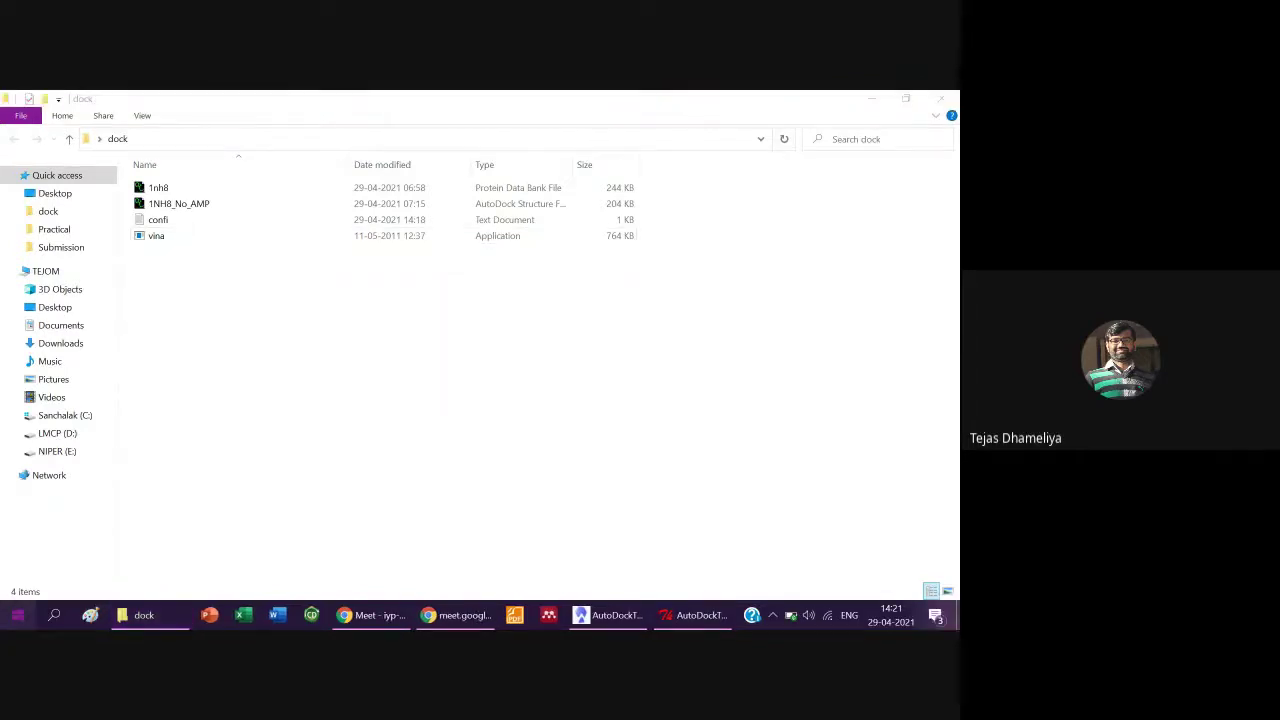
click(278, 203)
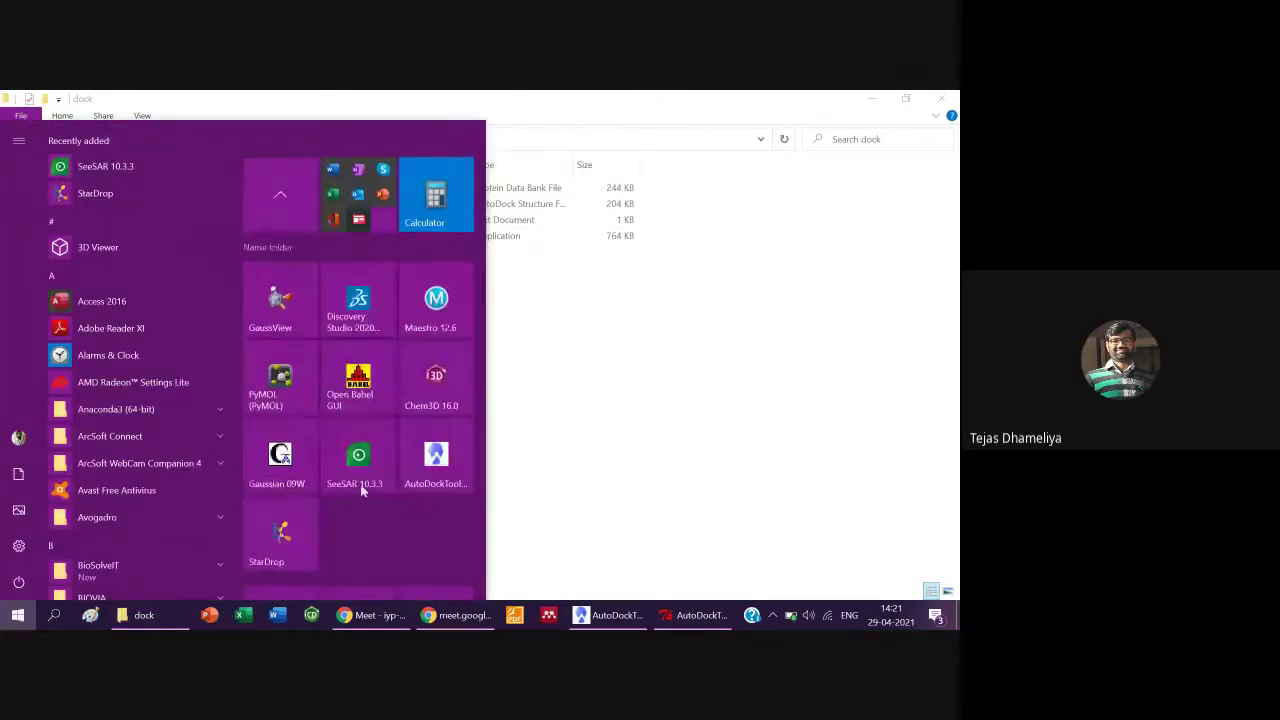
click(266, 393)
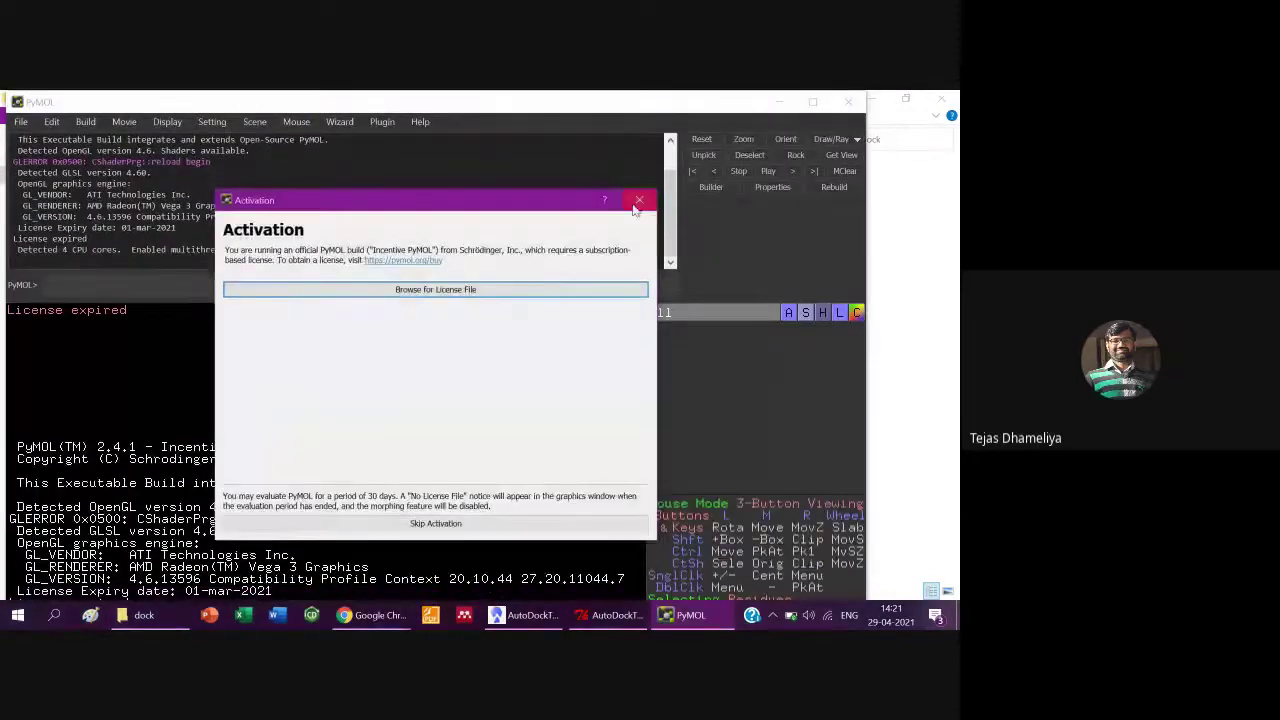
click(638, 200)
double_click(814, 103)
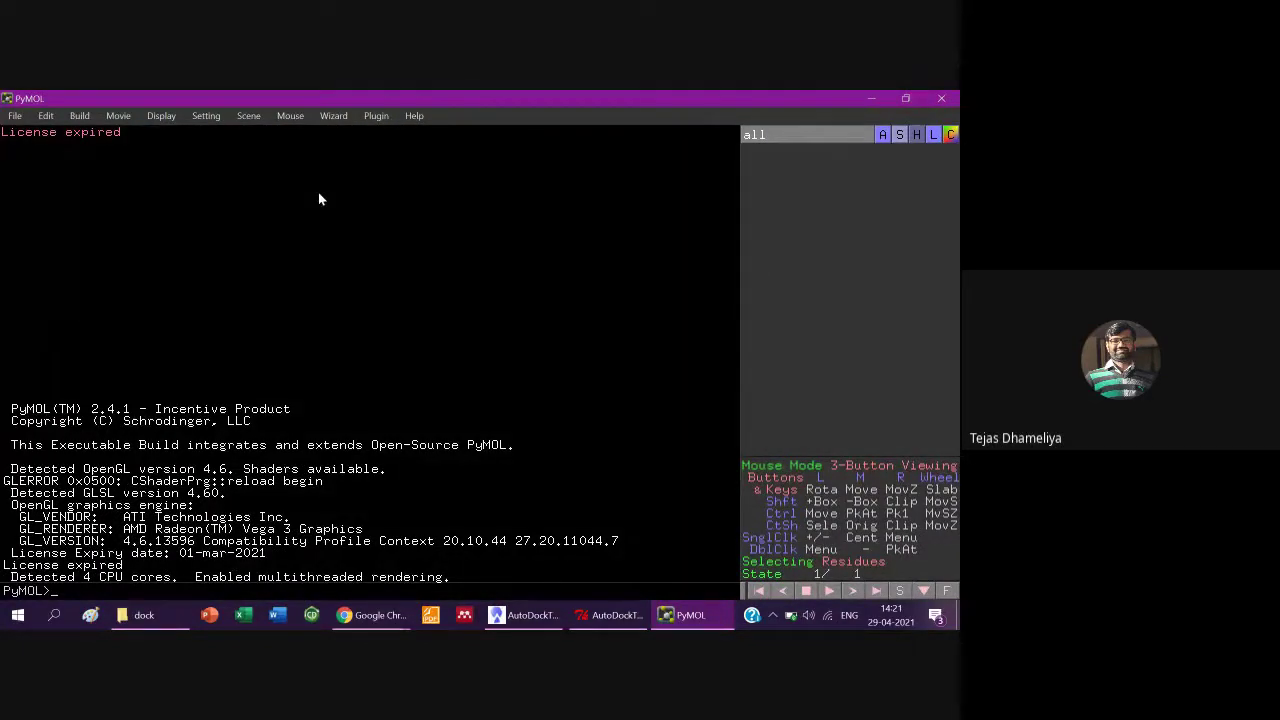
- Load the 1nh8 Protein Data Bank file from the dock folder into PyMOL
click(17, 116)
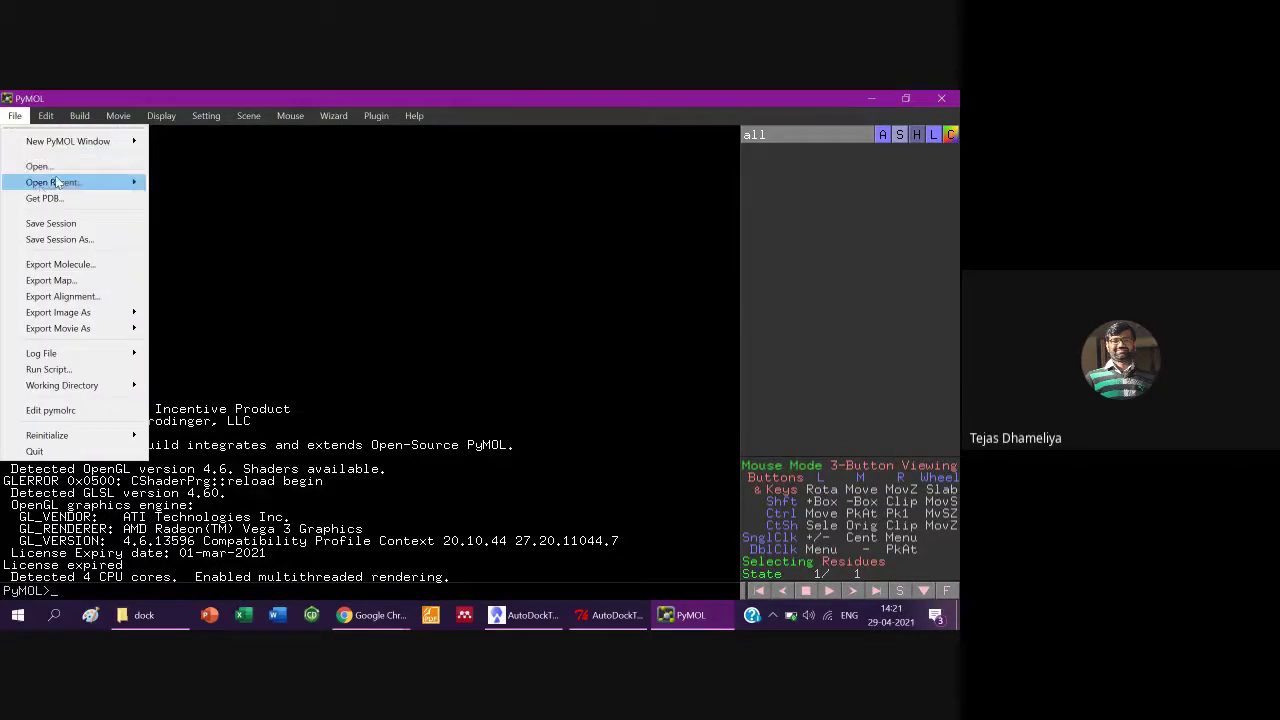
click(134, 608)
drag(197, 191, 252, 252)
click(252, 252)
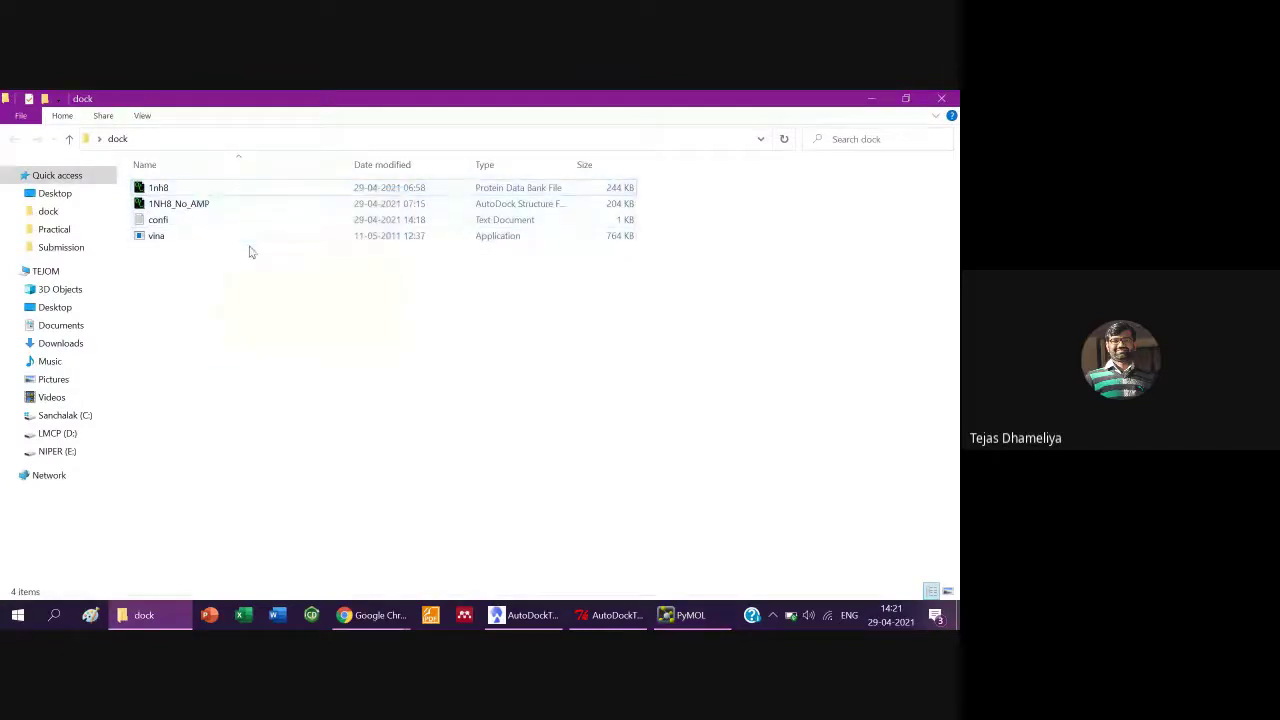
click(202, 187)
drag(202, 186, 347, 322)
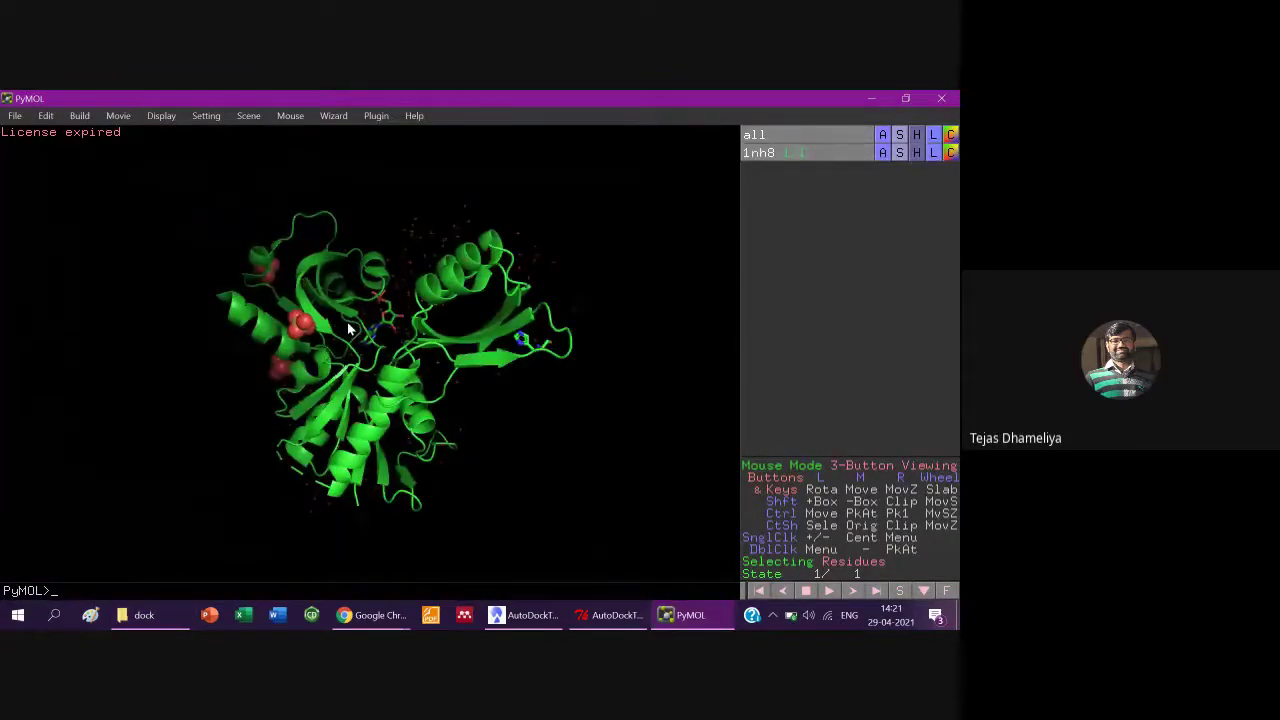
- Display the 1nh8 sequence and select the AMP ligand near its end
click(899, 590)
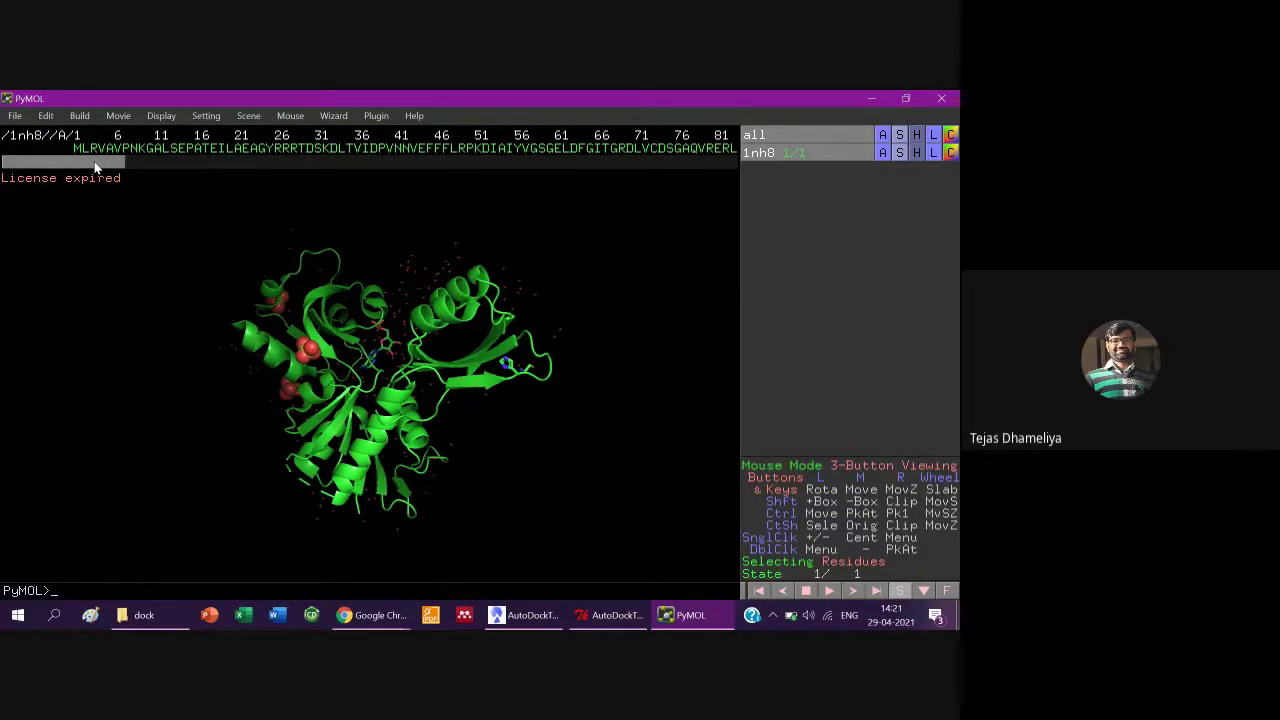
drag(97, 168, 415, 176)
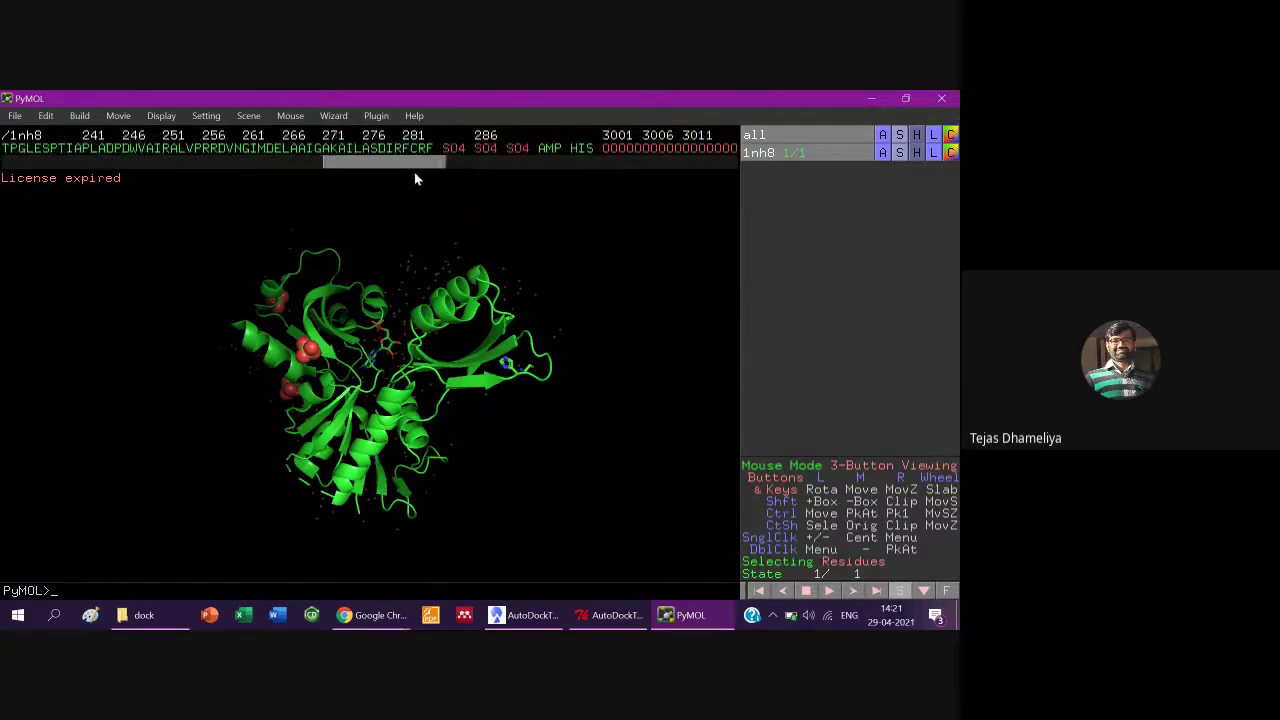
click(551, 148)
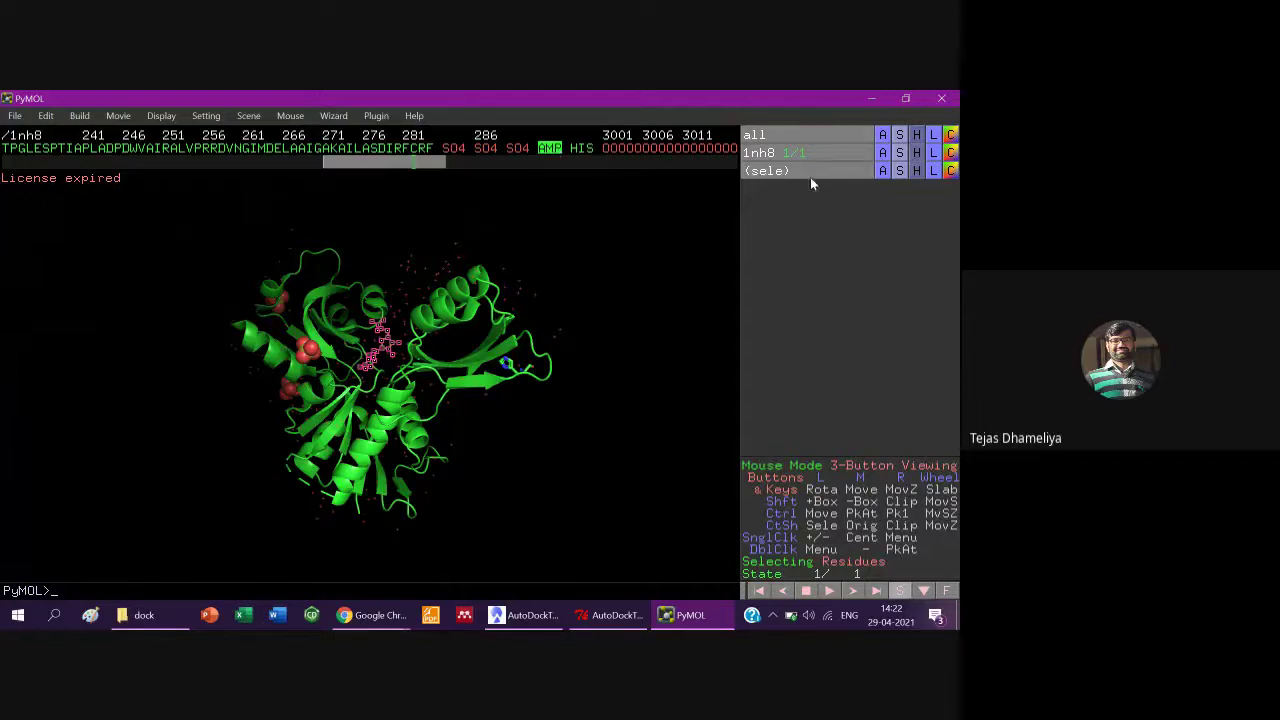
- Copy the selected AMP ligand to a new object
click(883, 170)
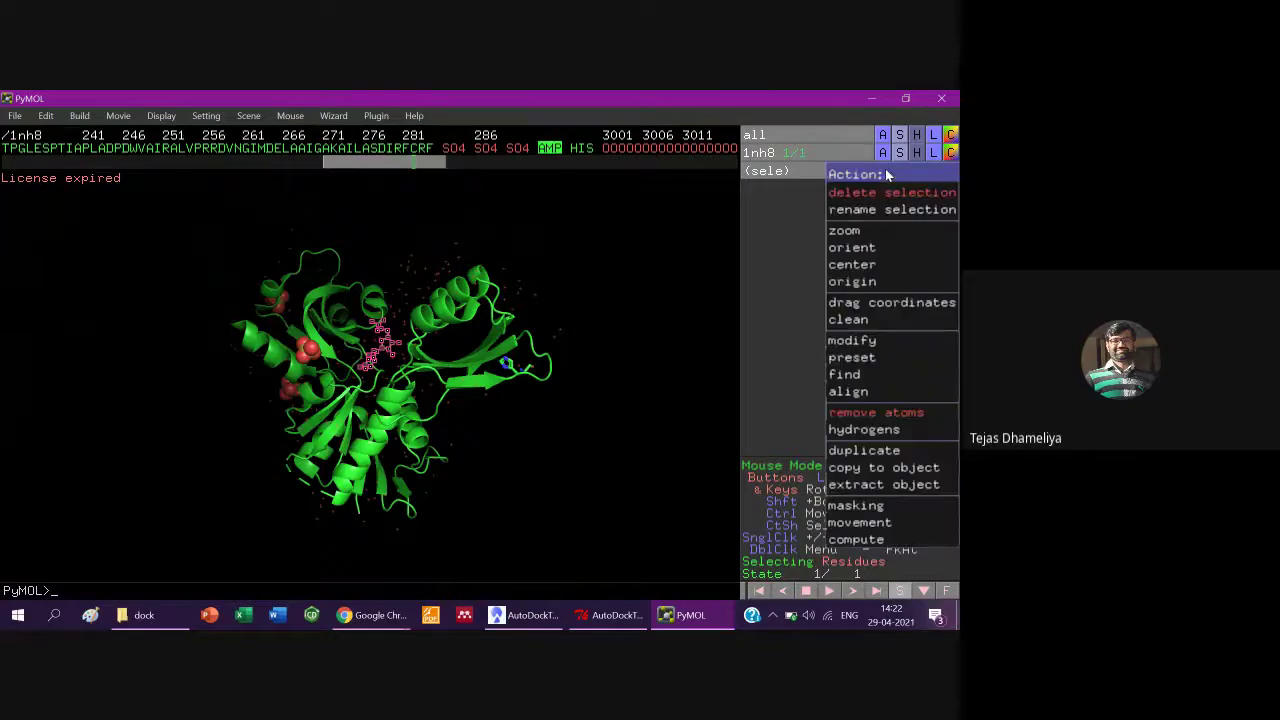
mouse_move(850, 470)
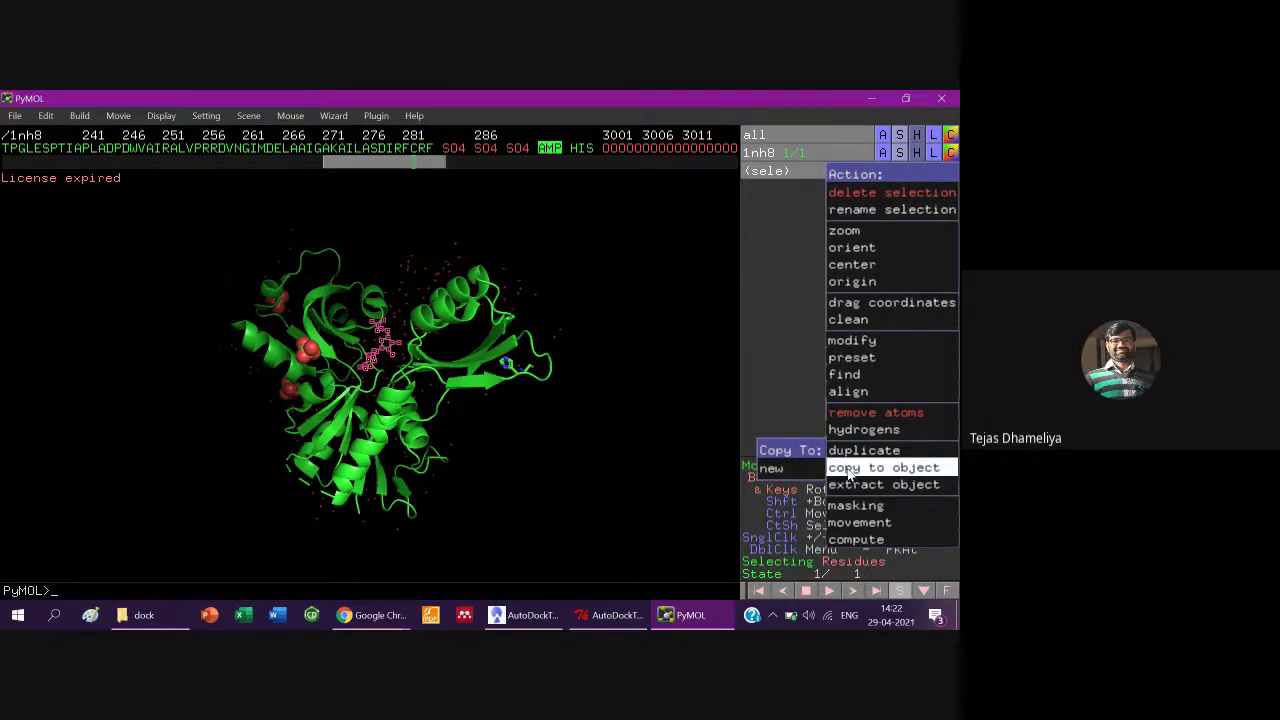
click(772, 472)
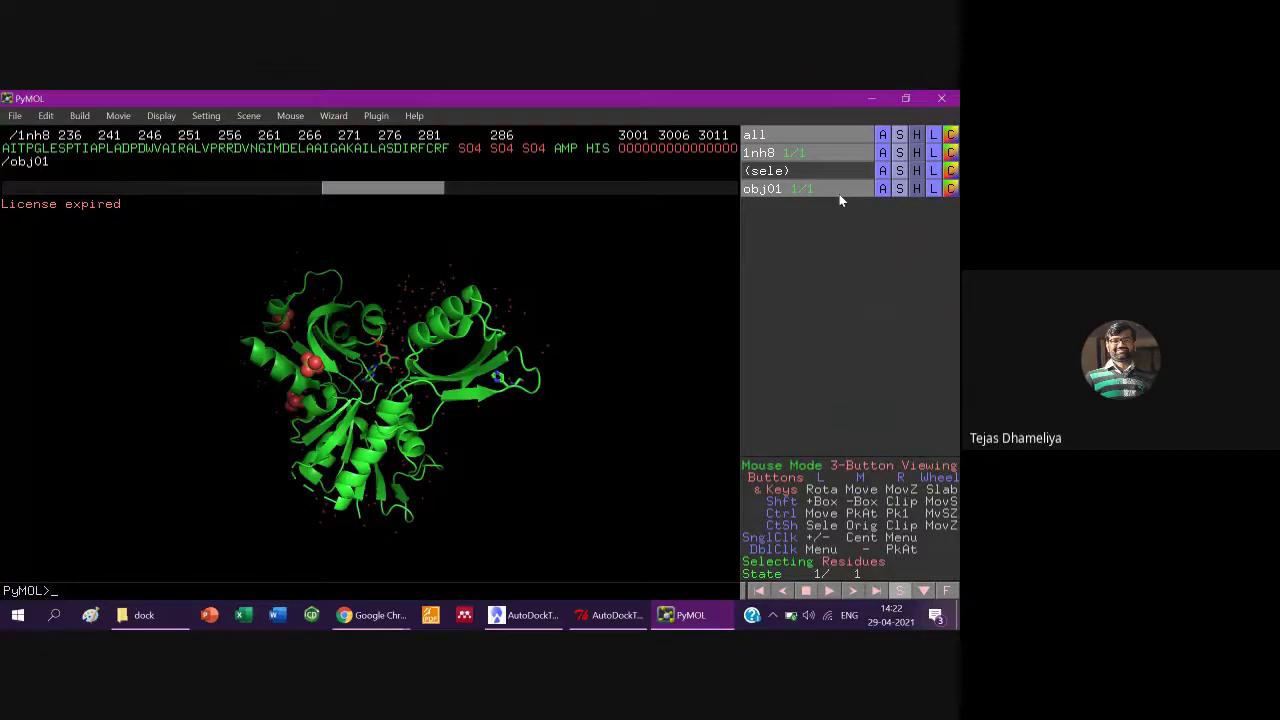
- Delete the 1nh8 object and remove the atoms of the old selection, keeping only the copied AMP object
click(883, 155)
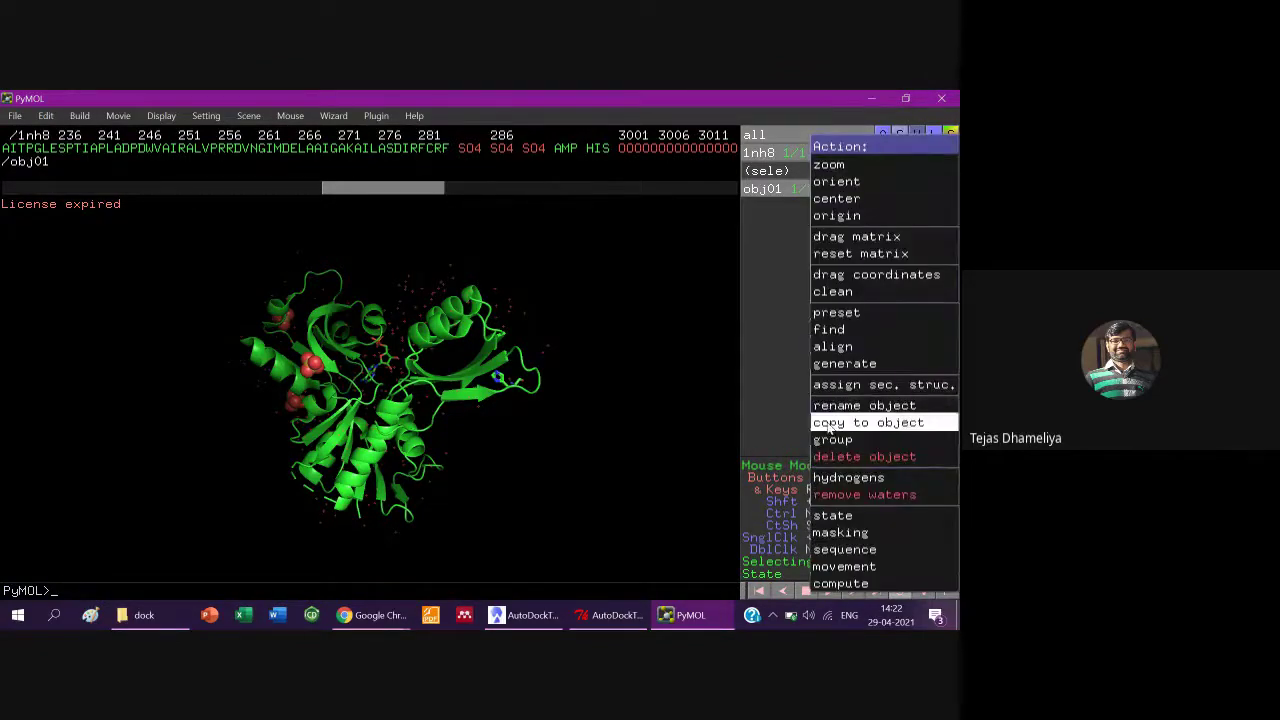
click(794, 350)
click(883, 156)
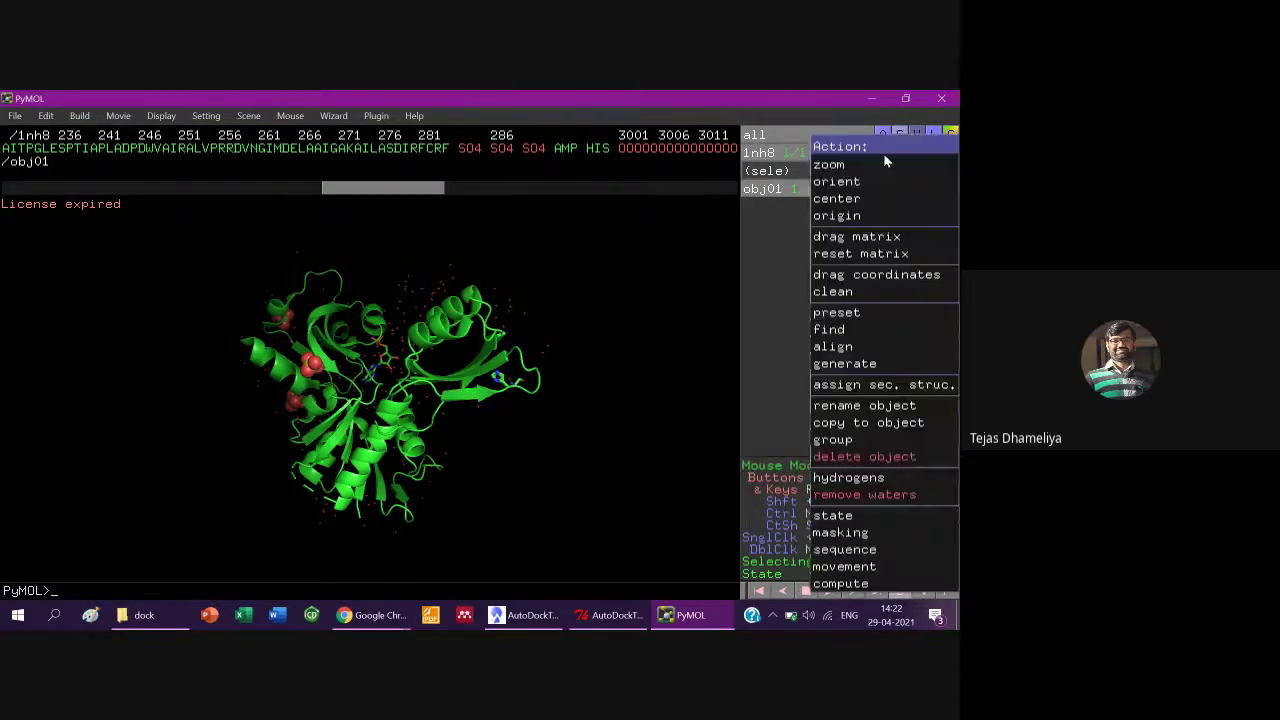
click(875, 457)
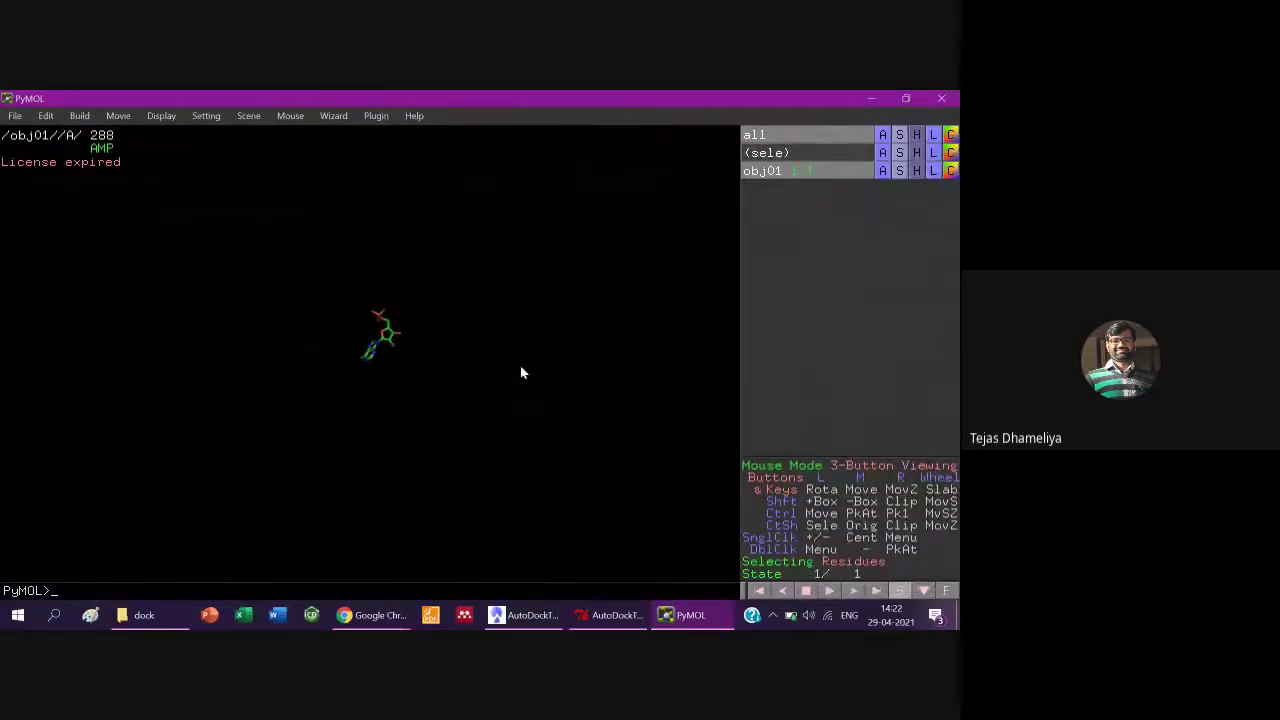
click(883, 153)
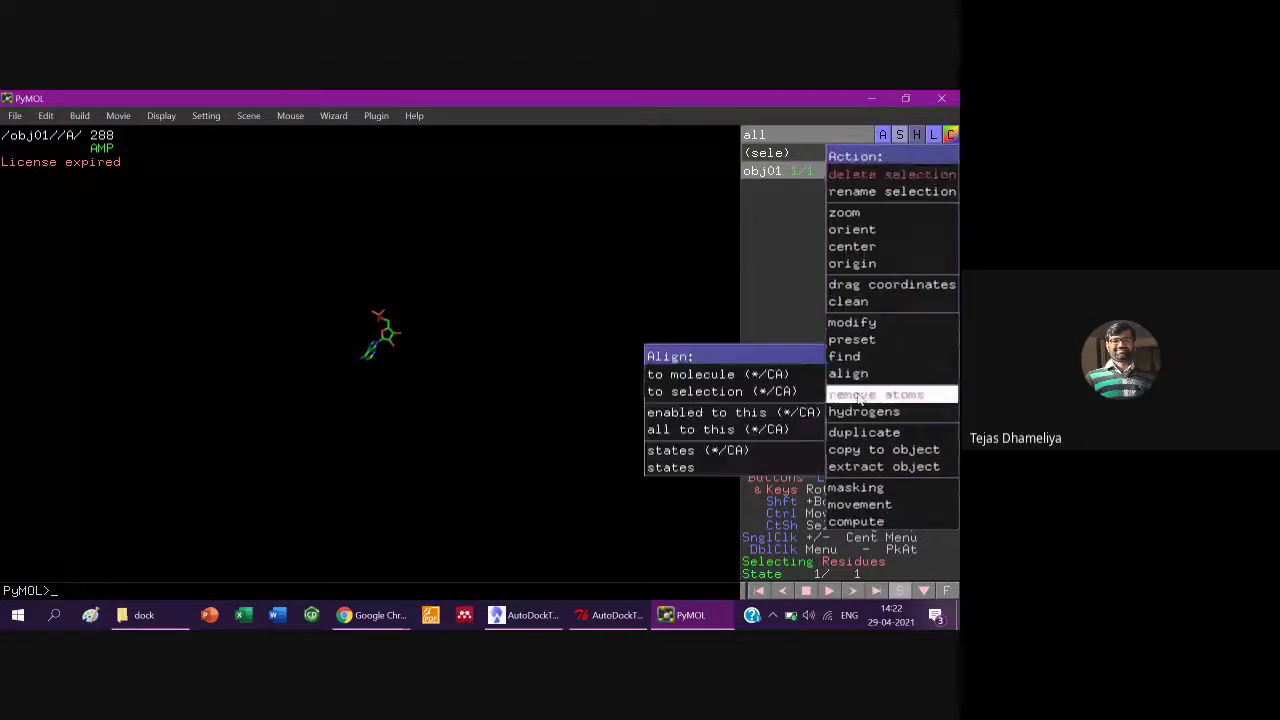
click(858, 396)
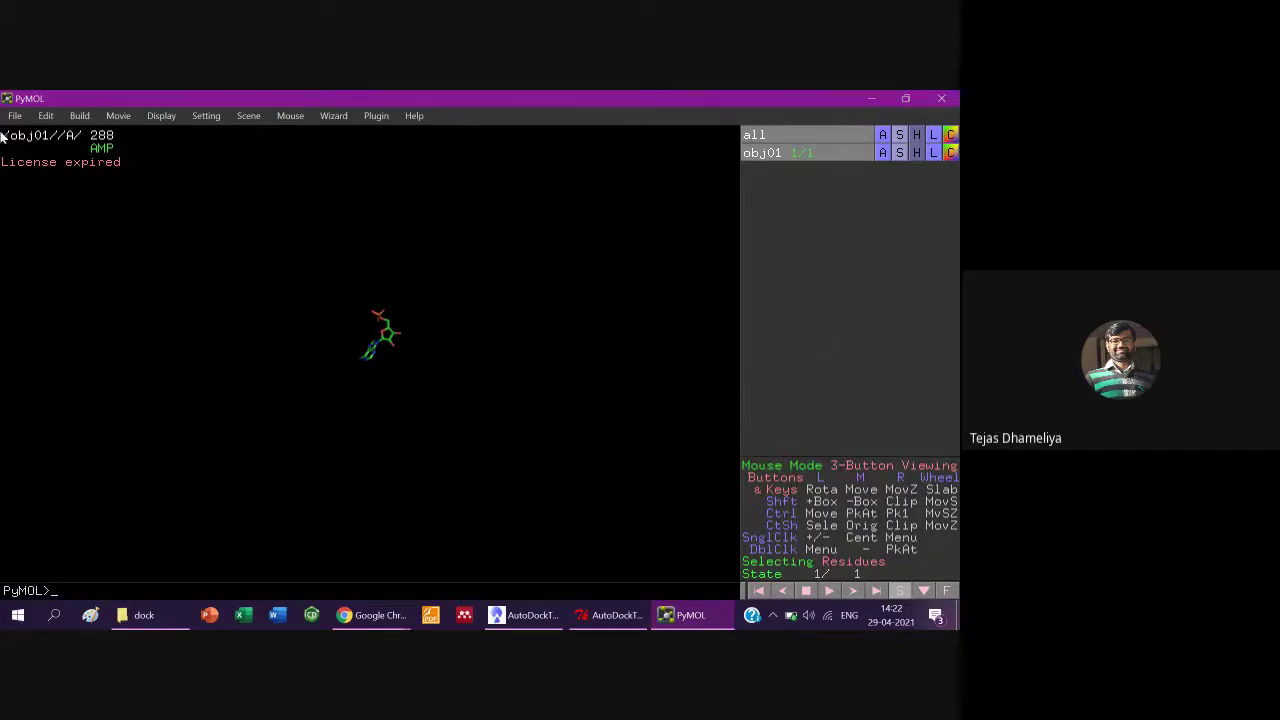
- Export the copied AMP ligand to the dock folder as a PDB file named AMP, and close PyMOL
click(102, 149)
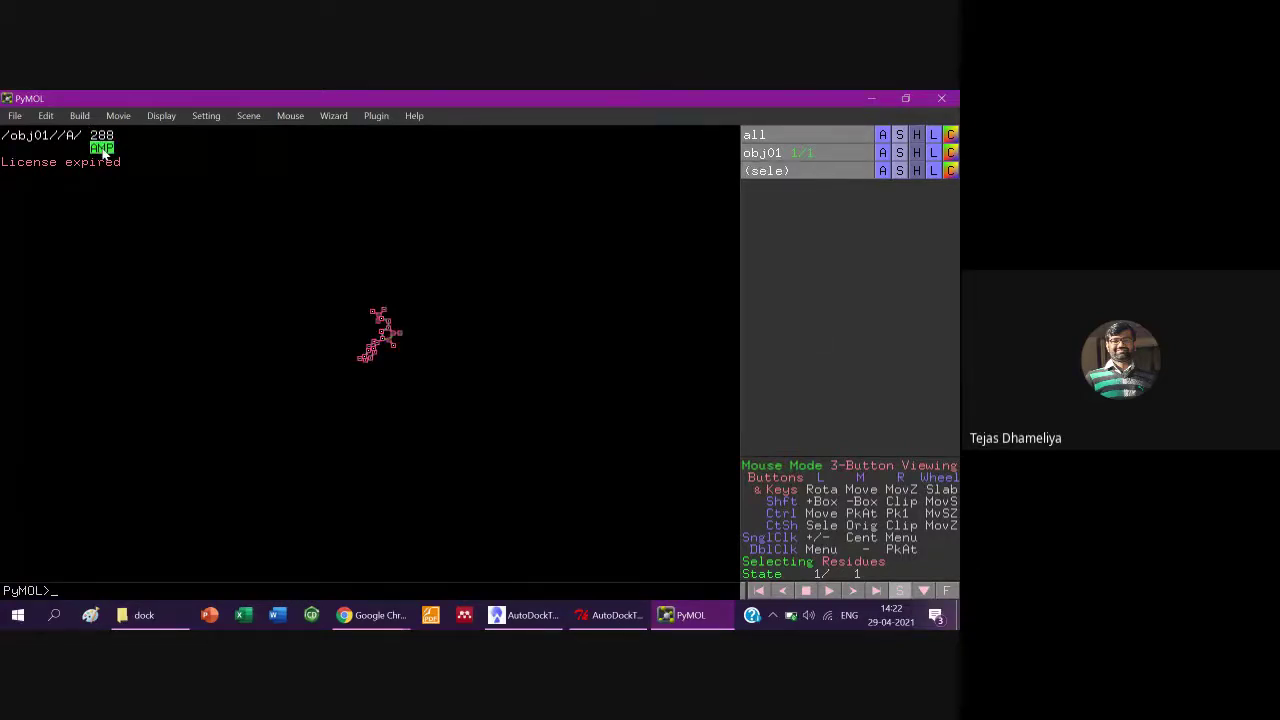
click(15, 115)
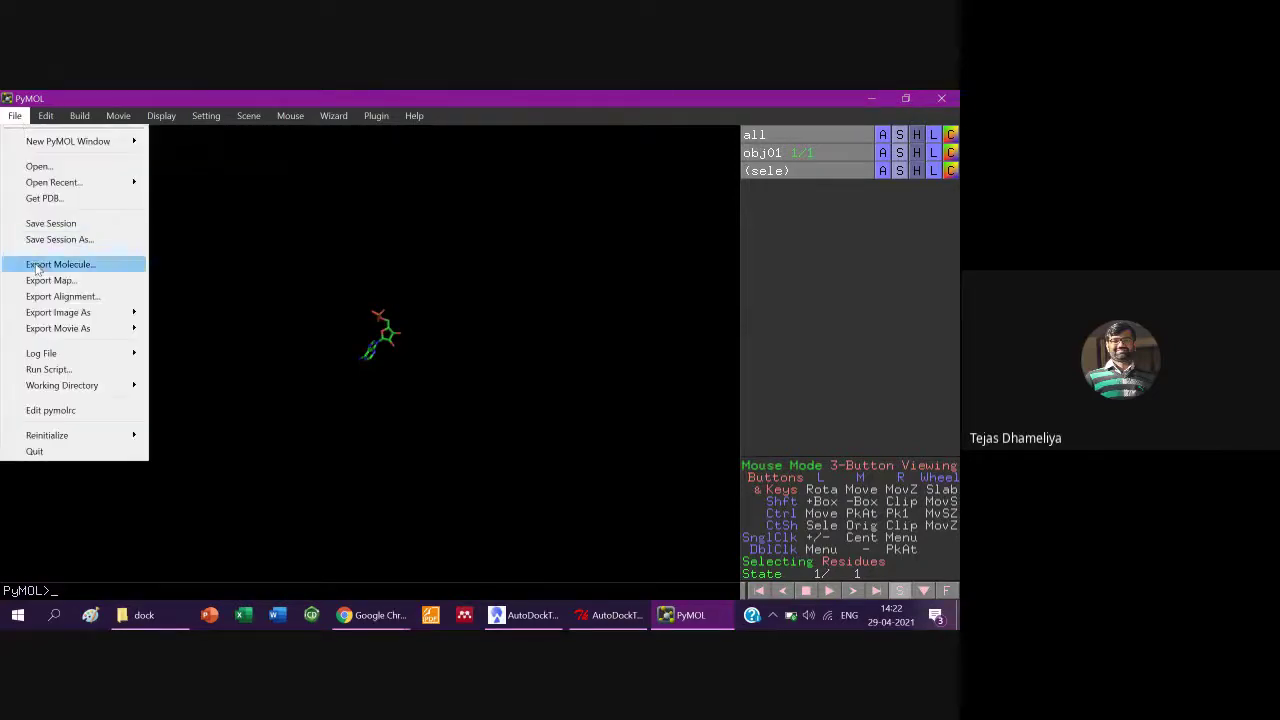
click(36, 266)
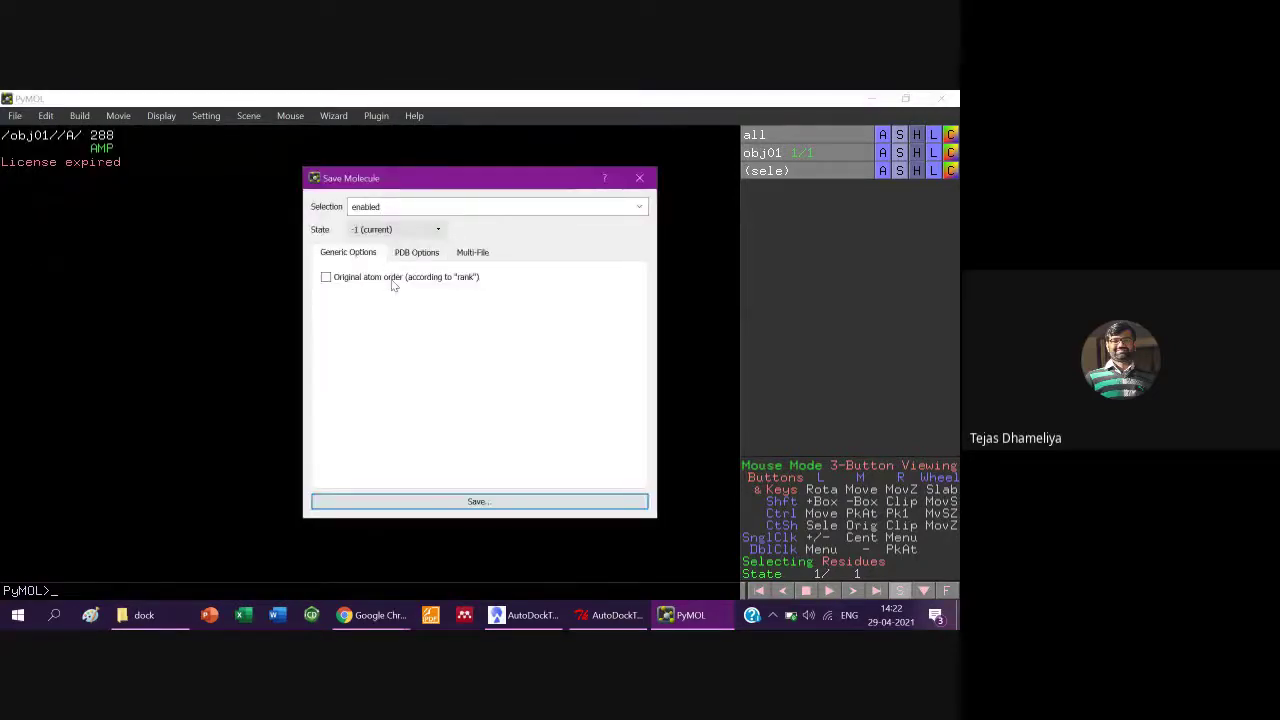
click(466, 502)
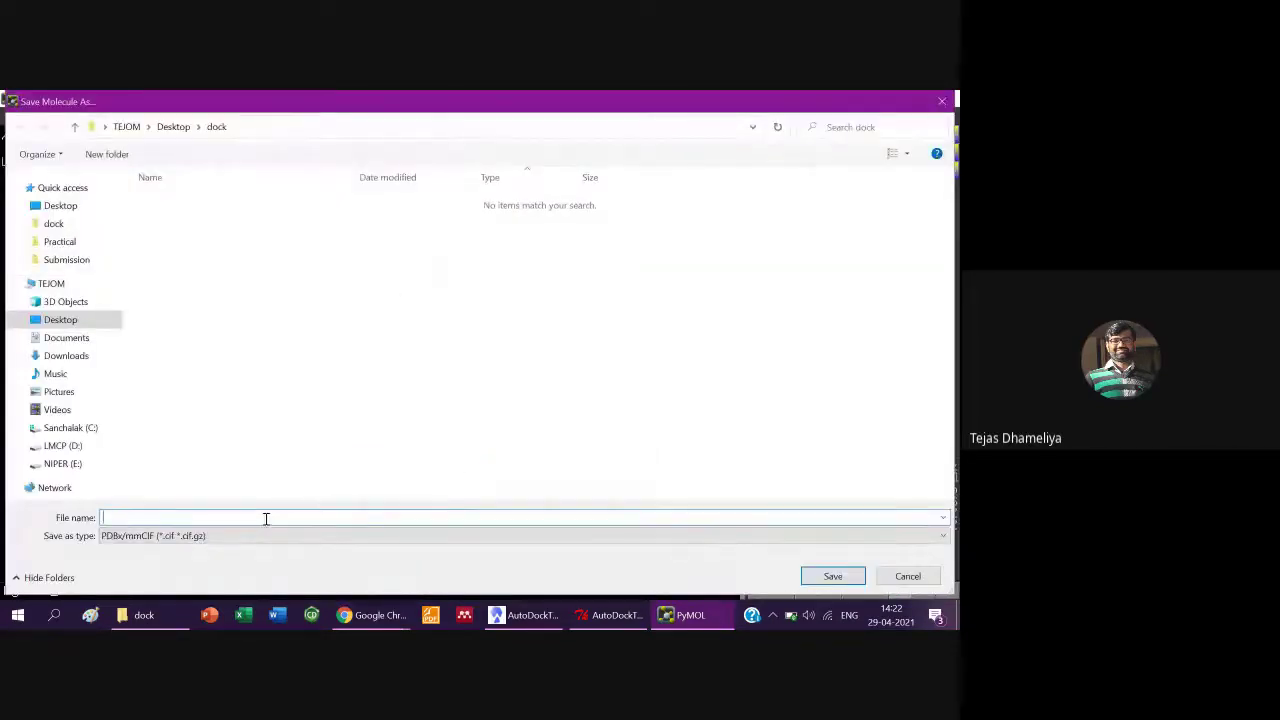
text(AMP)
click(254, 540)
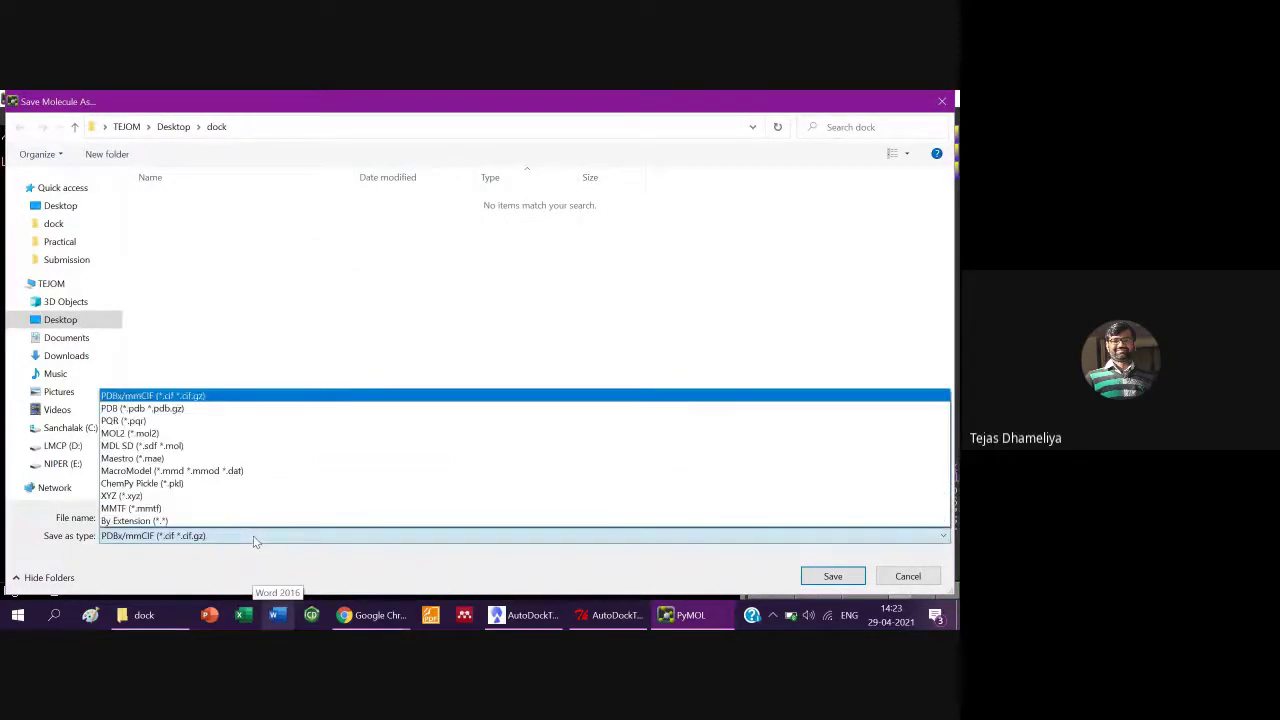
key(Down)
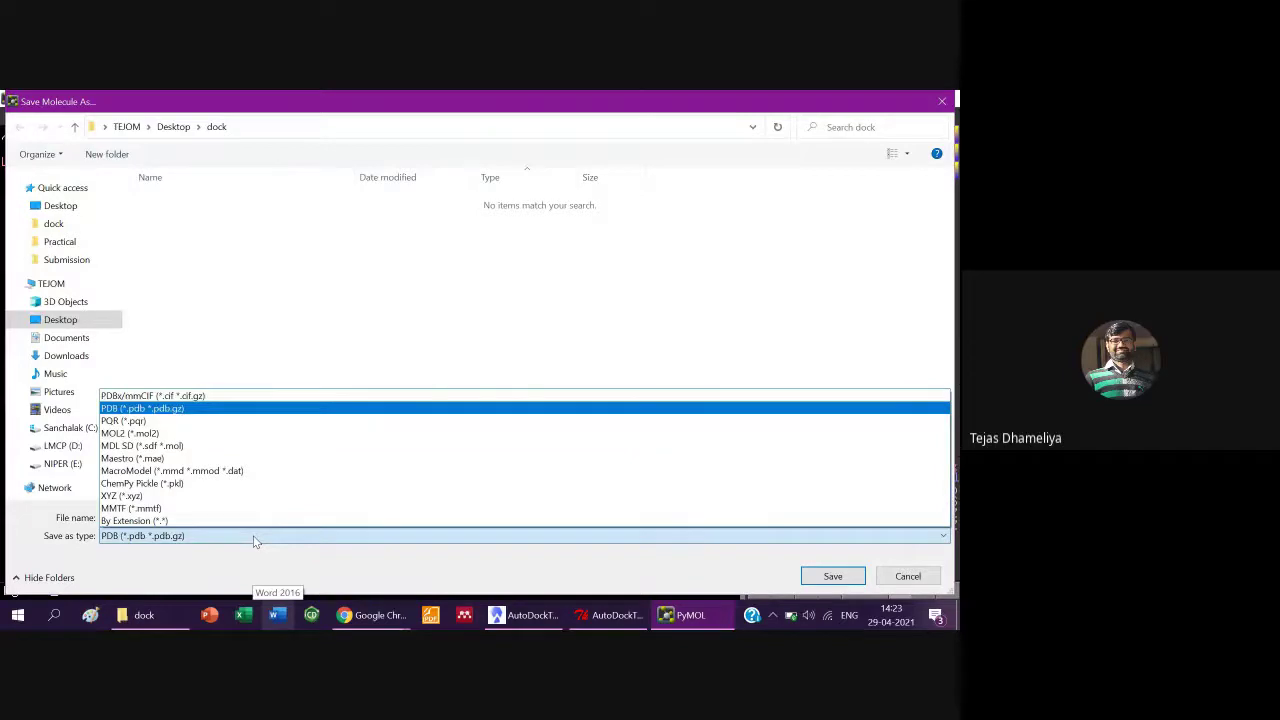
key(Return)
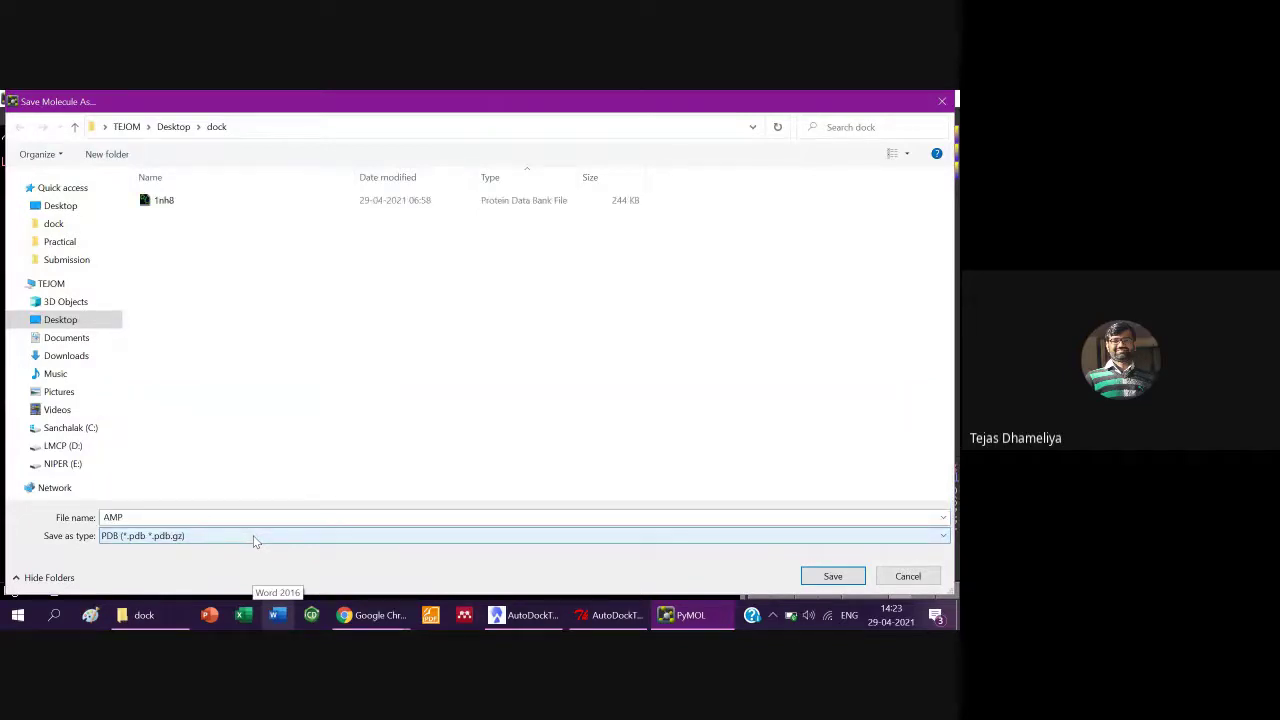
click(833, 577)
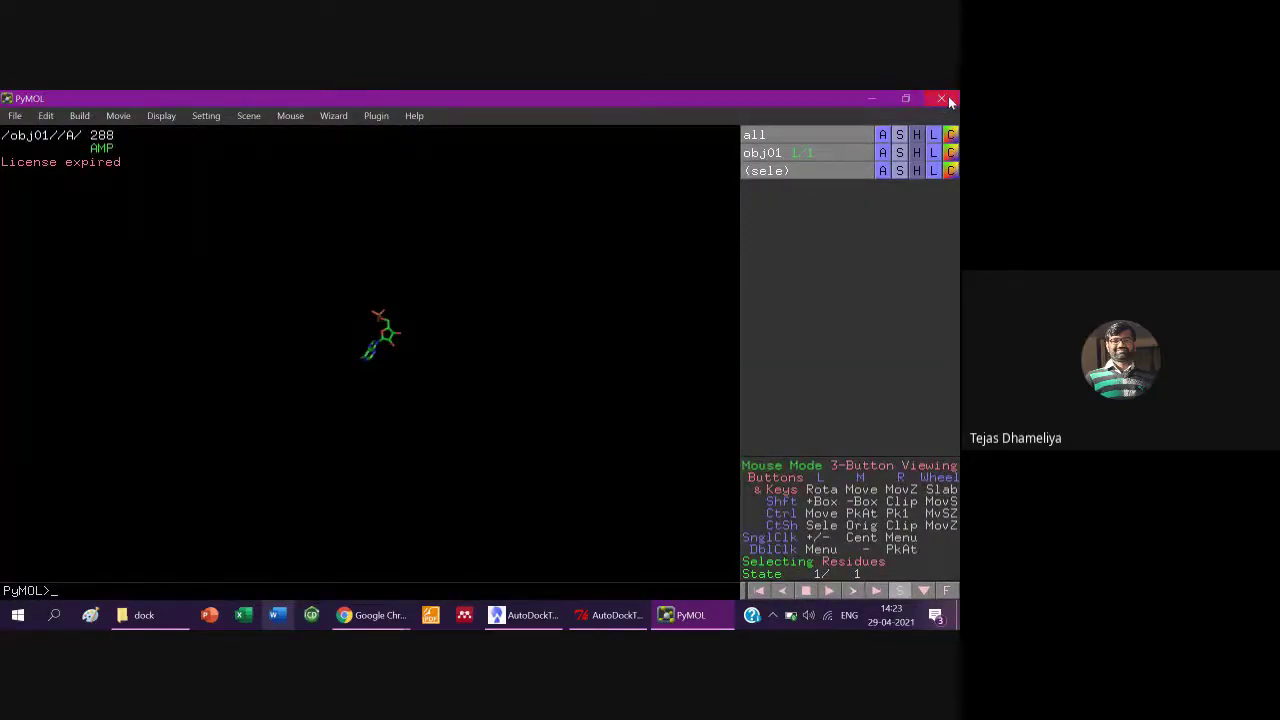
click(943, 99)
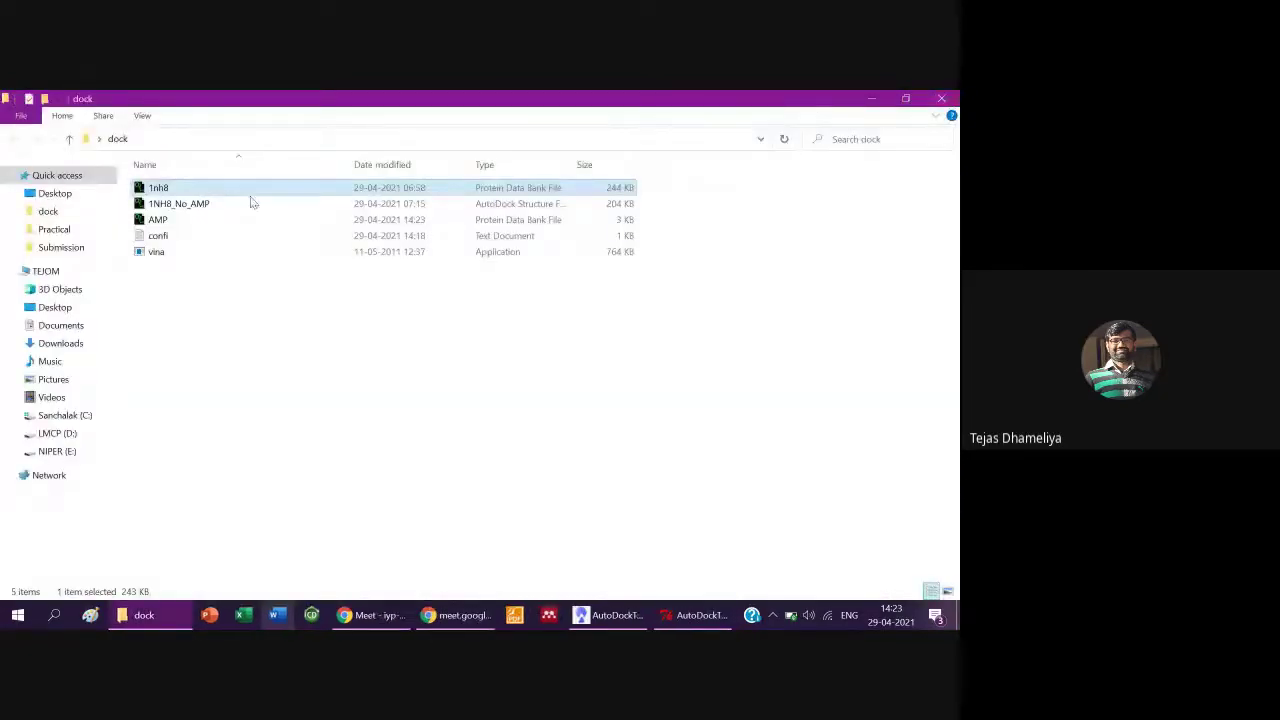
click(207, 220)
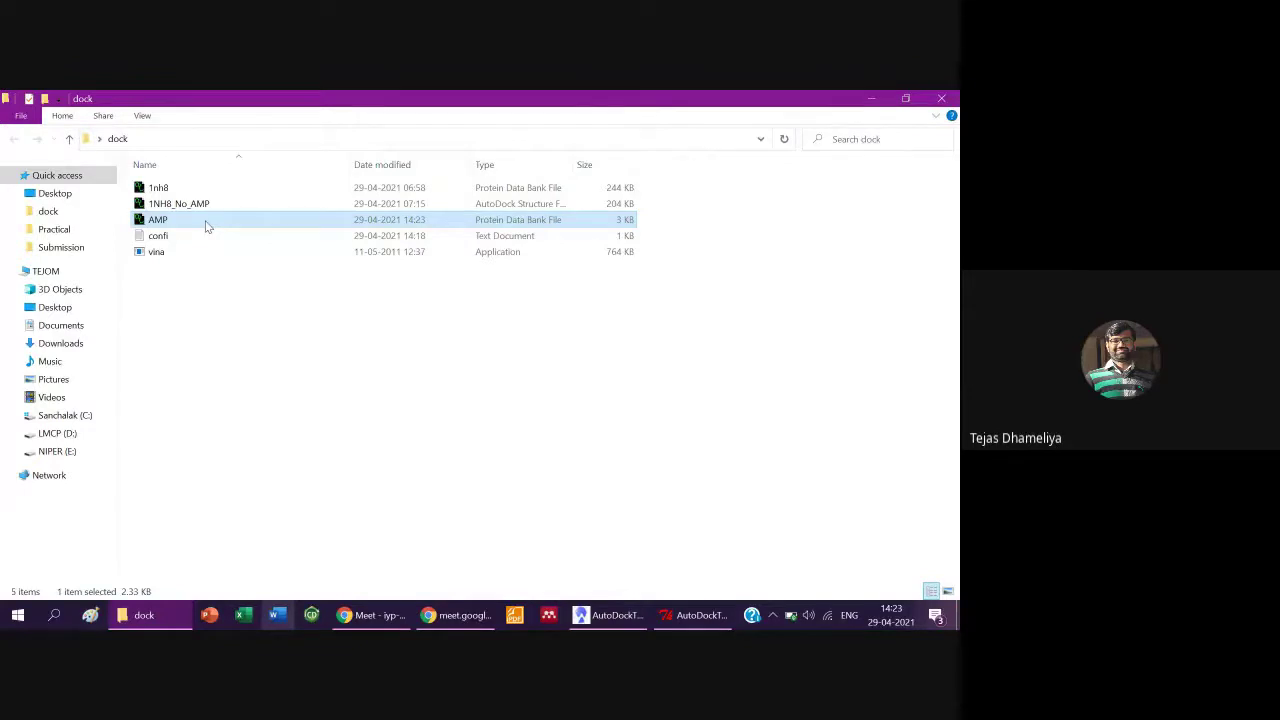
key(alt+Tab)
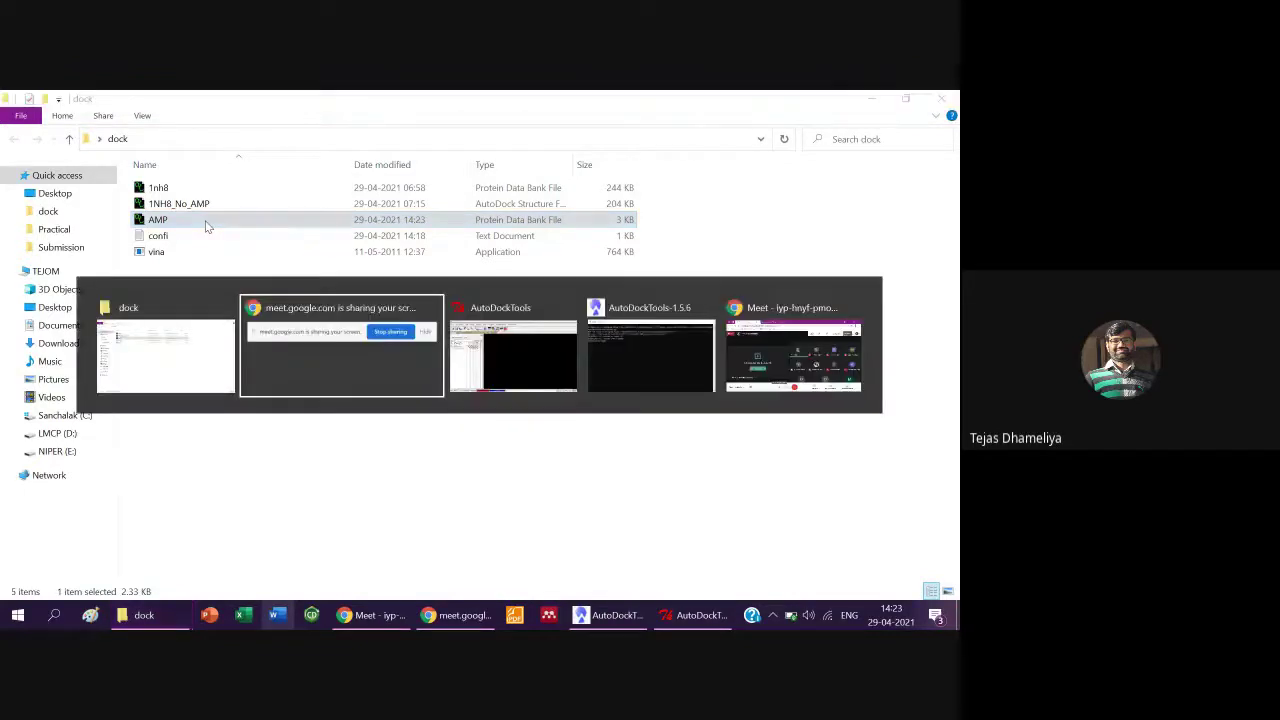
key(alt+Tab)
key(alt+Tab)
key(alt+Tab)
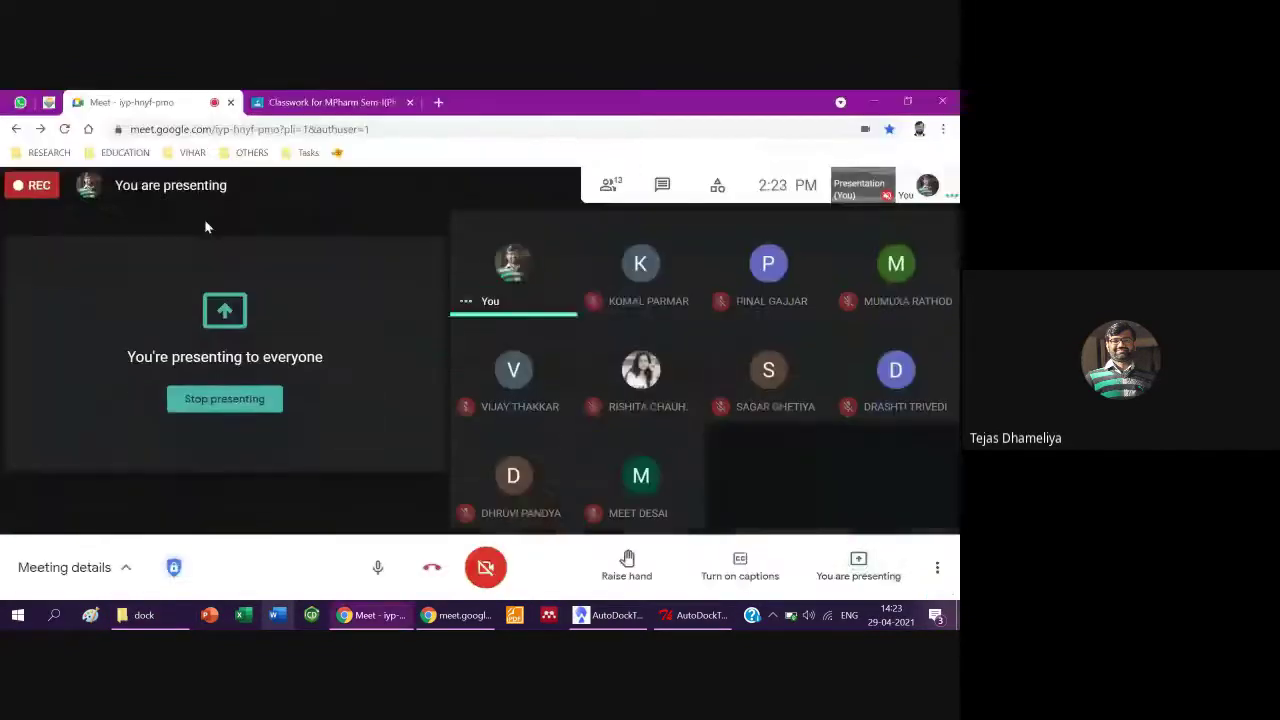
key(alt+Tab)
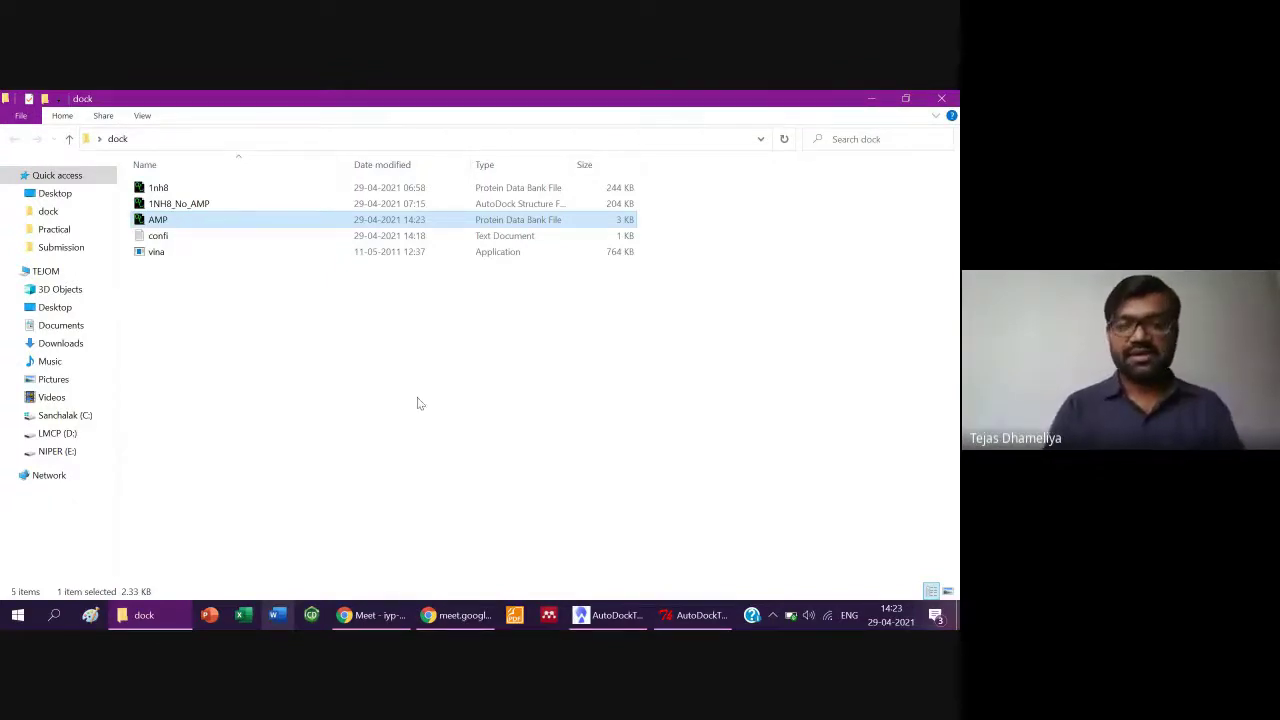
- Switch to AutoDockTools and read the AMP Protein Data Bank file from the dock folder
mouse_move(605, 615)
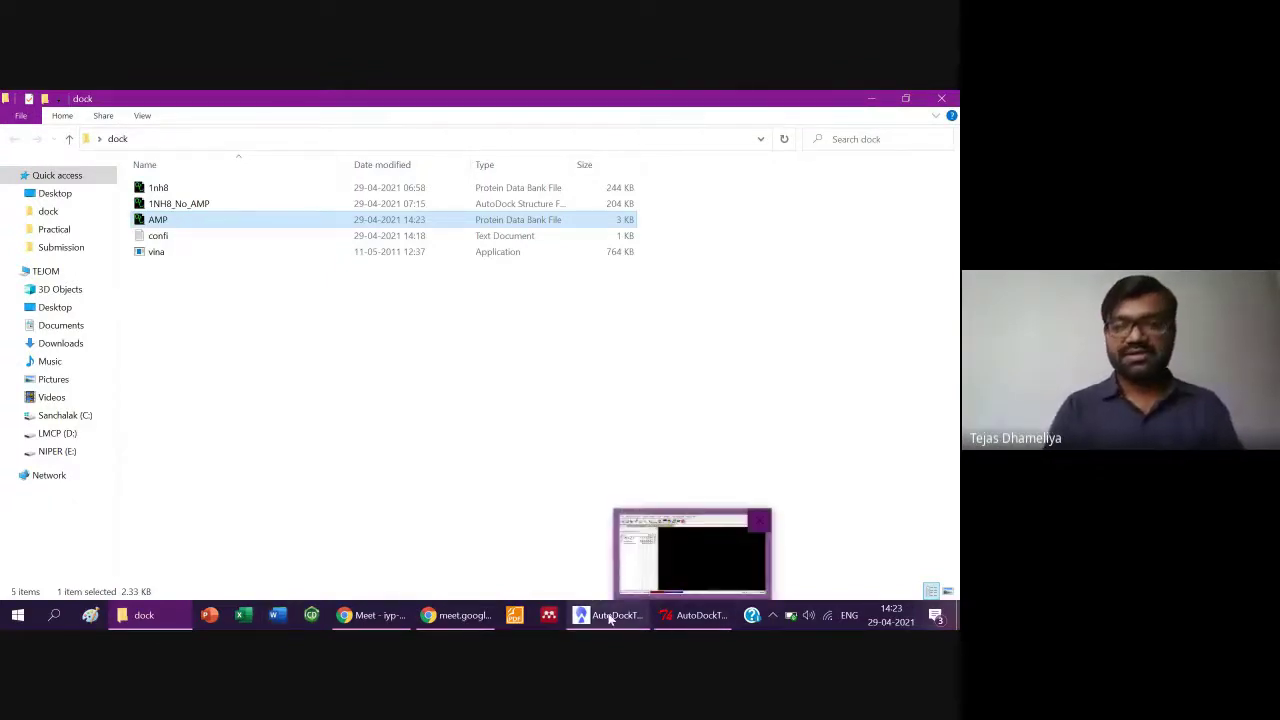
click(688, 615)
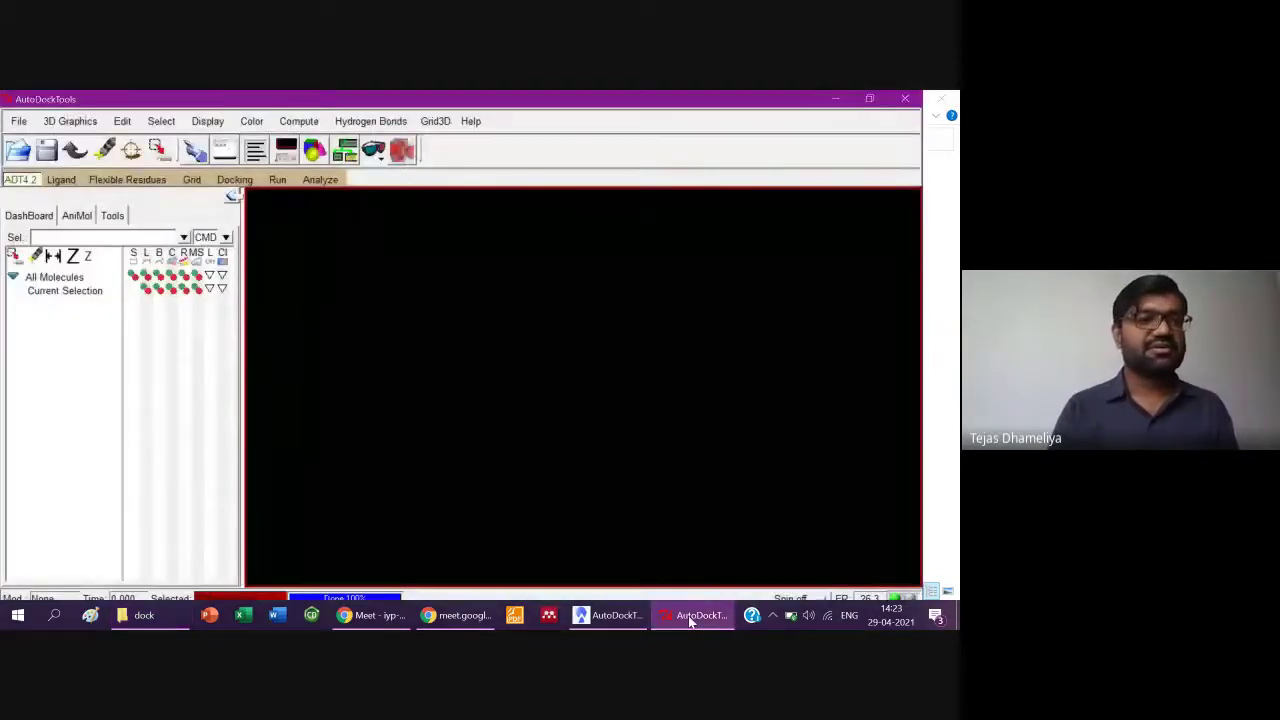
click(19, 123)
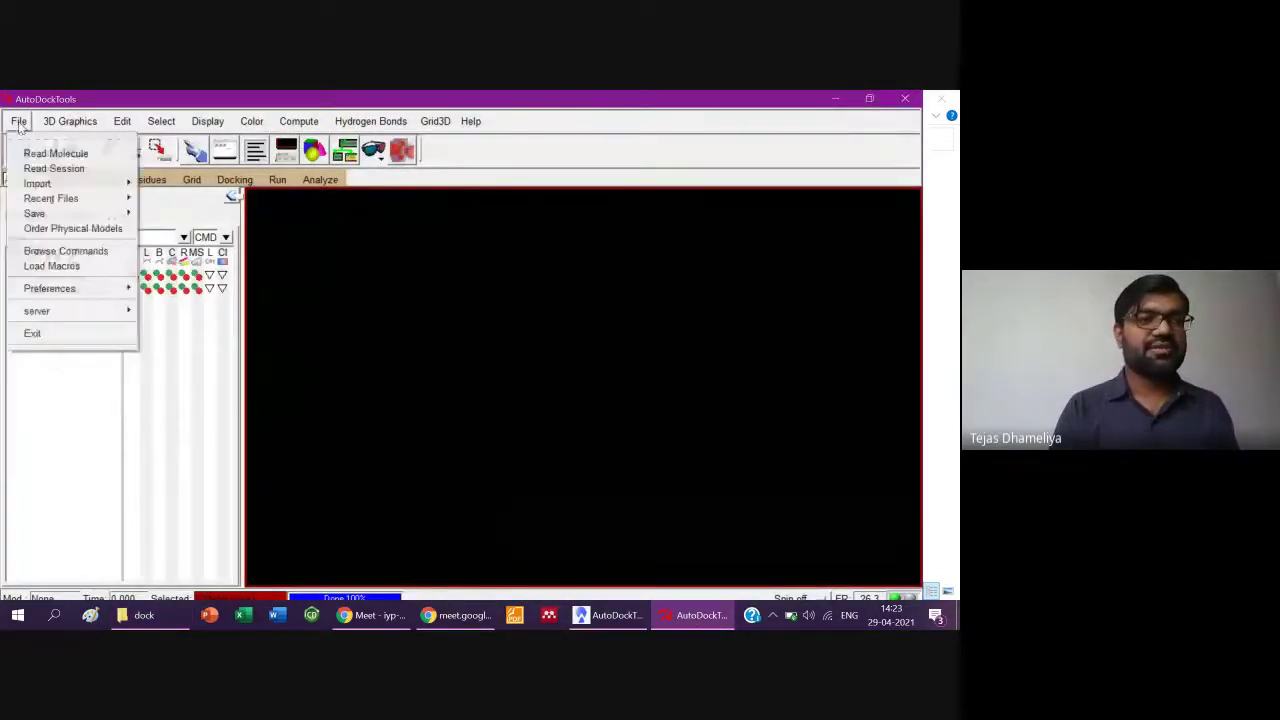
click(60, 153)
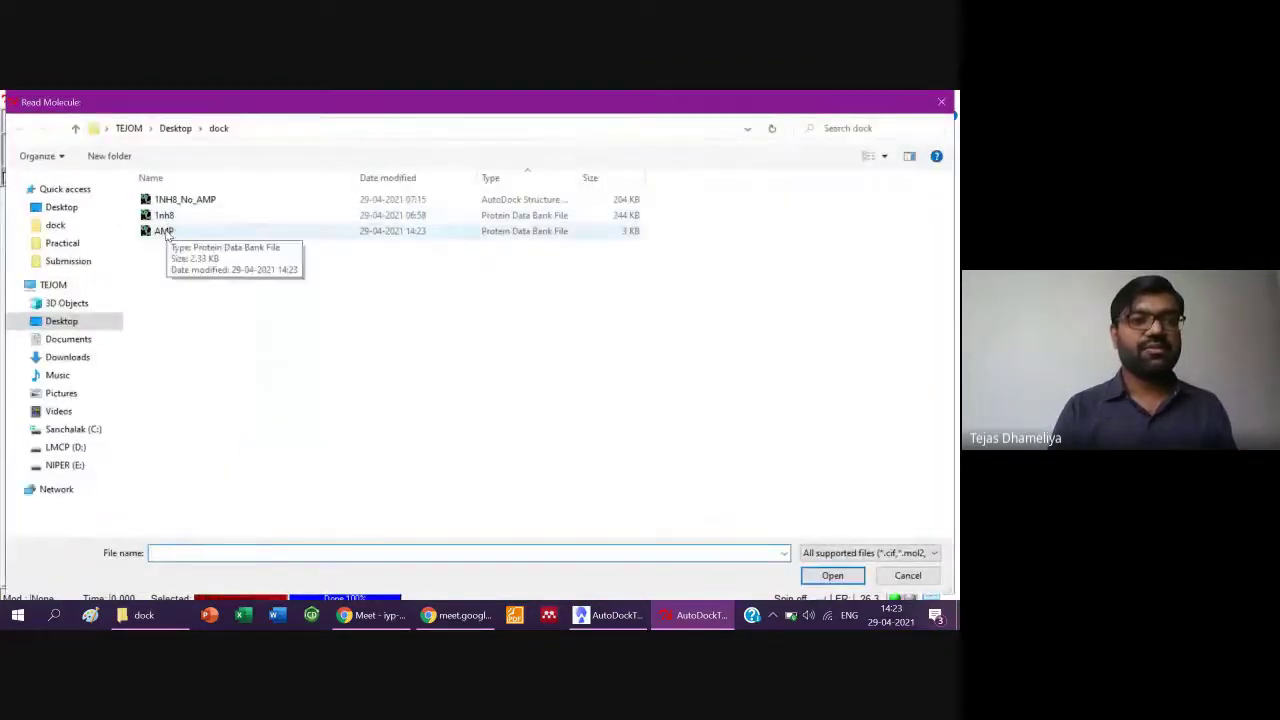
click(164, 231)
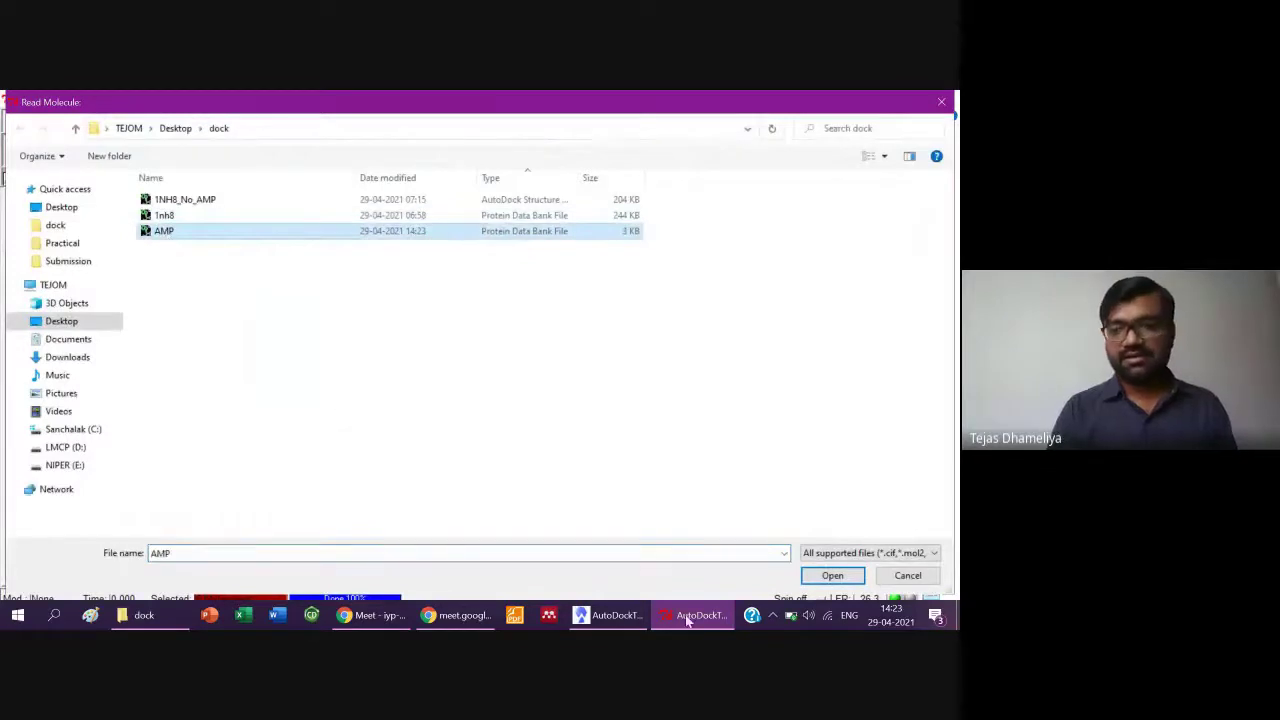
click(814, 579)
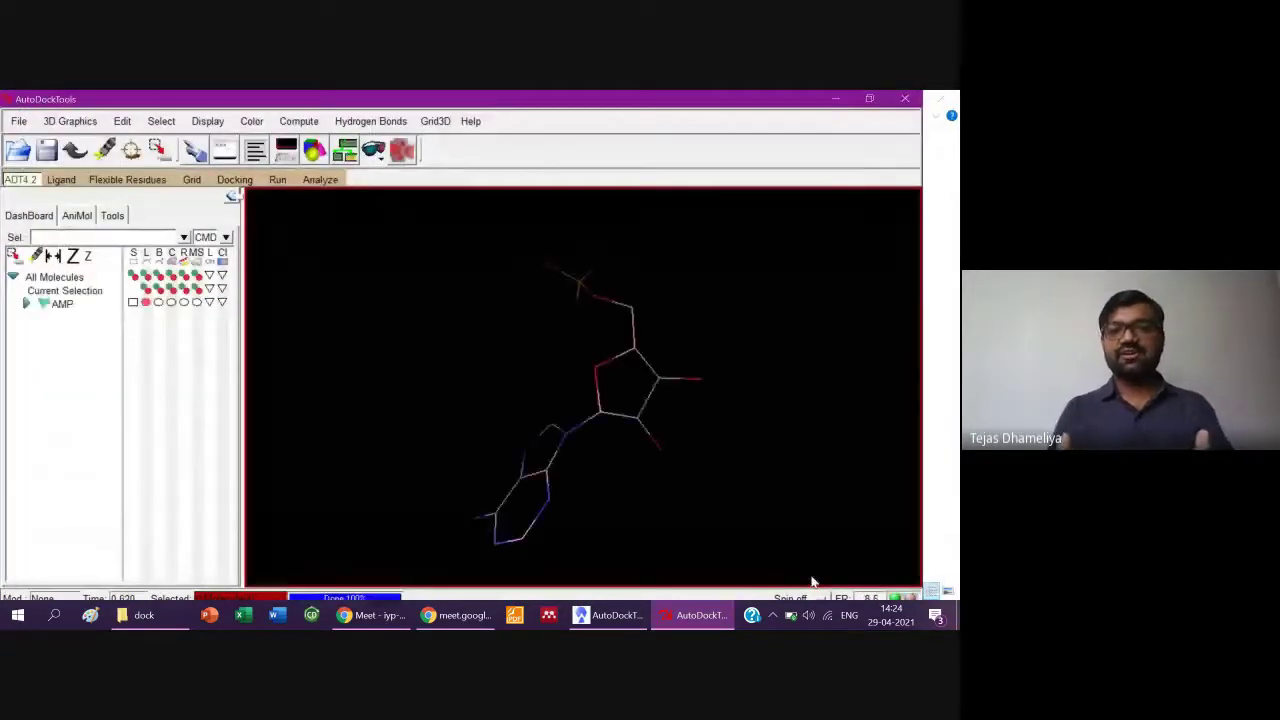
- Choose AMP as the ligand for AutoDock4 and accept its setup summary
click(61, 179)
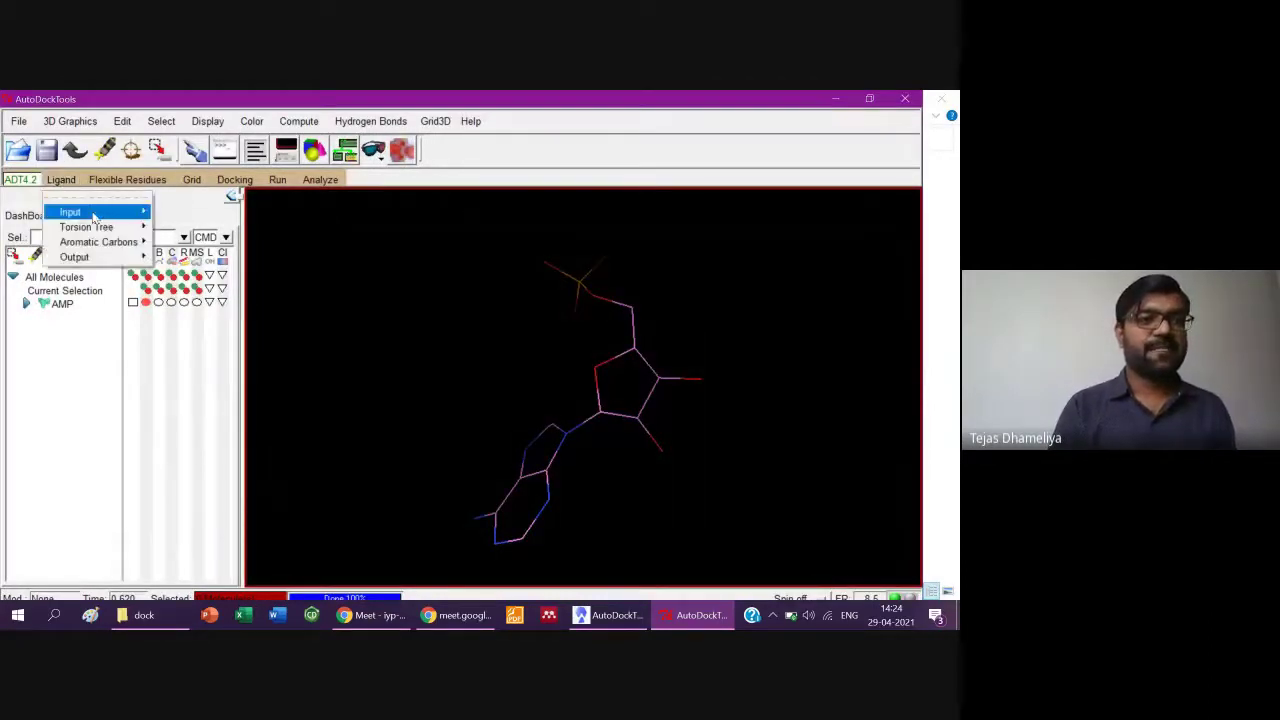
mouse_move(100, 212)
click(185, 239)
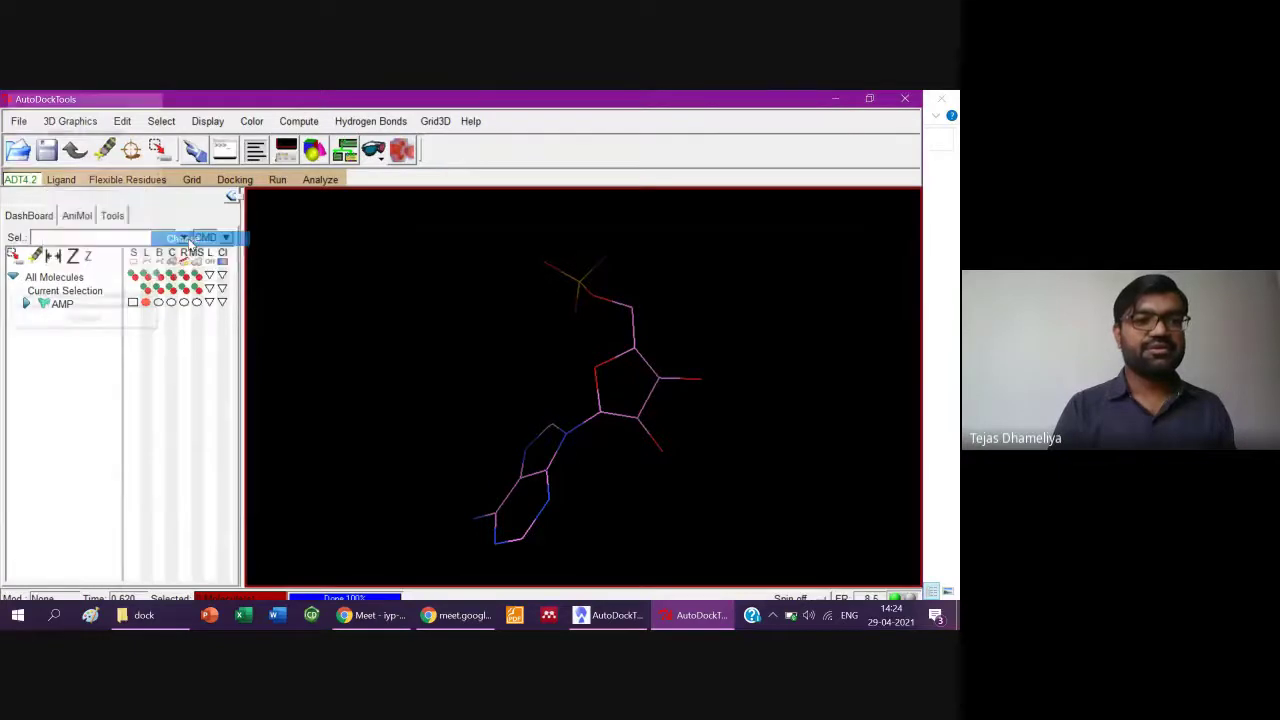
click(28, 147)
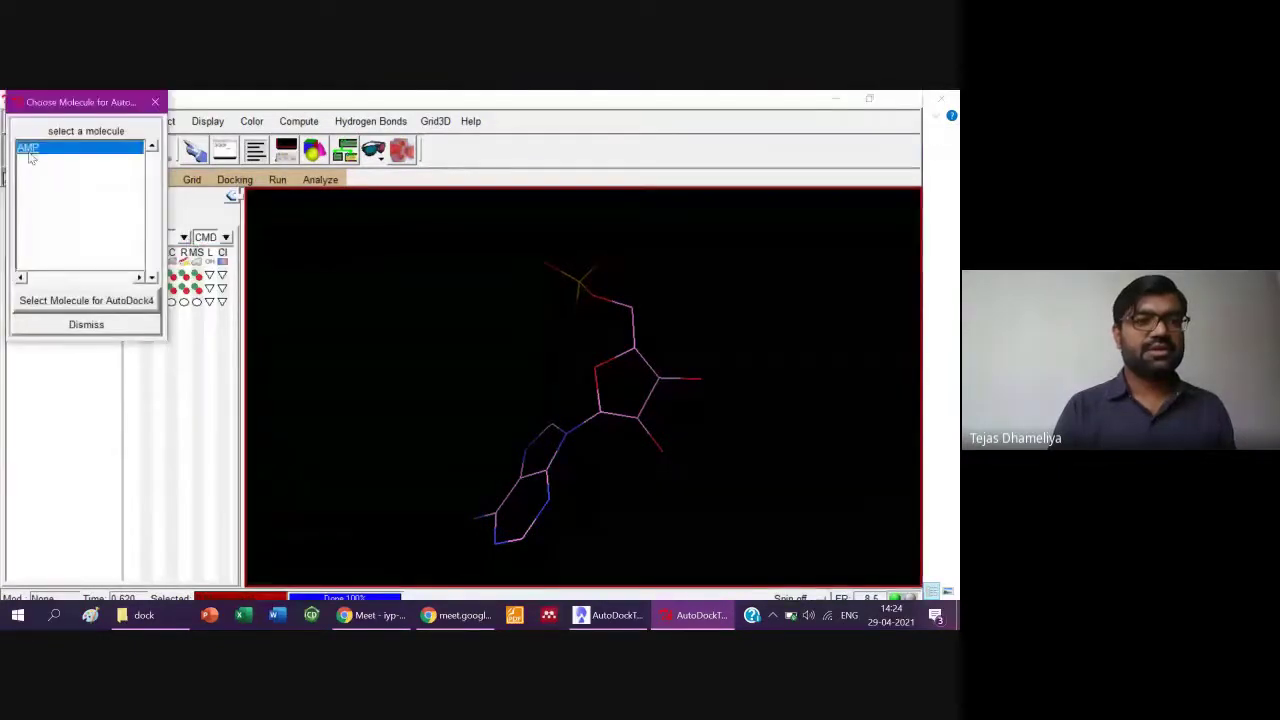
click(76, 300)
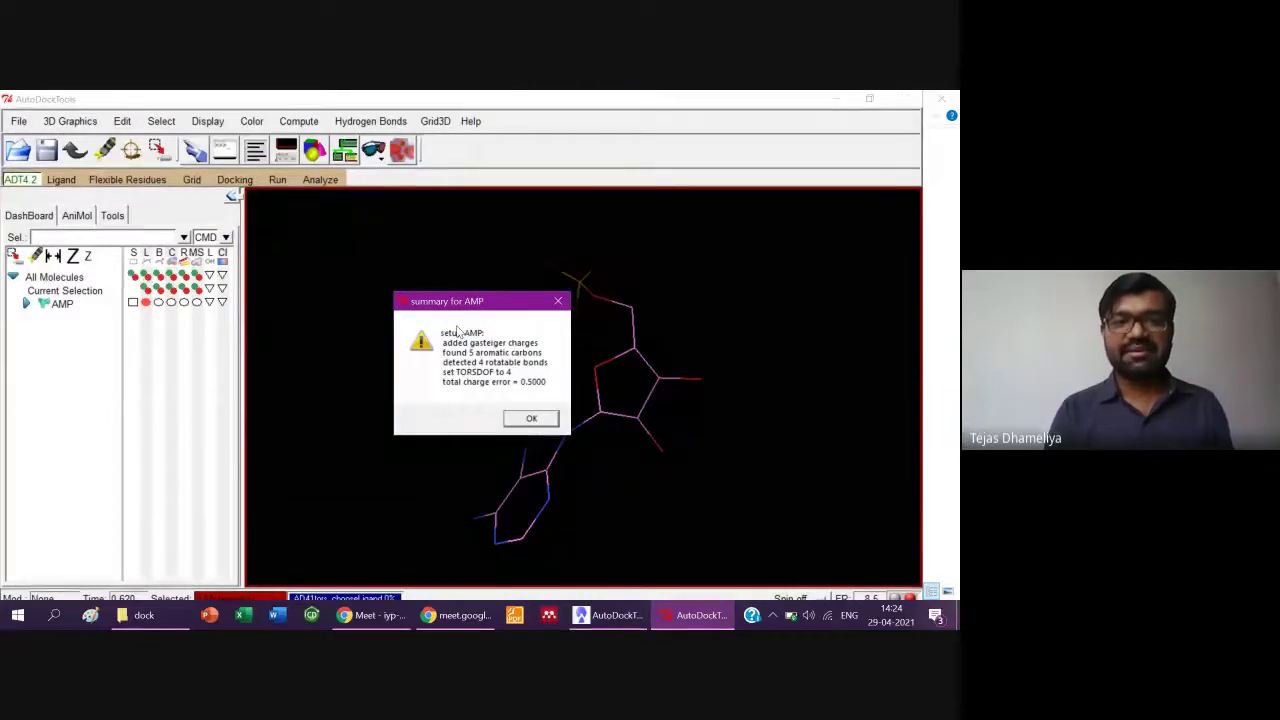
key(Return)
- Detect the root of the AMP ligand's torsion tree
click(61, 179)
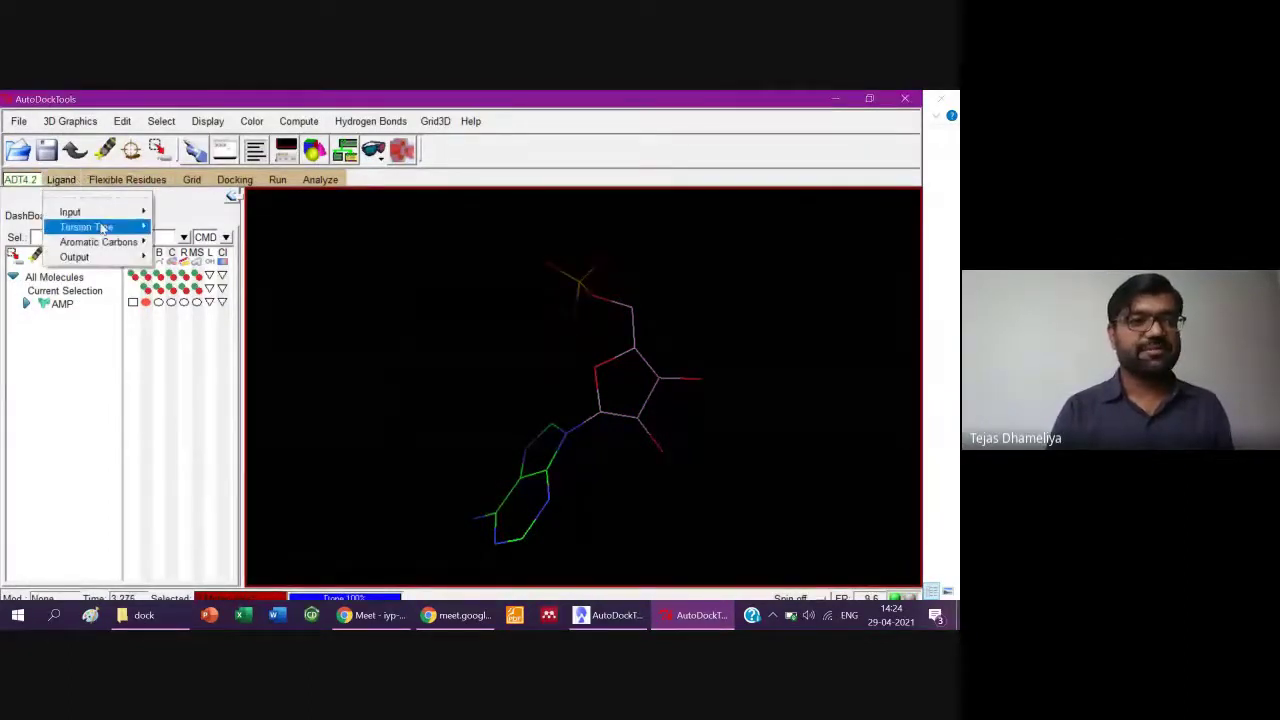
mouse_move(101, 228)
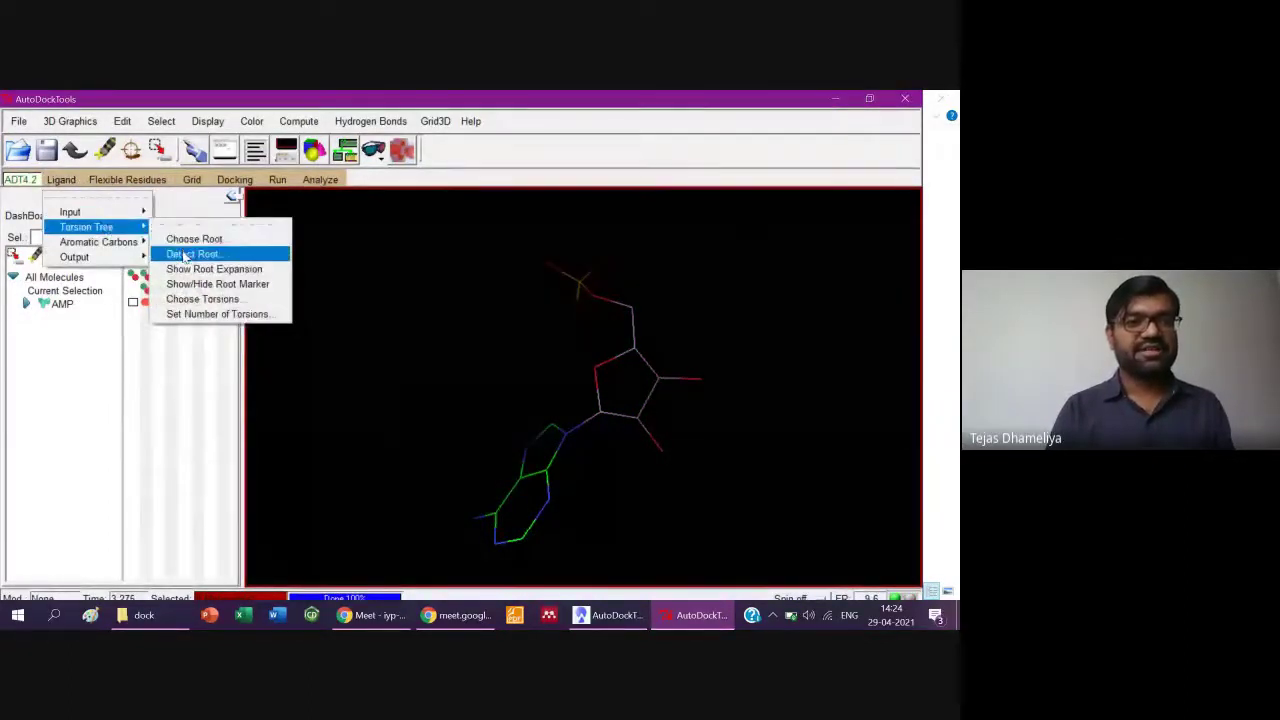
click(185, 252)
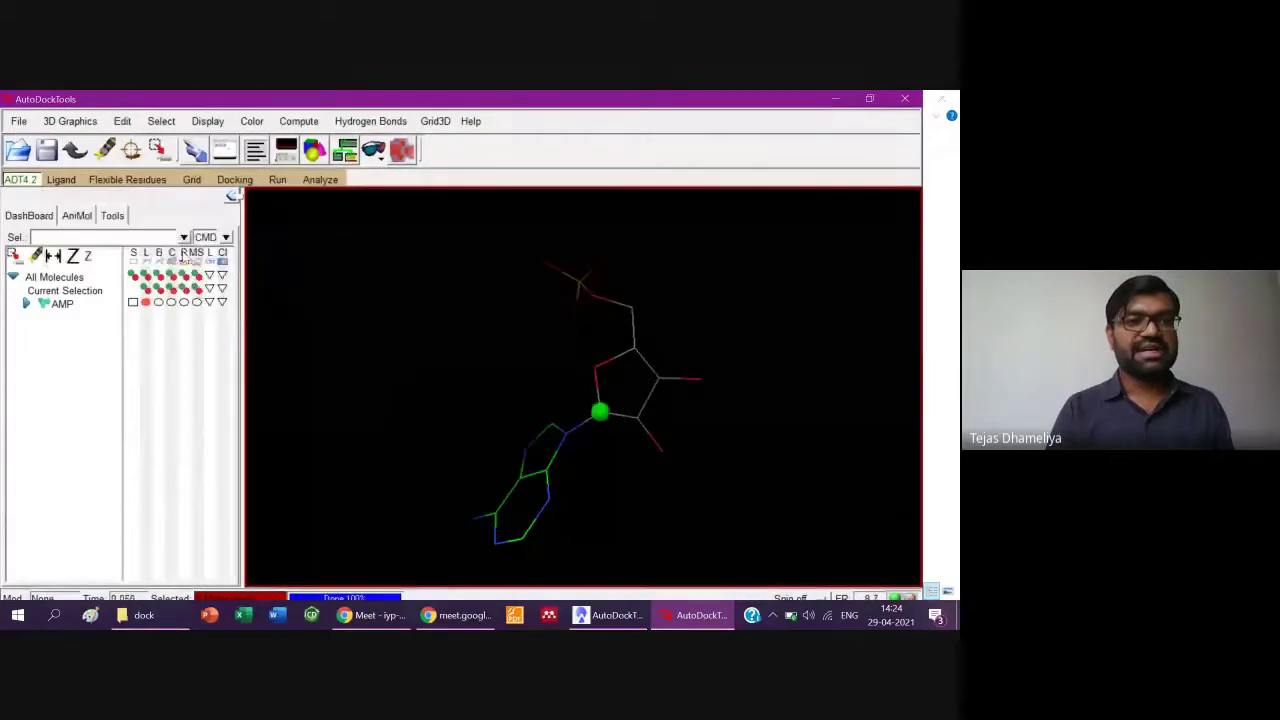
- Check the number of active torsions for the AMP ligand, keeping the fewest atoms option
click(61, 179)
mouse_move(106, 229)
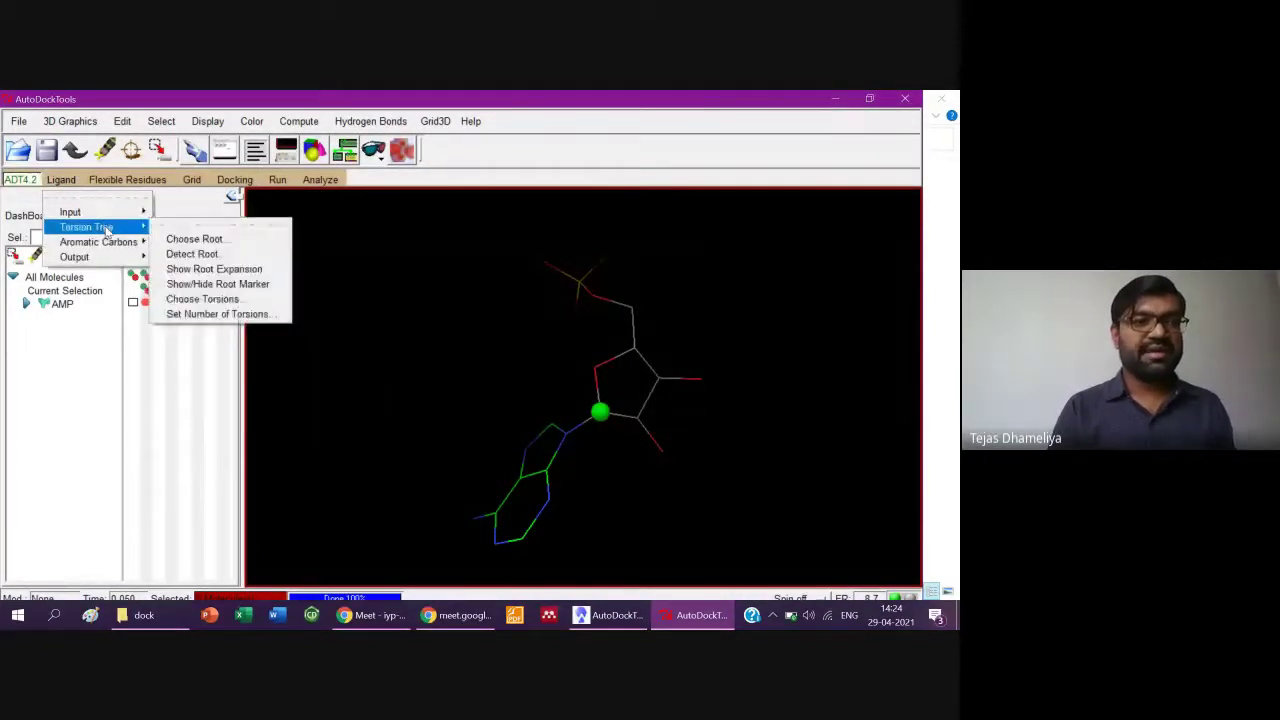
click(192, 314)
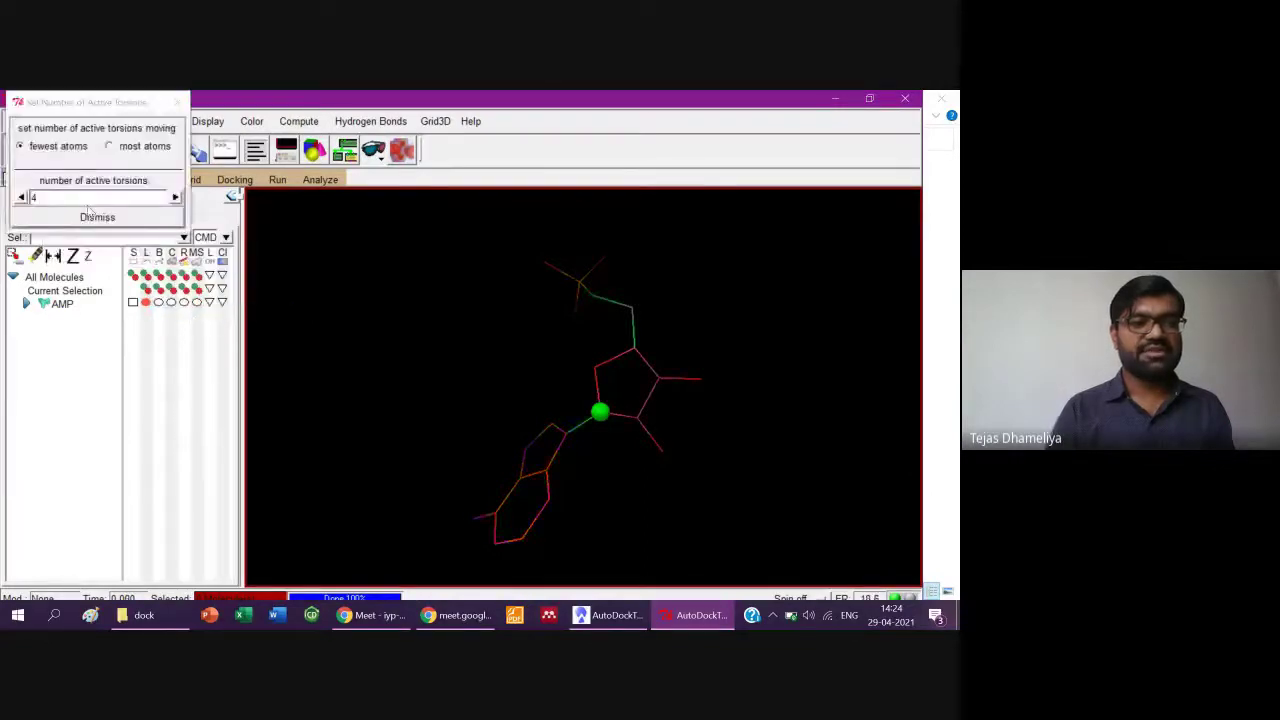
click(98, 218)
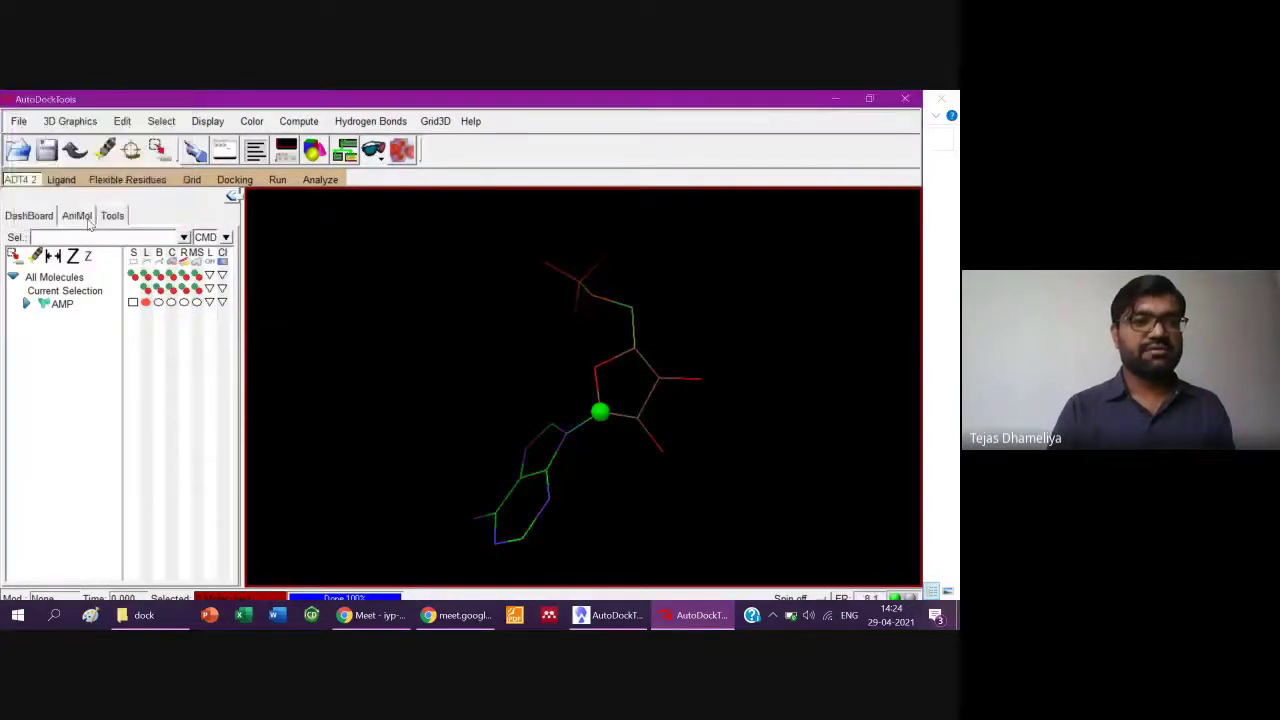
- Check the aromaticity criterion used for the ligand's aromatic carbons
click(61, 179)
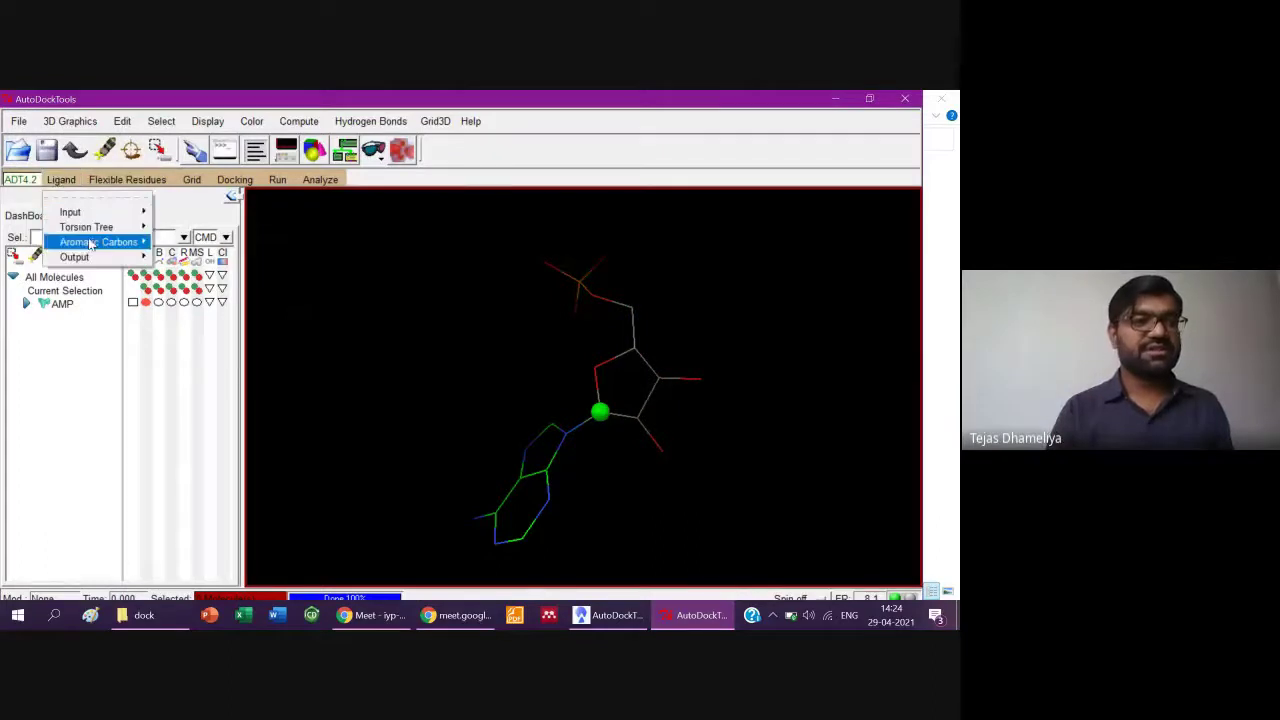
mouse_move(92, 243)
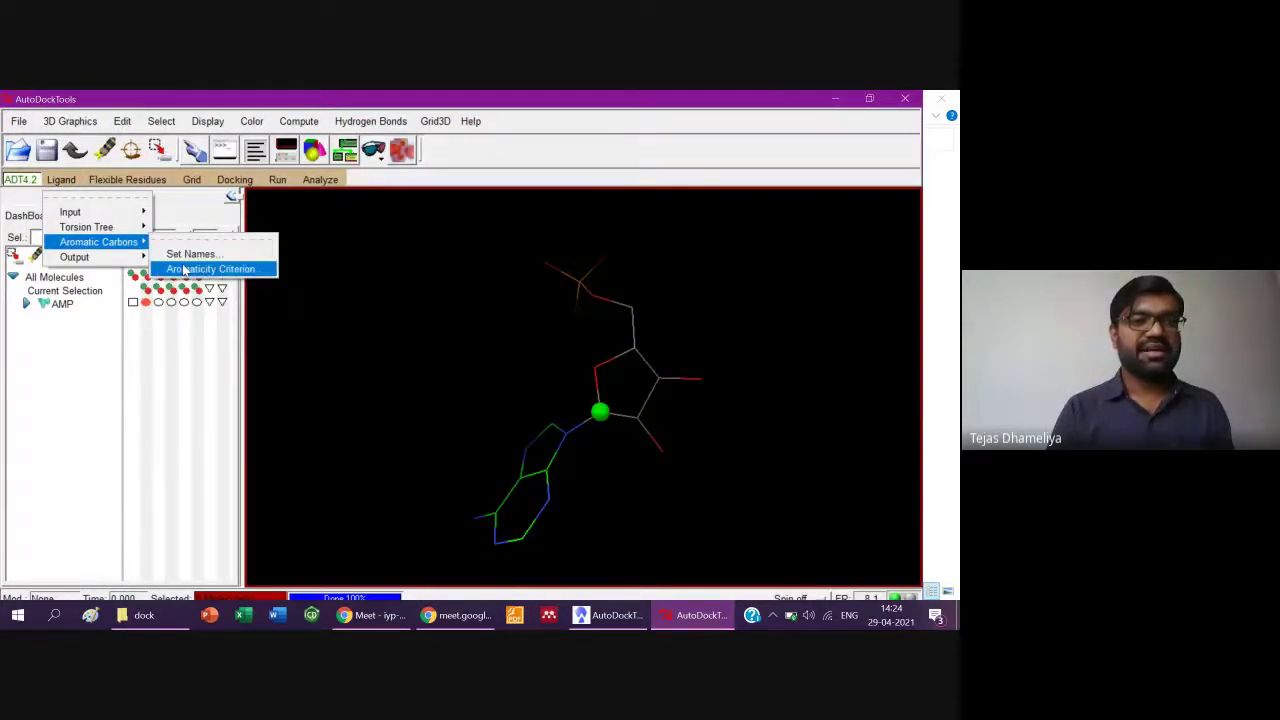
click(184, 270)
click(398, 305)
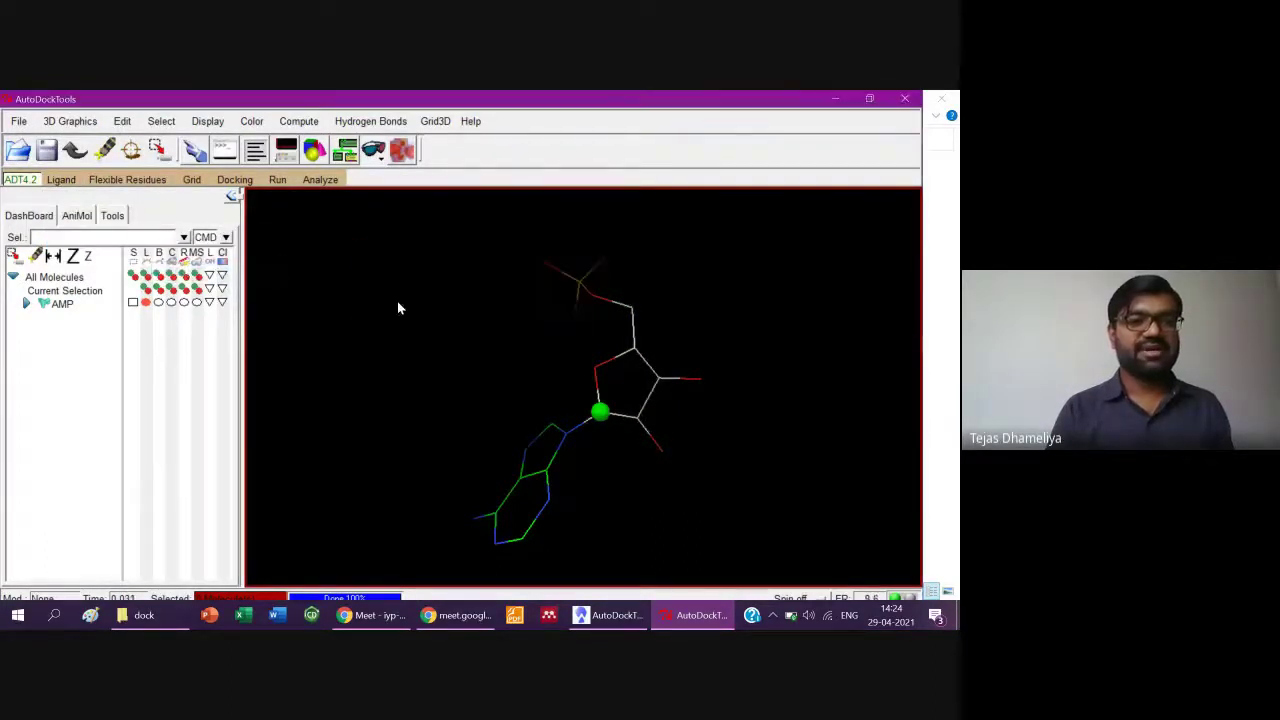
- Save the prepared ligand to the dock folder as a PDBQT file named AMP.pdbqt
click(61, 179)
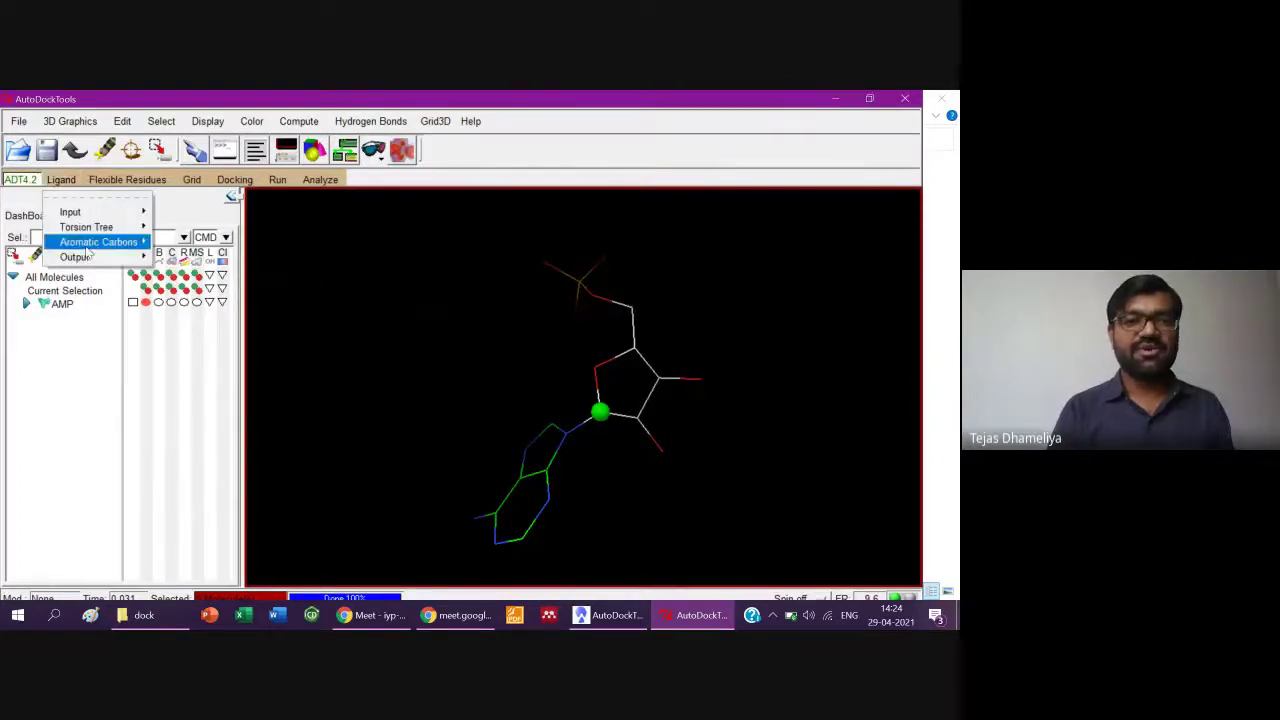
mouse_move(86, 256)
click(186, 268)
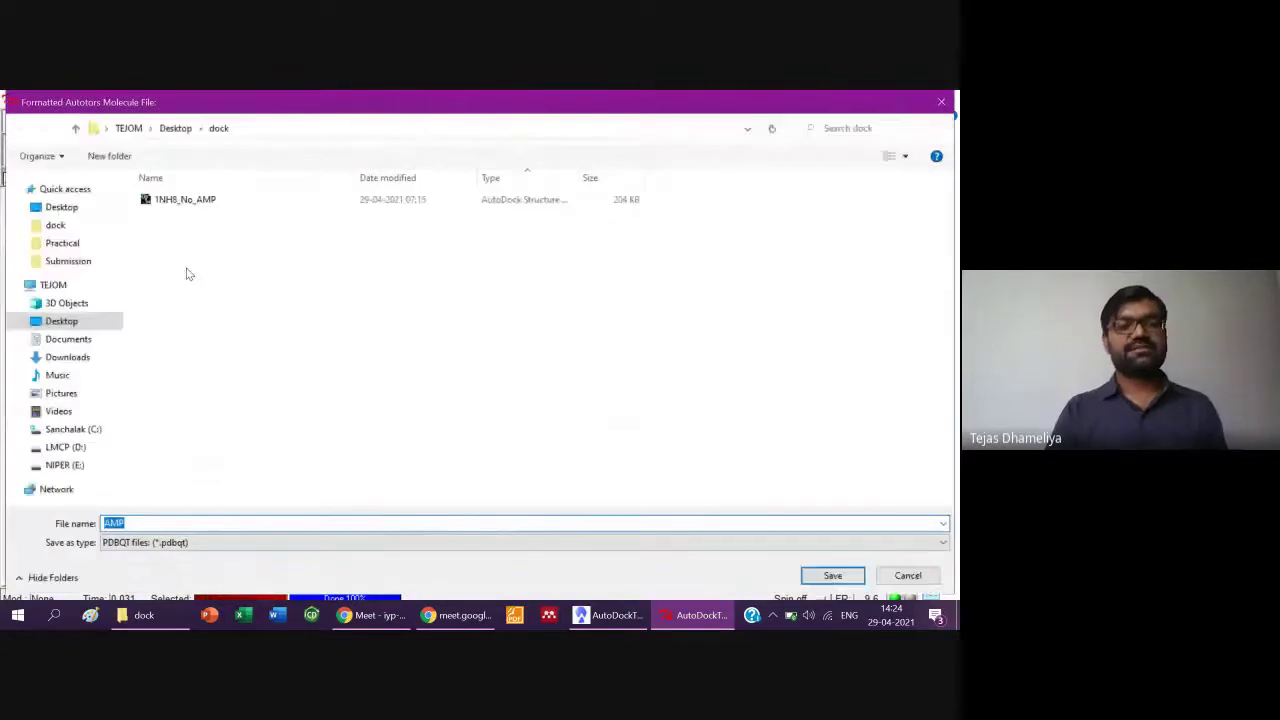
key(End)
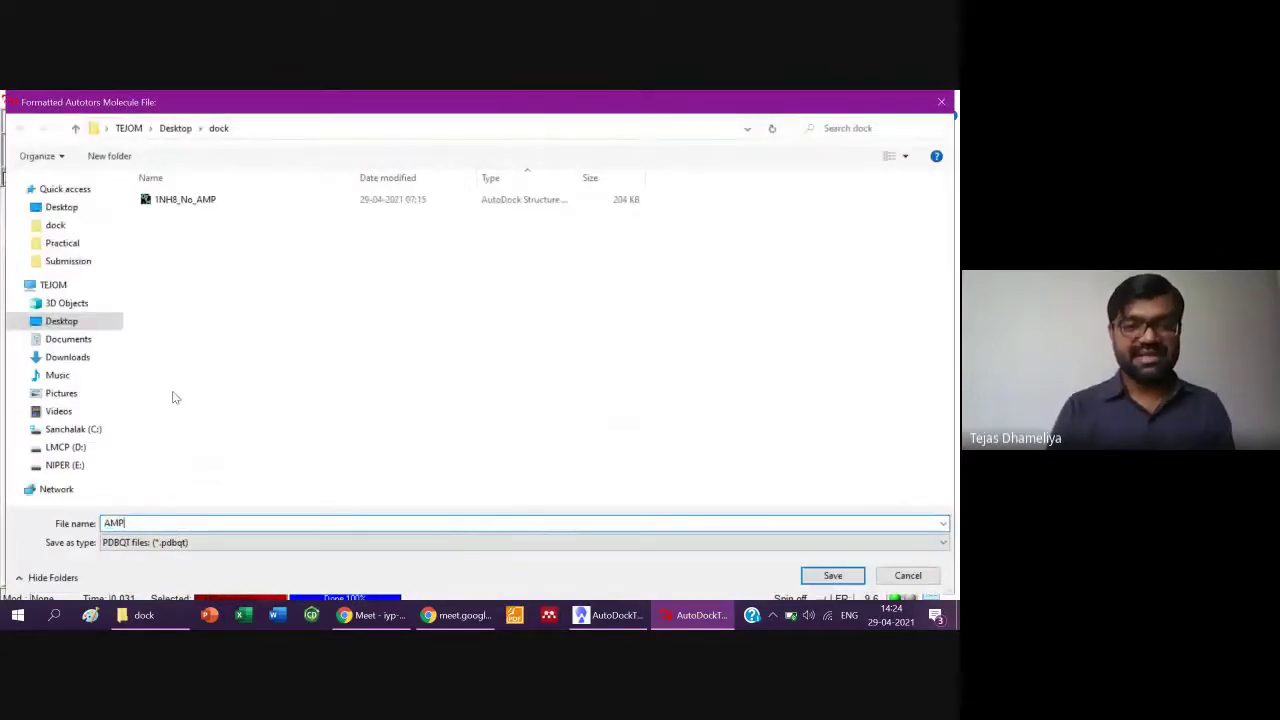
text(.pd)
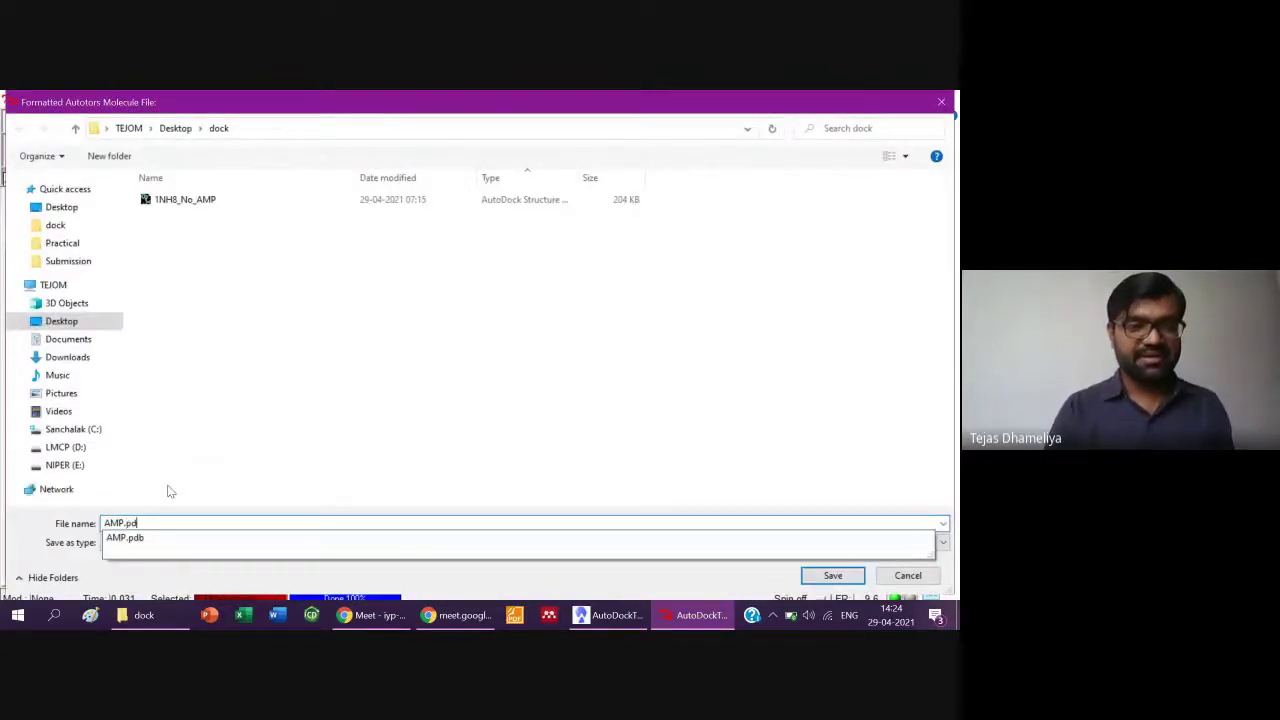
text(bqt)
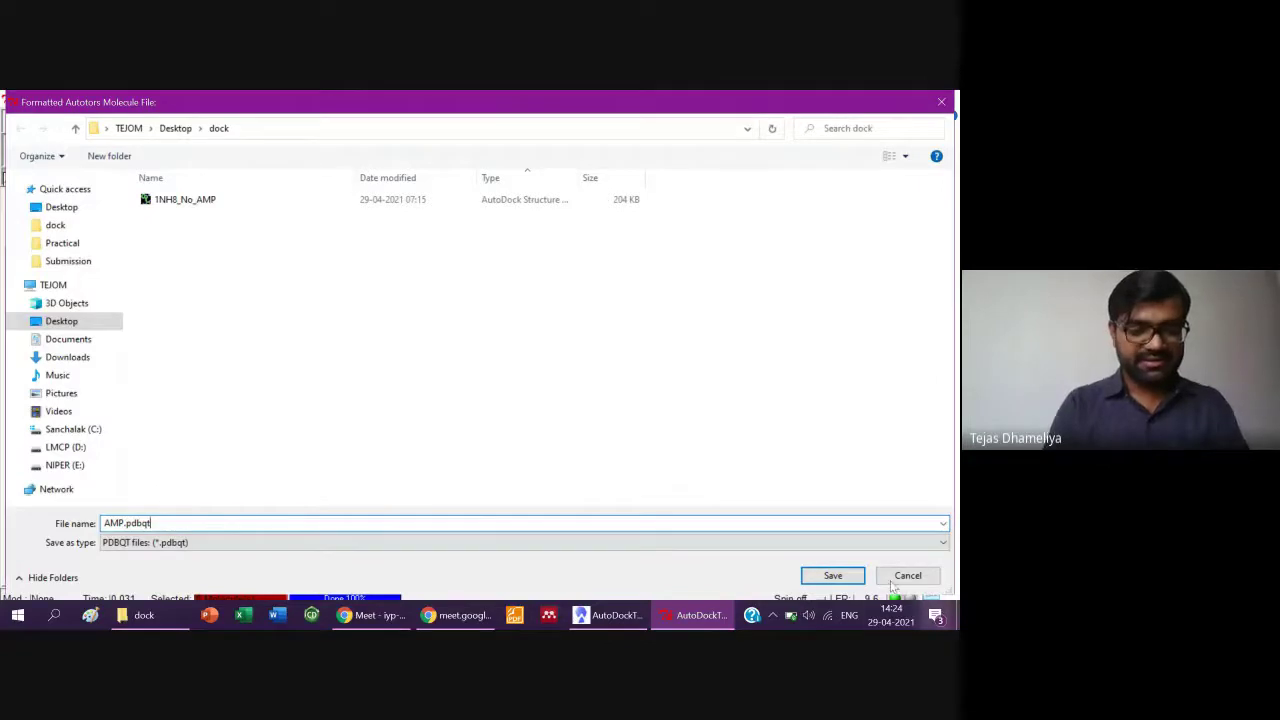
click(852, 576)
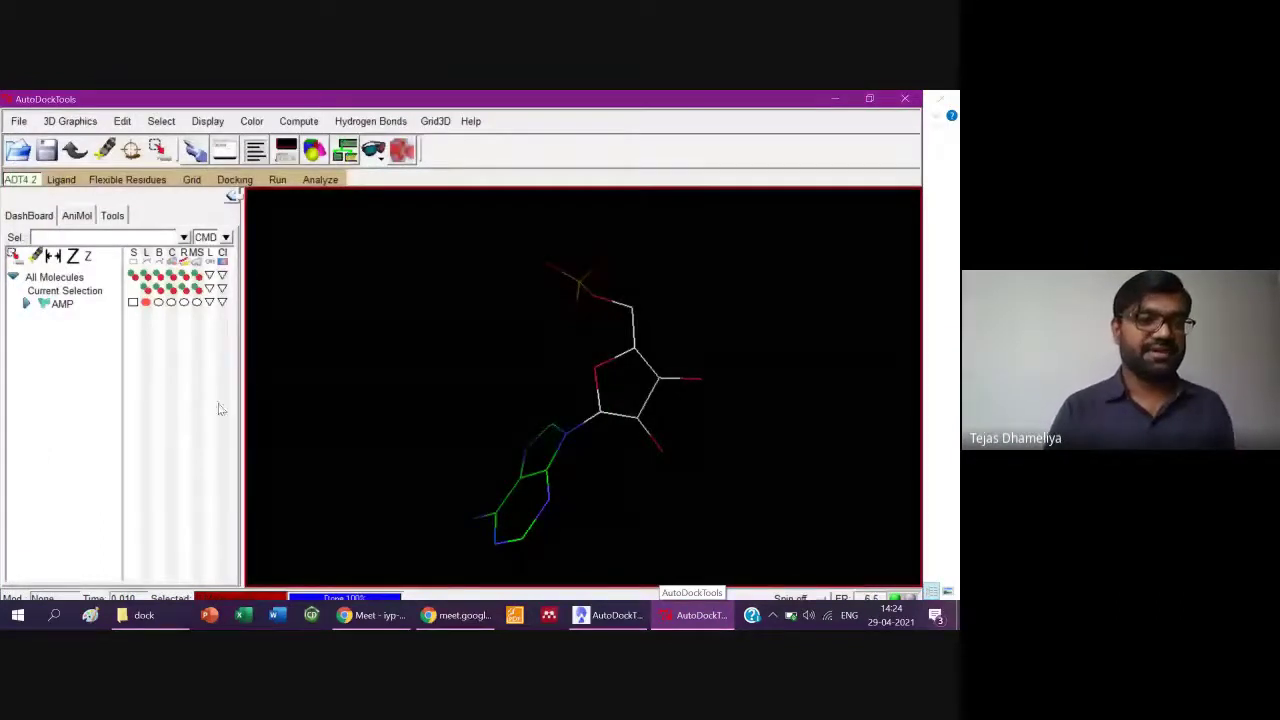
- Delete the AMP molecule from the AutoDockTools session
click(66, 308)
right_click(66, 308)
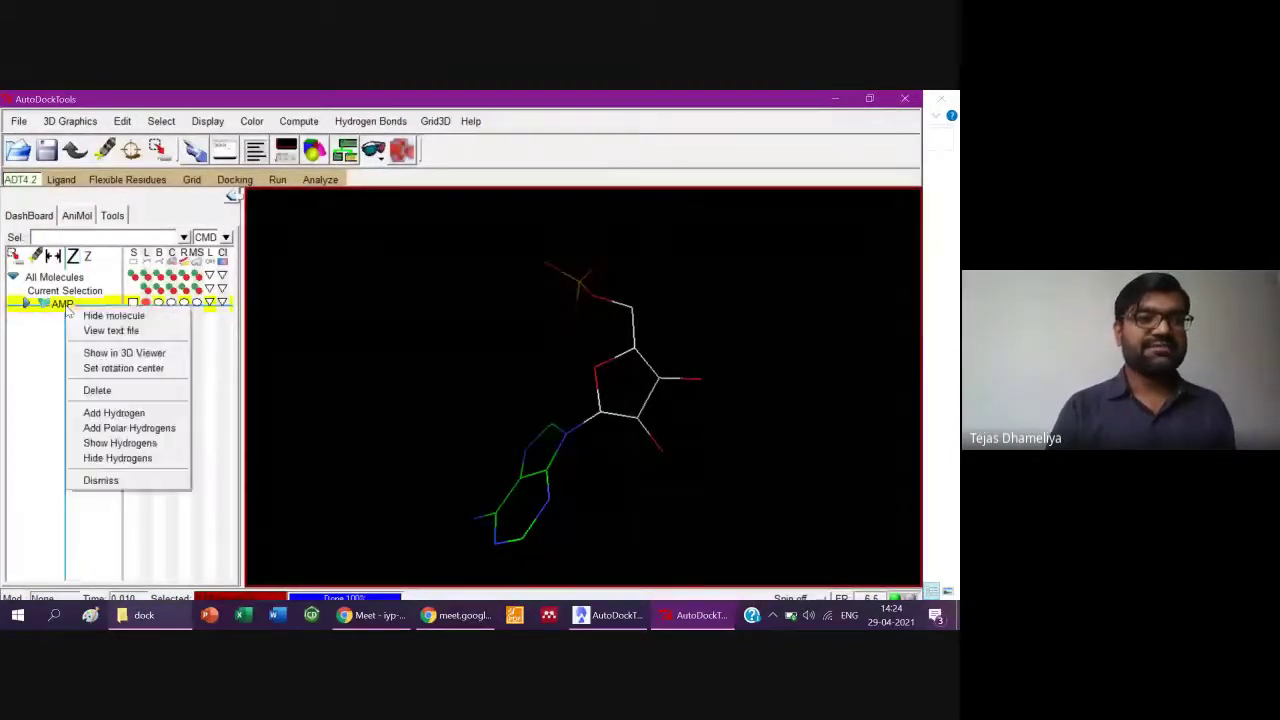
click(97, 390)
- Switch to the dock folder, sort it by type, and review the 1NH8_No_AMP and AMP structure files
click(144, 615)
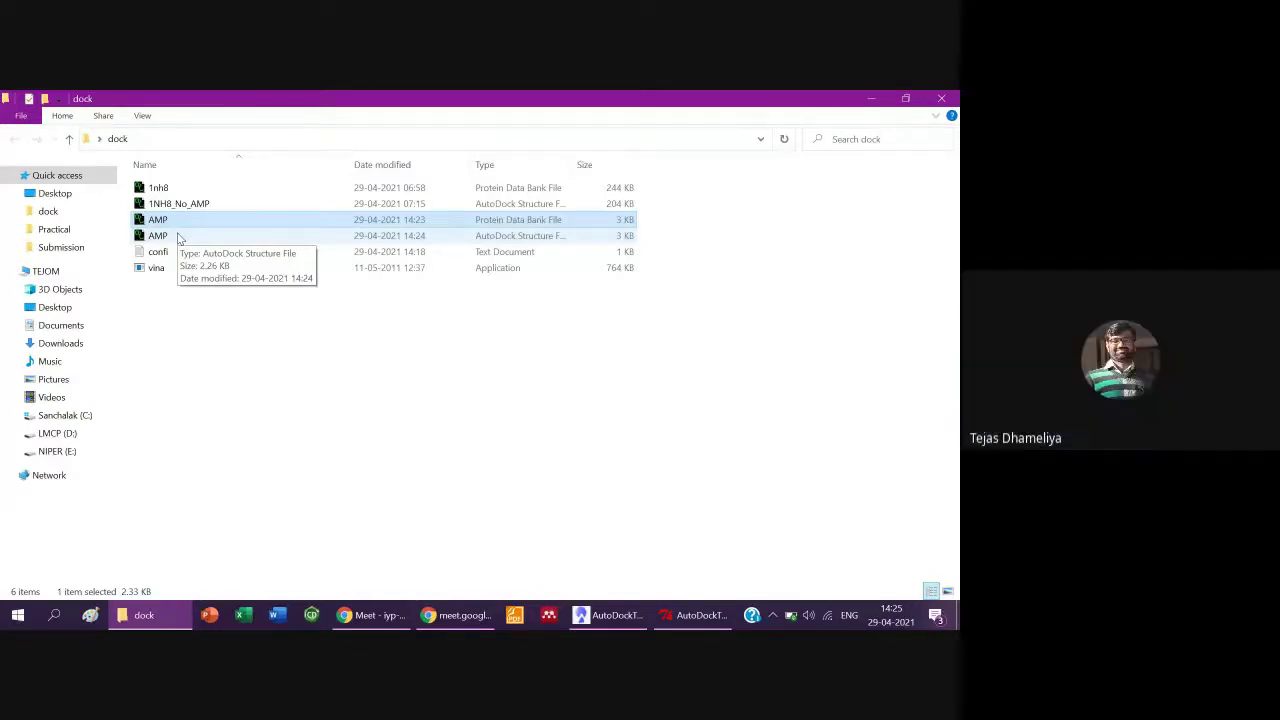
click(487, 170)
key(Up)
key(Up)
key(Up)
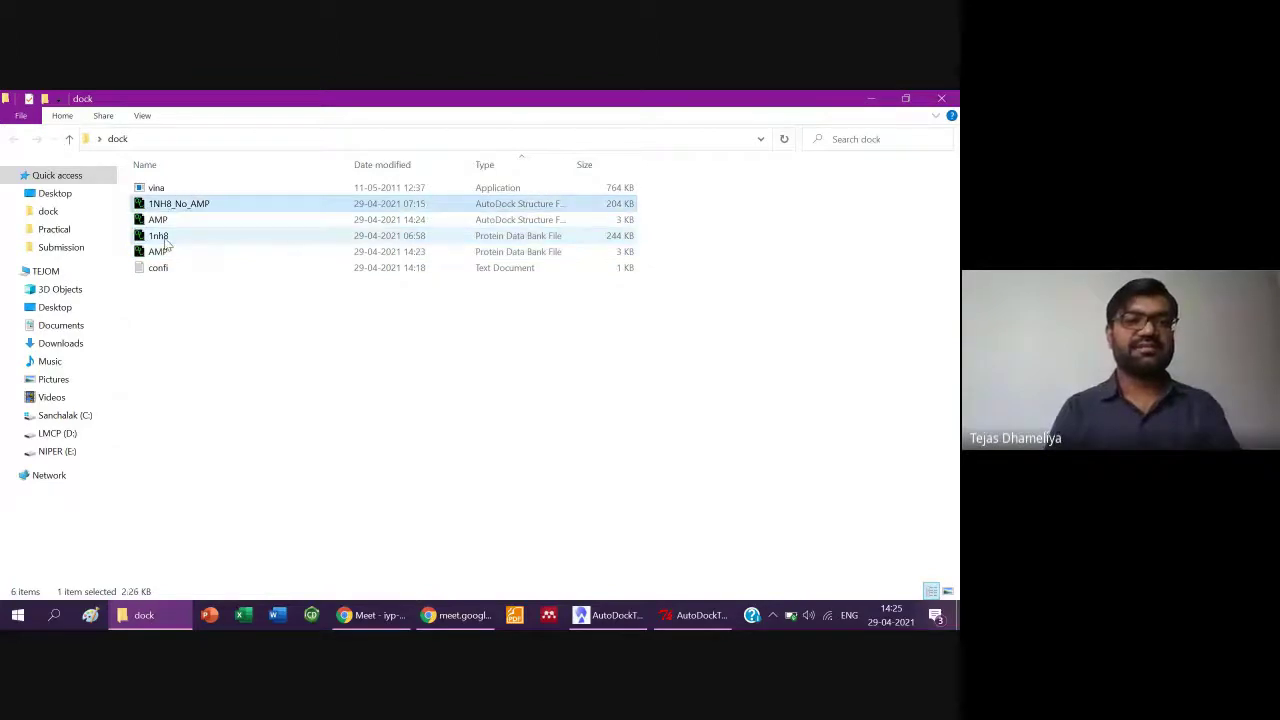
key(shift+Down)
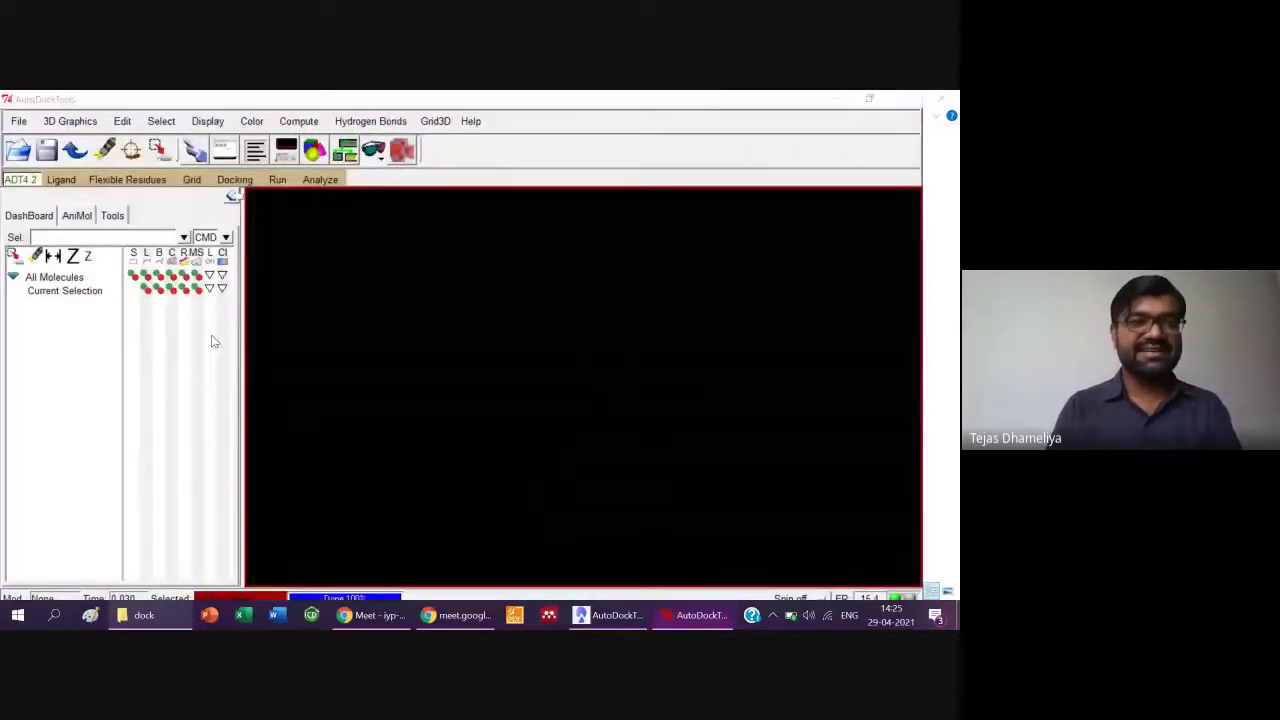
- Open the confi text file from the dock folder, review its receptor, ligand, center and size settings, and close it
key(alt+Tab)
key(Down)
key(Down)
key(Down)
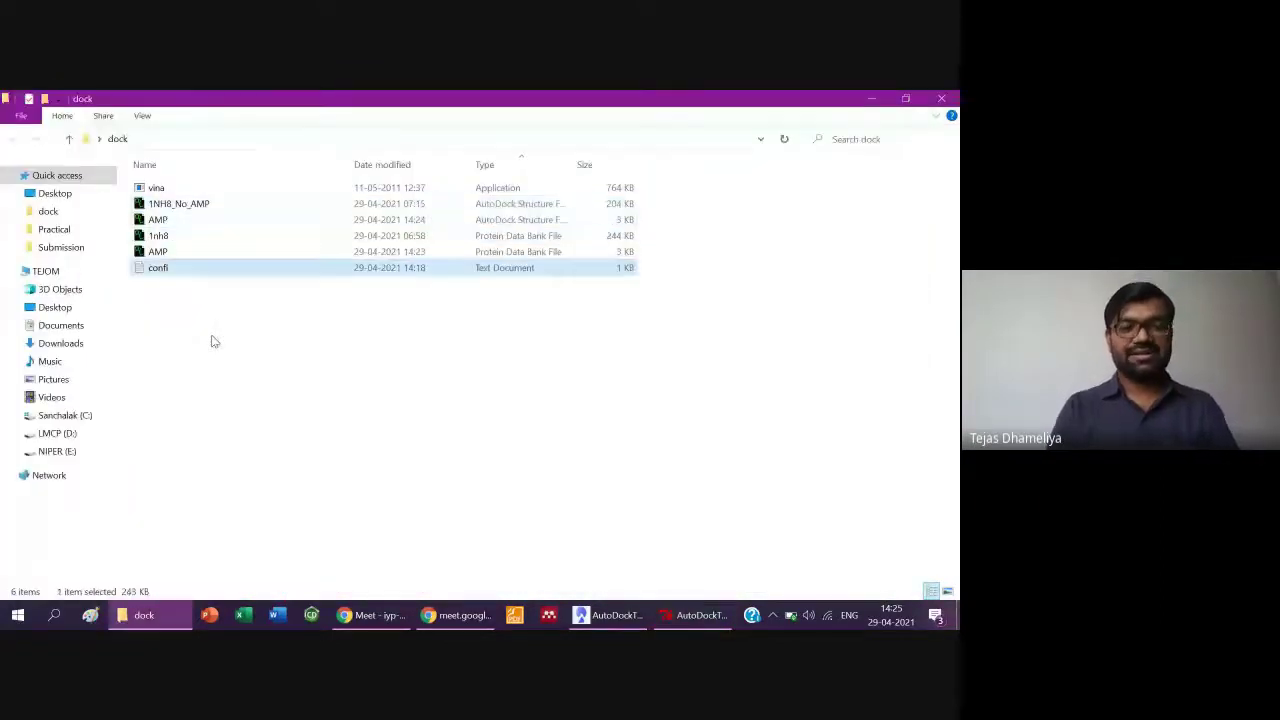
key(Return)
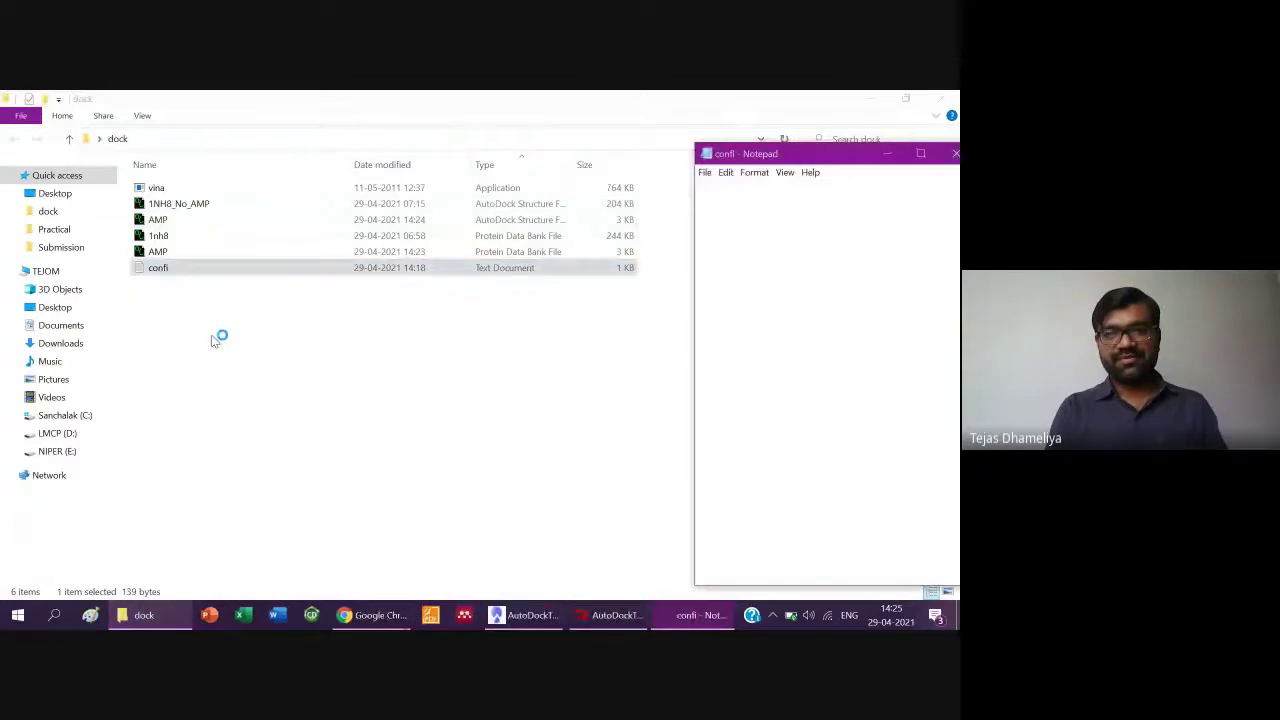
click(920, 154)
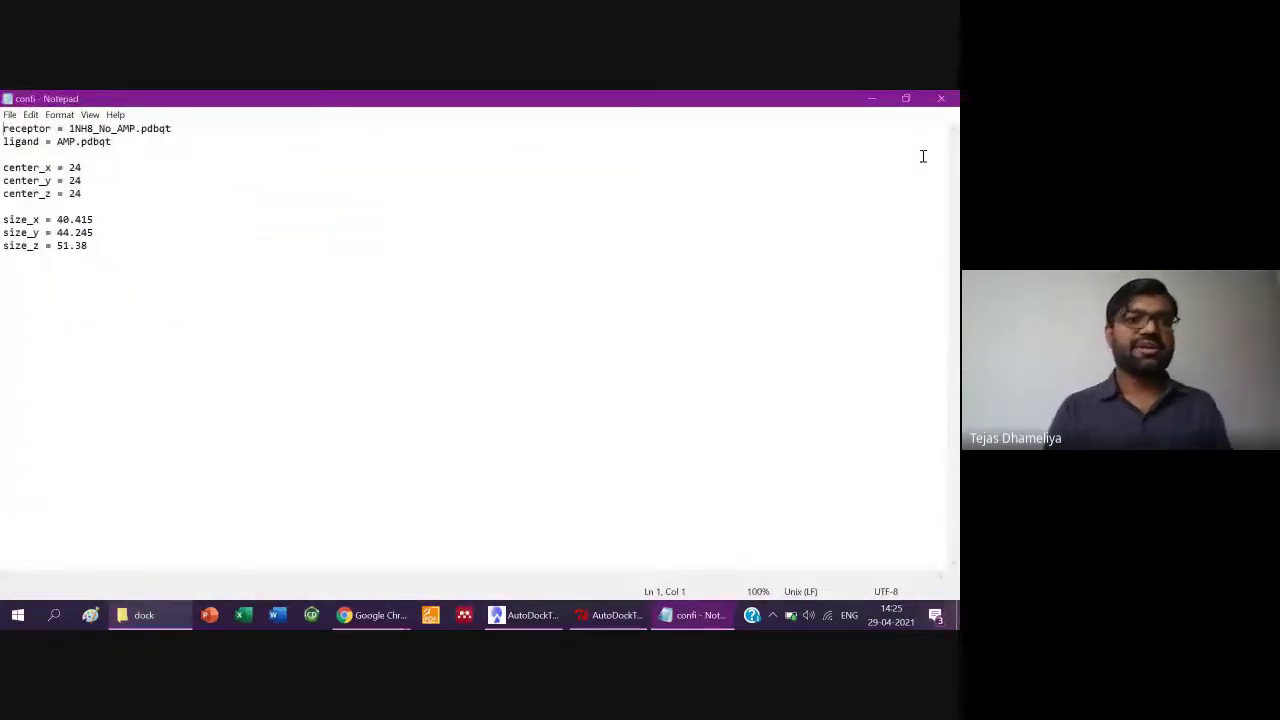
click(941, 98)
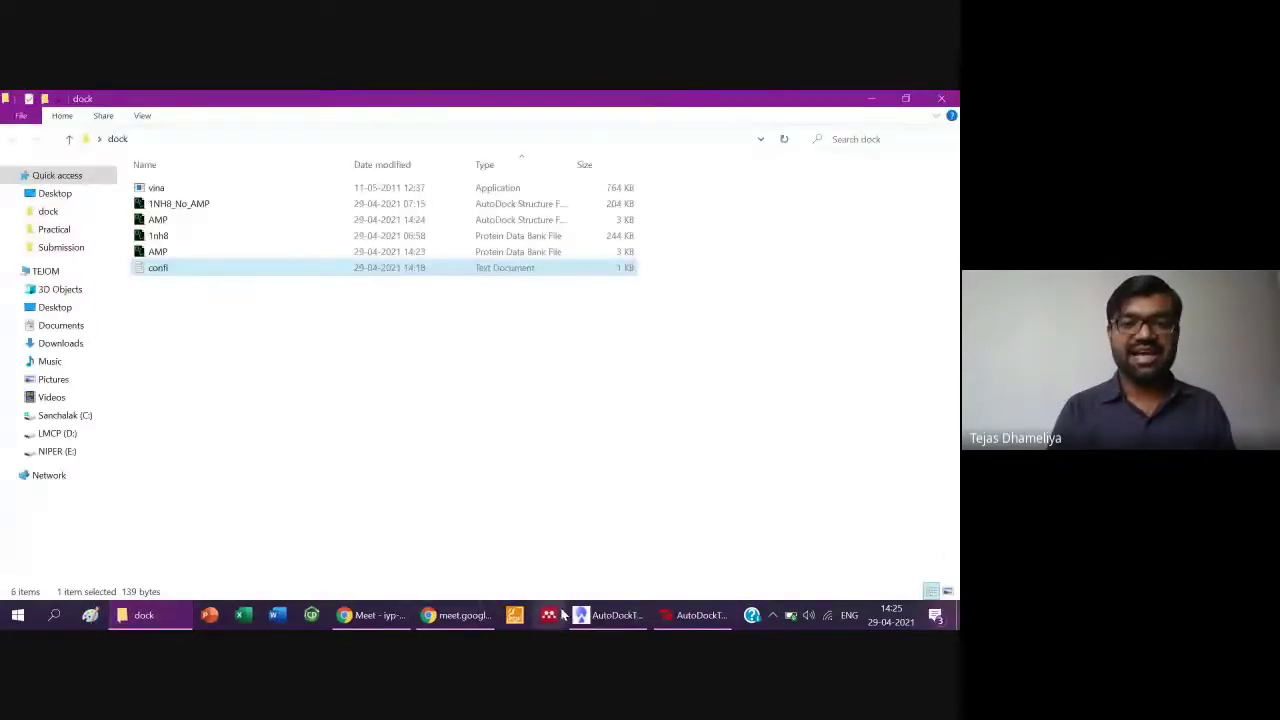
- Switch to AutoDockTools, start the Run AutoDock Vina setup, and choose vina.exe from the dock folder as the Vina program
click(590, 615)
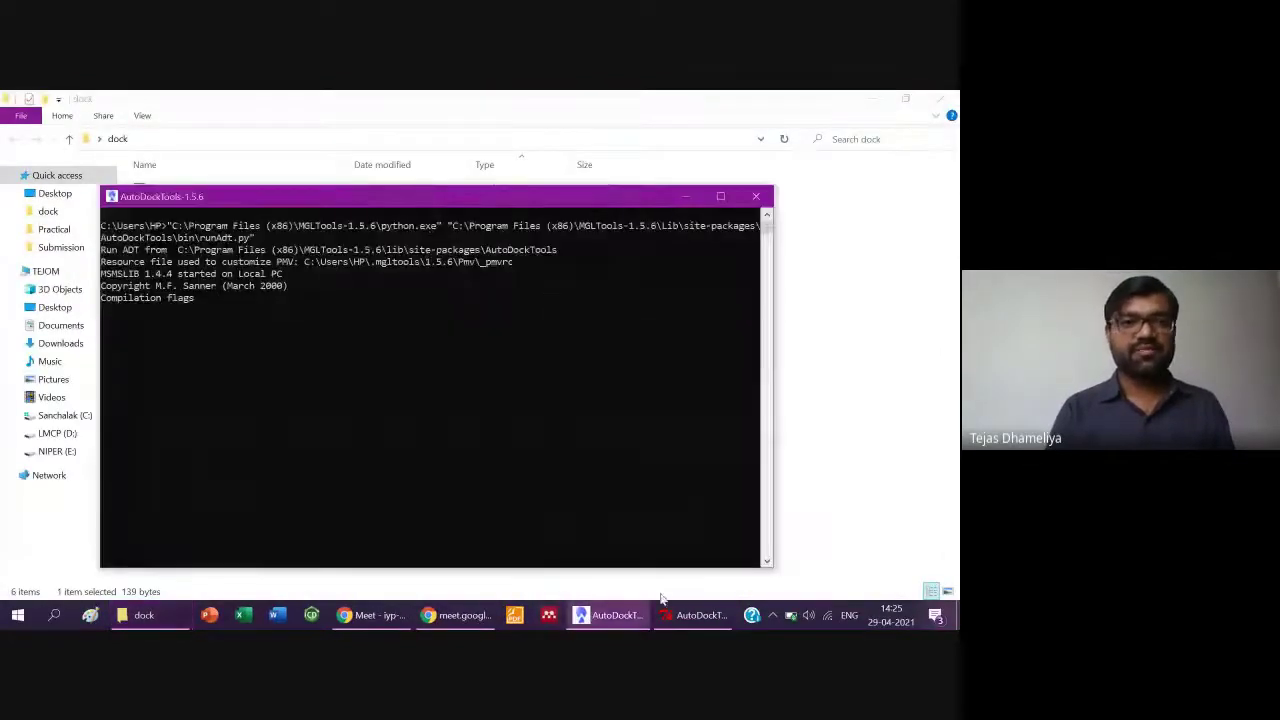
click(676, 618)
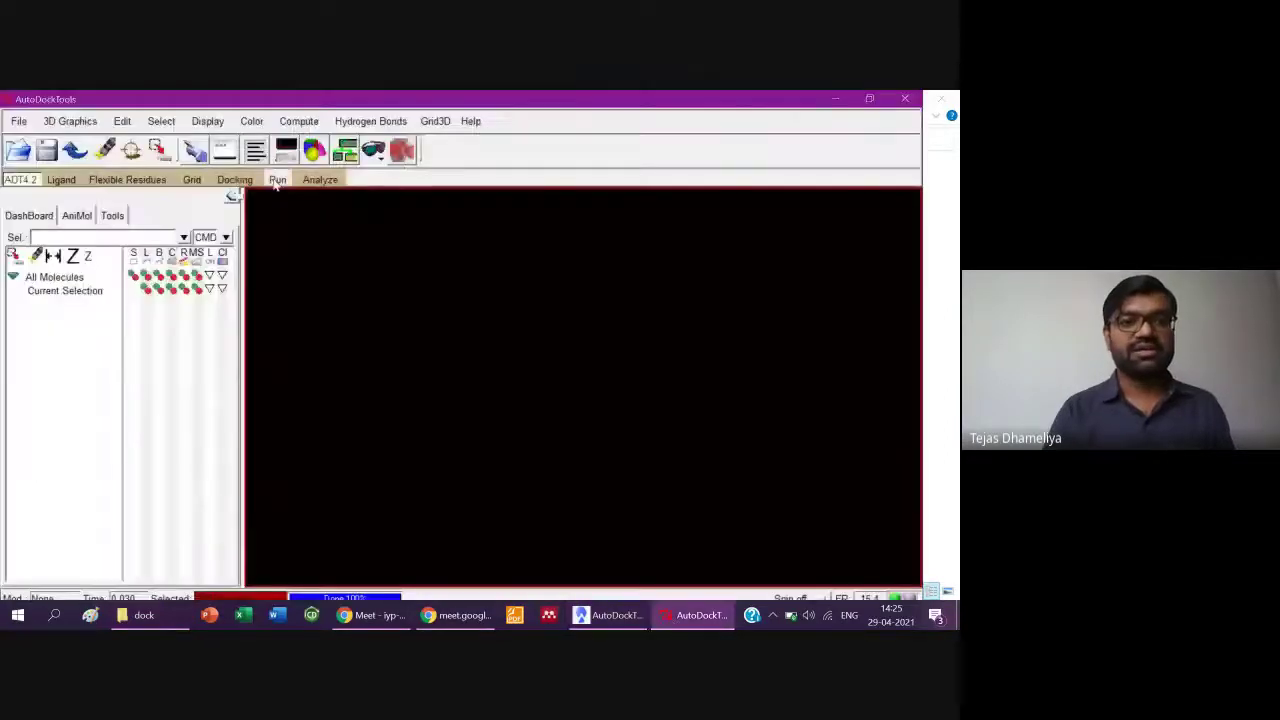
click(277, 180)
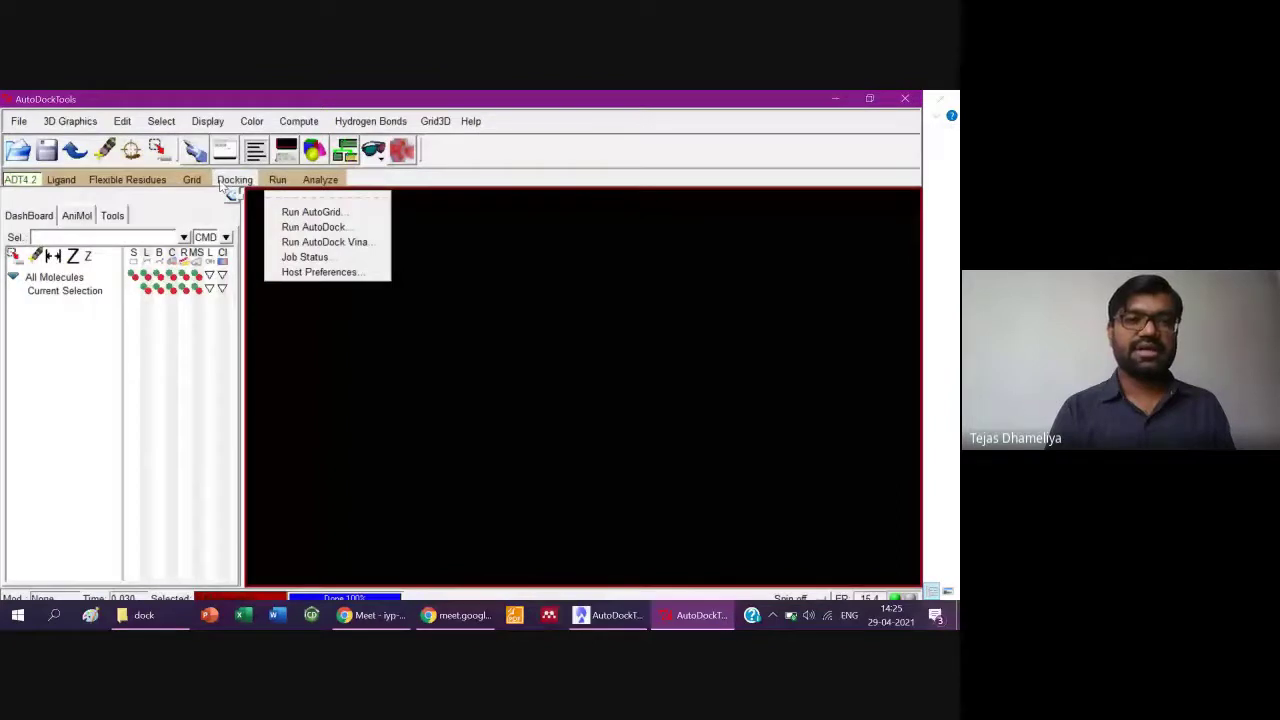
click(226, 183)
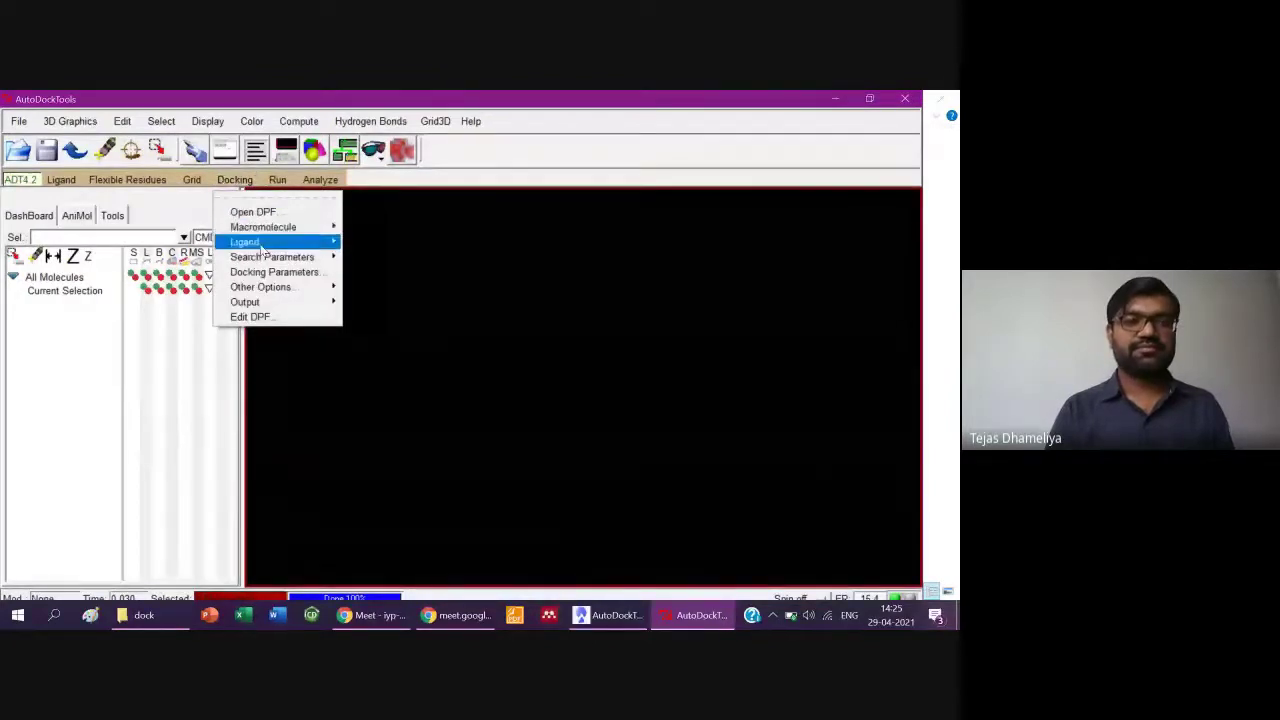
click(275, 183)
click(275, 183)
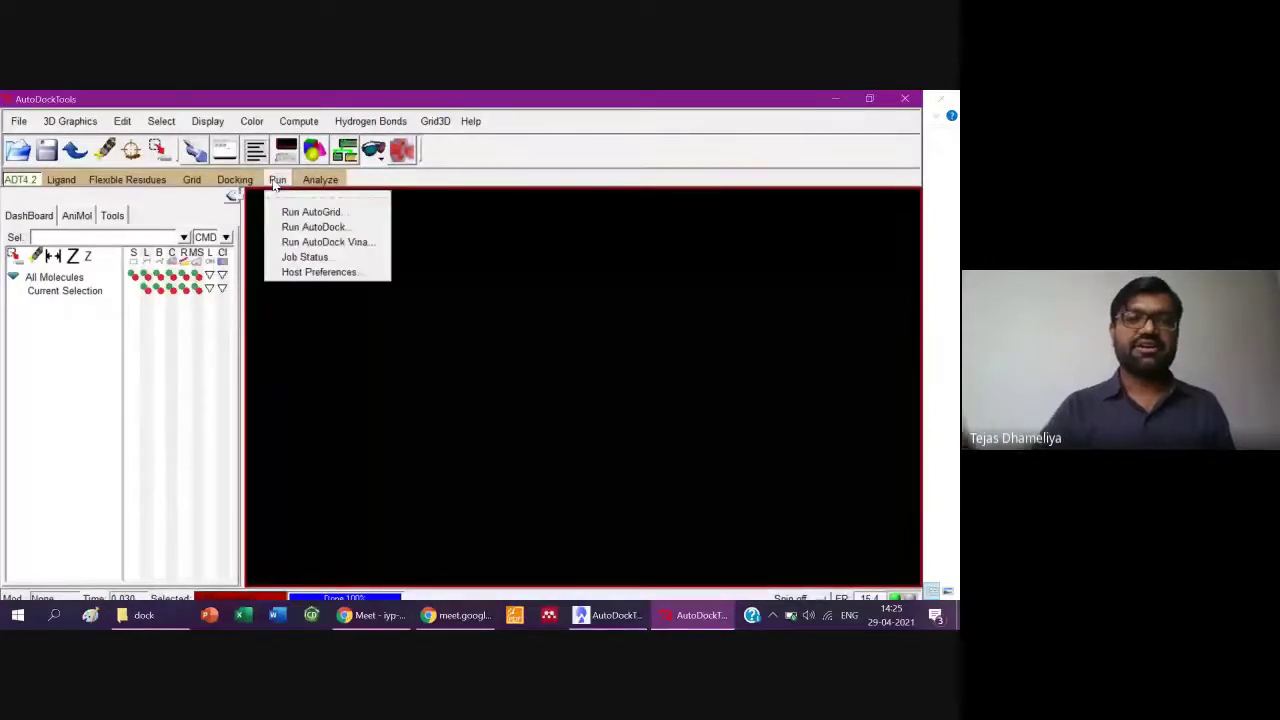
click(317, 242)
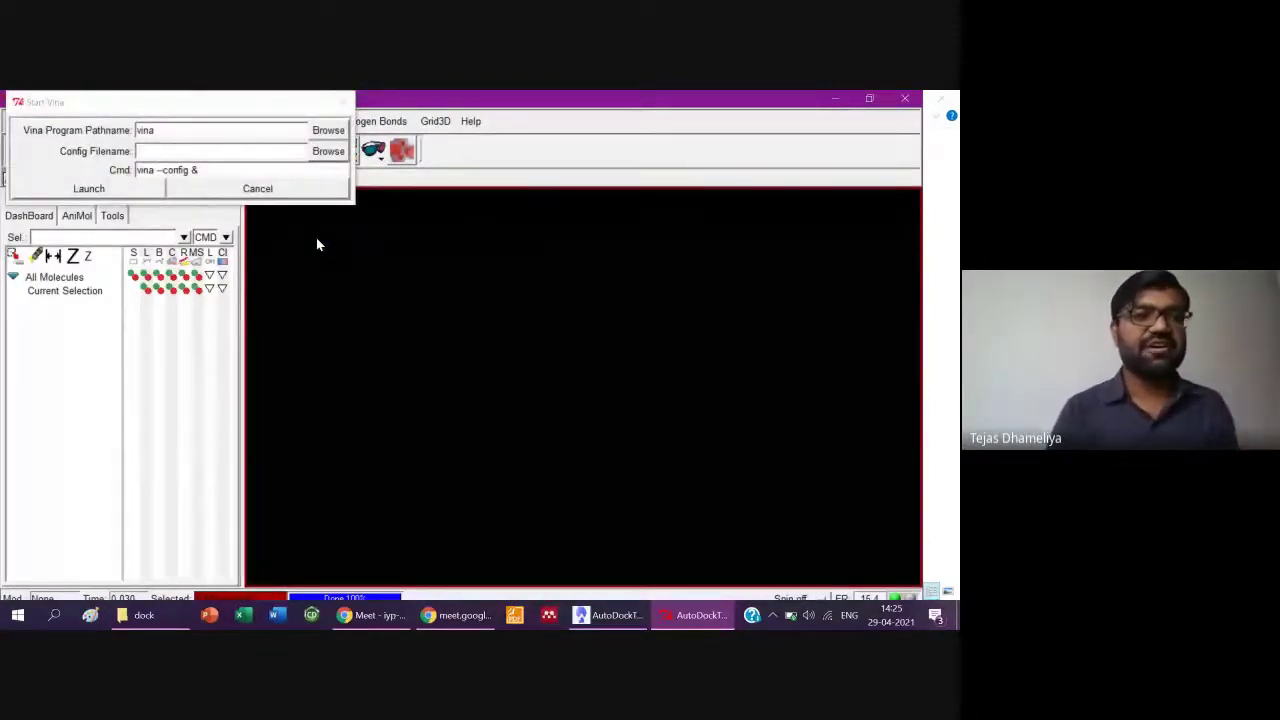
click(326, 130)
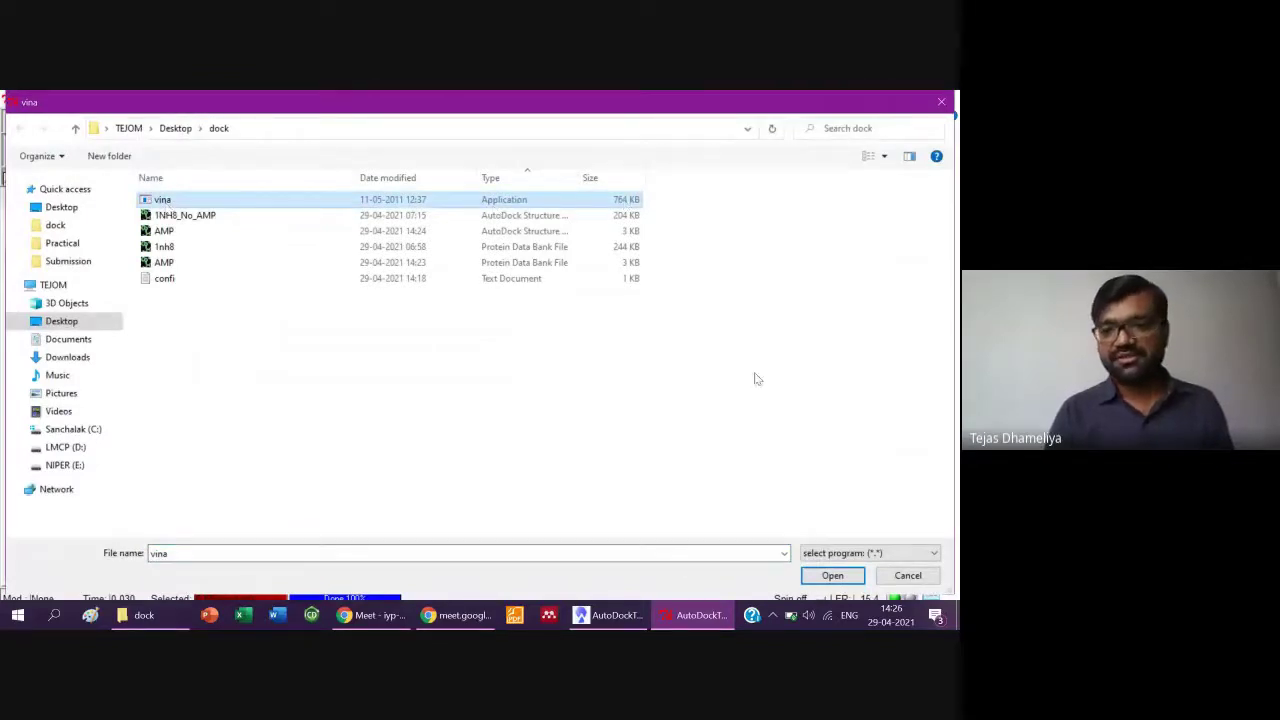
click(832, 576)
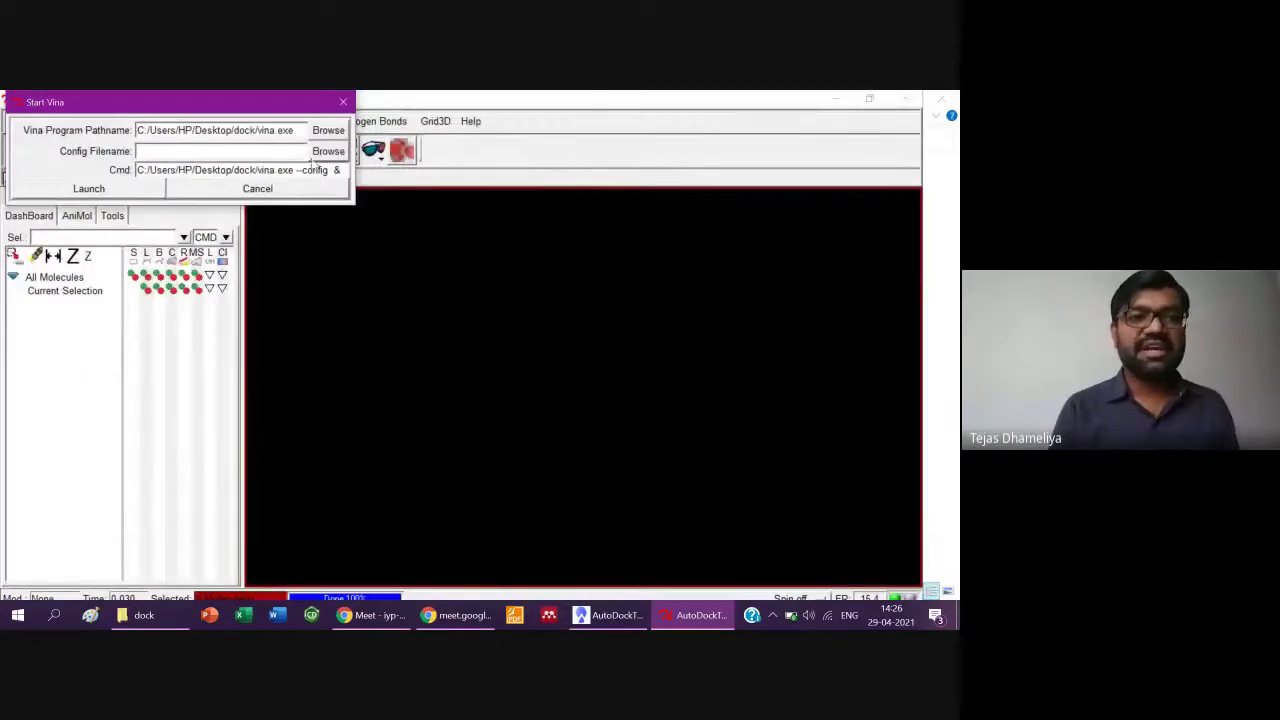
- Choose confi.txt from the dock folder as the Vina configuration file and launch the docking run
click(318, 154)
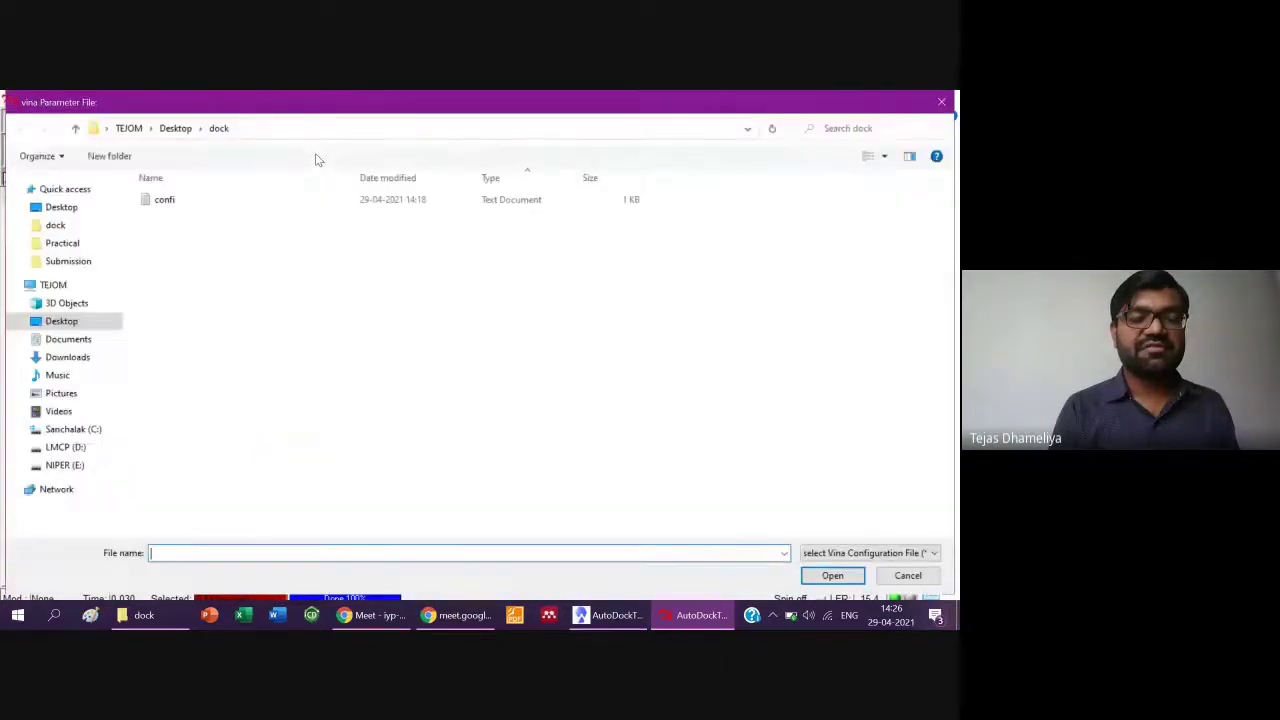
click(171, 202)
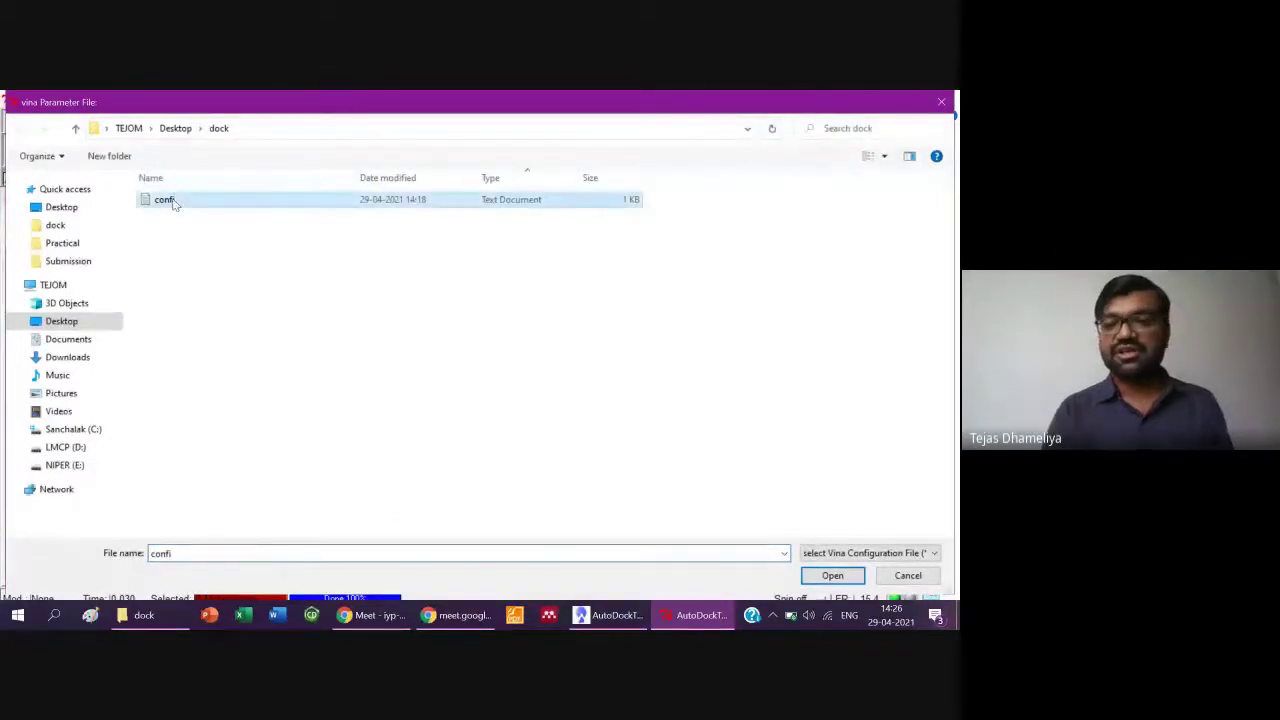
click(818, 580)
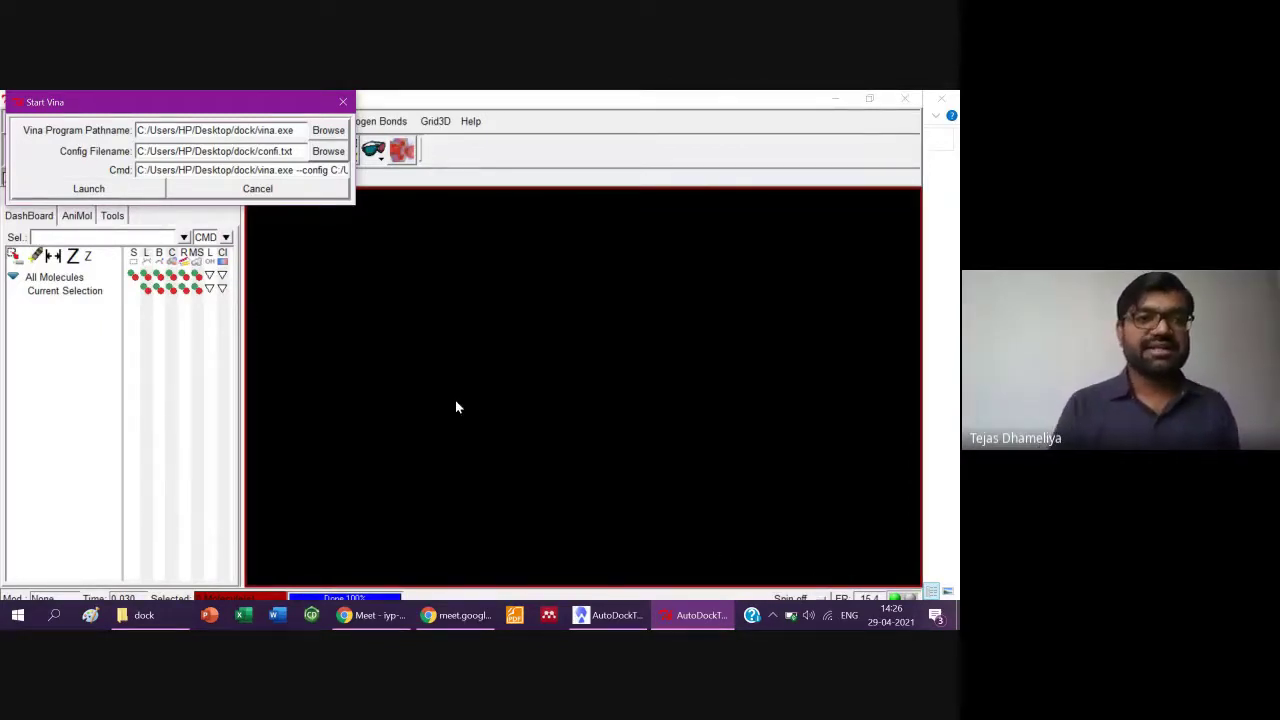
click(127, 194)
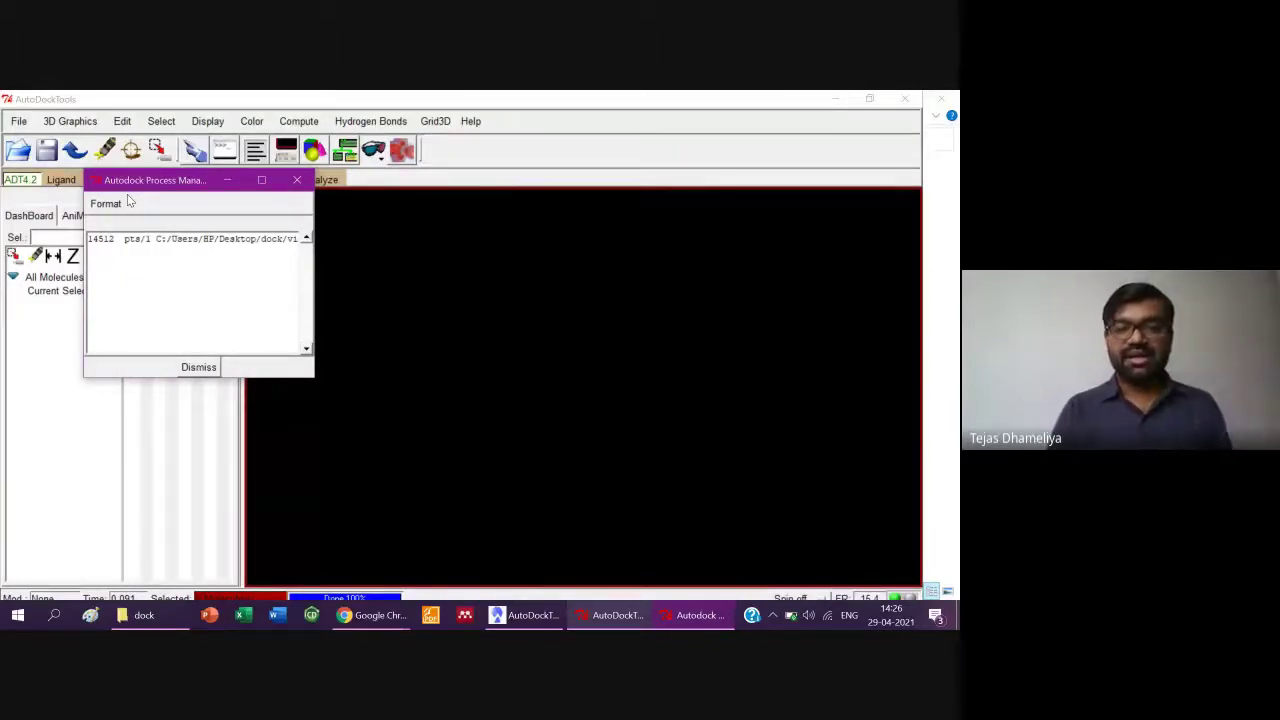
click(390, 618)
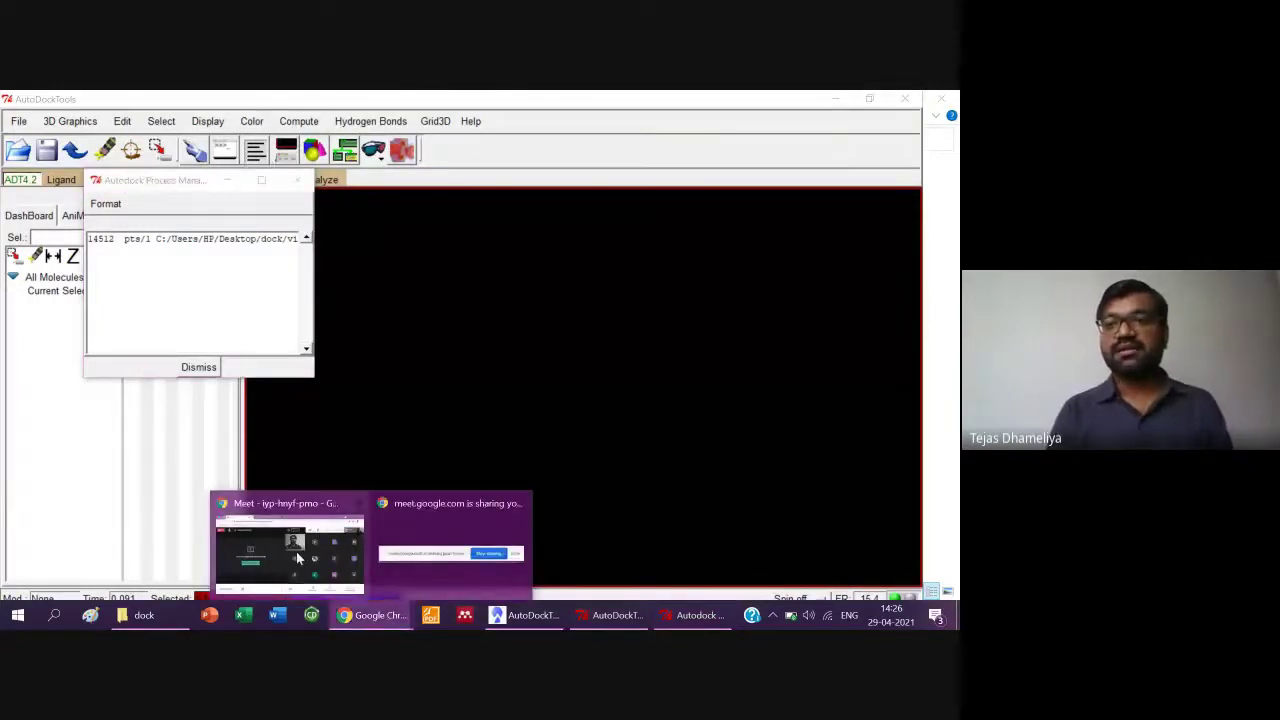
click(296, 551)
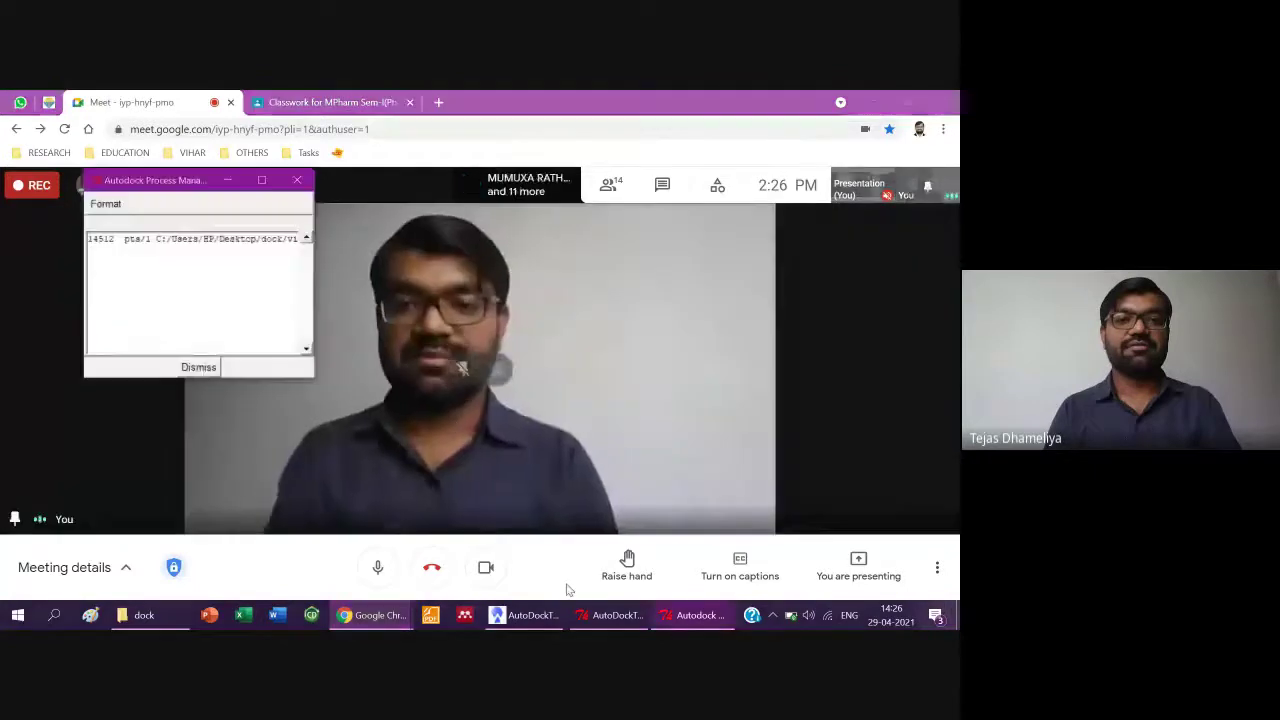
click(525, 560)
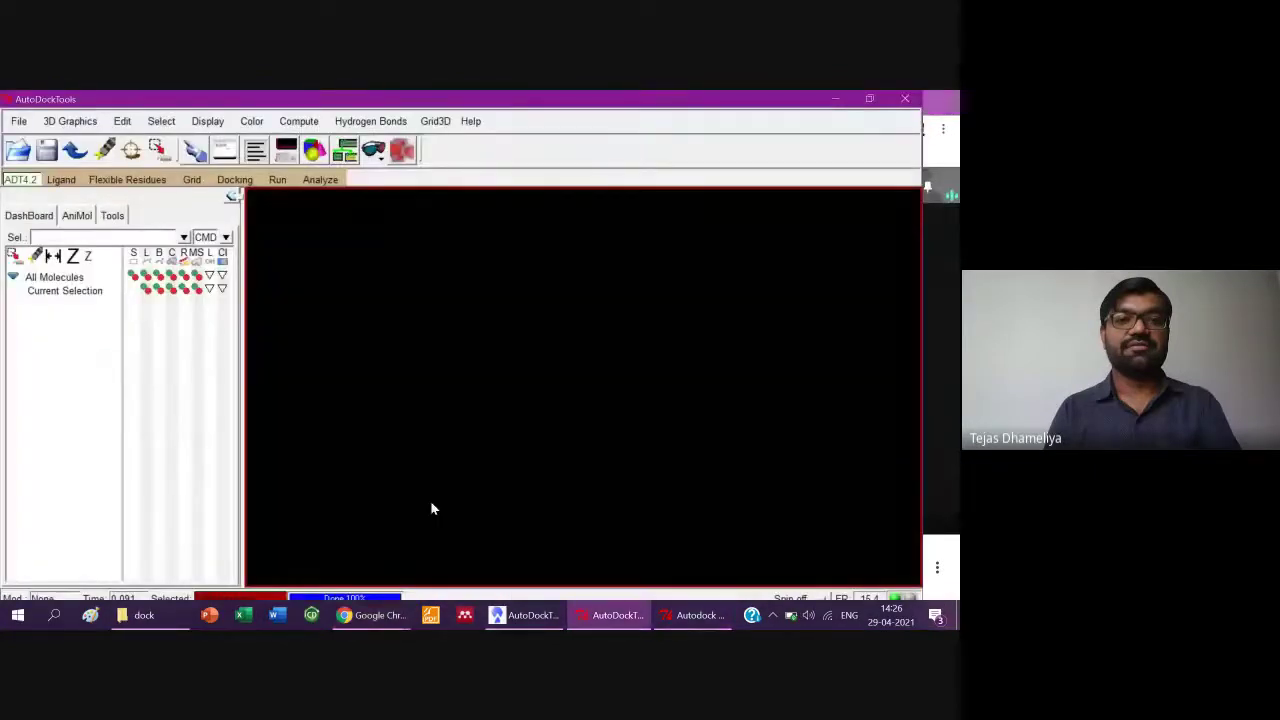
- Check the running Vina job in the process manager and follow its progress in the maximized AutoDockTools console
click(668, 614)
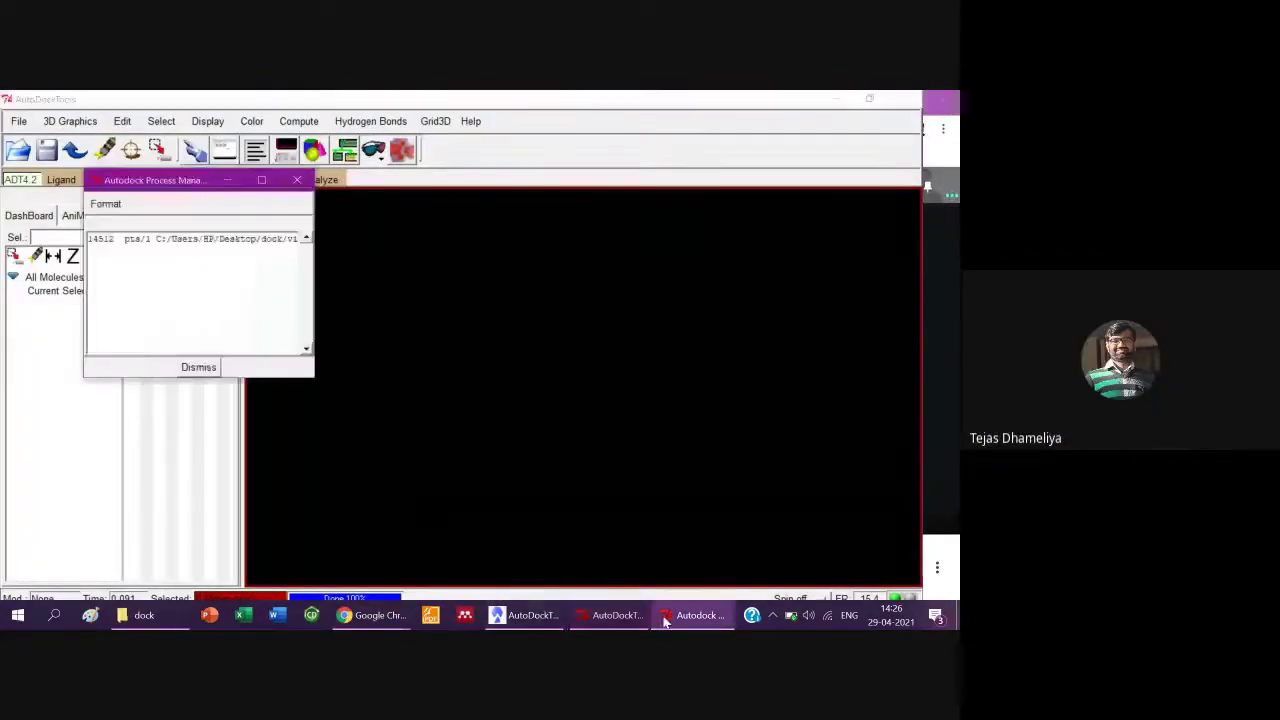
click(530, 616)
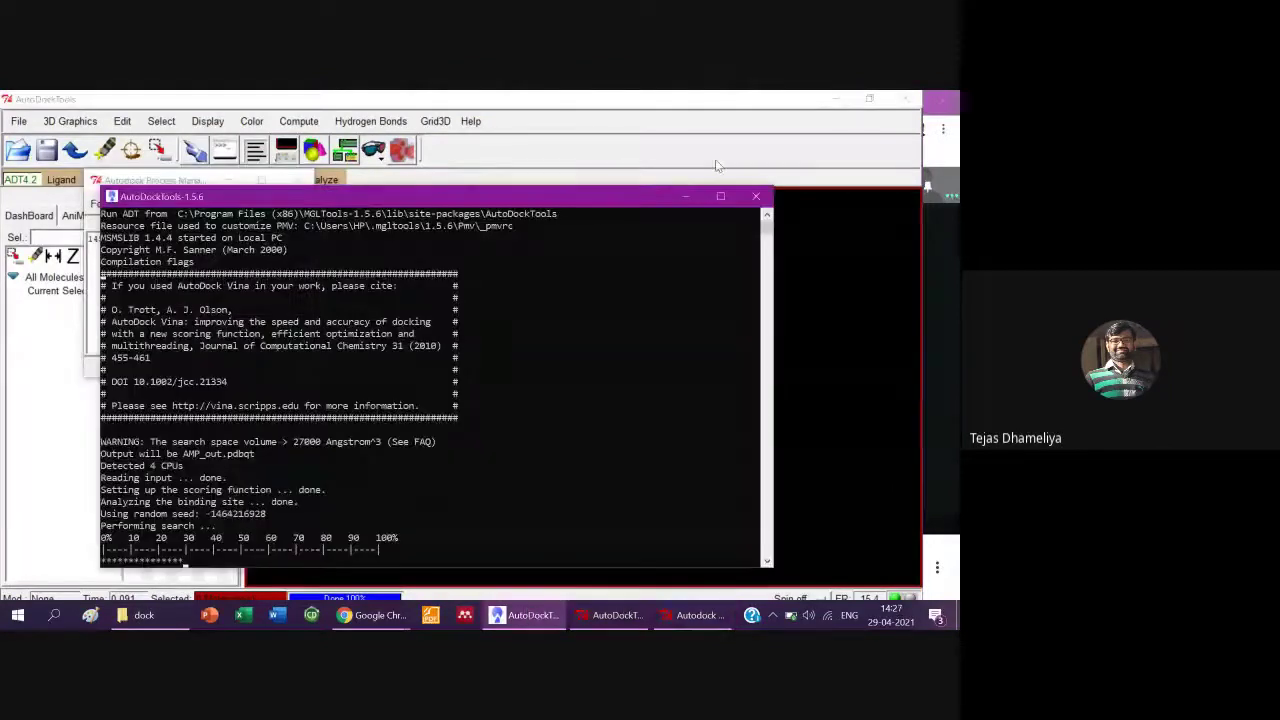
click(720, 194)
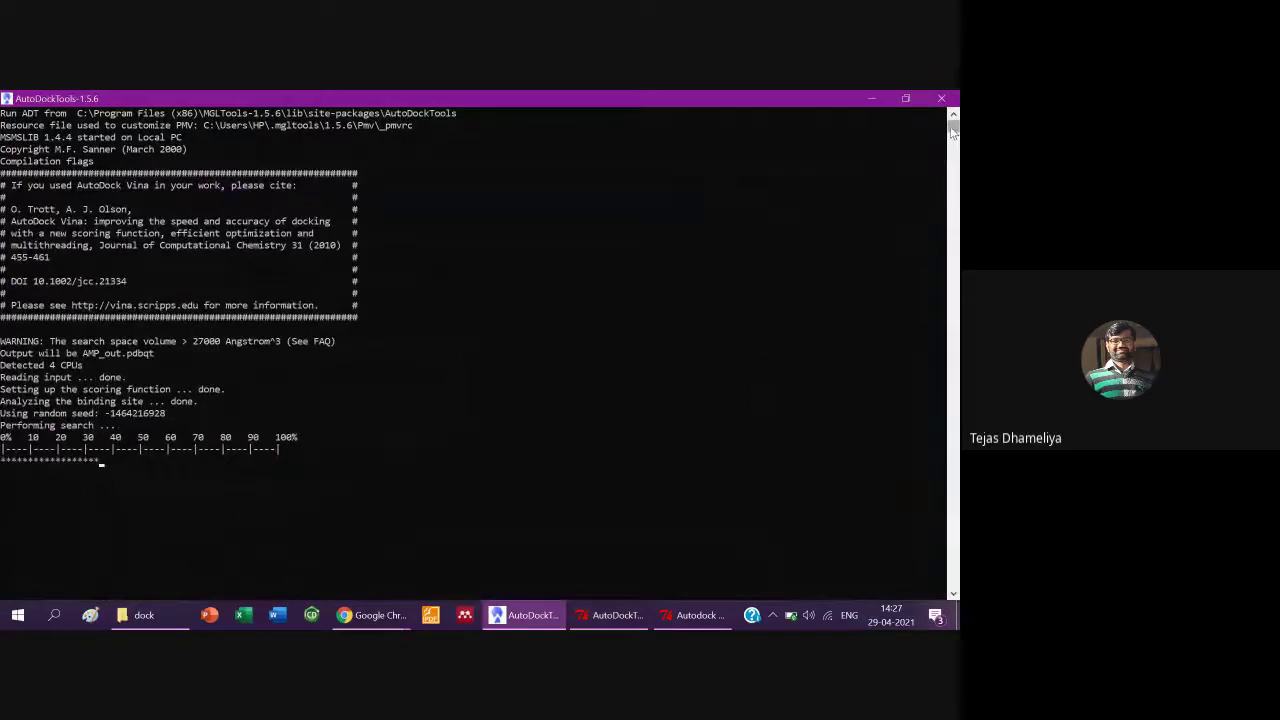
drag(953, 125, 953, 118)
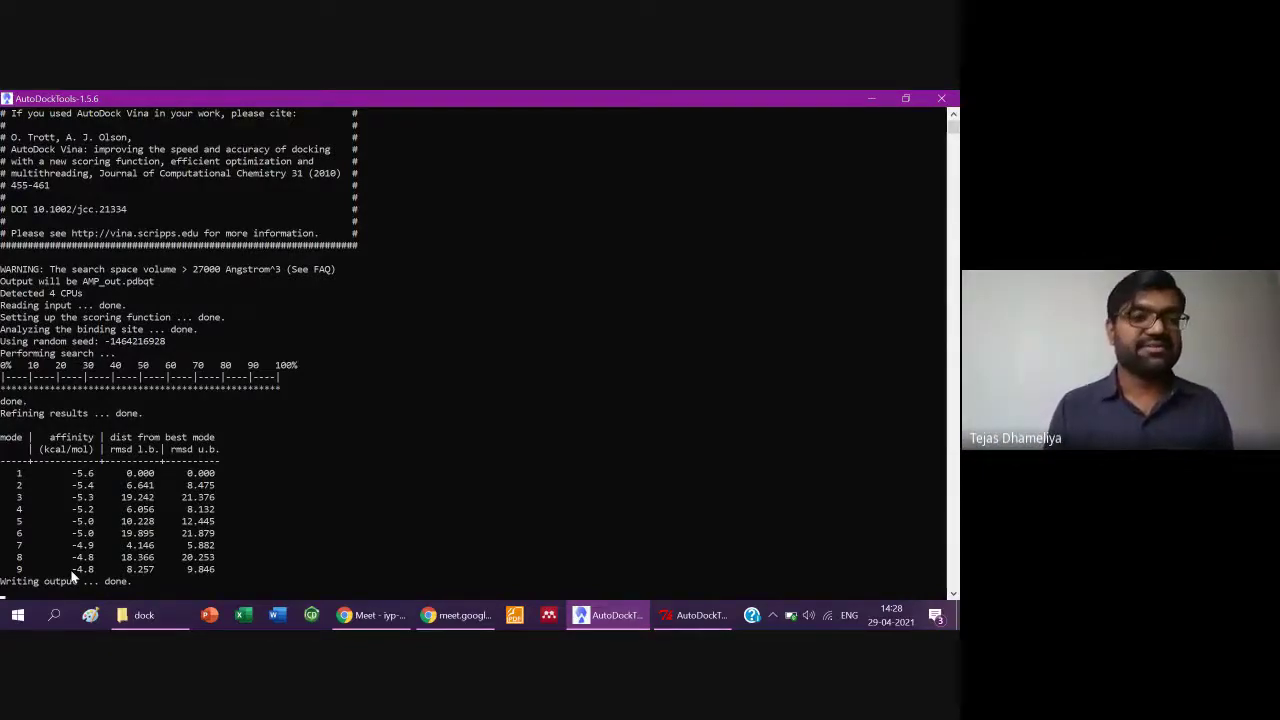
- Refresh the dock folder, locate the AMP_out docking output file, and return to the affinity table in the AutoDockTools console
click(146, 615)
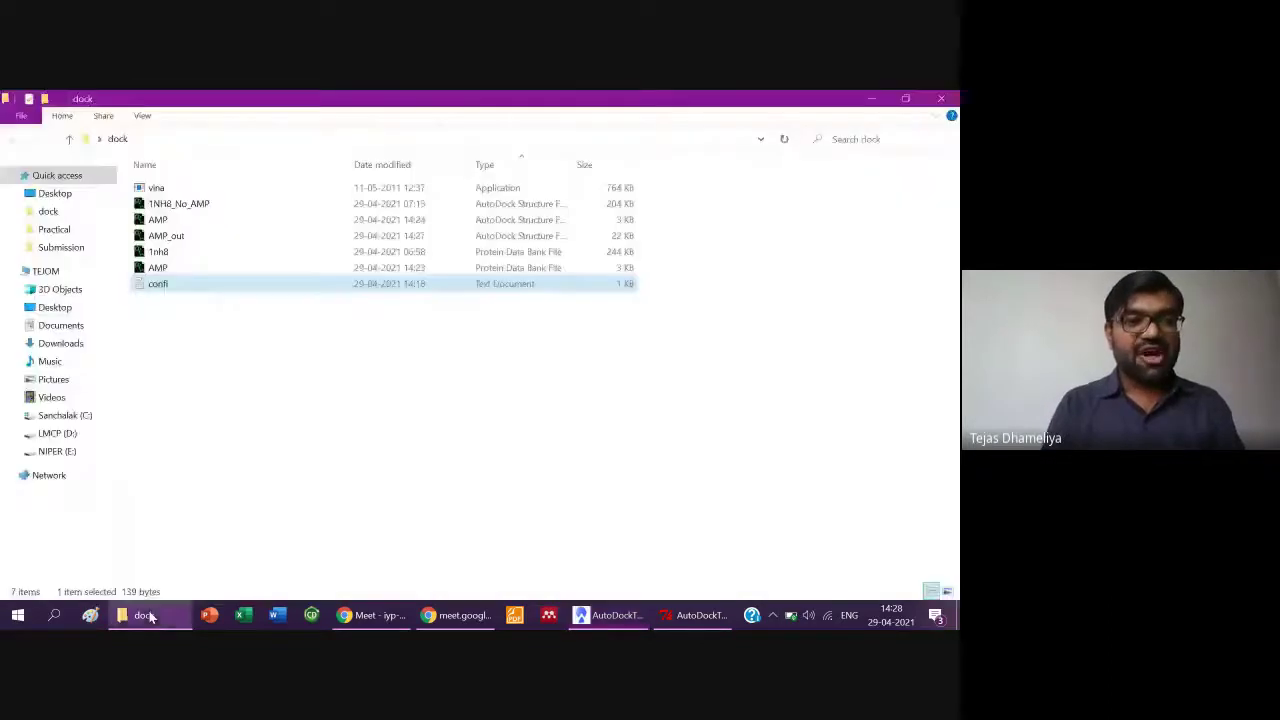
right_click(234, 416)
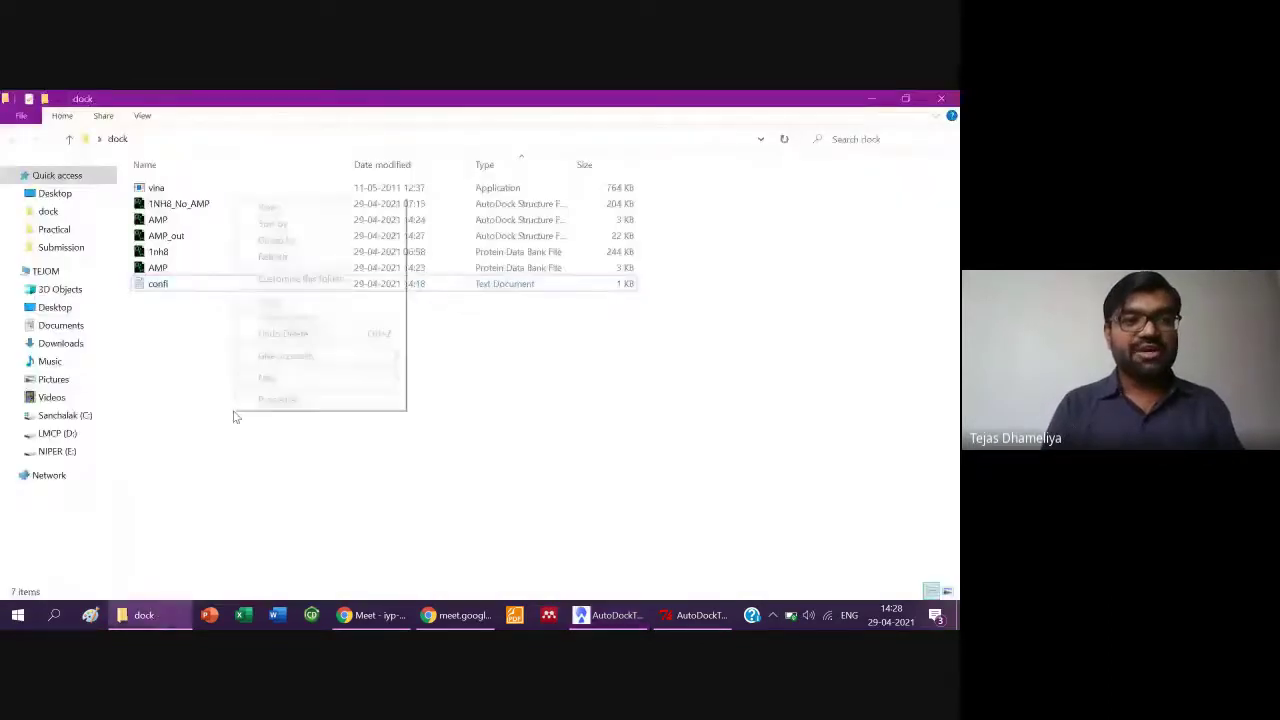
click(265, 258)
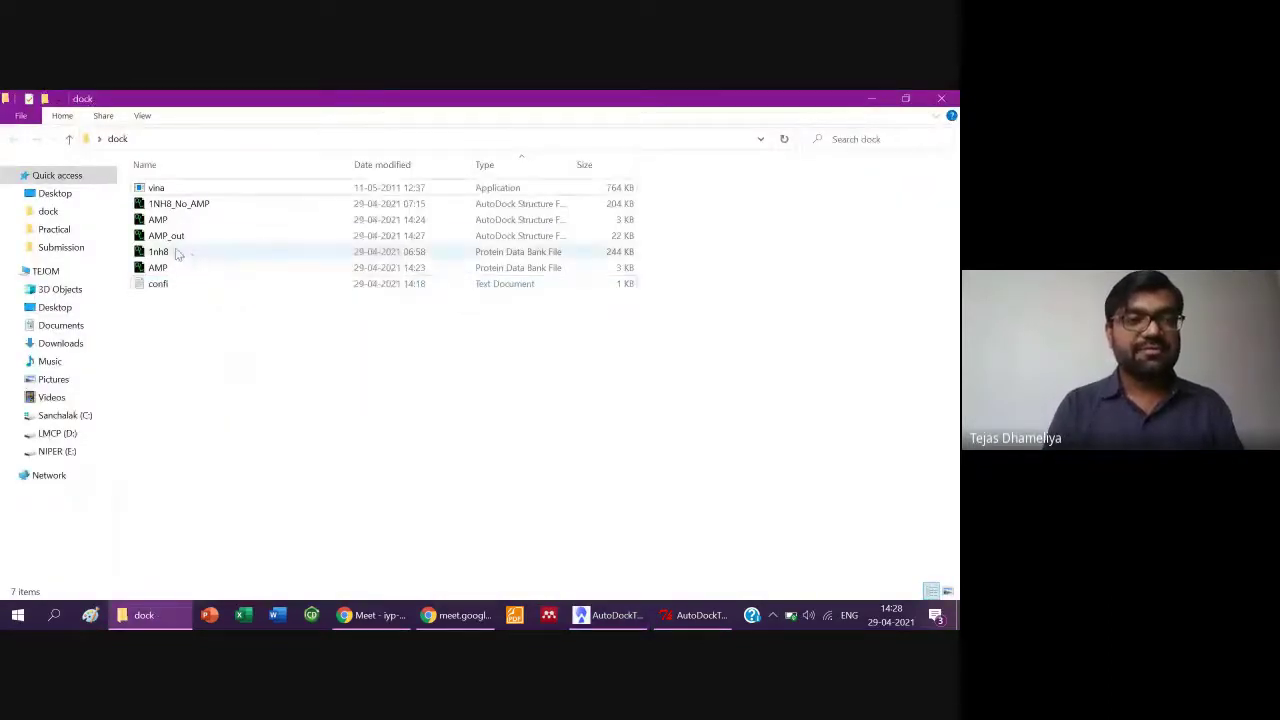
click(175, 239)
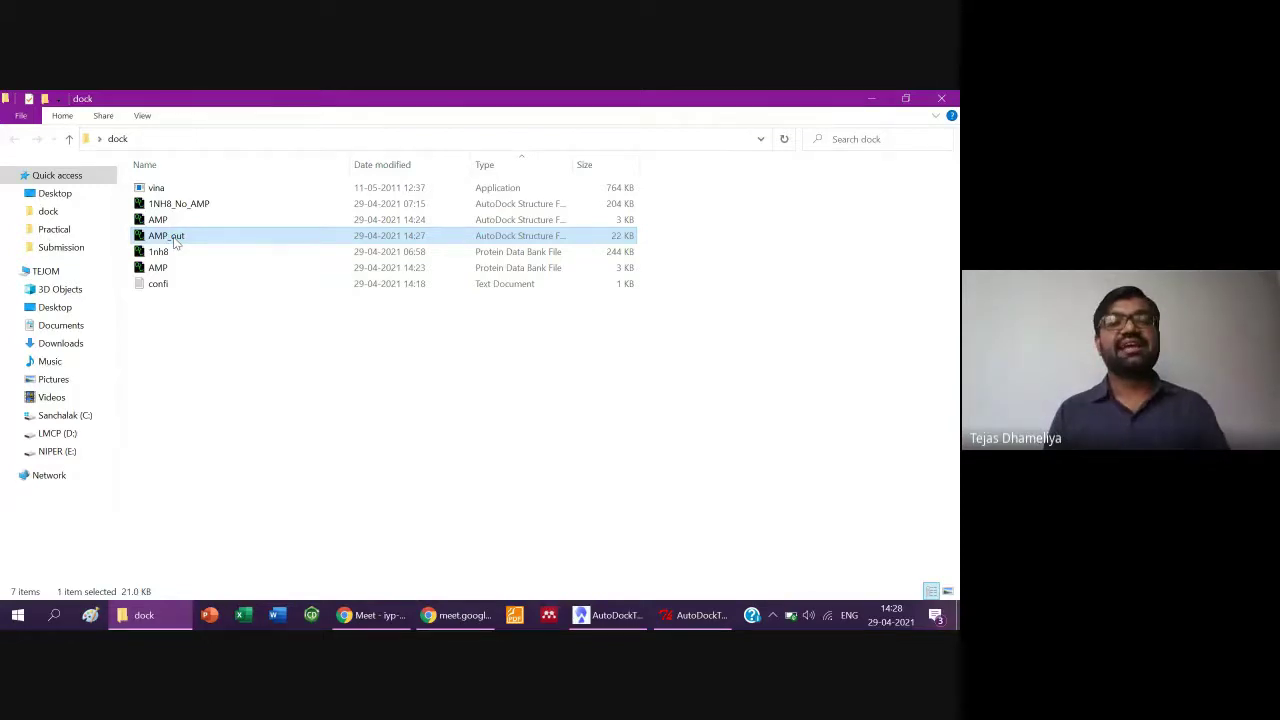
click(613, 618)
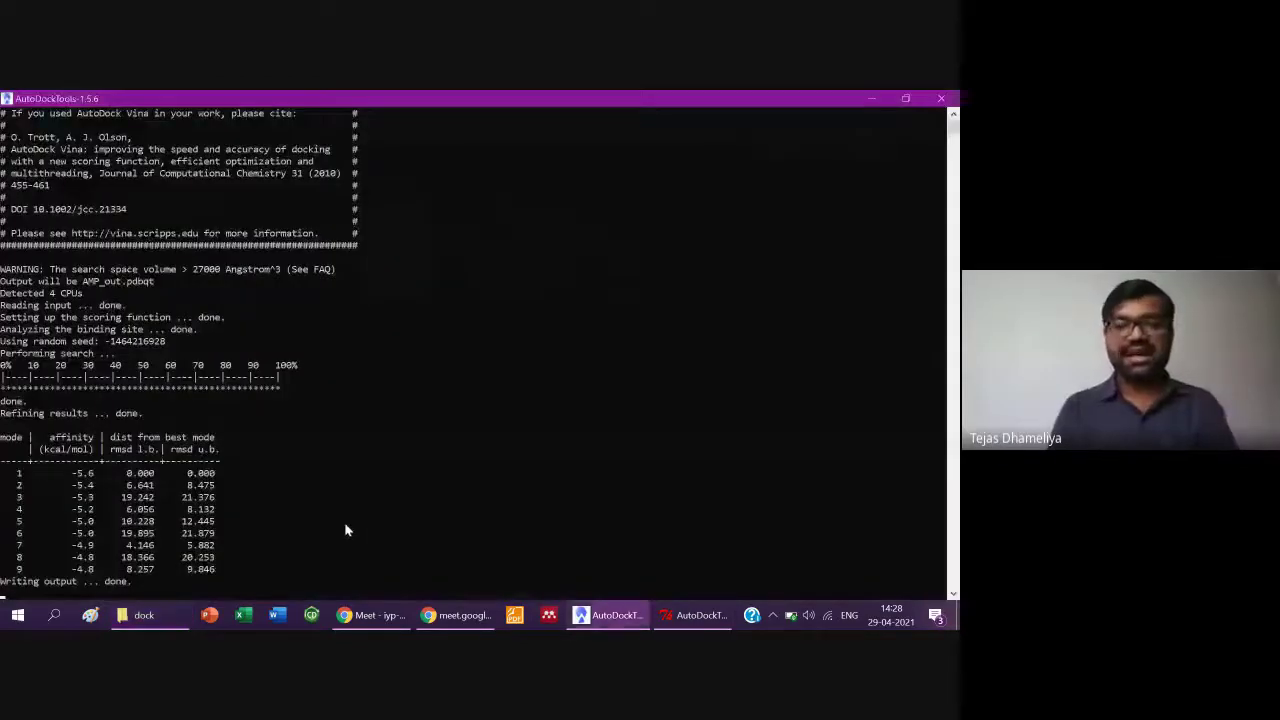
- Load the 1NH8_No_AMP structure file from the dock folder into the AutoDockTools viewer
click(700, 615)
click(318, 180)
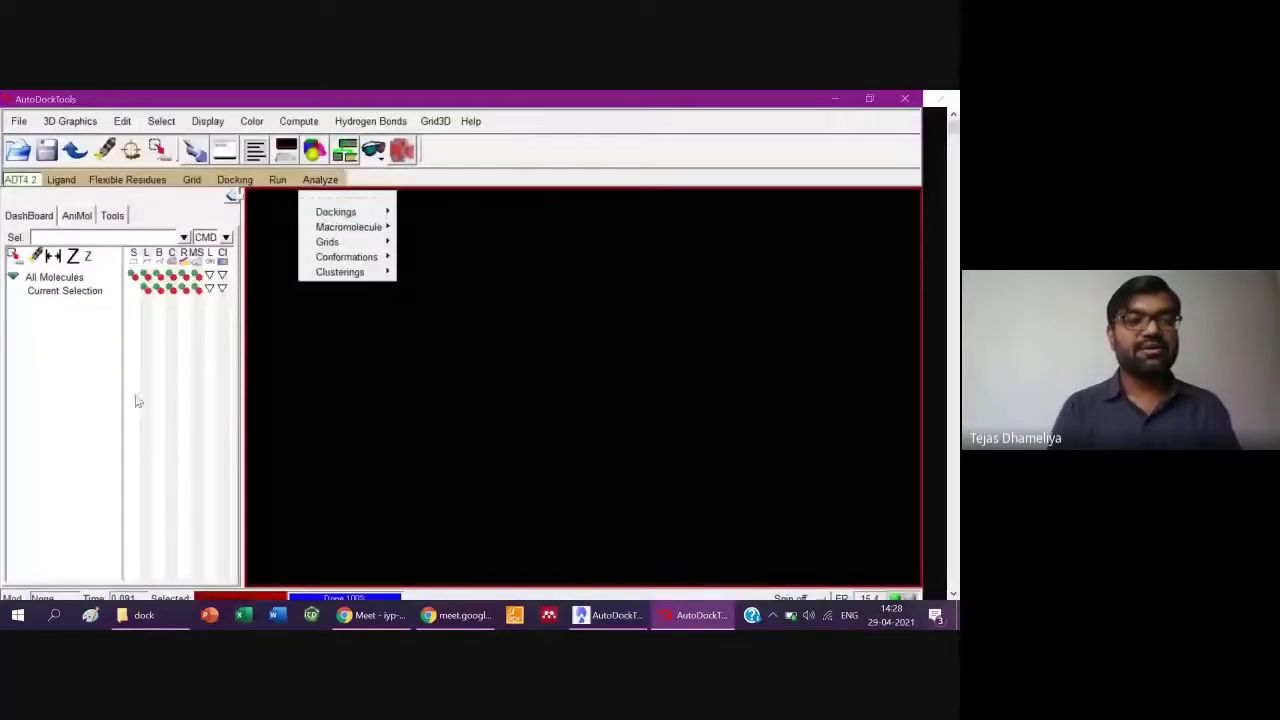
click(143, 615)
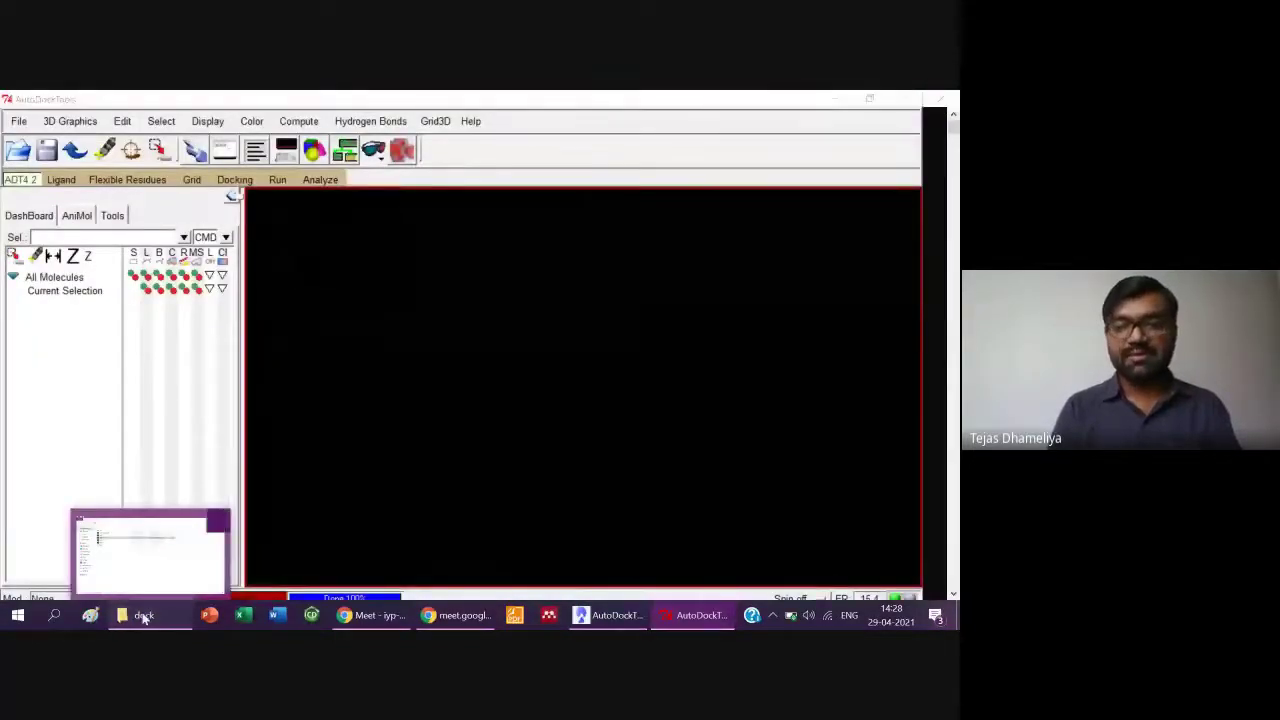
click(143, 615)
drag(180, 203, 457, 437)
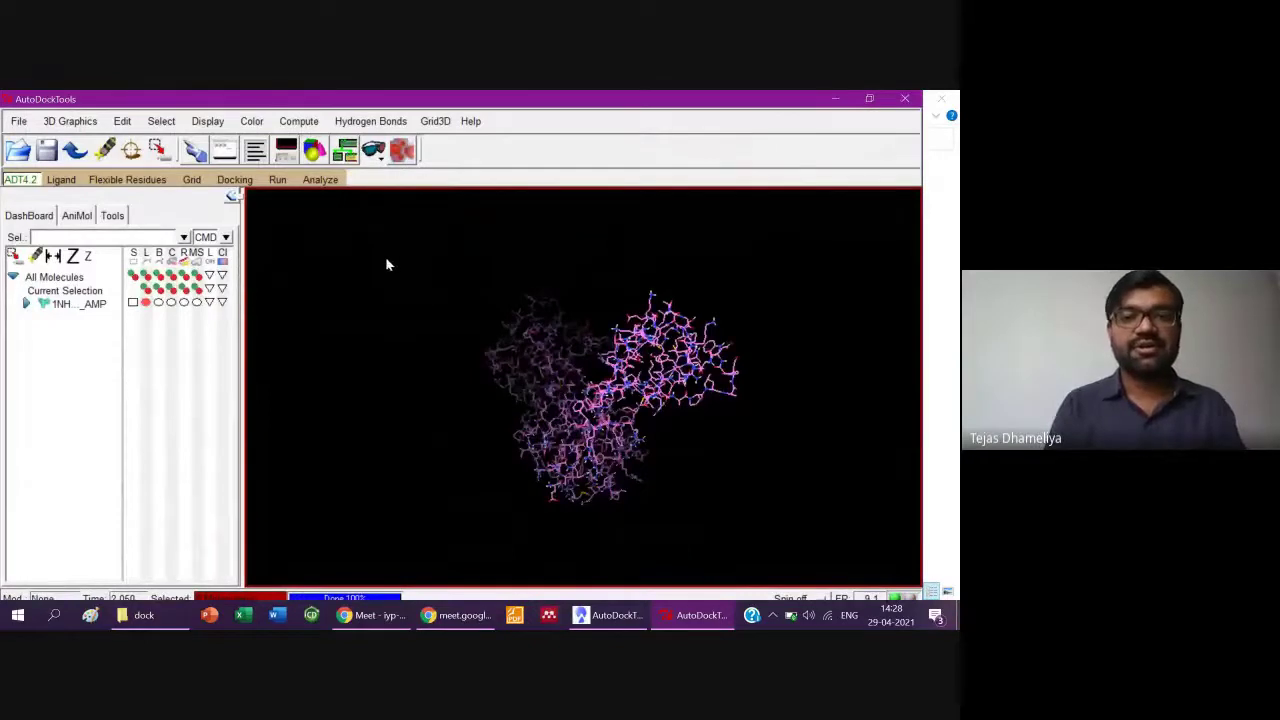
- Choose 1NH8_No_AMP as the macromolecule for analyzing the docking
click(319, 182)
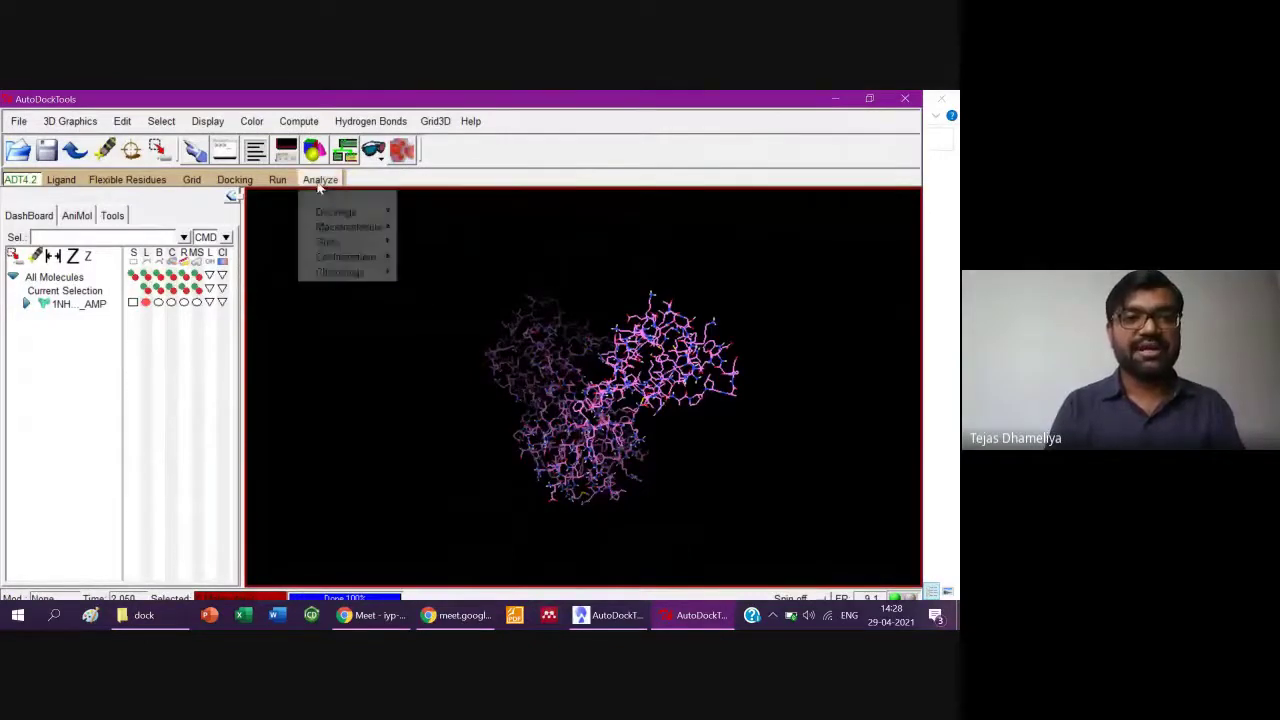
mouse_move(358, 227)
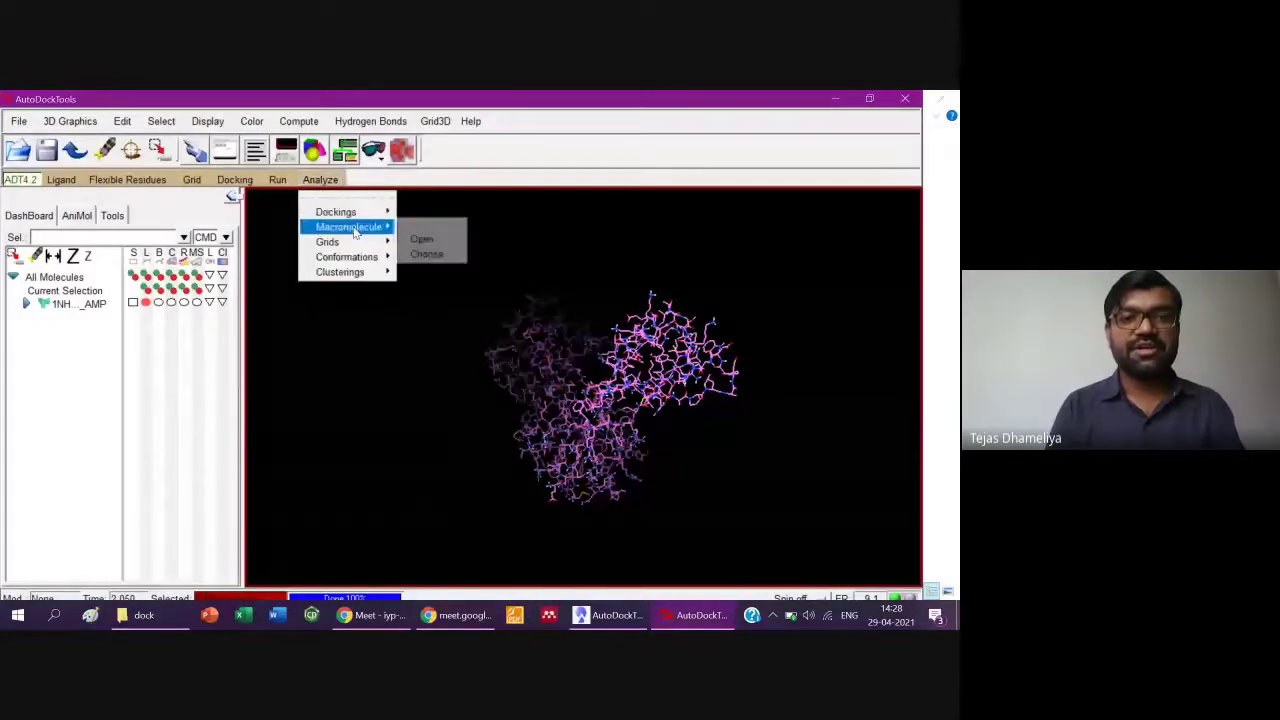
click(428, 252)
click(71, 150)
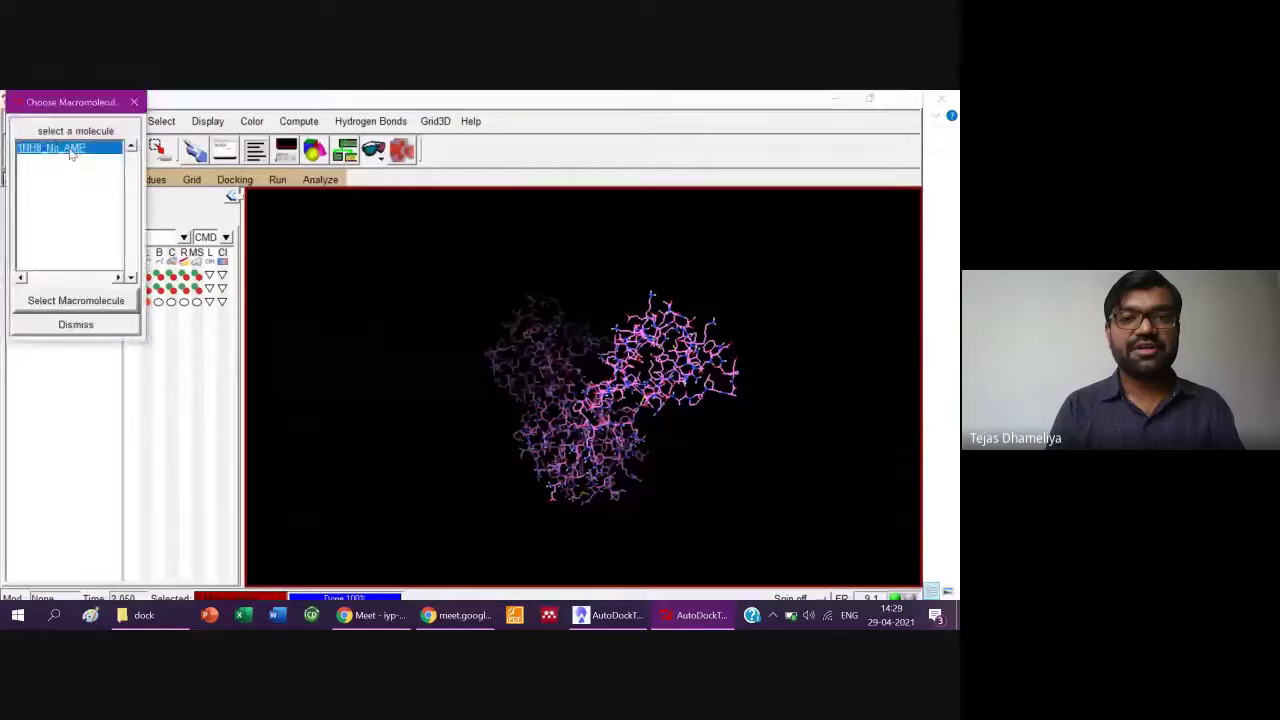
click(80, 300)
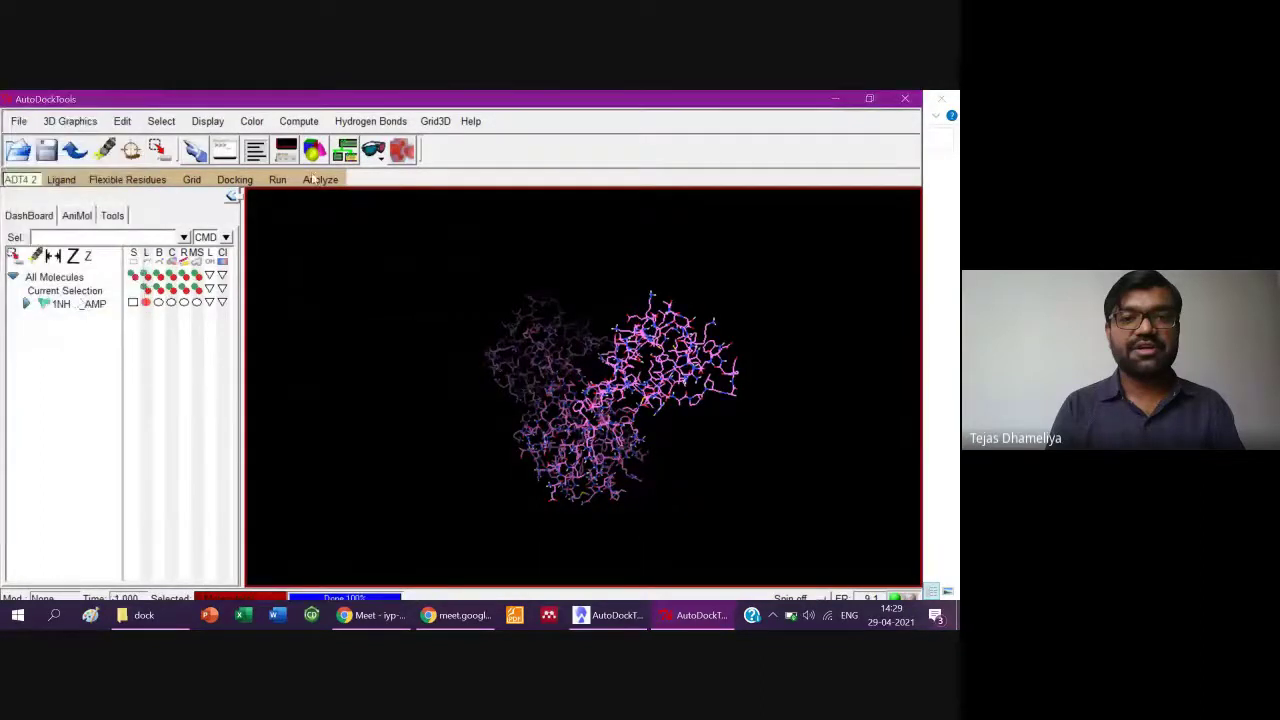
- Open AMP_out from the dock folder as the AutoDock Vina result, loaded as a single molecule with multiple conformations
click(320, 179)
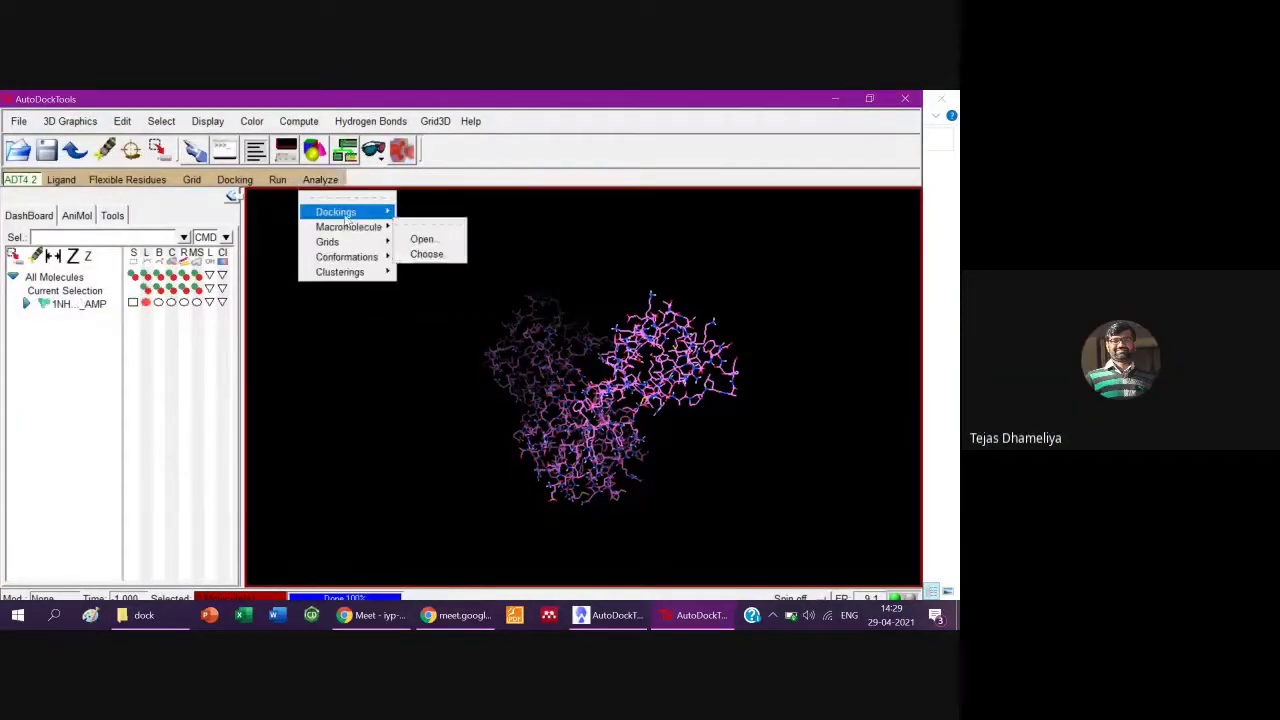
mouse_move(346, 218)
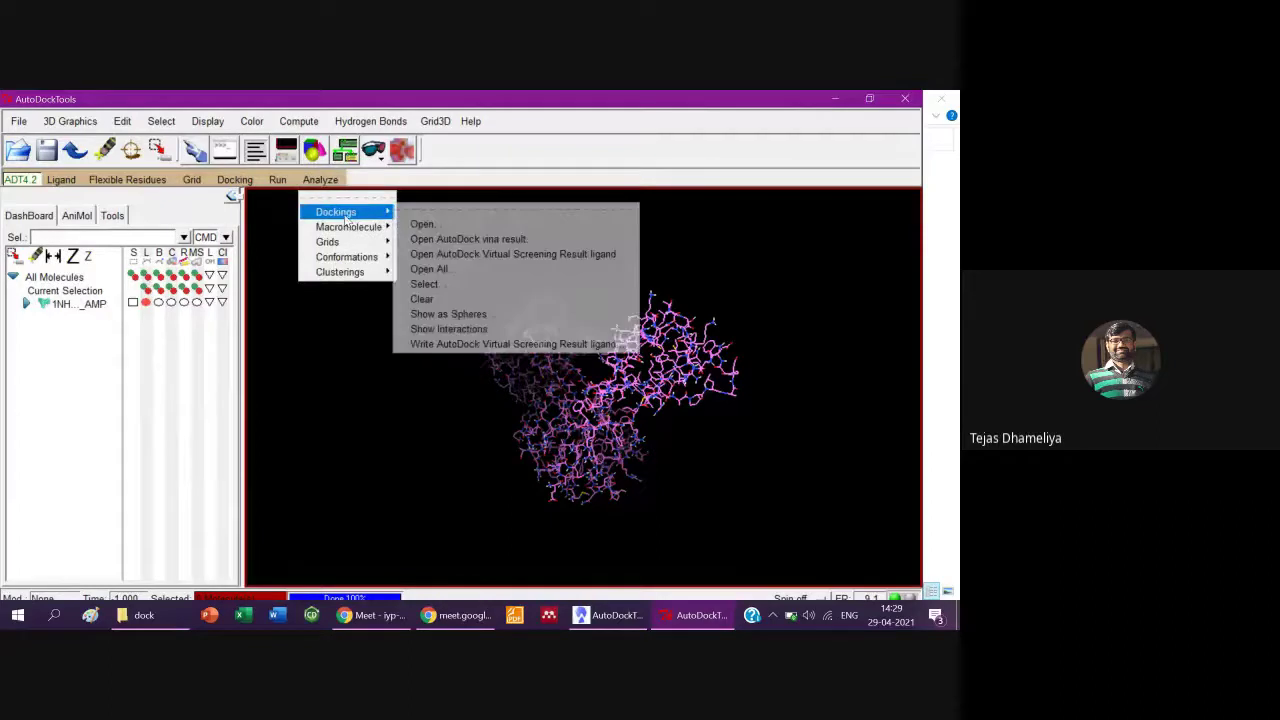
click(462, 240)
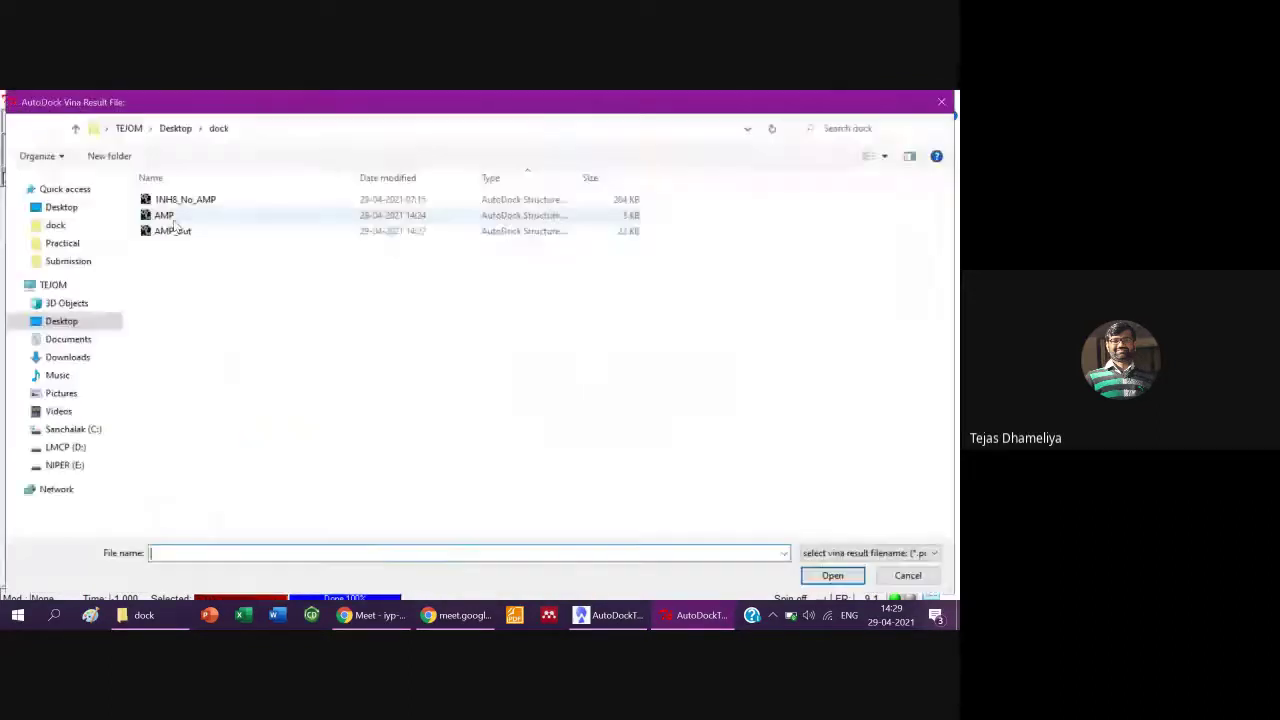
click(171, 232)
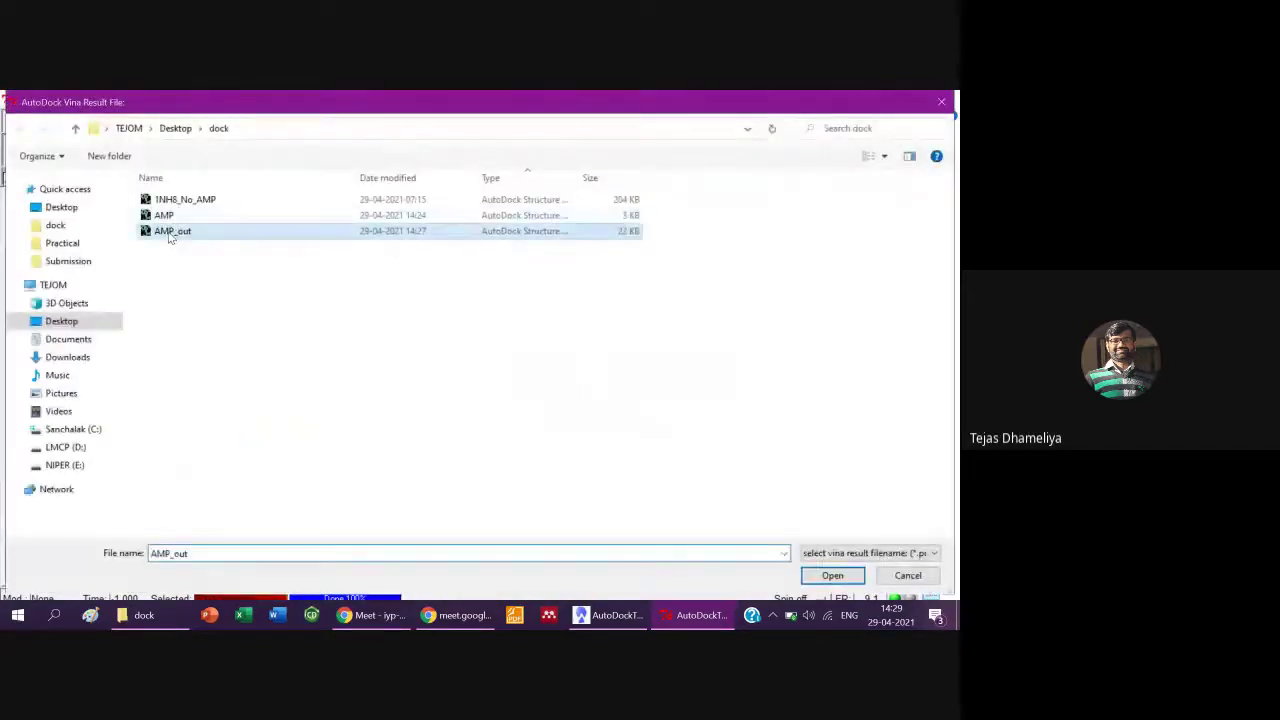
click(831, 577)
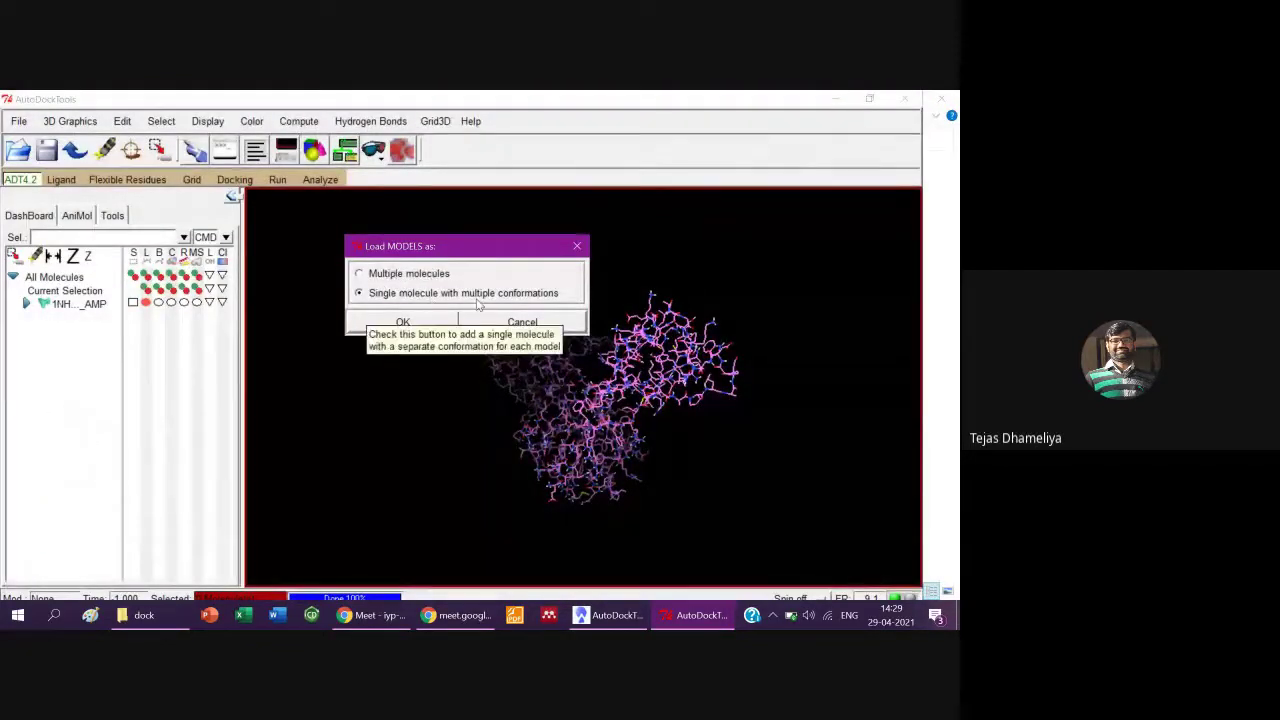
click(412, 325)
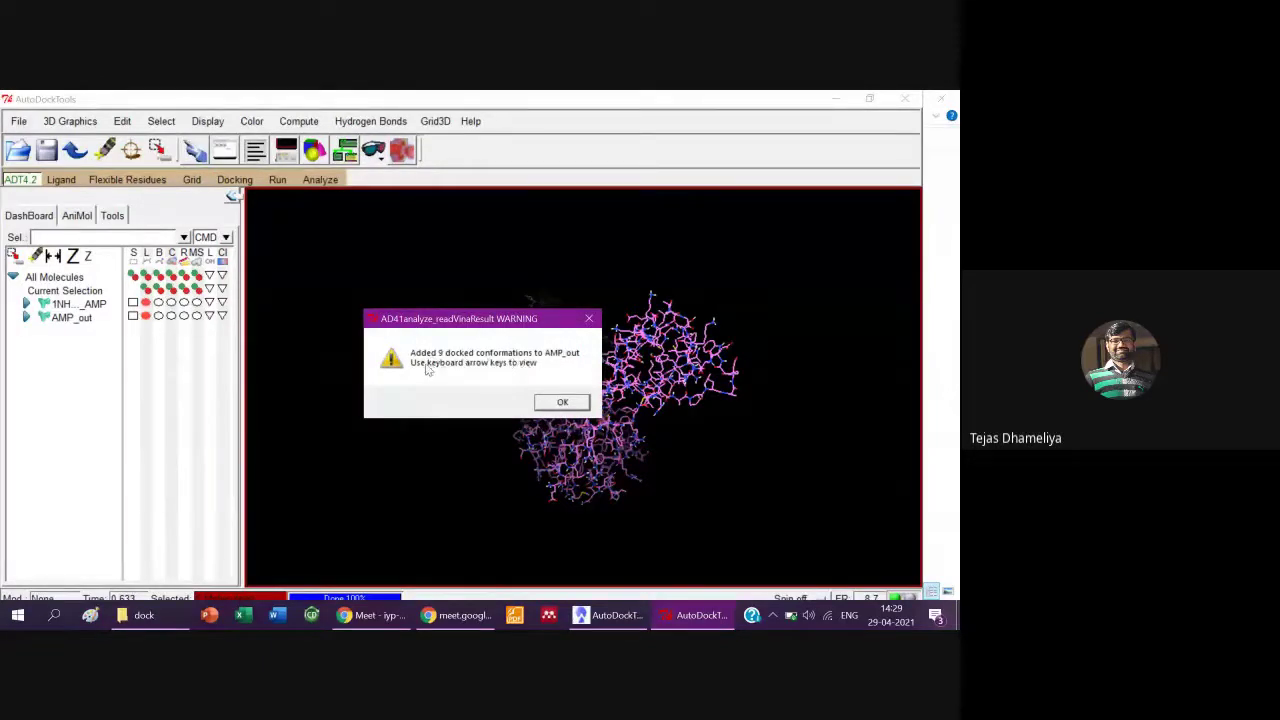
click(555, 401)
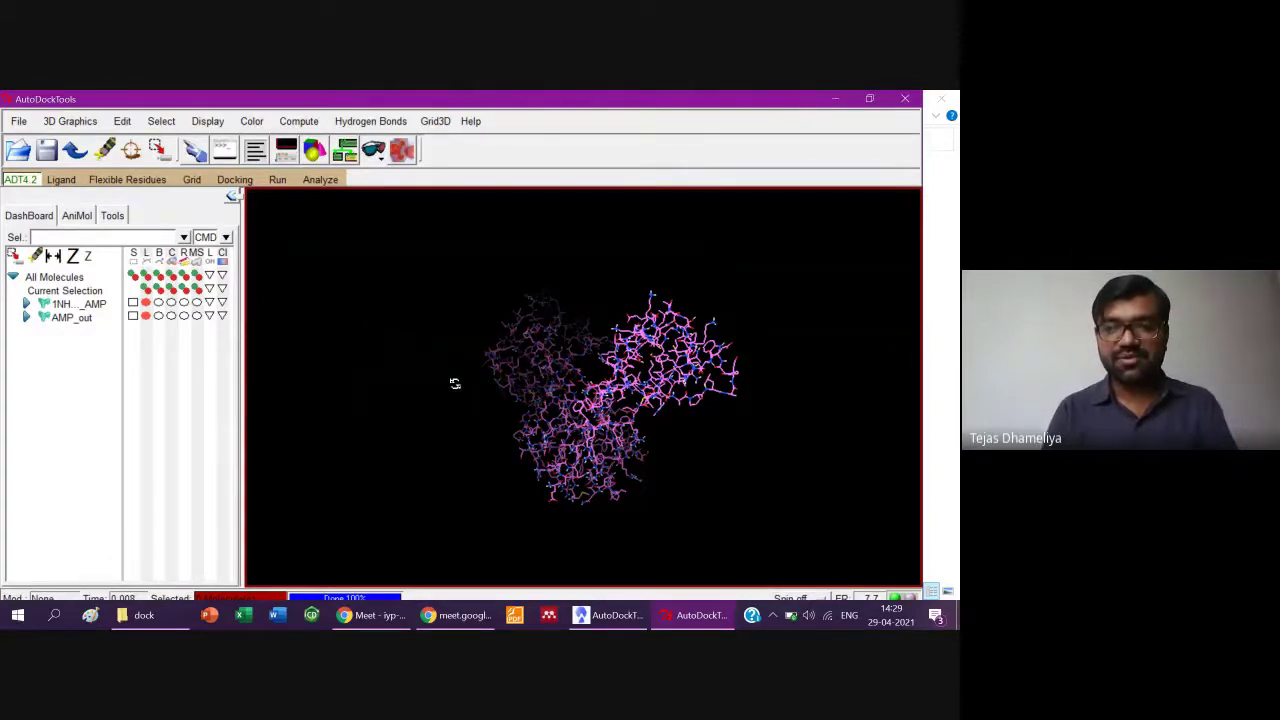
- Examine the docked AMP_out conformations around the receptor from several angles and compare them with the console's affinity table
drag(451, 380, 526, 408)
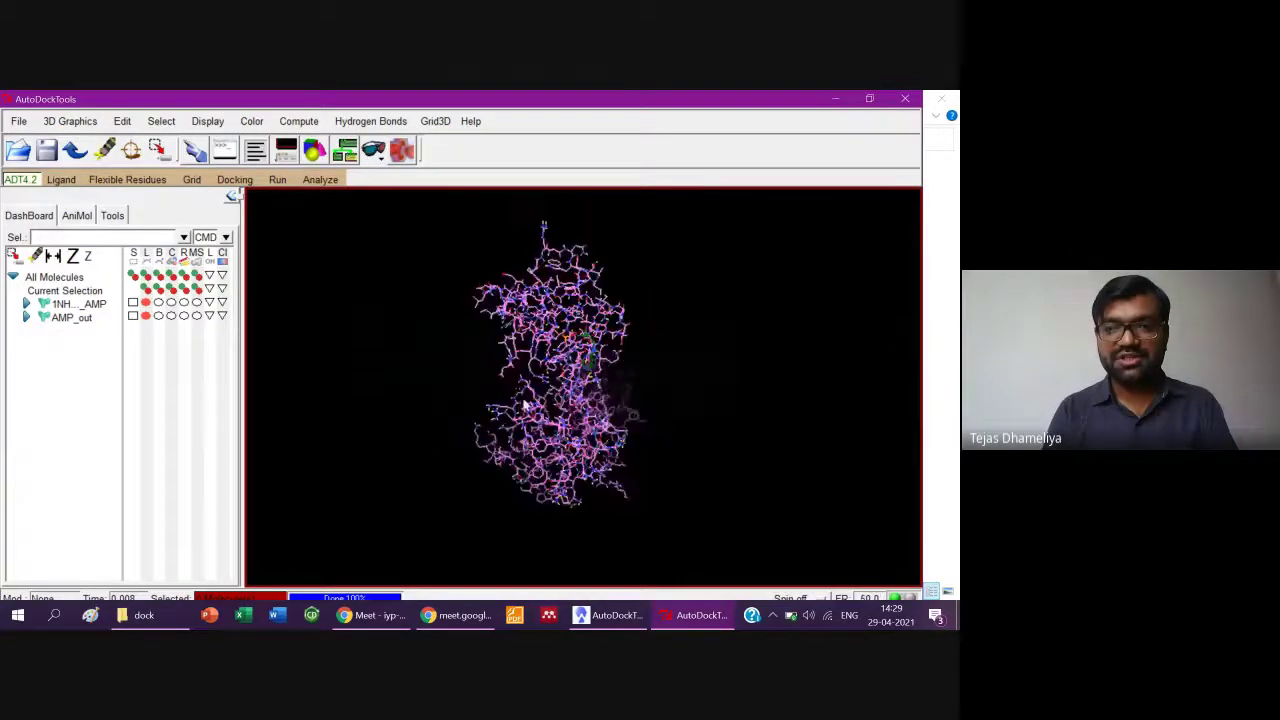
drag(434, 397, 688, 353)
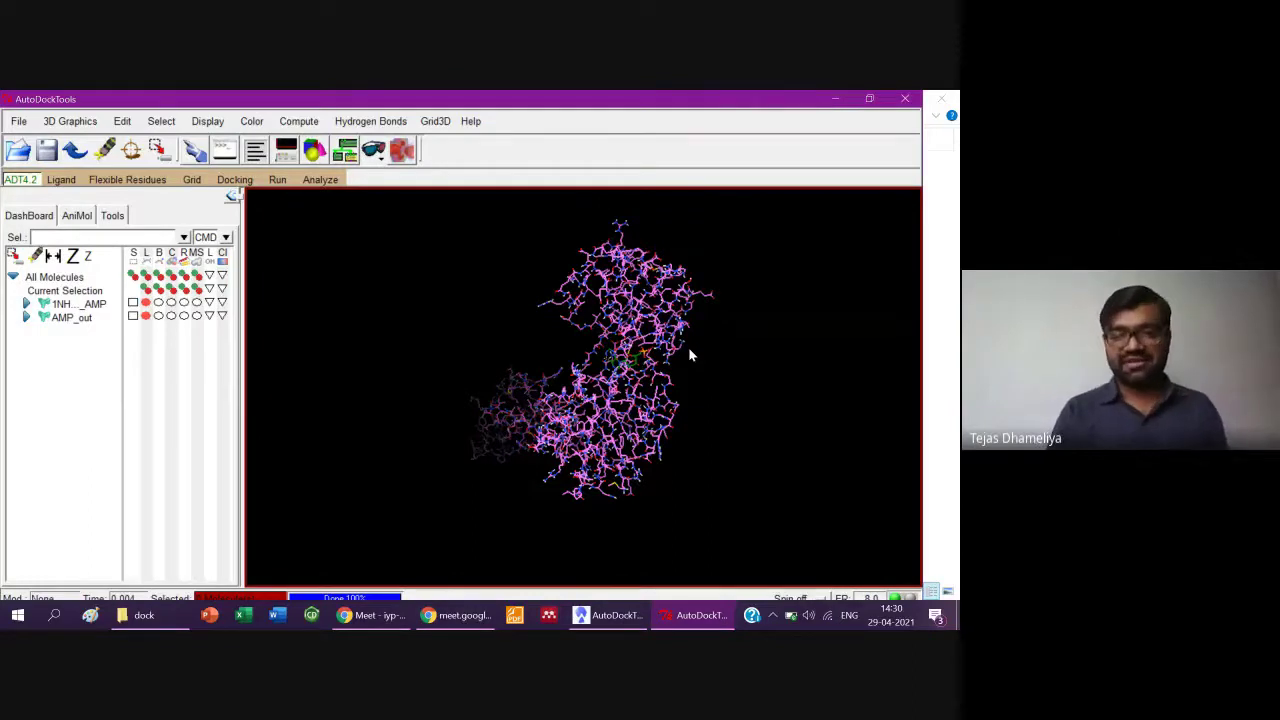
click(607, 615)
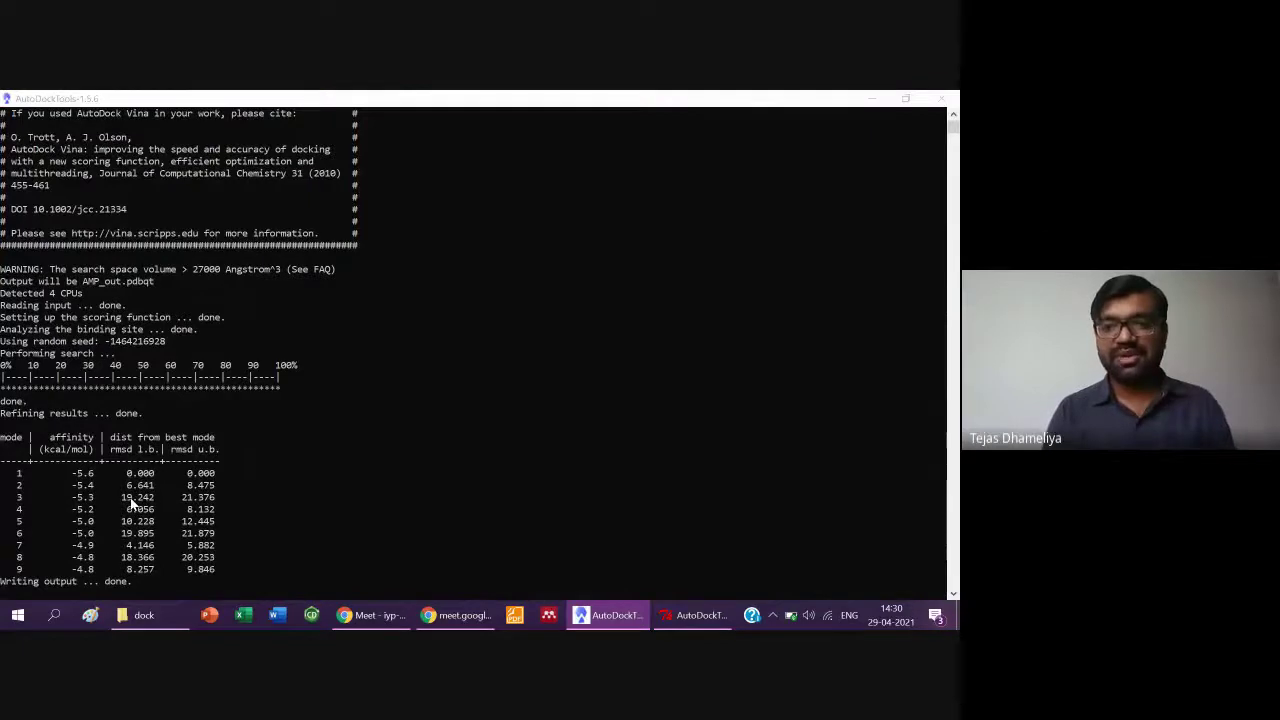
key(alt+Tab)
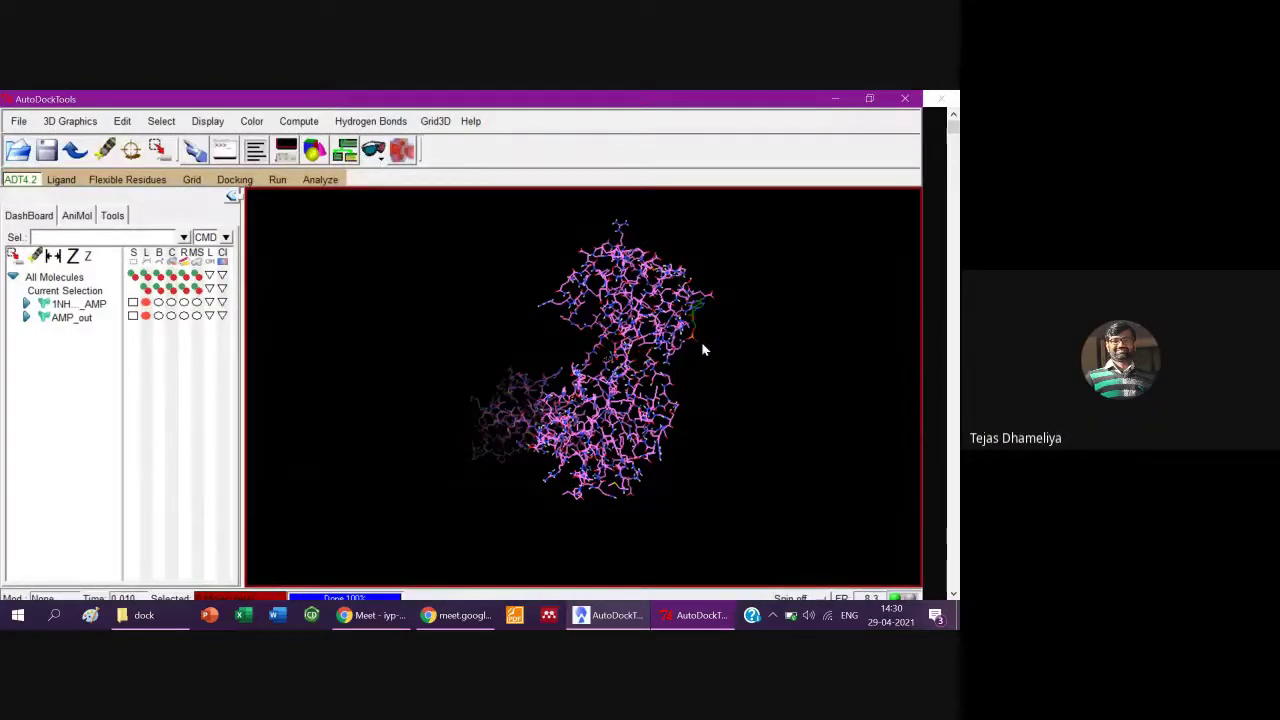
drag(523, 319, 568, 366)
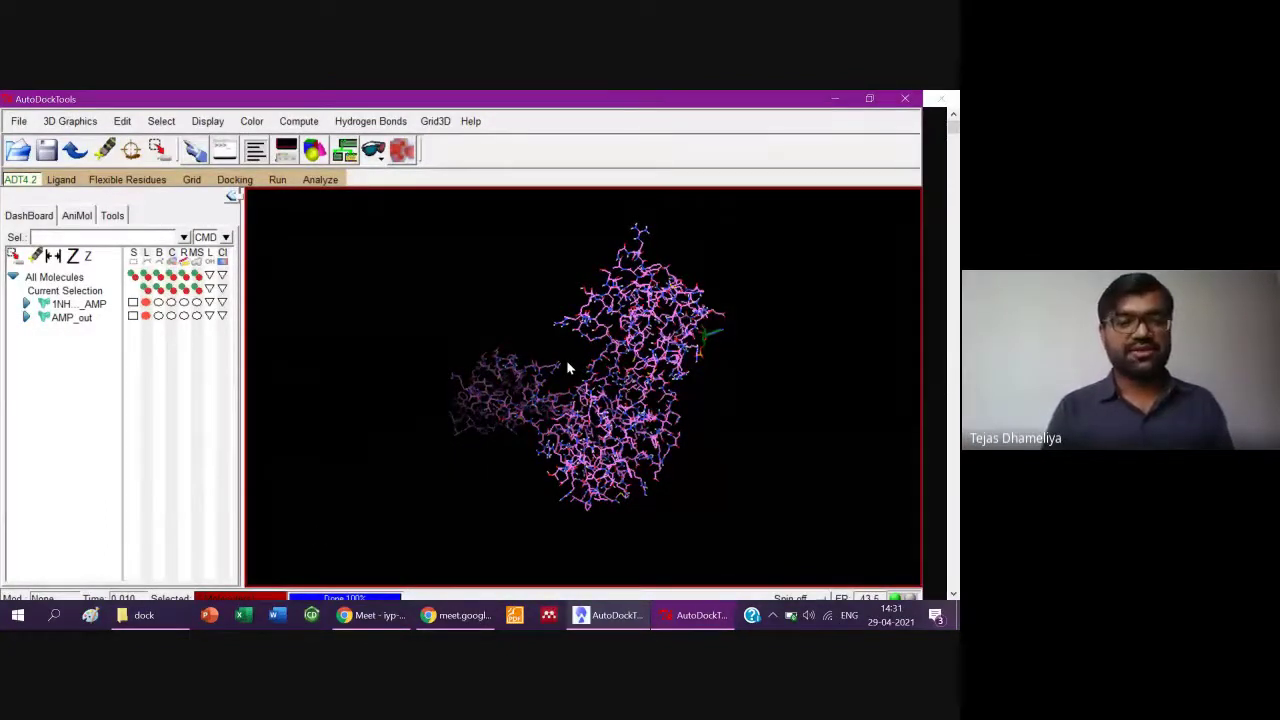
- Switch to the dock folder, review its docking files from 1NH8_No_AMP down to confi, and close the folder
click(152, 620)
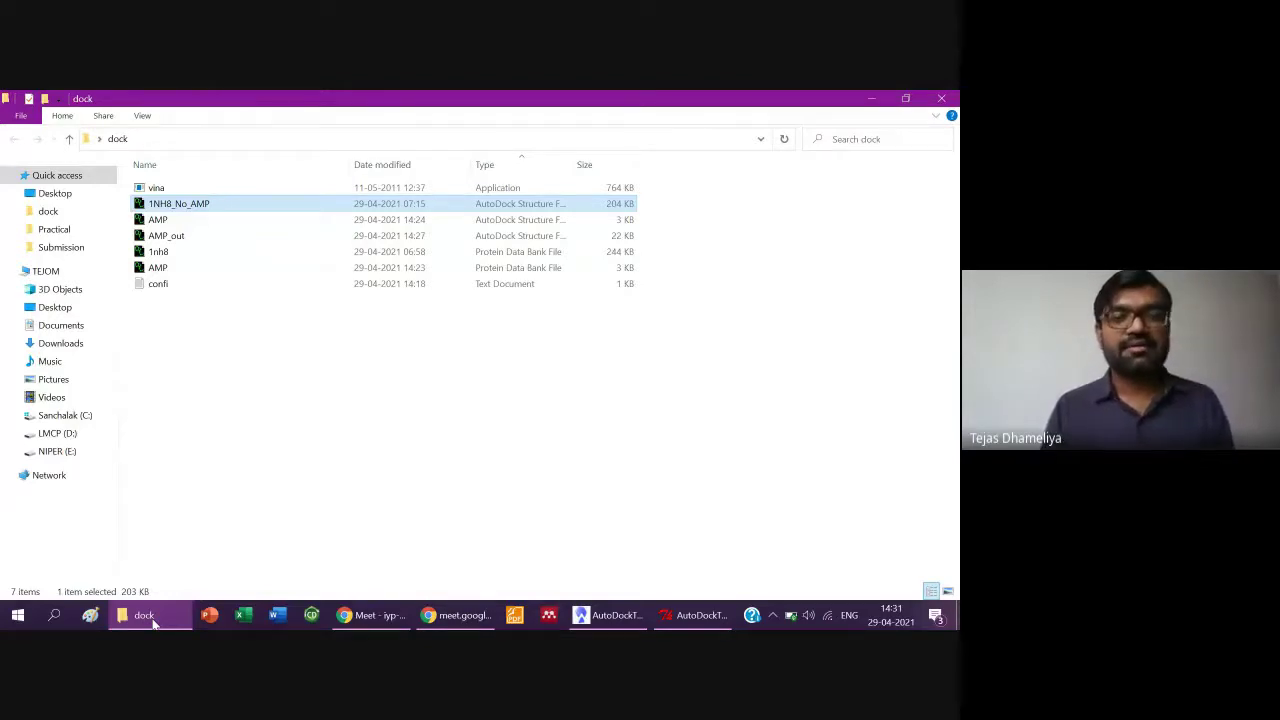
key(Down)
key(Down)
key(Down)
key(Down)
key(Down)
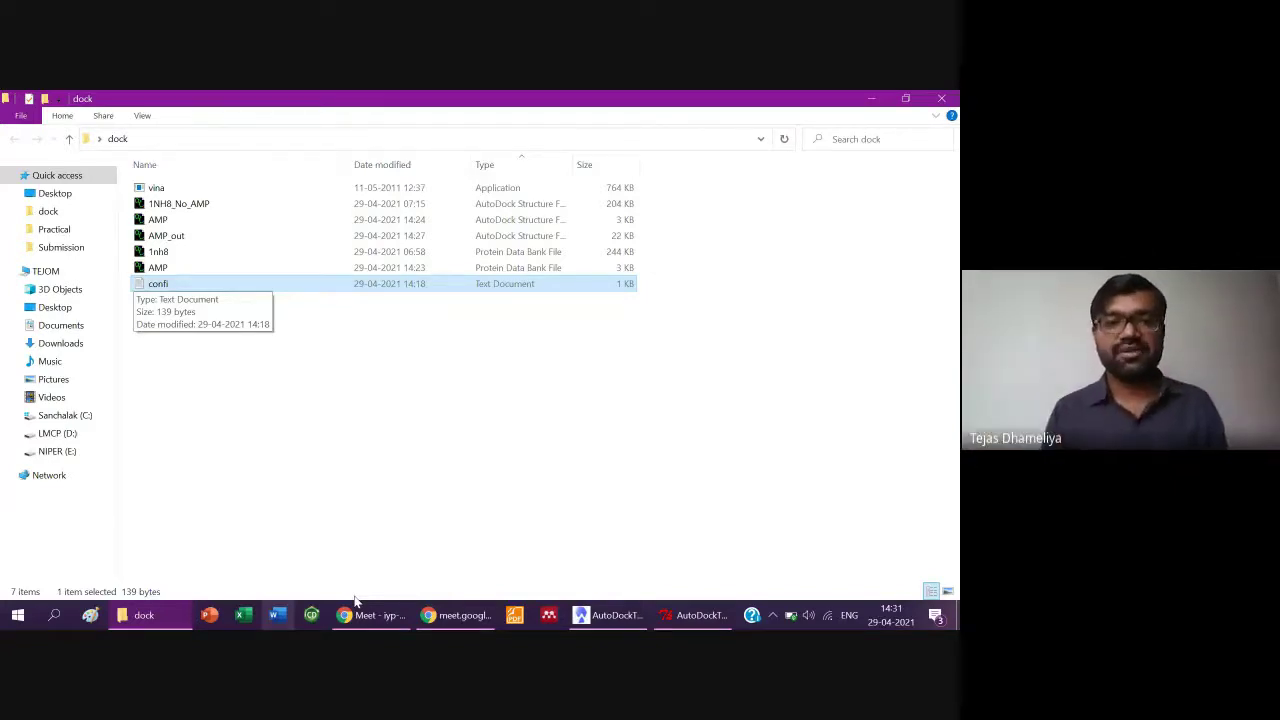
key(alt+F4)
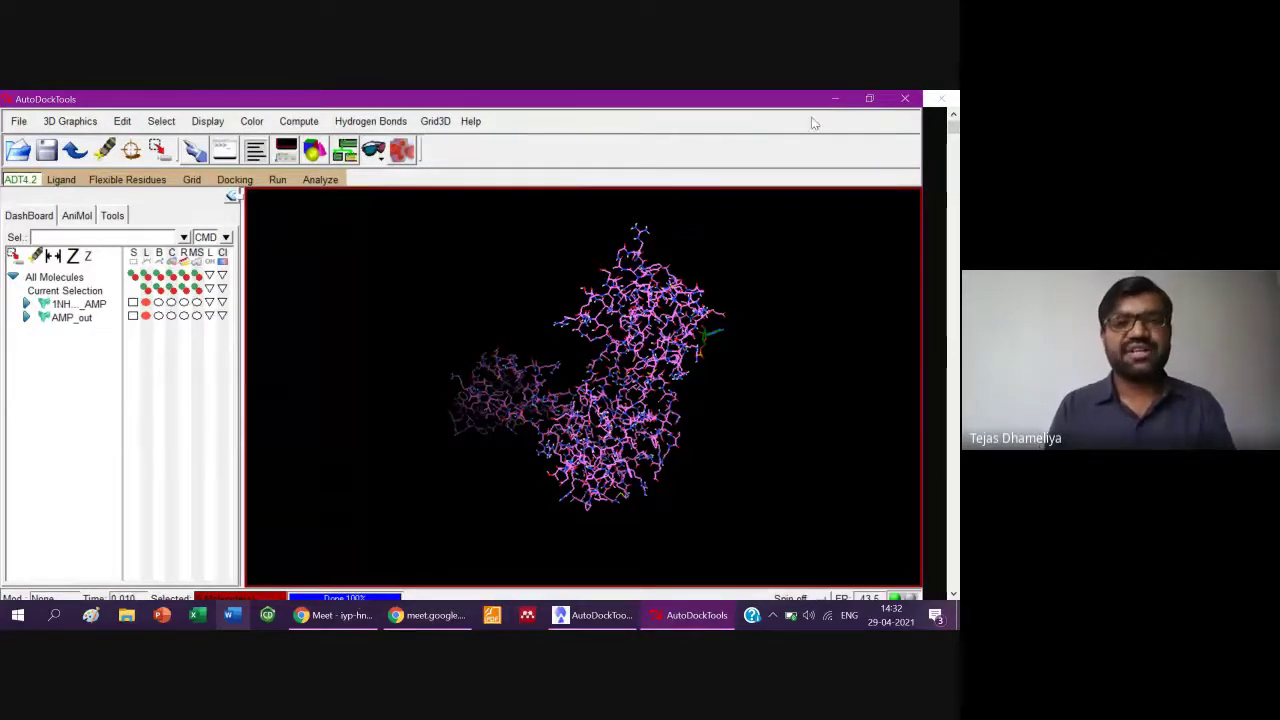
- Delete the AMP_out and 1NH8_No_AMP molecules from the AutoDockTools session and show the desktop
click(60, 317)
right_click(60, 317)
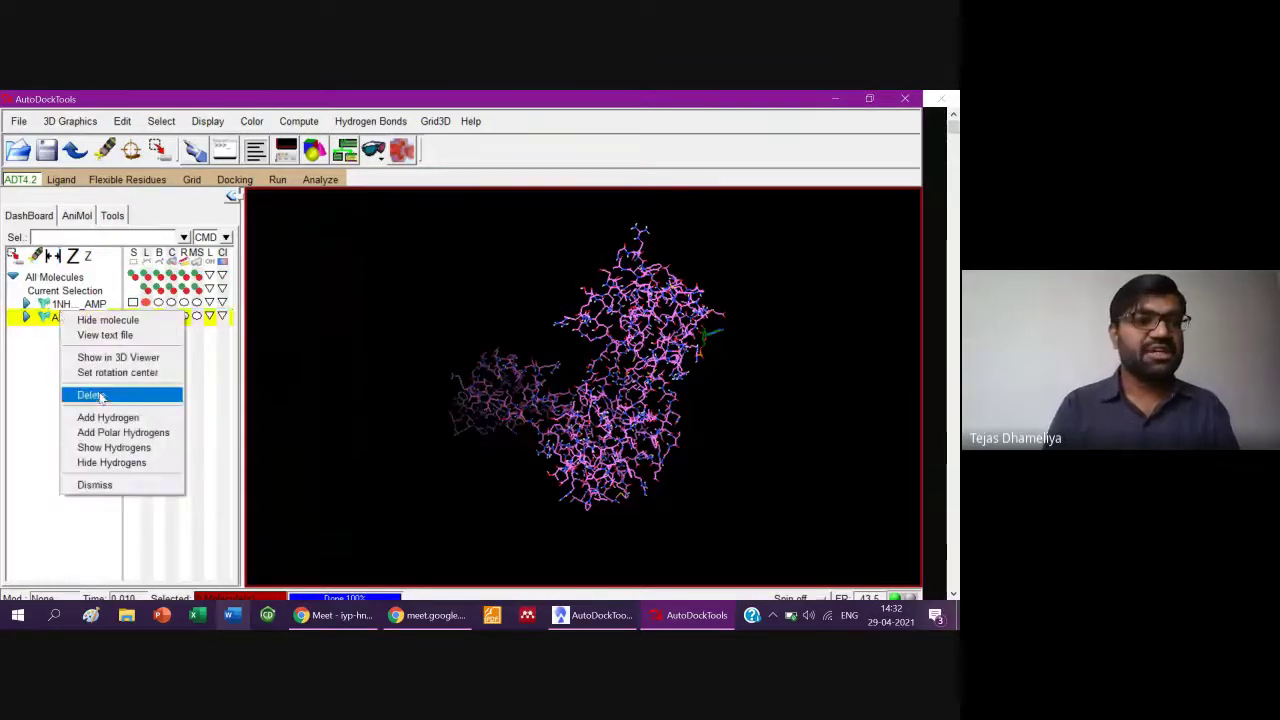
click(82, 394)
click(62, 304)
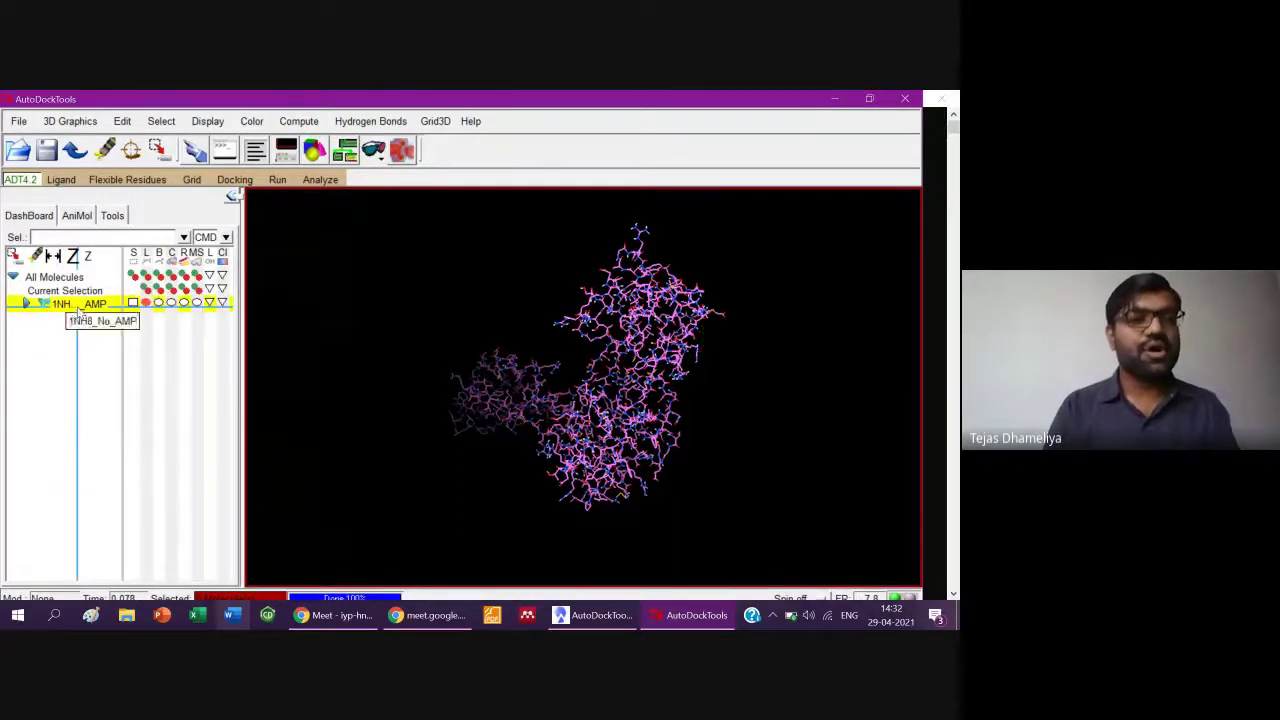
right_click(80, 305)
click(112, 392)
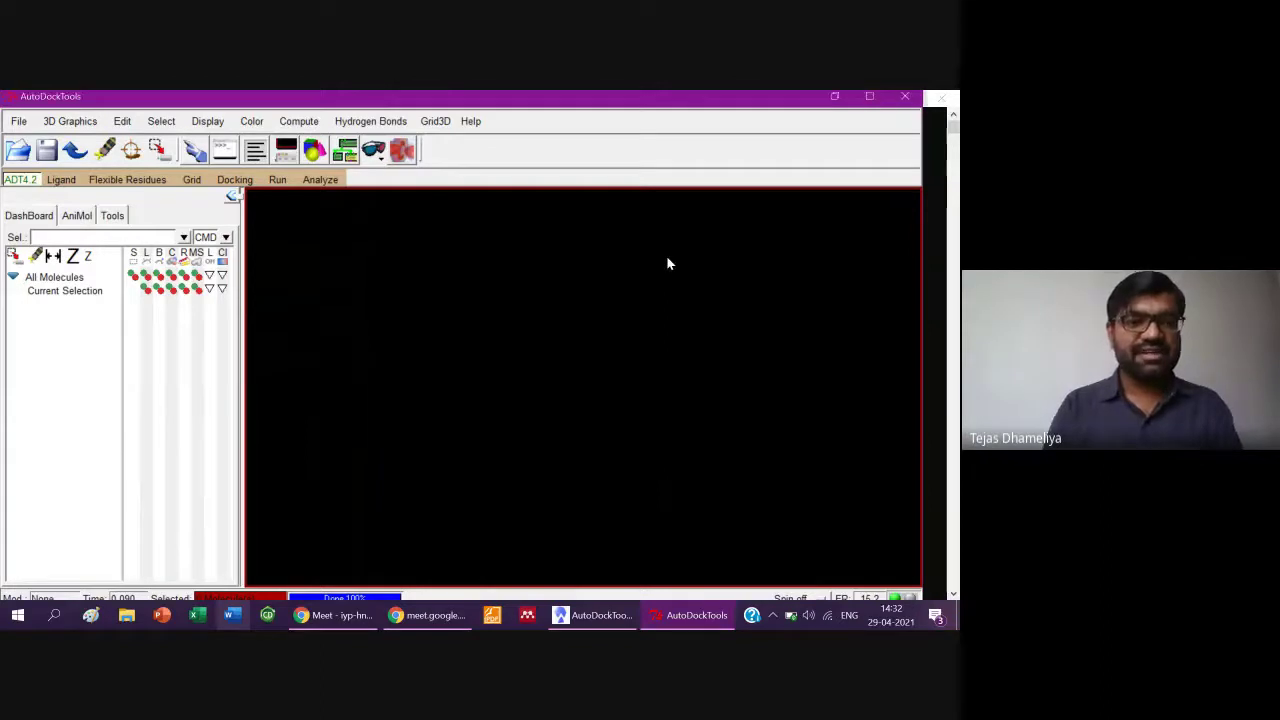
key(super+d)
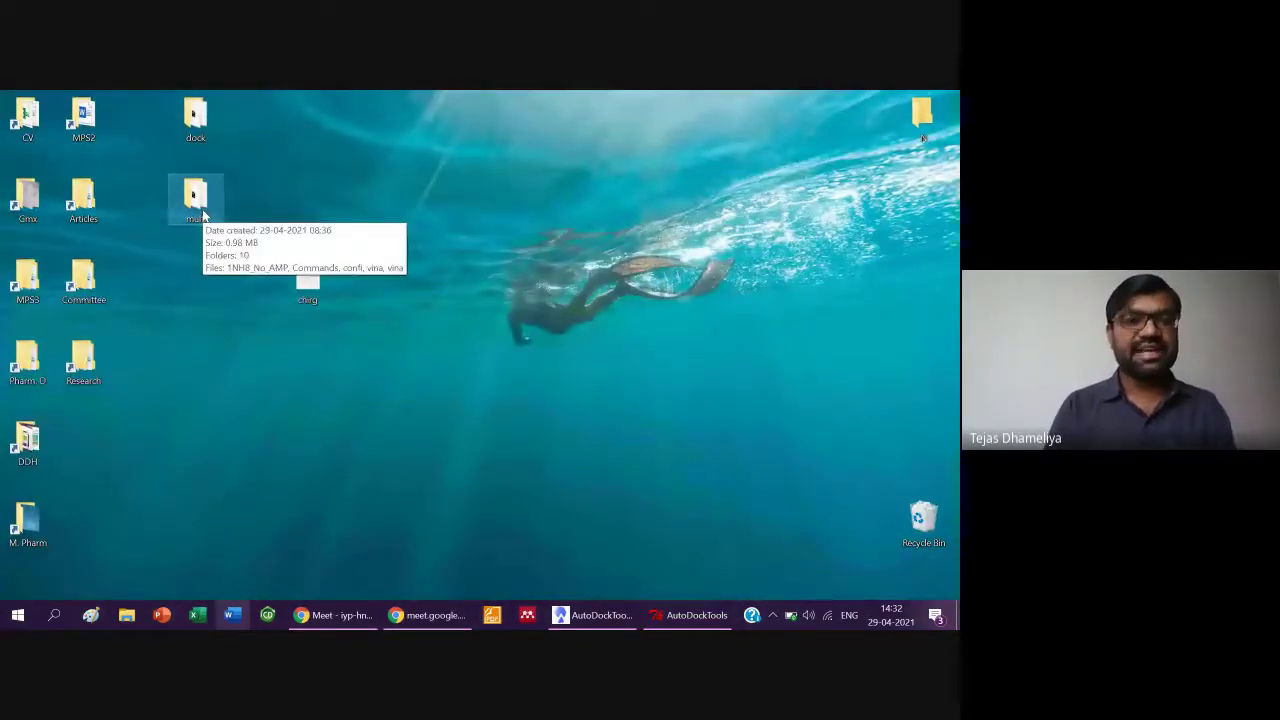
- Open the multi folder from the desktop and close the AutoDockTools session
double_click(200, 213)
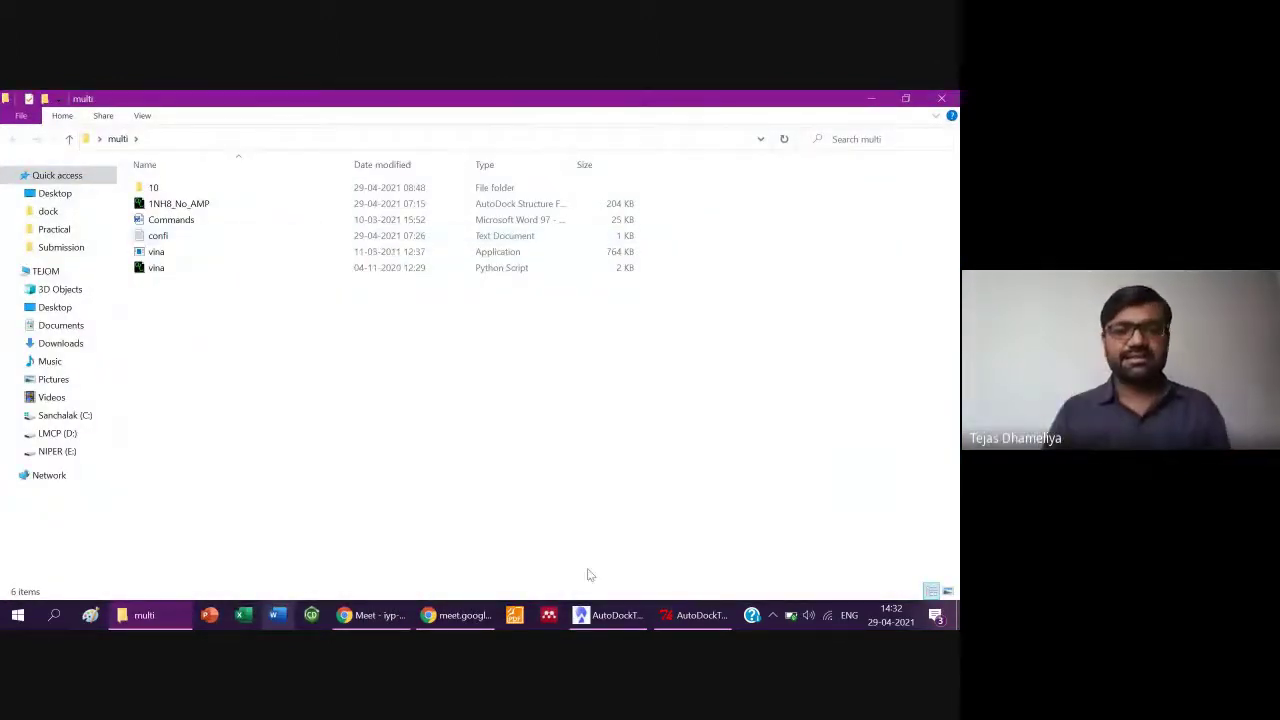
click(668, 615)
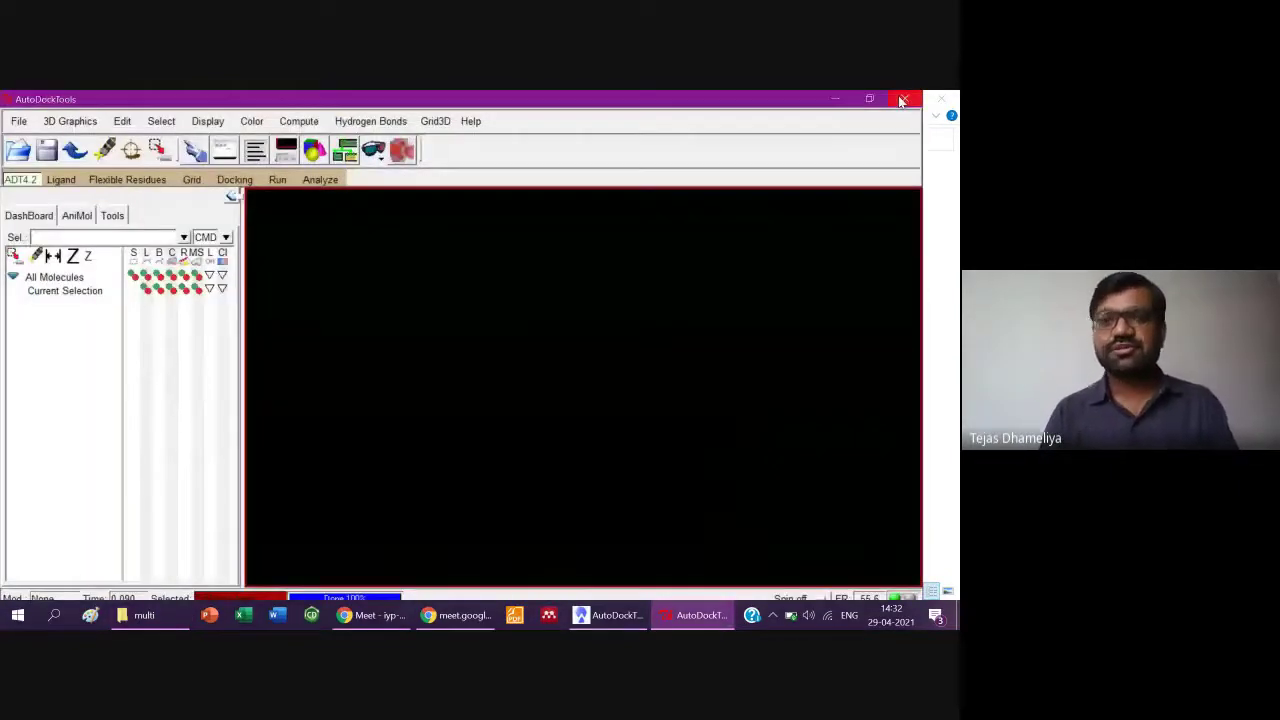
click(901, 101)
key(Escape)
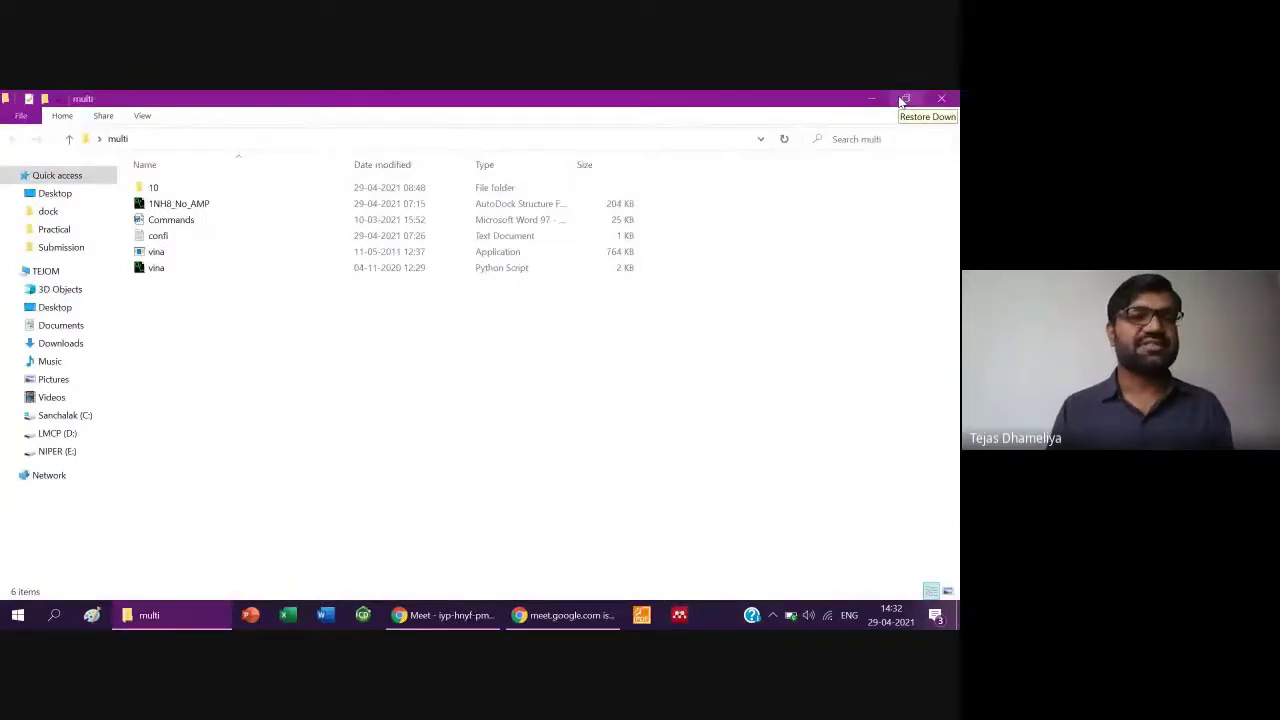
- Search Windows for cmd, open Command Prompt and maximize its window
click(18, 615)
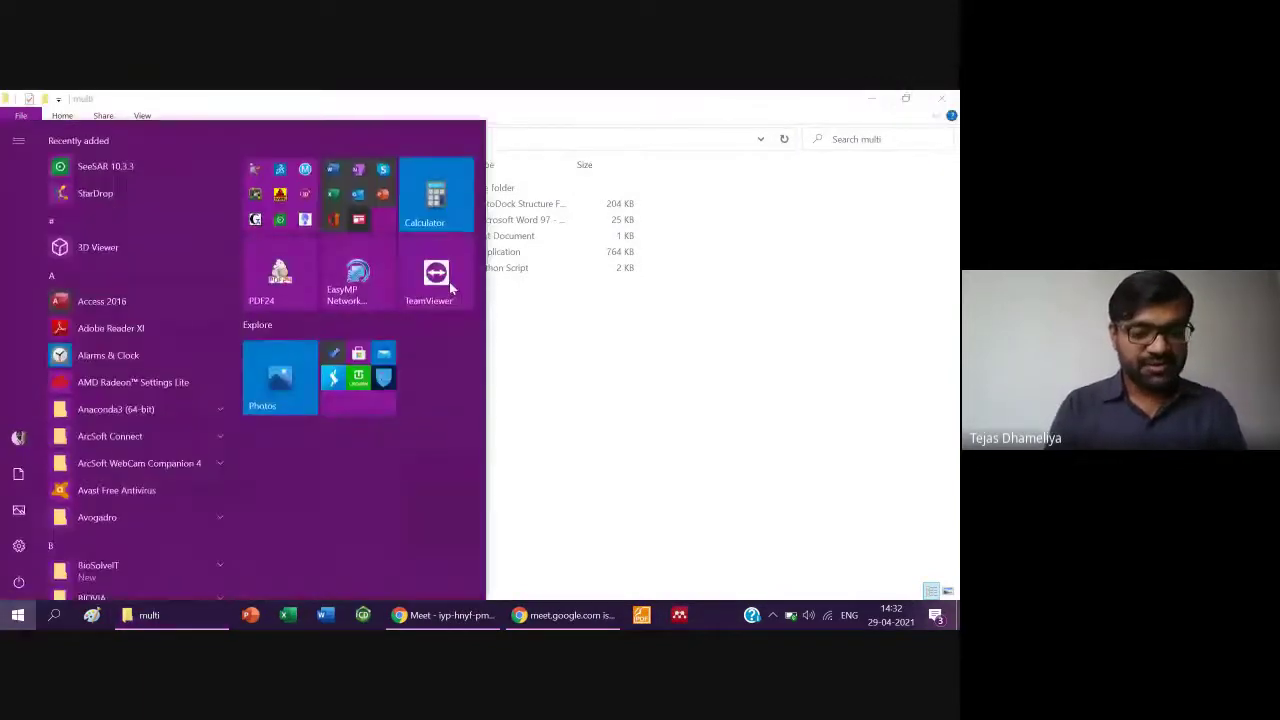
click(54, 615)
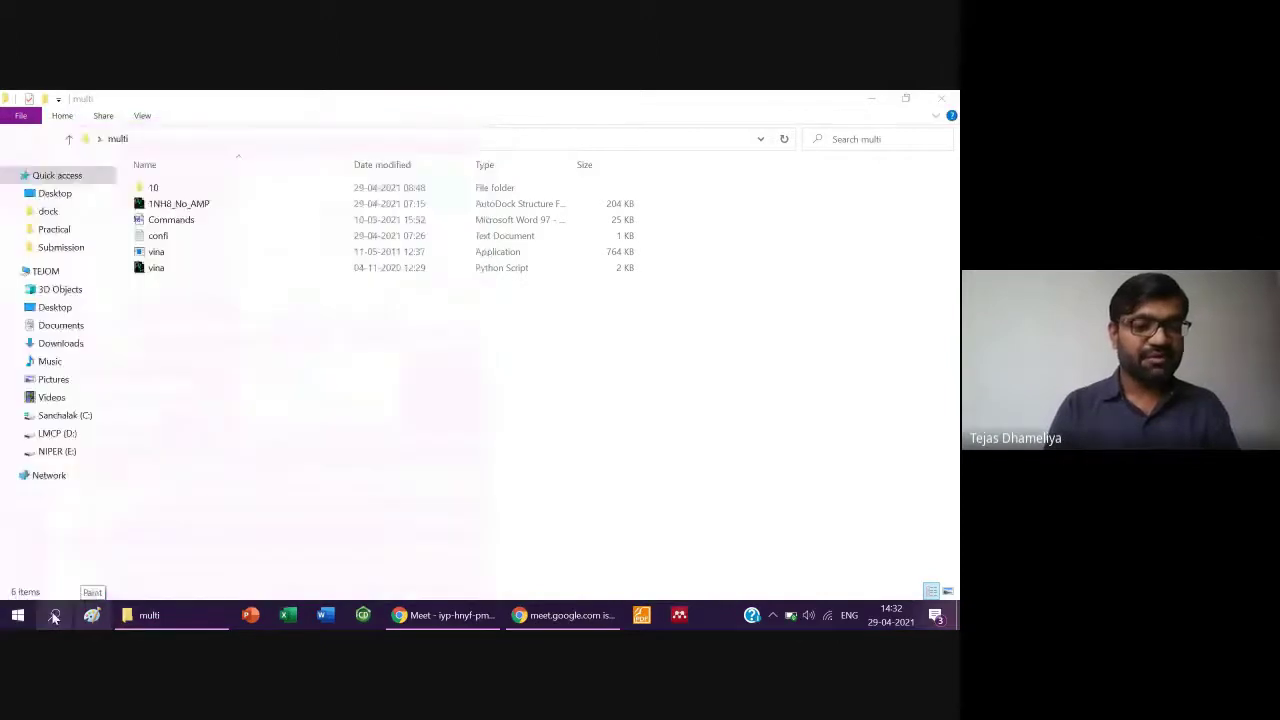
text(cmd)
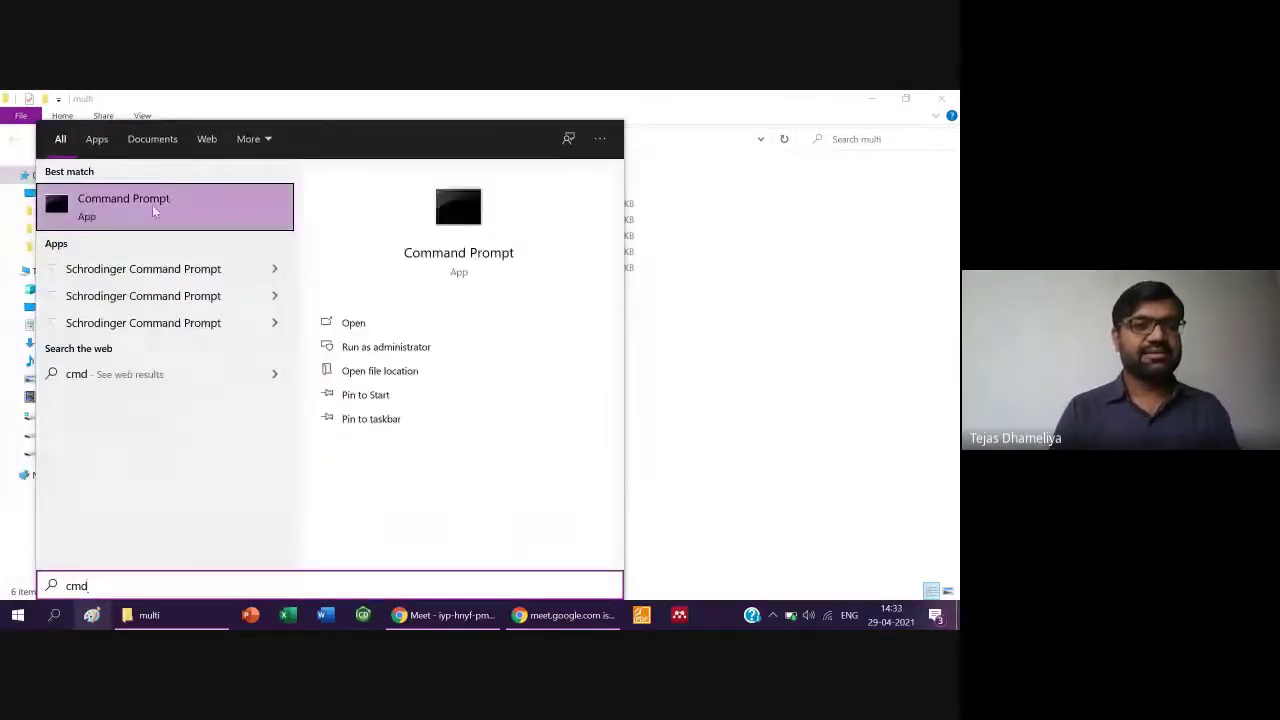
click(153, 210)
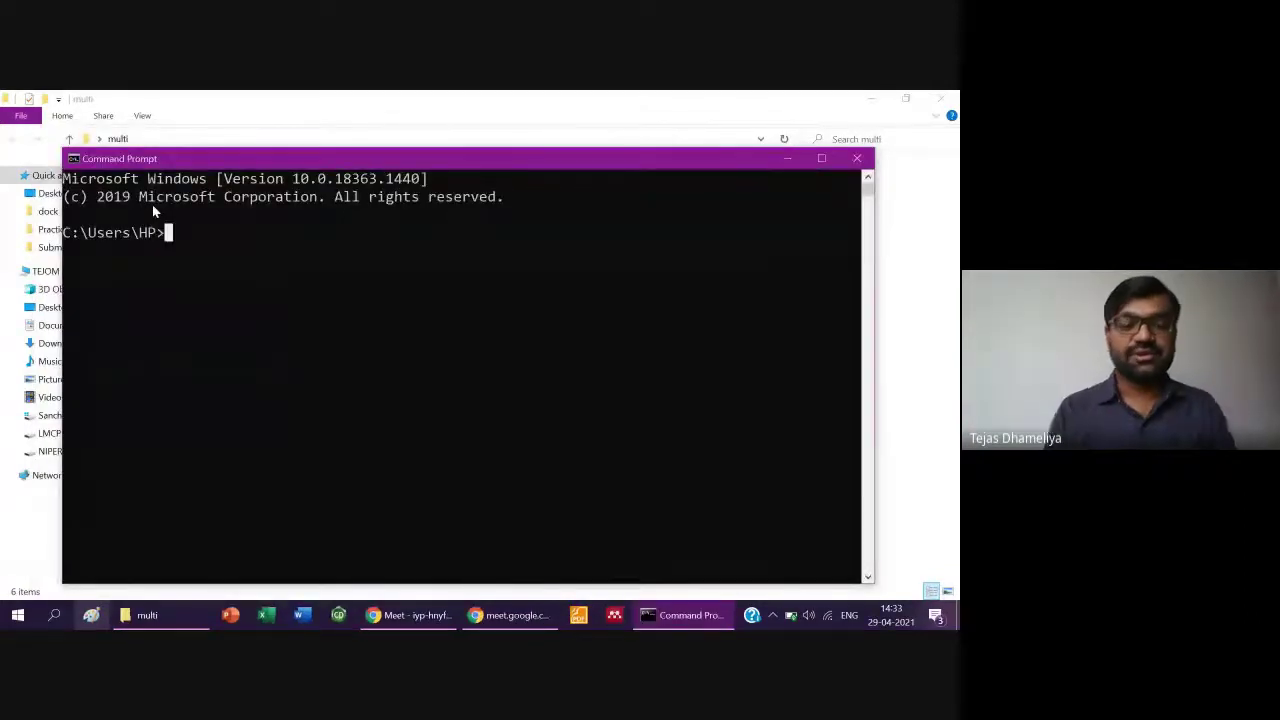
click(819, 159)
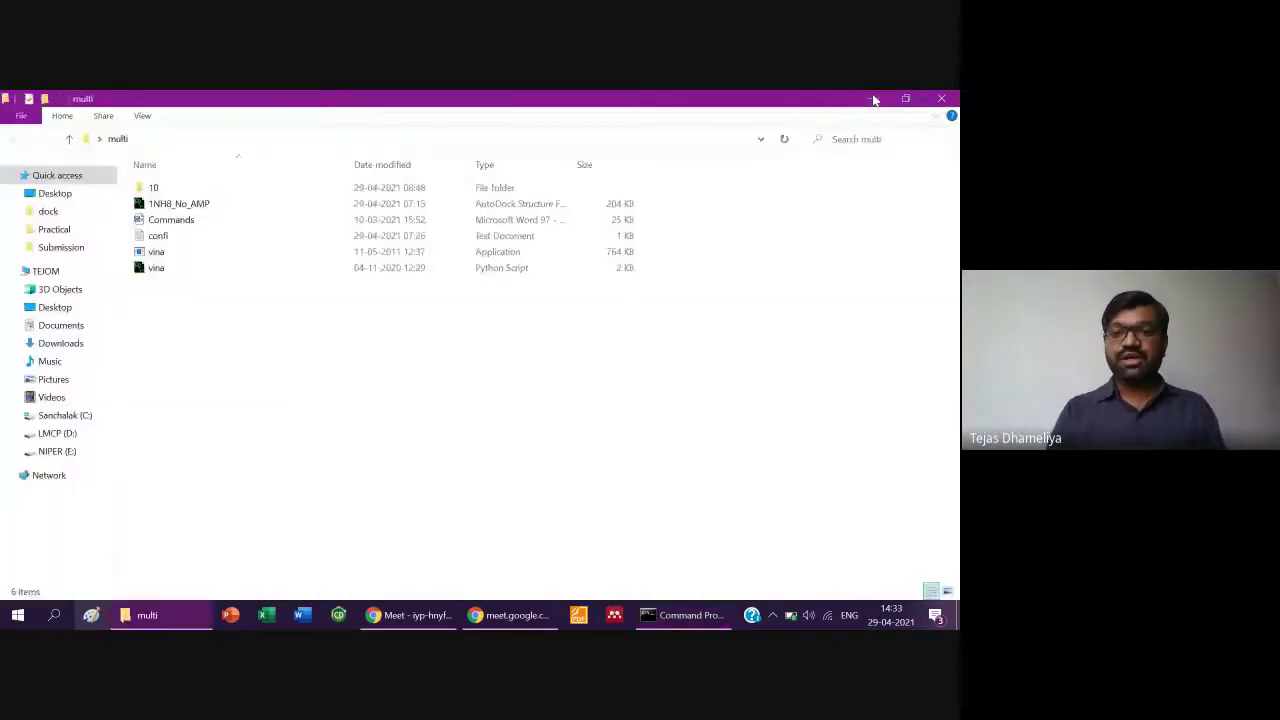
- Review the docking files in the multi folder and the SDF ligands mol1 to mol10 in its subfolder 10
click(873, 98)
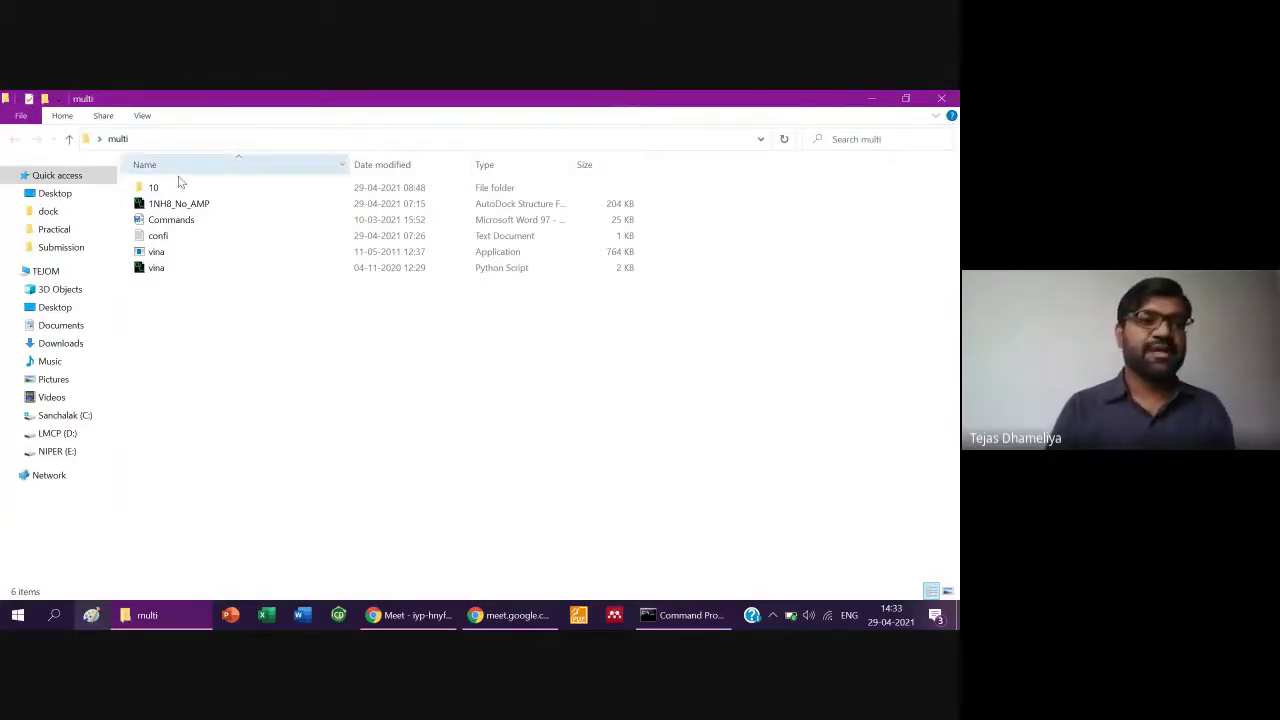
click(156, 252)
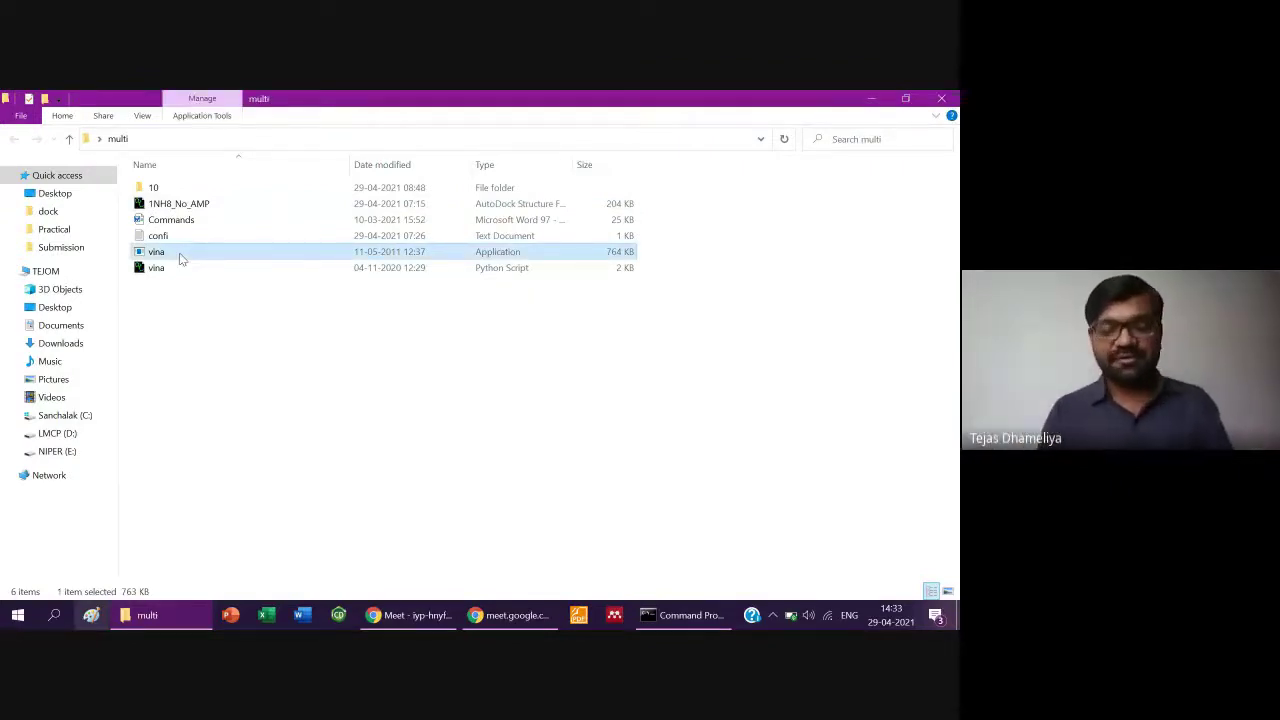
key(Up)
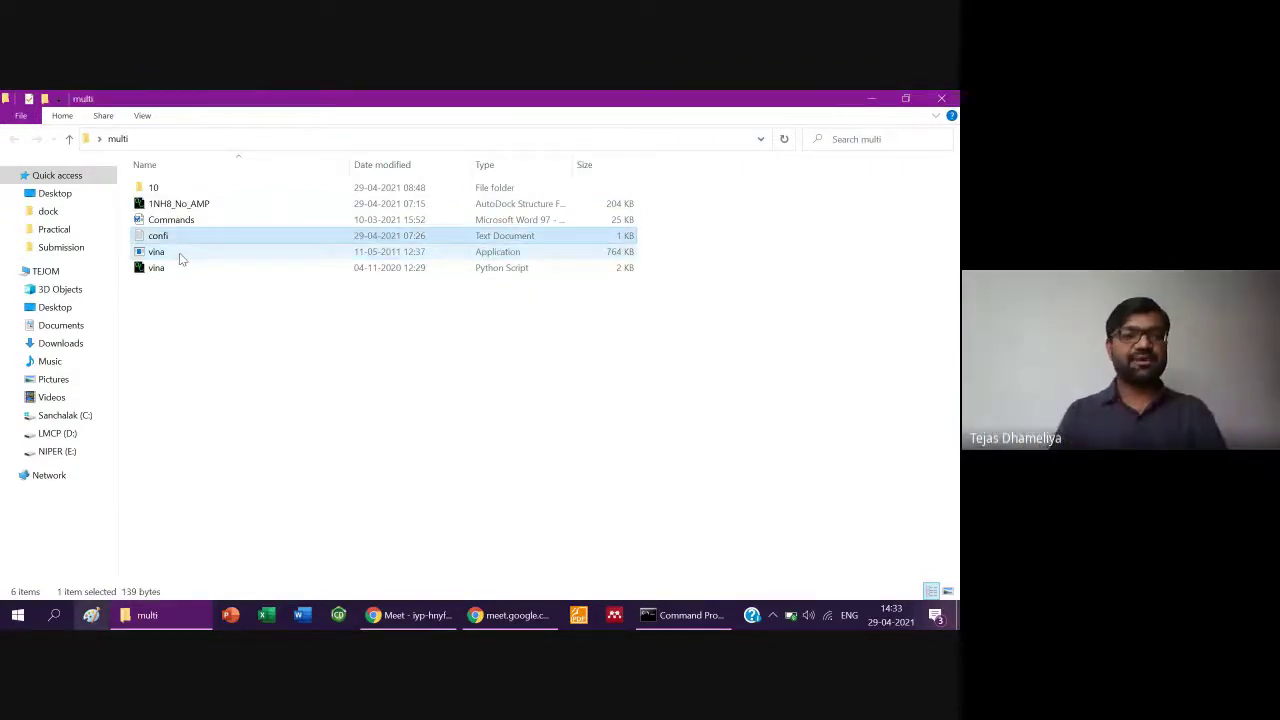
key(Up)
key(Up)
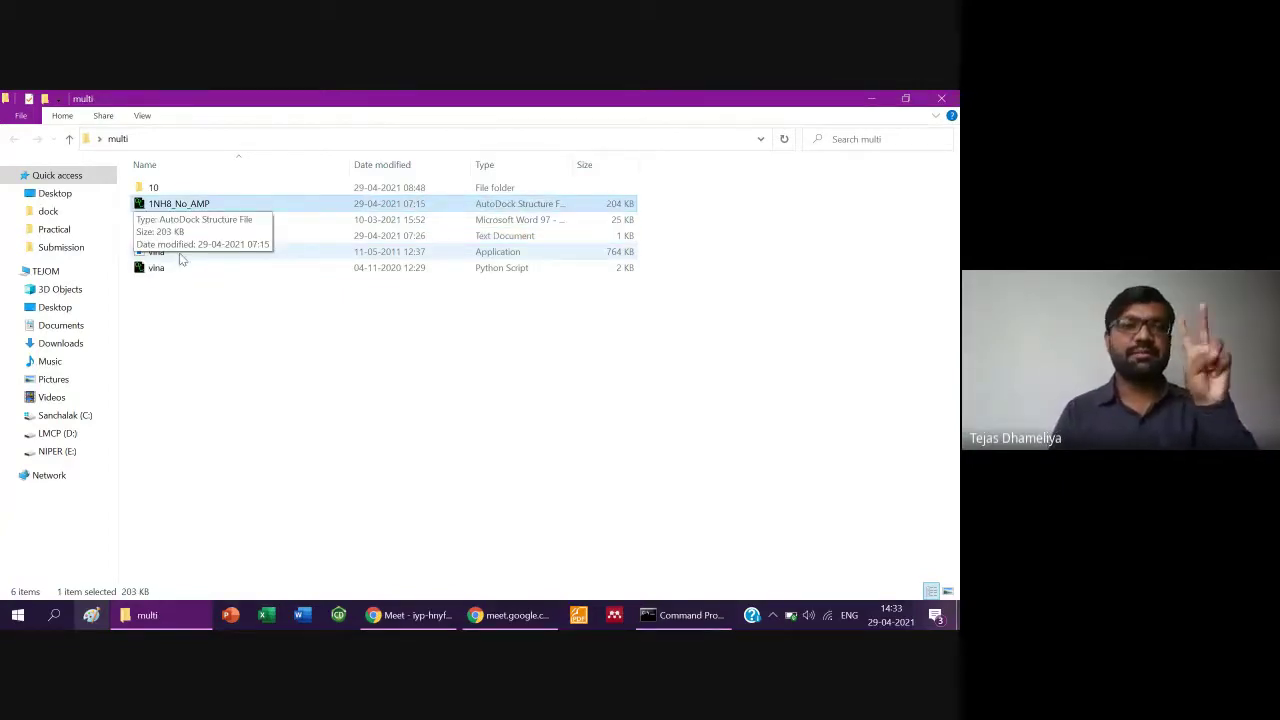
key(Up)
key(Return)
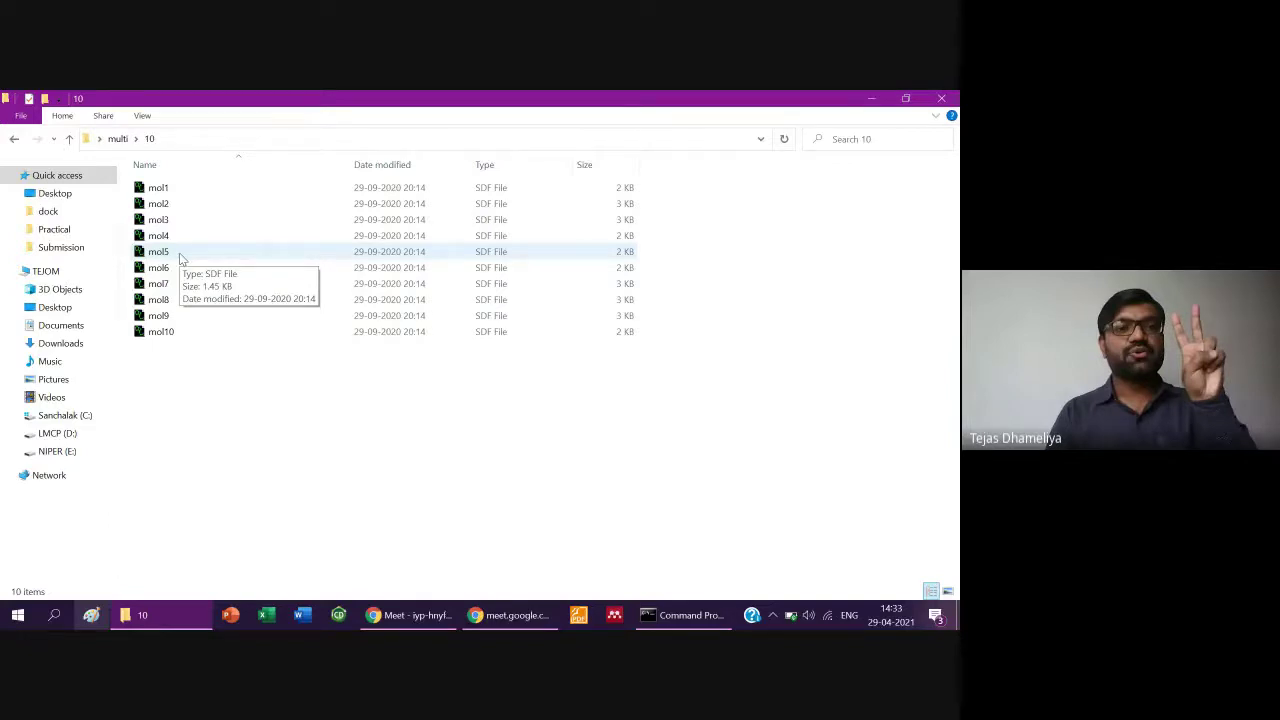
click(161, 191)
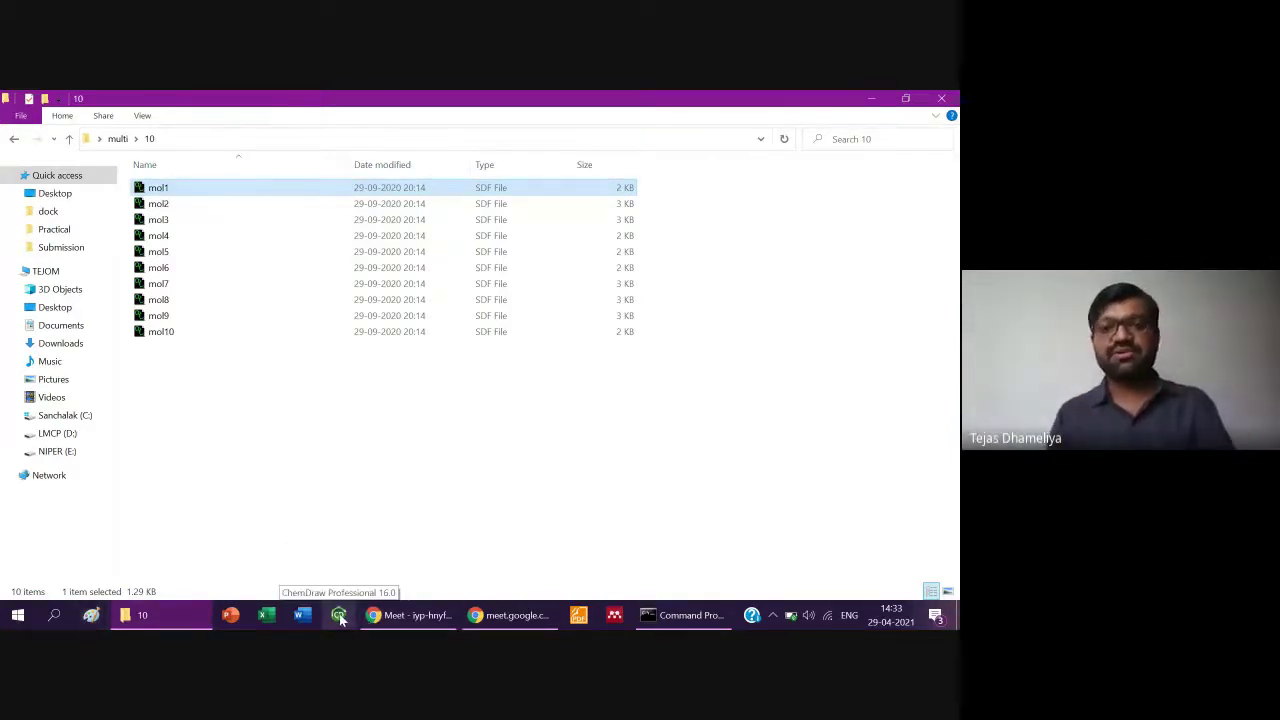
key(ctrl+a)
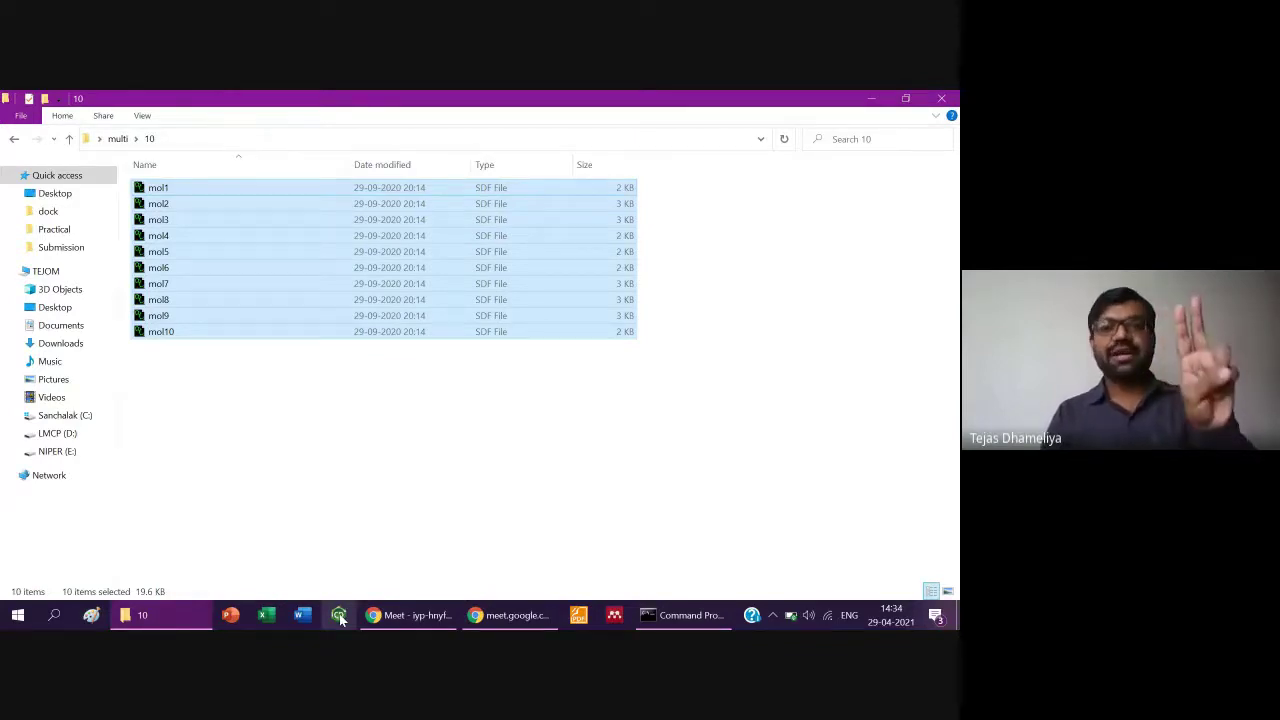
key(F5)
key(alt+Left)
- Open the confi file in the multi folder, delete its ligand = AMP.pdbqt line, and save and close it
key(Down)
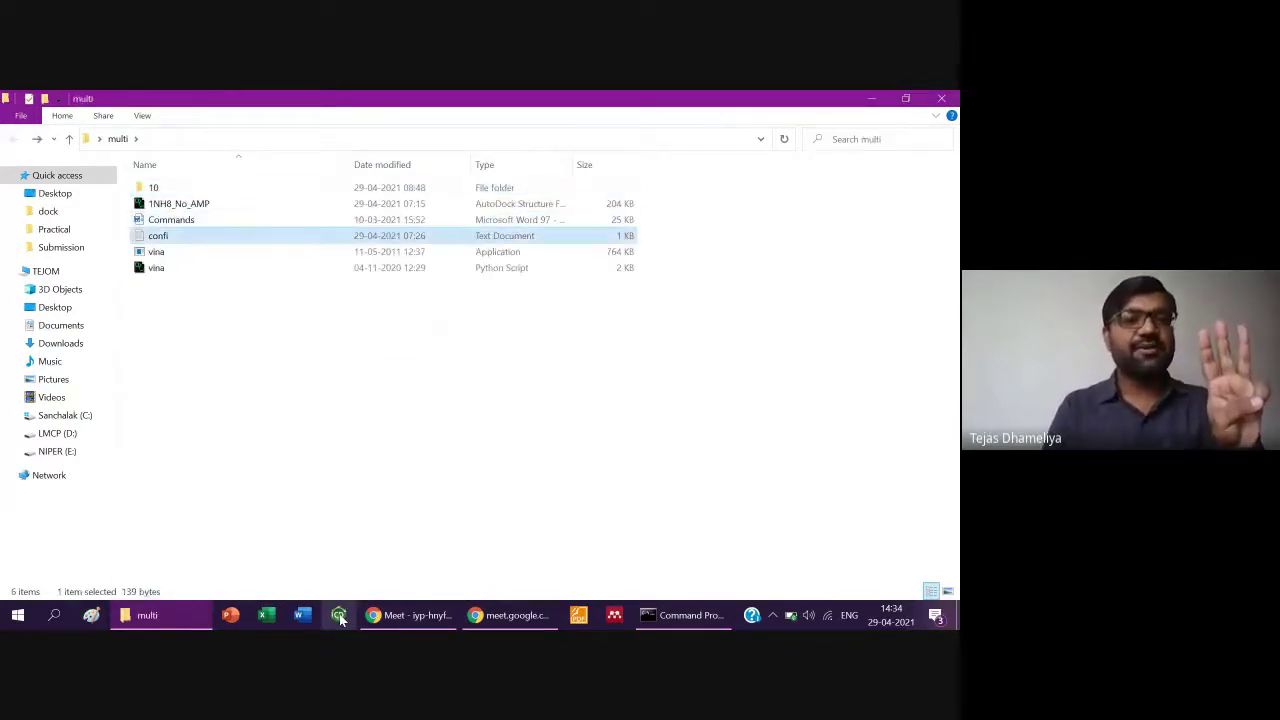
click(339, 616)
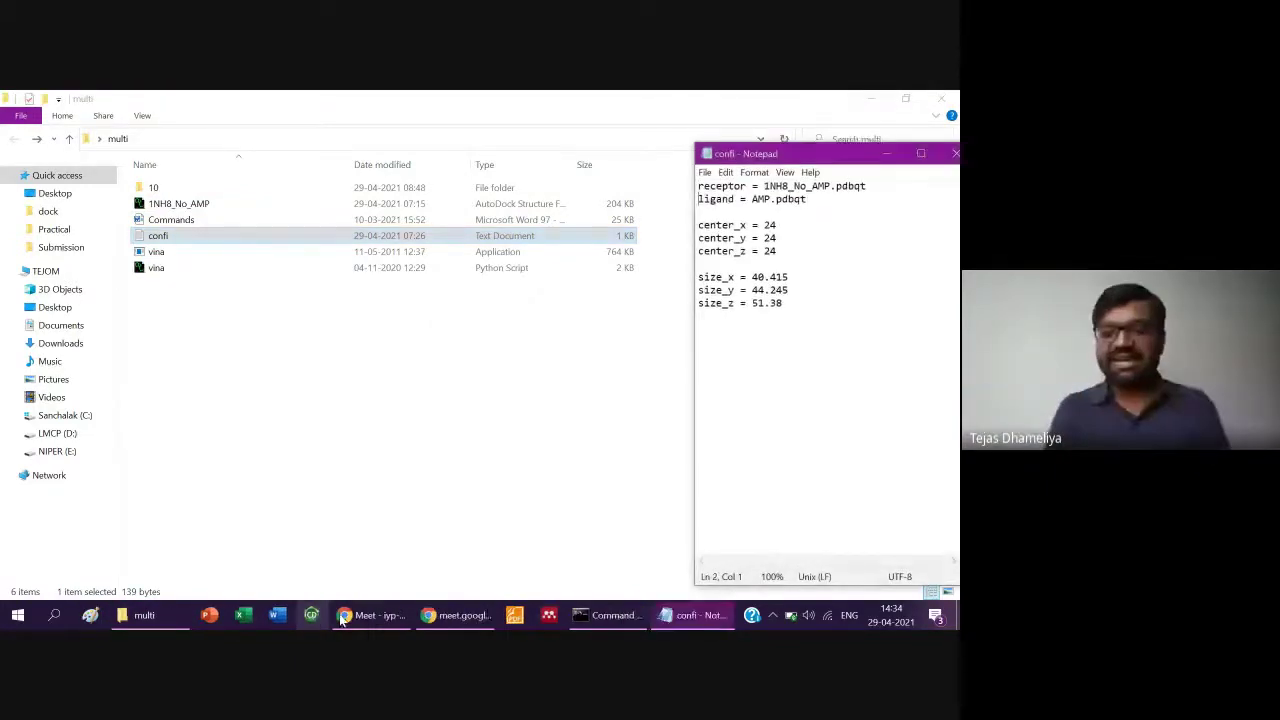
key(Down)
key(shift+End)
key(Delete)
key(BackSpace)
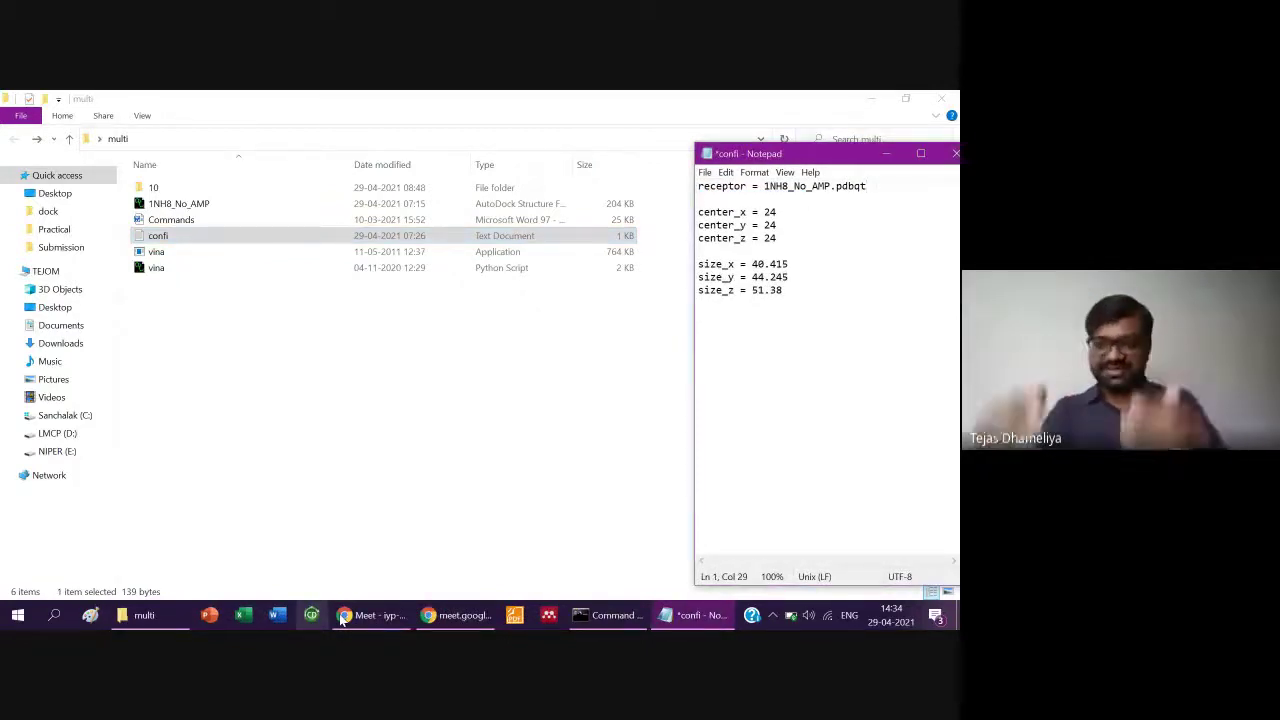
key(alt+F4)
key(Return)
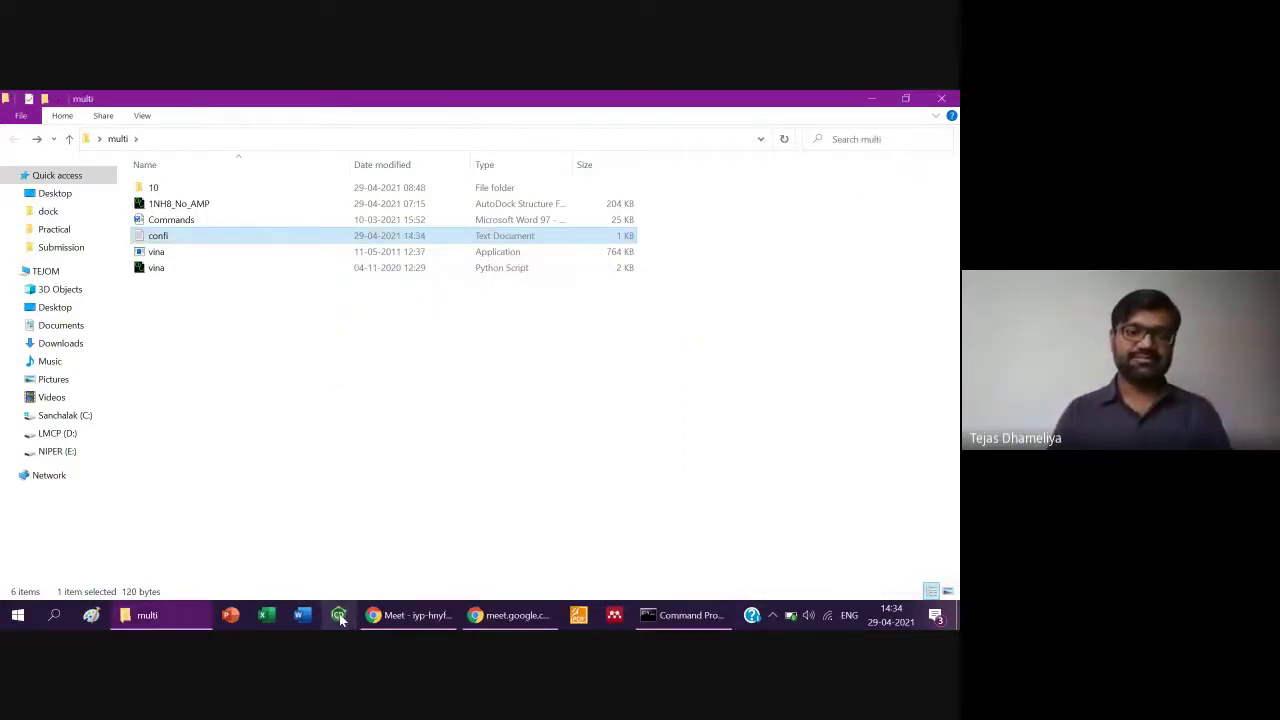
- Review the vina application, the Command Prompt window and the vina Python script needed for multiple-ligand docking
key(Down)
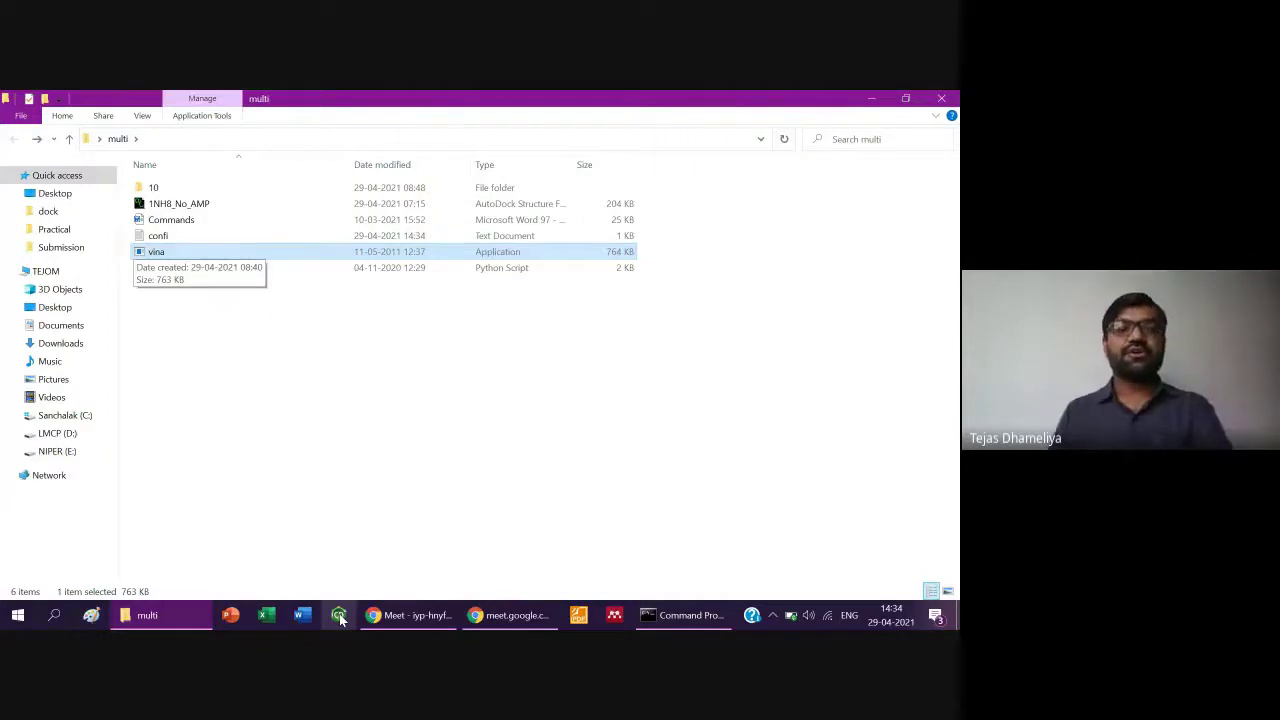
key(alt+Tab)
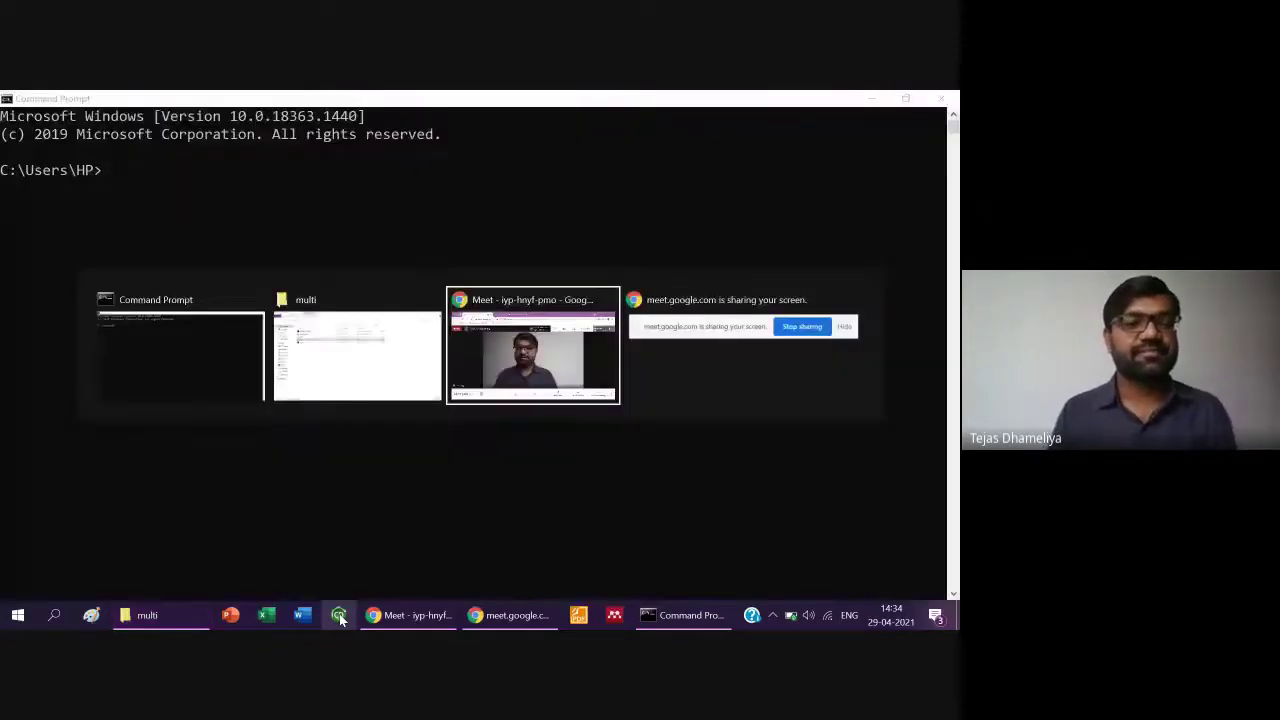
key(Escape)
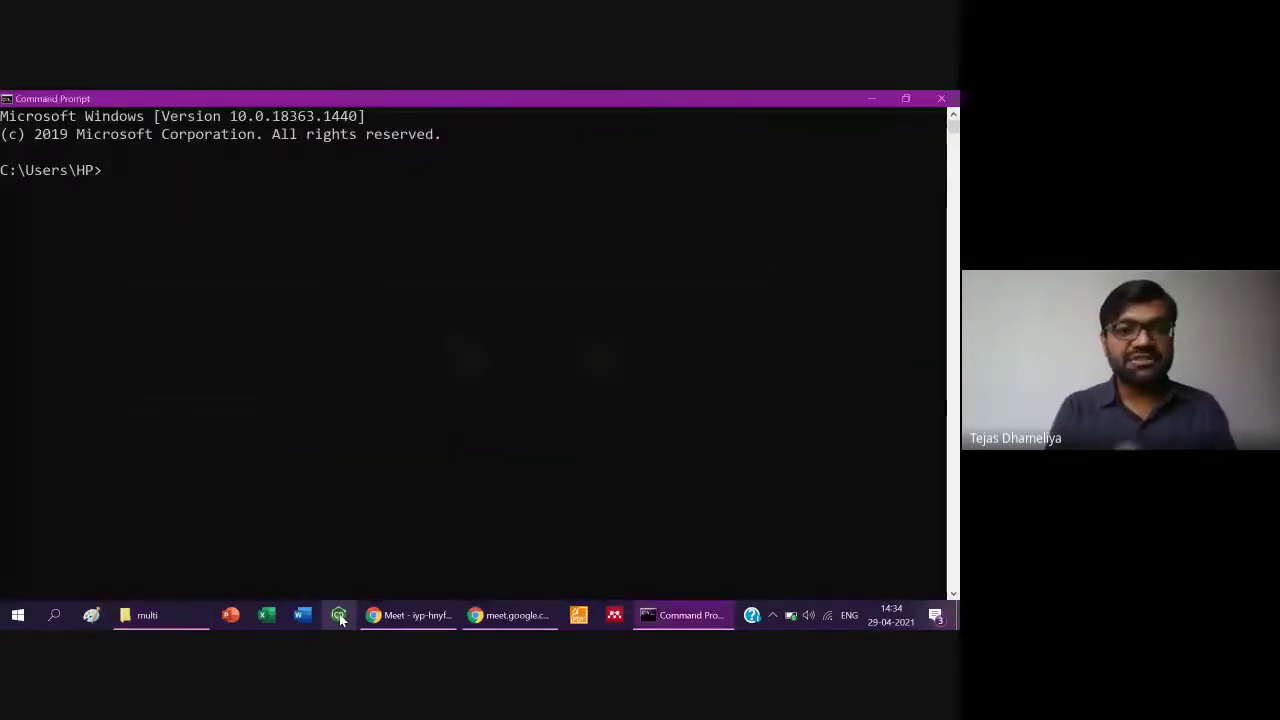
key(alt+Tab)
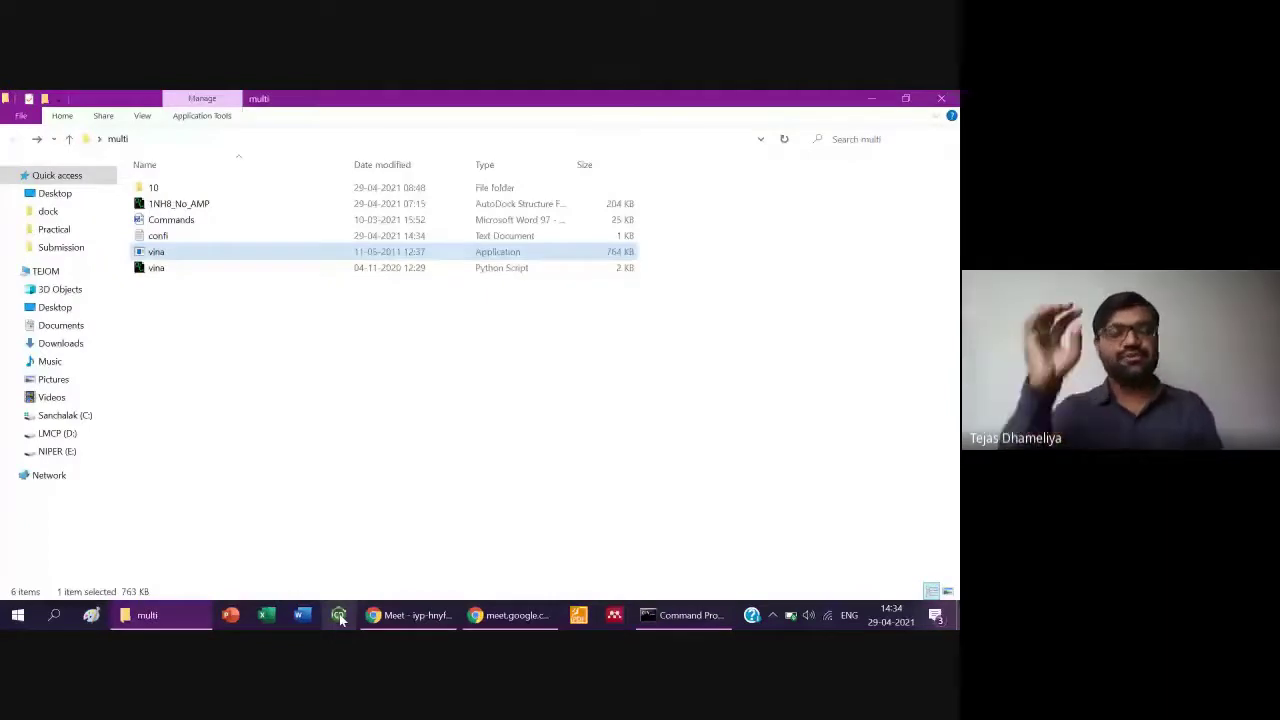
key(Down)
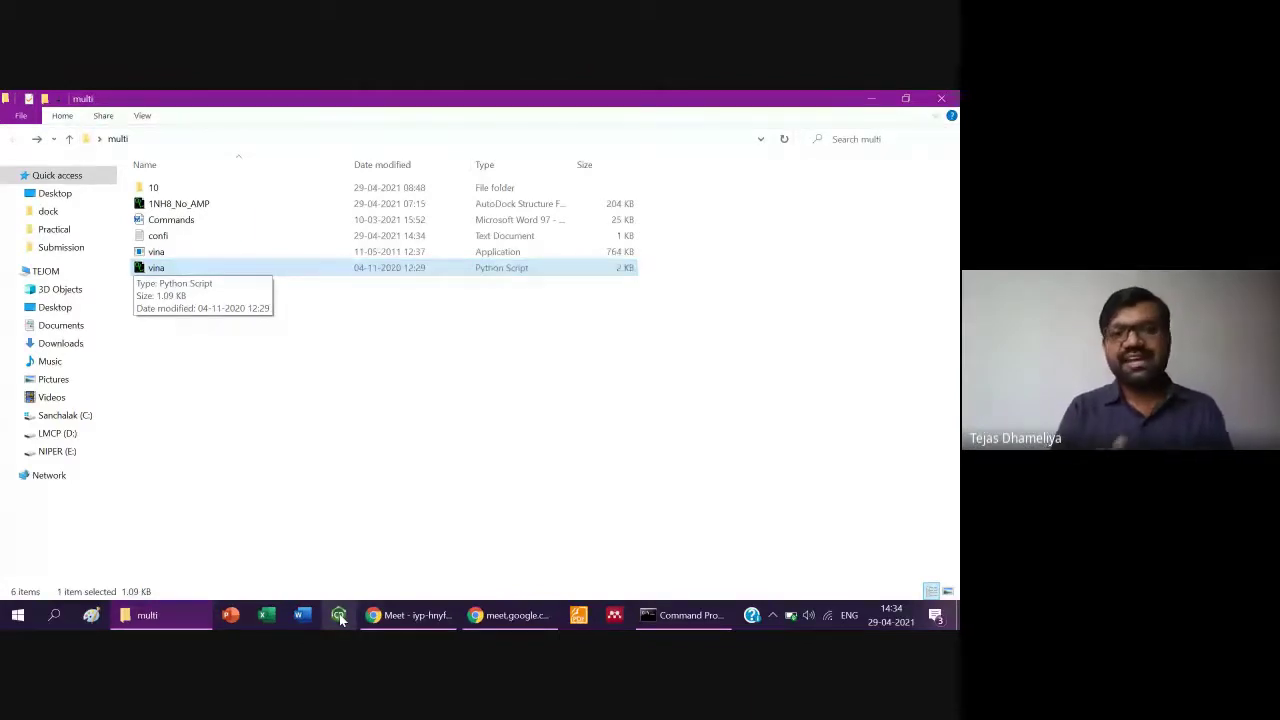
- Create a folder named optimized alongside the SDF ligands in folder 10 and select it
key(Home)
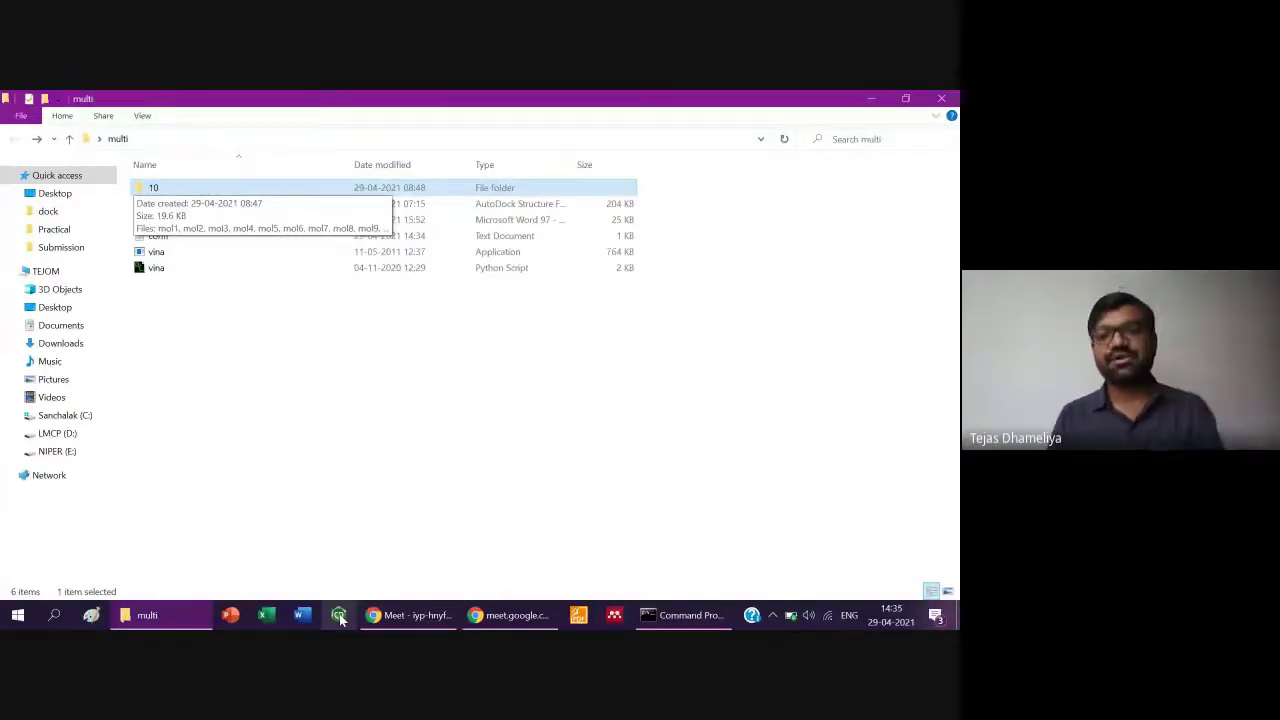
key(Return)
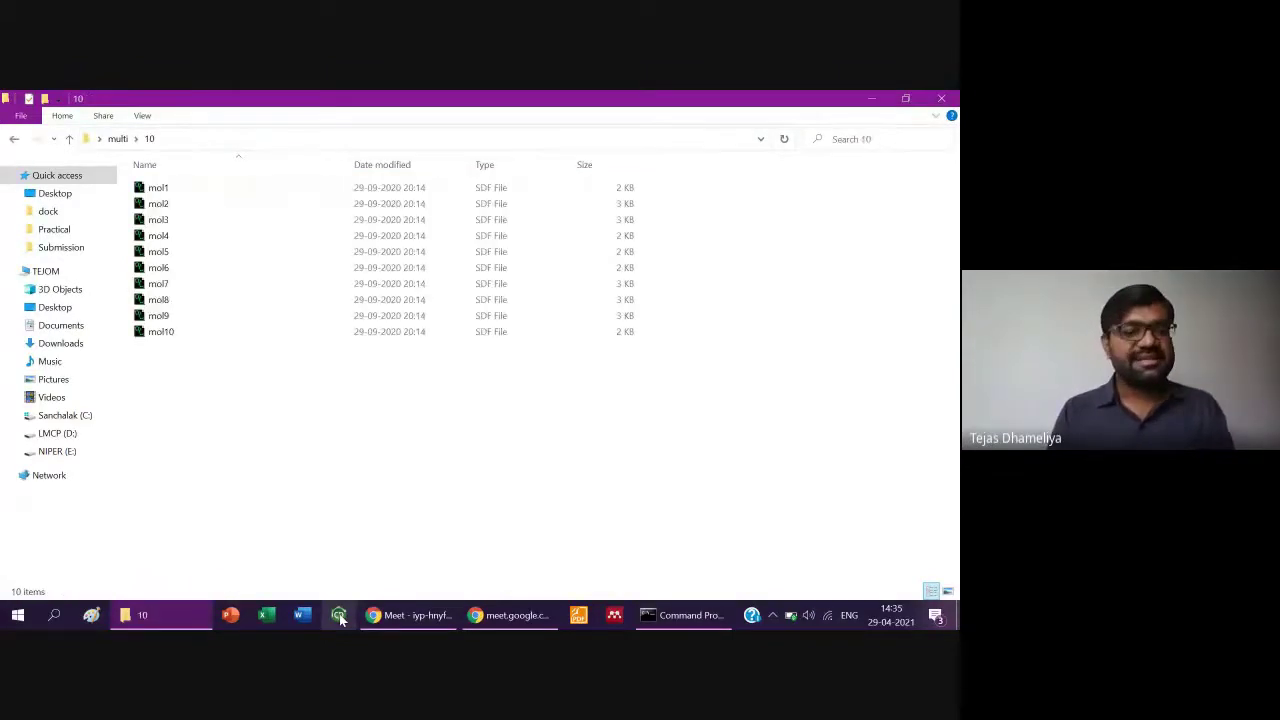
key(ctrl+a)
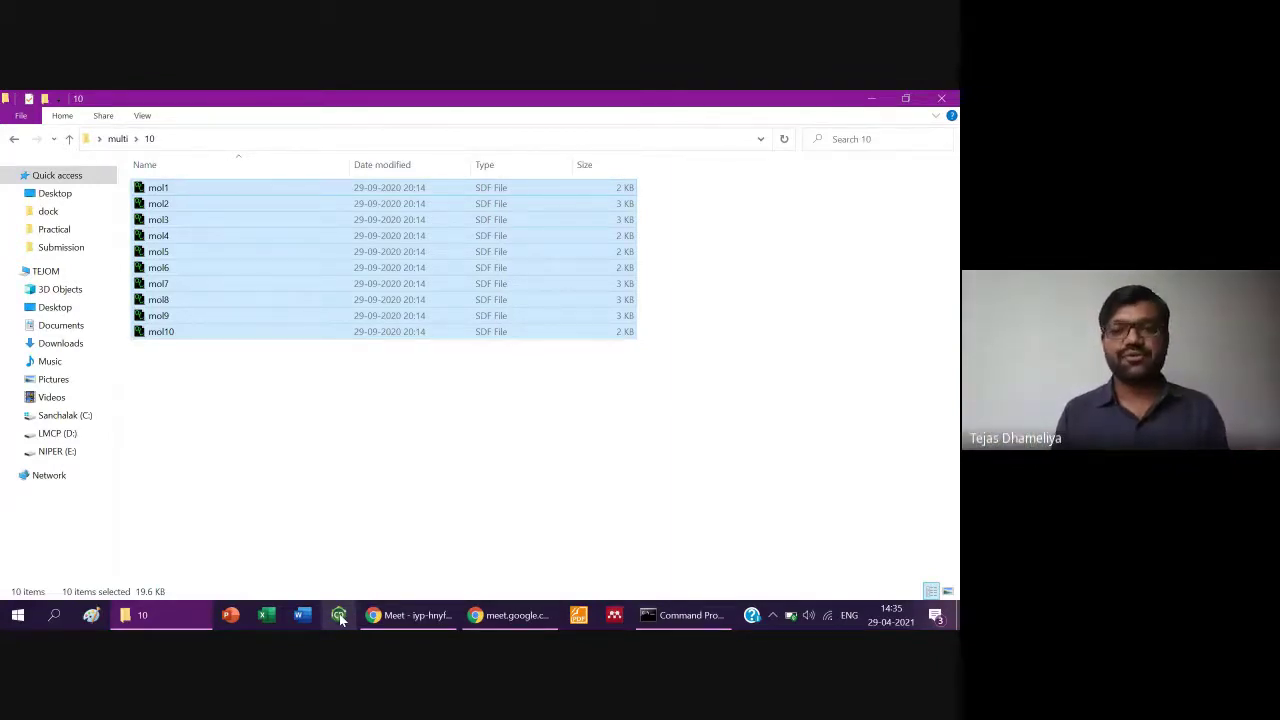
click(44, 101)
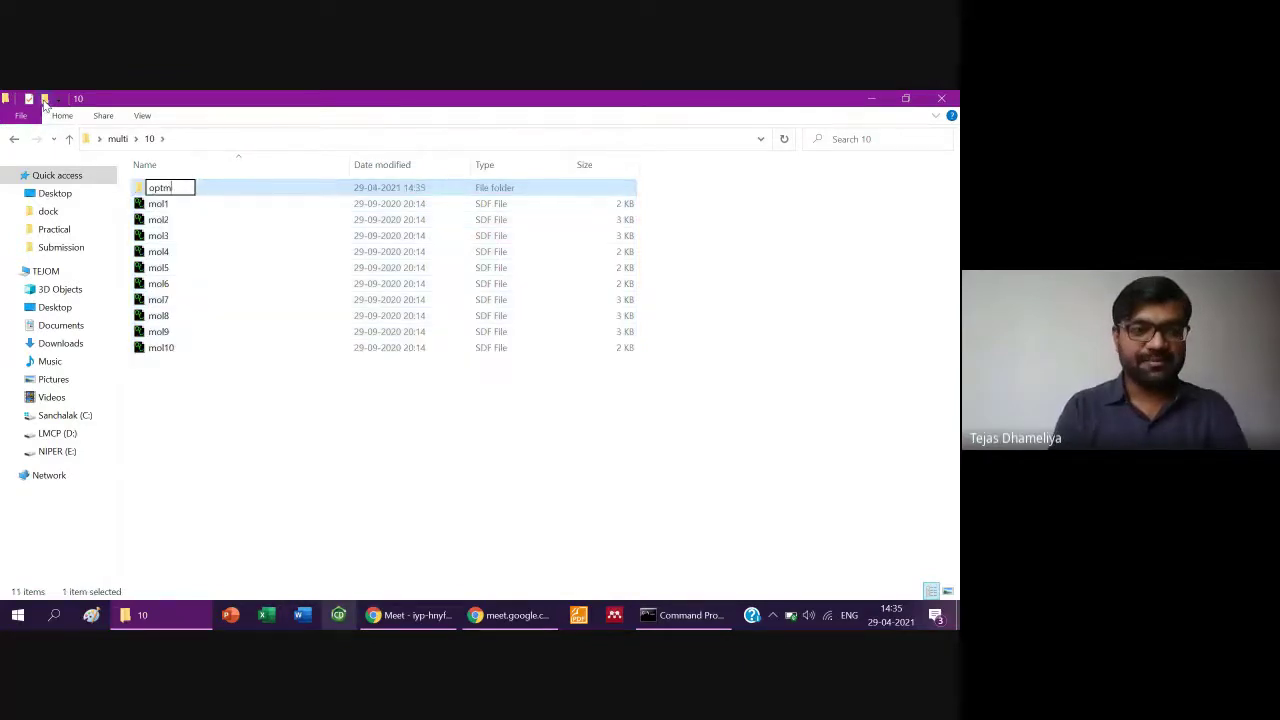
text(optimized)
key(Return)
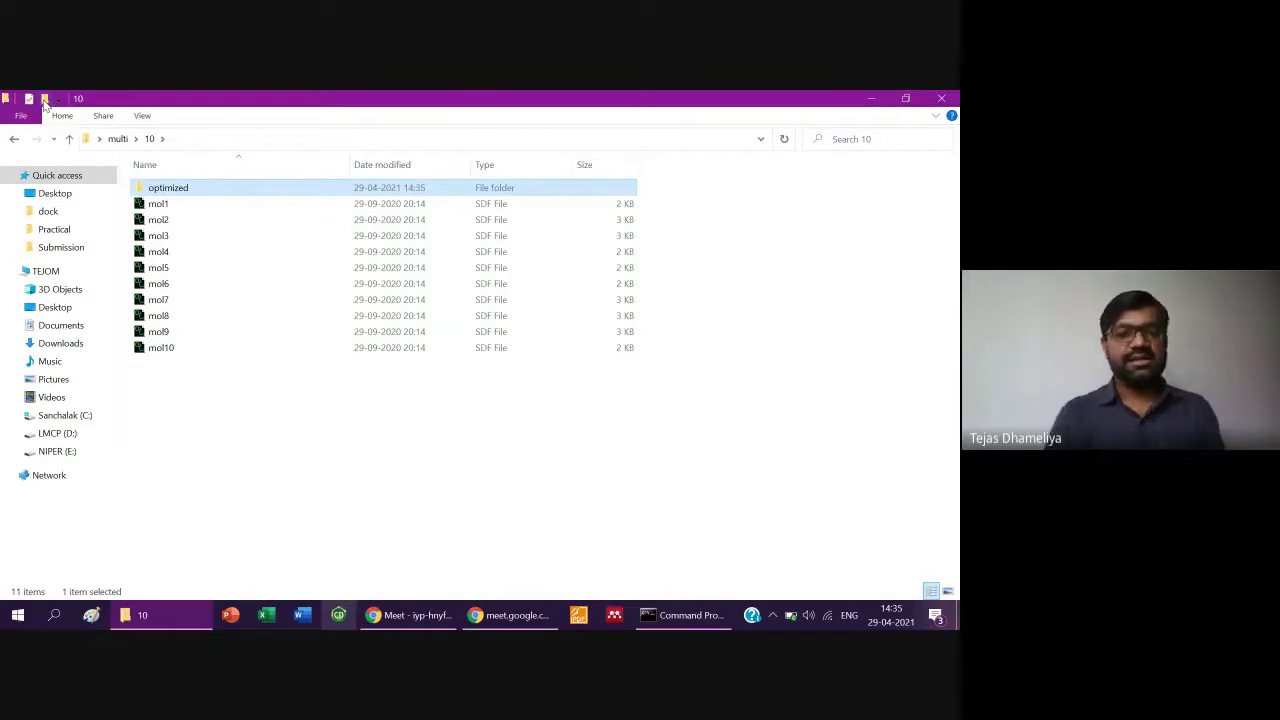
key(BackSpace)
key(Return)
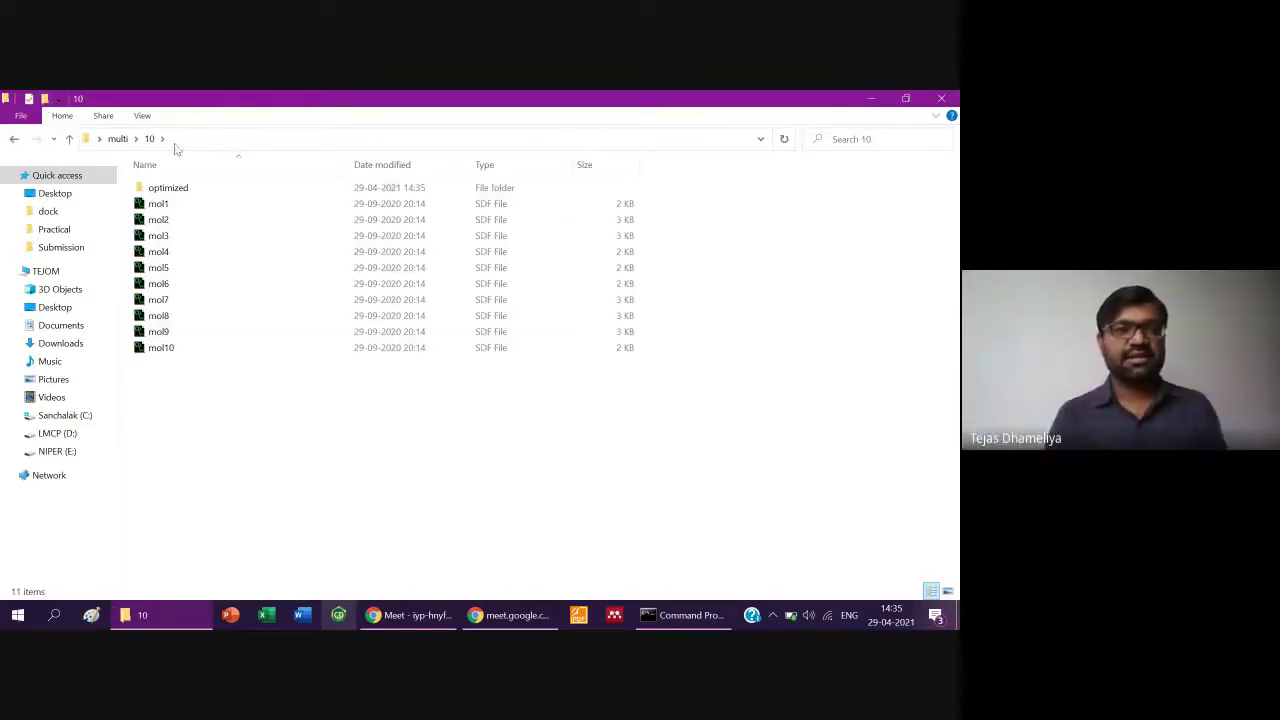
click(181, 192)
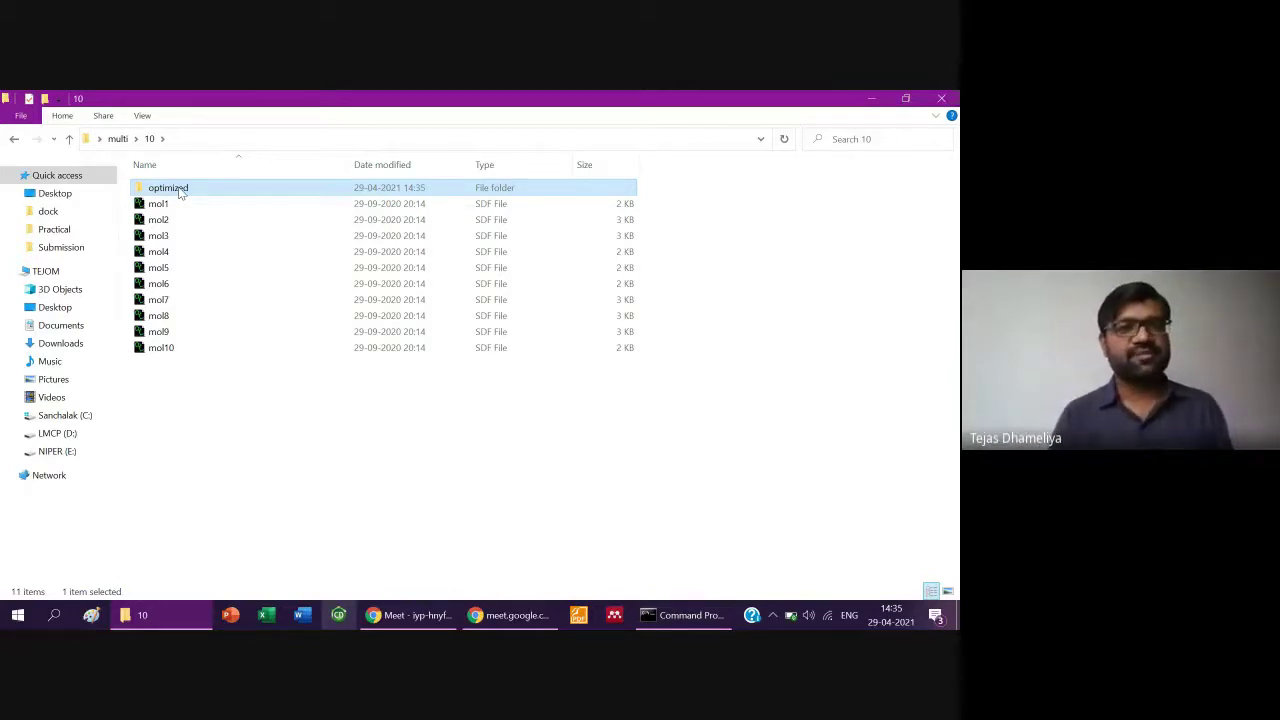
- Switch to Command Prompt and start a change-directory command with the path Desktop\multi\
click(667, 613)
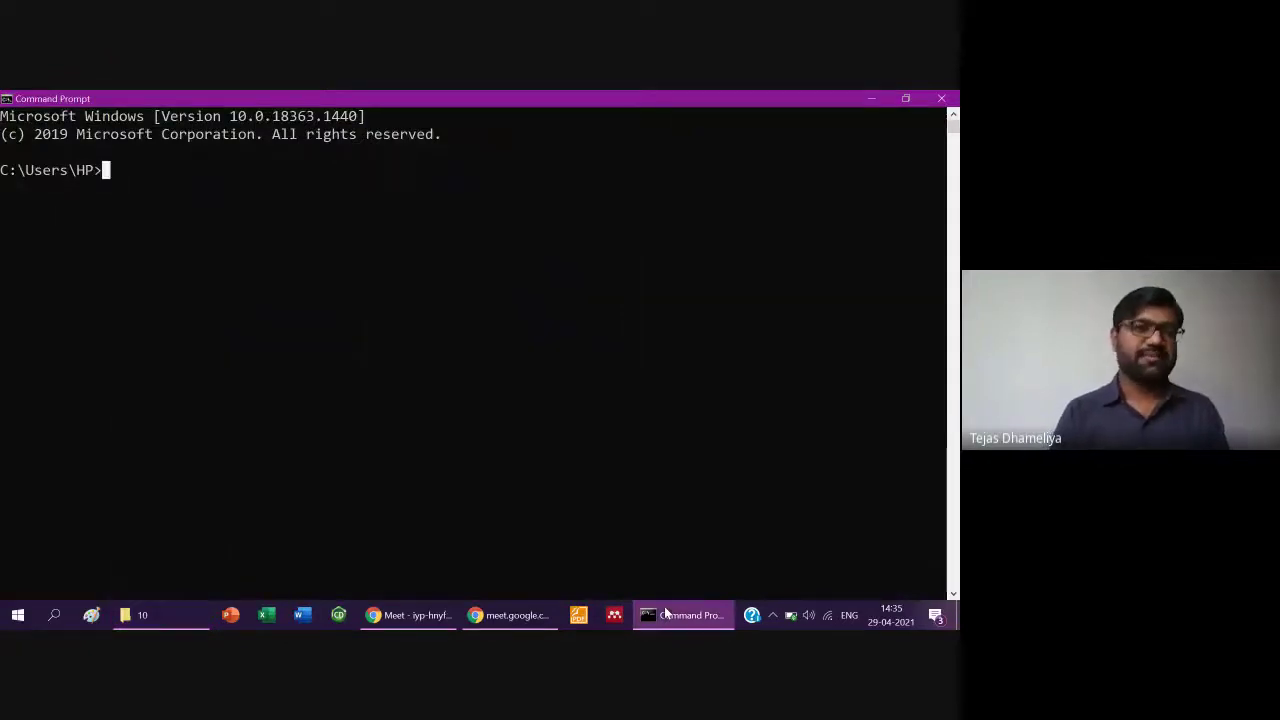
click(667, 613)
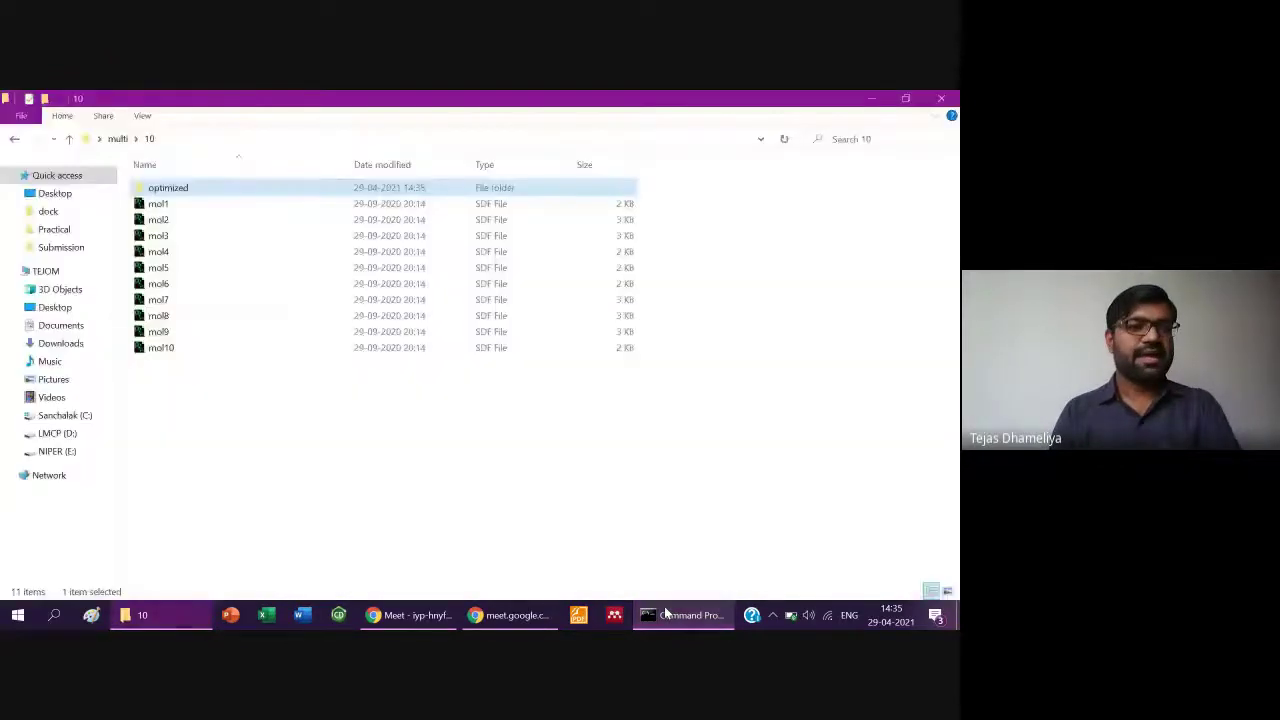
click(667, 613)
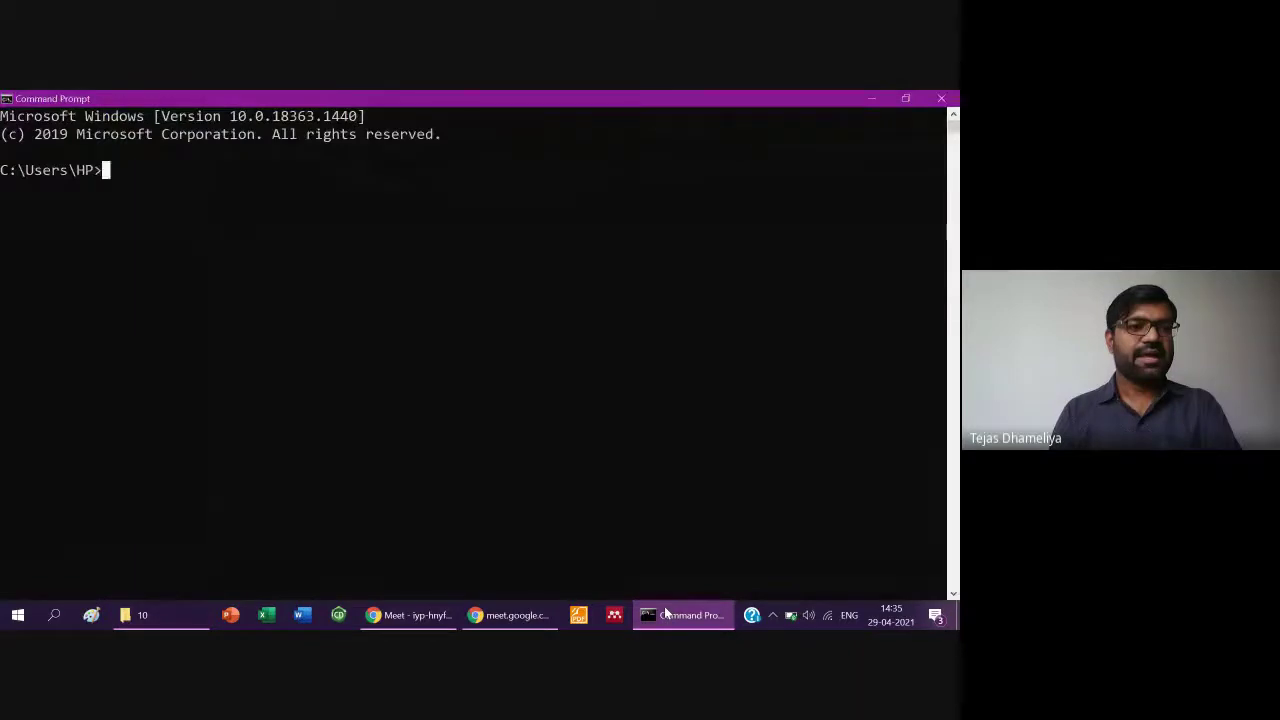
text(cd)
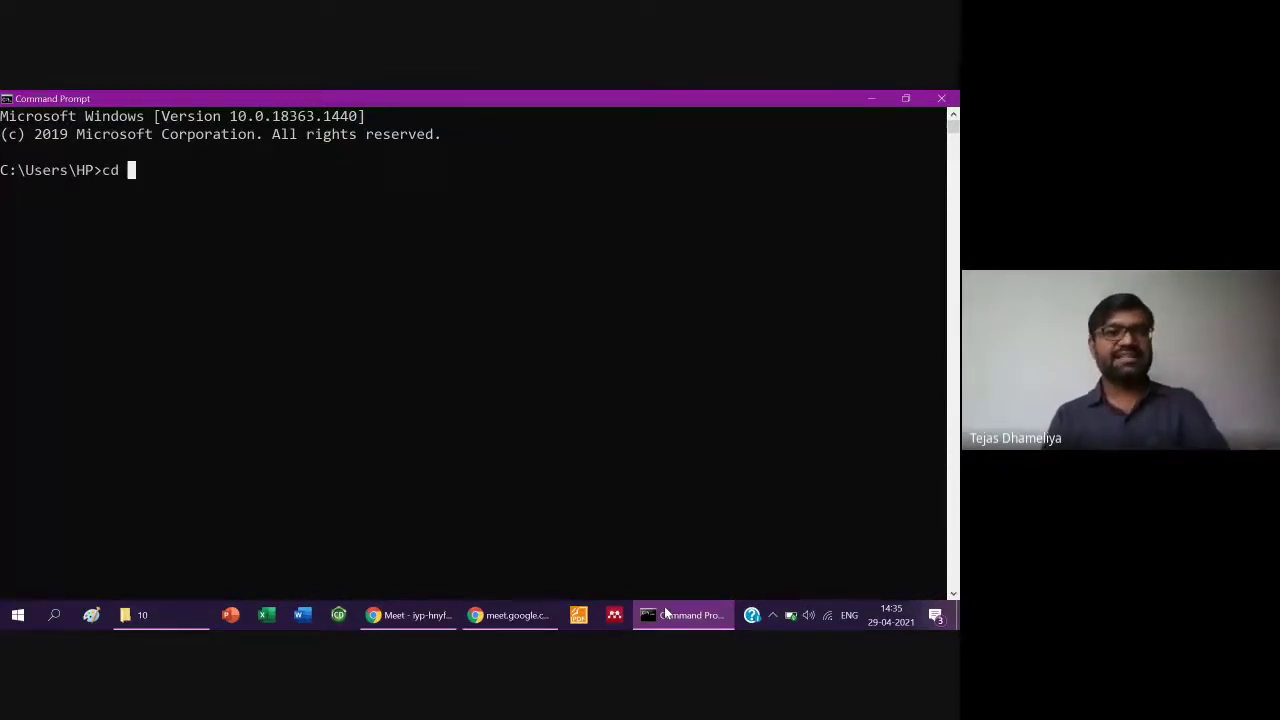
text(Desktop)
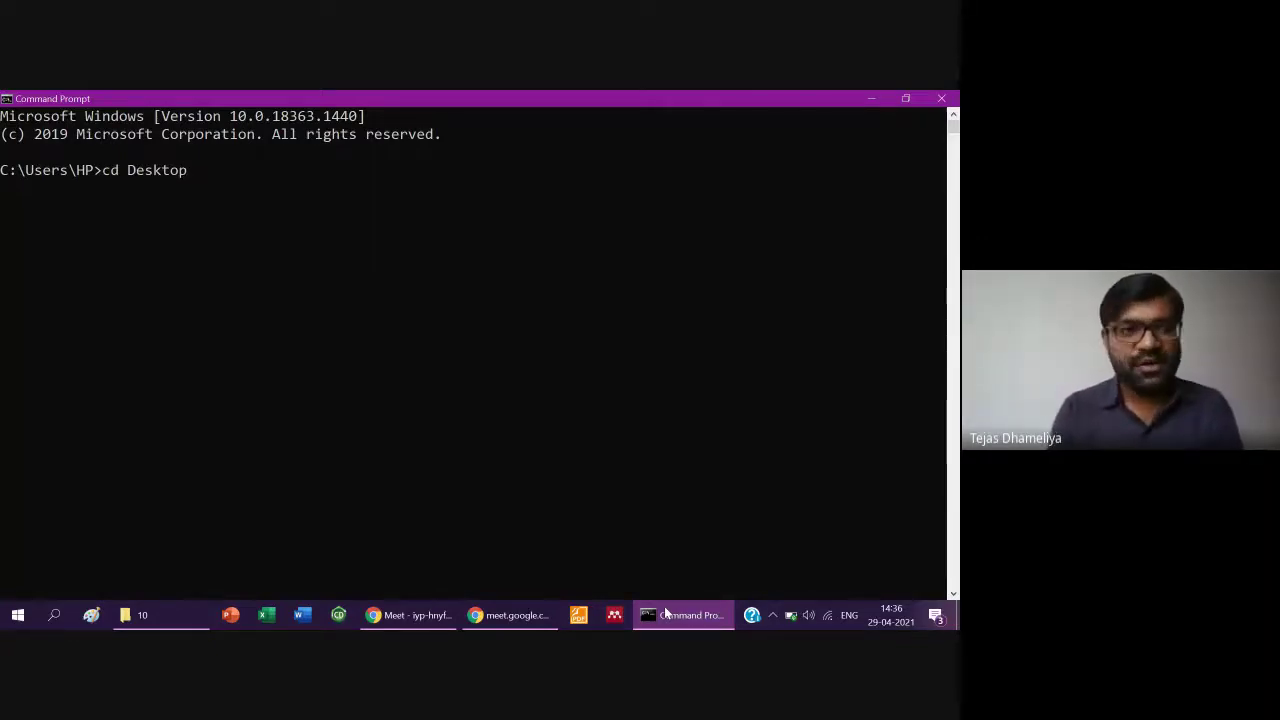
text(\)
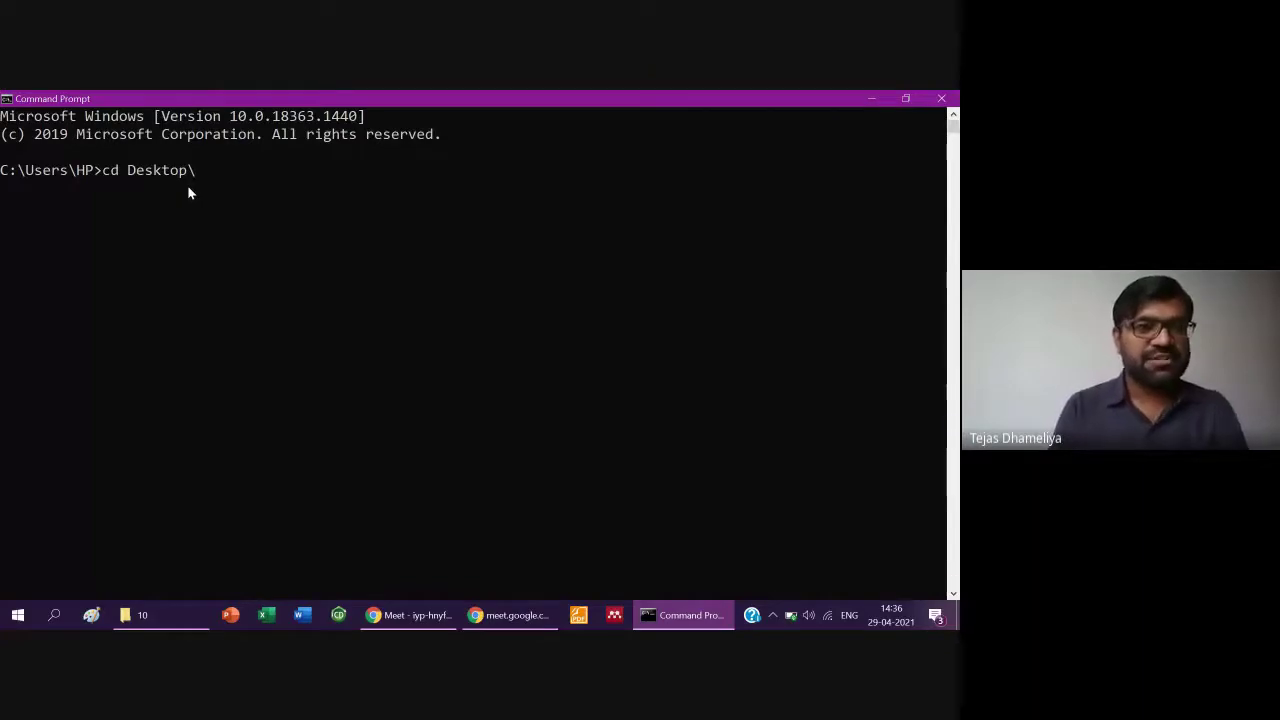
key(super+d)
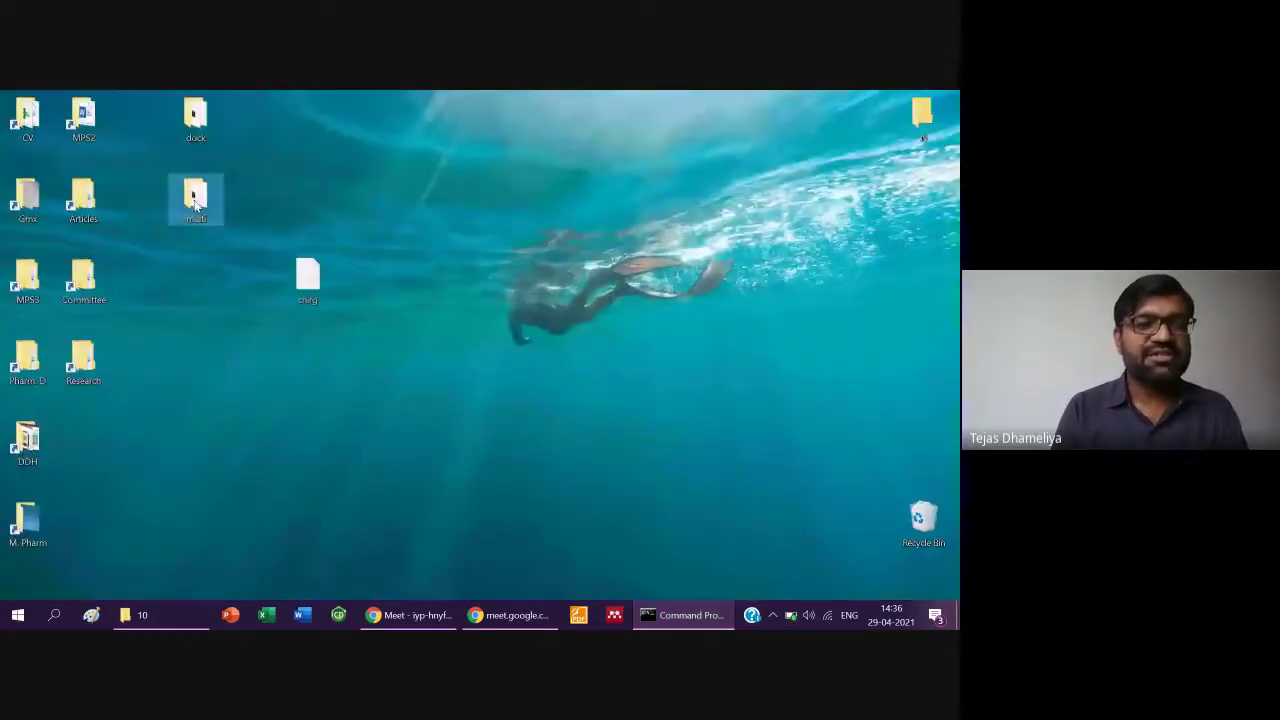
click(649, 614)
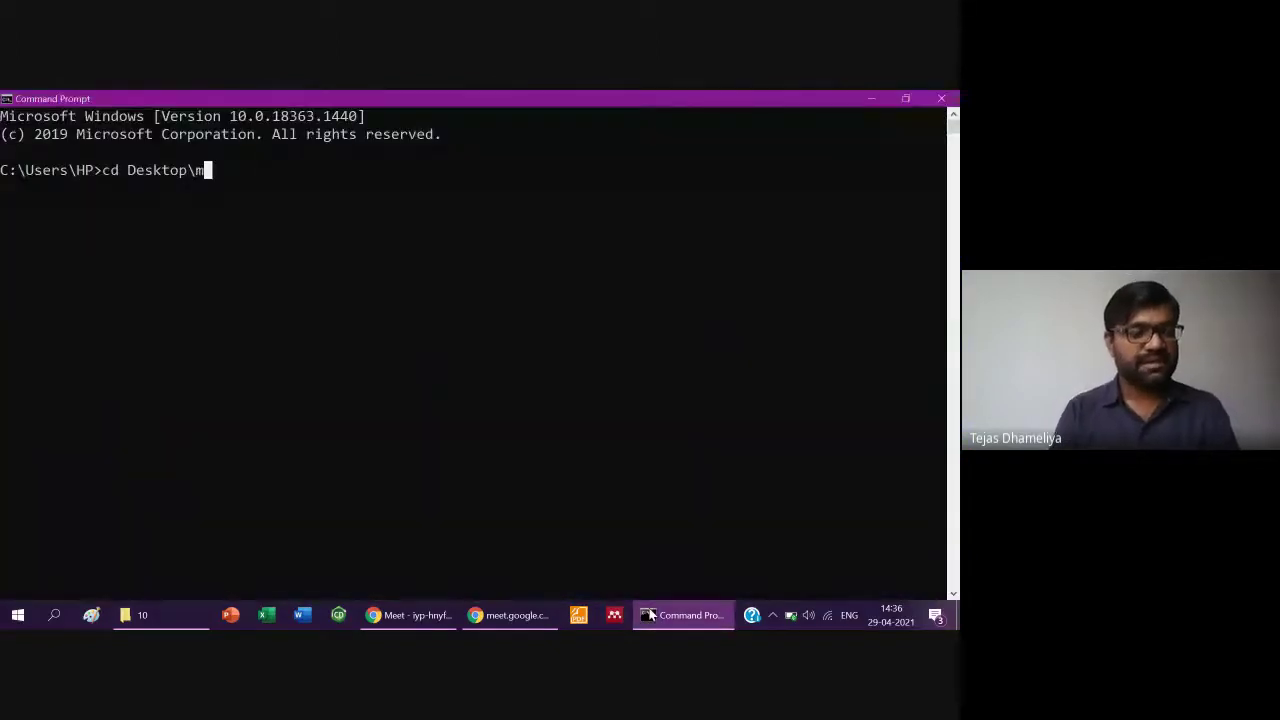
text(ulti)
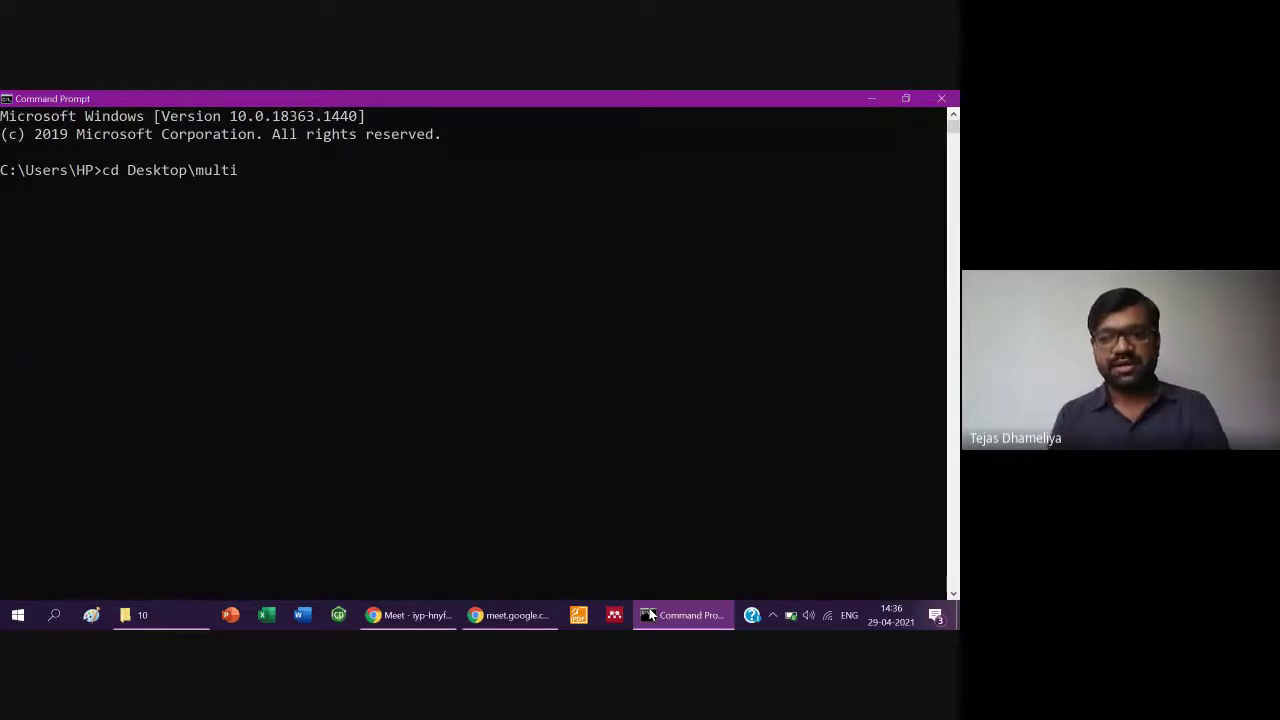
text(\)
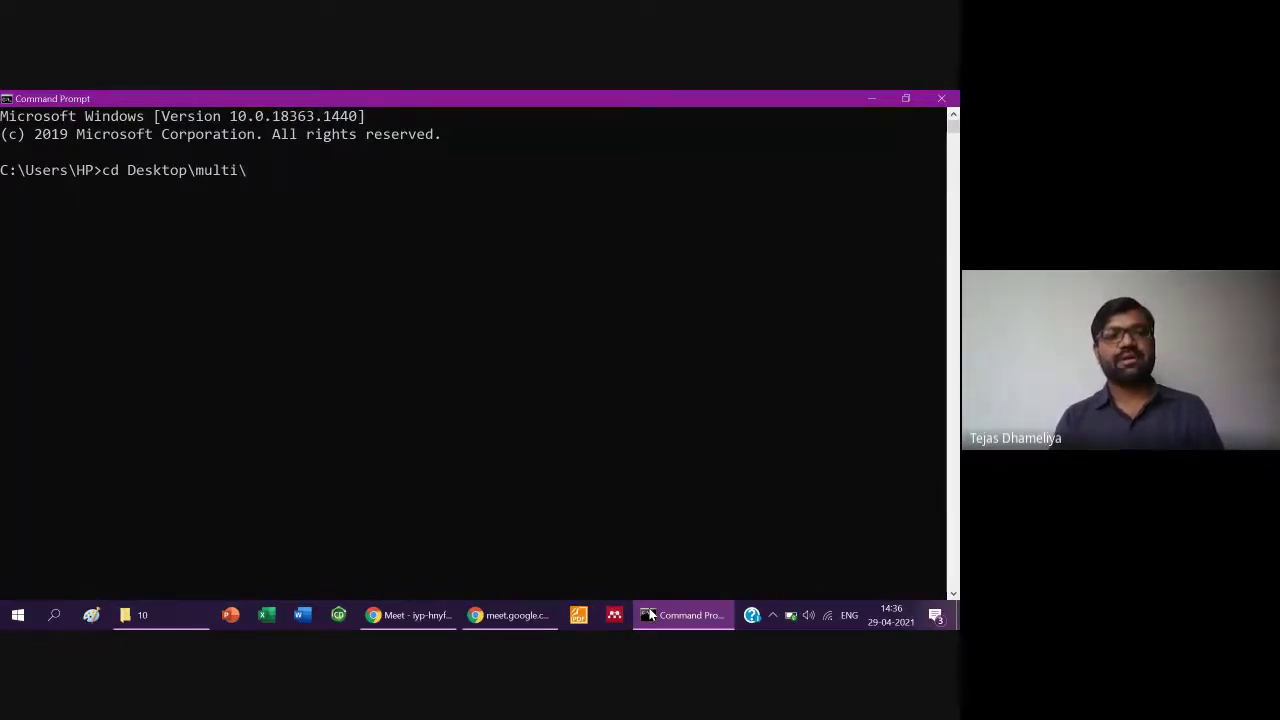
text(10)
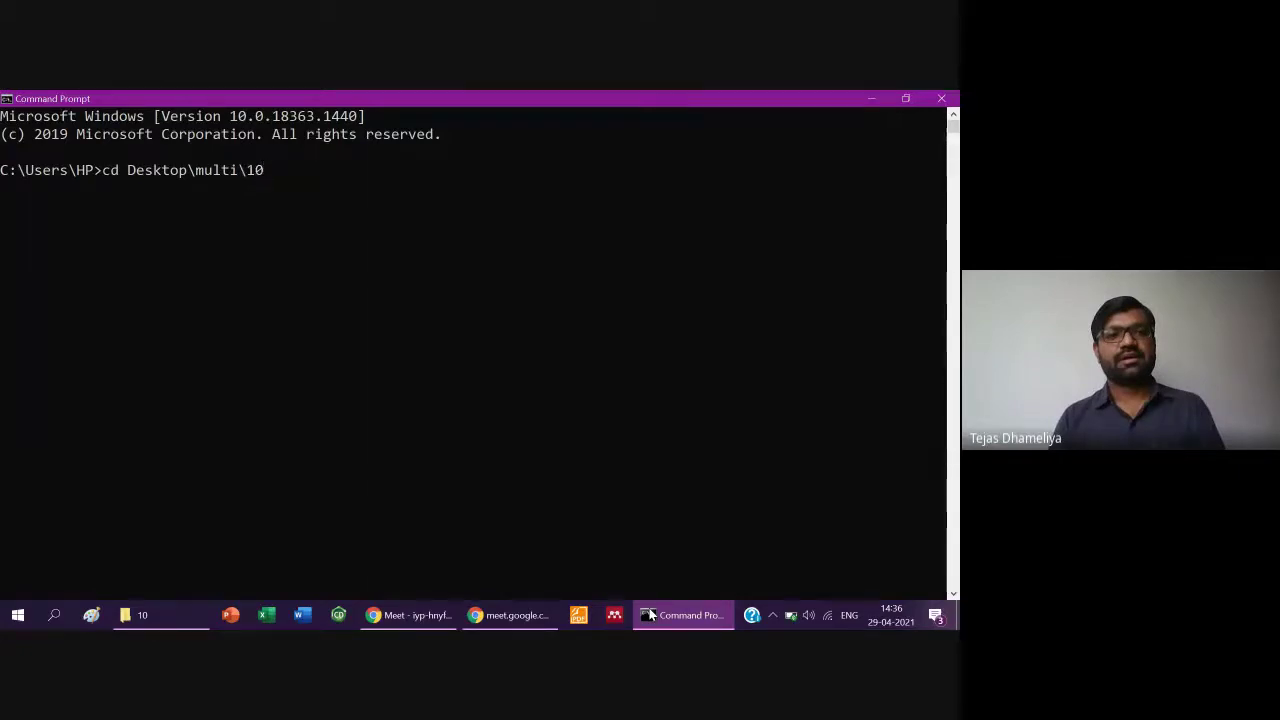
key(BackSpace)
key(BackSpace)
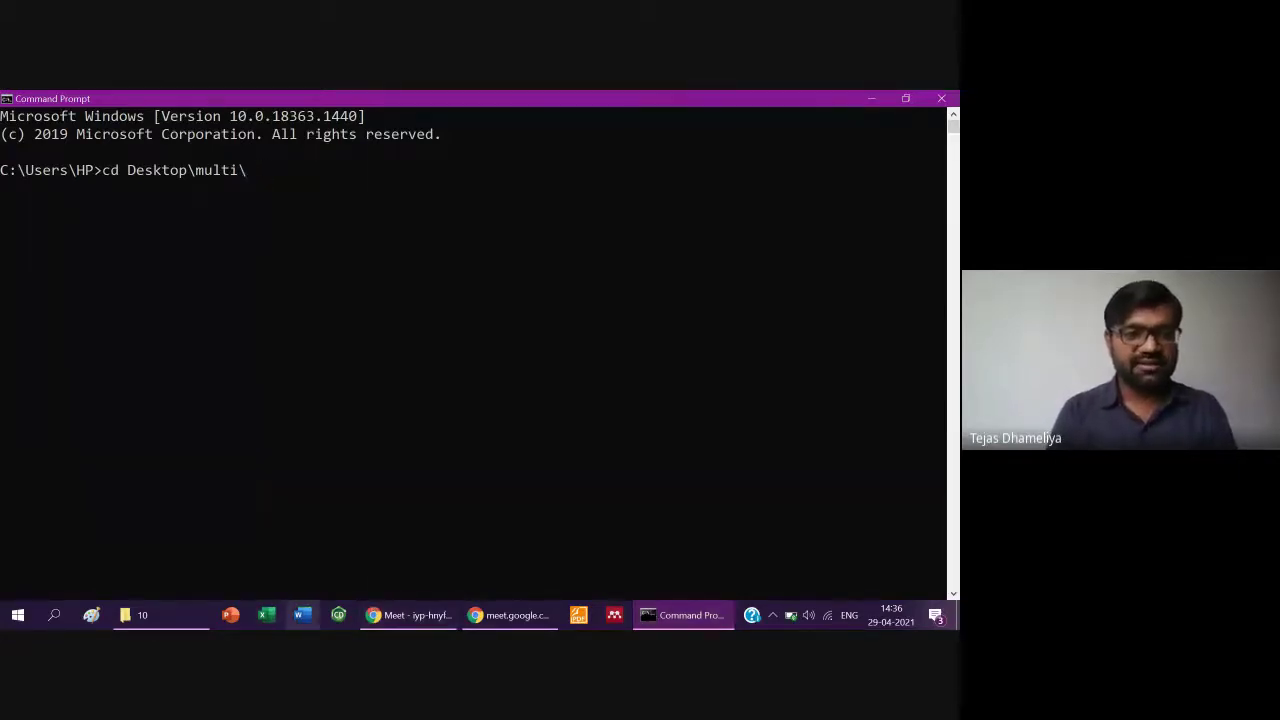
- Check subfolder 10 in the multi folder, complete the path as Desktop\multi\10\, and run the directory change
click(176, 608)
key(alt+Up)
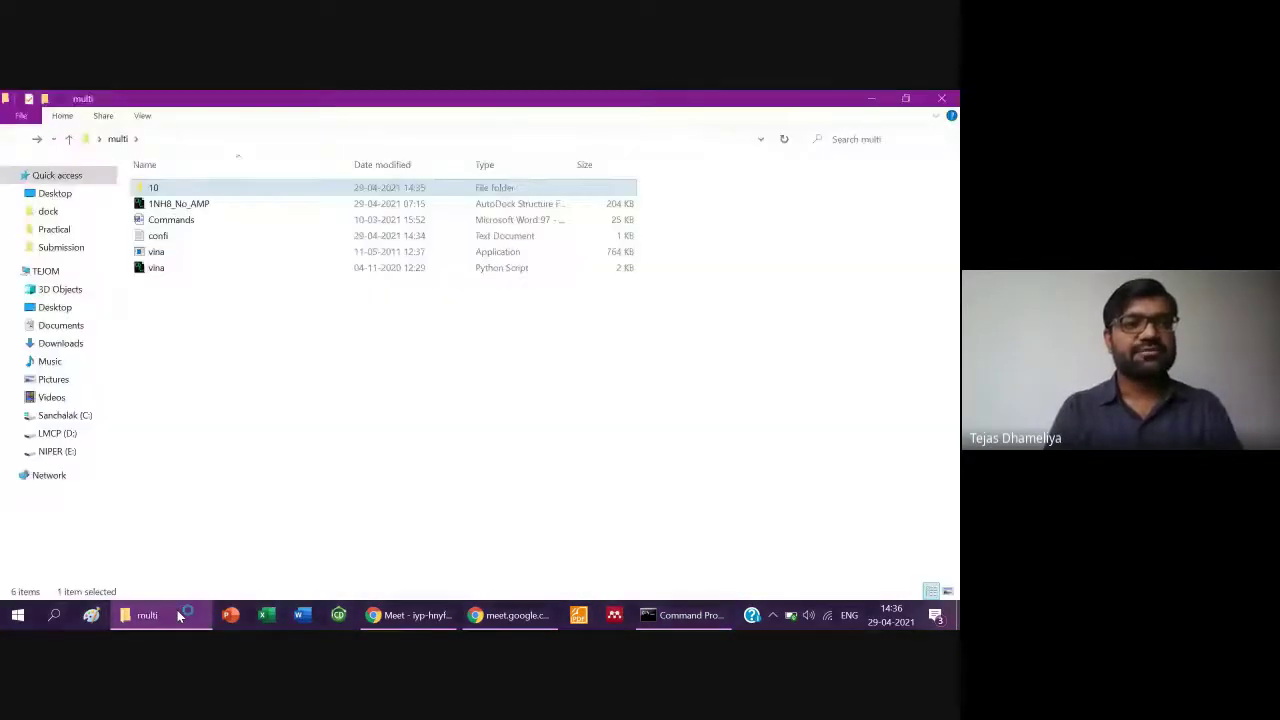
click(178, 613)
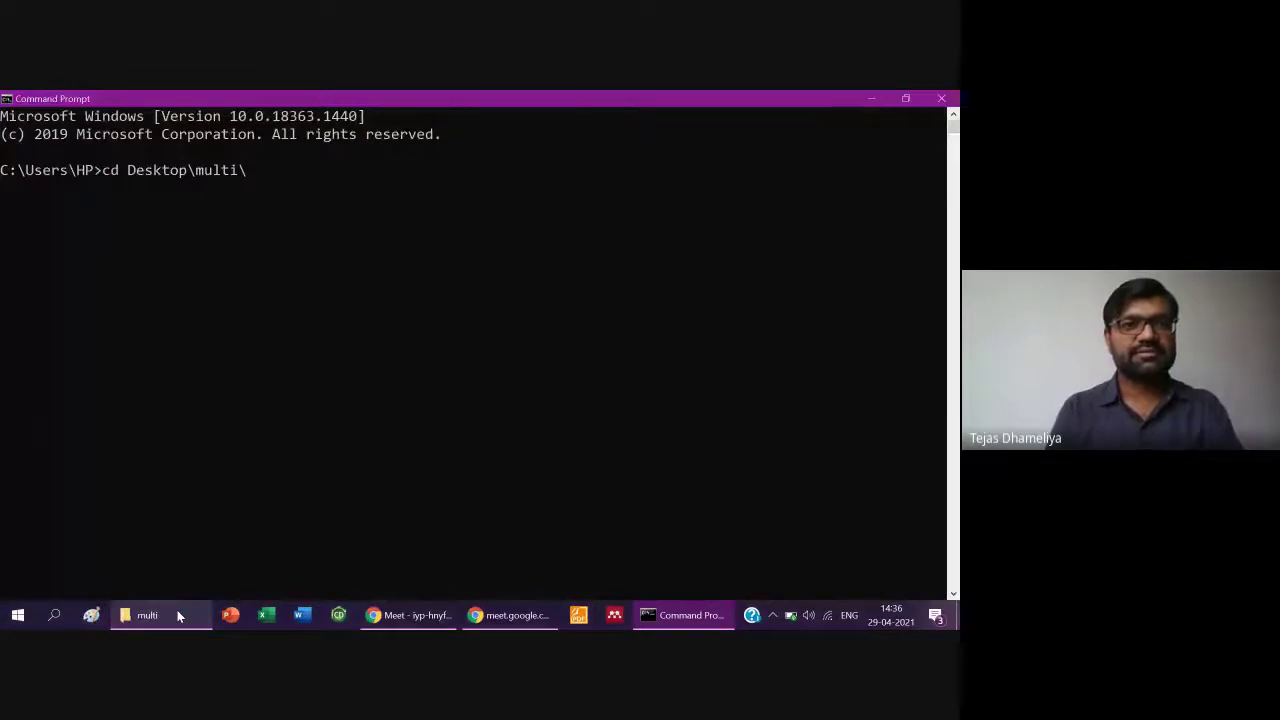
text(10)
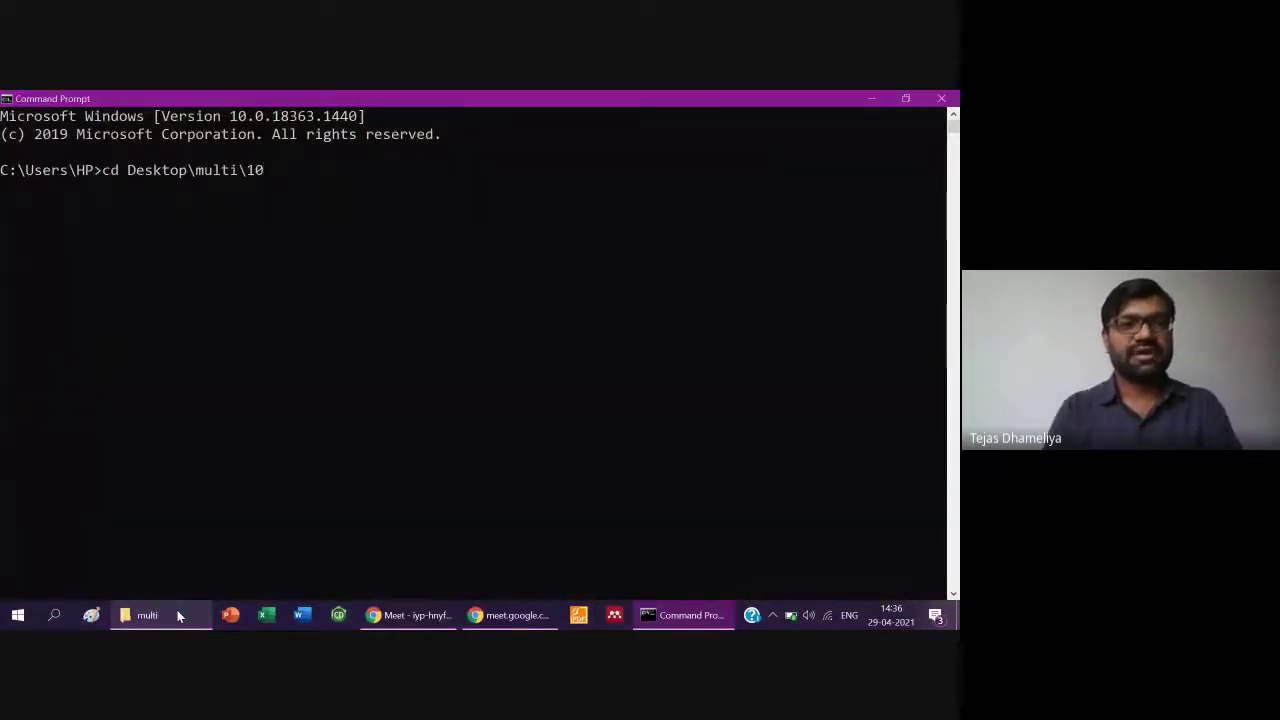
click(177, 610)
click(177, 610)
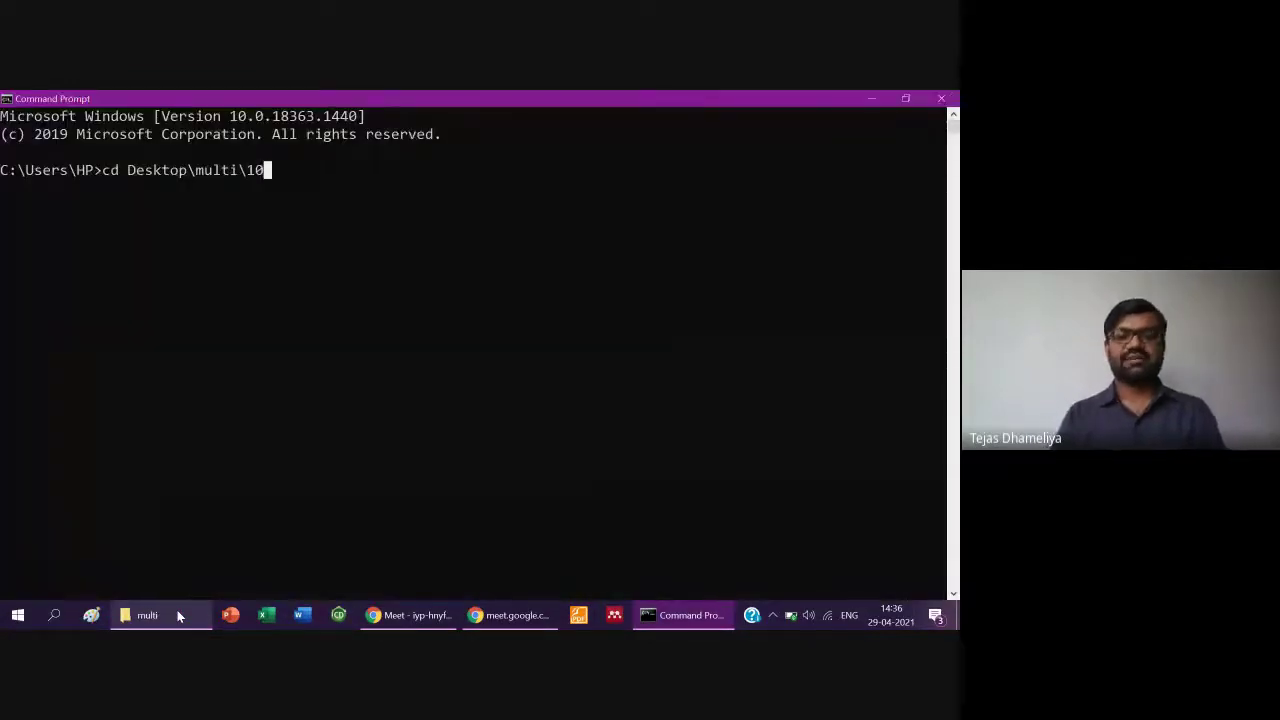
text(\)
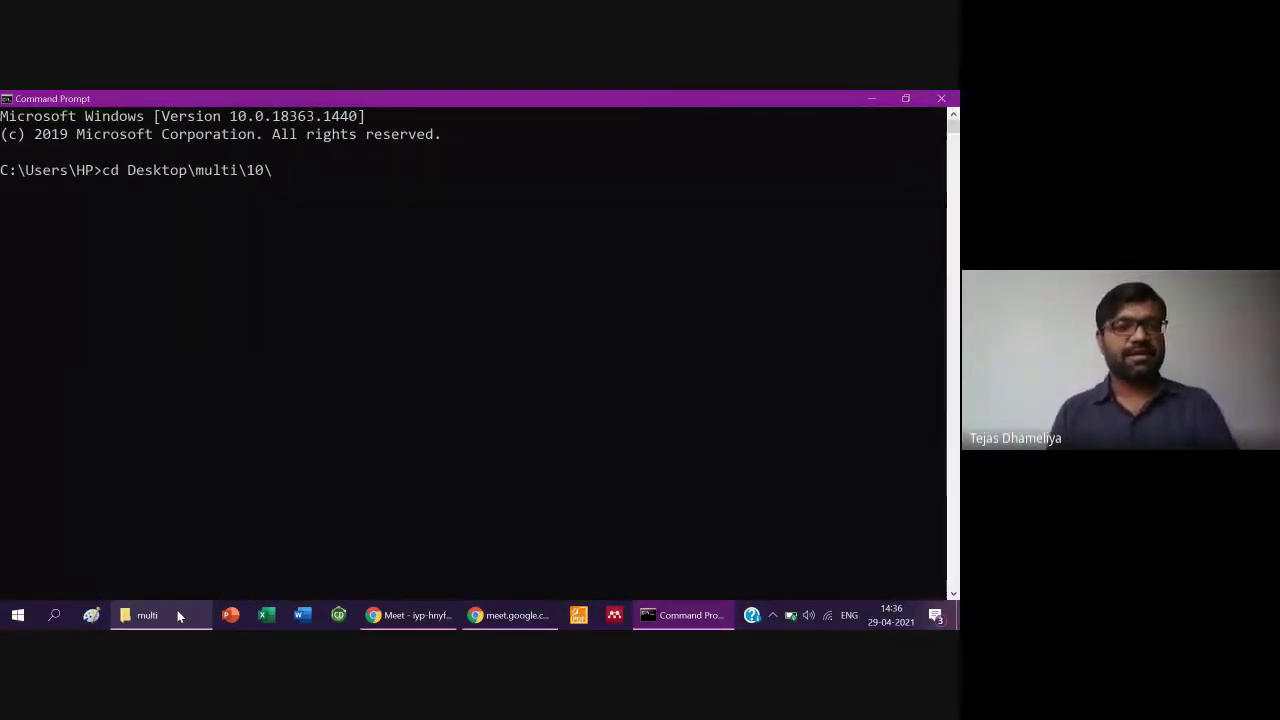
click(177, 610)
key(Down)
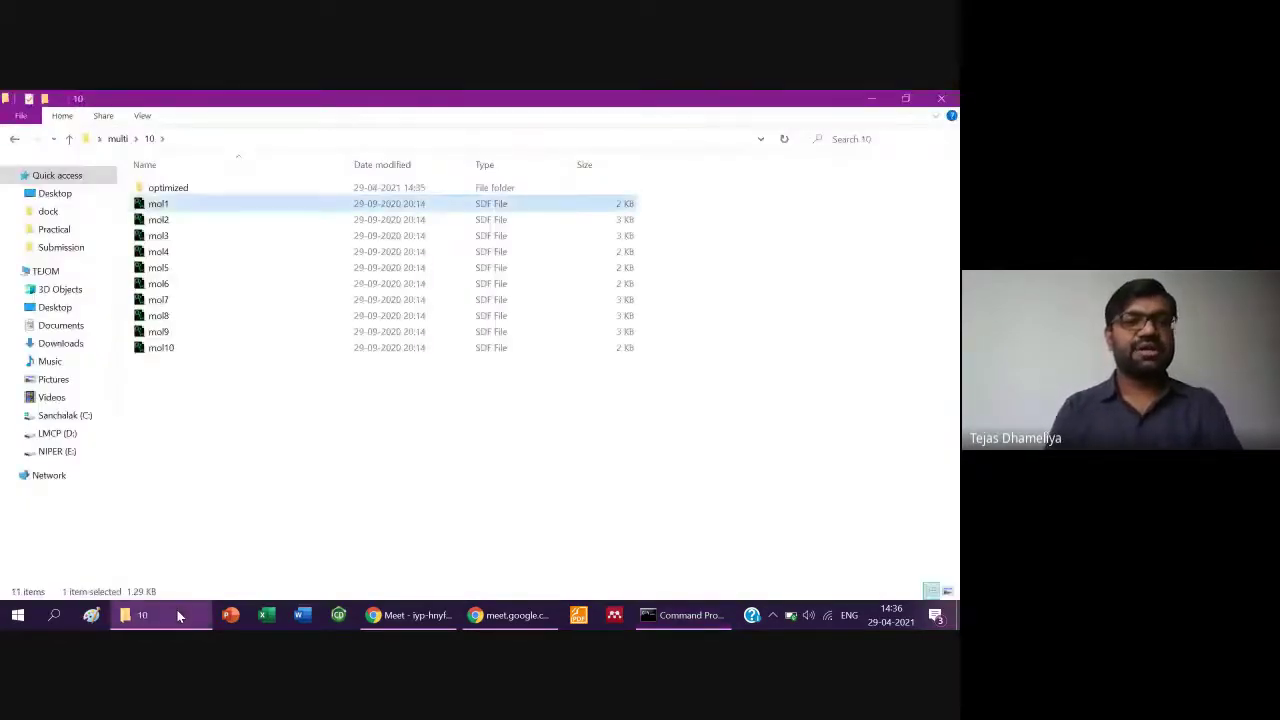
key(alt+Tab)
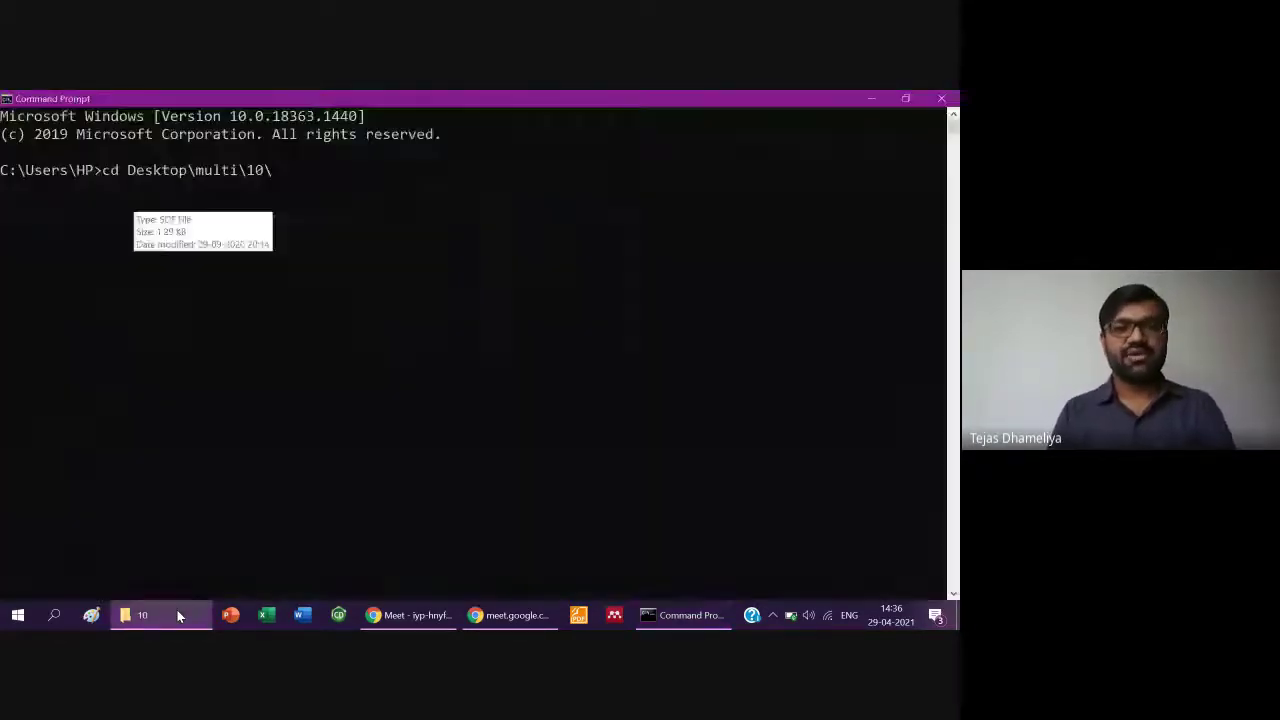
key(Return)
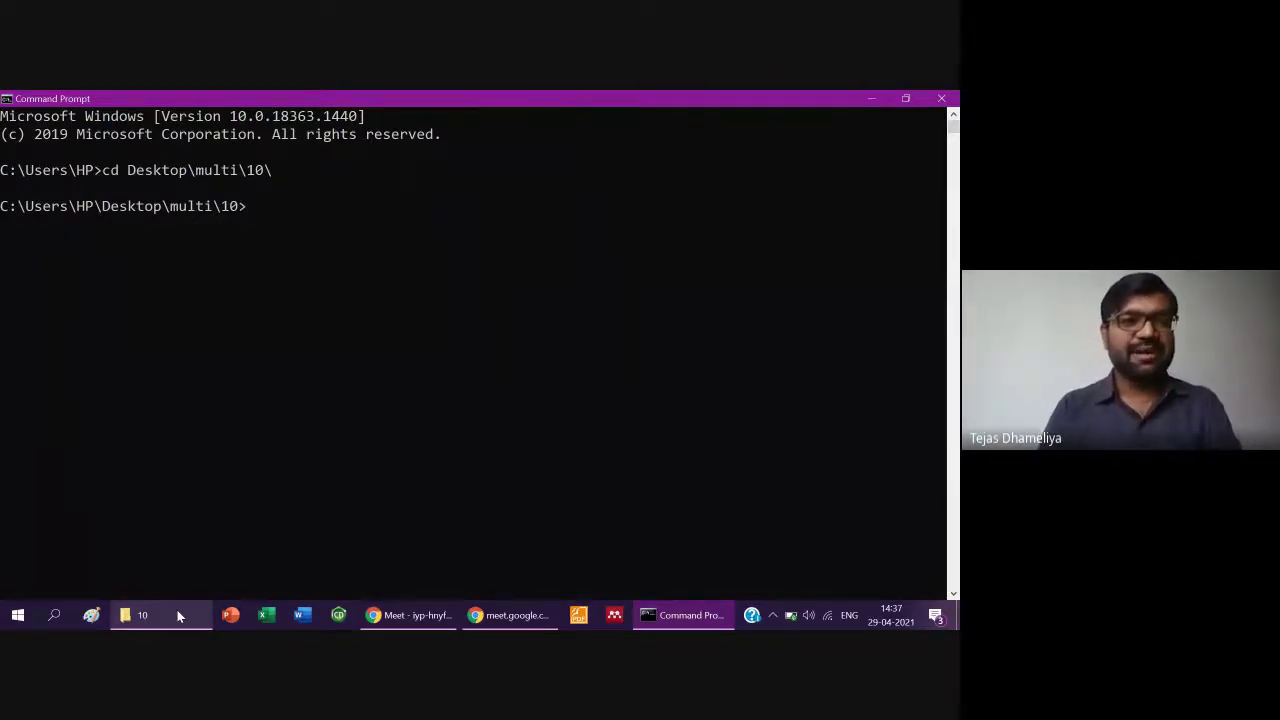
- Compare the Command Prompt path with the multi folder on the desktop and its subfolder 10, closing the extra folder window
click(177, 610)
key(super+d)
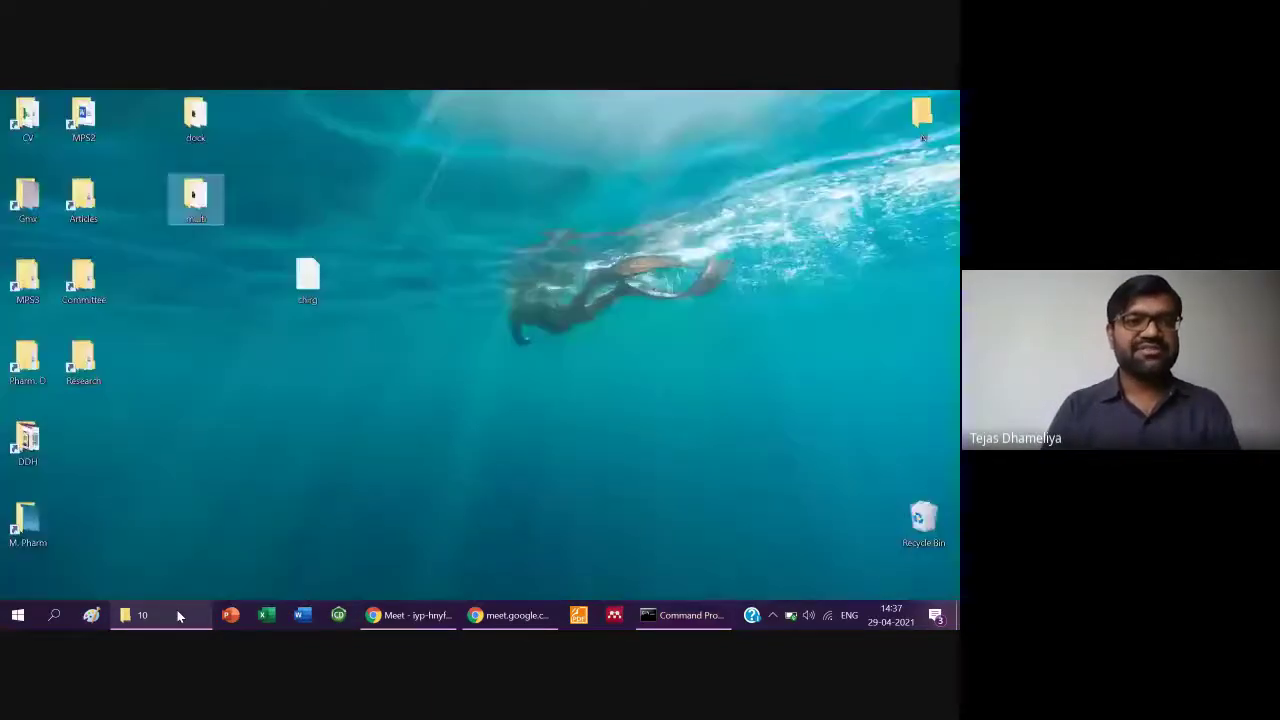
double_click(193, 207)
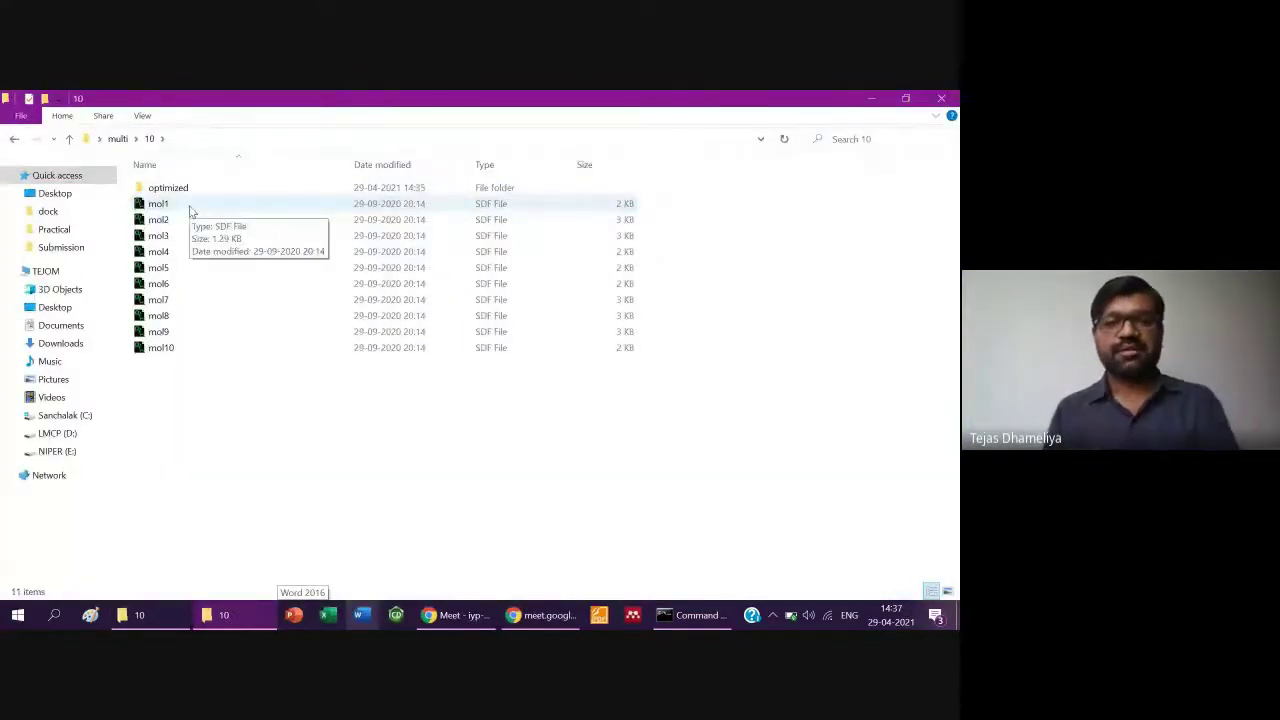
key(alt+Tab)
key(alt+Tab)
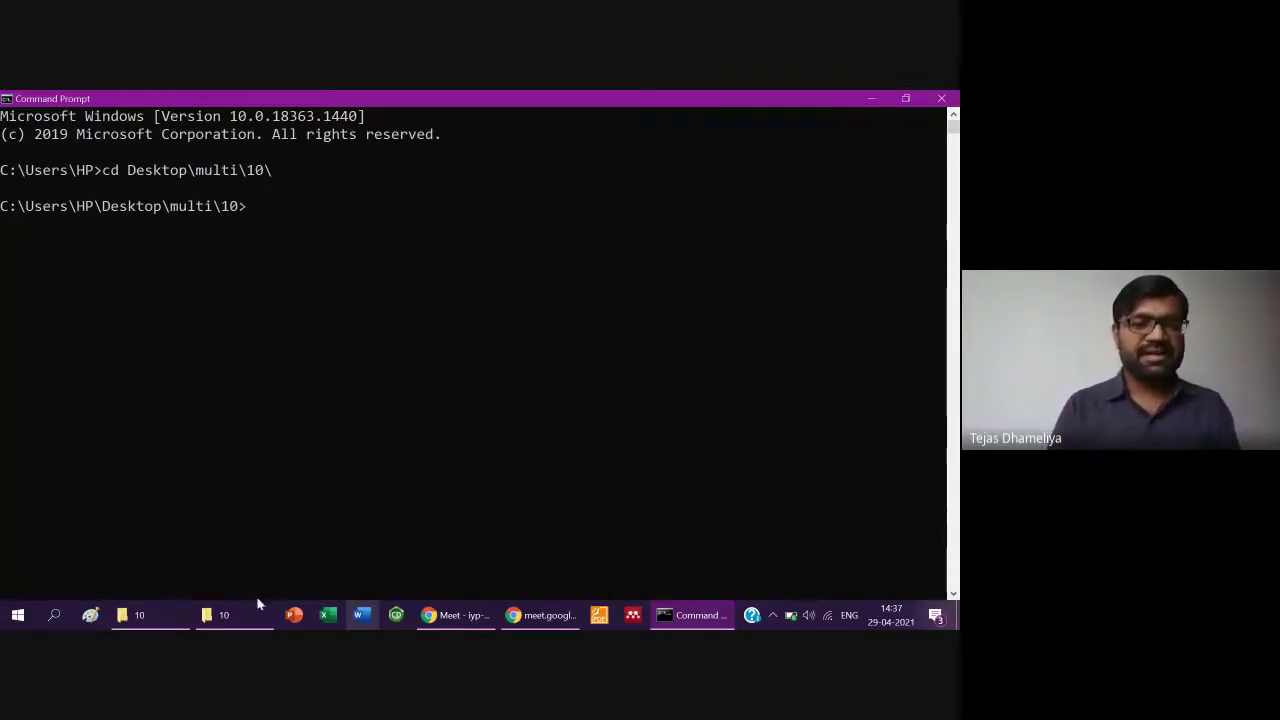
click(198, 621)
key(alt+F4)
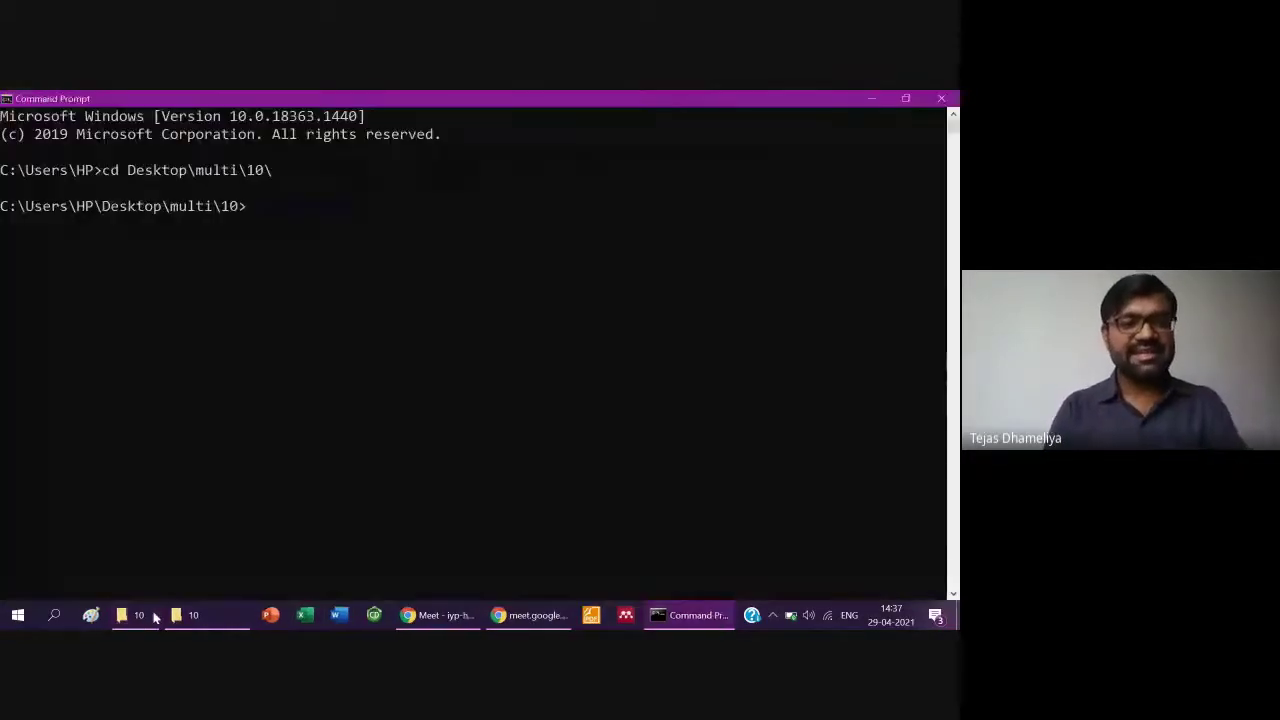
- Return to the multi folder and open the Commands document in Word
click(152, 611)
key(alt+Up)
key(Down)
key(Down)
key(Down)
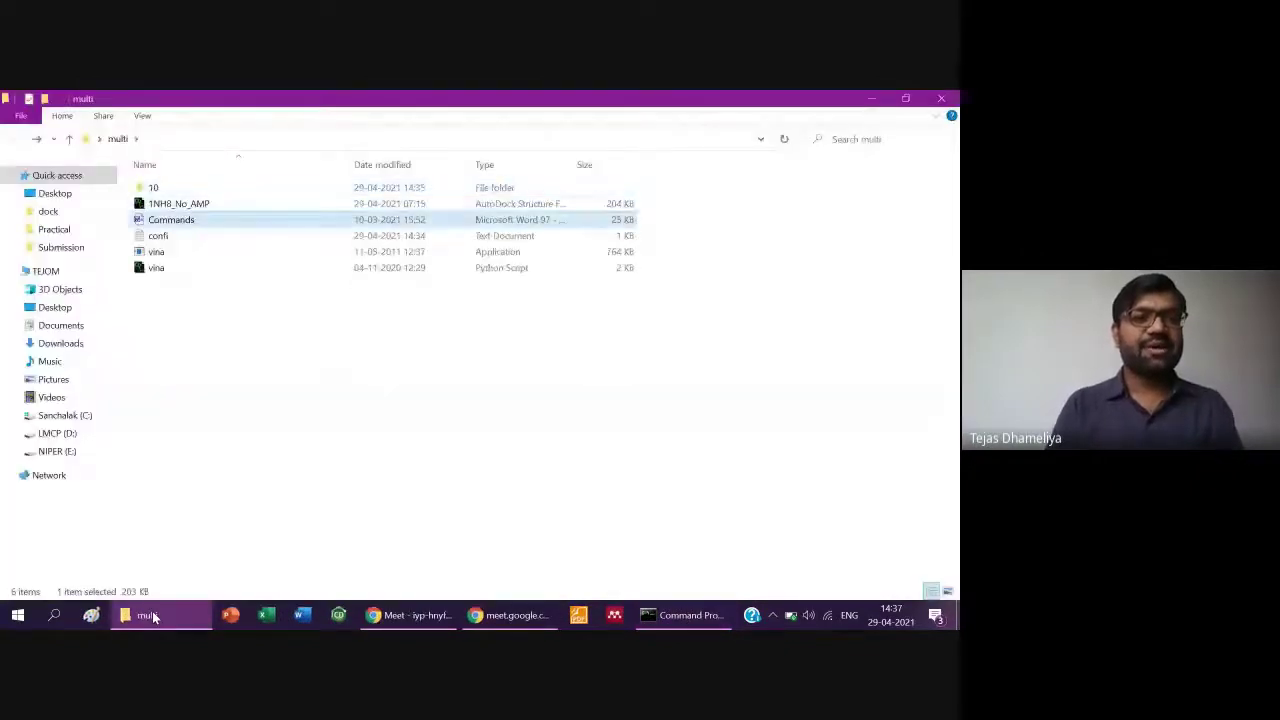
key(Up)
key(Return)
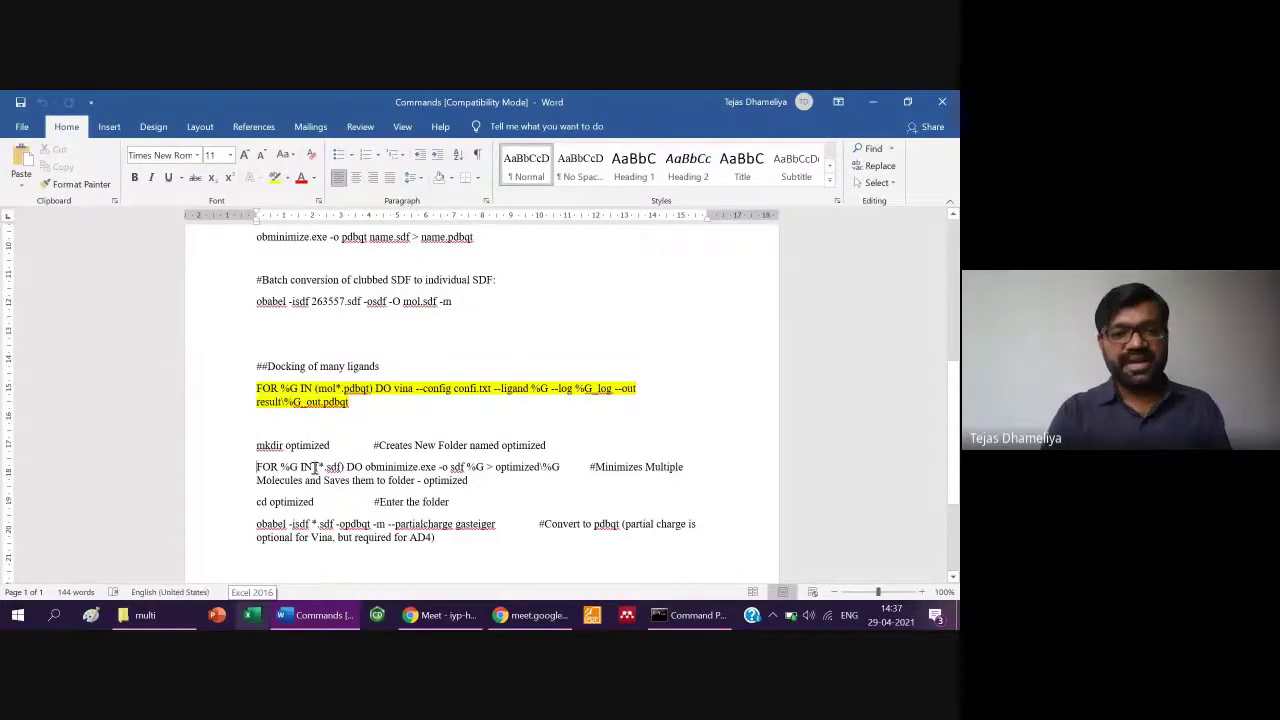
- Copy only the batch minimization command, FOR %G IN (*.sdf) DO obminimize.exe -o sdf %G > optimized\%G, without its trailing comment
triple_click(315, 467)
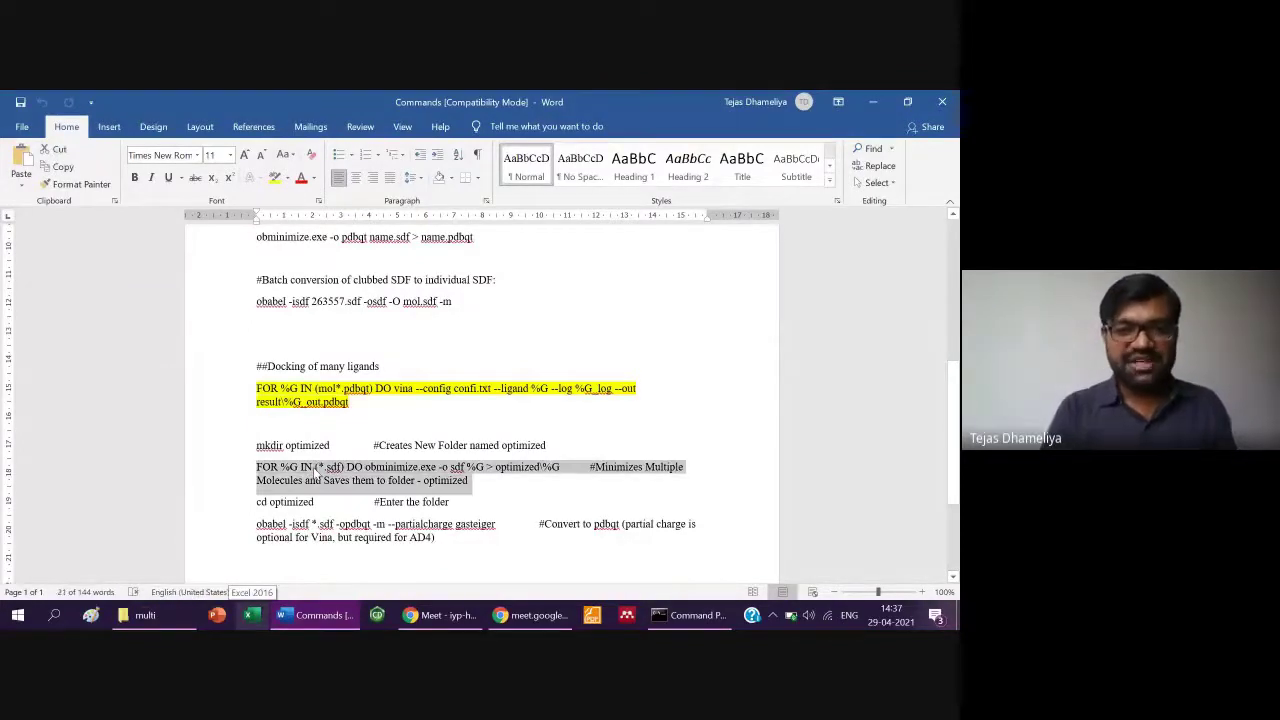
key(shift+Up)
key(shift+Left)
key(shift+Left)
key(shift+Left)
key(shift+Left)
key(shift+Left)
key(shift+Left)
key(shift+Left)
key(shift+Left)
key(shift+Left)
key(shift+Left)
key(shift+Left)
key(shift+Left)
key(shift+Left)
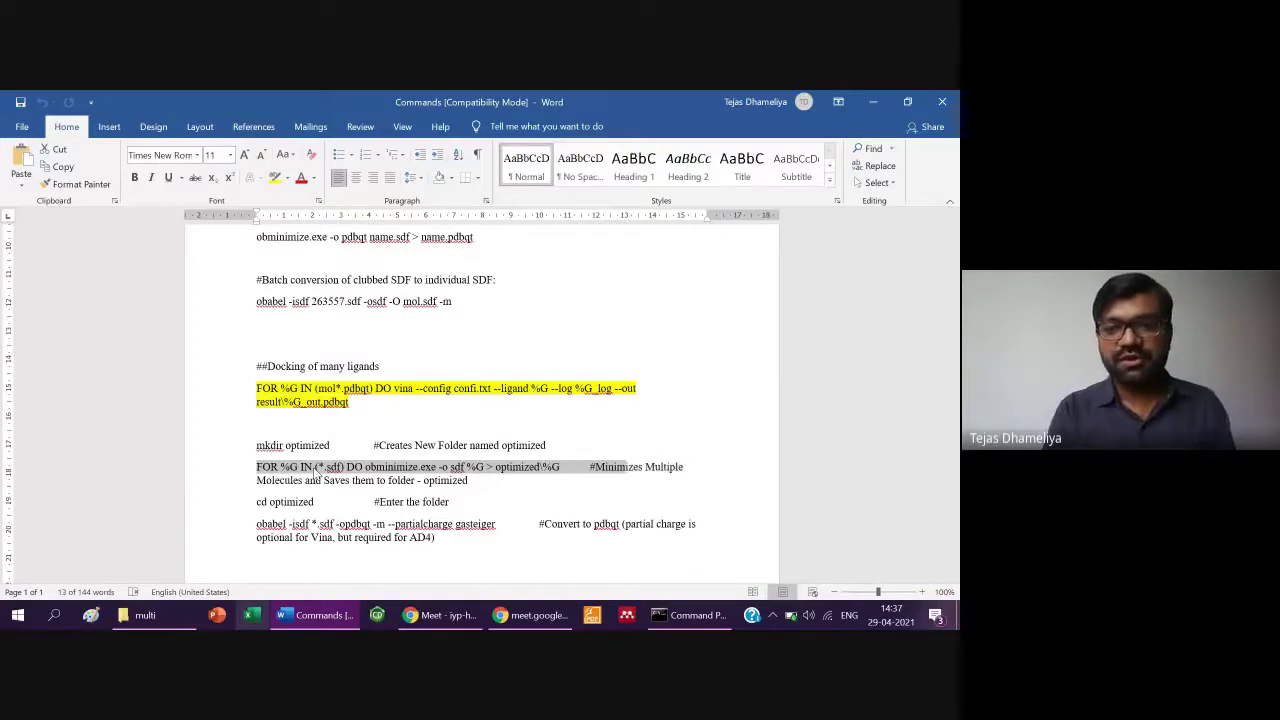
key(shift+Left)
key(shift+Left)
key(shift+Left)
key(shift+Left)
key(shift+Left)
key(shift+Left)
key(shift+Left)
key(ctrl+c)
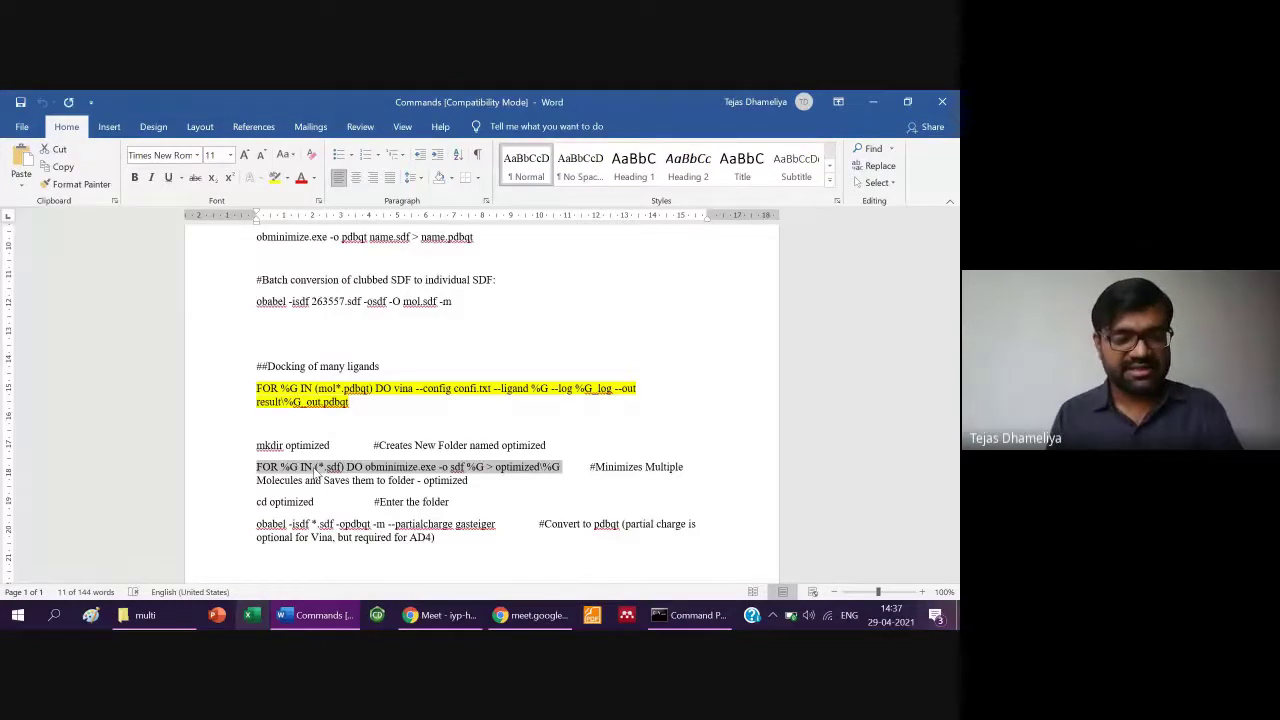
- Switch to Command Prompt and paste the copied obminimize command at the multi\10 prompt
key(alt+Tab)
key(alt+Tab)
key(alt+Tab)
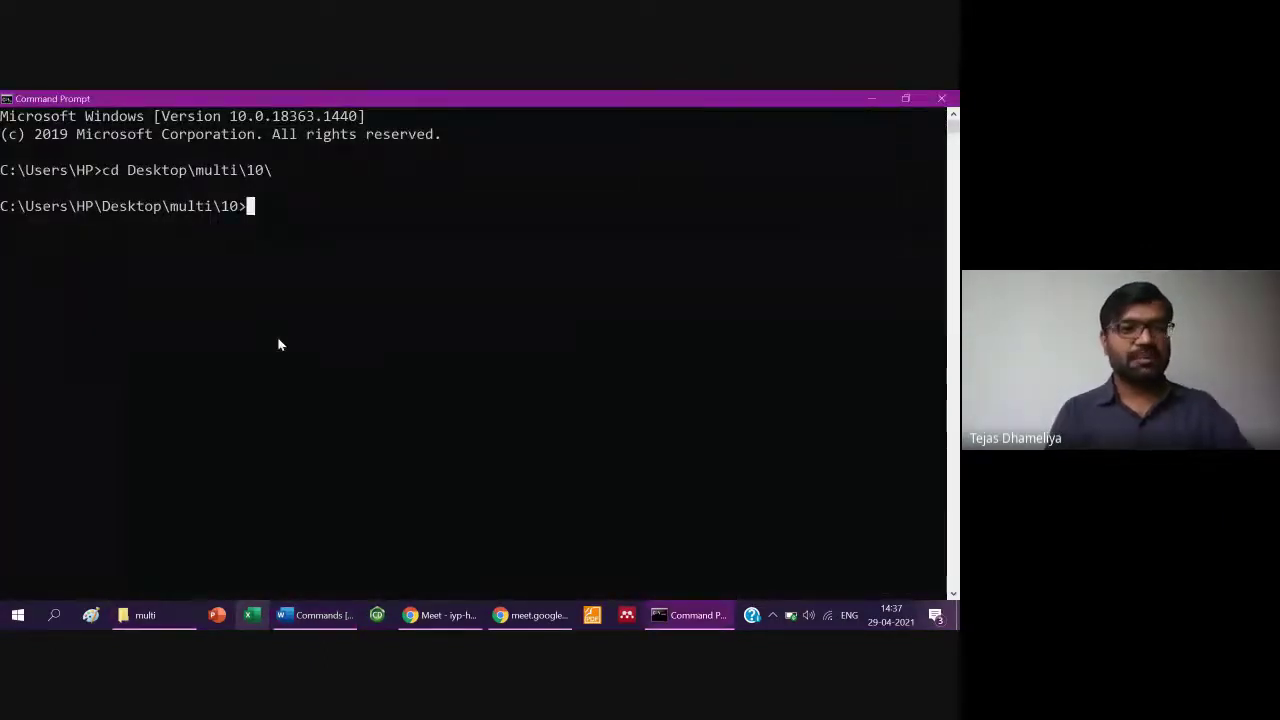
key(ctrl+v)
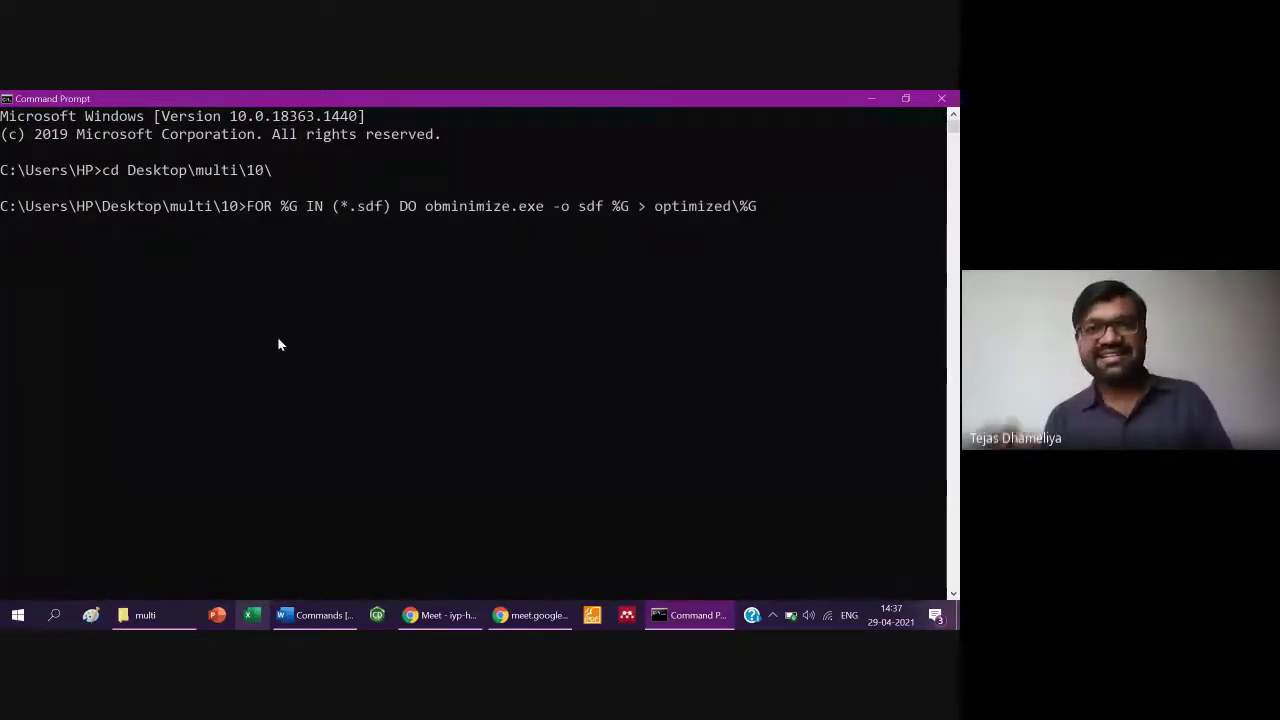
- Clear the entire pasted obminimize command from the prompt without running it
key(ctrl+z)
key(BackSpace)
key(BackSpace)
key(BackSpace)
key(BackSpace)
key(BackSpace)
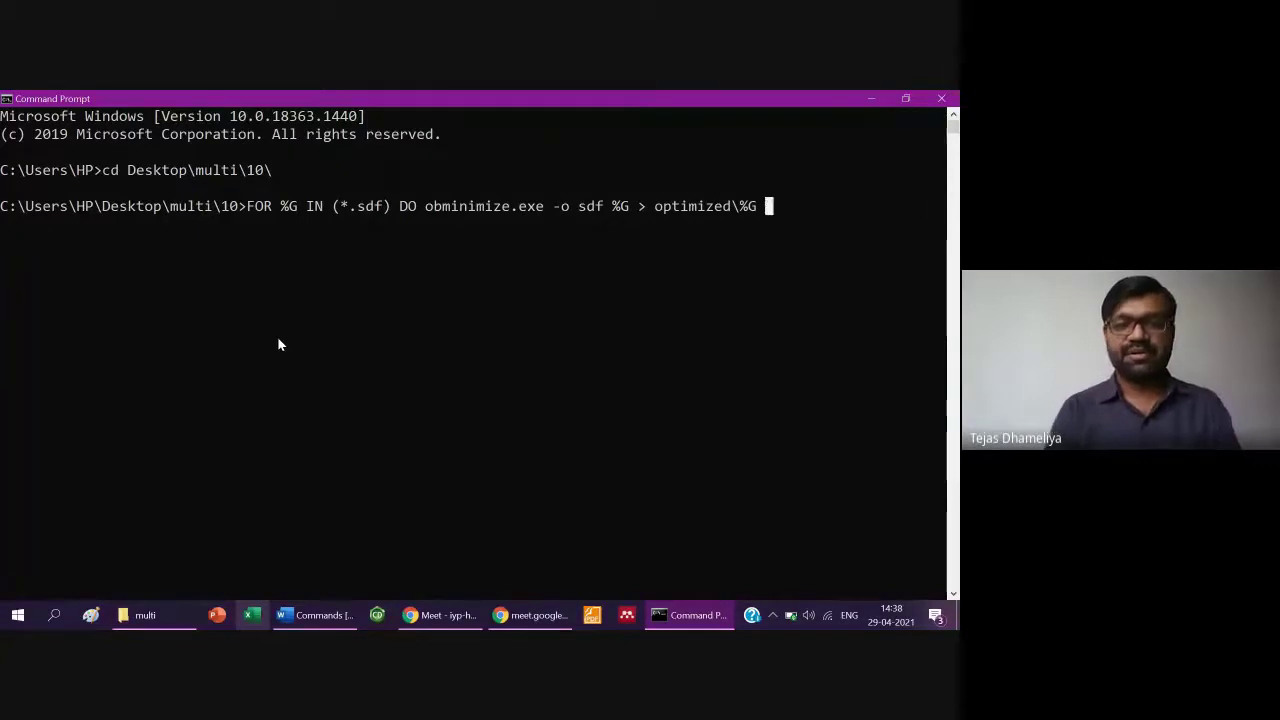
key(BackSpace)
key(BackSpace)
key(BackSpace)
key(BackSpace)
key(BackSpace)
key(BackSpace)
key(BackSpace)
key(BackSpace)
key(BackSpace)
key(BackSpace)
key(BackSpace)
key(BackSpace)
key(BackSpace)
key(BackSpace)
key(BackSpace)
key(BackSpace)
key(BackSpace)
key(BackSpace)
key(BackSpace)
key(BackSpace)
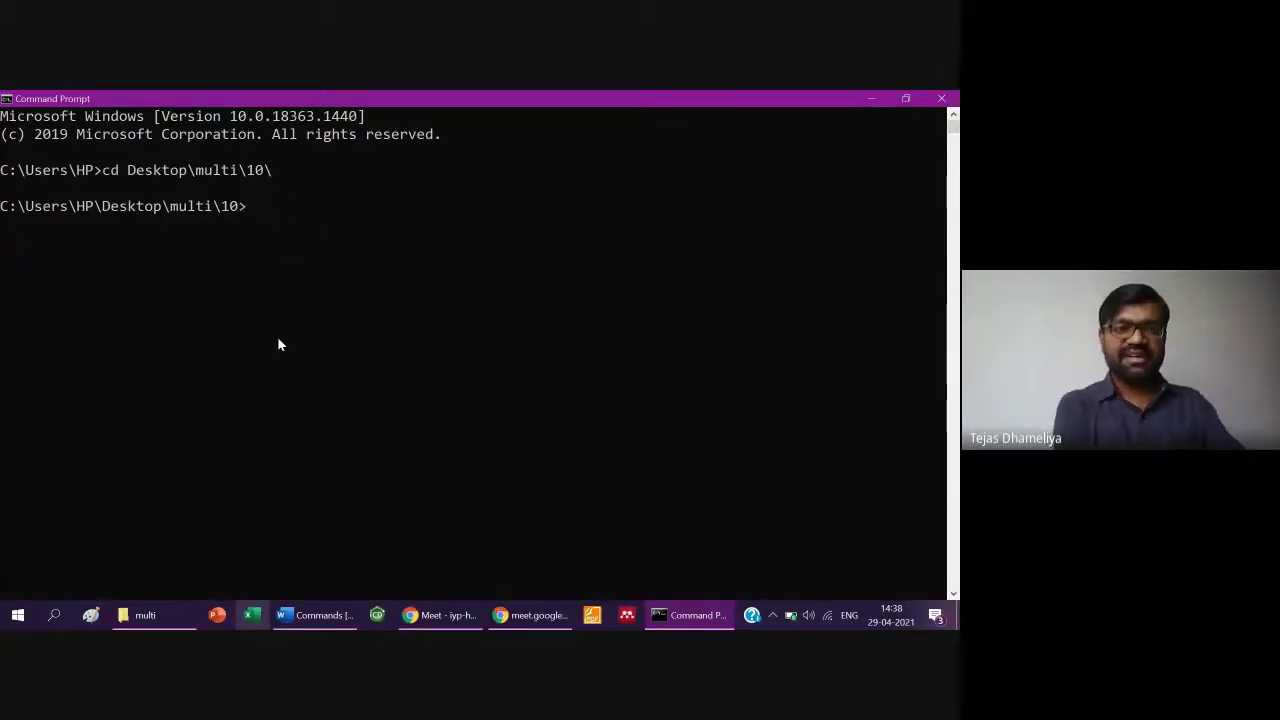
- Run the batch minimization command FOR %G IN (*.sdf) DO obminimize.exe -o sdf %G > optimized\%G in the multi\10 folder
key(ctrl+v)
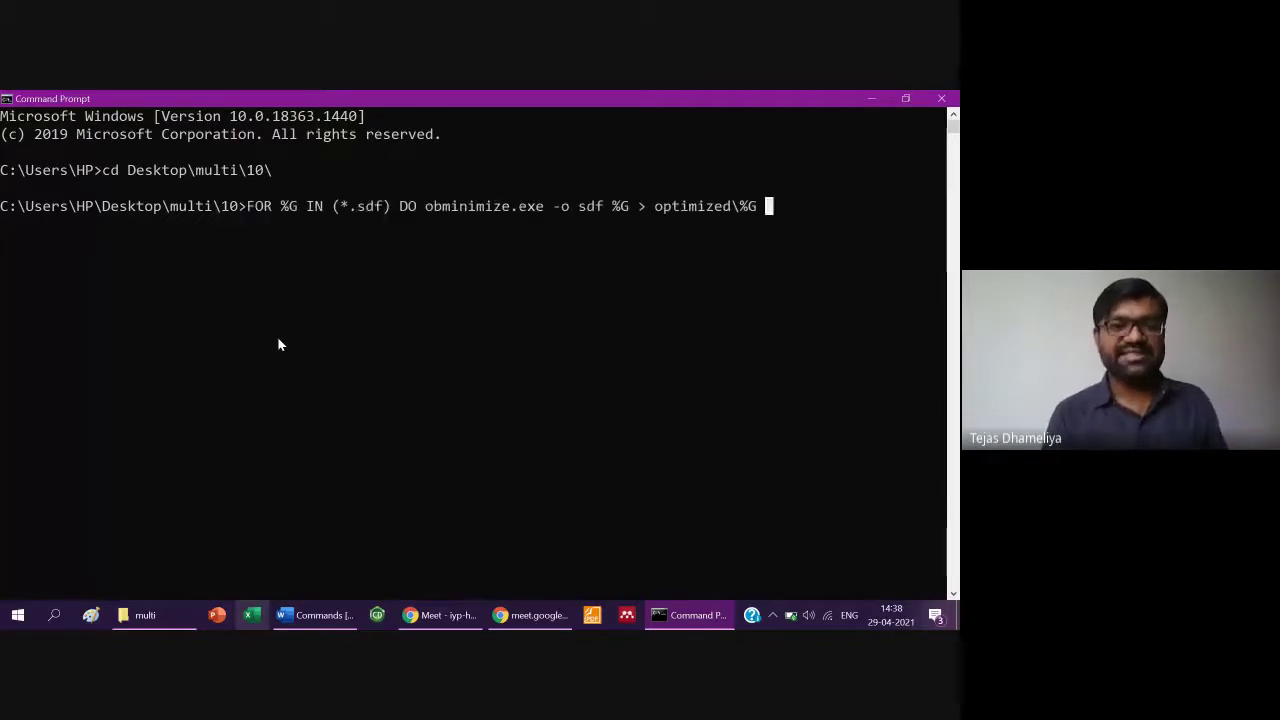
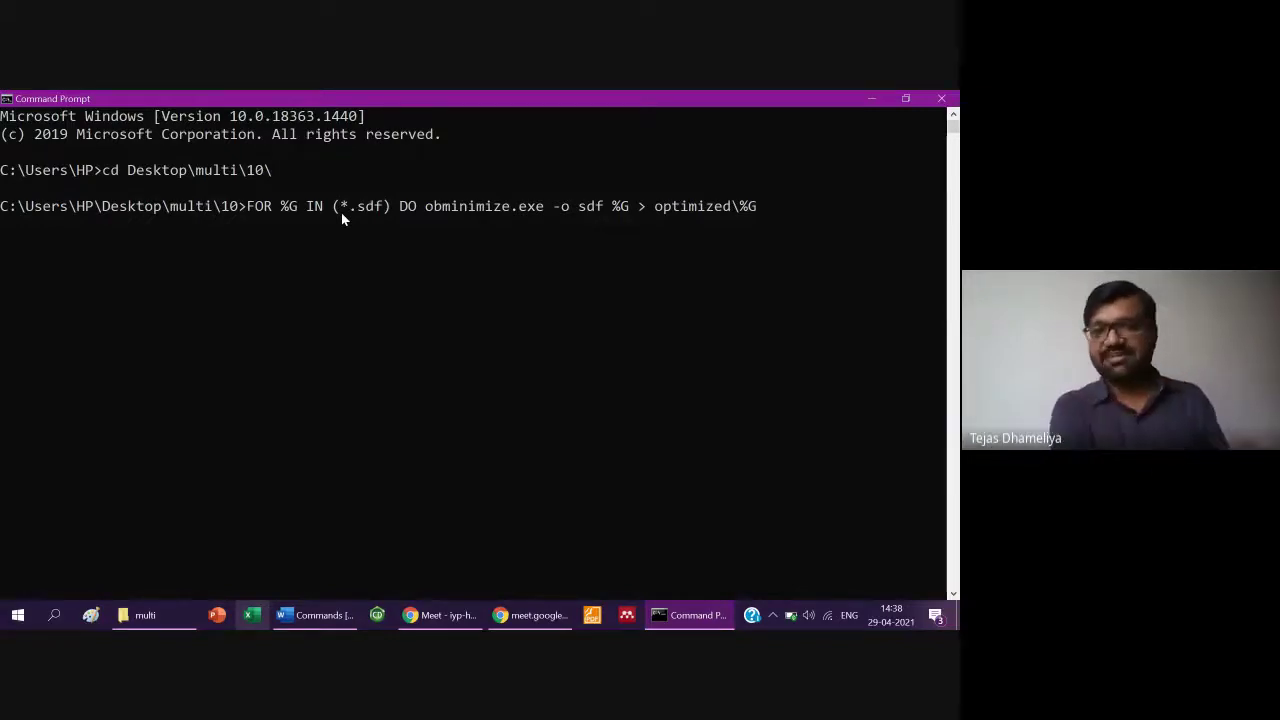
key(BackSpace)
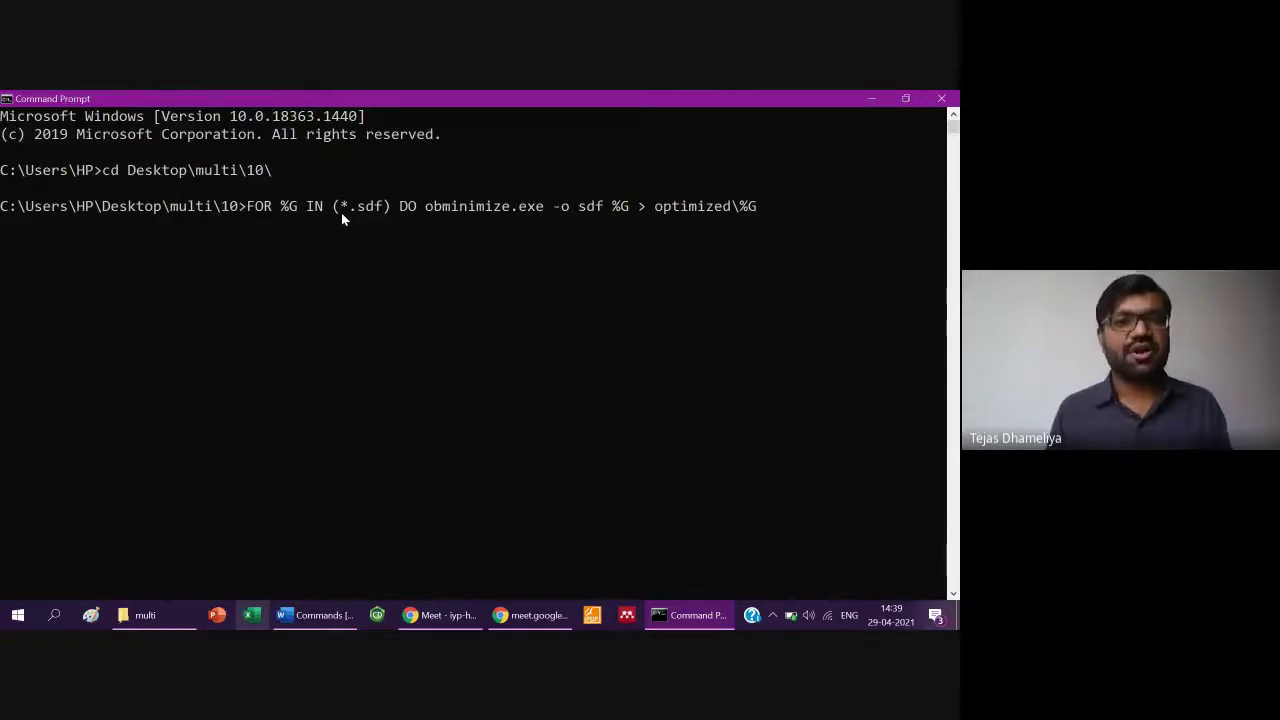
key(Return)
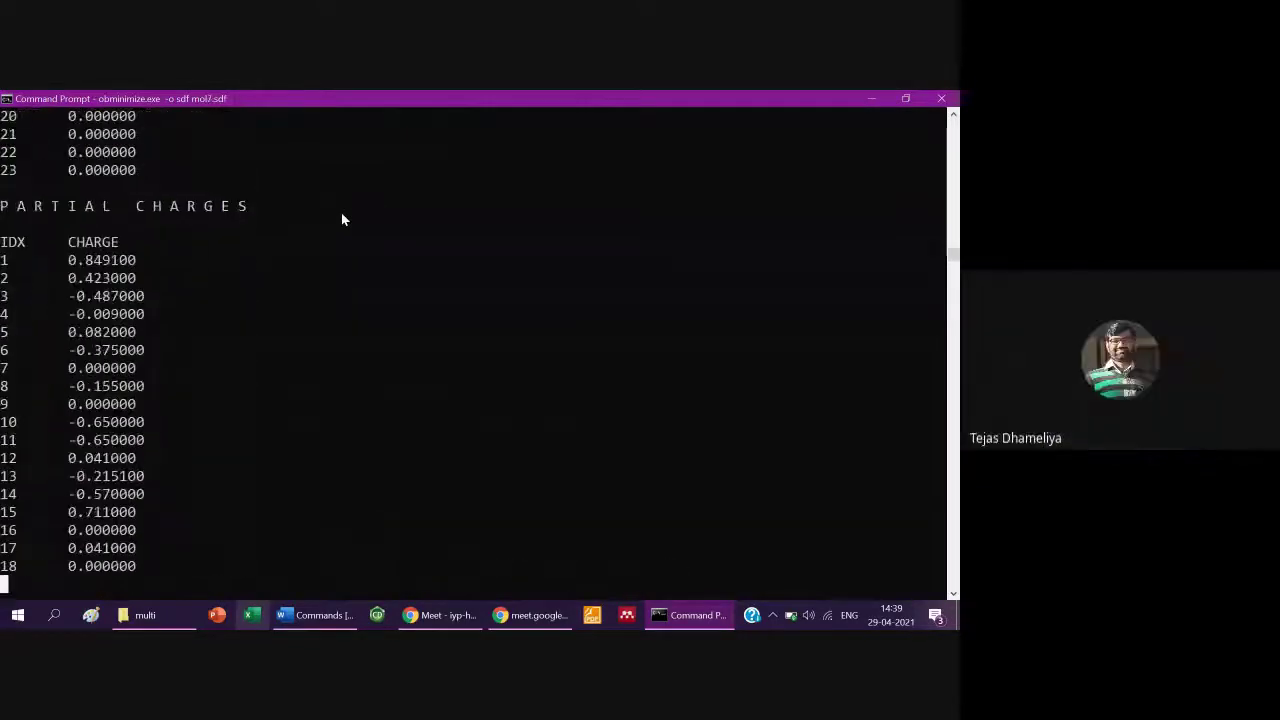
- Switch to File Explorer and compare the minimized SDF files in multi\10\optimized with the original SDF files in folder 10
click(150, 617)
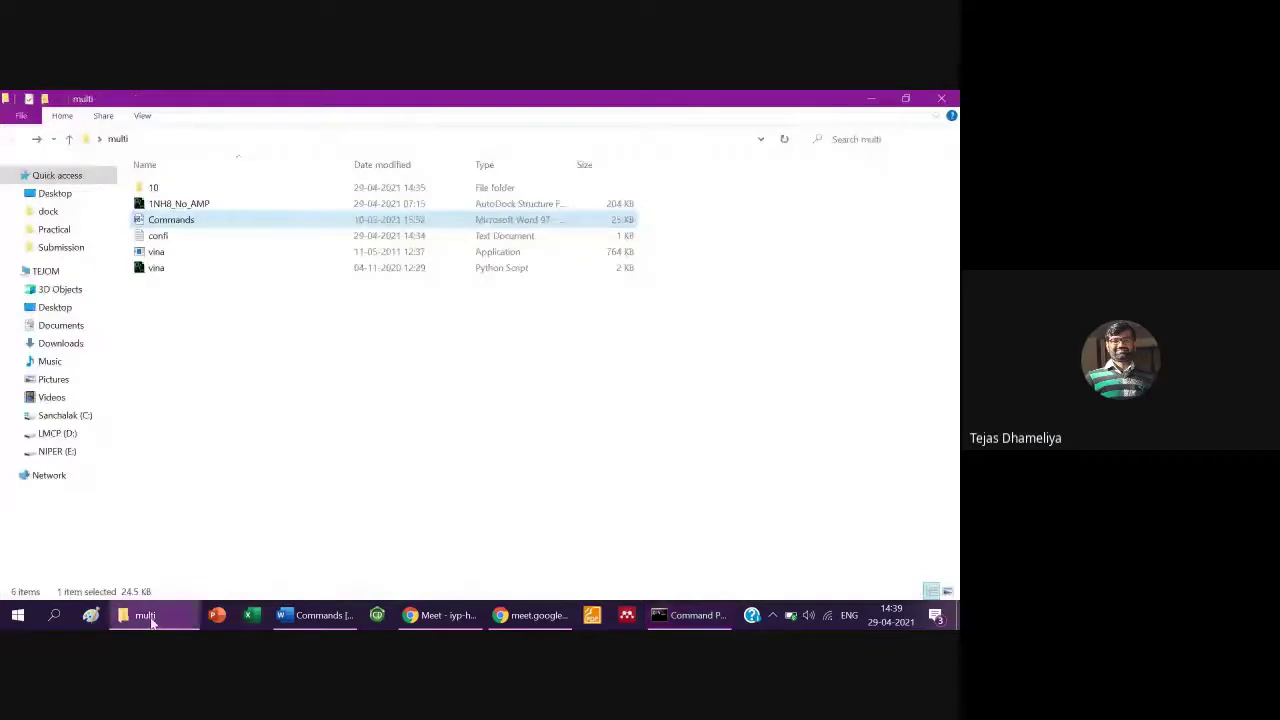
click(148, 190)
double_click(148, 190)
double_click(152, 190)
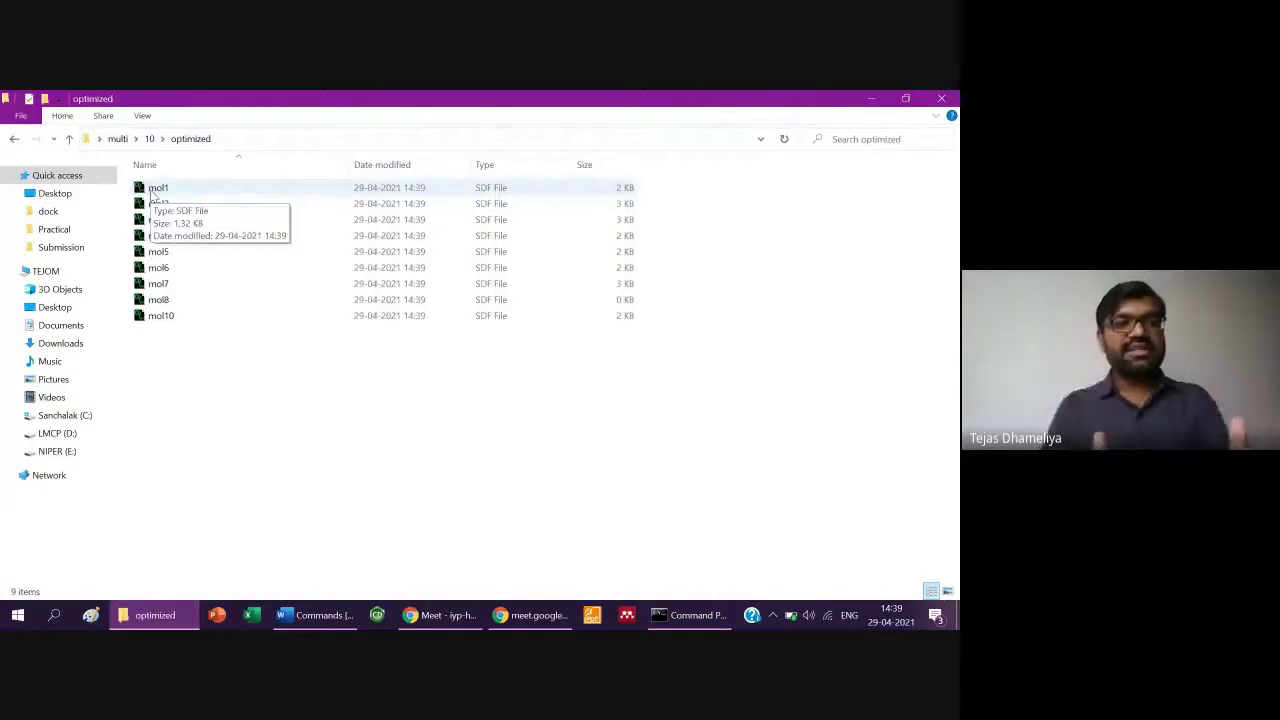
key(Down)
key(BackSpace)
key(Down)
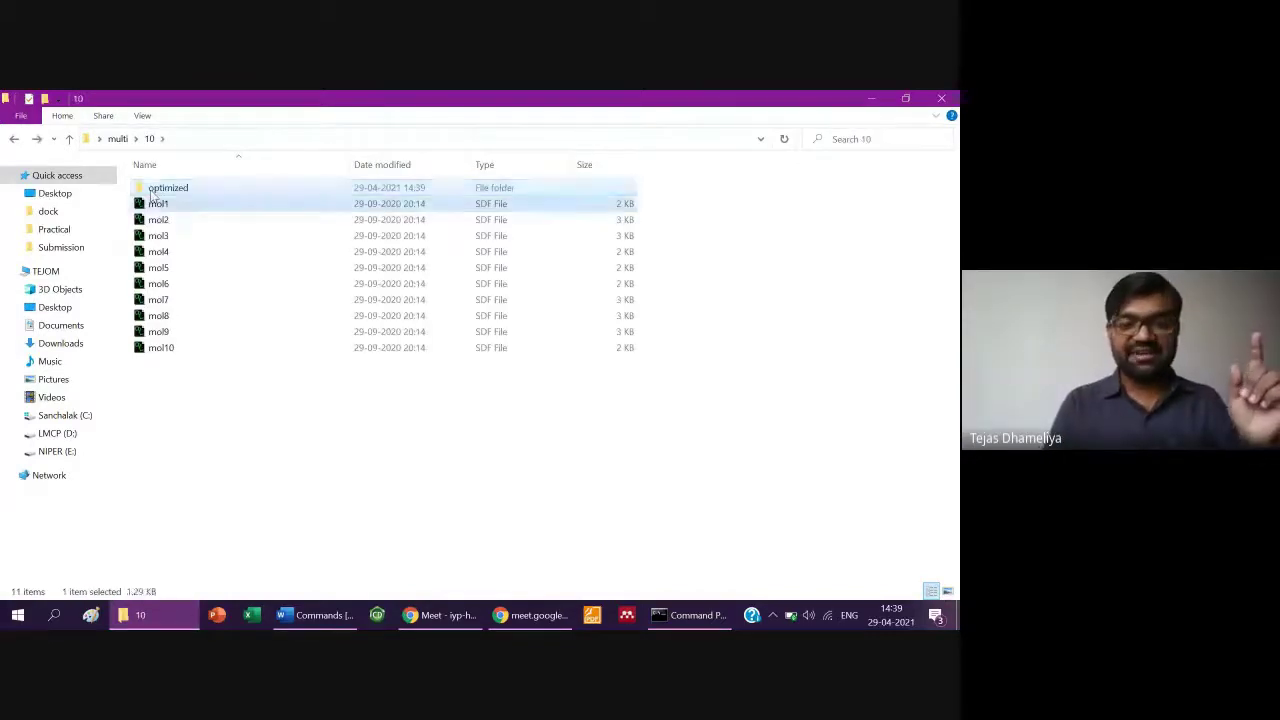
key(shift+End)
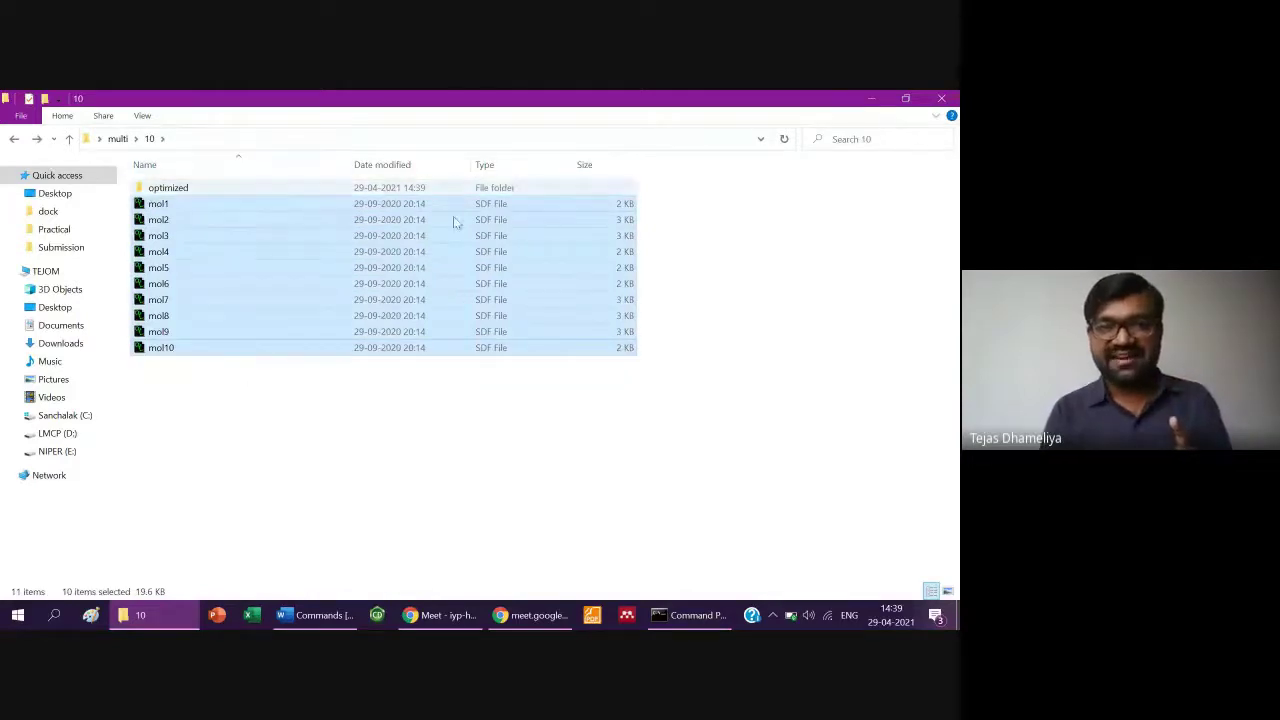
double_click(254, 187)
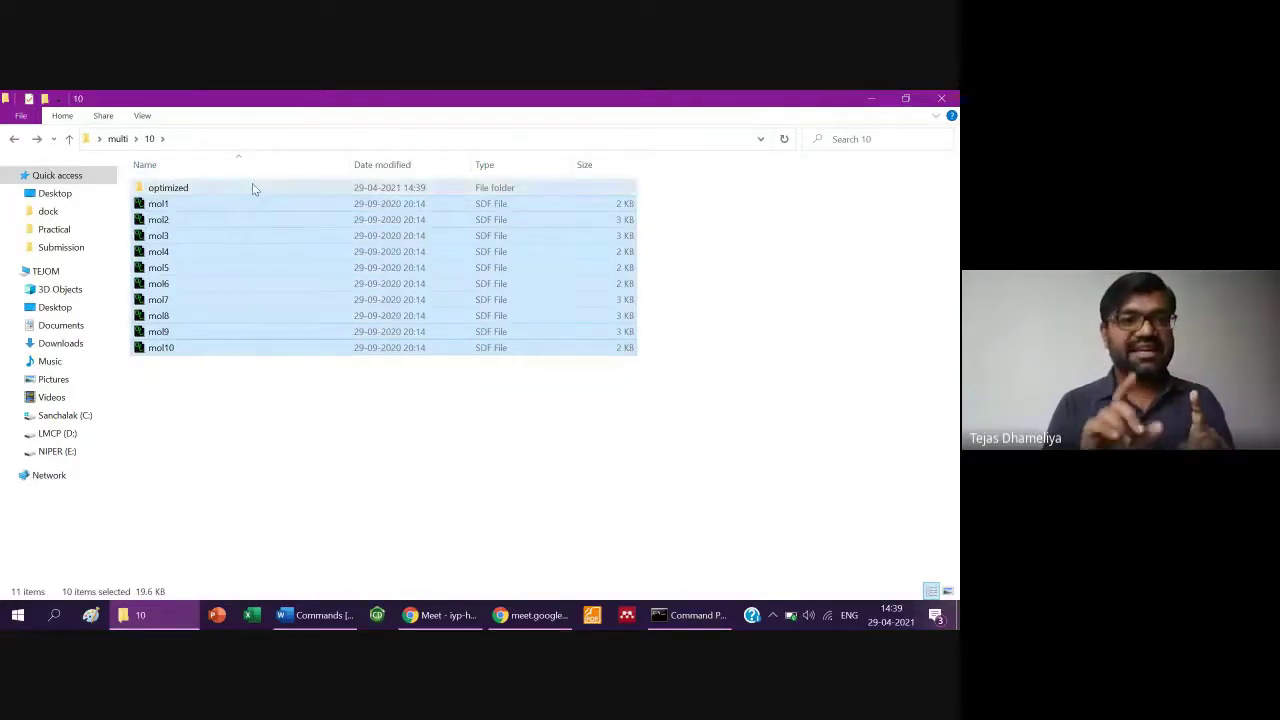
key(ctrl+a)
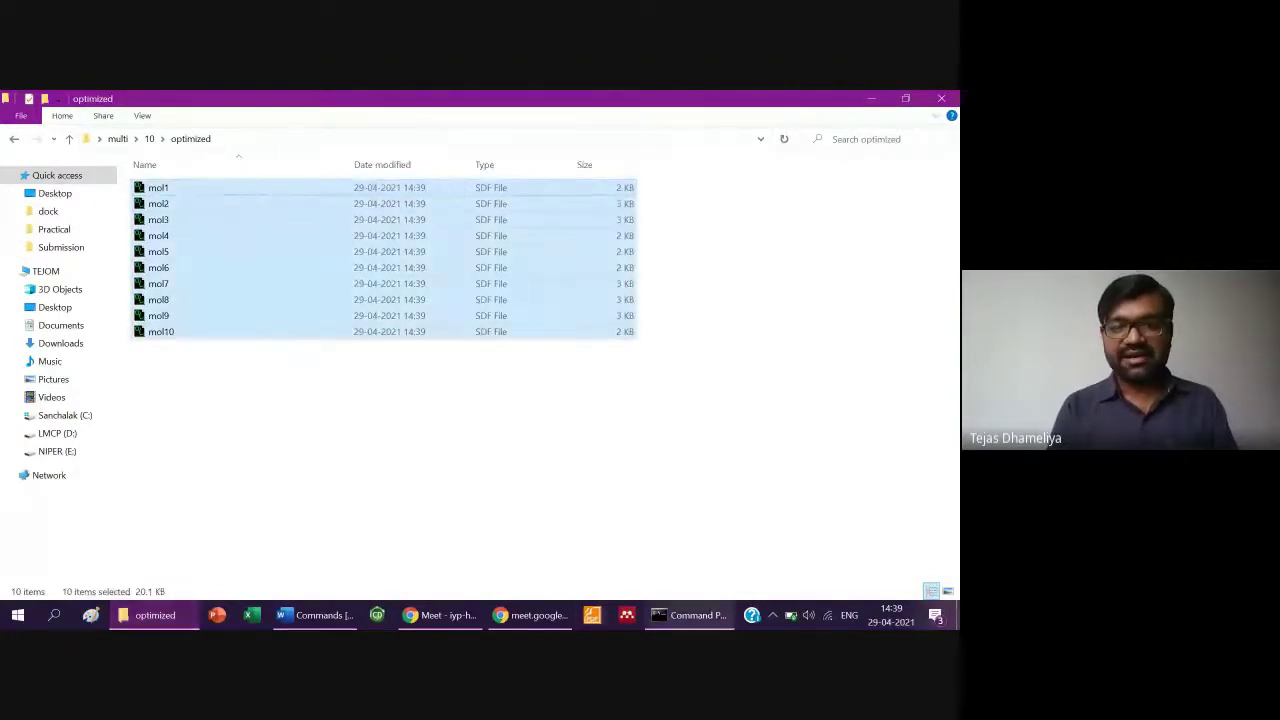
click(690, 615)
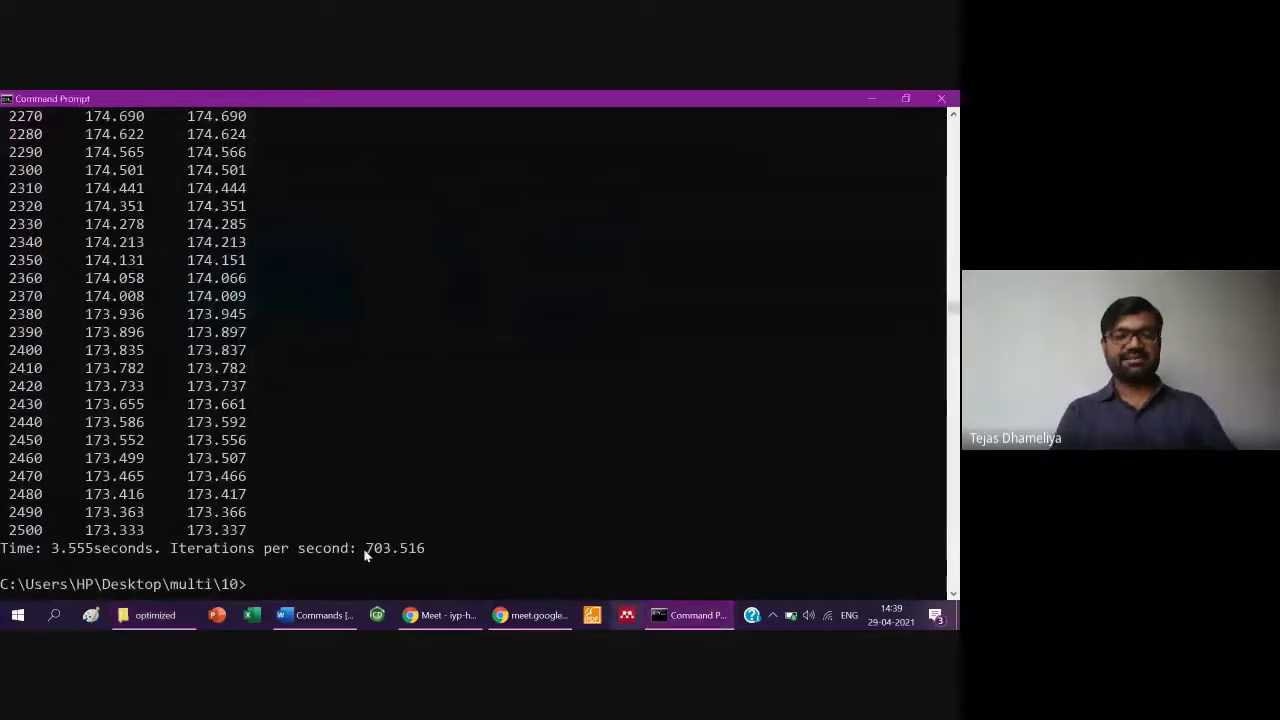
text(FOR %G IN (*.sdf) DO obminimize.exe -o sdf %G > optimized\%G)
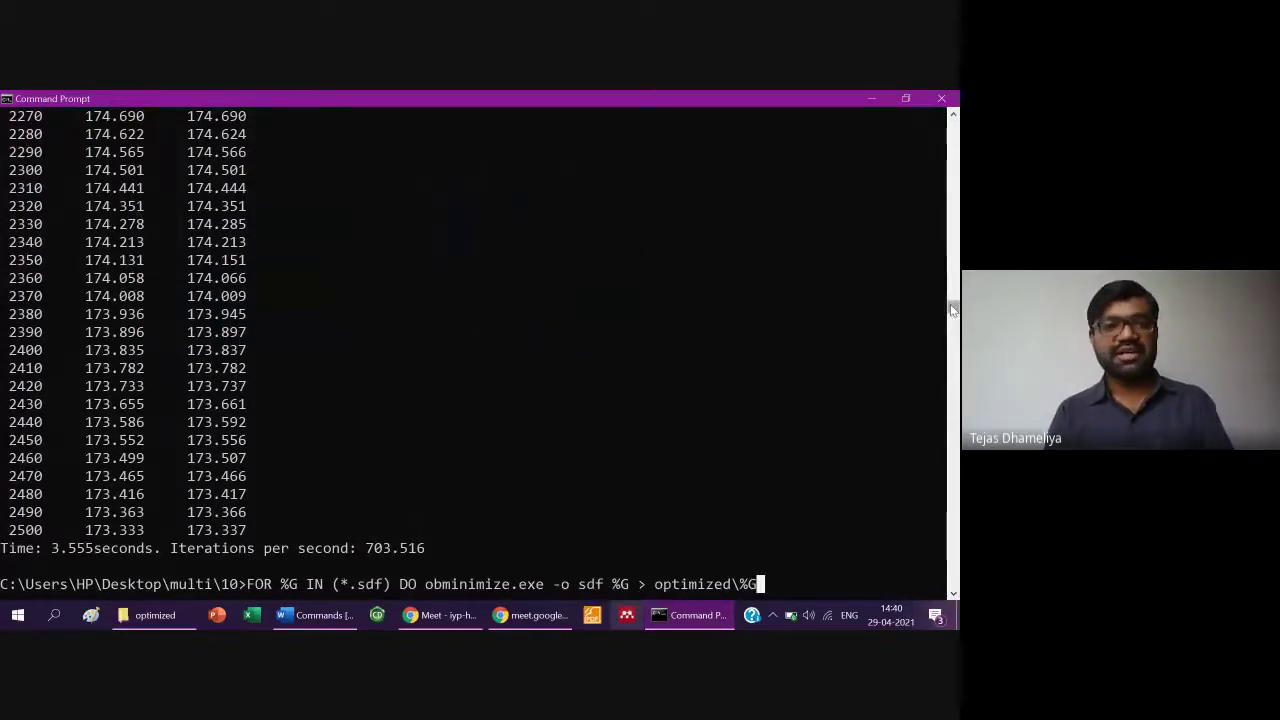
mouse_move(950, 306)
mouse_down()
mouse_move(951, 252)
mouse_move(951, 326)
mouse_move(953, 292)
mouse_move(953, 313)
mouse_up()
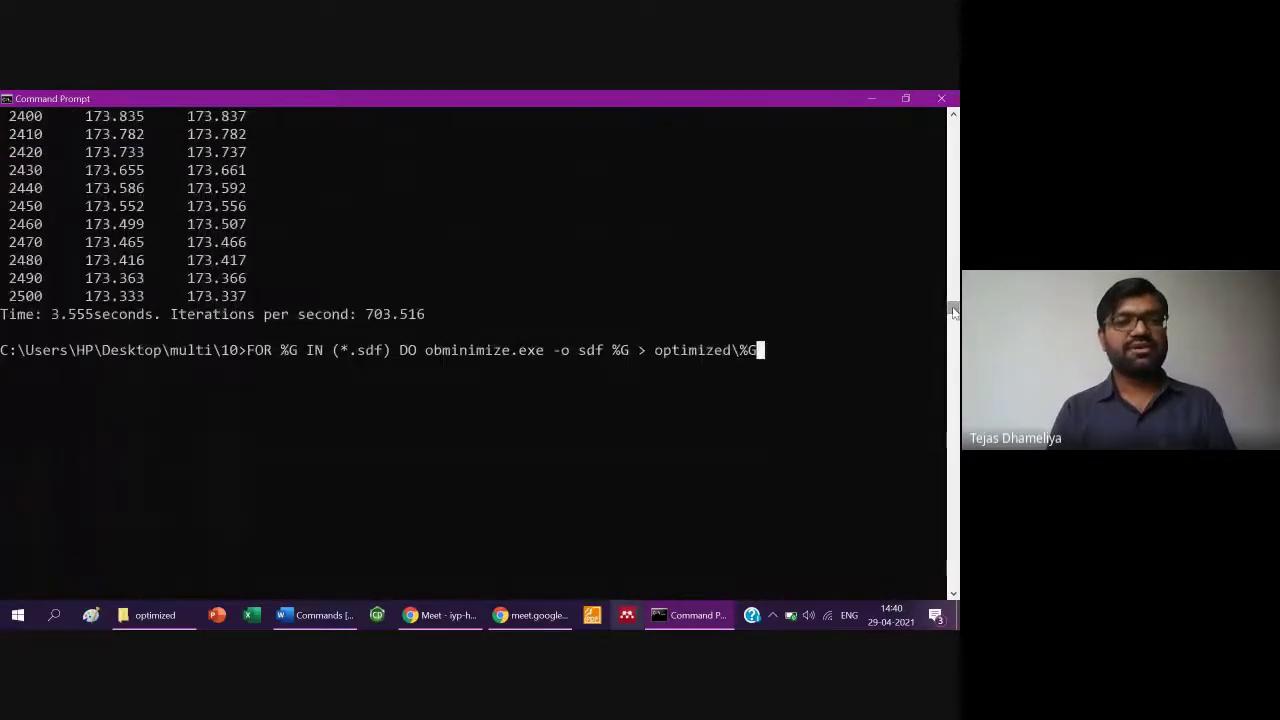
key(BackSpace)
key(BackSpace)
key(BackSpace)
key(BackSpace)
key(BackSpace)
key(BackSpace)
key(BackSpace)
key(BackSpace)
key(BackSpace)
key(BackSpace)
key(BackSpace)
key(BackSpace)
key(BackSpace)
key(BackSpace)
key(BackSpace)
key(BackSpace)
key(BackSpace)
key(BackSpace)
key(BackSpace)
key(BackSpace)
key(BackSpace)
key(BackSpace)
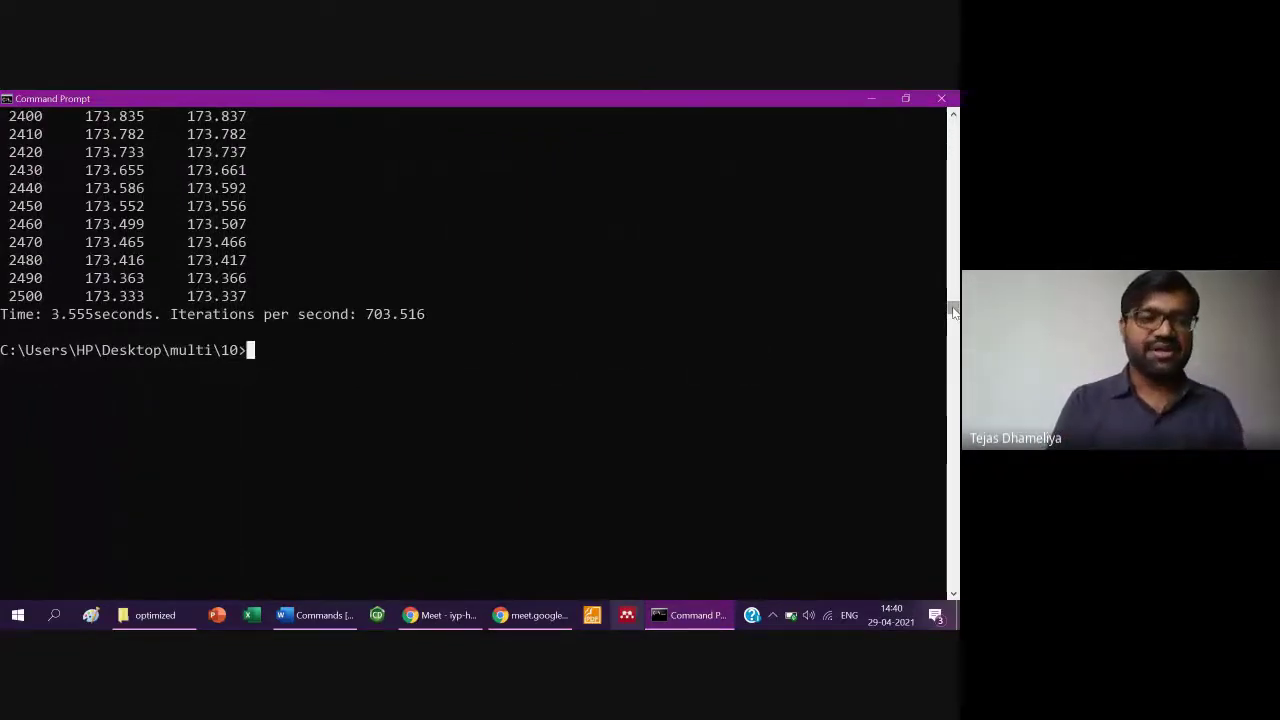
- Copy the command cd optimized from the Commands document in Word and run it in Command Prompt
click(320, 618)
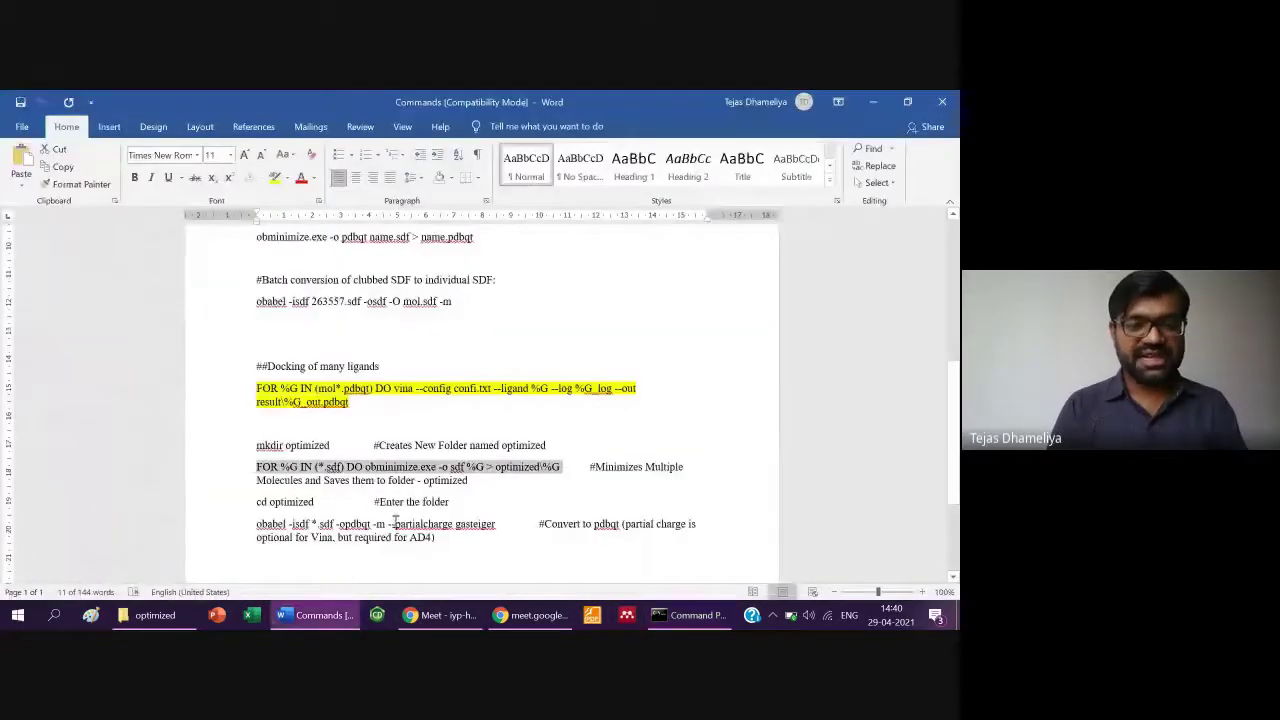
click(321, 502)
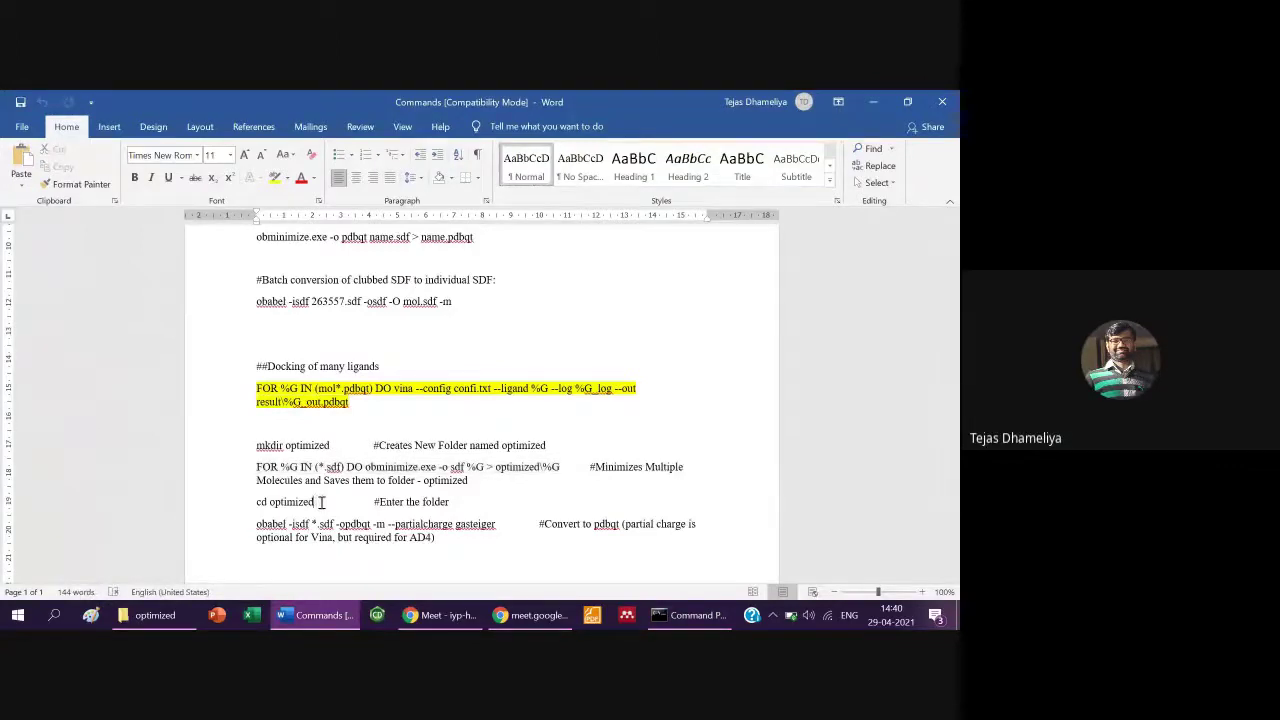
key(shift+Home)
key(ctrl+c)
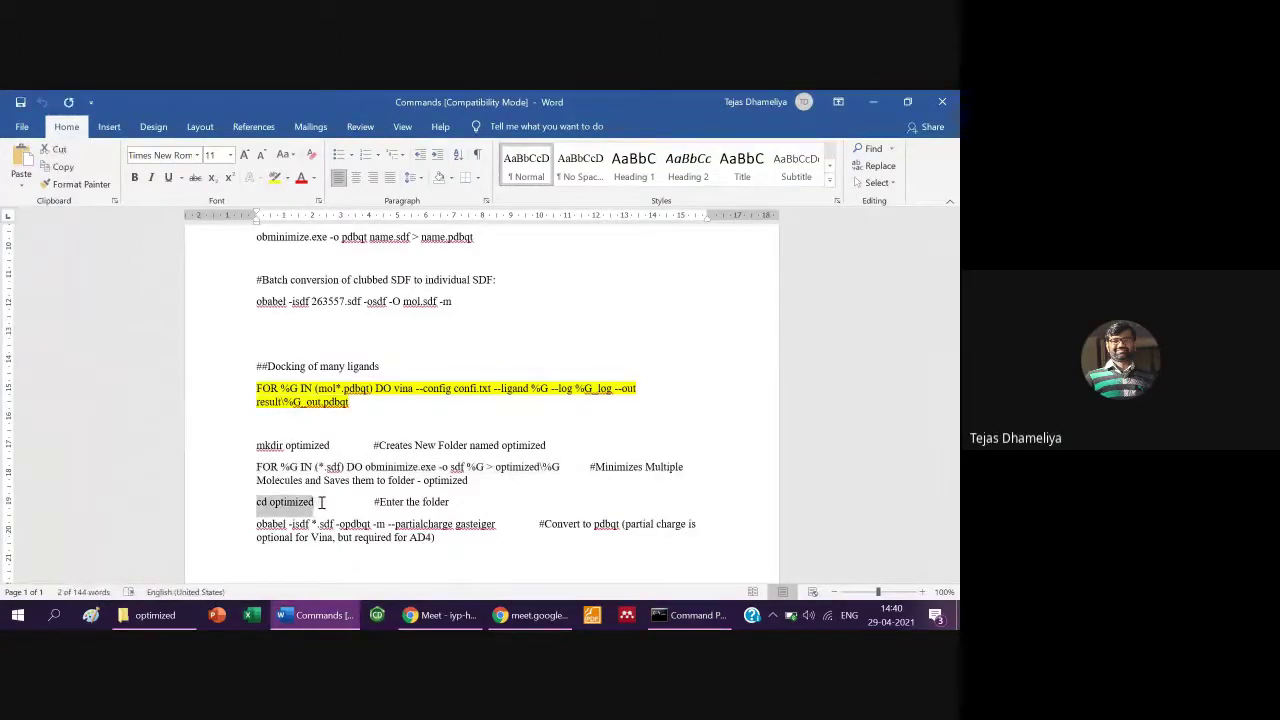
key(alt+Tab)
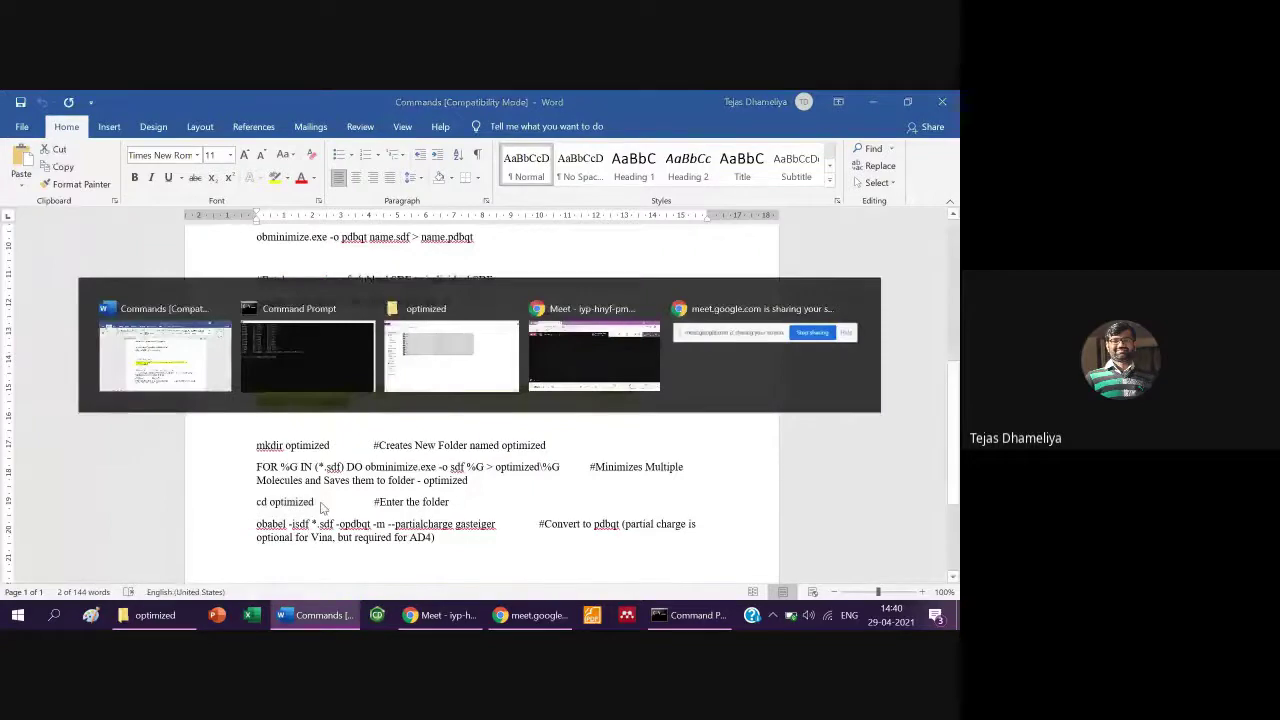
key(ctrl+v)
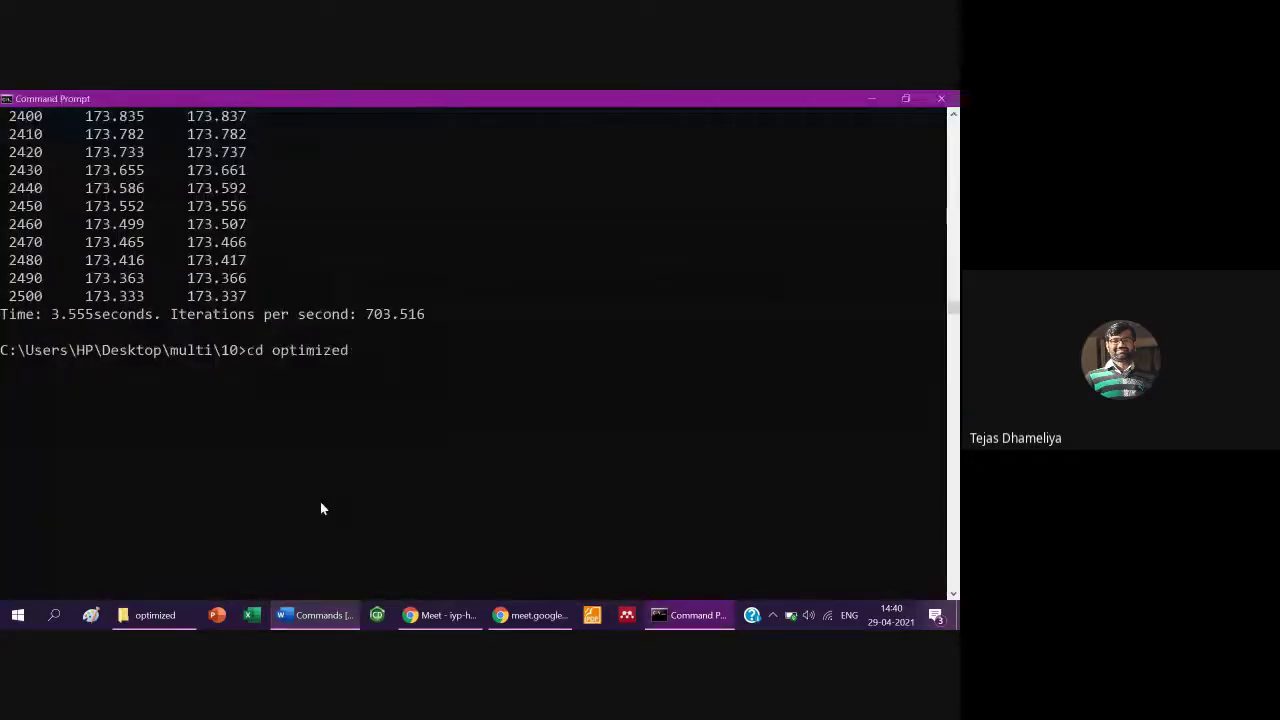
key(Return)
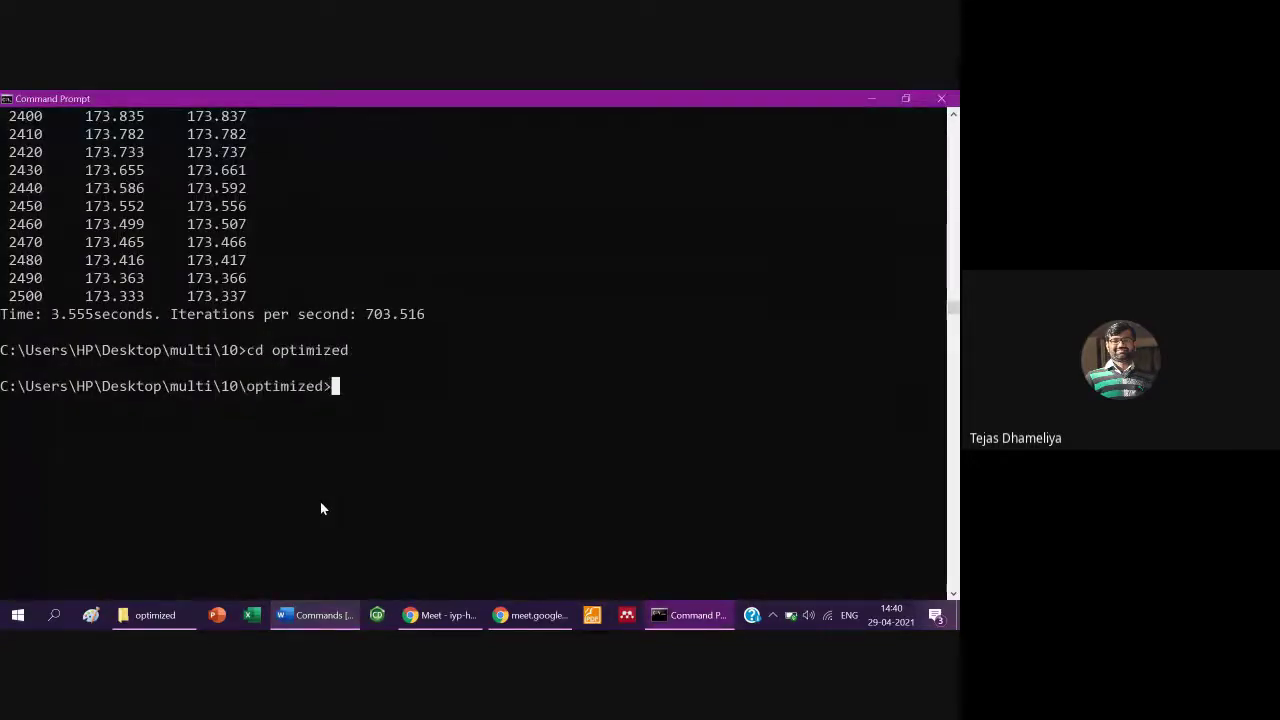
- Review folder 10 and its optimized subfolder in File Explorer, and return to Command Prompt
key(alt+Tab)
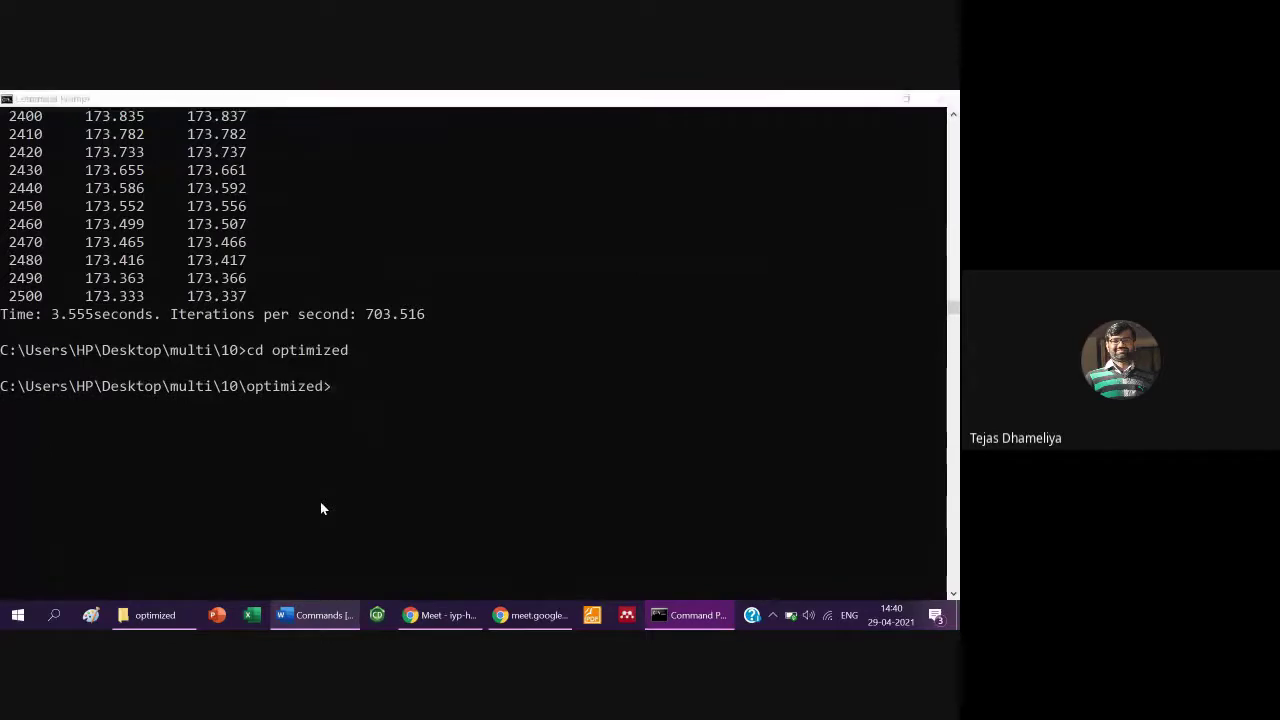
key(alt+Tab)
key(alt+Tab)
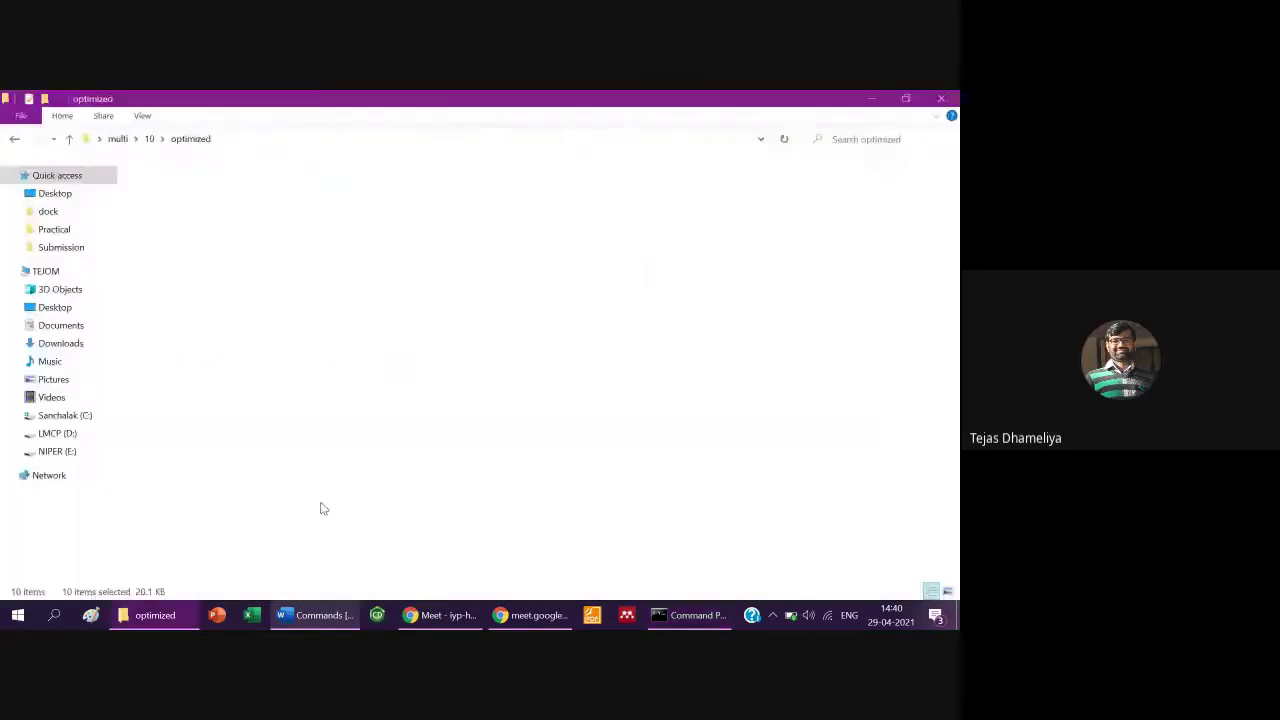
key(alt+Up)
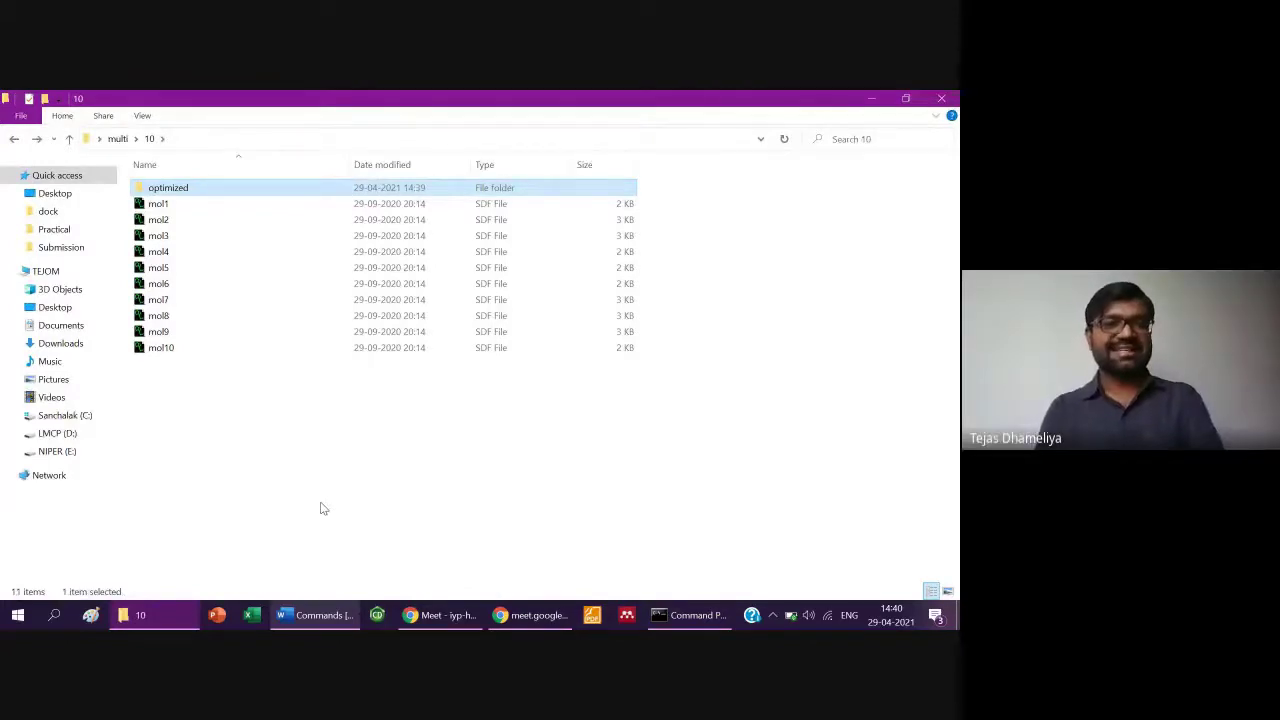
key(Return)
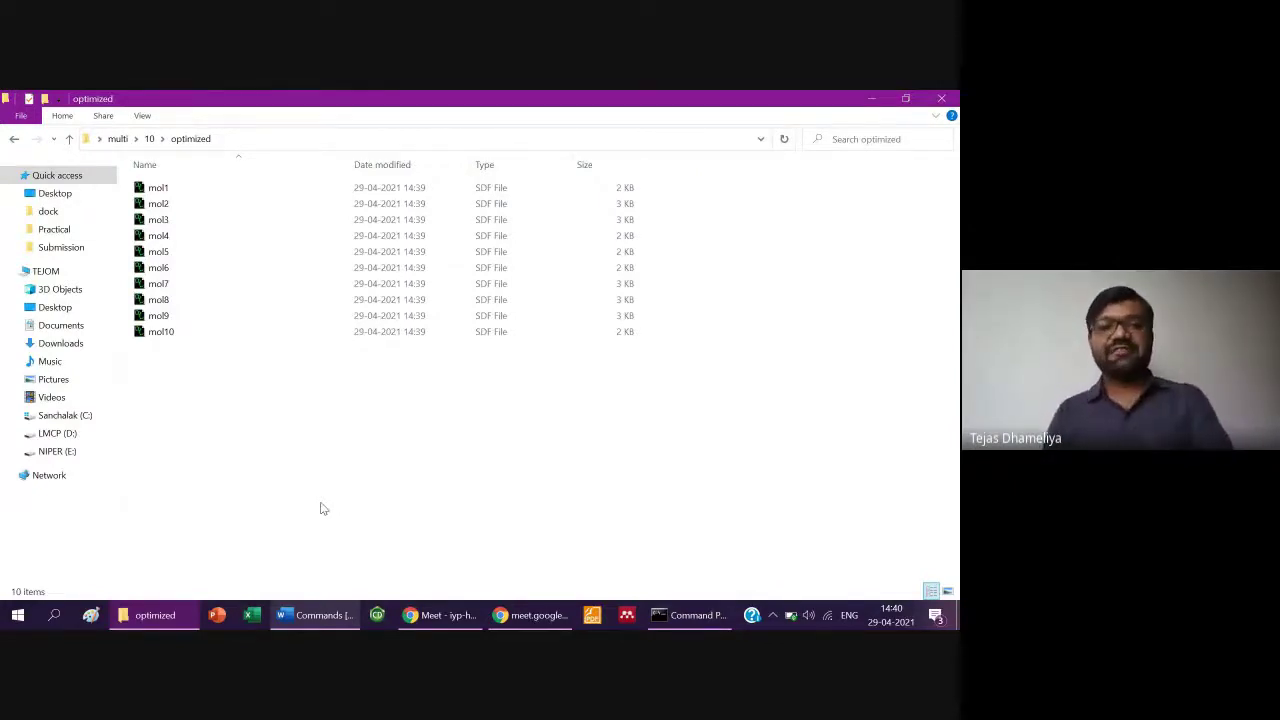
key(alt+Tab)
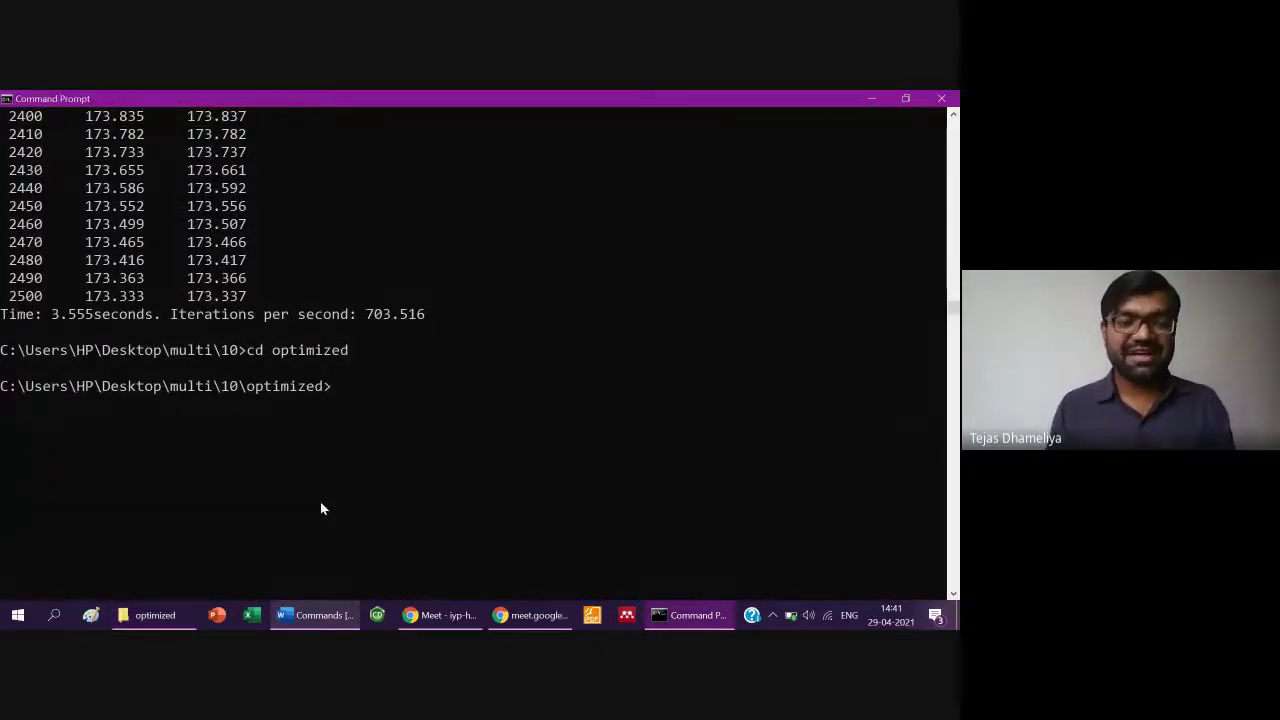
- Copy obabel -isdf *.sdf -opdbqt -m --partialcharge gasteiger from the Word document and run it in Command Prompt inside the optimized folder
click(320, 618)
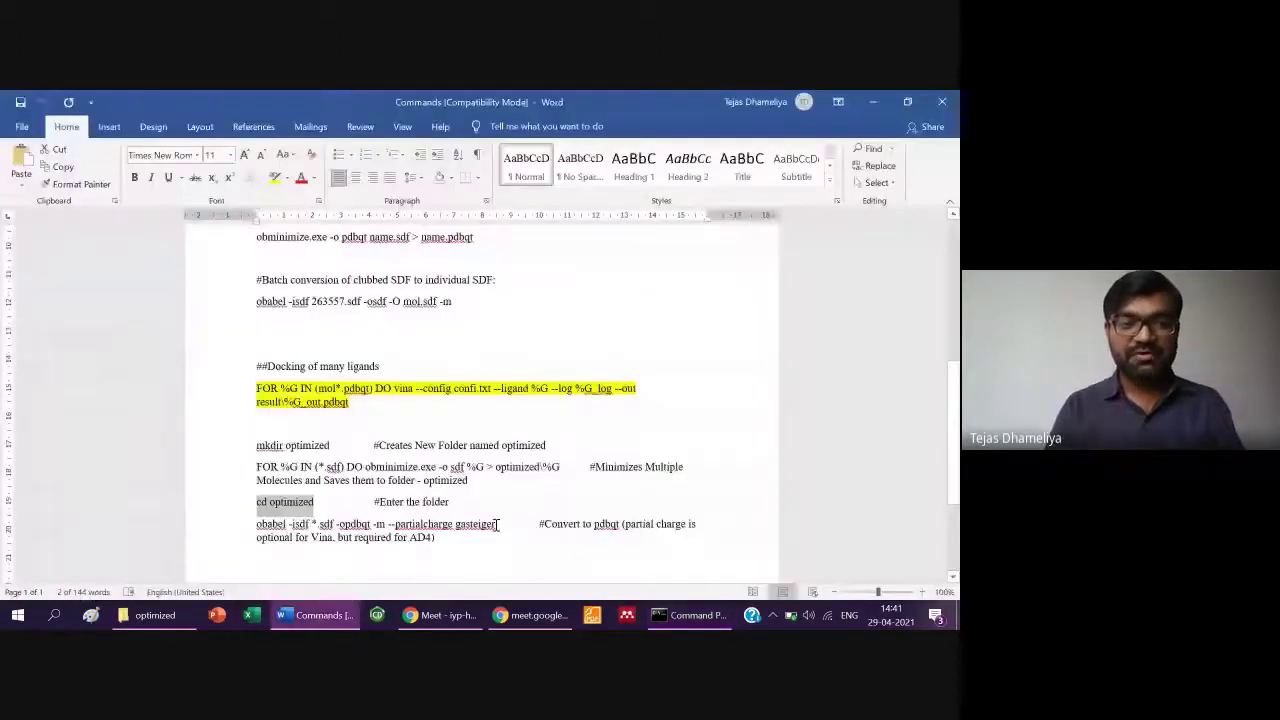
drag(257, 524, 497, 531)
key(ctrl+c)
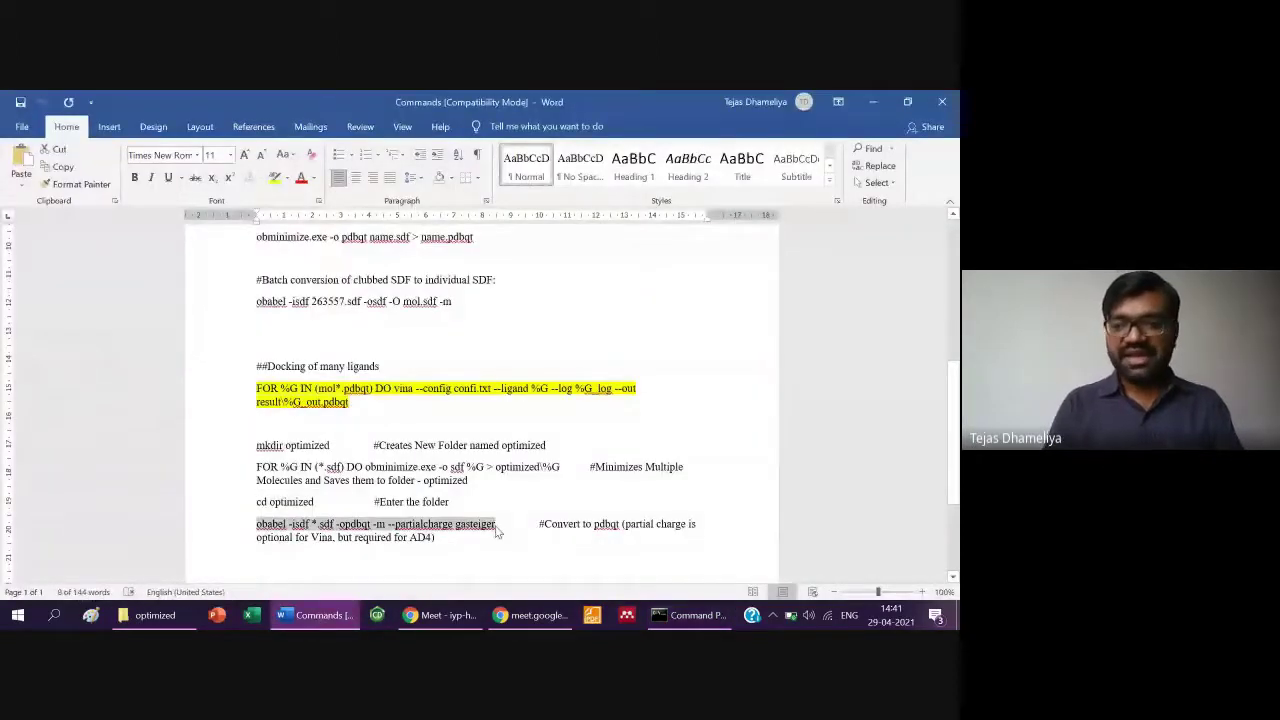
key(alt+Tab)
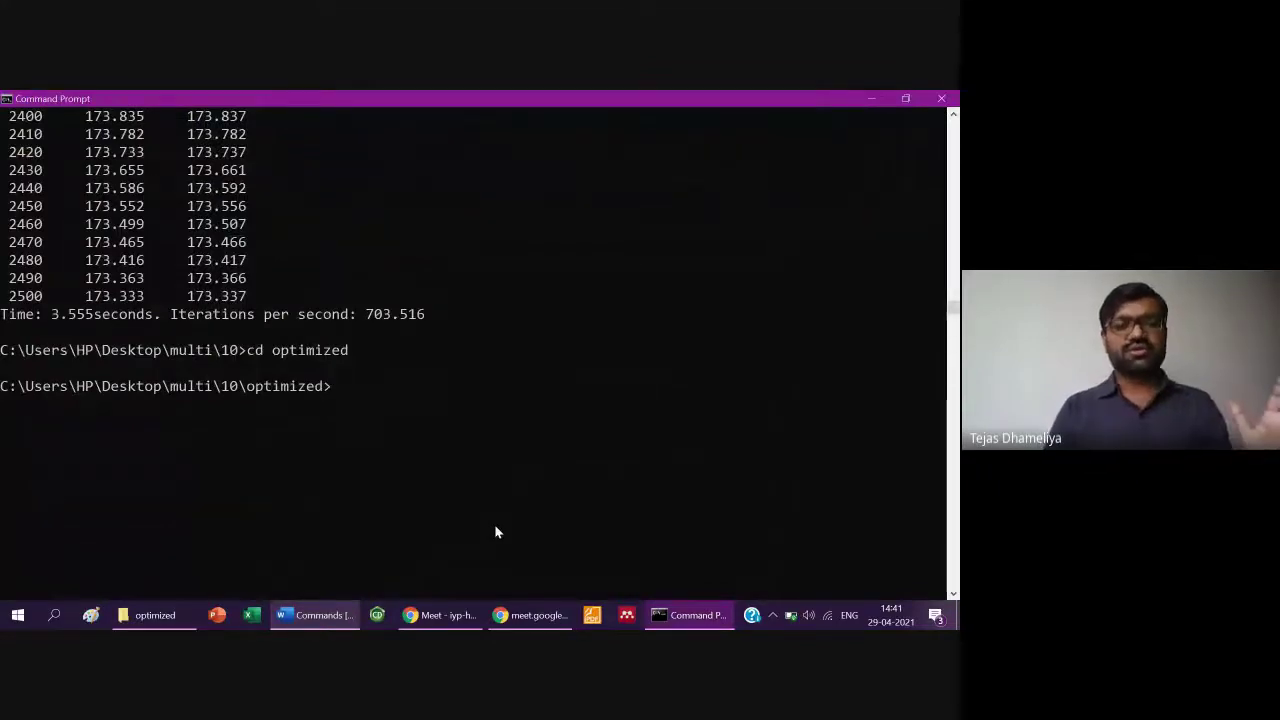
key(alt+Tab)
key(alt+Tab)
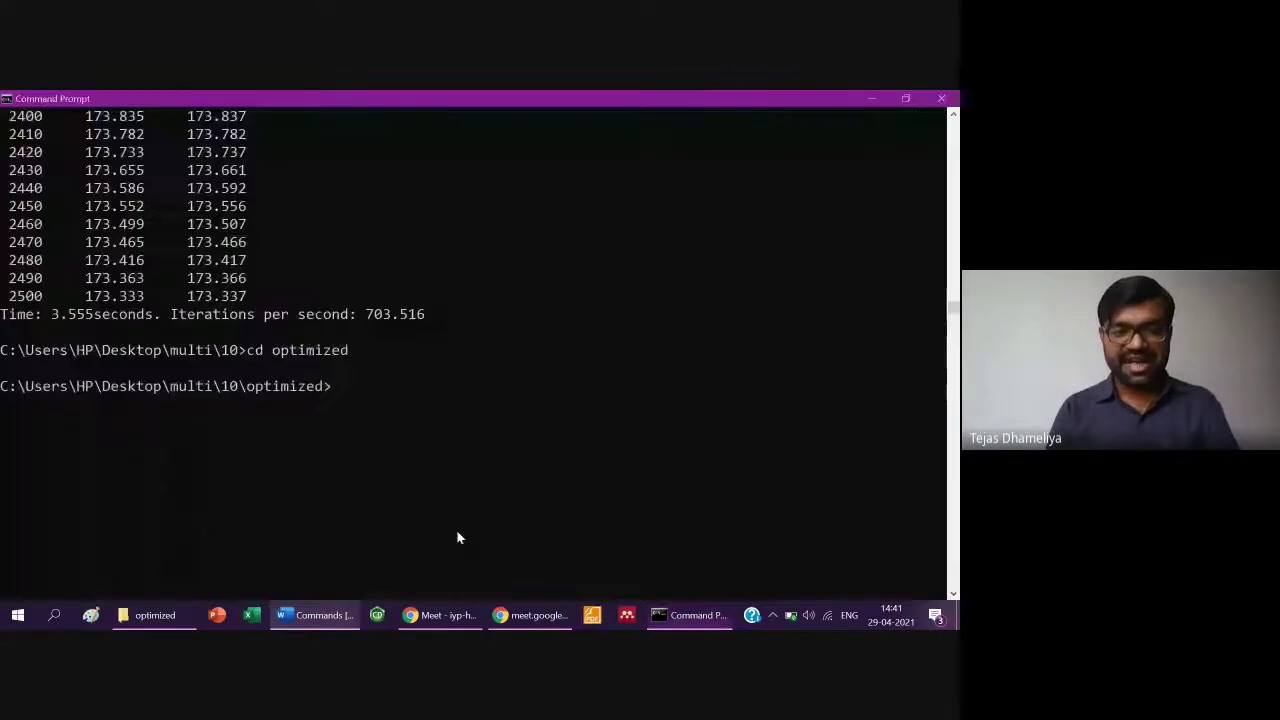
key(ctrl+v)
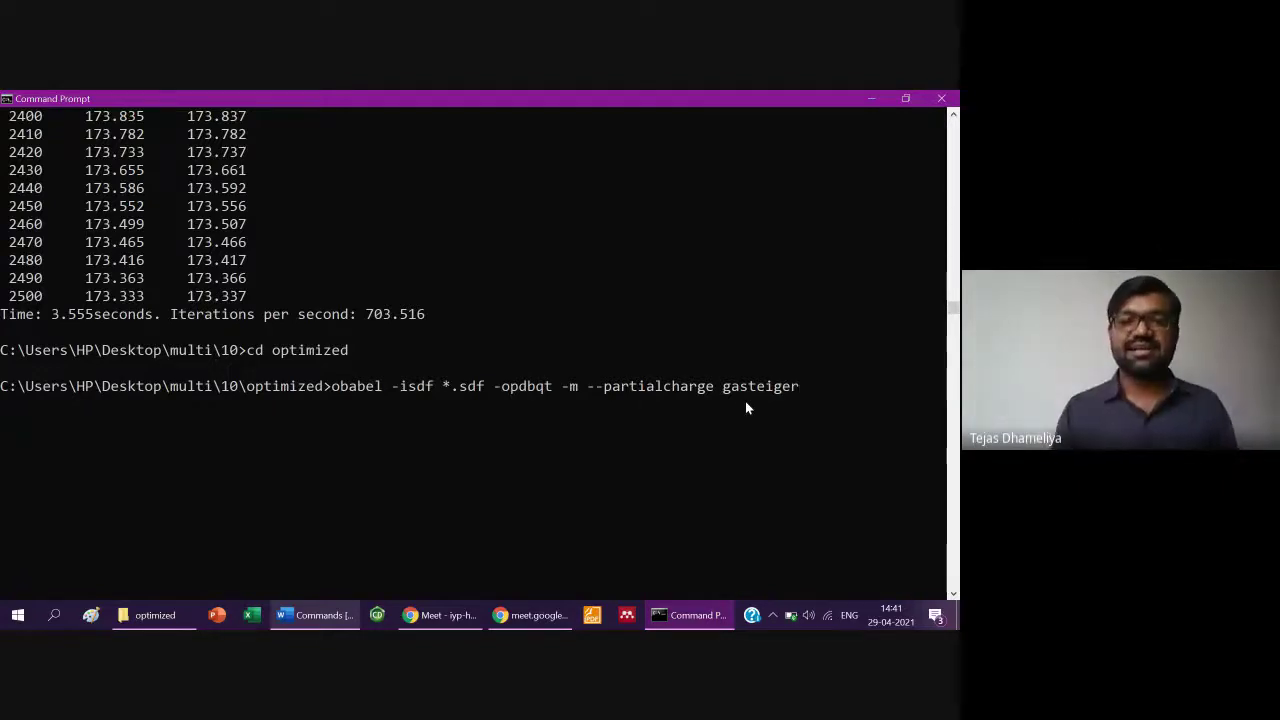
key(Return)
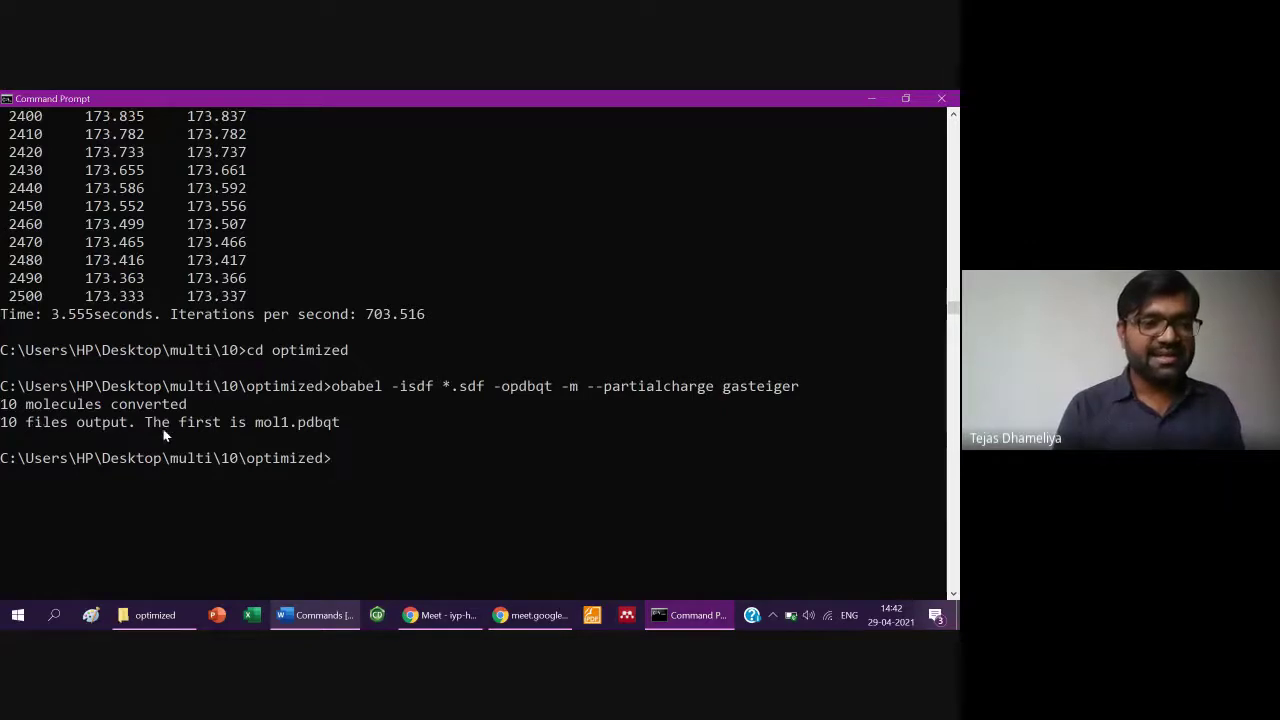
- Check the converted files in the optimized folder in File Explorer by selecting the AutoDock structure files mol1 to mol10
click(155, 615)
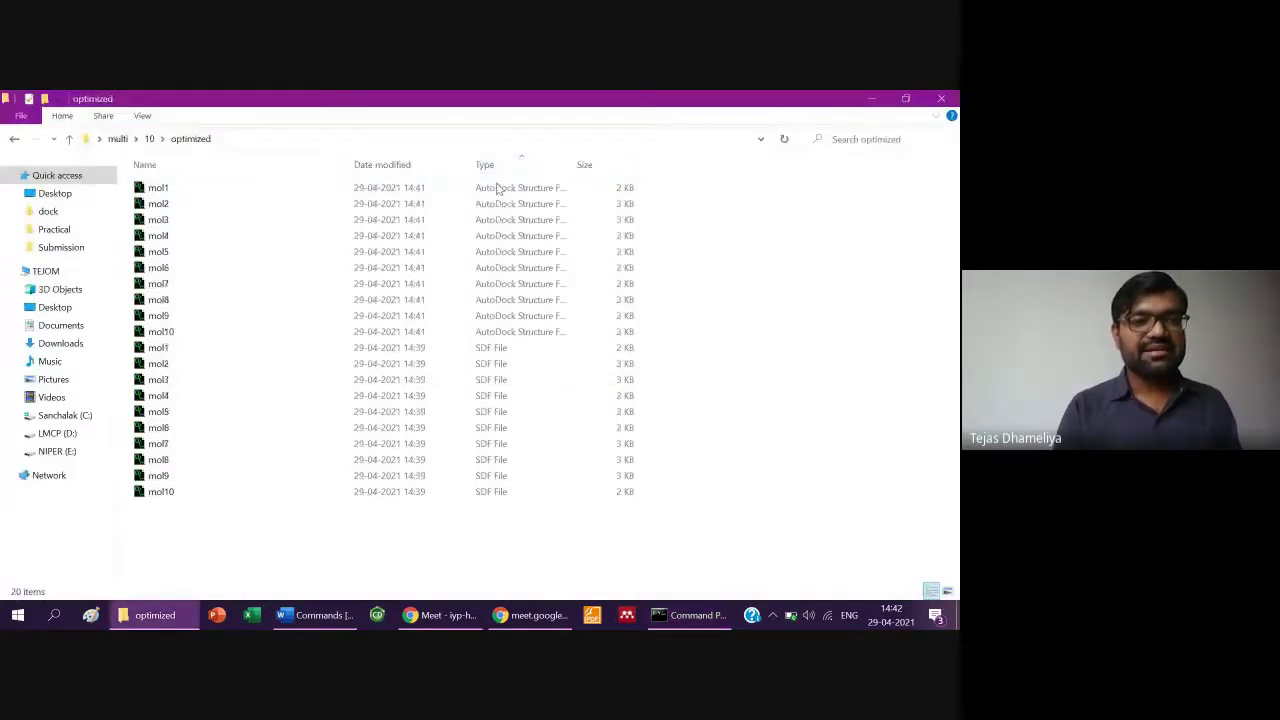
click(496, 190)
key(shift+Down)
key(shift+Down)
key(shift+Down)
key(shift+Down)
key(shift+Down)
key(shift+Down)
key(shift+Down)
key(shift+Down)
key(shift+Down)
key(shift+Down)
key(shift+Down)
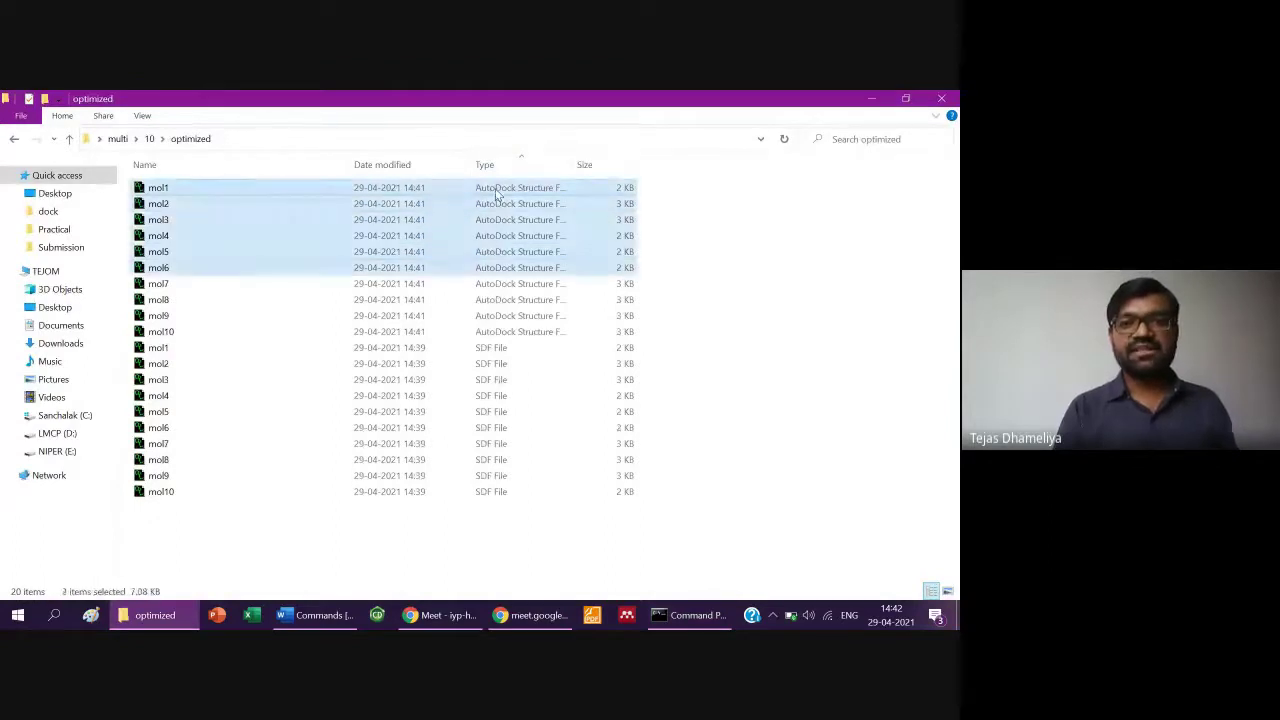
key(shift+Up)
key(shift+Up)
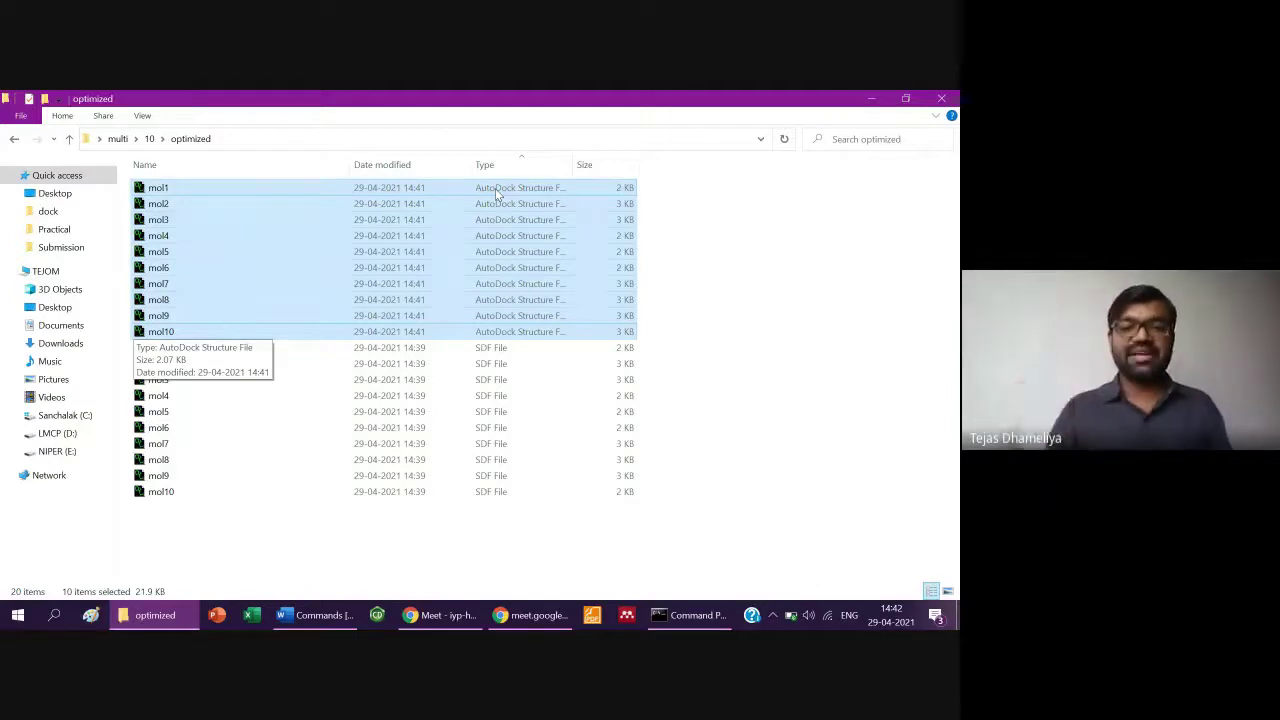
- Switch to the Google Meet window in the browser
key(alt+Tab)
key(Tab)
key(Tab)
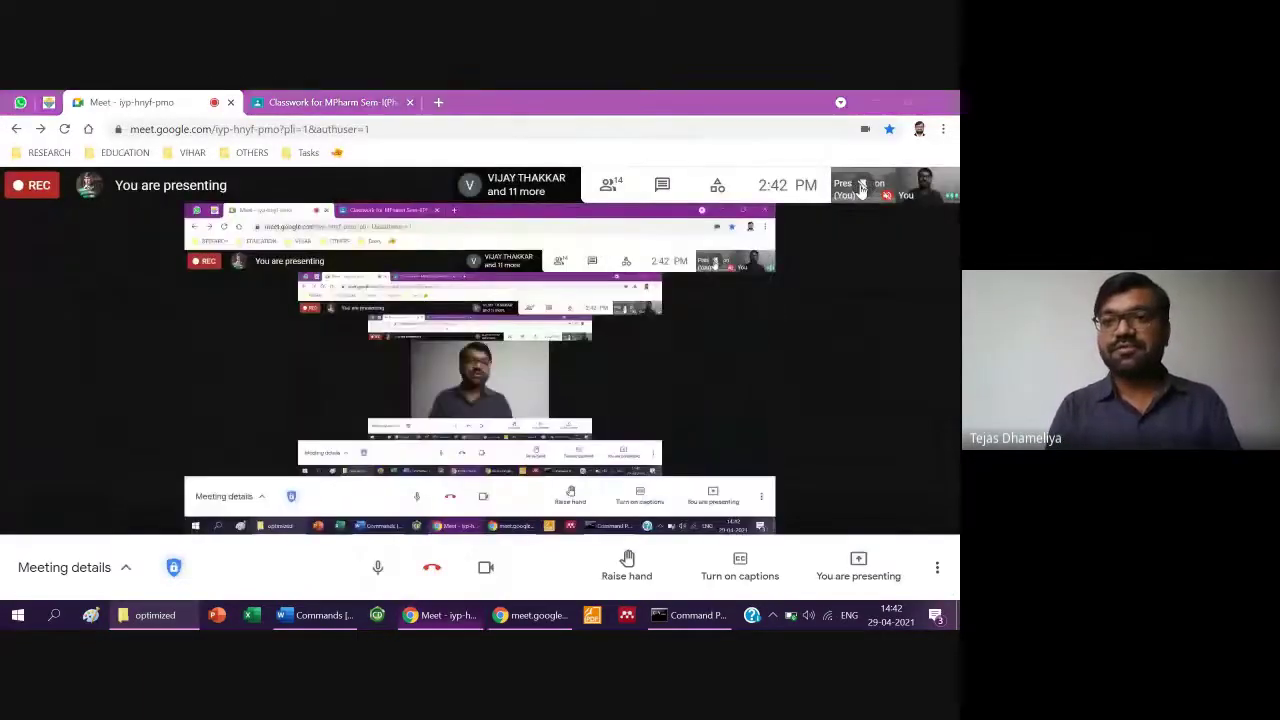
- Copy 1NH8_No_AMP, the confi text file and the vina application from the multi folder into its 10\optimized subfolder in File Explorer
key(alt+Tab)
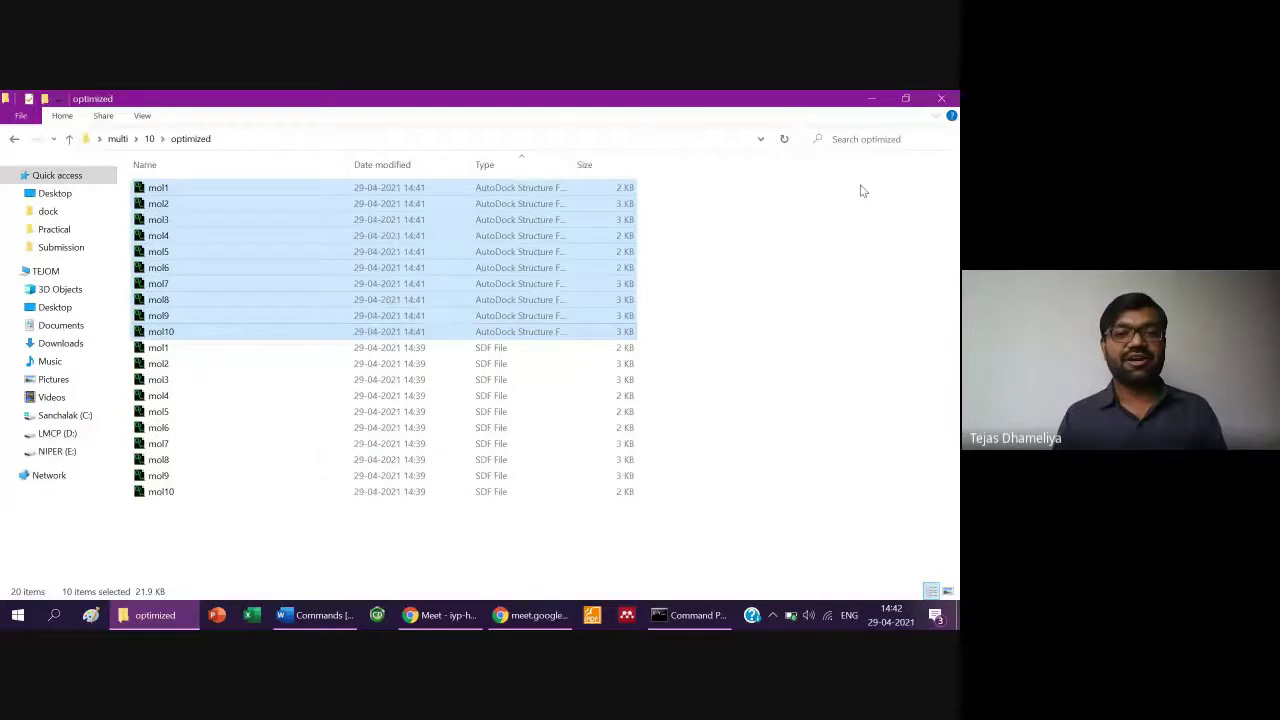
click(307, 581)
key(BackSpace)
key(BackSpace)
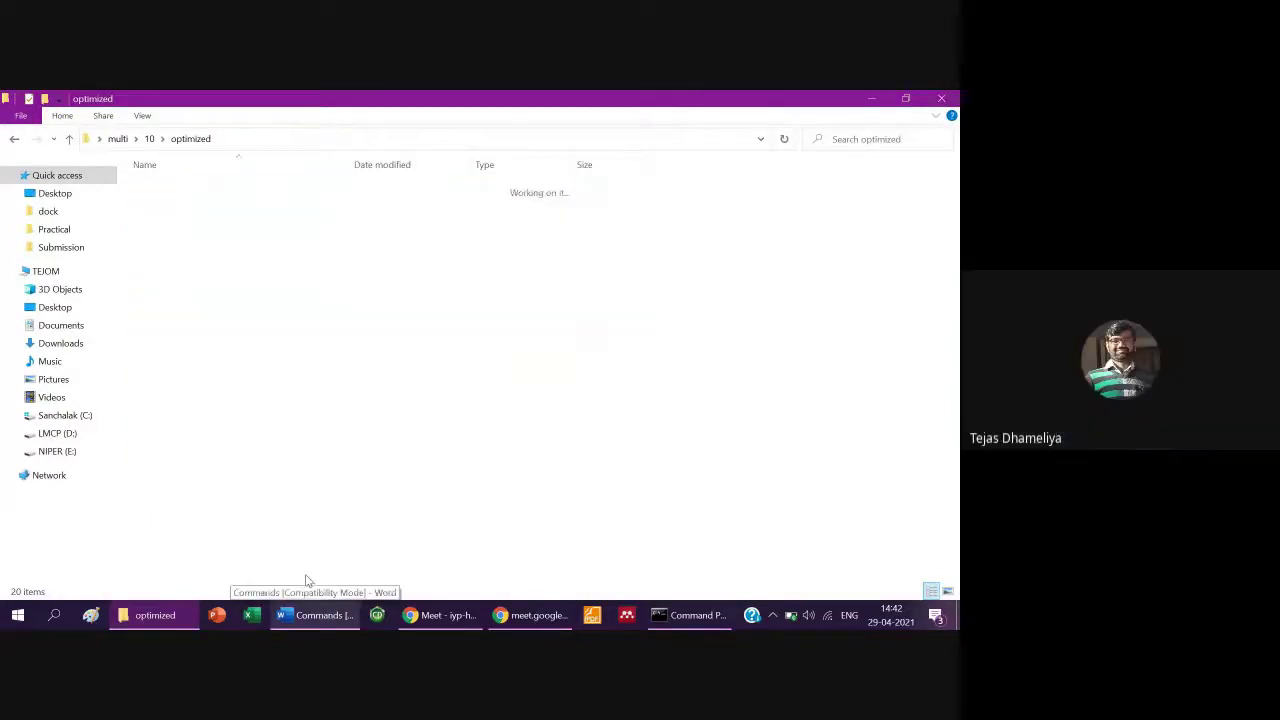
key(Down)
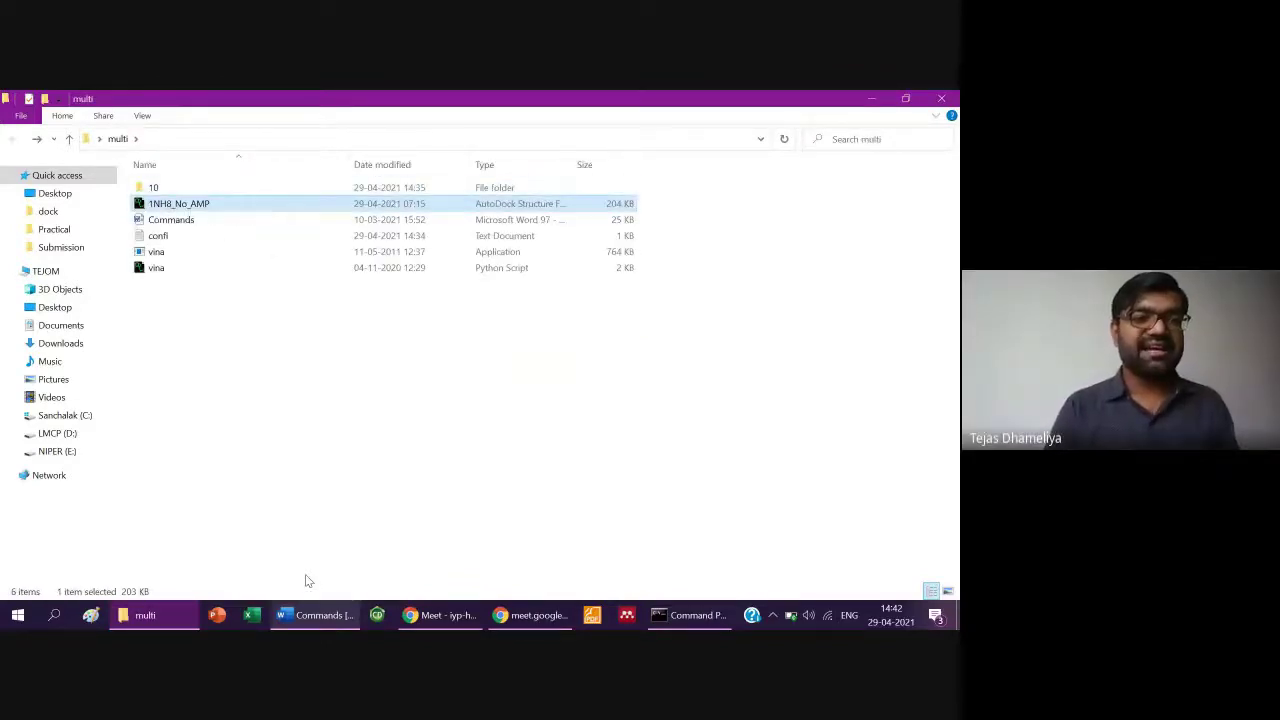
ctrl+click(152, 238)
ctrl+click(157, 252)
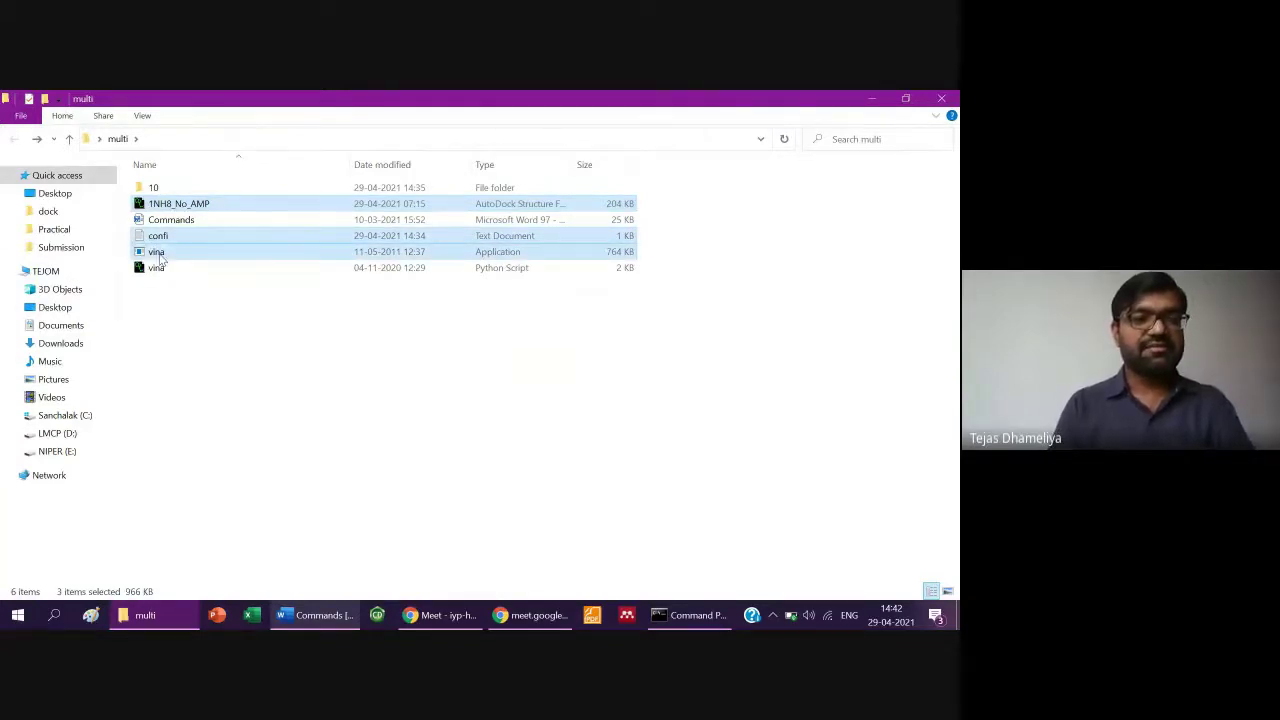
key(Up)
key(Up)
key(Up)
key(Up)
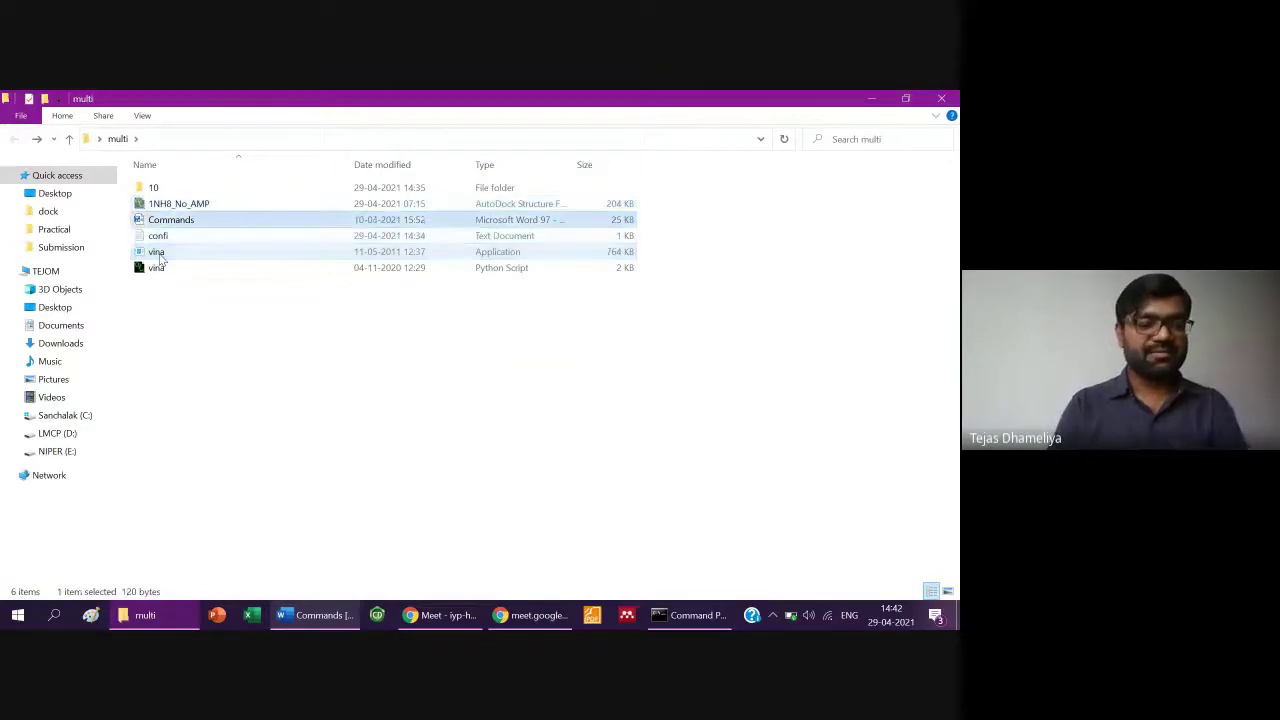
key(Return)
key(Return)
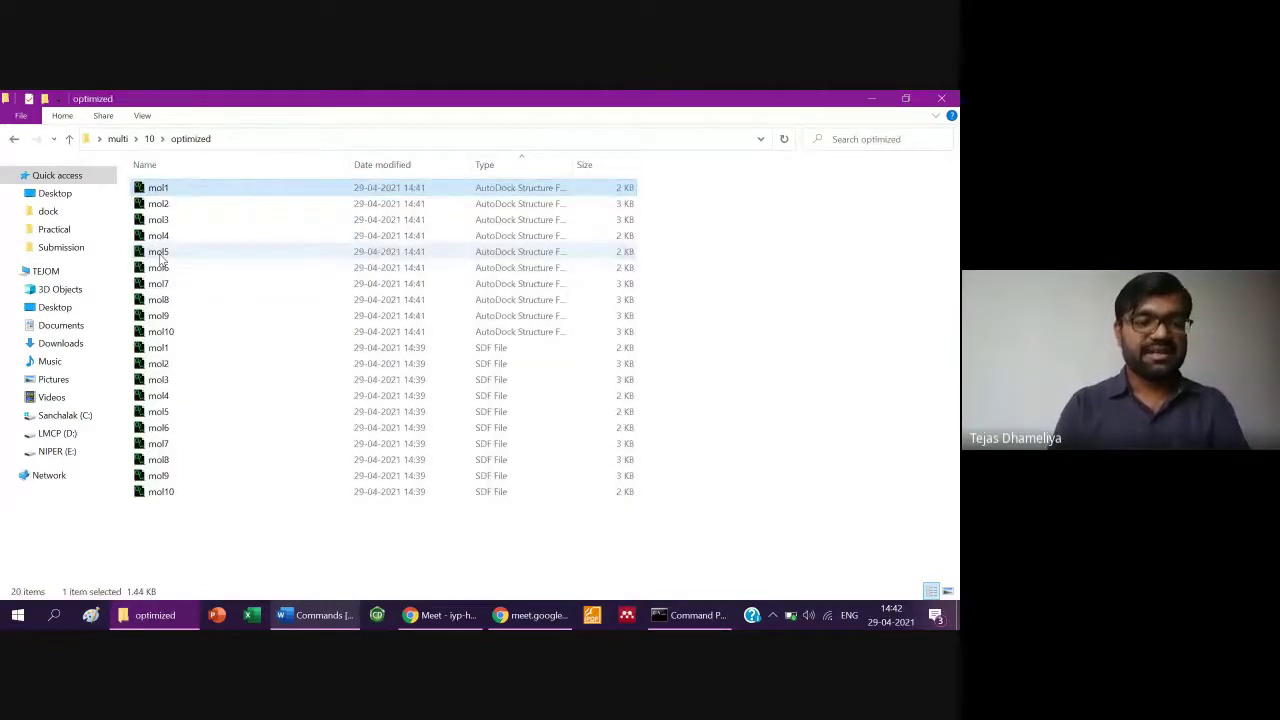
key(ctrl+v)
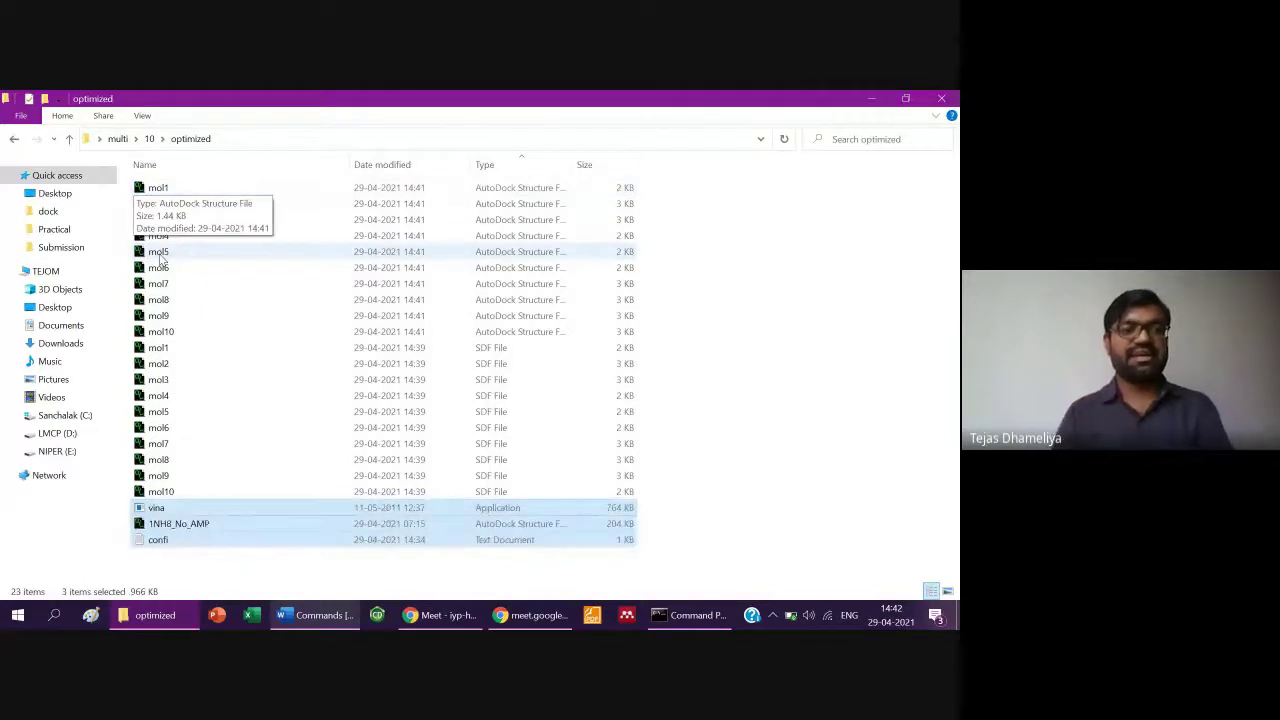
- Review the converted ligands in the optimized folder by selecting the AutoDock structure files mol1 to mol10
click(380, 194)
key(shift+Down)
key(shift+Down)
key(shift+Down)
key(shift+Down)
key(shift+Down)
key(shift+Down)
key(shift+Down)
key(shift+Down)
key(shift+Down)
key(shift+Down)
key(shift+Down)
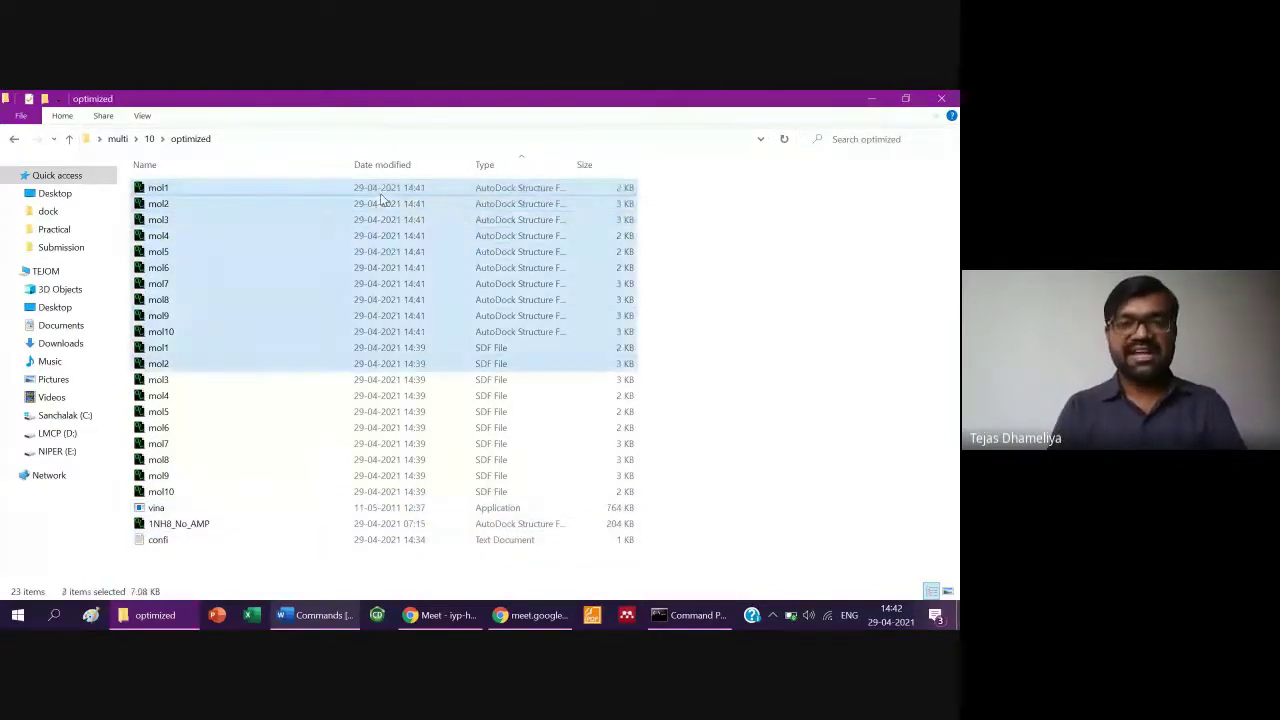
key(shift+Up)
key(shift+Up)
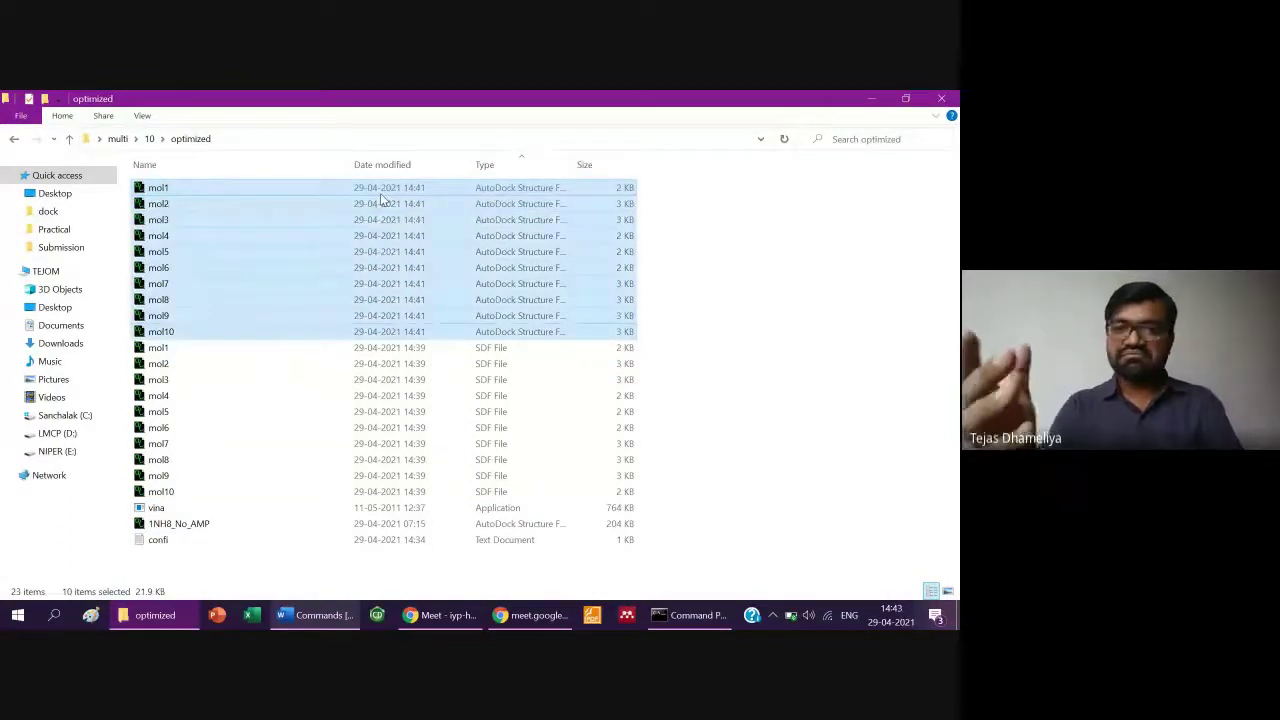
- Go through the SDF files mol1 to mol10, the vina application, 1NH8_No_AMP and confi in the optimized folder
key(Down)
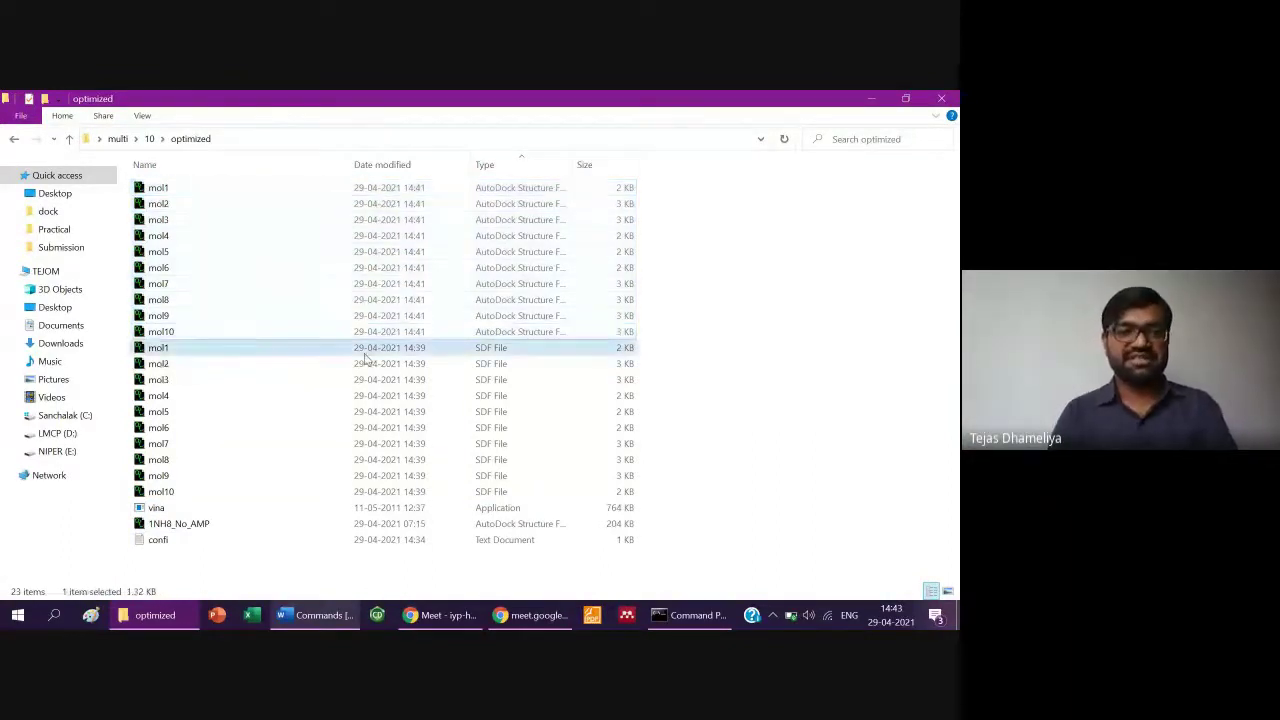
key(shift+Down)
key(shift+Down)
key(shift+Down)
key(shift+Down)
key(shift+Down)
key(shift+Down)
key(shift+Down)
key(shift+Down)
key(shift+Down)
key(Down)
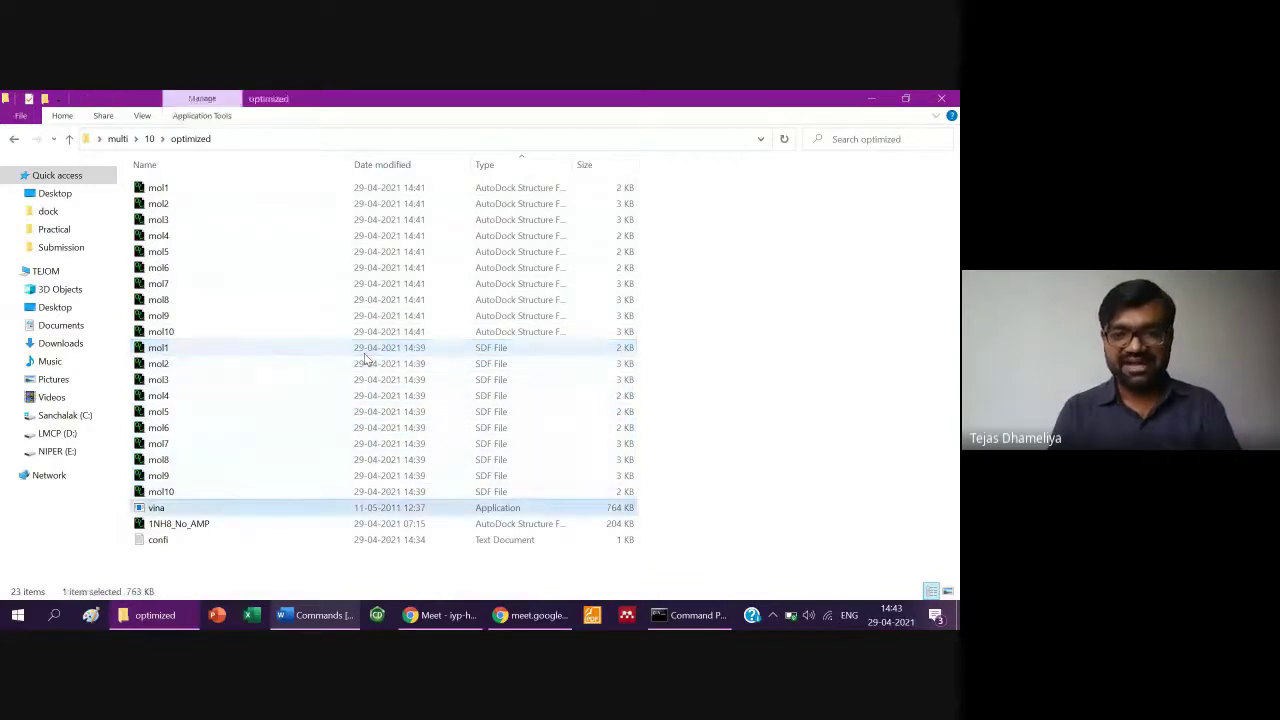
key(Down)
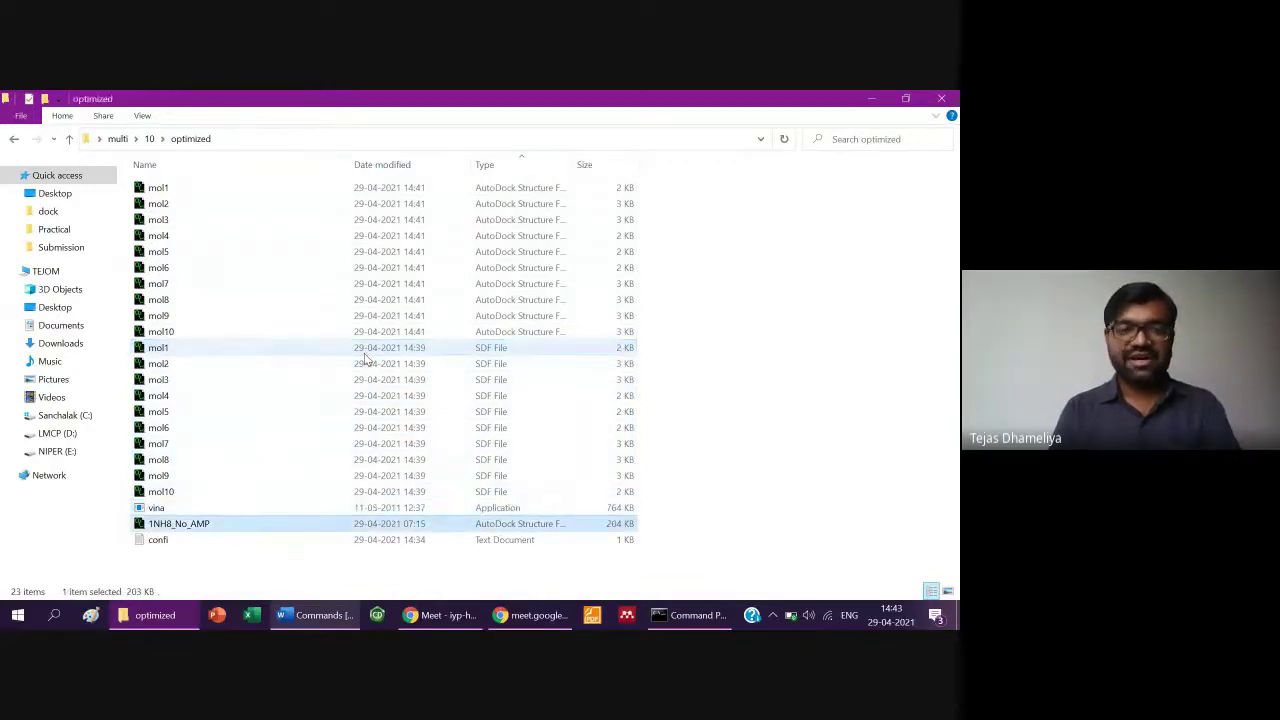
key(Down)
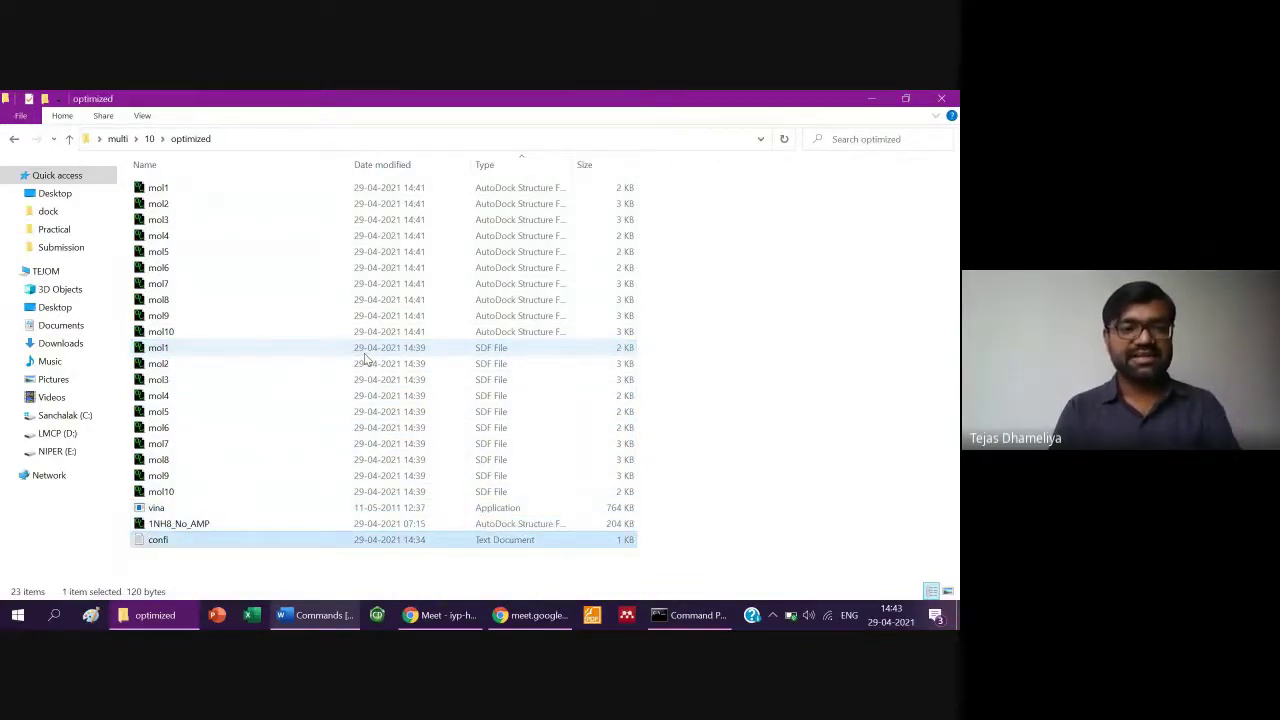
- Select the AutoDock structure files mol1 to mol10 again to point out the ligands for docking
key(Home)
key(shift+Down)
key(shift+Down)
key(shift+Down)
key(shift+Down)
key(shift+Down)
key(shift+Down)
key(shift+Down)
key(shift+Down)
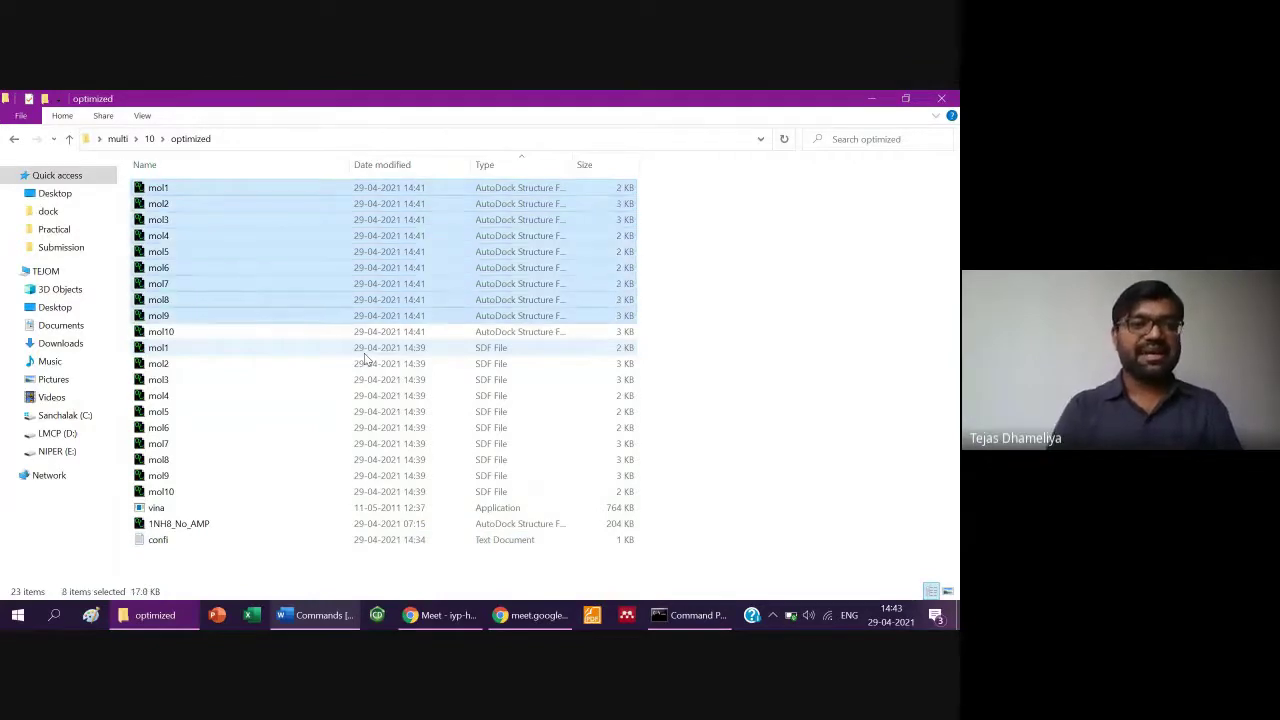
key(shift+Down)
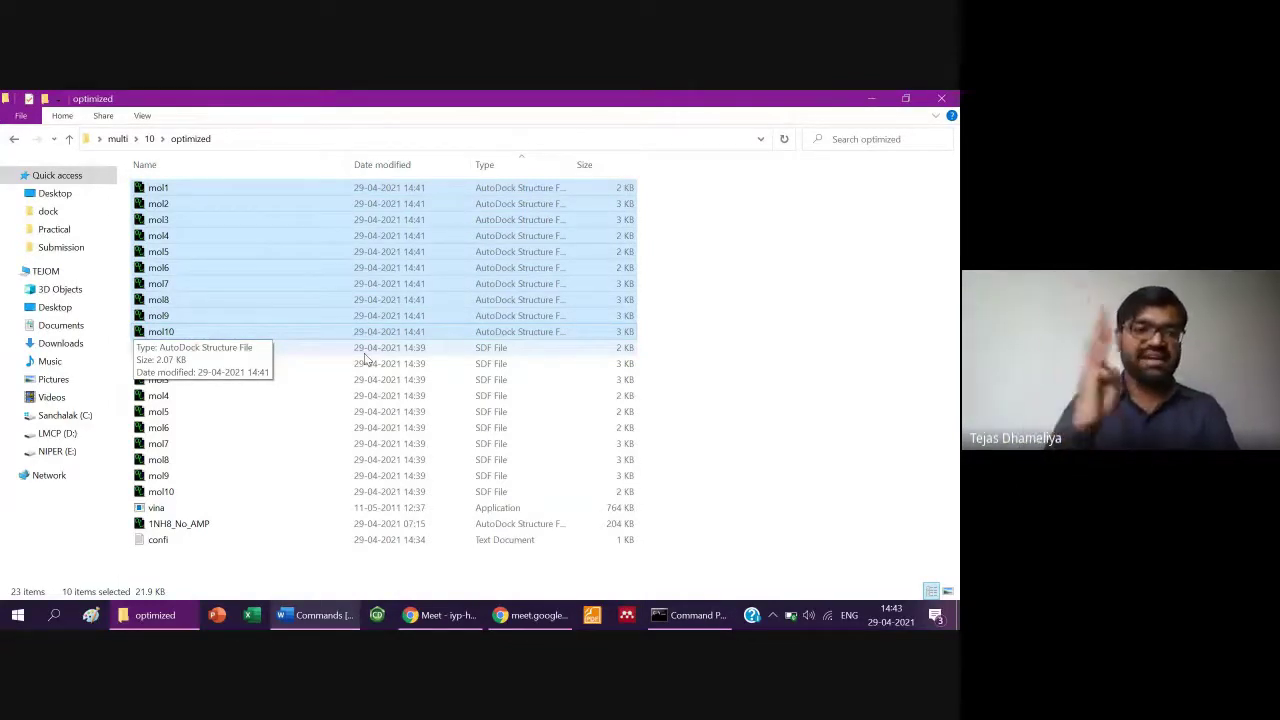
- Copy the highlighted FOR %G IN (mol*.pdbqt) Vina docking command from the Word document and paste it into Command Prompt at the optimized folder
click(328, 627)
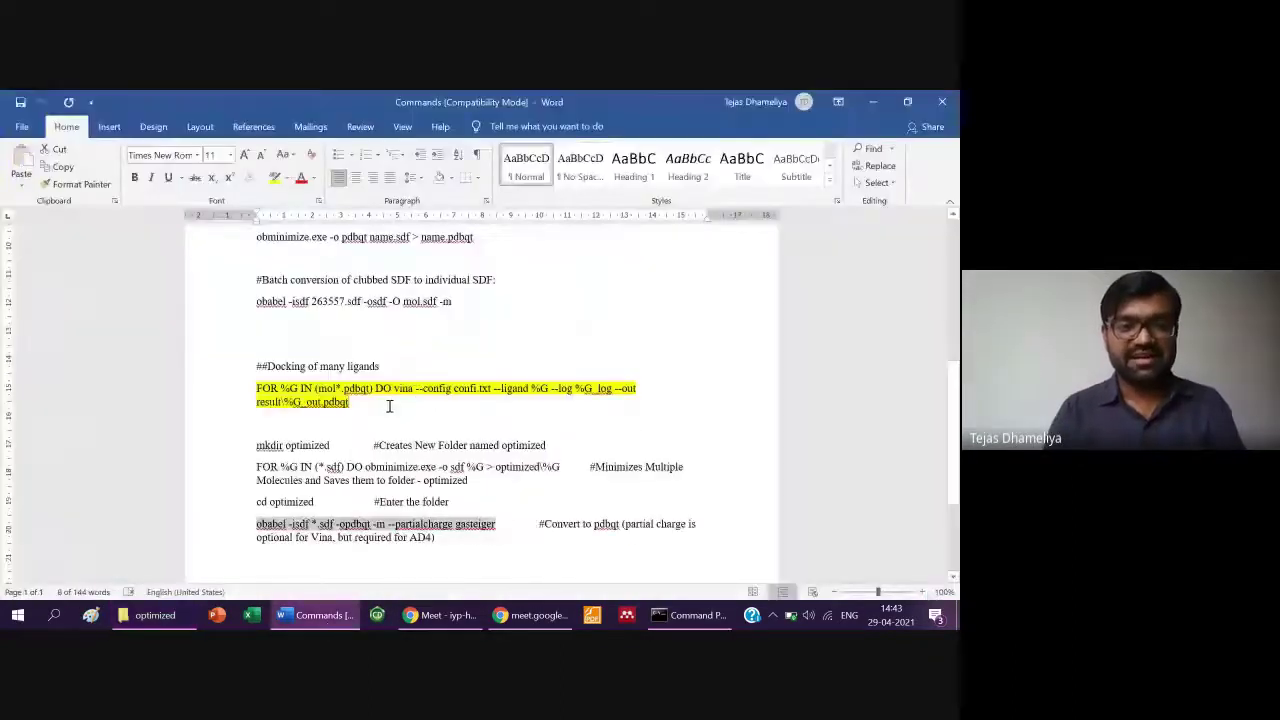
triple_click(390, 406)
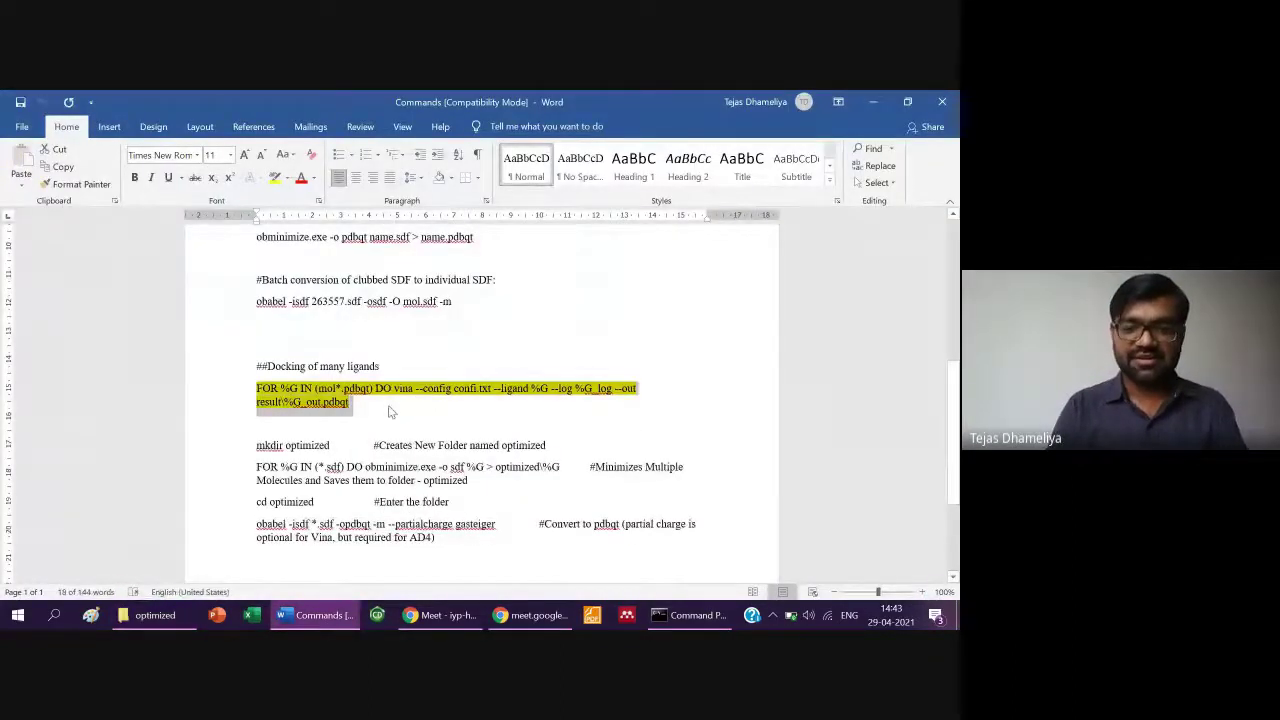
key(ctrl+c)
key(alt+Tab)
key(alt+Tab)
key(alt+Tab)
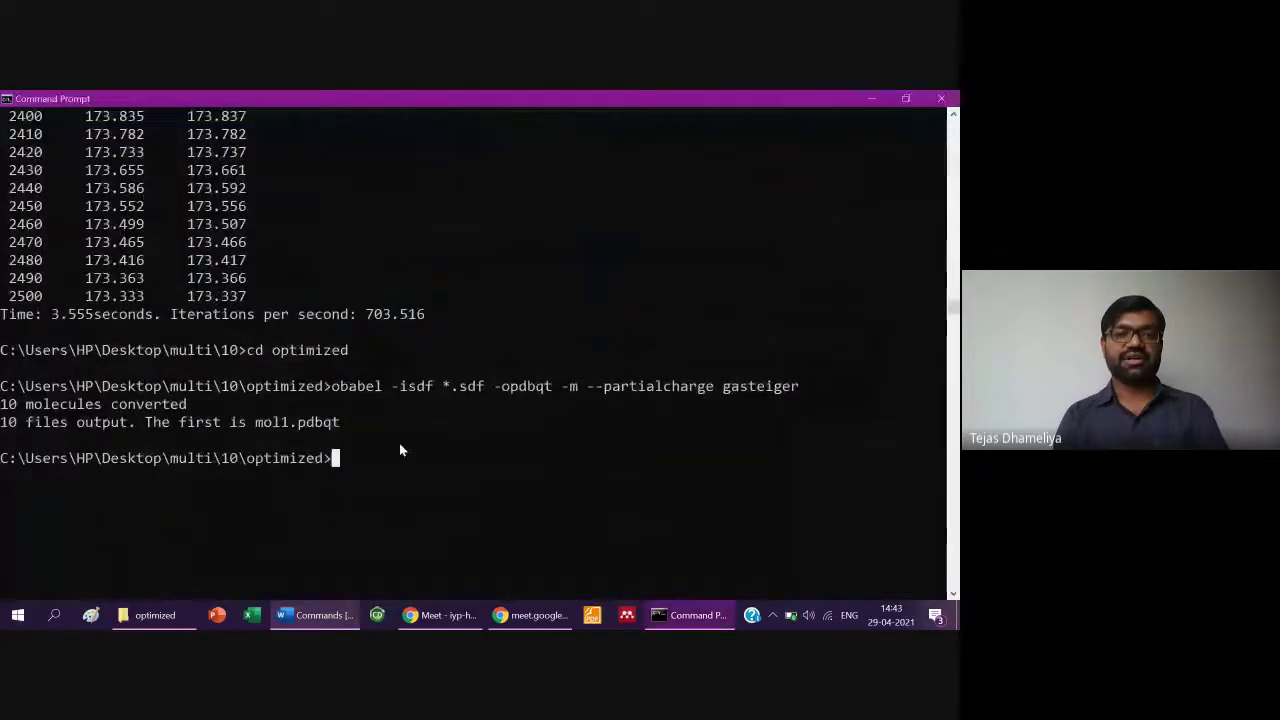
key(ctrl+v)
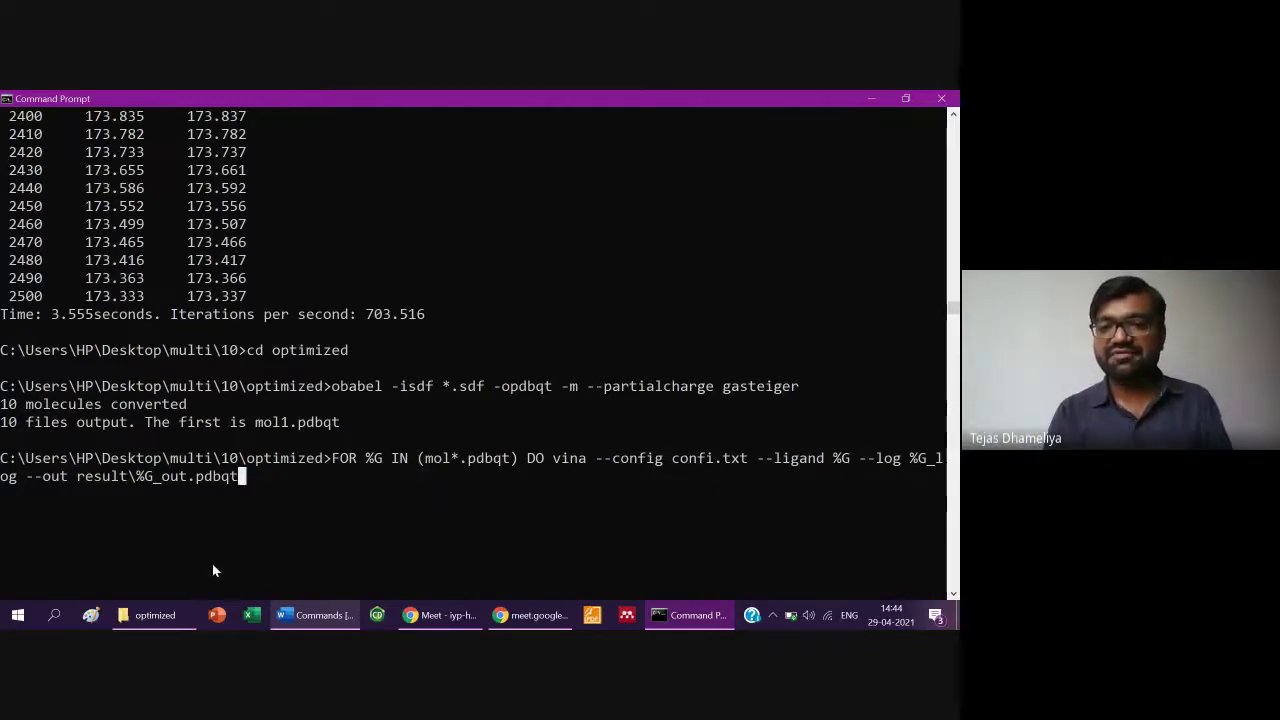
- Check the receptor, center and size settings in the confi text file, close it and return to Command Prompt
click(155, 615)
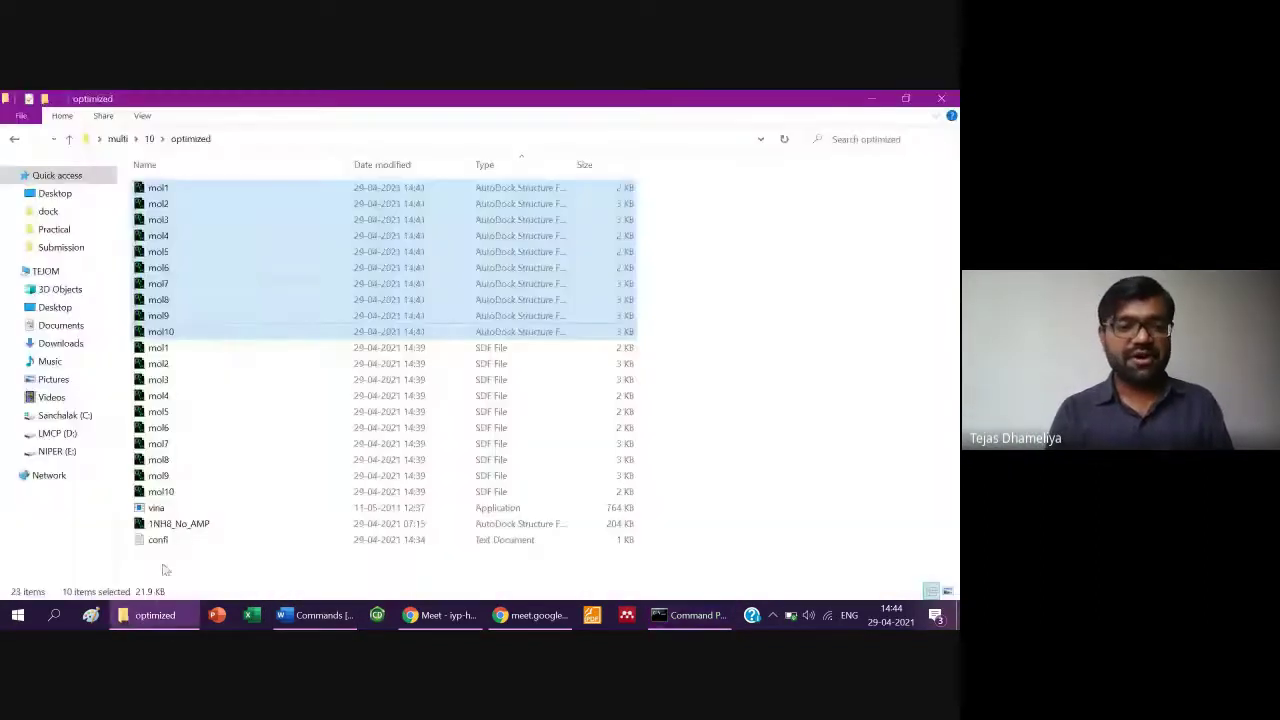
click(168, 541)
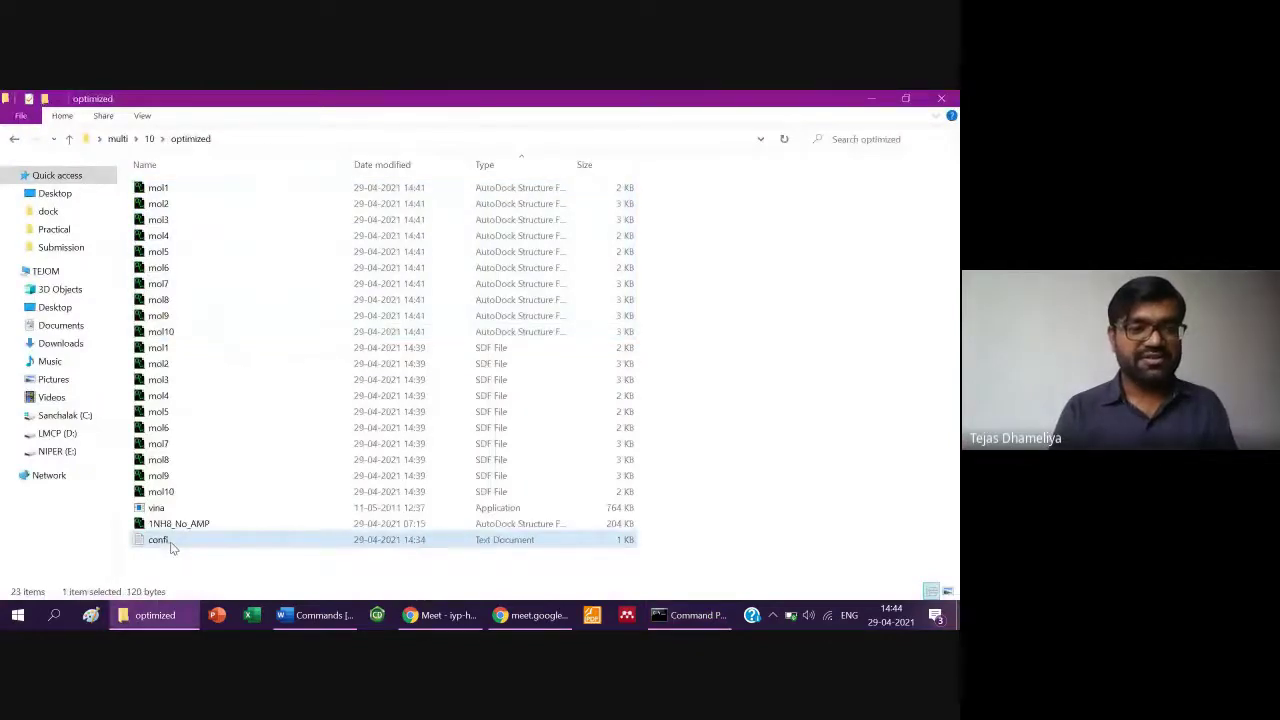
key(alt+Tab)
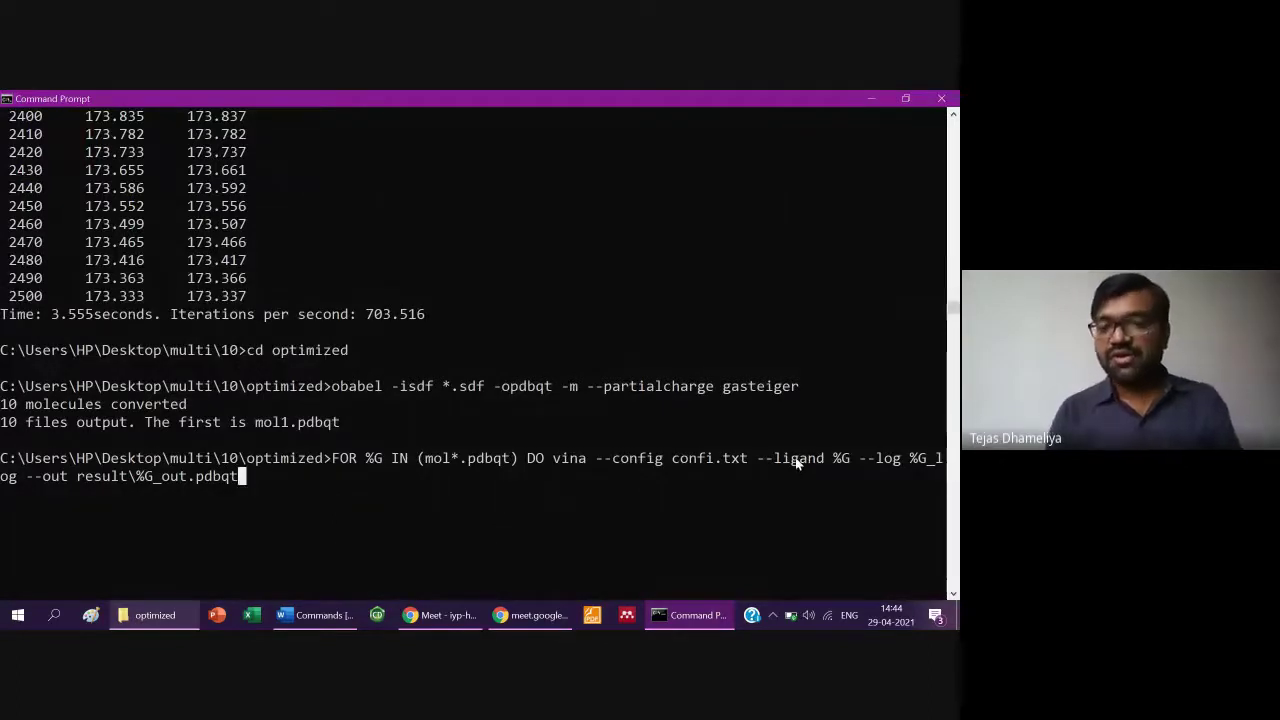
key(alt+Tab)
key(Return)
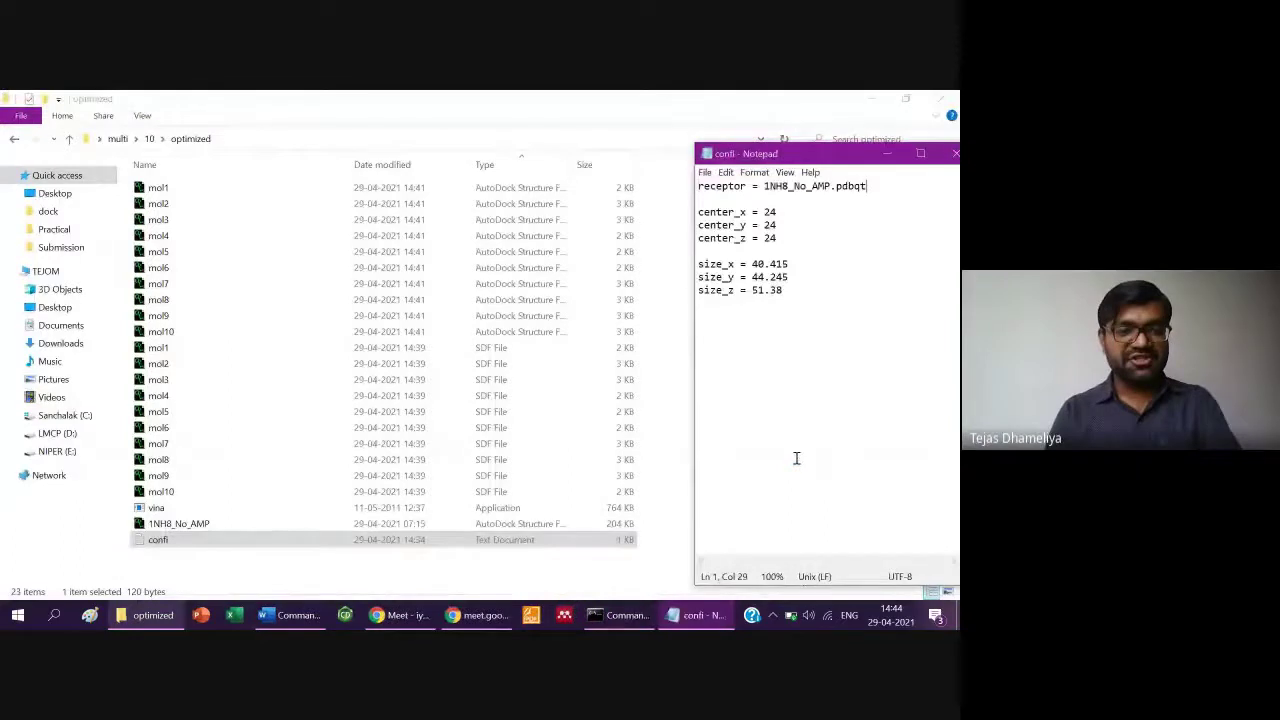
key(Down)
key(alt+F4)
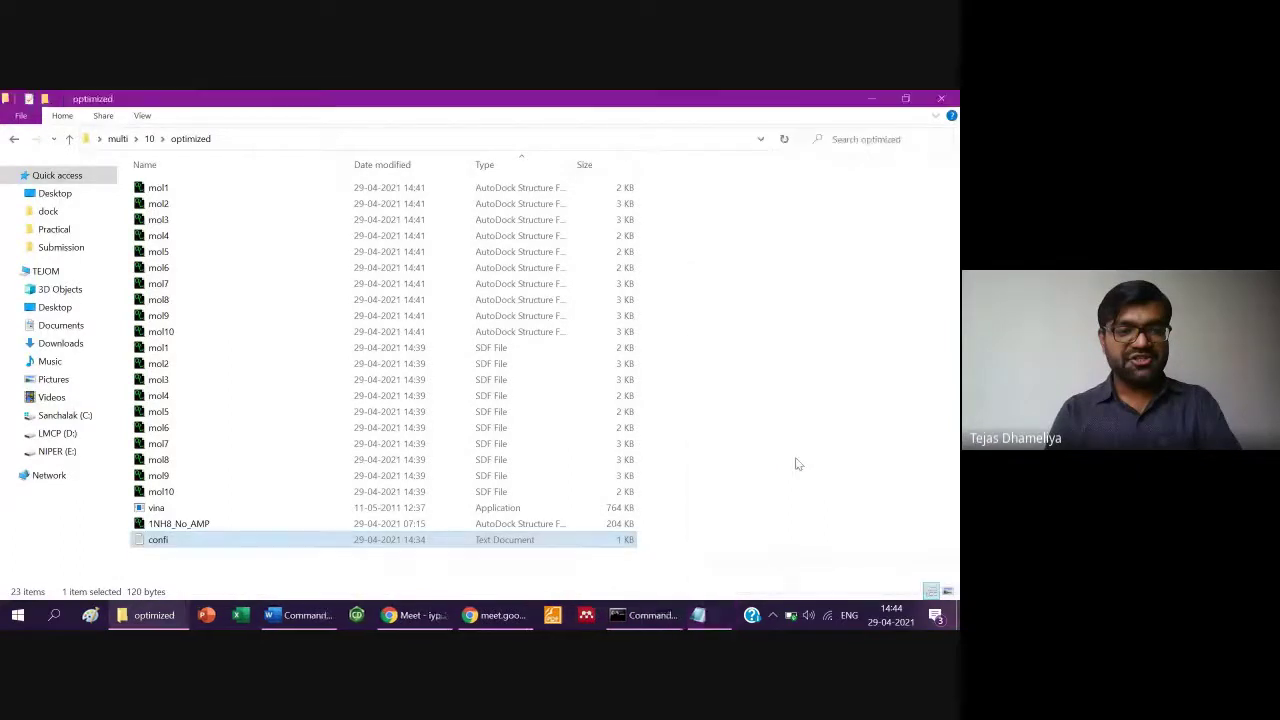
key(alt+Tab)
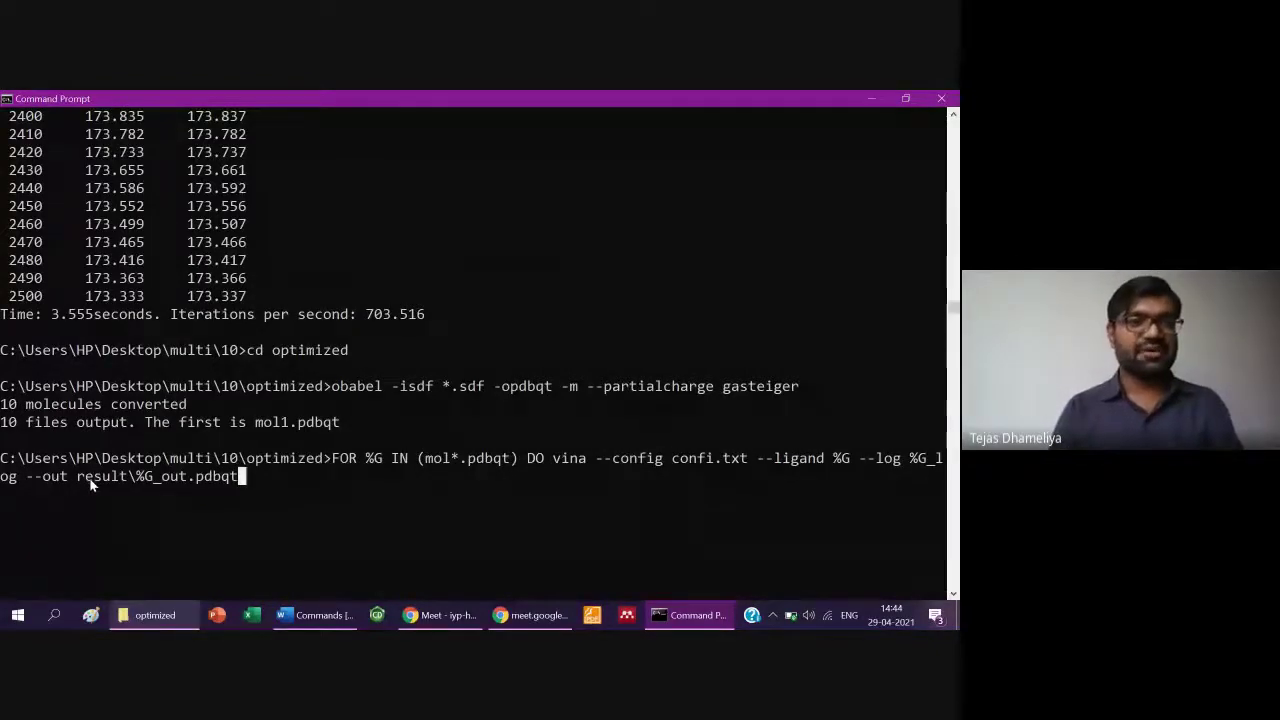
- Create a folder named result inside the optimized folder and run the pasted Vina batch docking command in Command Prompt
key(alt+Tab)
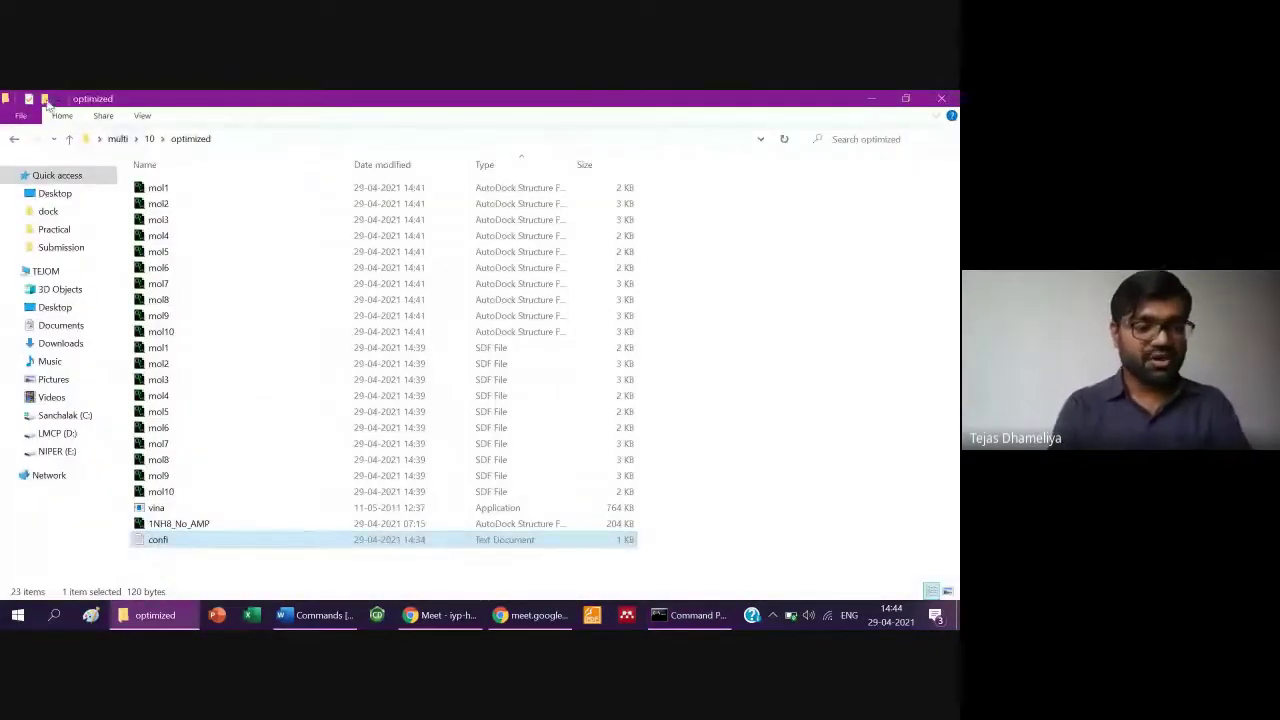
click(44, 99)
text(result)
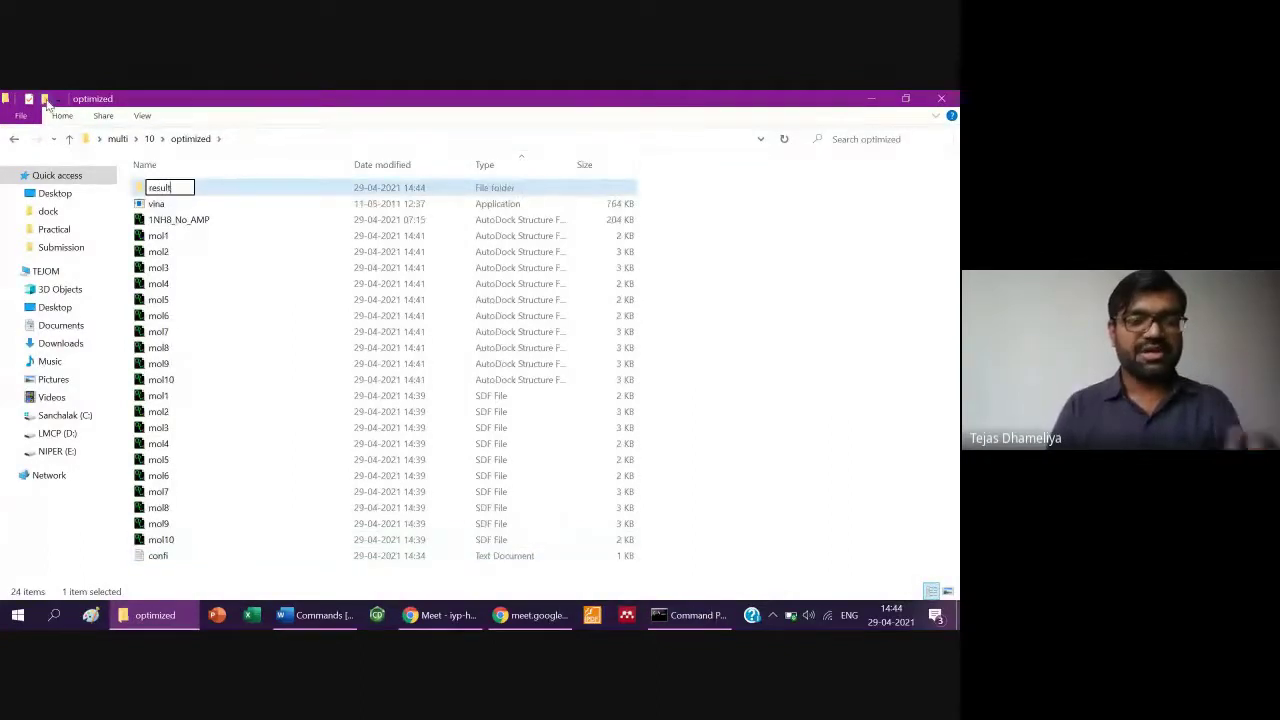
key(Return)
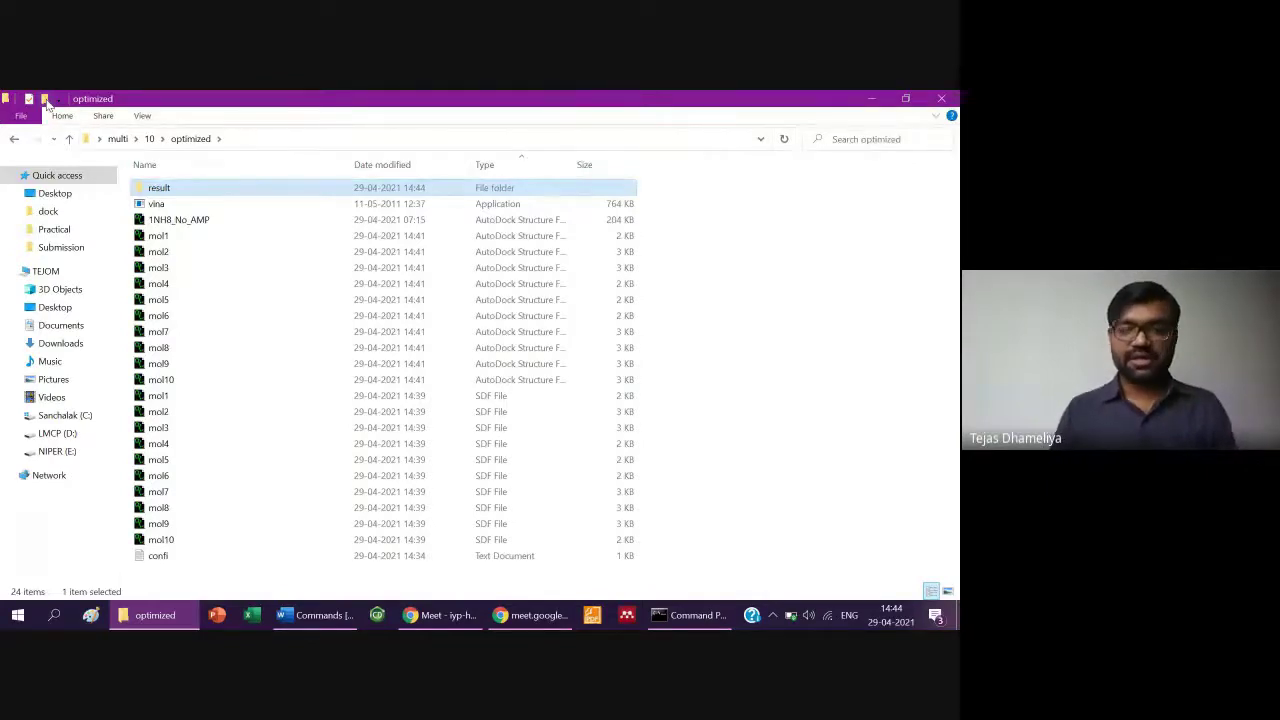
key(alt+Tab)
key(Return)
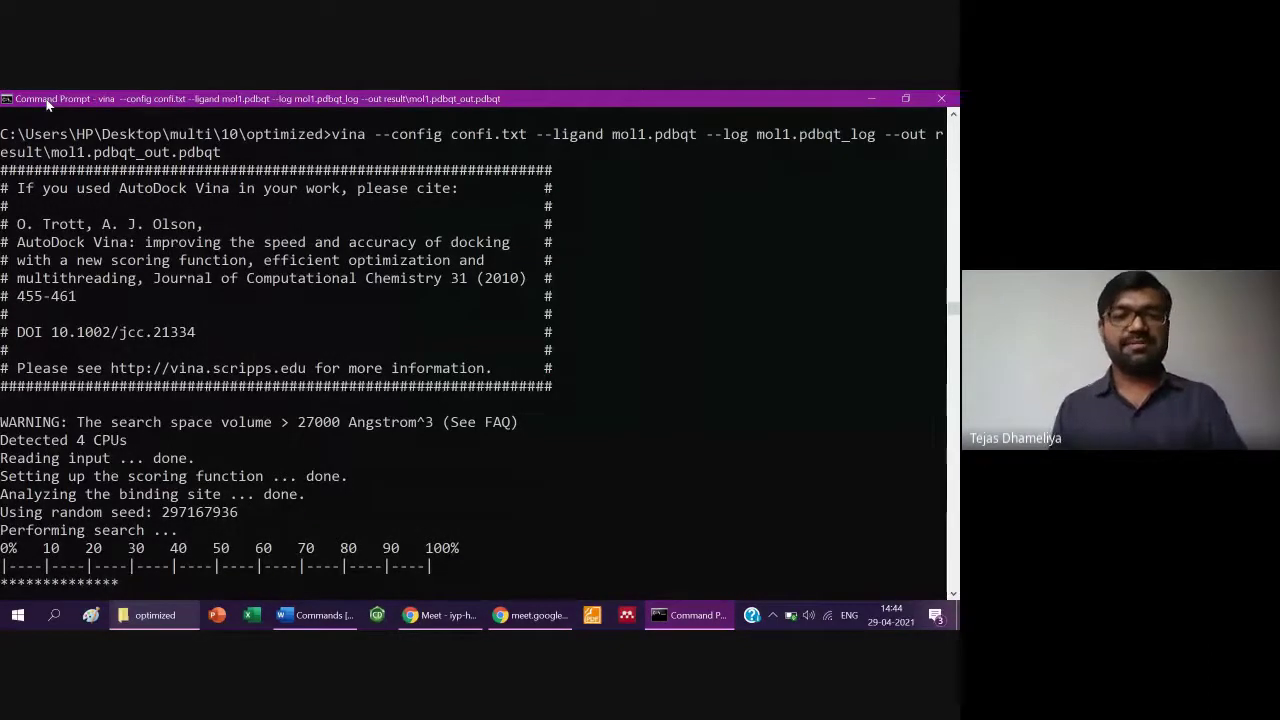
- Look at the Google Meet window, and return to Command Prompt to monitor the Vina docking progress
key(alt+Tab)
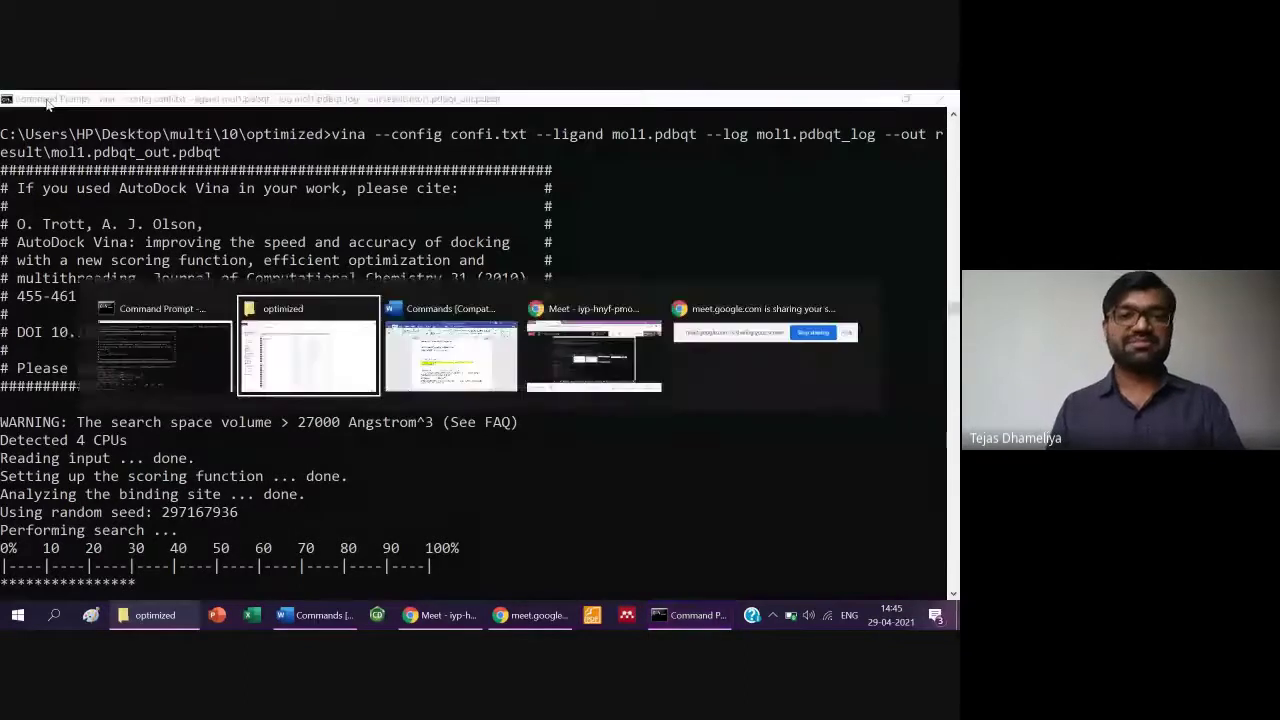
key(alt+Tab)
key(alt+Tab)
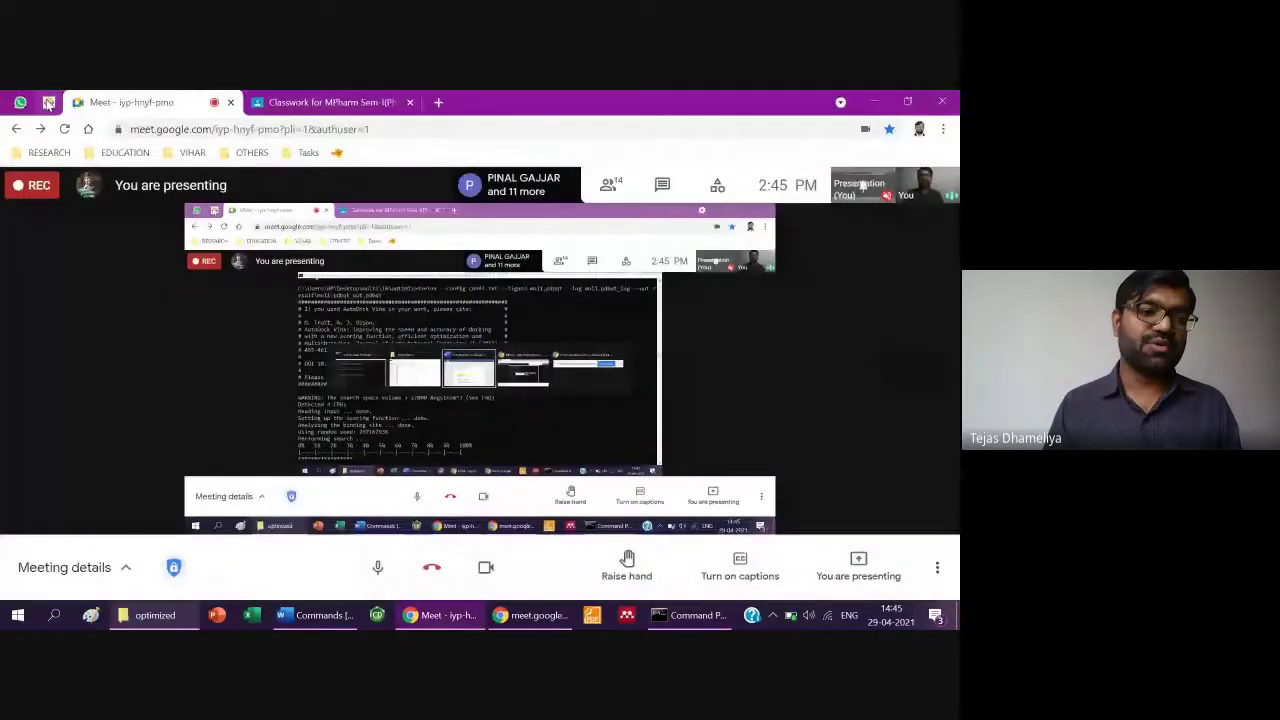
key(alt+Tab)
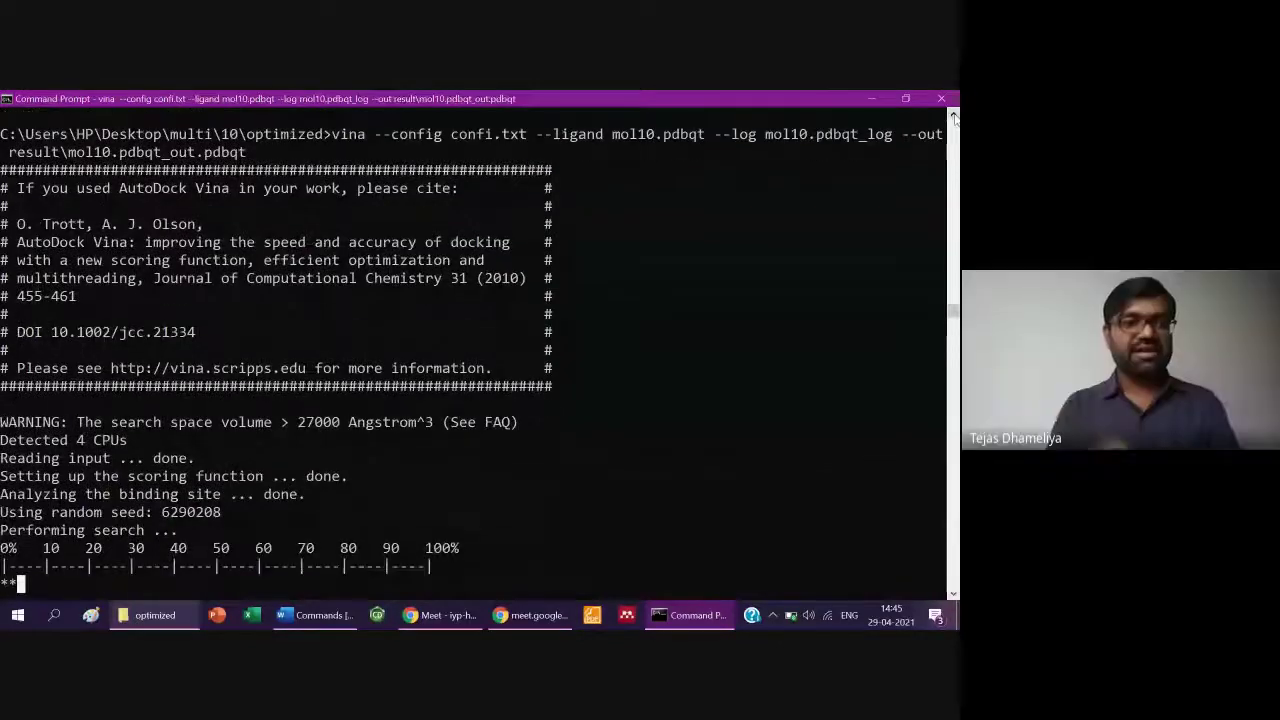
scroll(953, 117, up, 4)
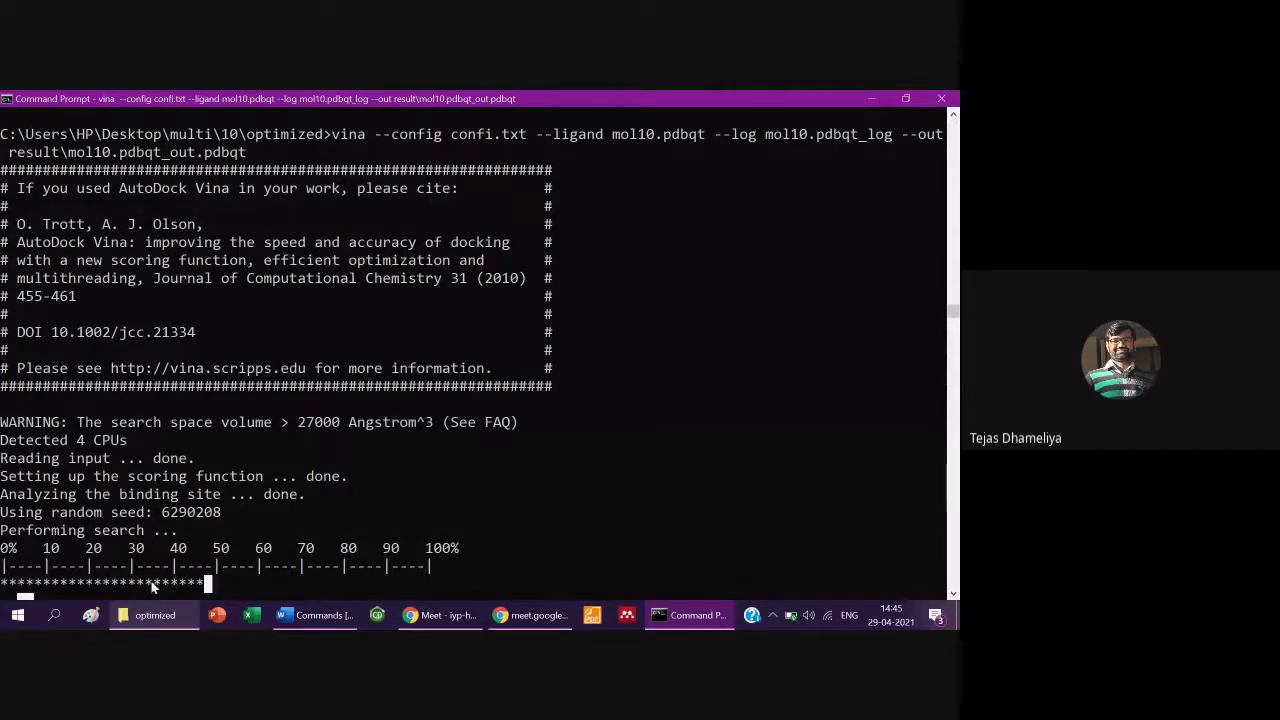
- Open the result folder inside optimized in File Explorer and select the mol1.pdbqt_out docking output
click(173, 617)
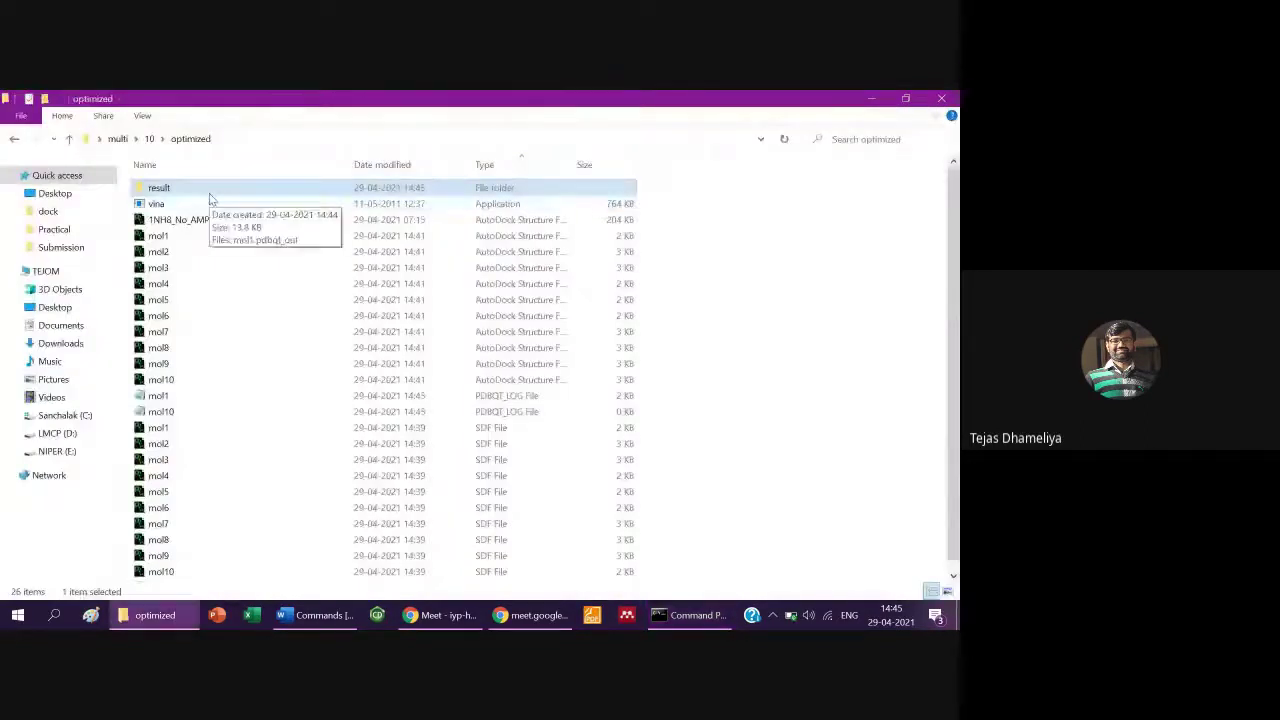
double_click(209, 192)
click(209, 192)
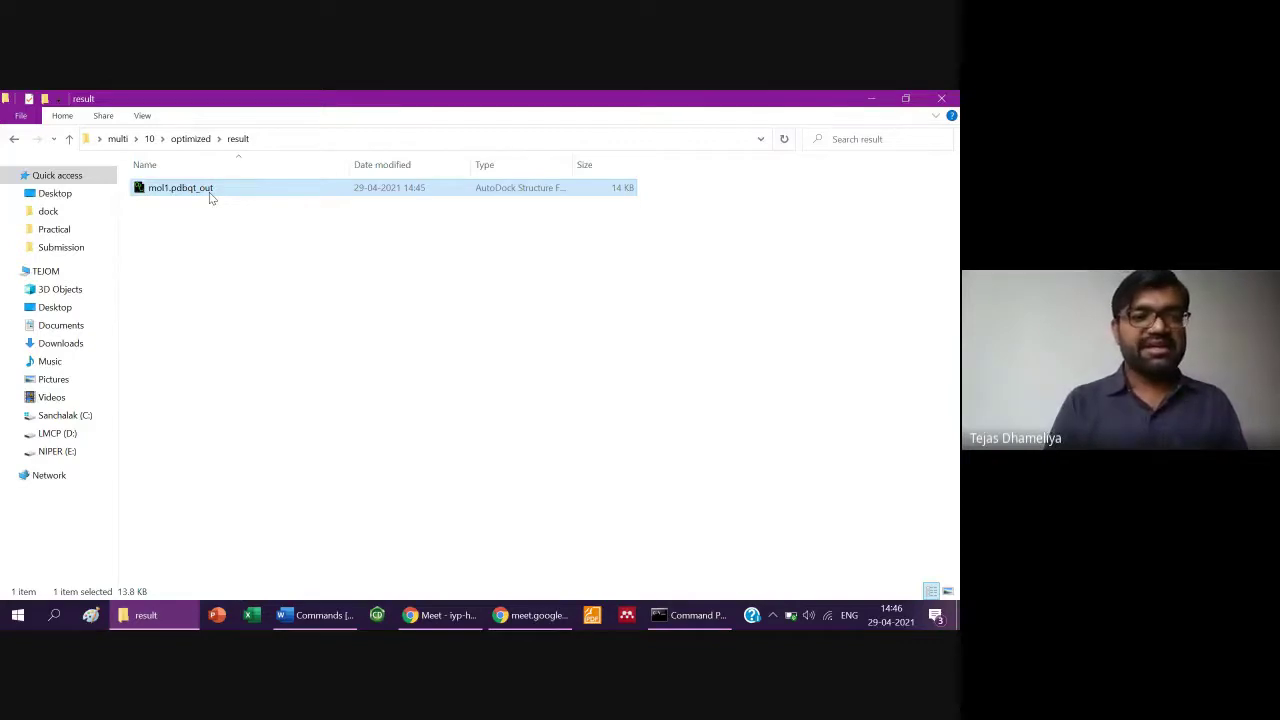
- Open the mol1 PDBQT_LOG file from the optimized folder in Notepad, review its affinity and RMSD table, and close it
key(BackSpace)
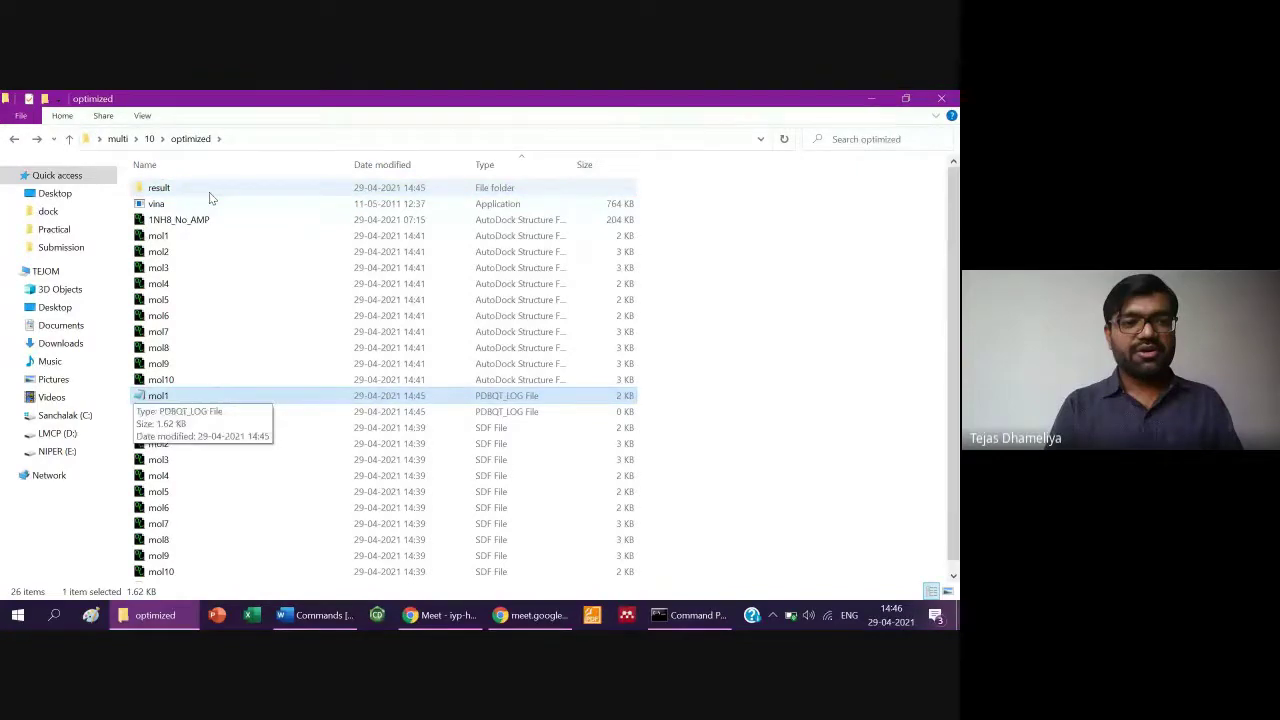
key(Return)
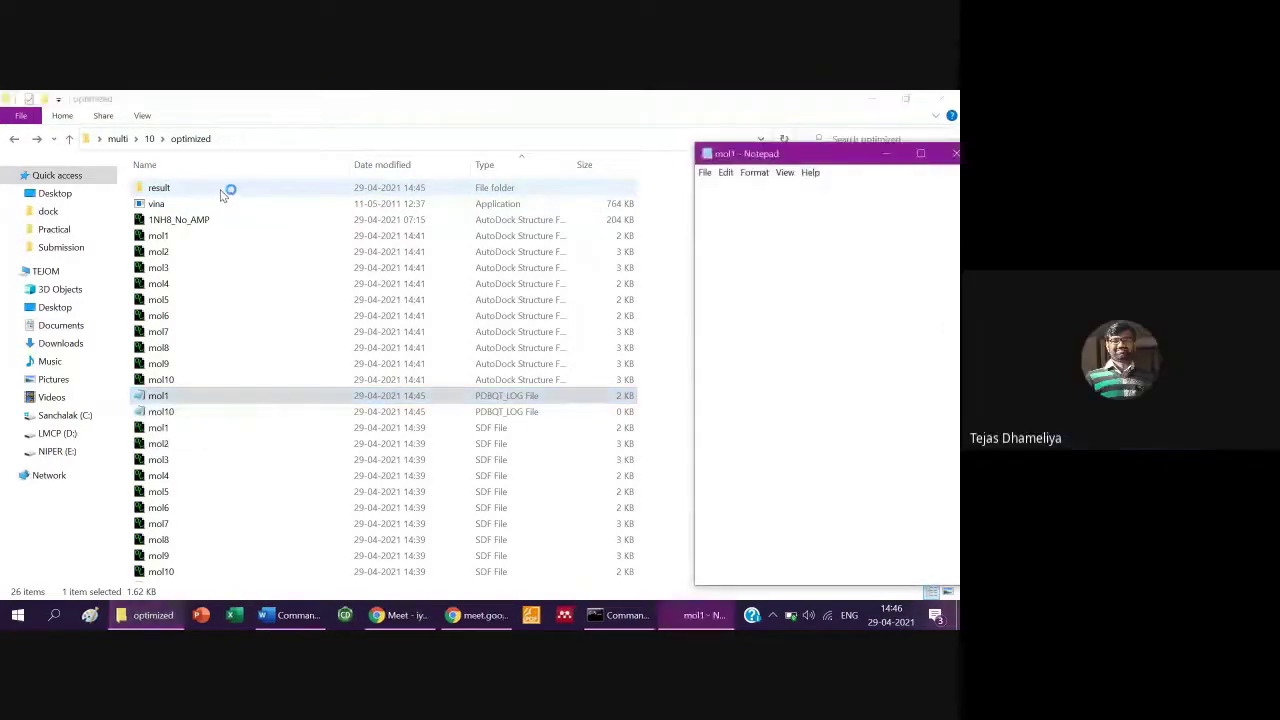
click(922, 153)
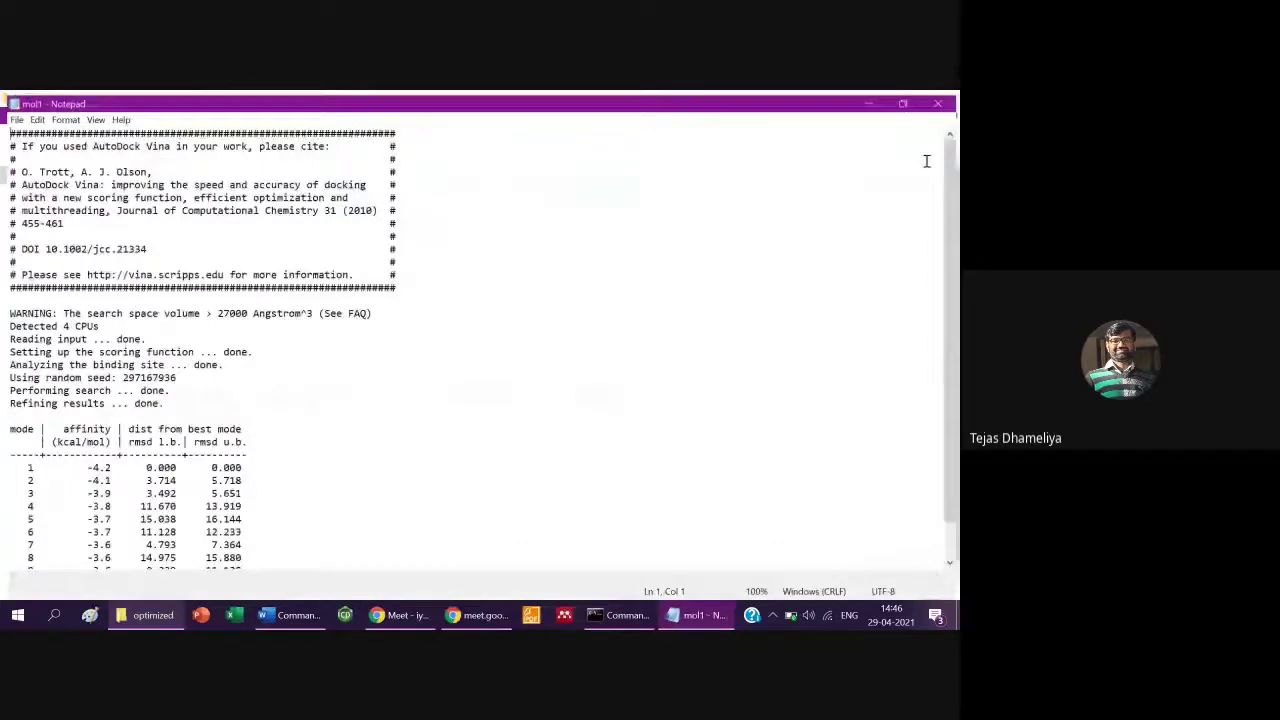
click(222, 467)
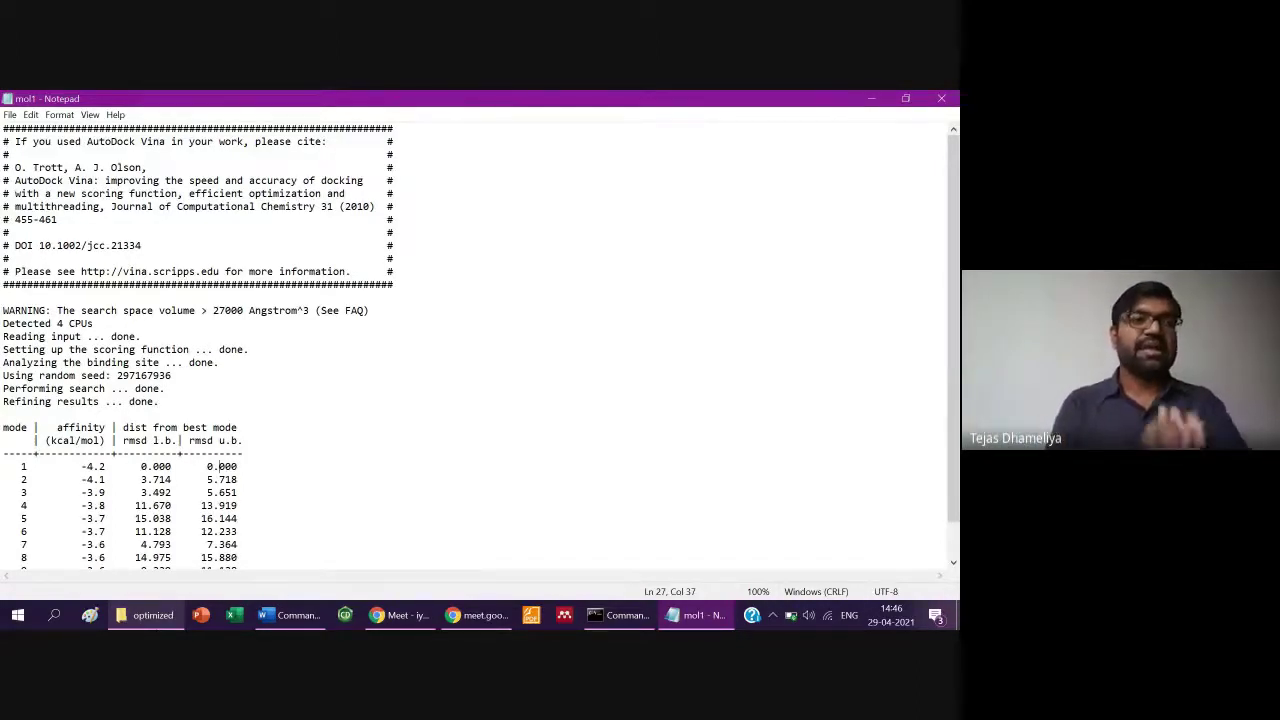
click(220, 479)
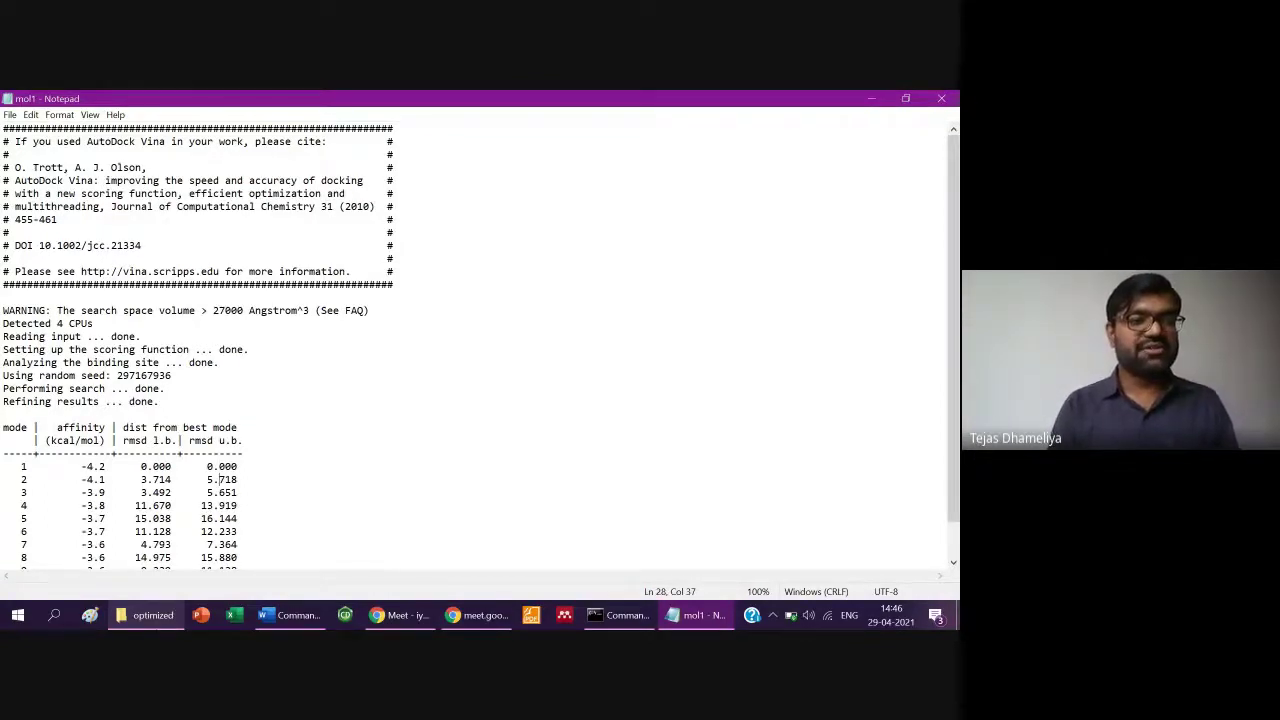
scroll(200, 350, down, 1)
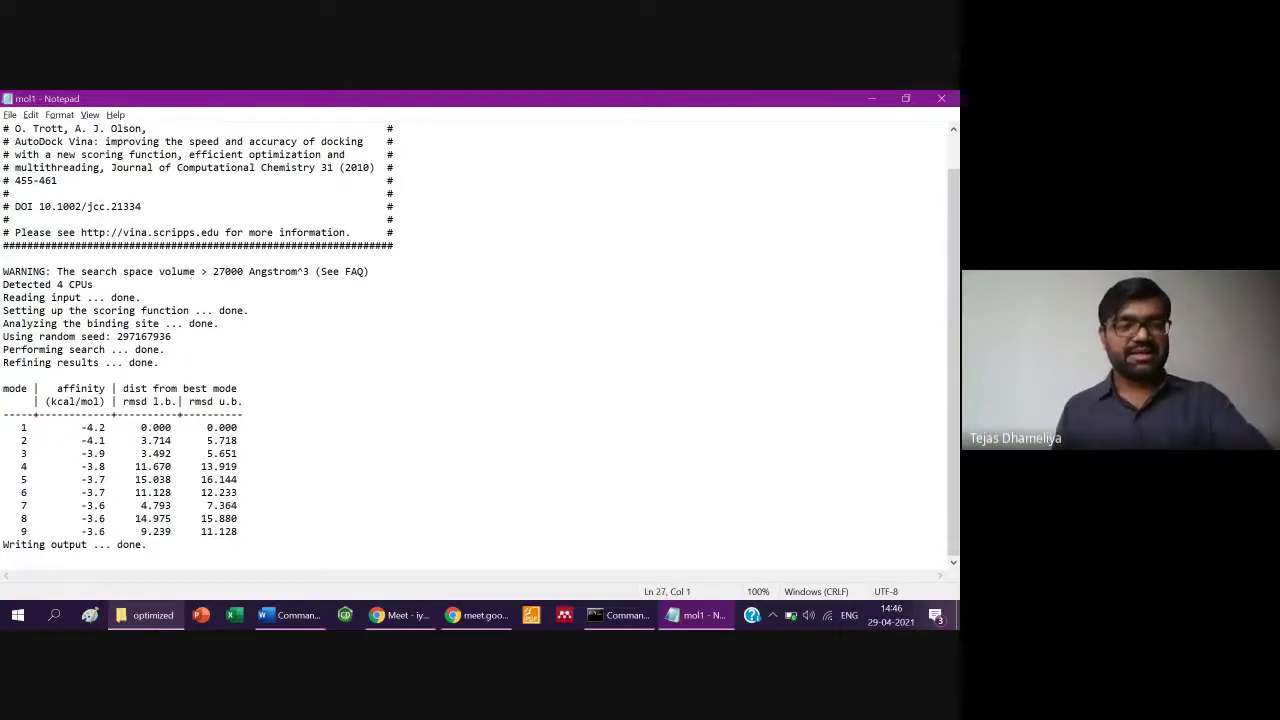
key(alt+F4)
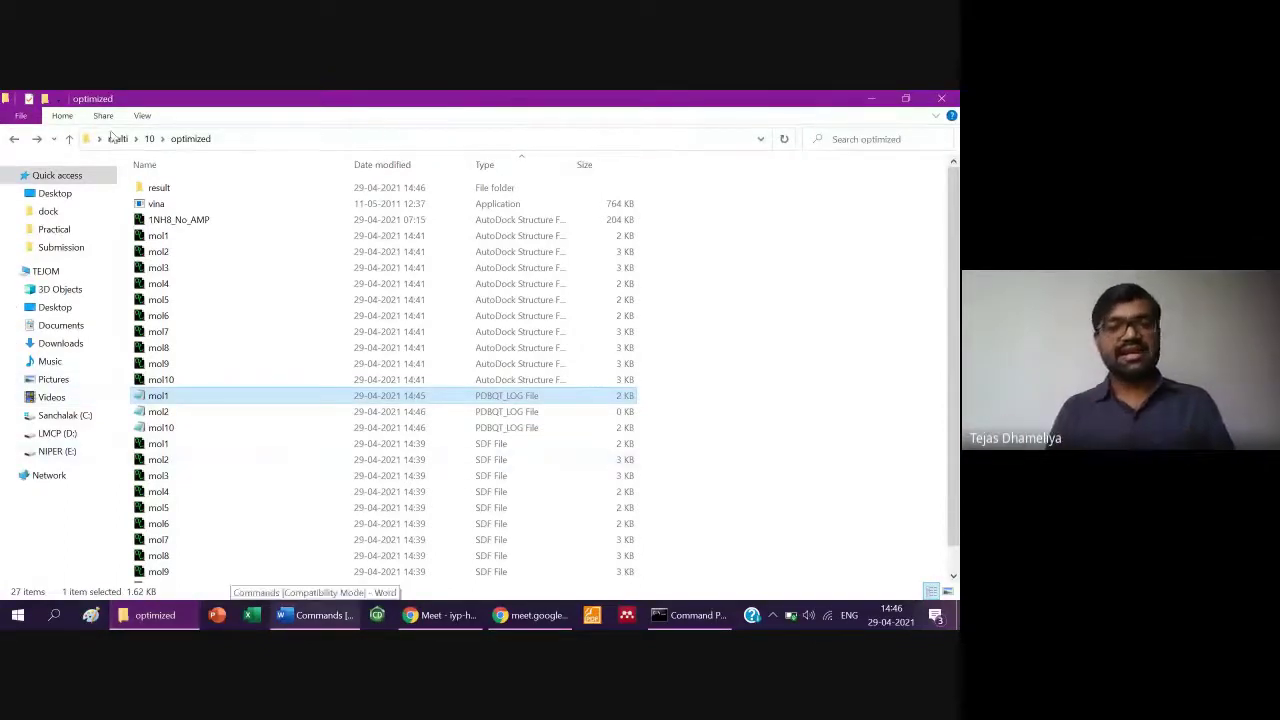
- Check the docking outputs in the result folder, and switch to Command Prompt to monitor the mol2 docking progress
click(151, 189)
double_click(151, 189)
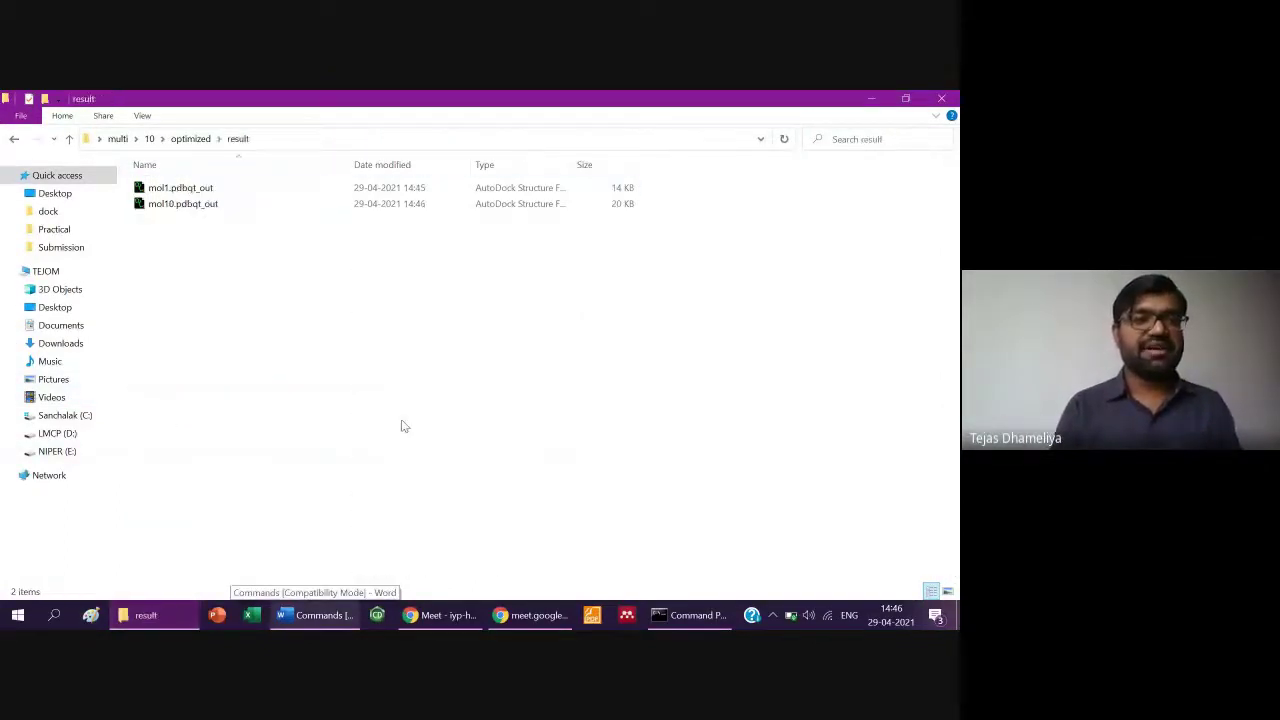
click(689, 618)
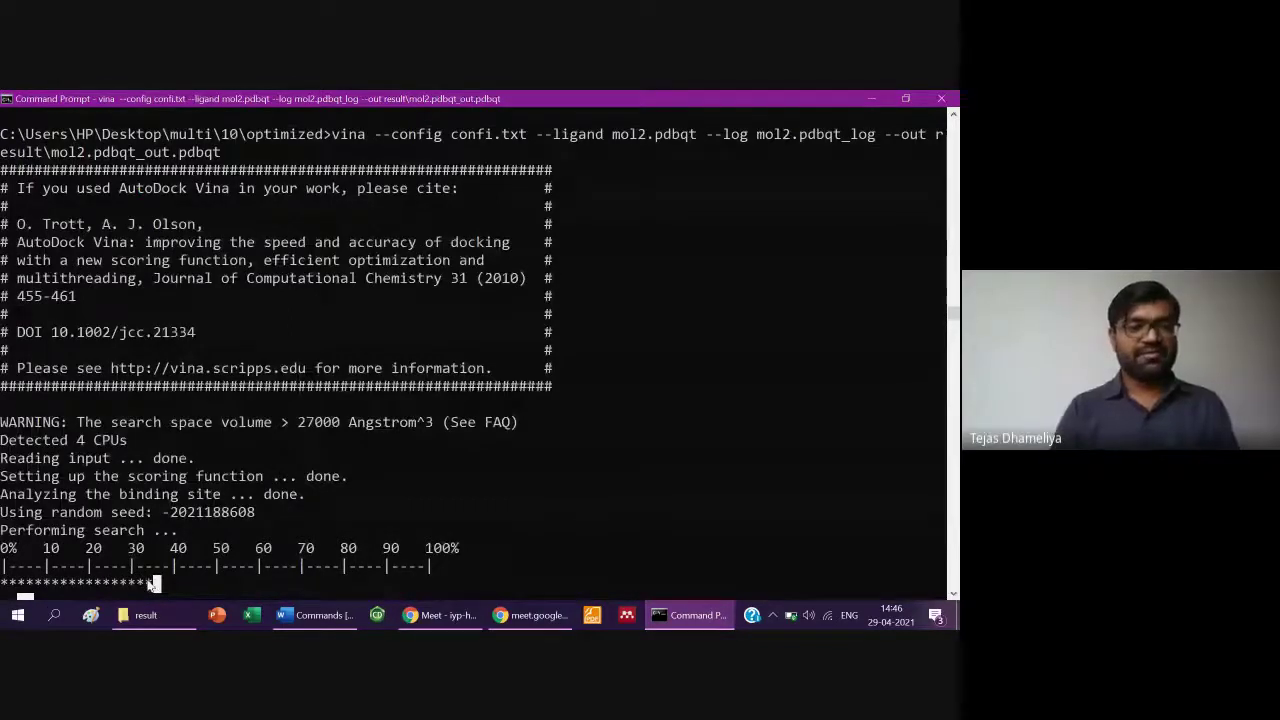
click(530, 349)
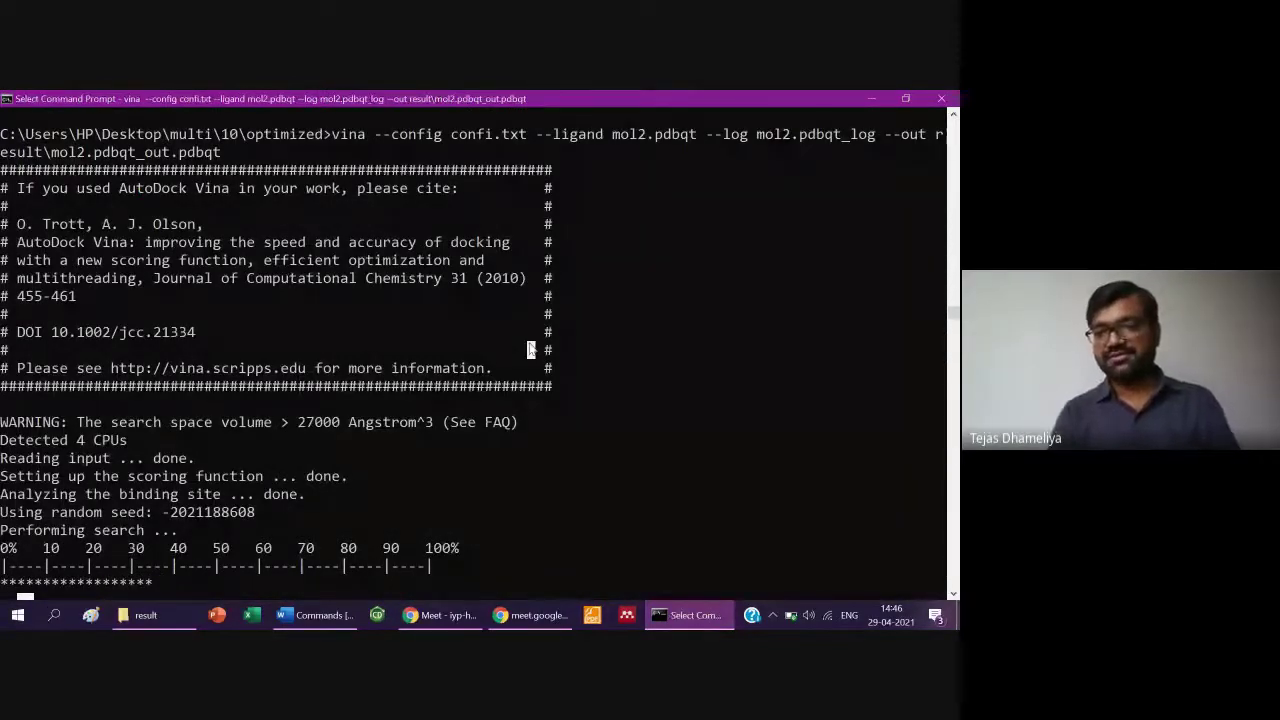
key(Escape)
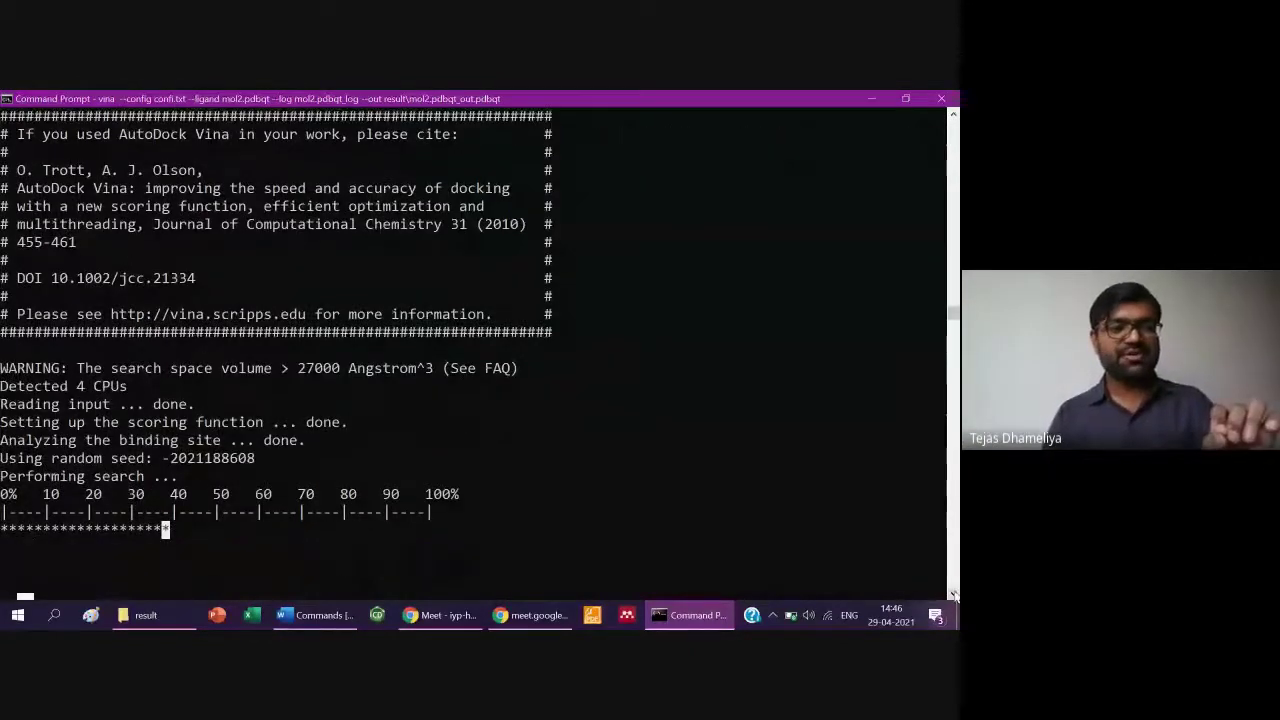
scroll(950, 590, down, 1)
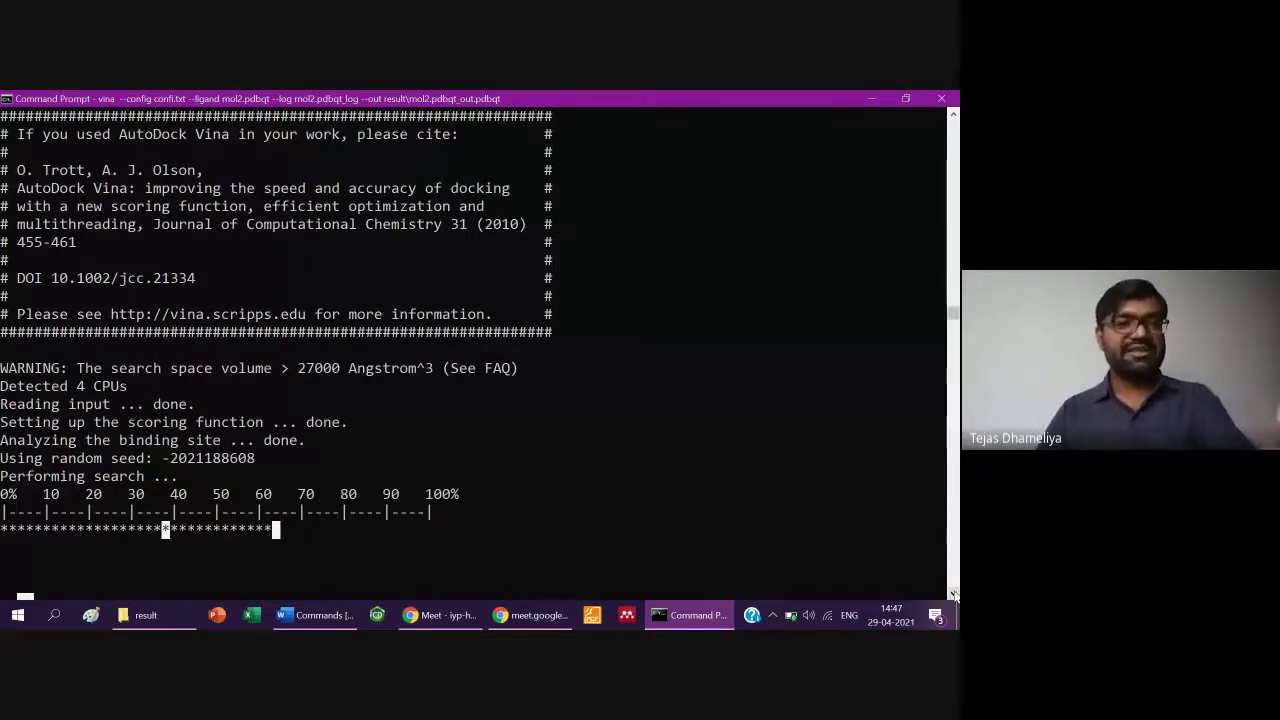
- Return to the optimized folder in File Explorer, review the mol10 PDBQT_LOG file in Notepad, and close it
key(alt+Tab)
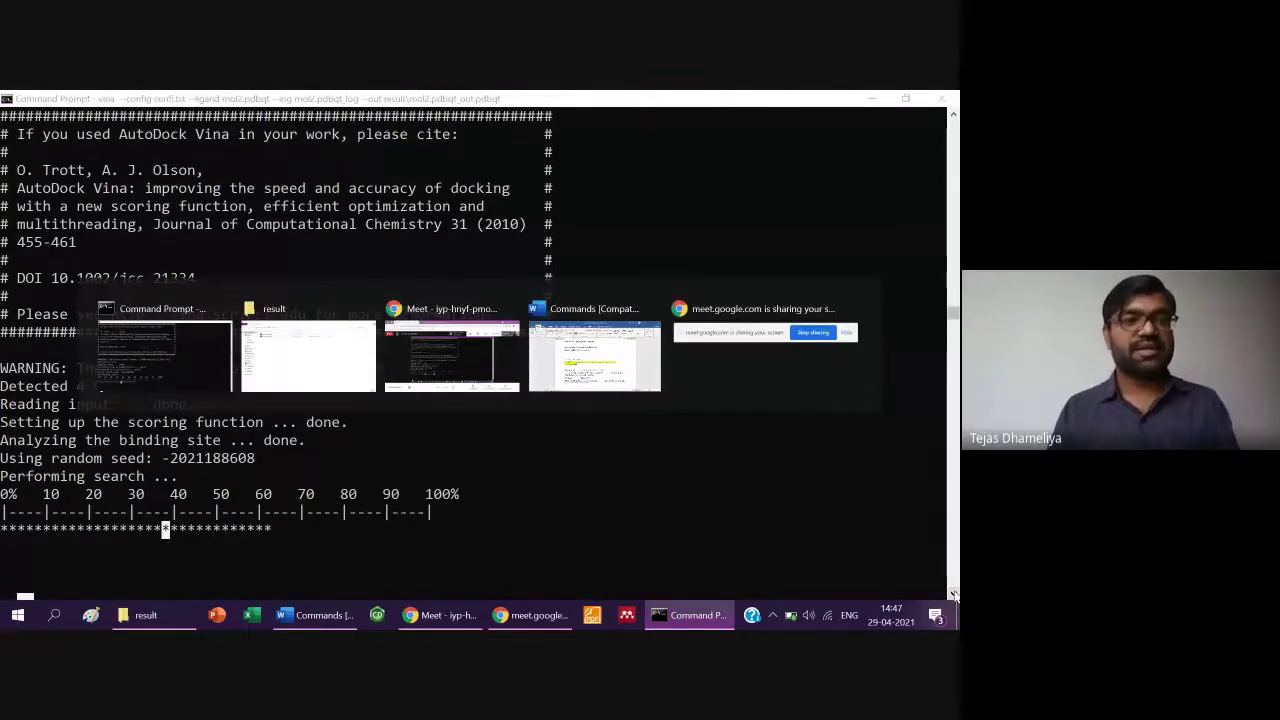
key(BackSpace)
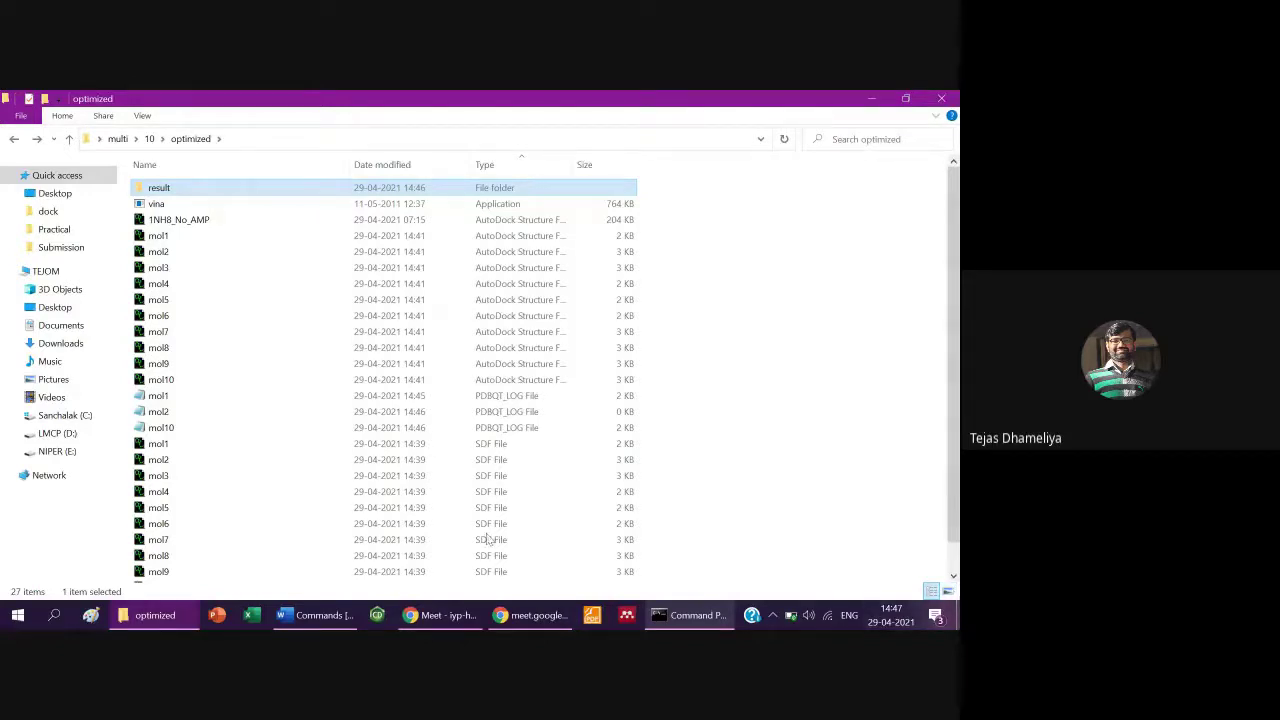
double_click(165, 428)
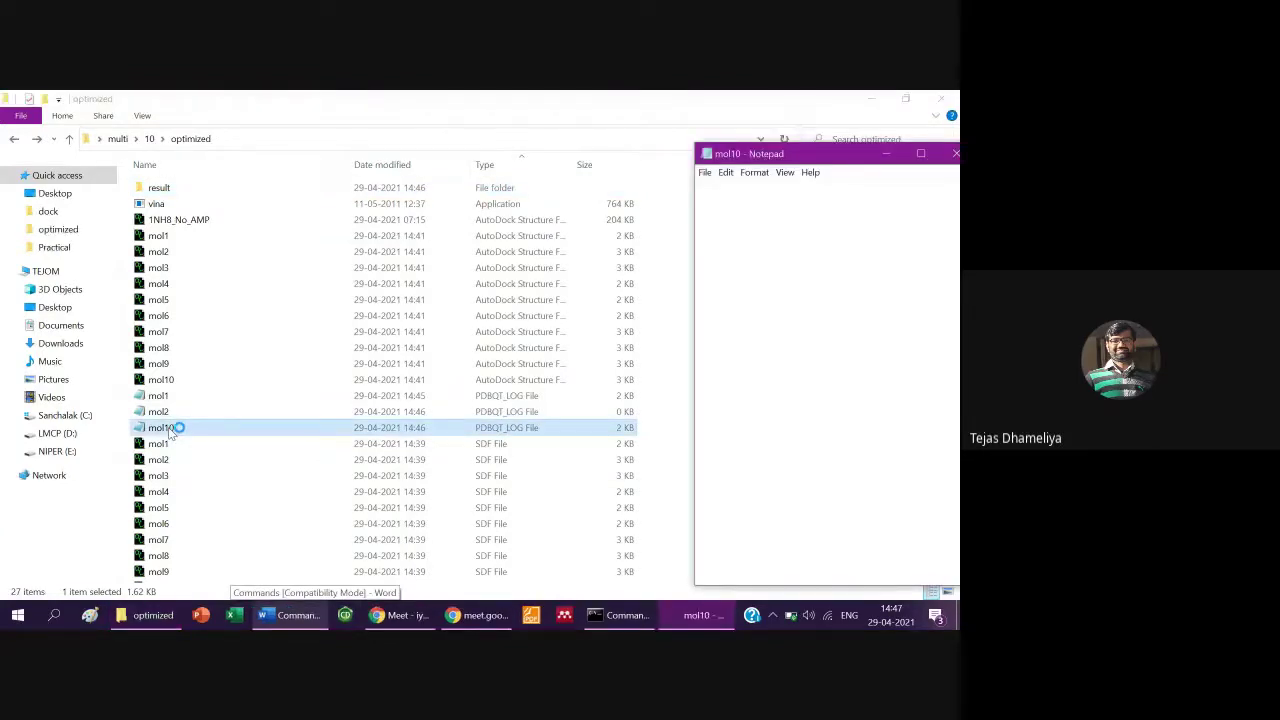
click(920, 153)
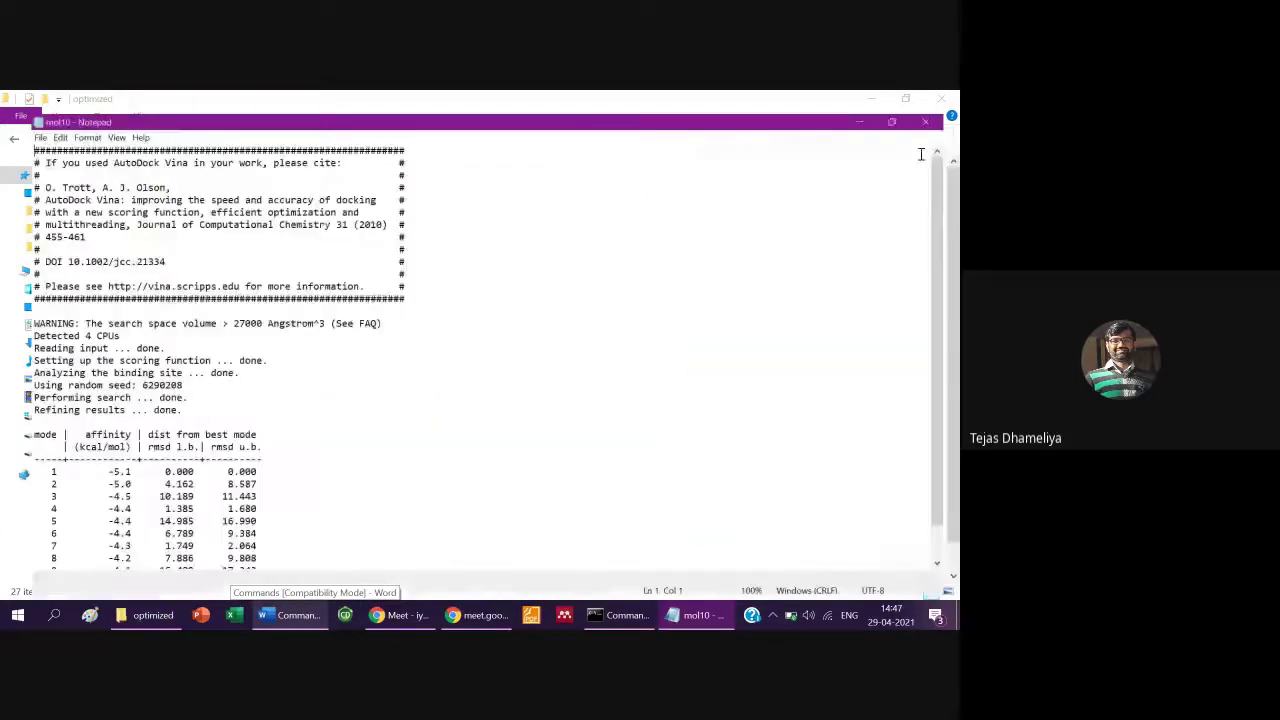
key(alt+F4)
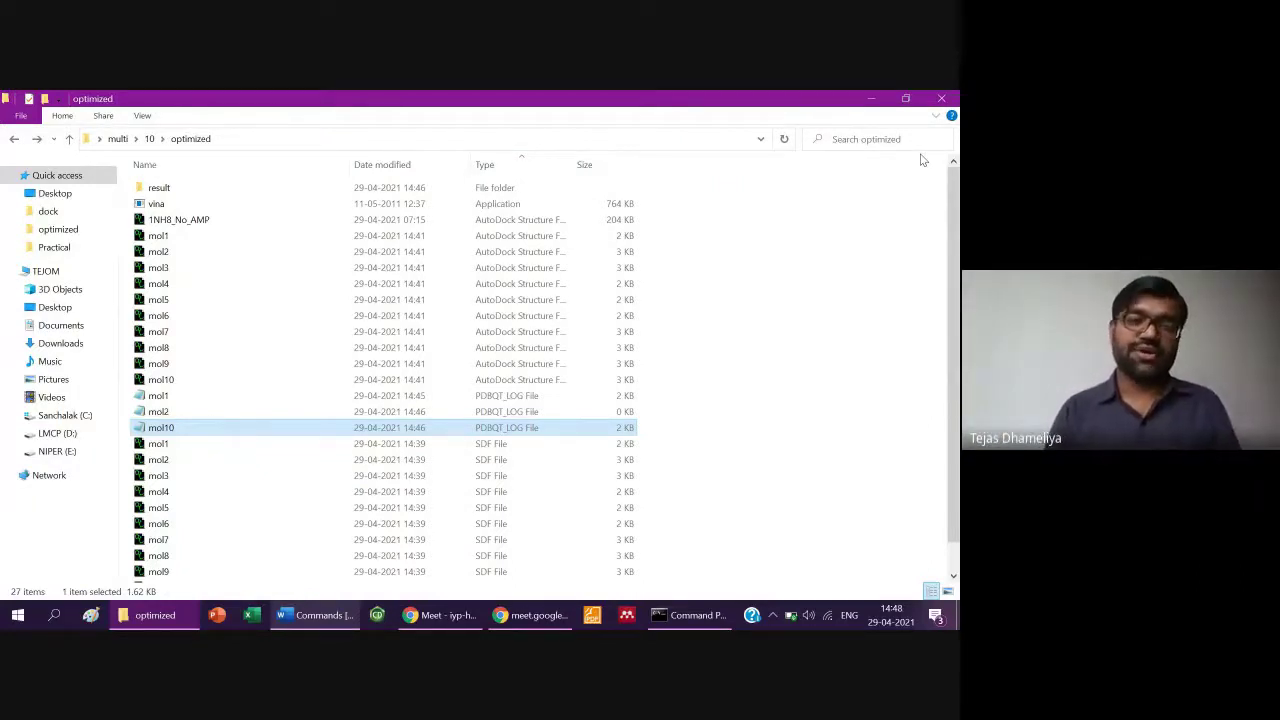
- Delete the mol6 to mol10 PDBQT ligand files from the optimized folder
click(157, 318)
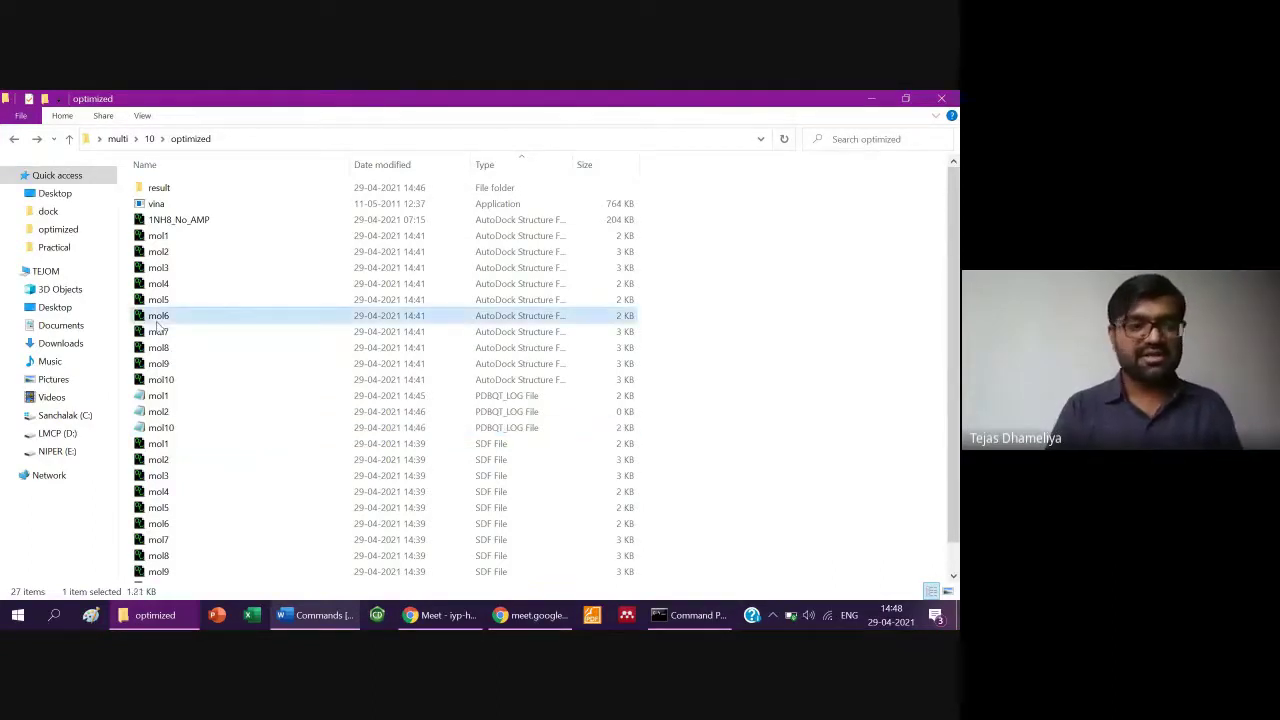
key(shift+Down)
key(shift+Down)
key(shift+Down)
key(shift+Down)
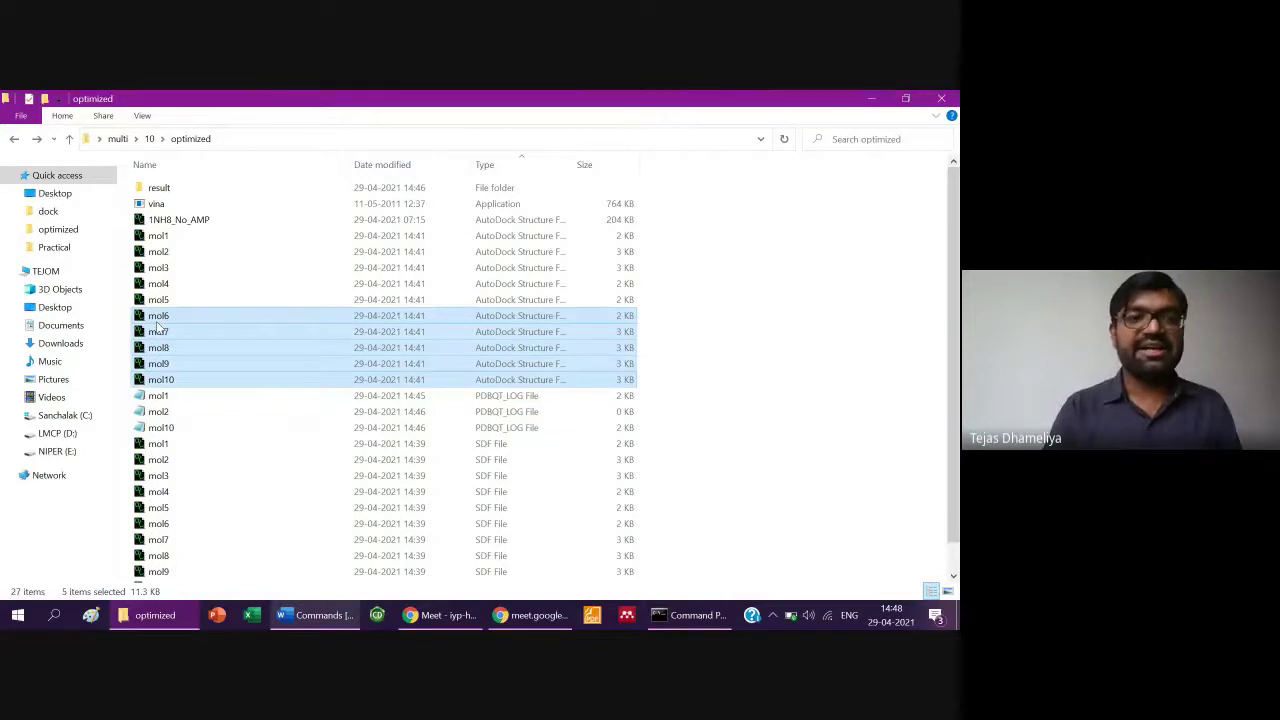
key(Delete)
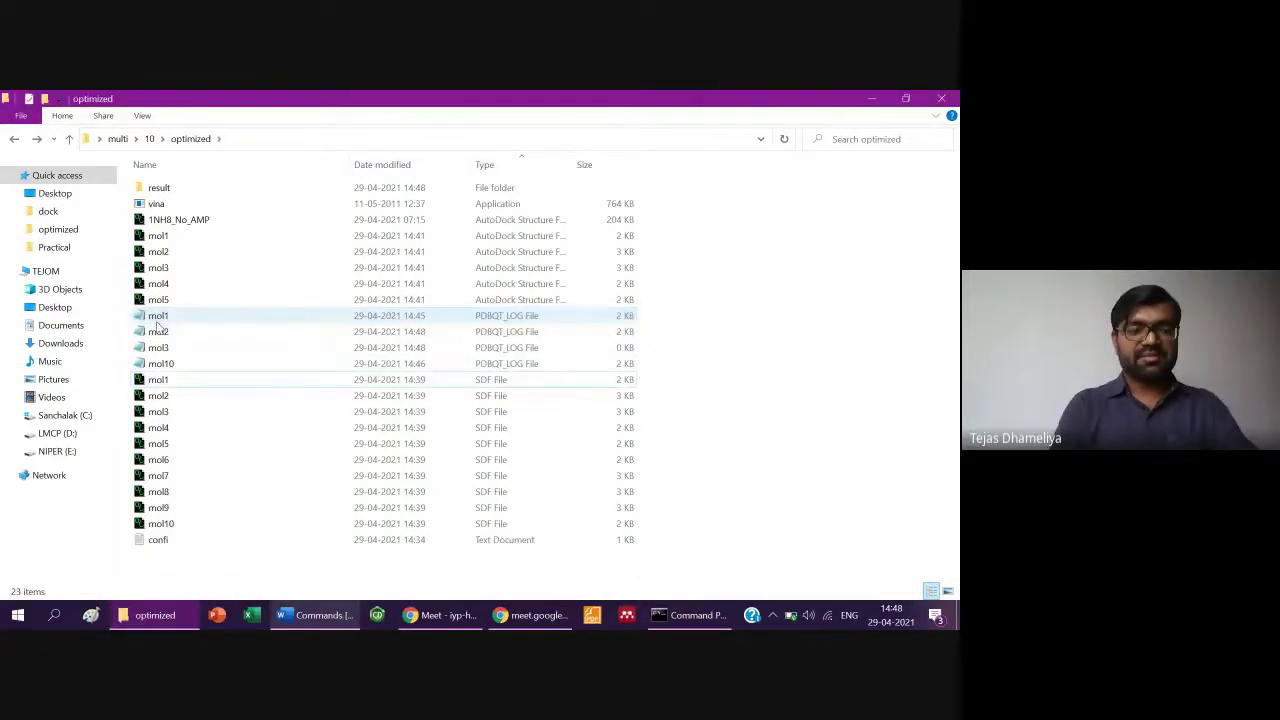
click(169, 460)
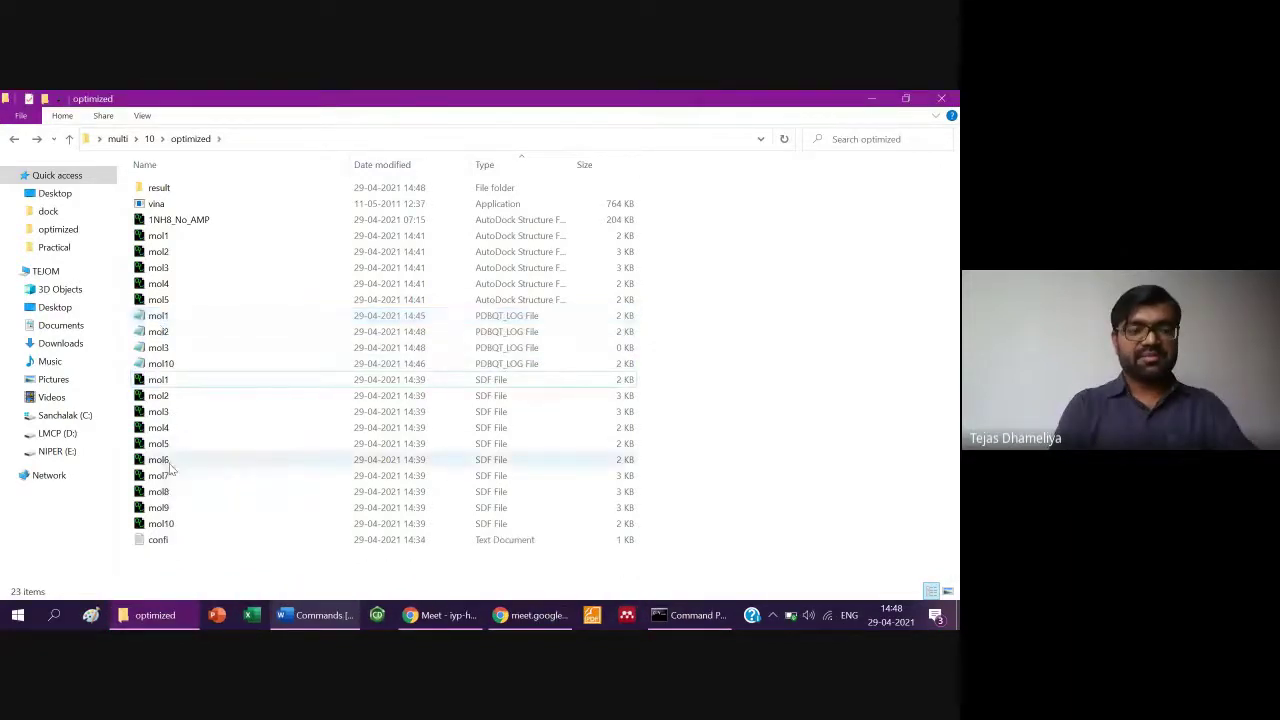
click(170, 299)
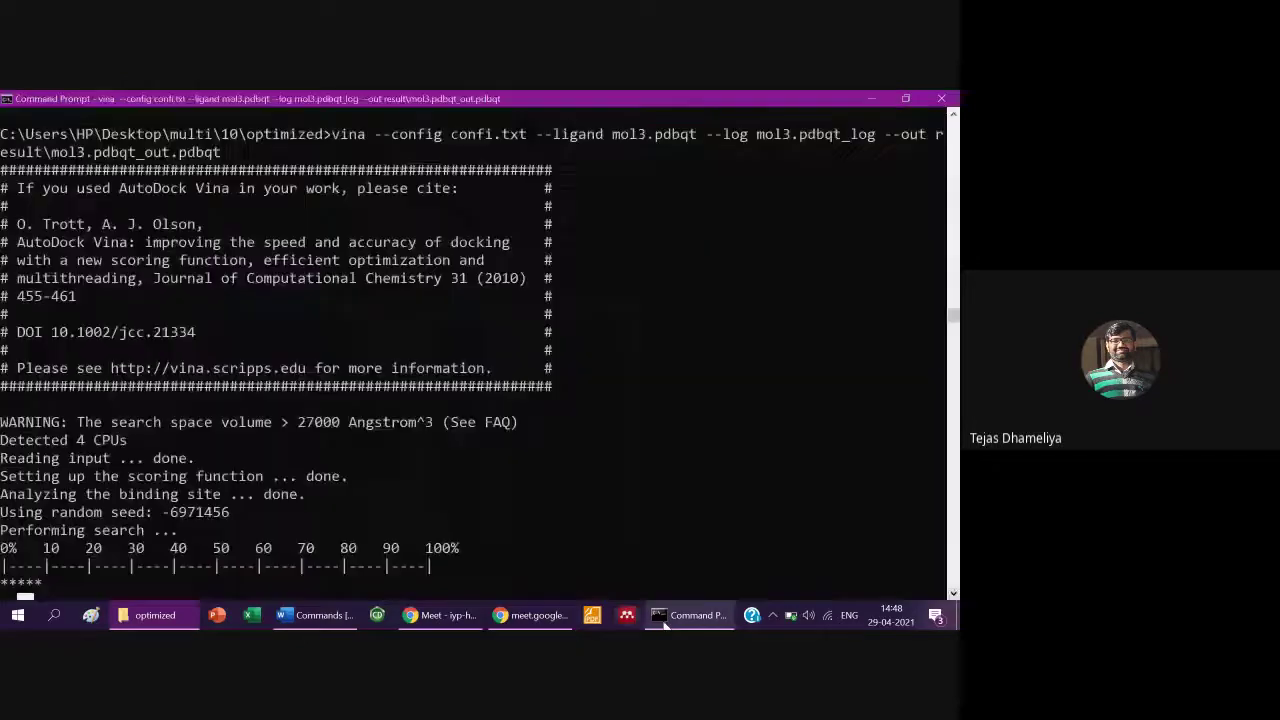
- Check the mol3 docking progress in Command Prompt, and look through the docking output files in the result folder
click(661, 615)
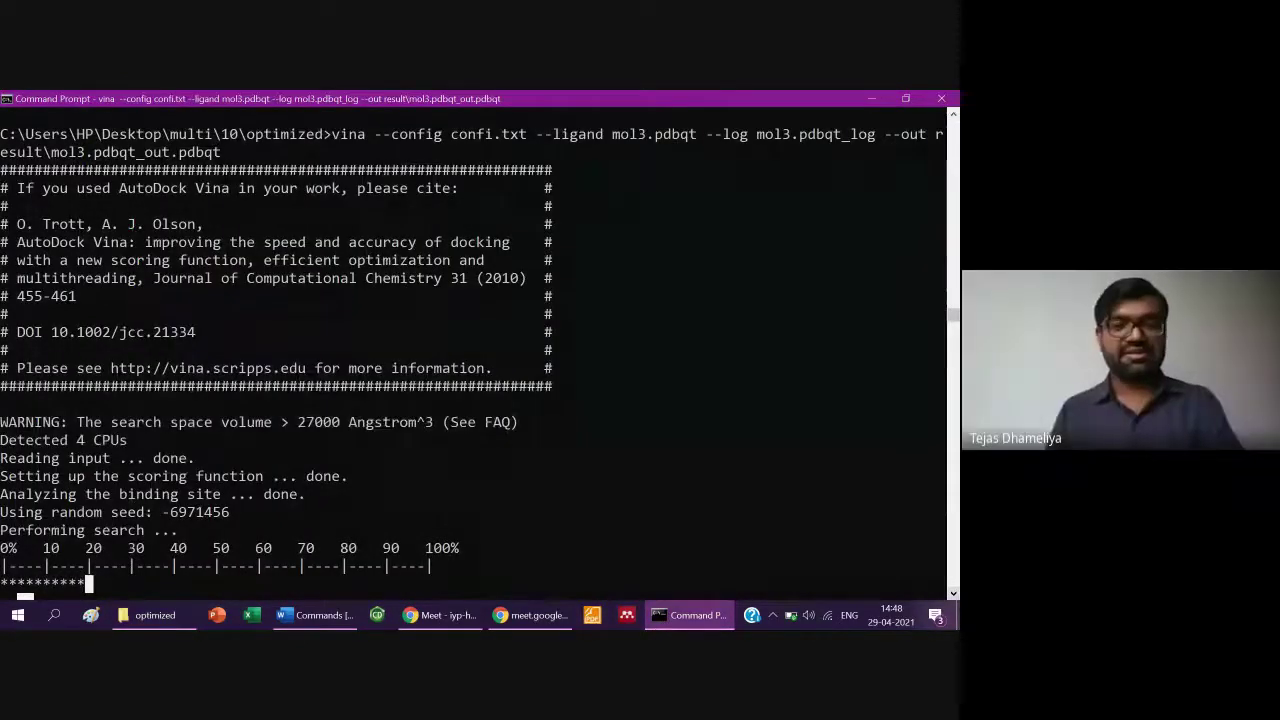
key(alt+Tab)
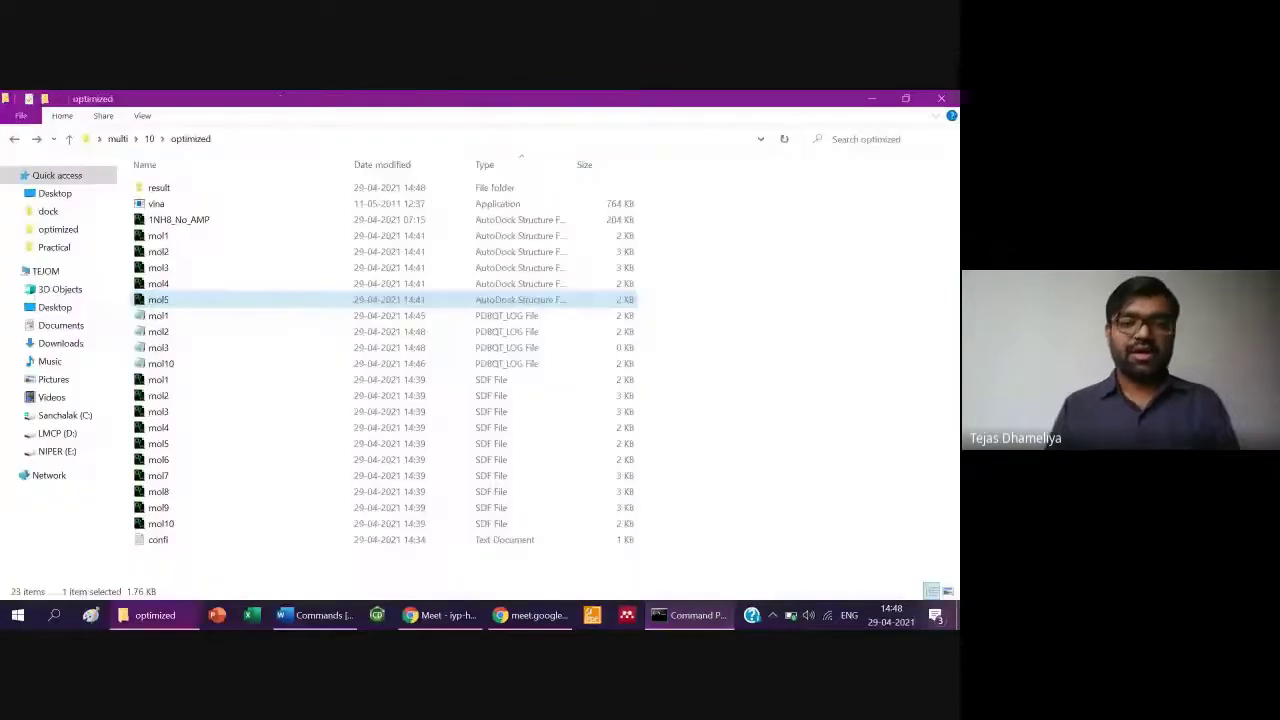
key(Home)
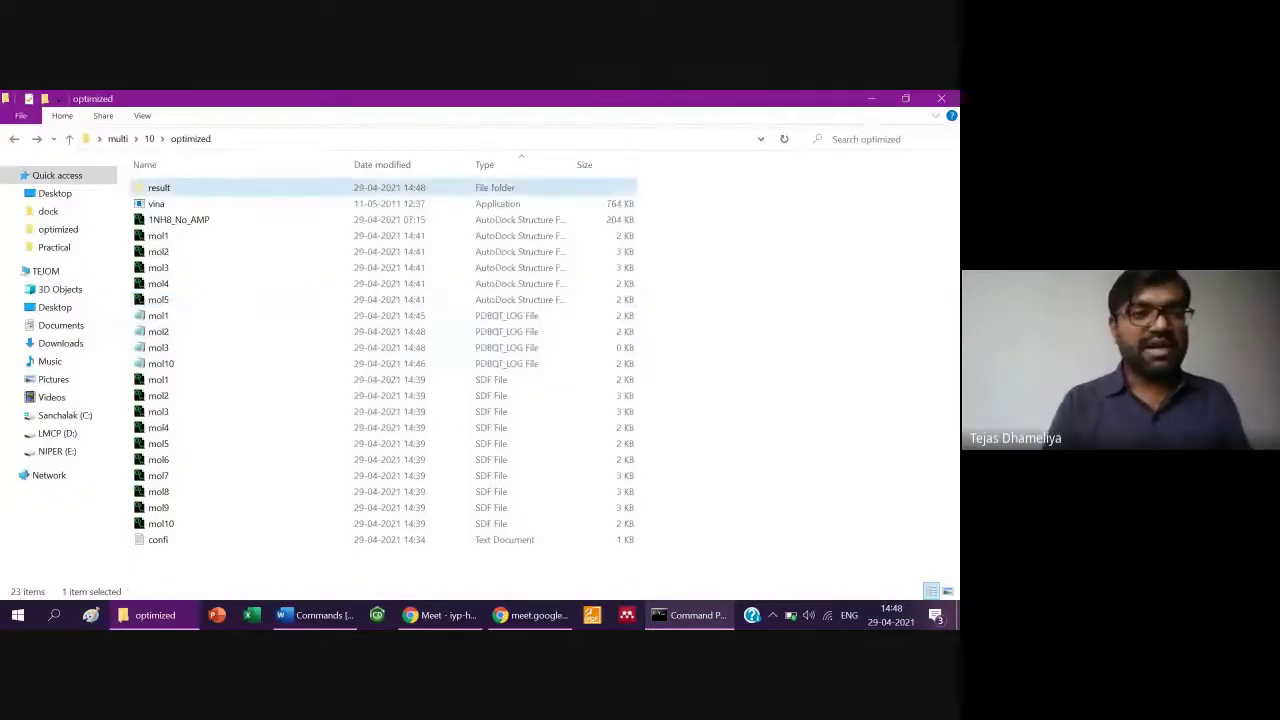
key(Return)
click(180, 203)
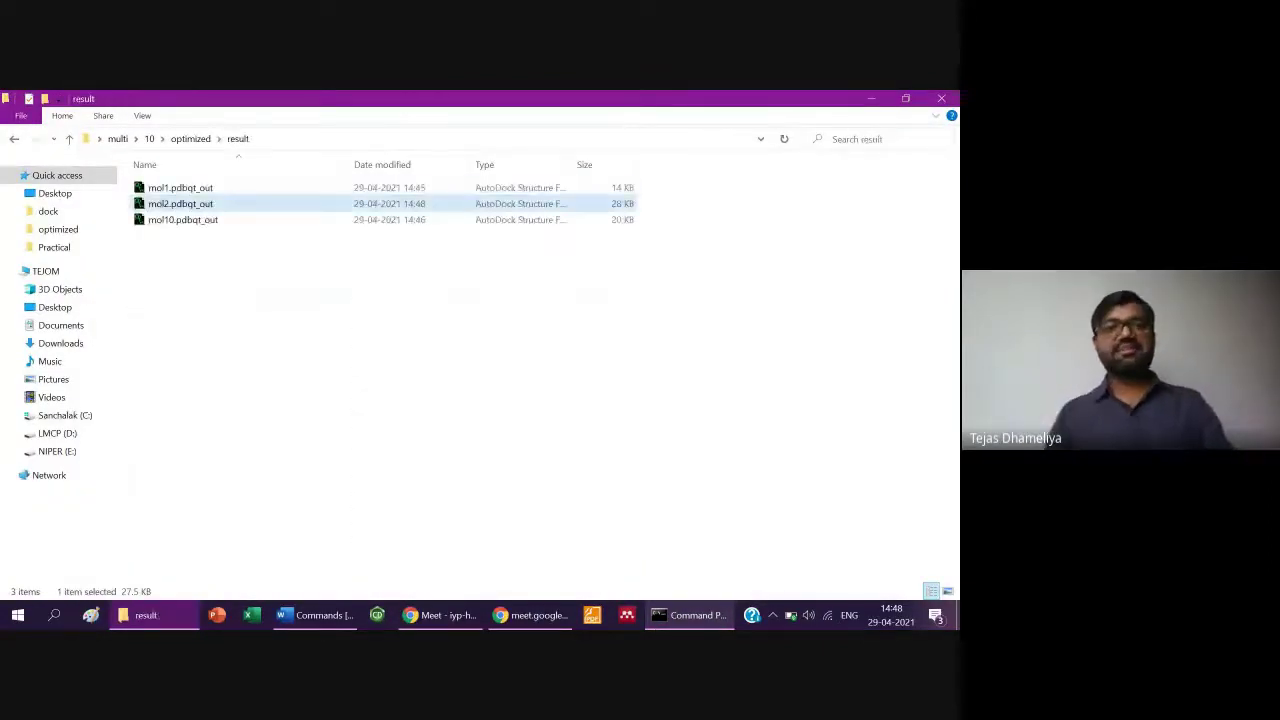
click(160, 188)
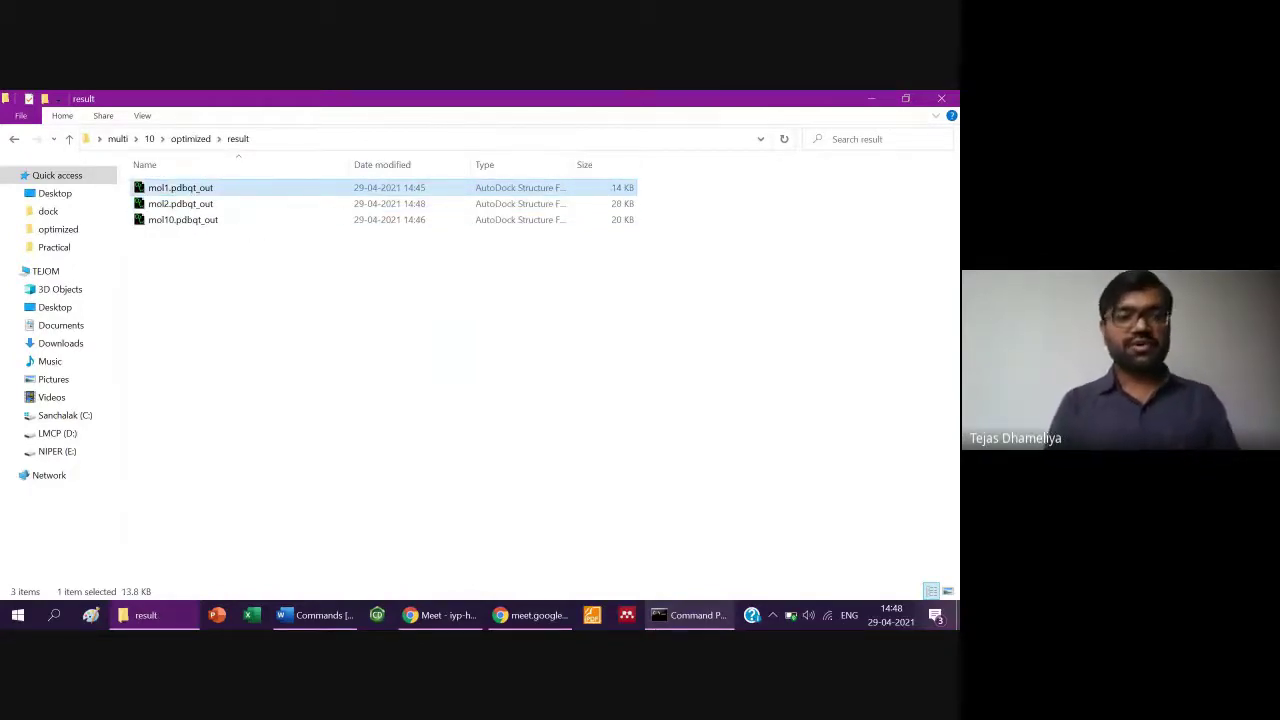
key(Down)
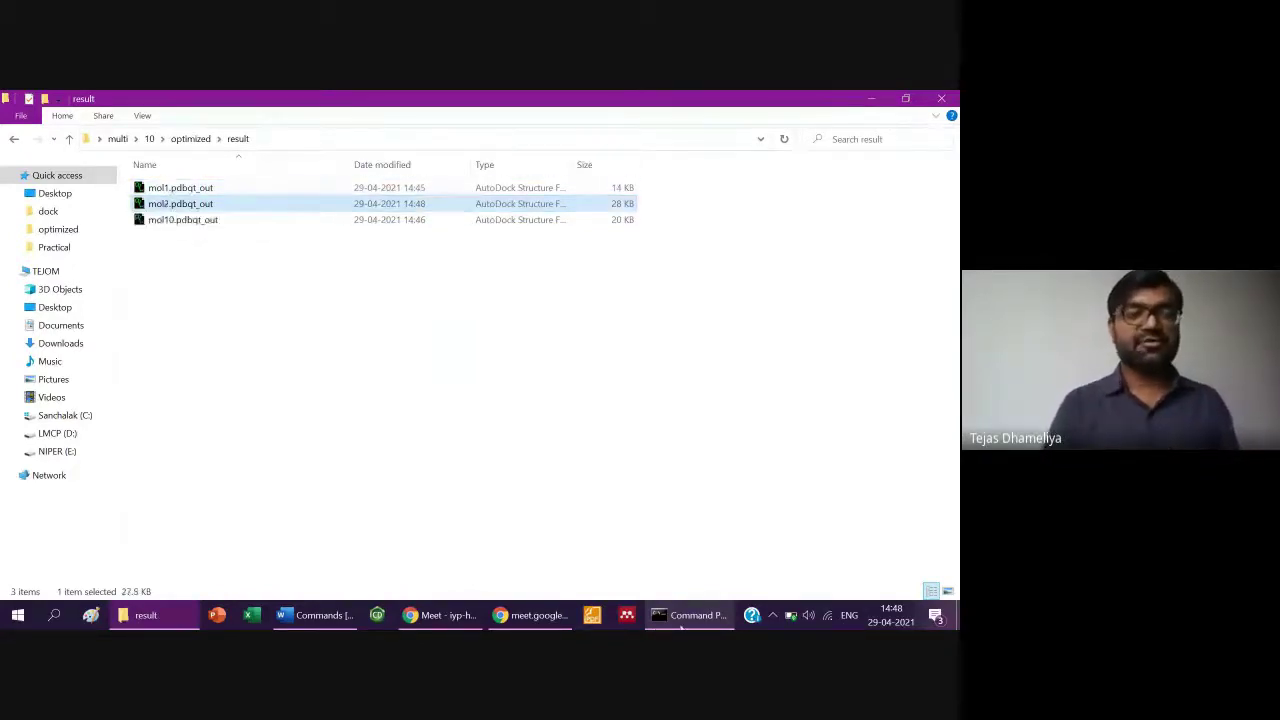
key(Down)
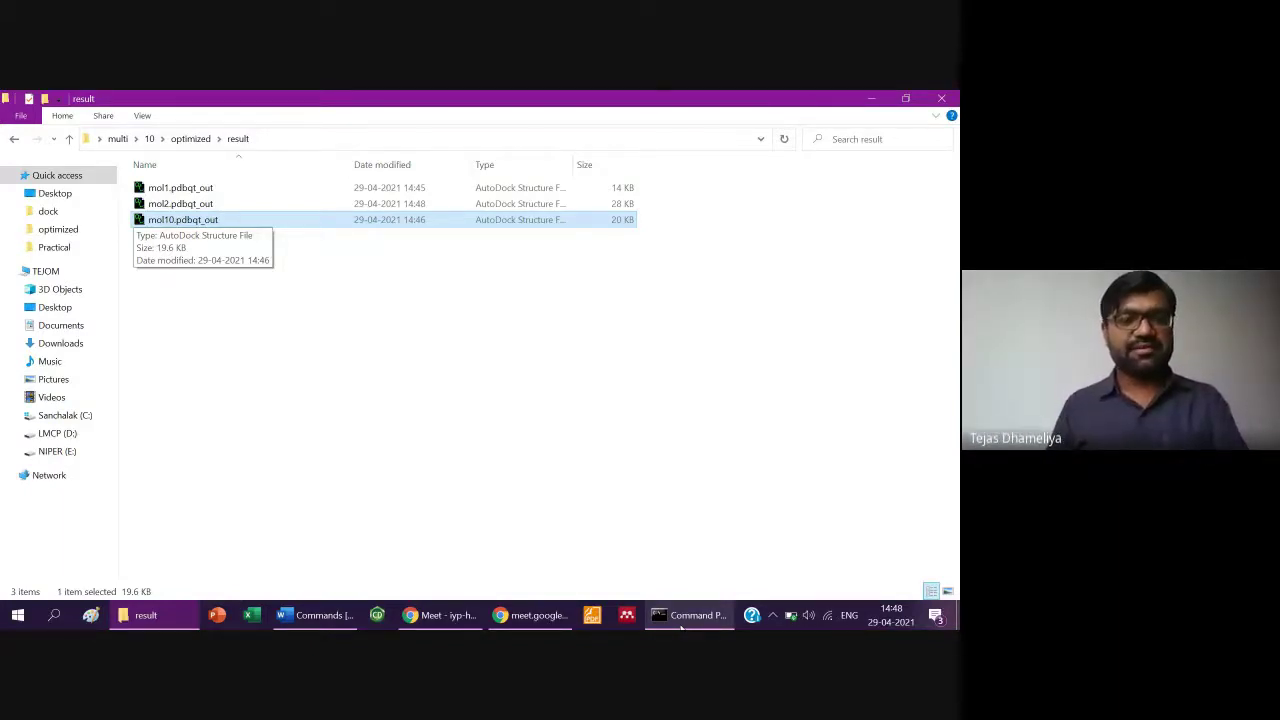
- Browse up to the multi folder and back down to result, and select the mol1 PDBQT ligand in the optimized folder
key(BackSpace)
key(BackSpace)
key(BackSpace)
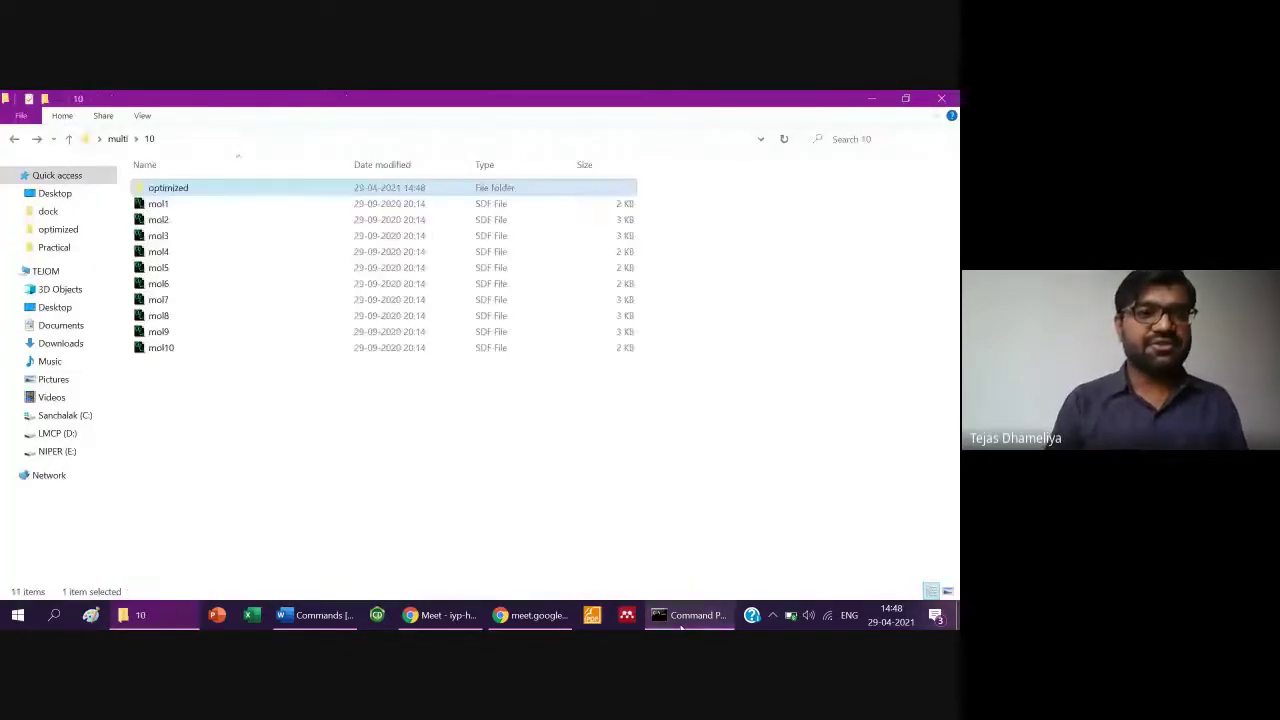
key(Down)
key(Down)
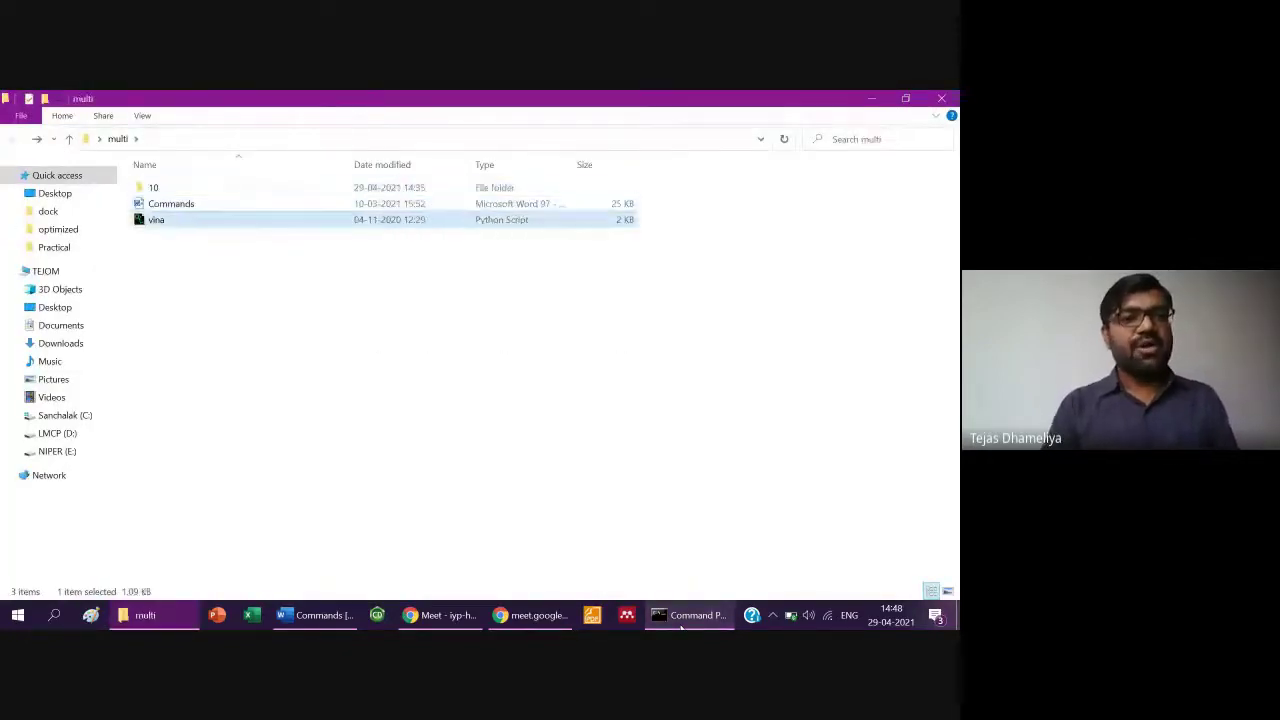
key(Up)
key(Up)
key(Return)
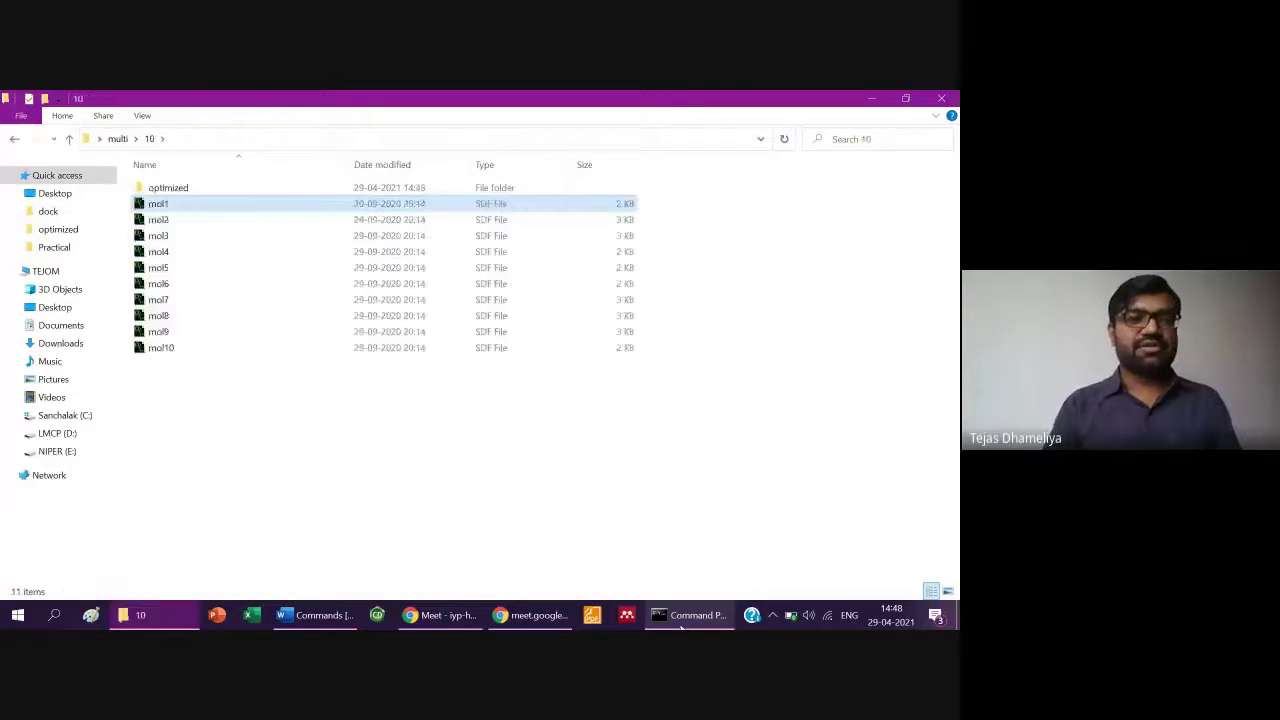
key(Down)
key(Return)
key(Down)
key(Return)
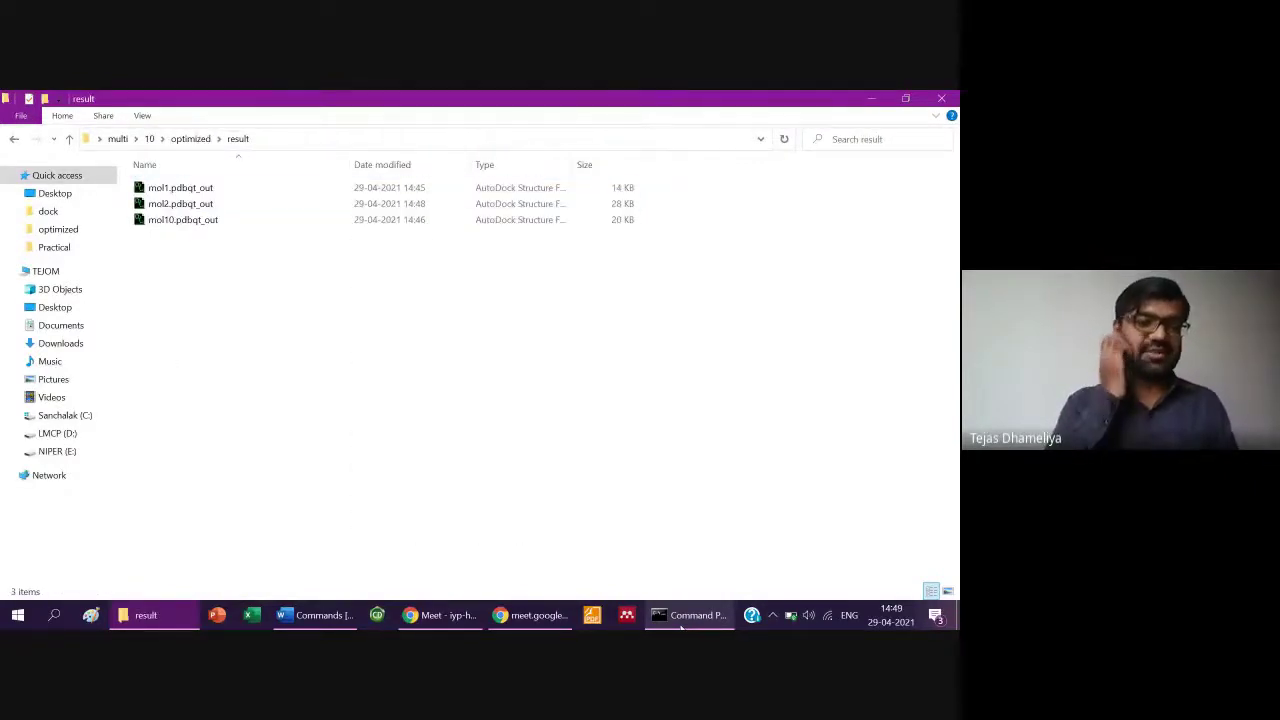
key(BackSpace)
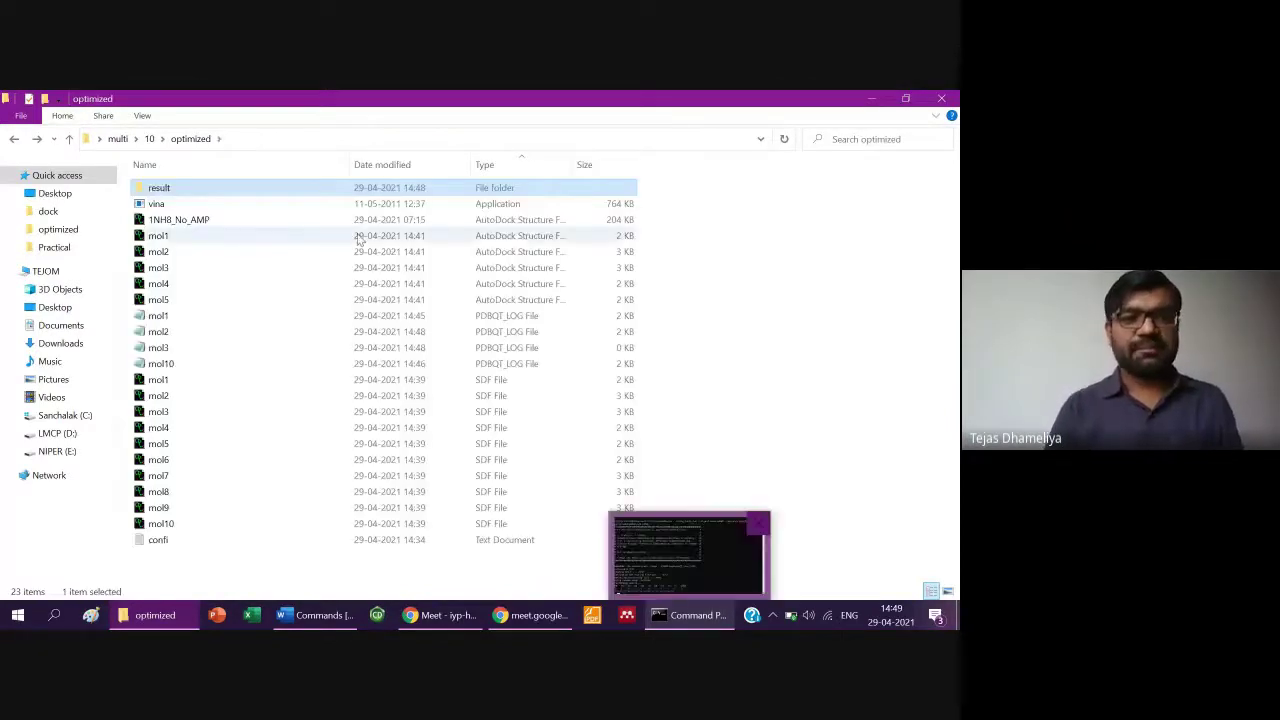
click(164, 239)
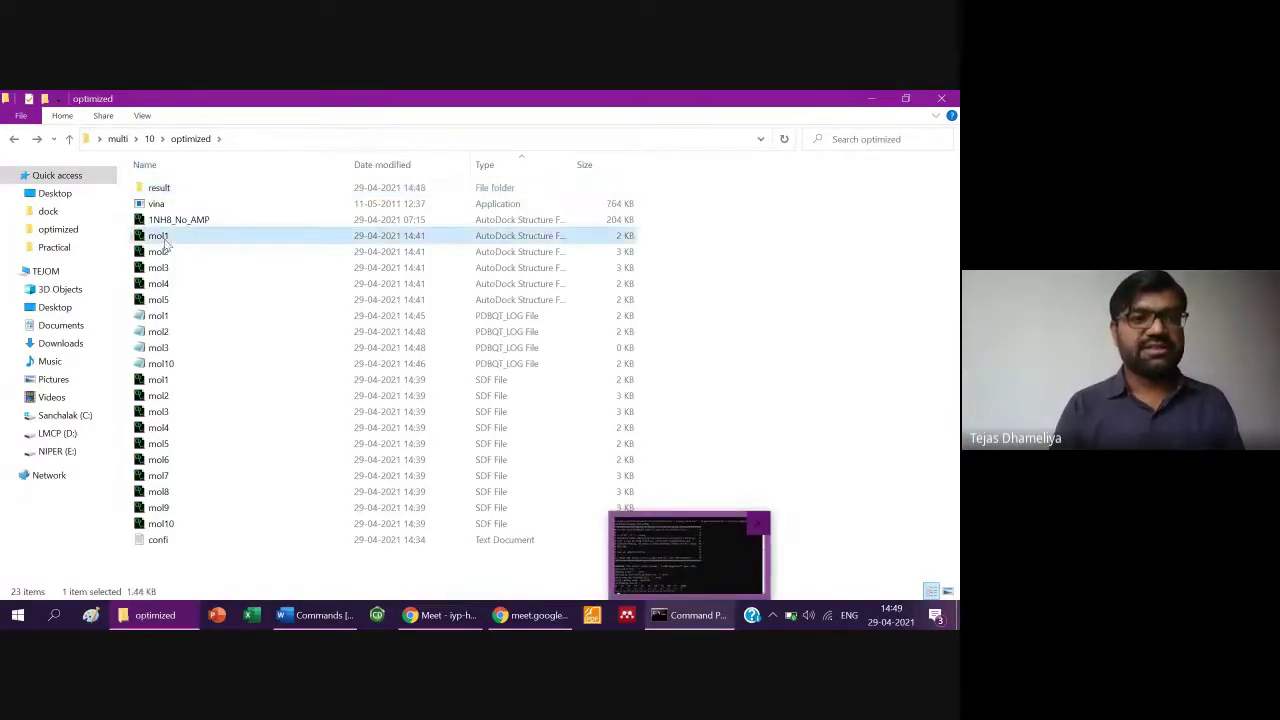
- Check the docking run in Command Prompt, and look through the optimized and result folders for new output files
double_click(180, 188)
click(743, 530)
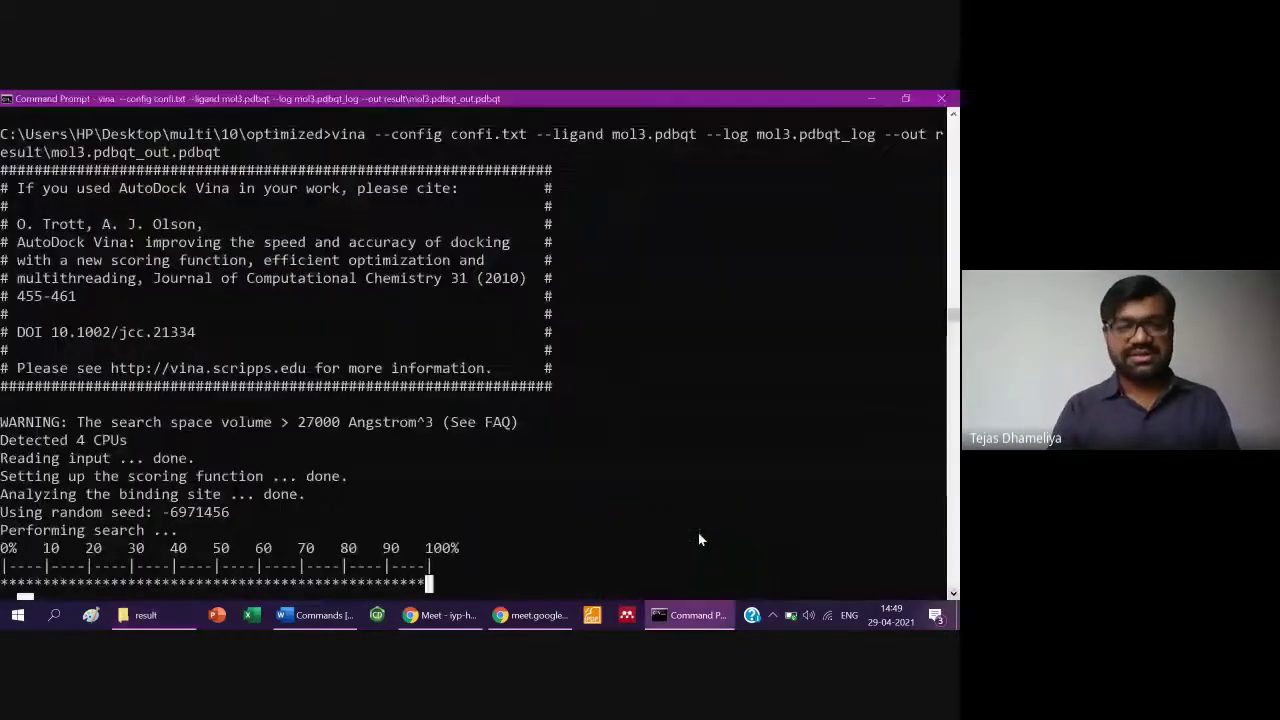
key(alt+Tab)
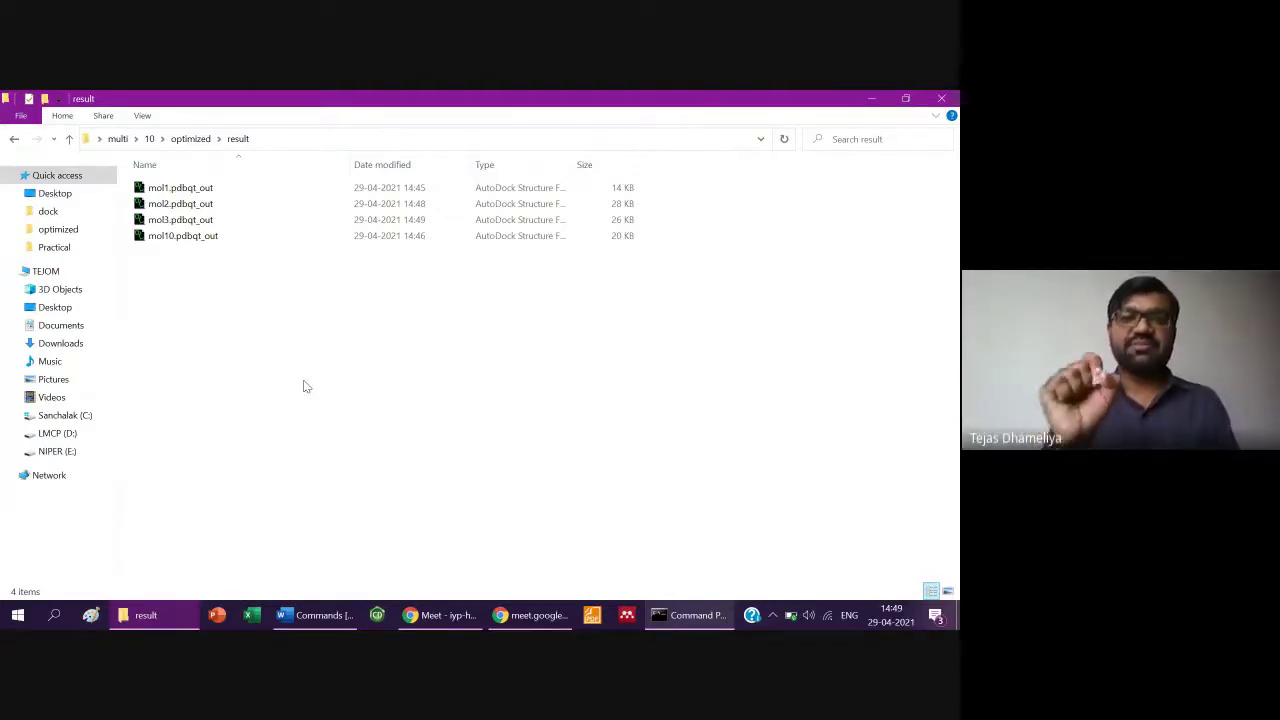
key(BackSpace)
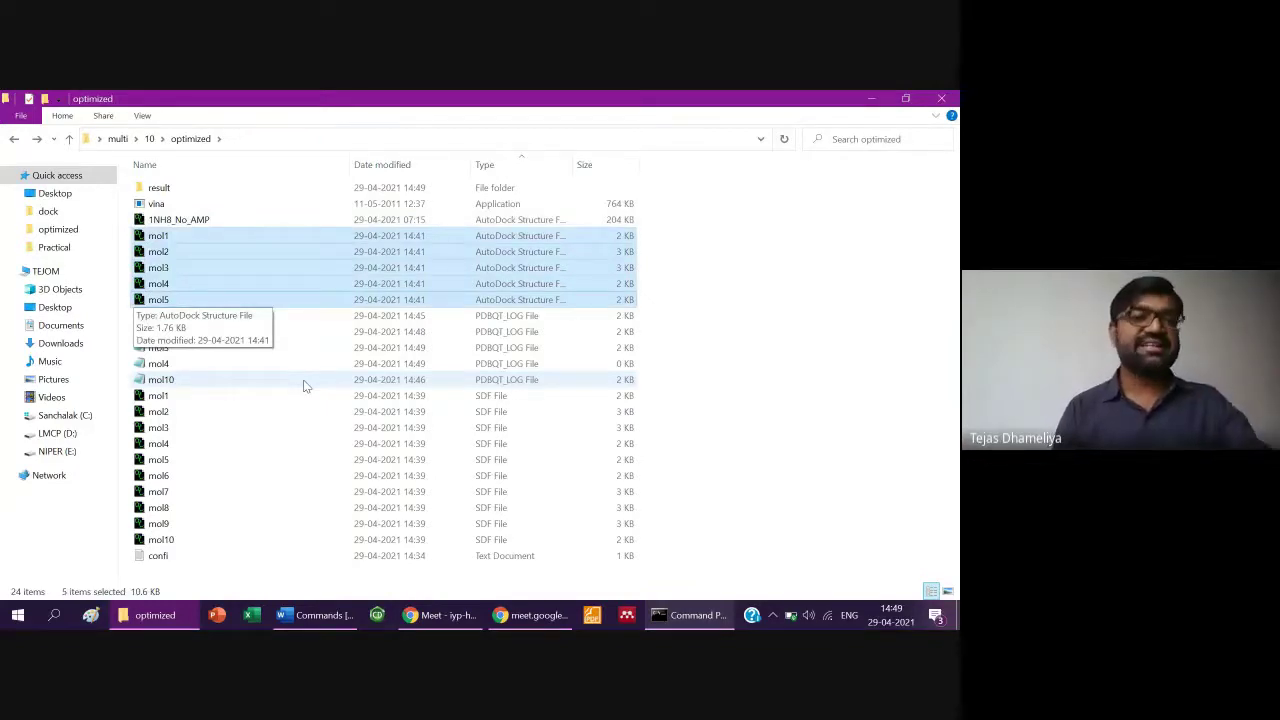
key(Home)
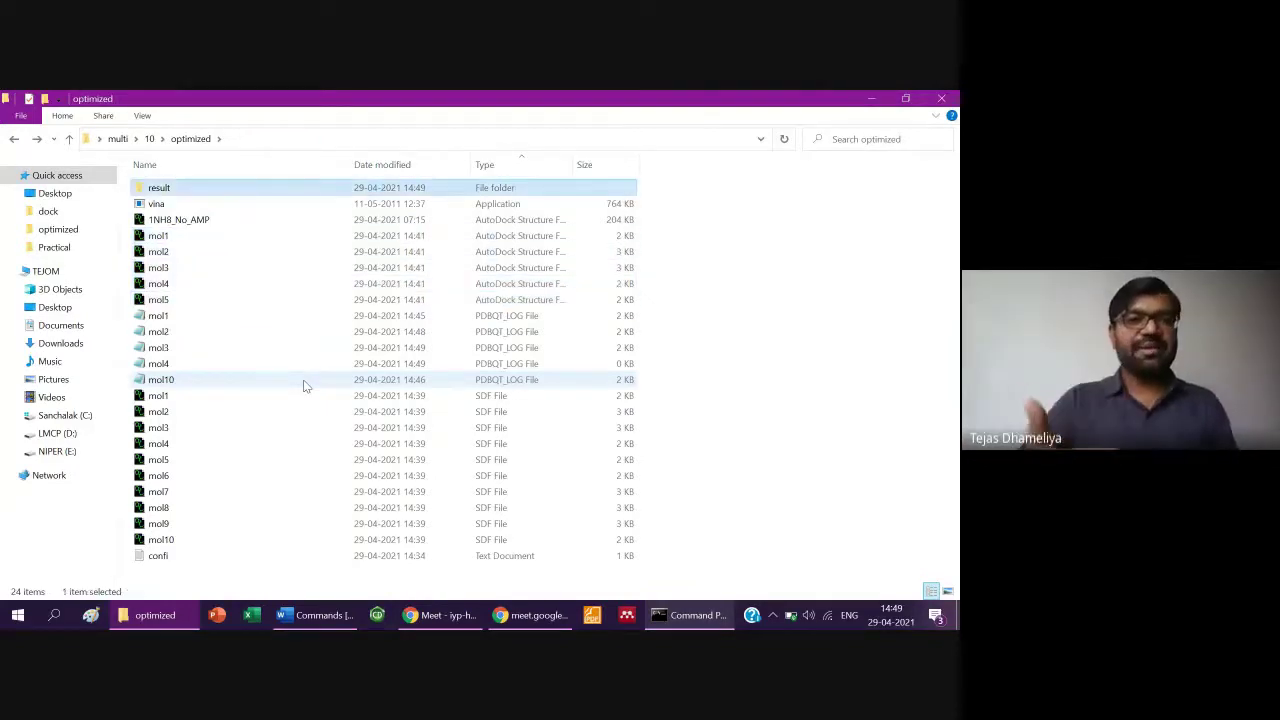
key(Return)
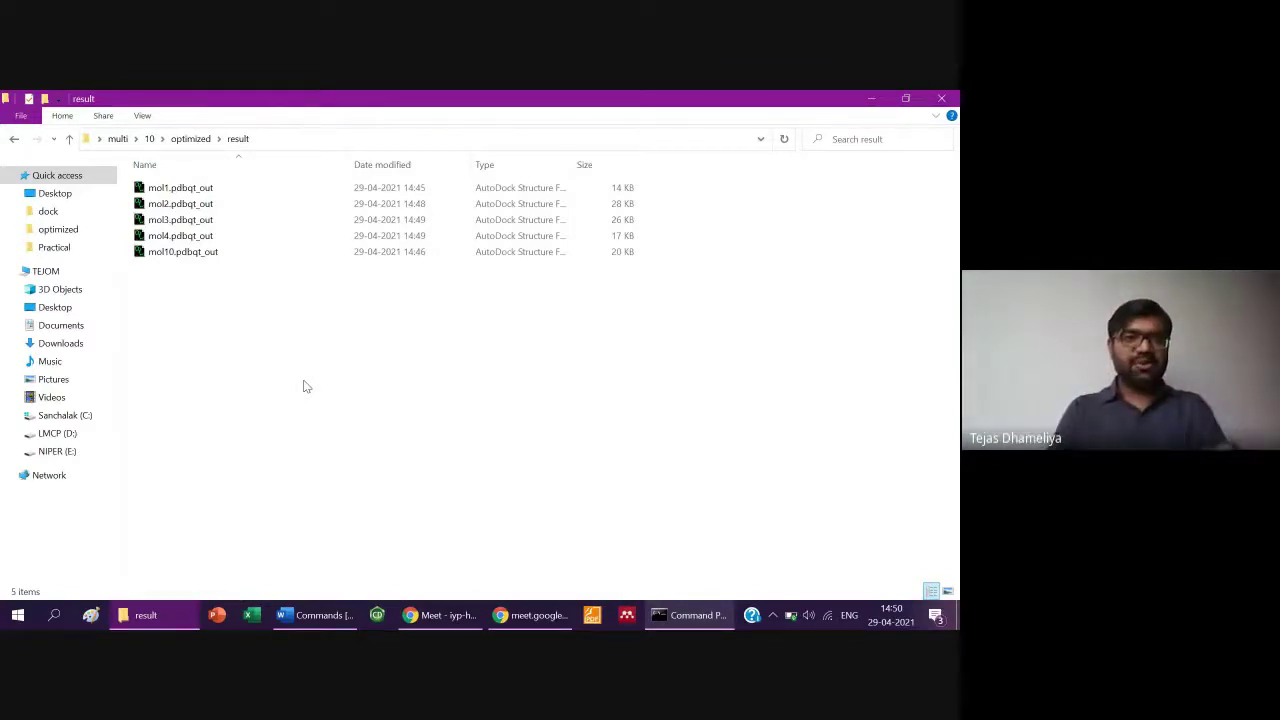
- Go back up to the multi folder and copy the vina Python script
key(alt+Left)
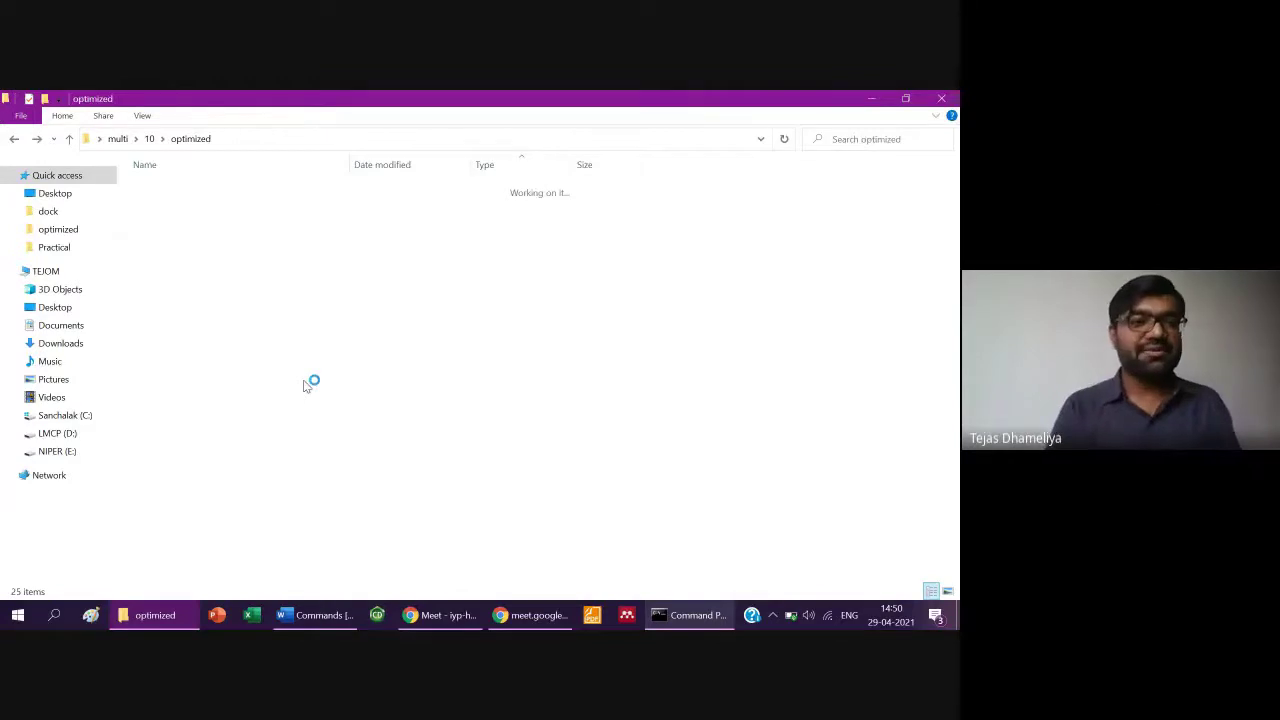
key(alt+Left)
key(alt+Left)
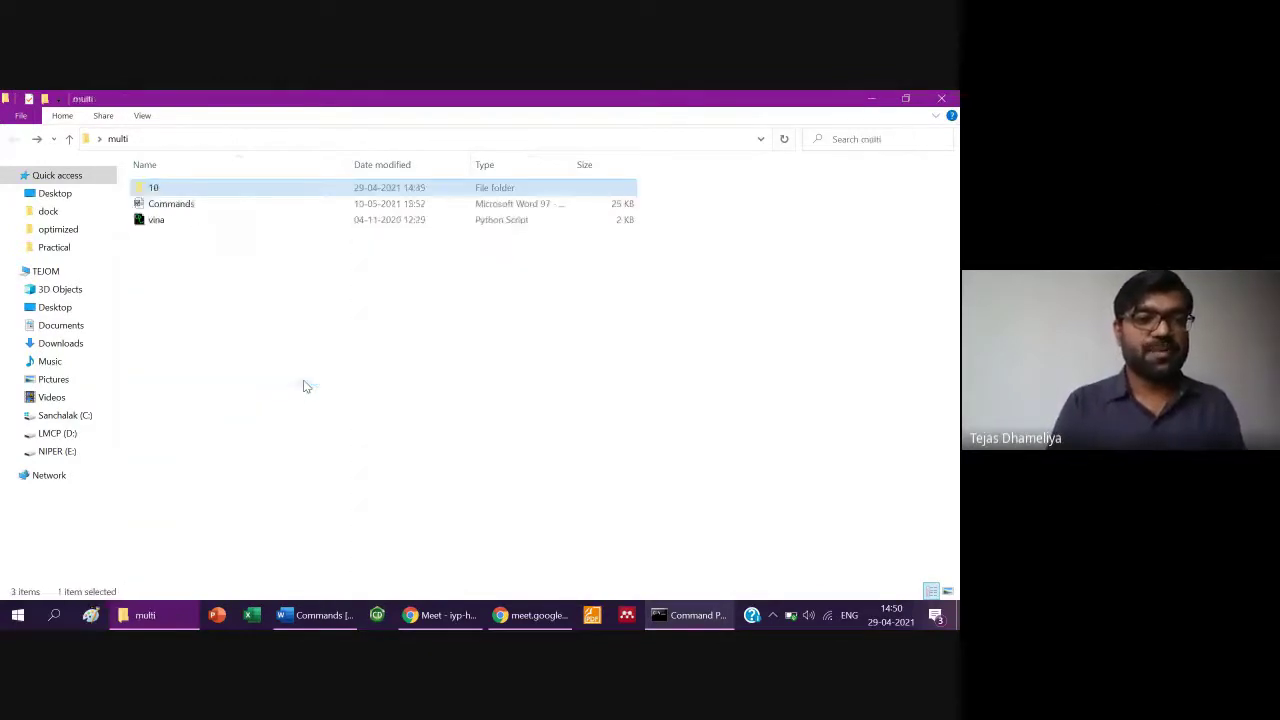
key(Down)
key(Down)
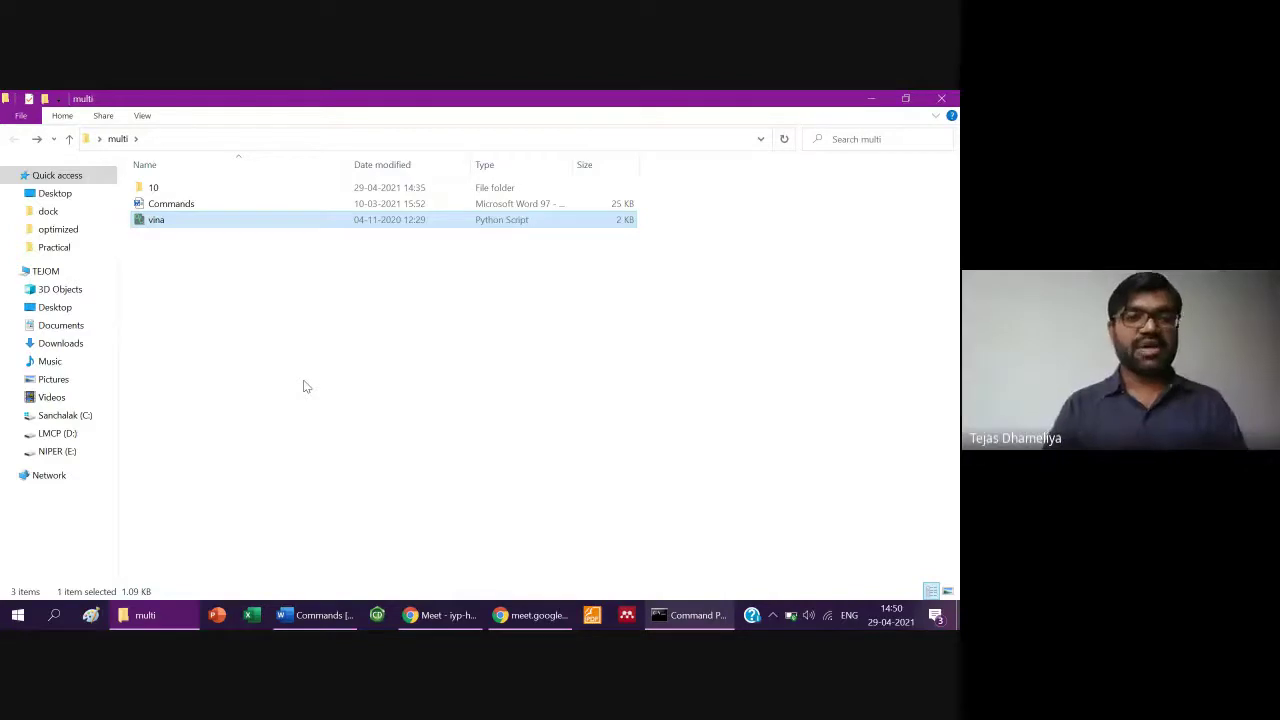
- Go down through folders 10 and optimized into result, and paste the vina Python script there
key(Up)
key(Up)
key(Return)
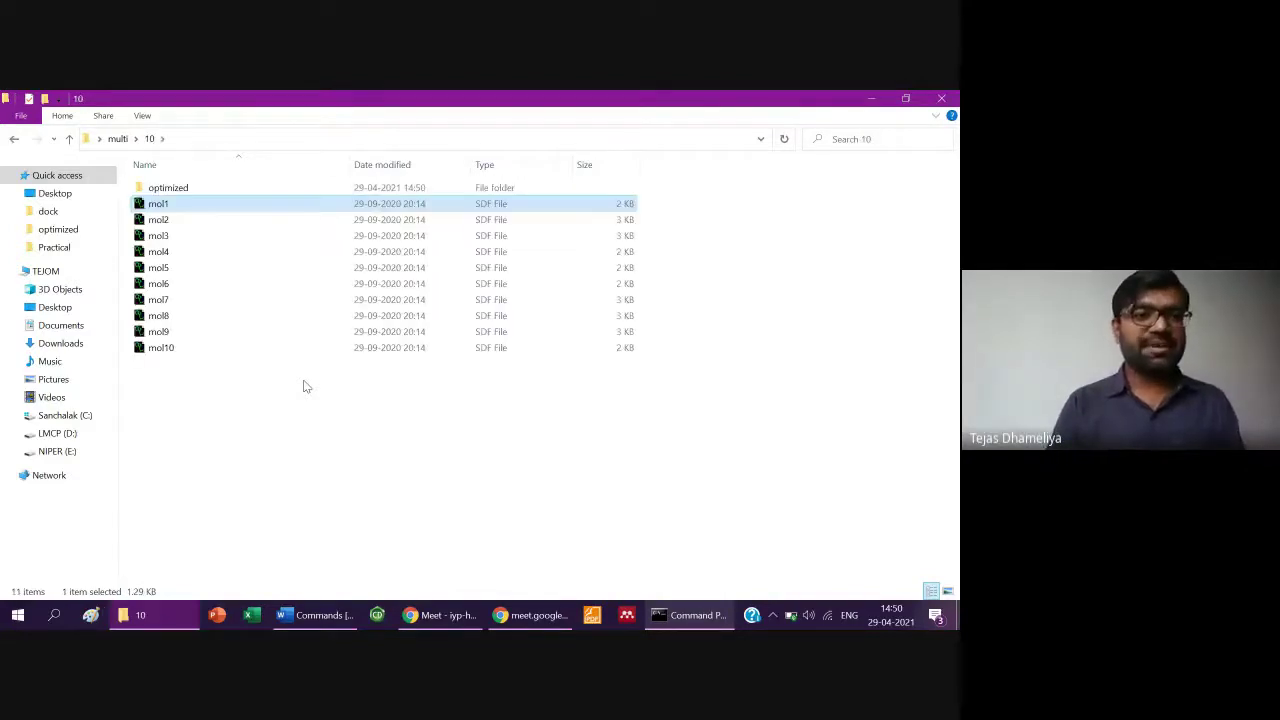
key(Up)
key(Return)
key(Up)
key(Return)
key(Down)
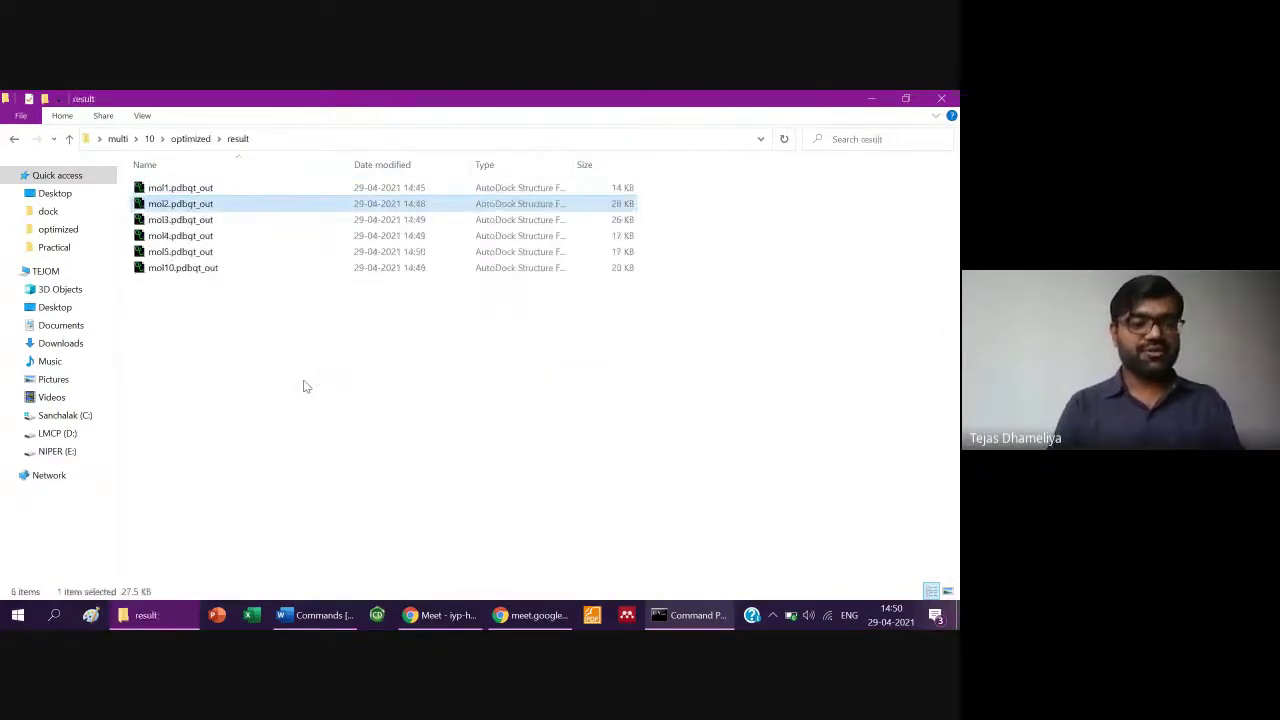
key(End)
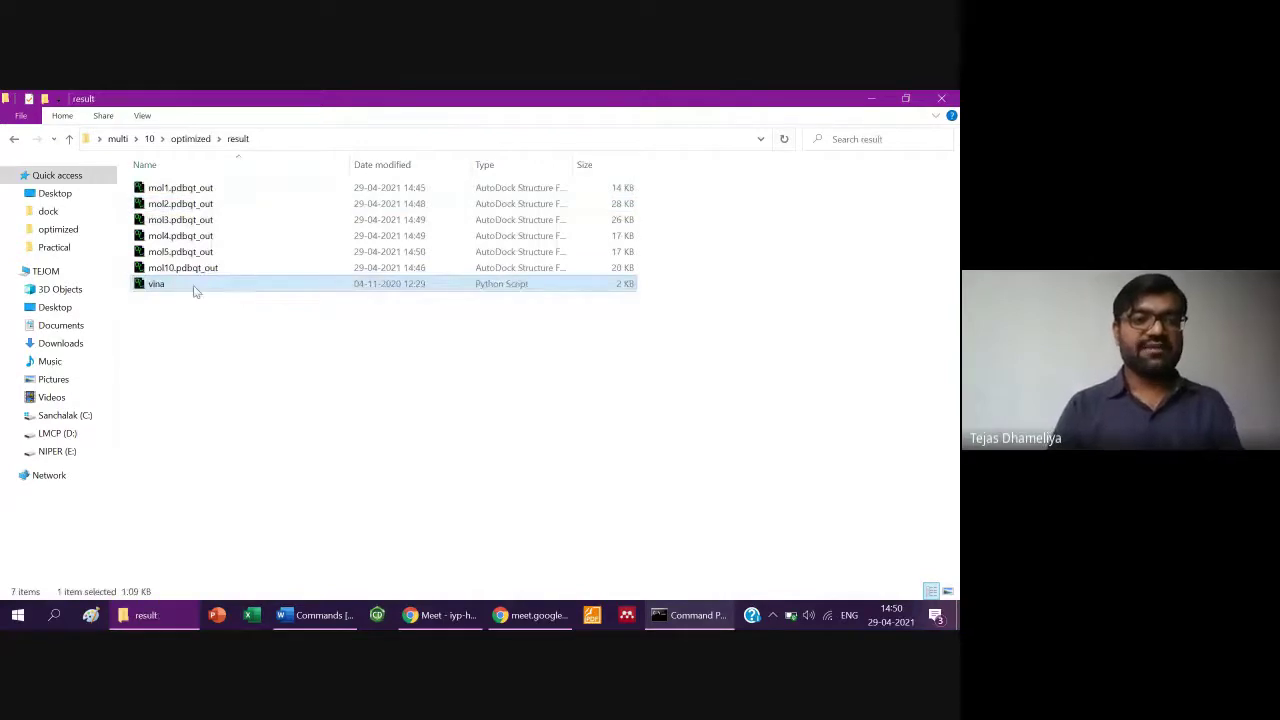
- Open the vina Python script from the result folder in Notepad, review its code, and close it
key(shift+F10)
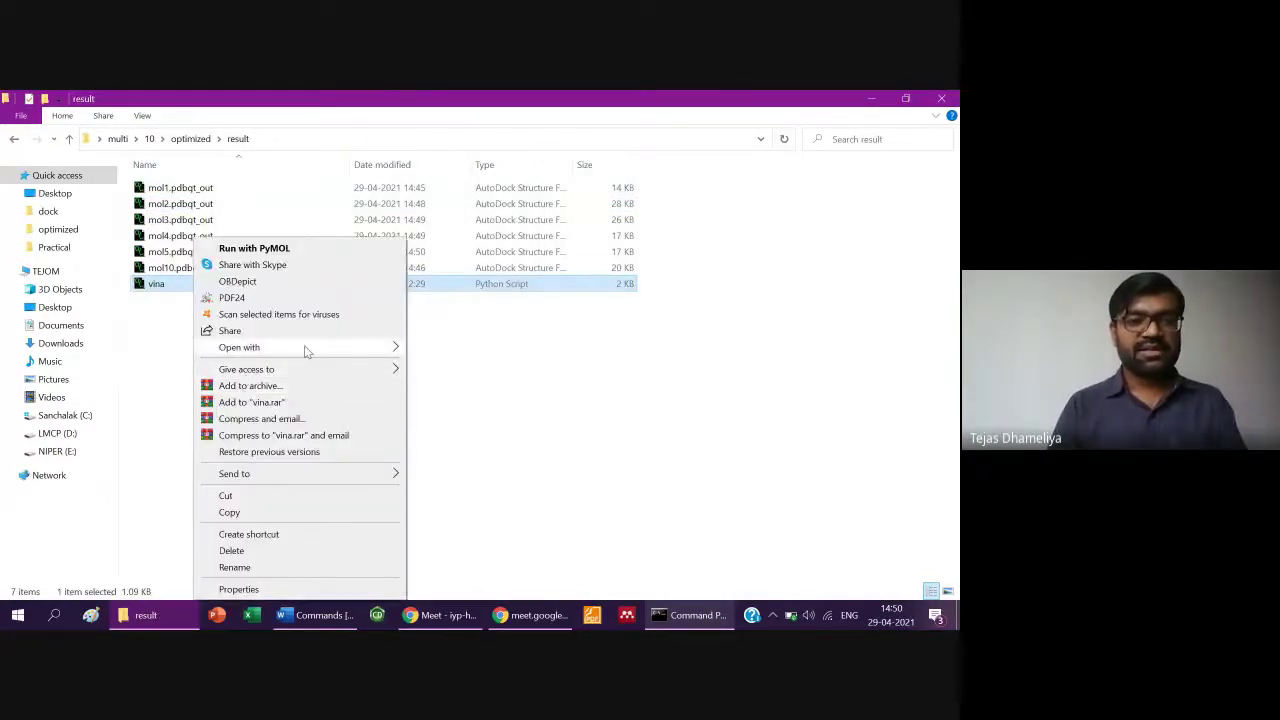
mouse_move(304, 347)
click(447, 349)
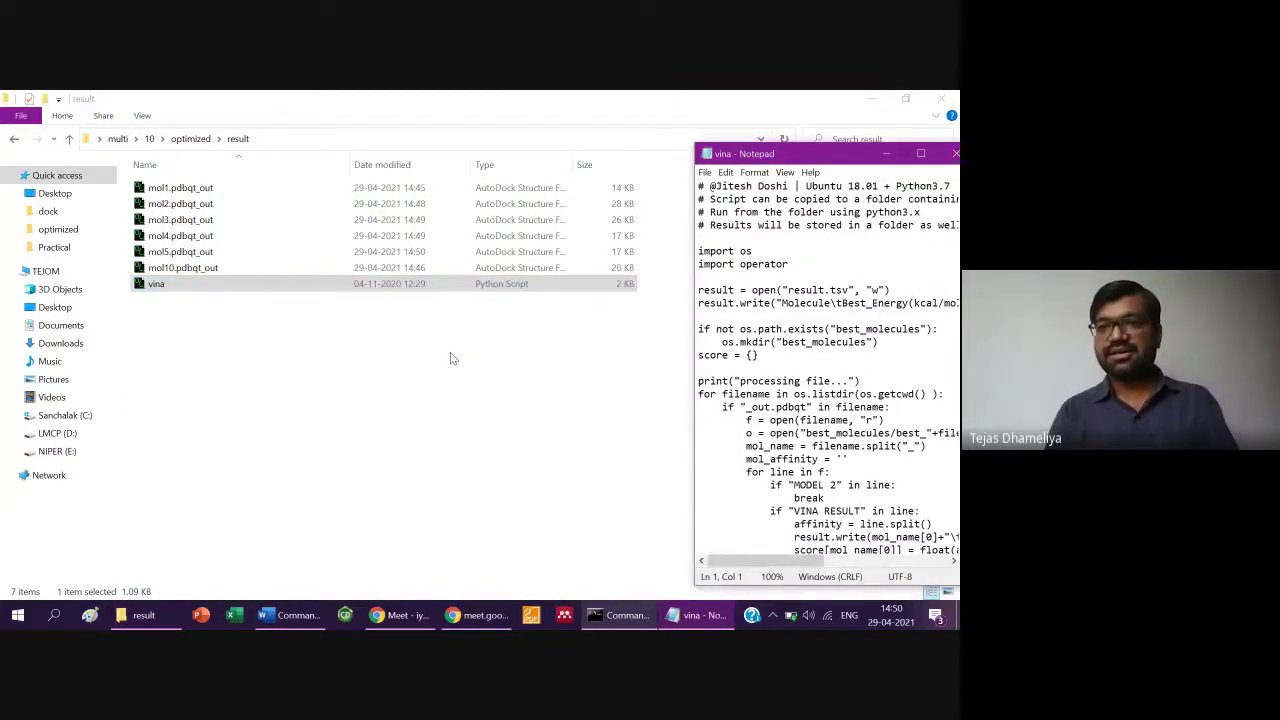
click(920, 154)
key(shift+End)
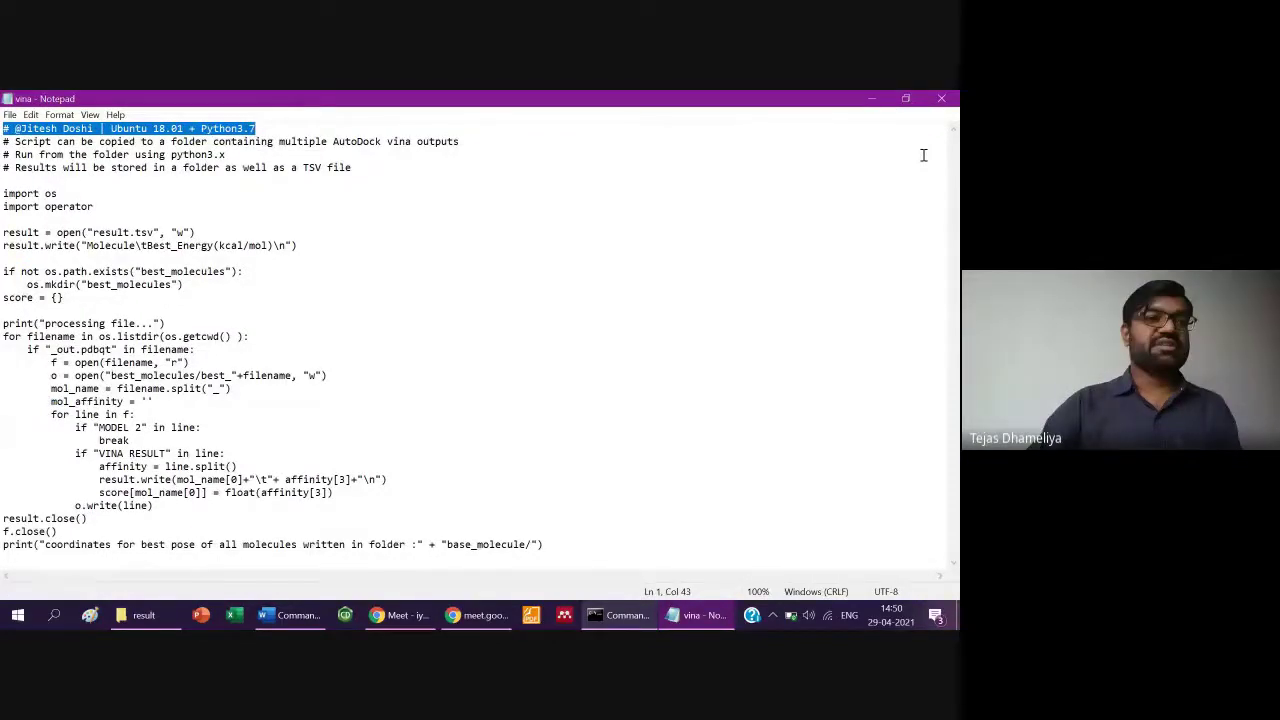
click(761, 335)
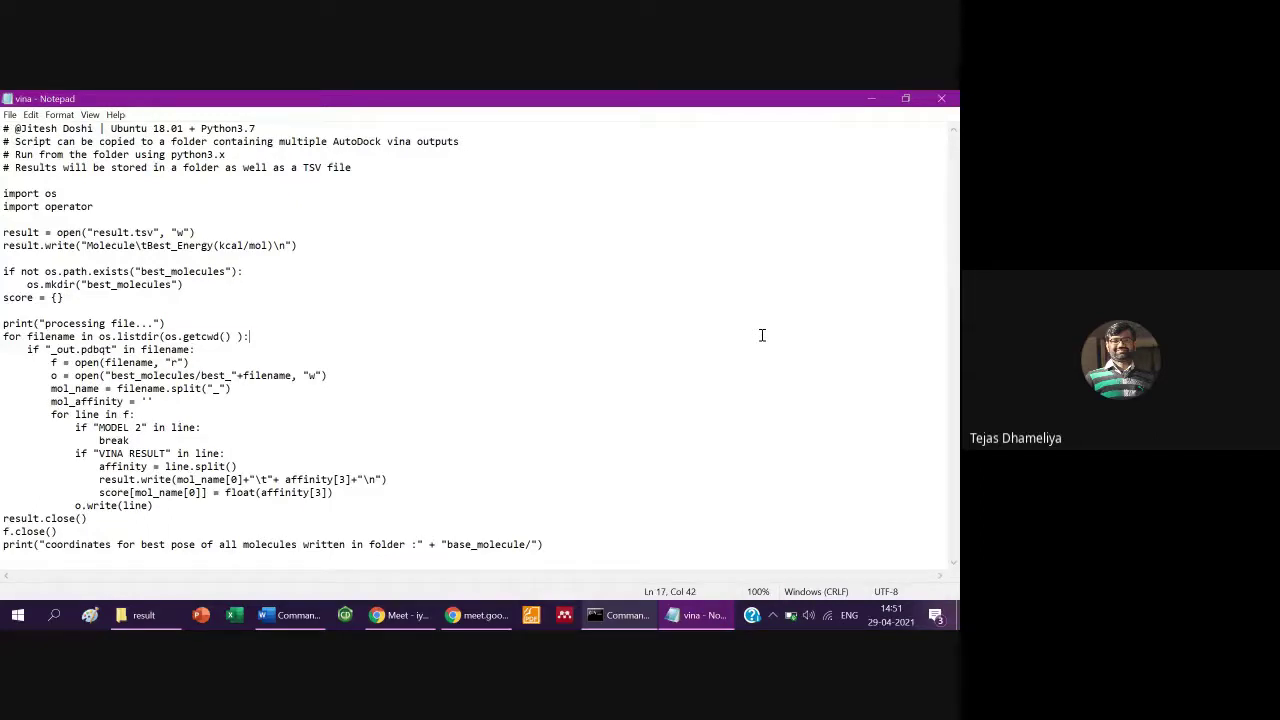
key(alt+F4)
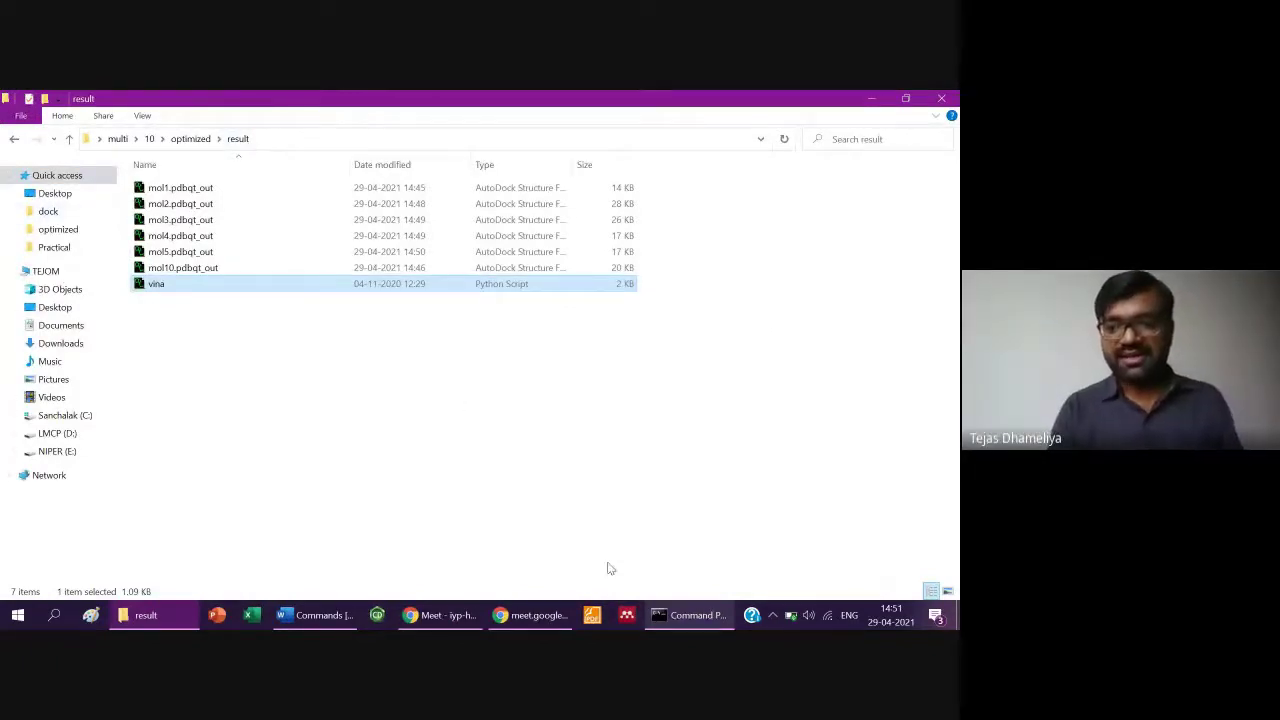
- Switch to Command Prompt and change the working directory to the result folder with "cd result"
click(673, 615)
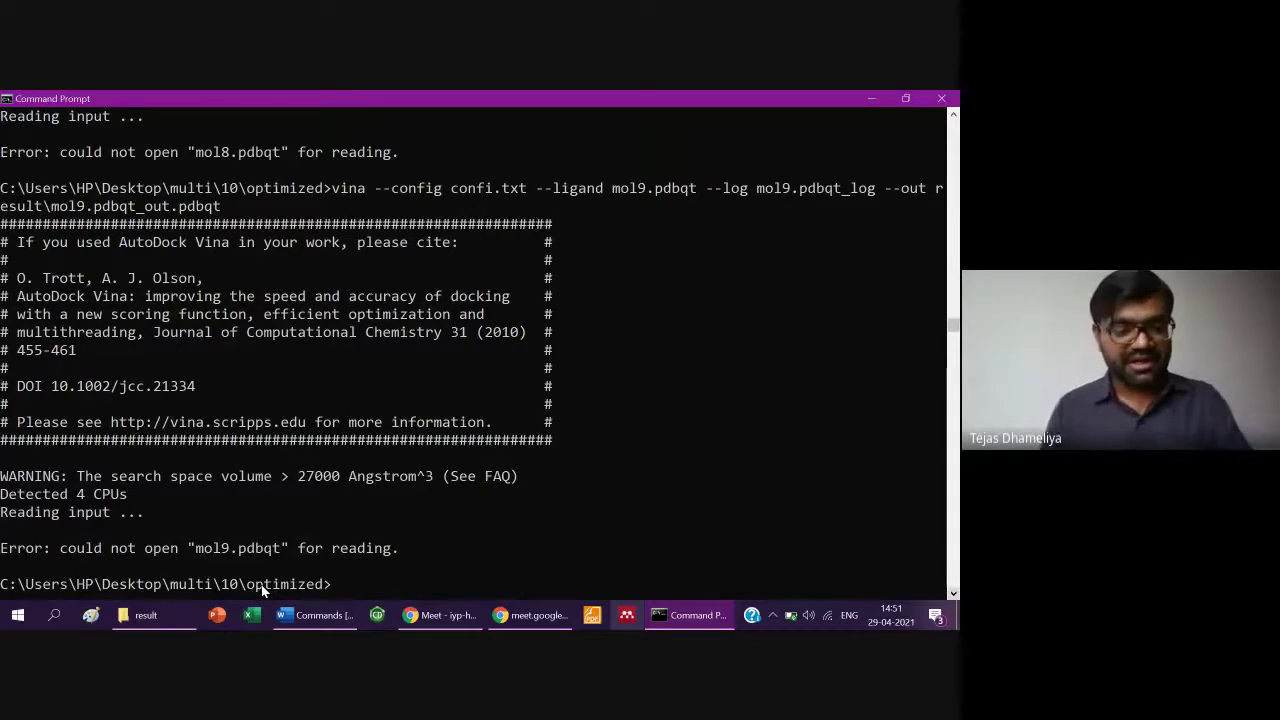
text(cd)
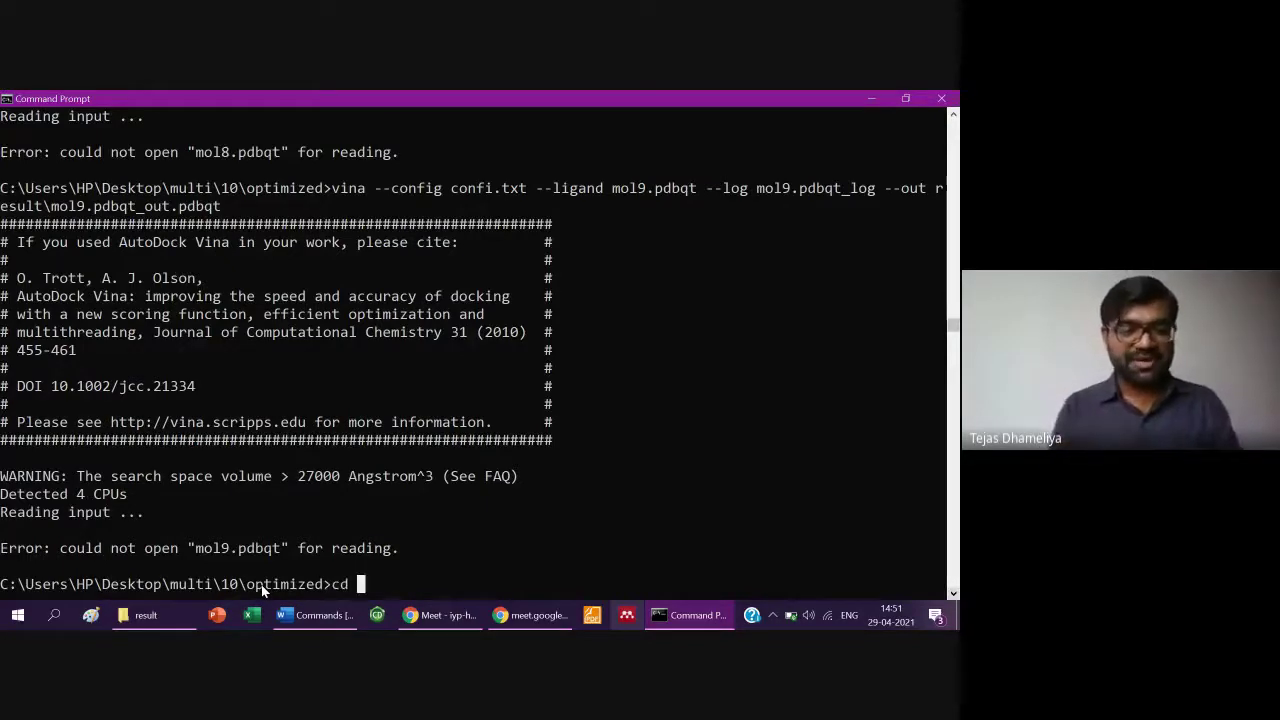
key(alt+Tab)
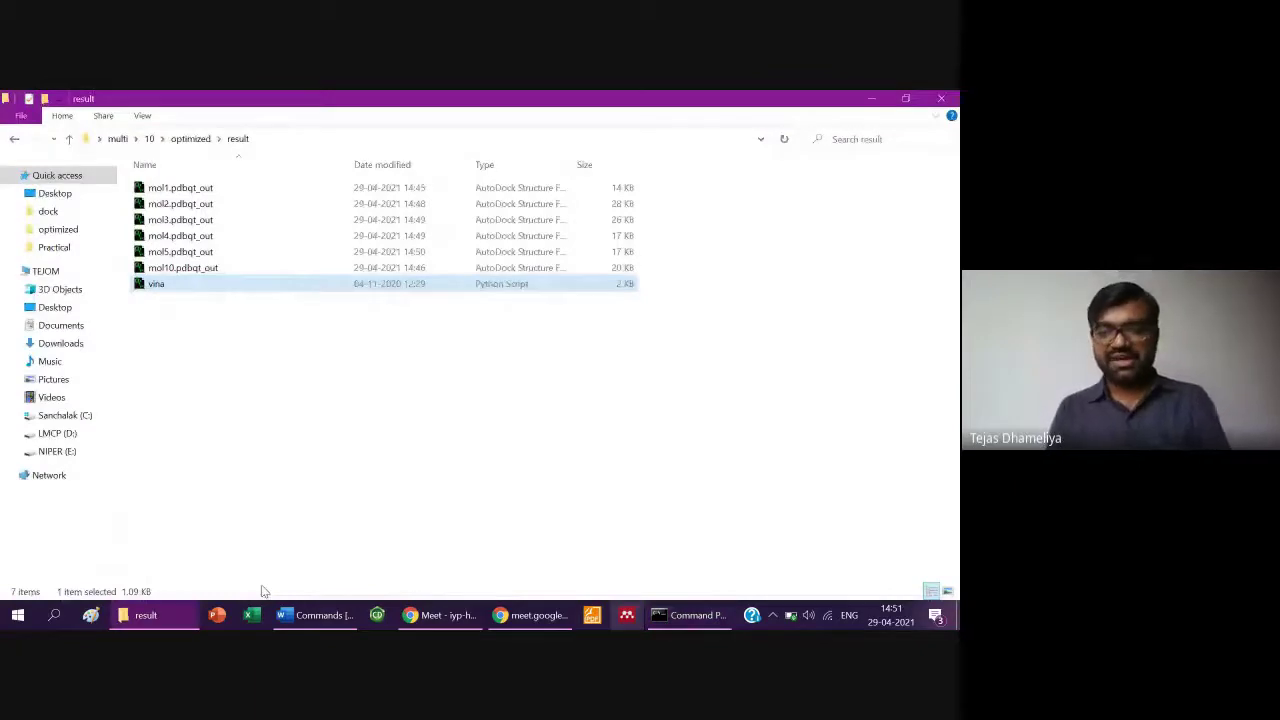
key(alt+Tab)
text(re)
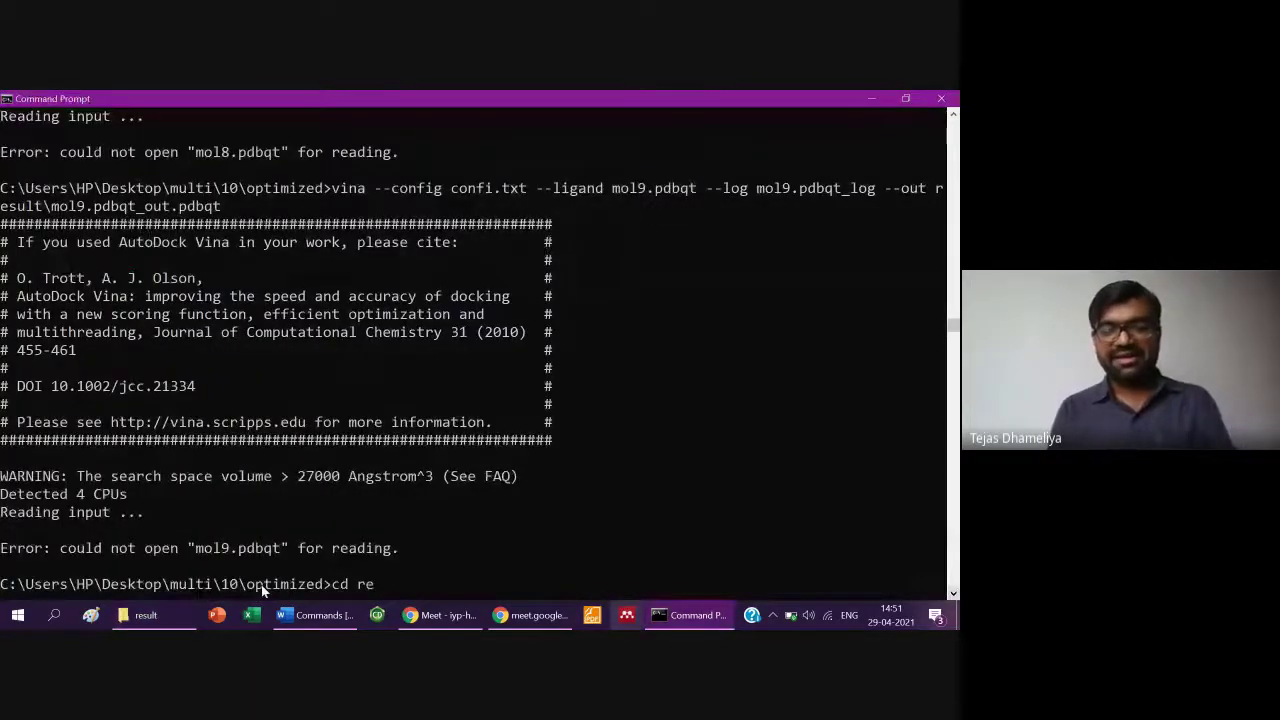
text(sult)
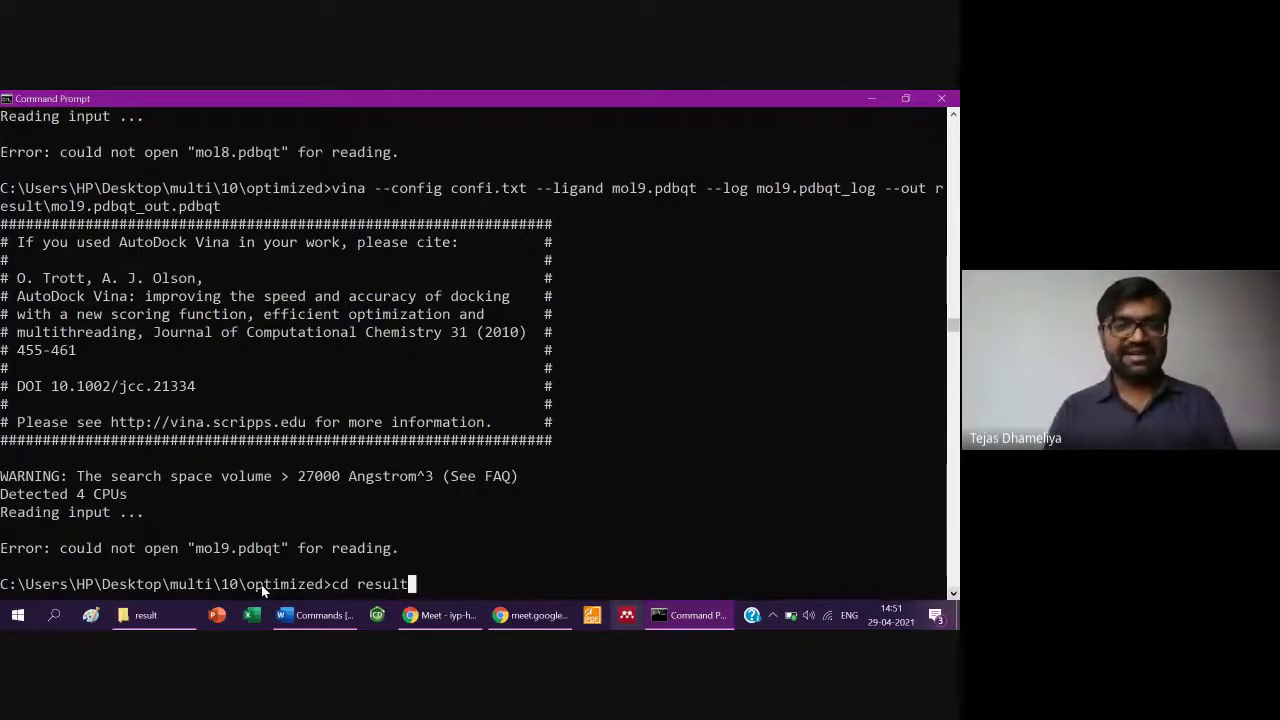
key(Return)
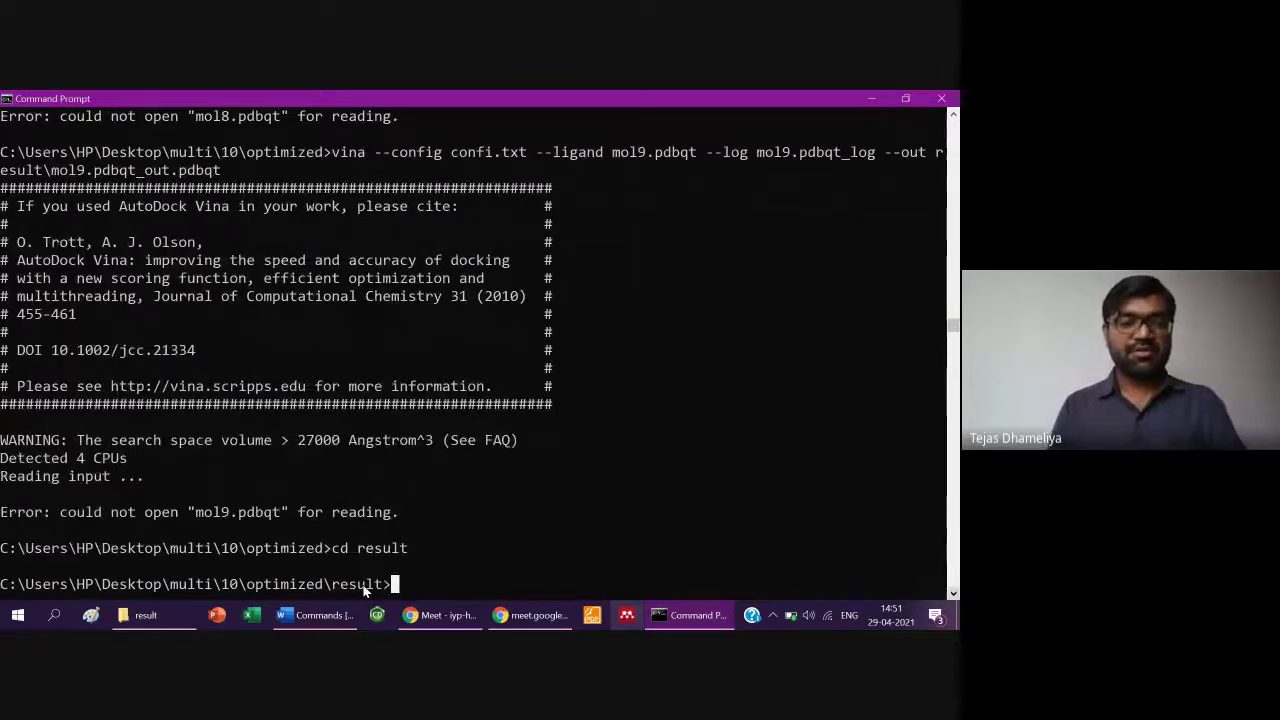
- Run the script in the result folder with "python vina.py", checking the script's file name in File Explorer
key(alt+Tab)
key(alt+Tab)
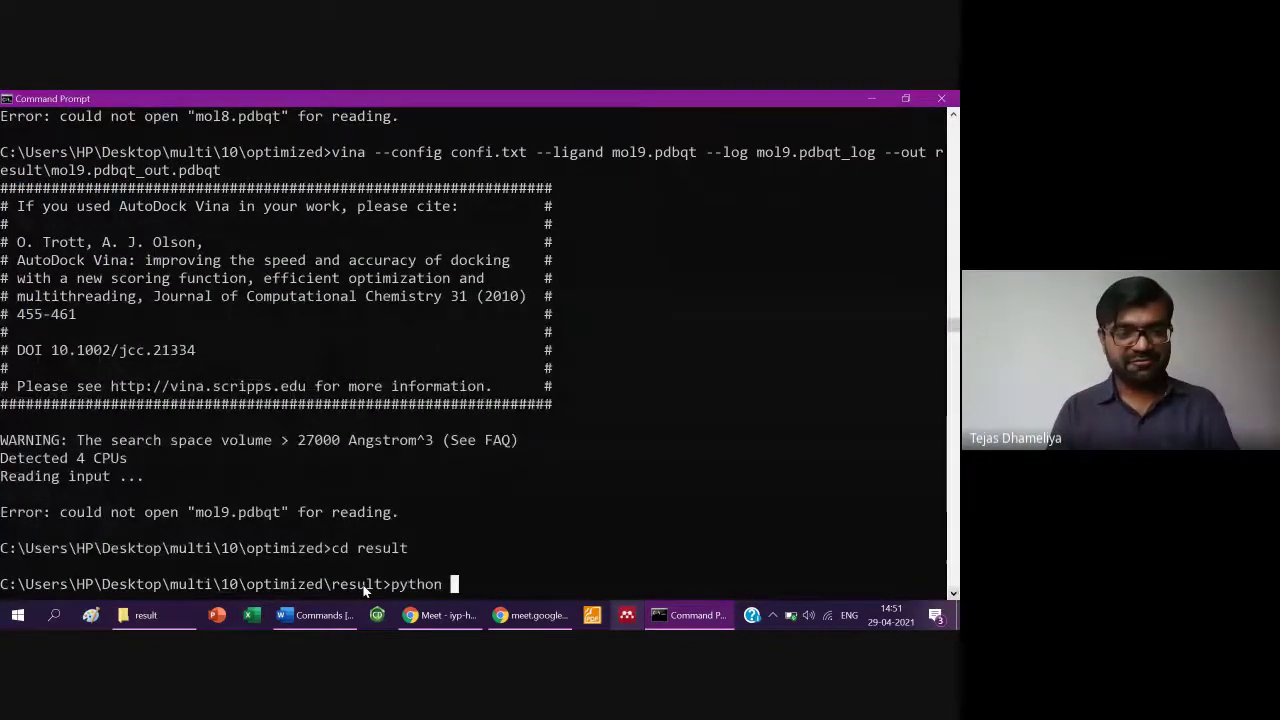
text(v)
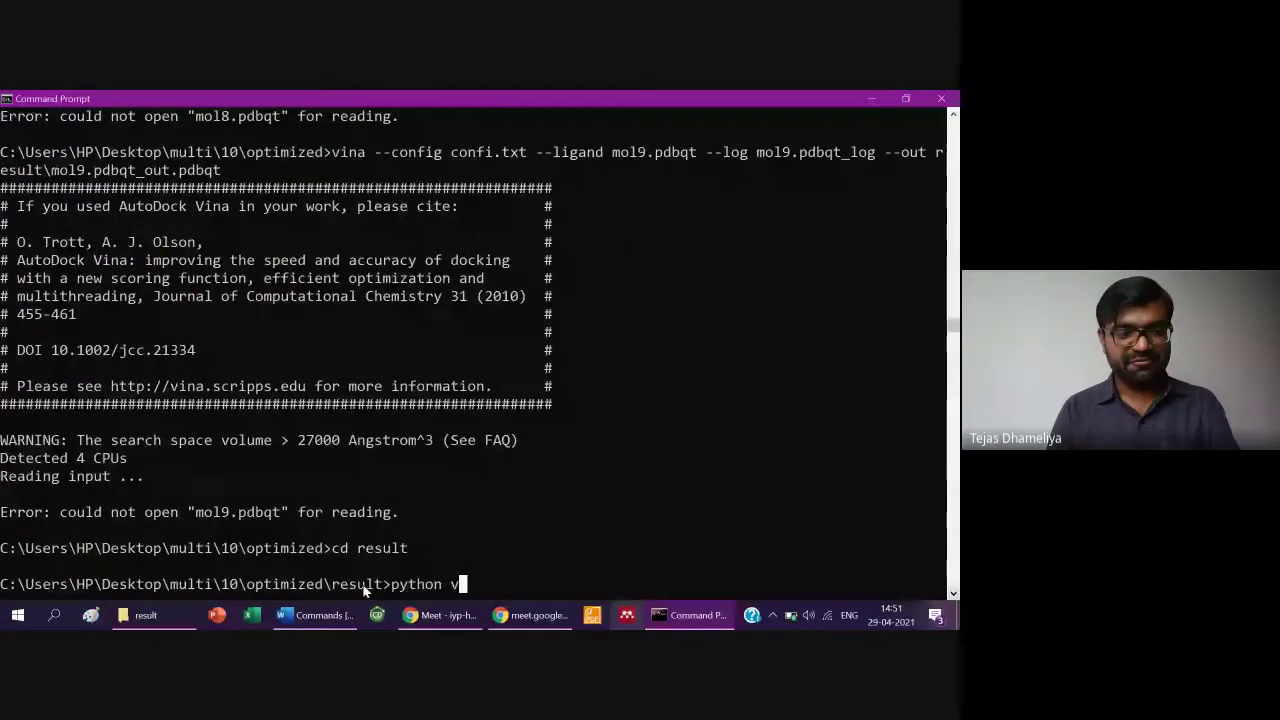
key(alt+Tab)
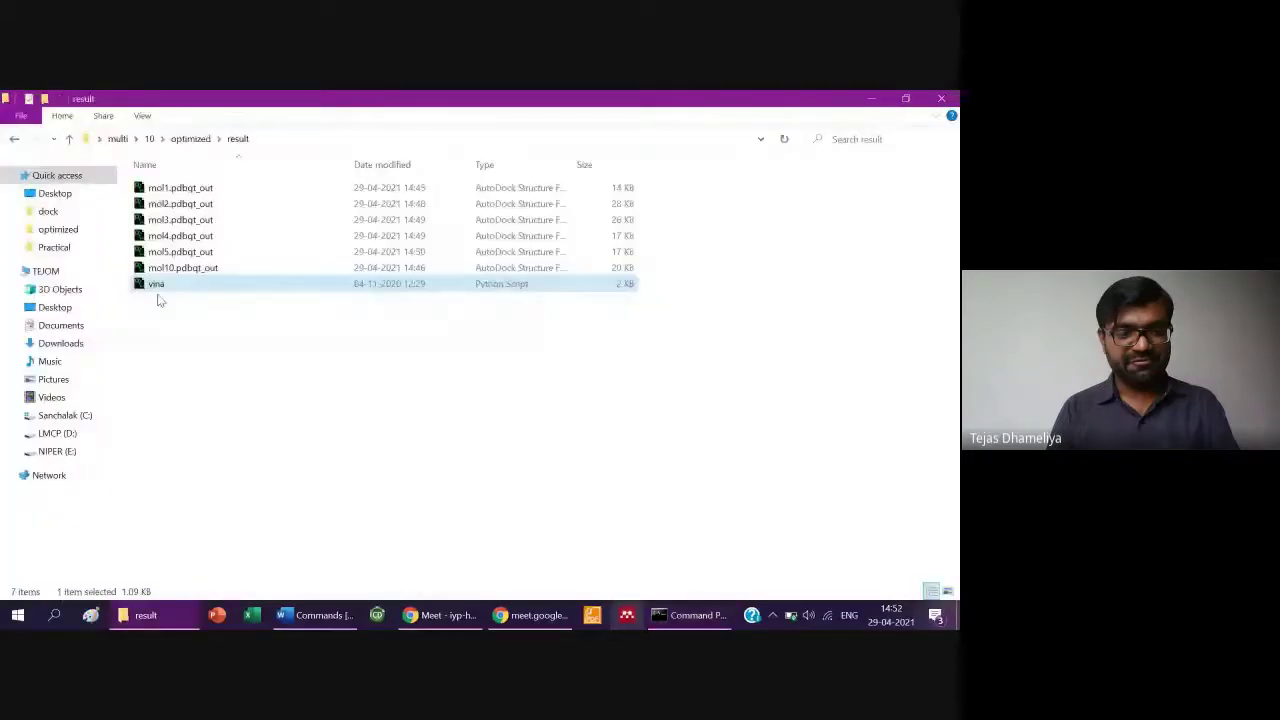
key(alt+Tab)
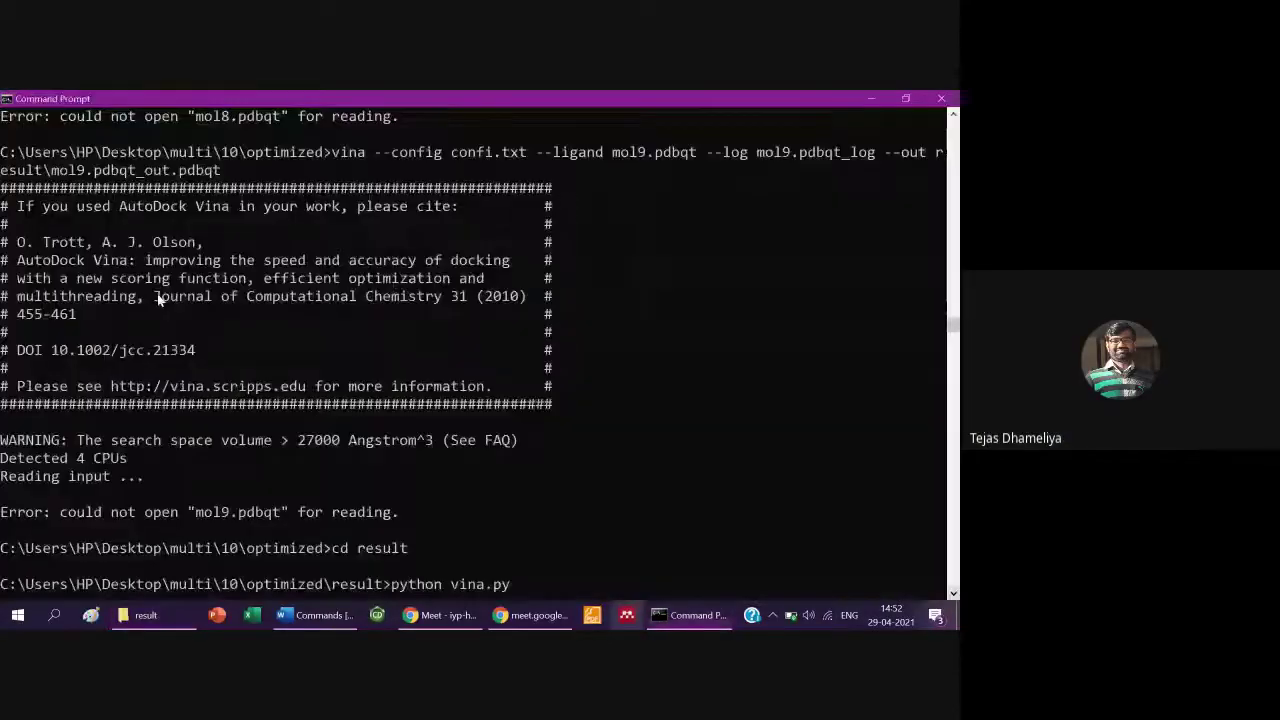
key(alt+Tab)
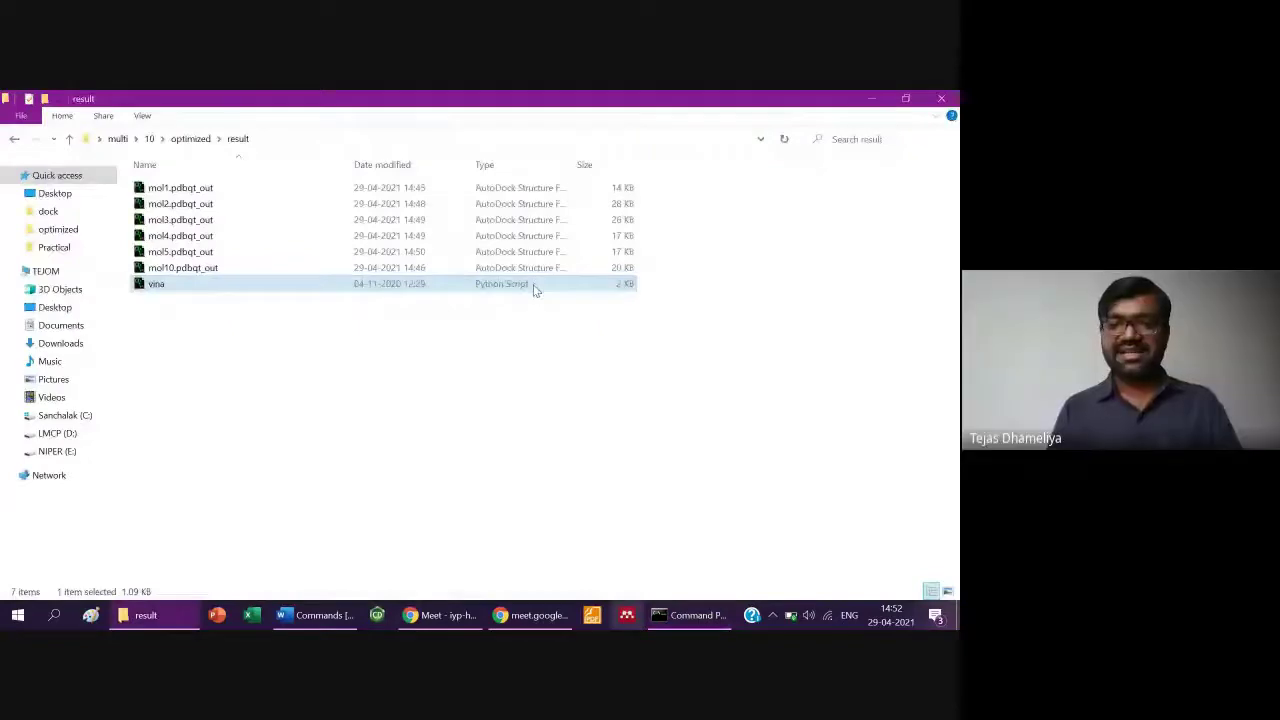
key(alt+Tab)
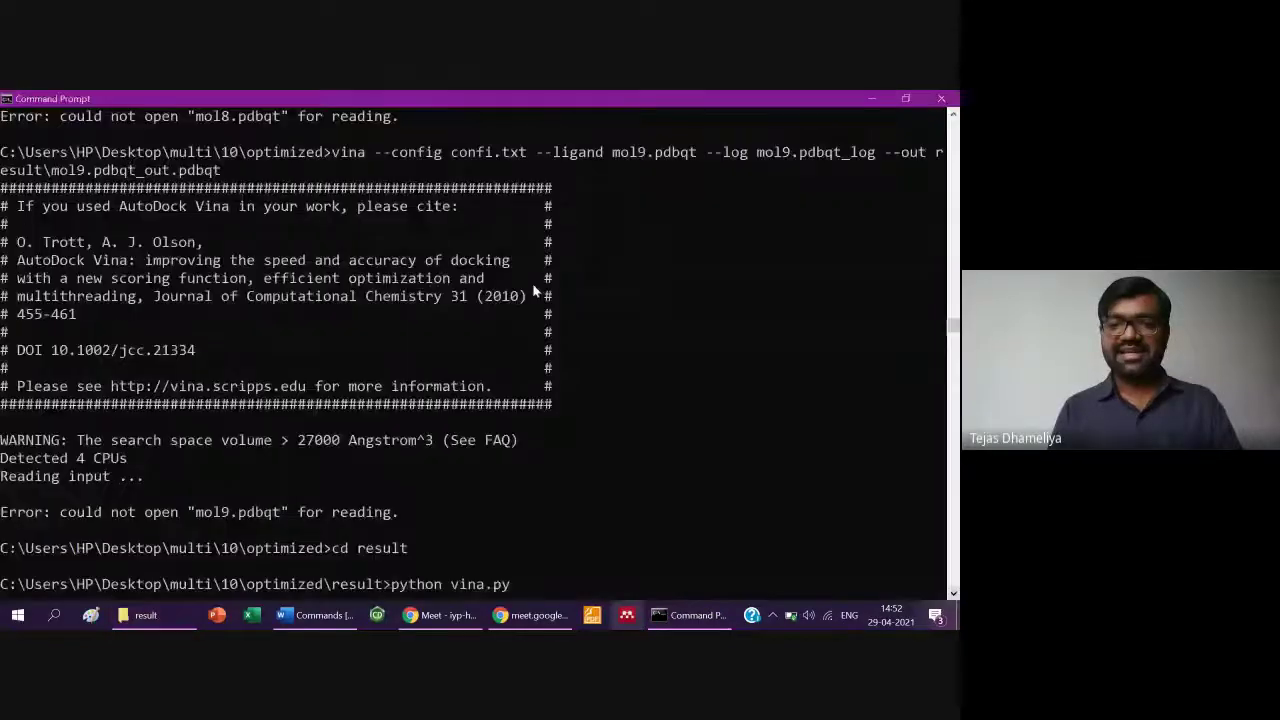
key(Return)
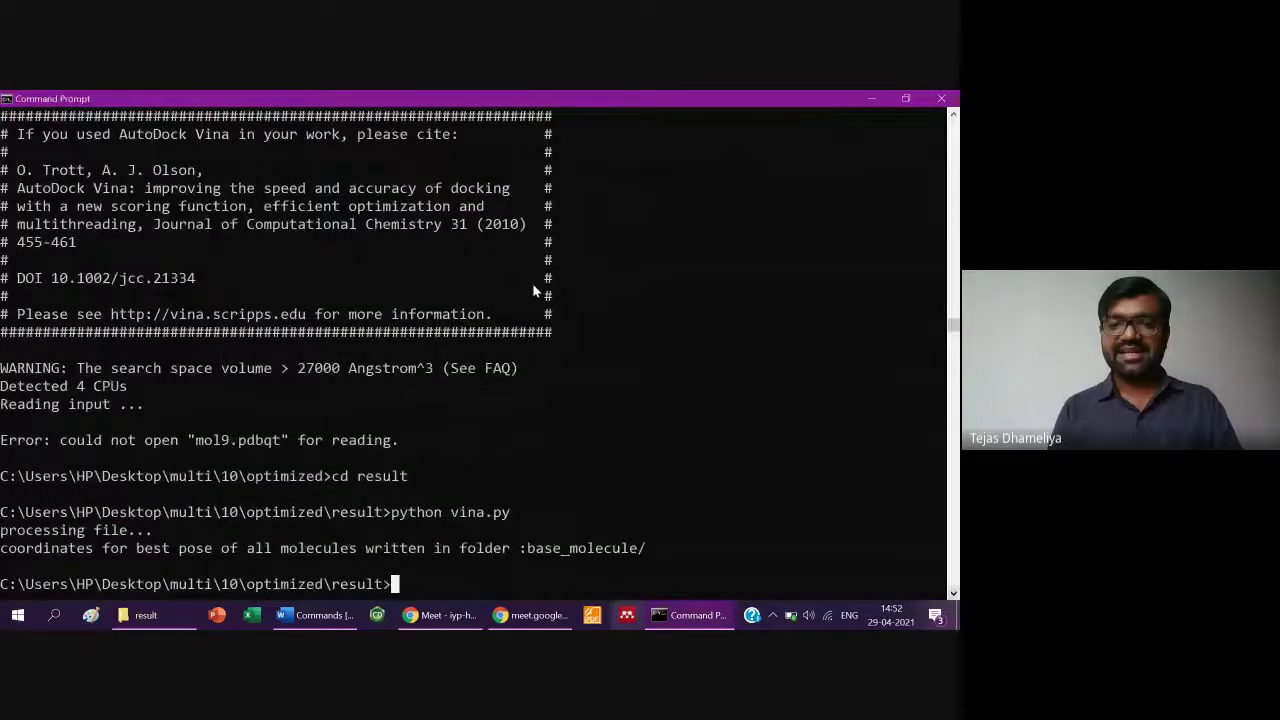
- Return to the result folder in File Explorer and open the result TSV file in a maximized Notepad window
key(alt+Tab)
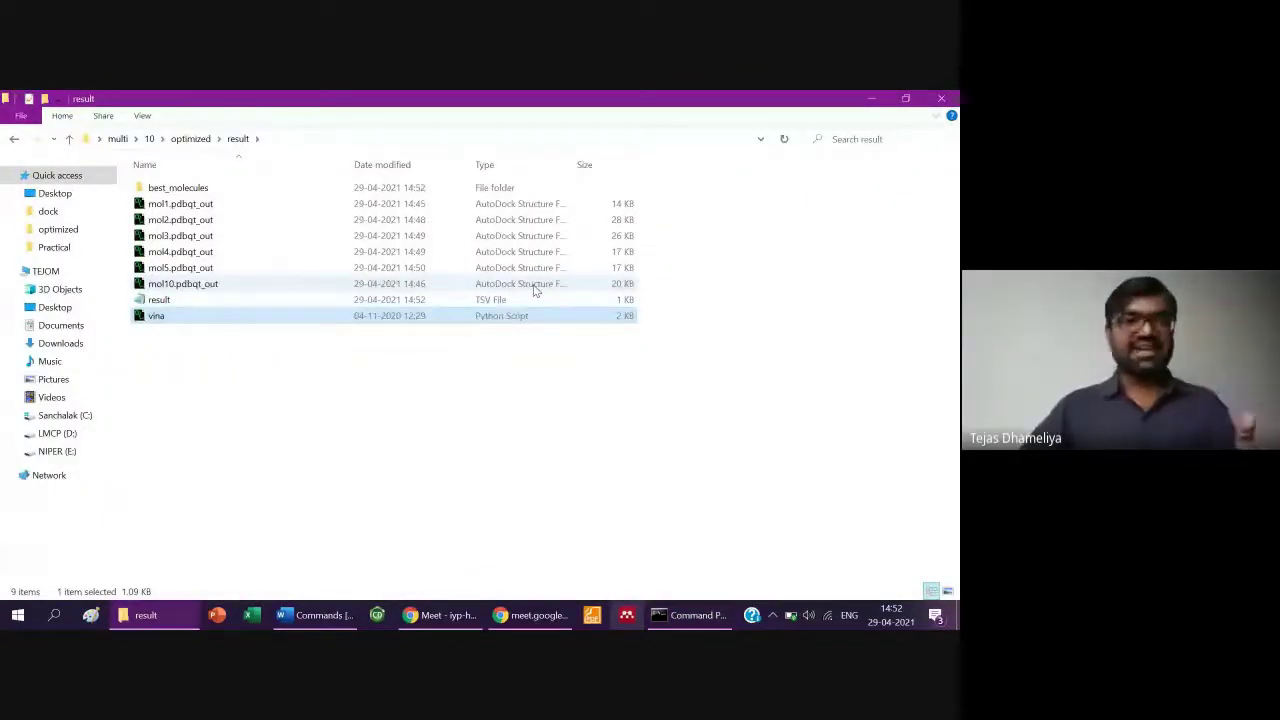
key(Up)
key(Return)
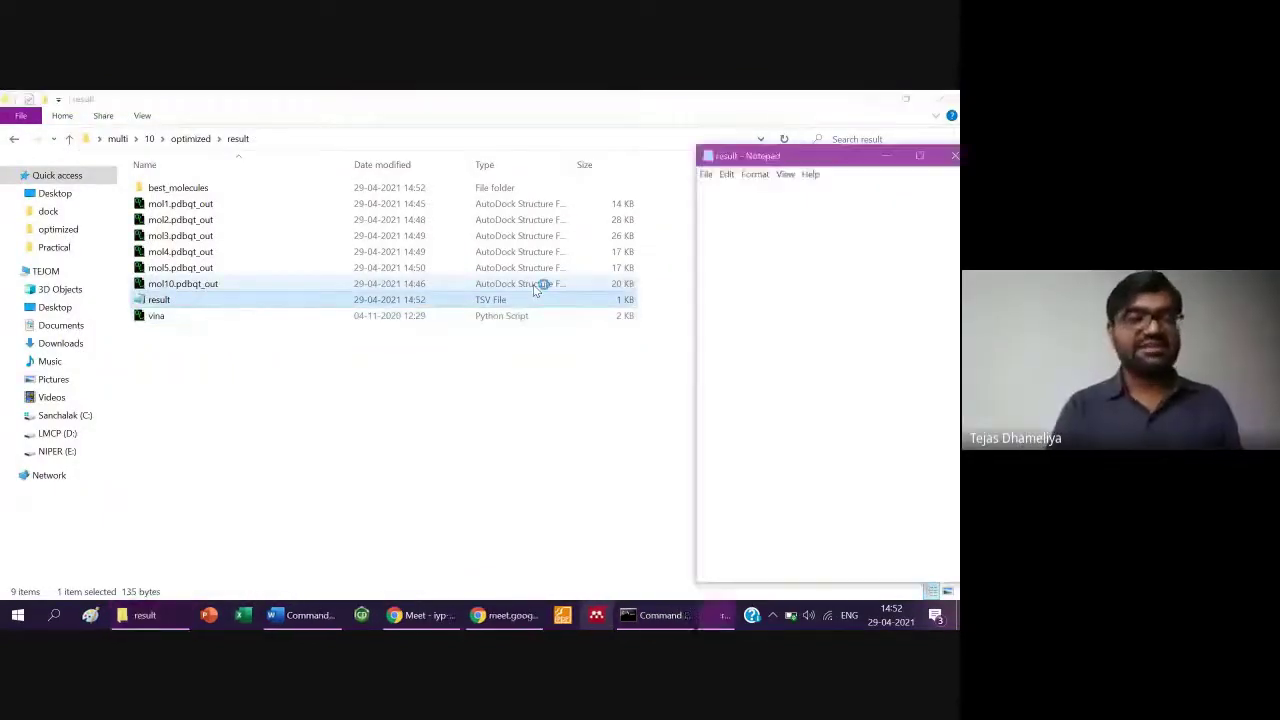
click(920, 153)
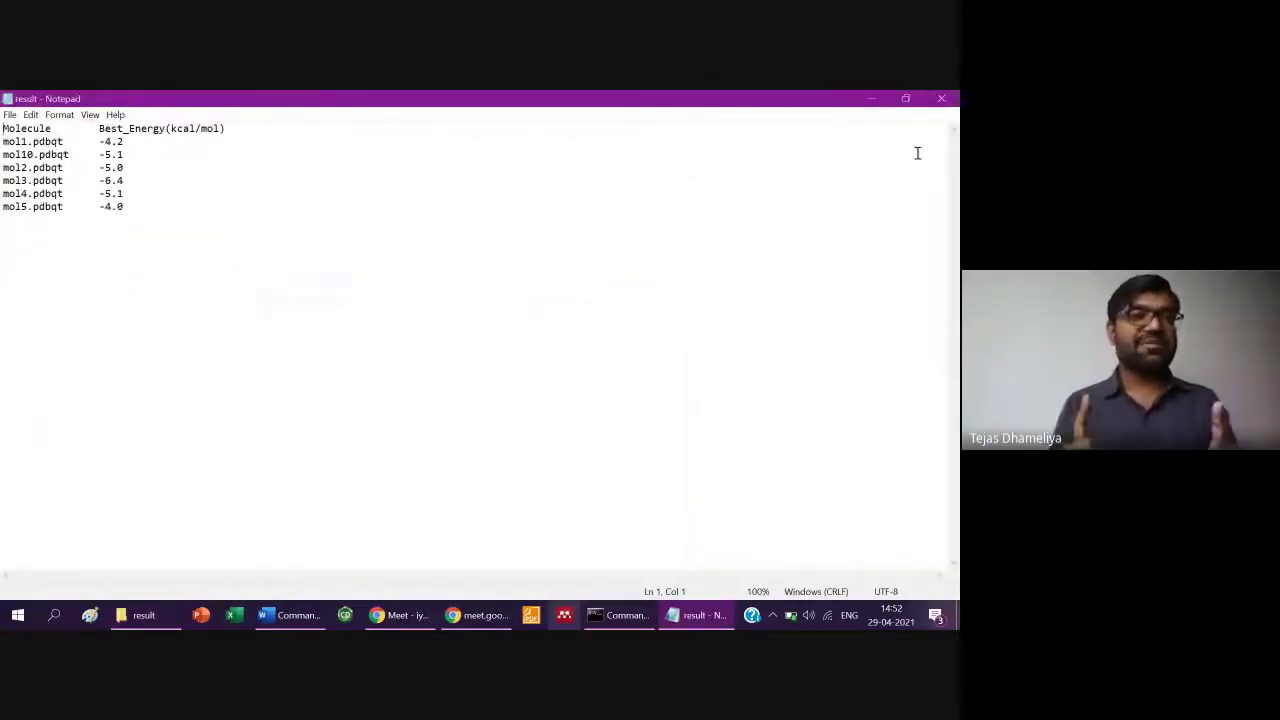
- Examine the best energies of all molecules by highlighting the whole table, and highlight the mol3.pdbqt row
key(shift+End)
key(shift+Down)
key(shift+Down)
key(shift+Down)
key(shift+Down)
key(shift+Down)
key(shift+Down)
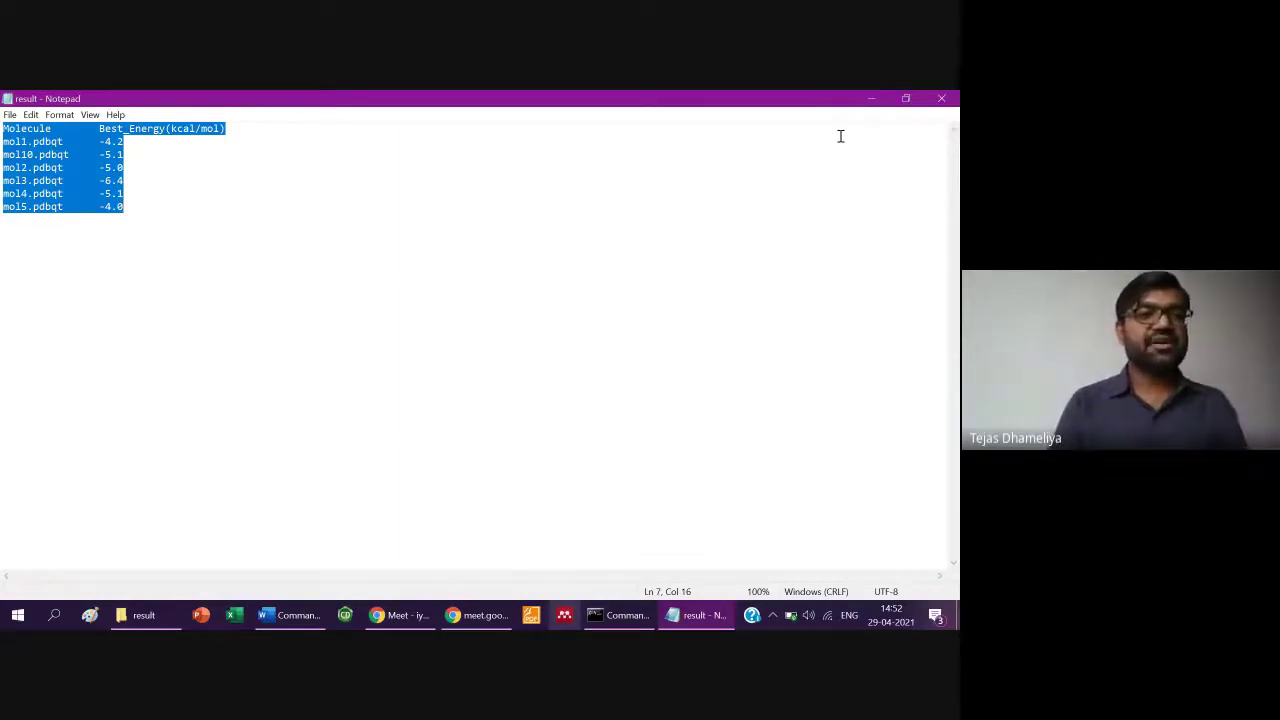
click(123, 166)
click(127, 181)
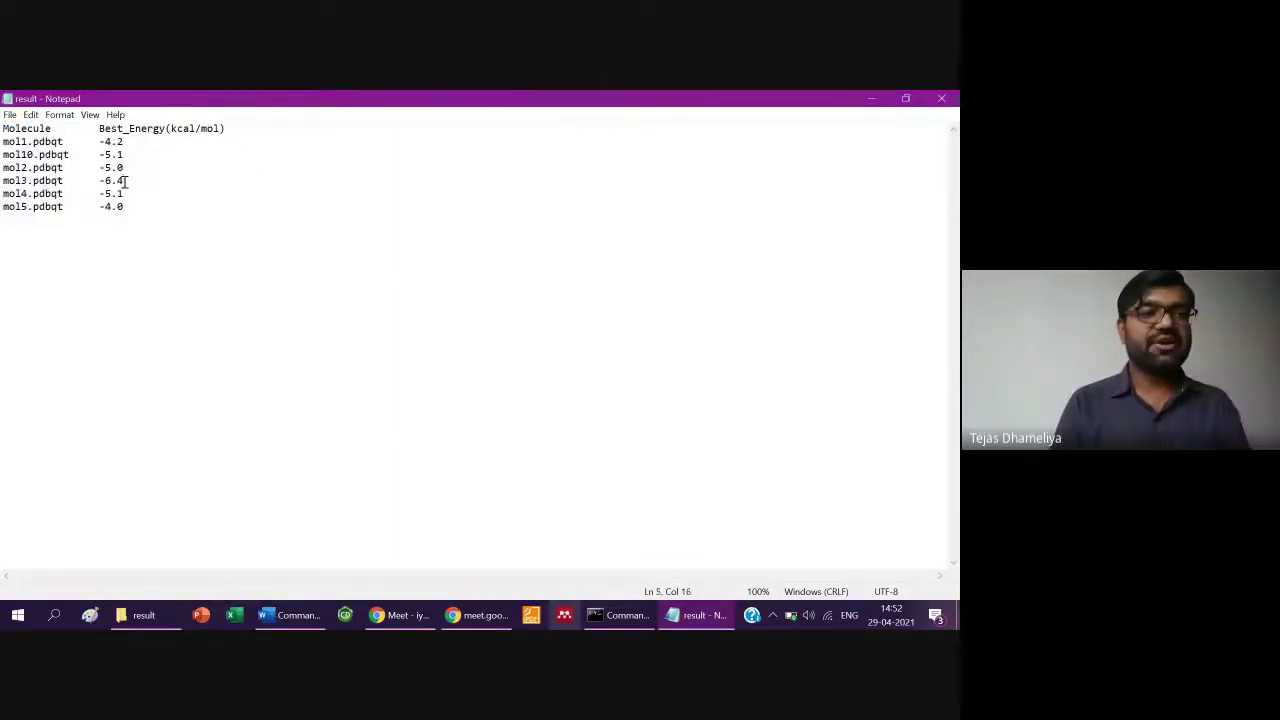
key(shift+Home)
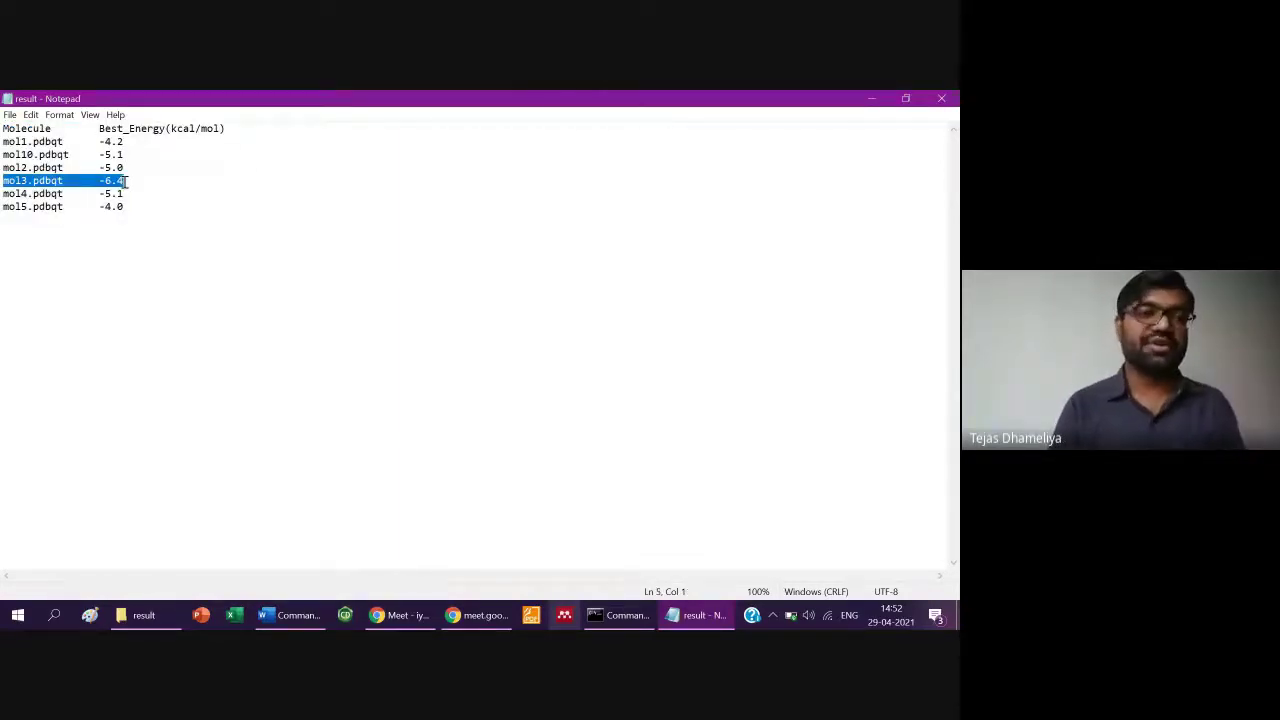
- Close the energy table and examine the extracted pose files in the best_molecules folder, returning to the result folder
key(alt+F4)
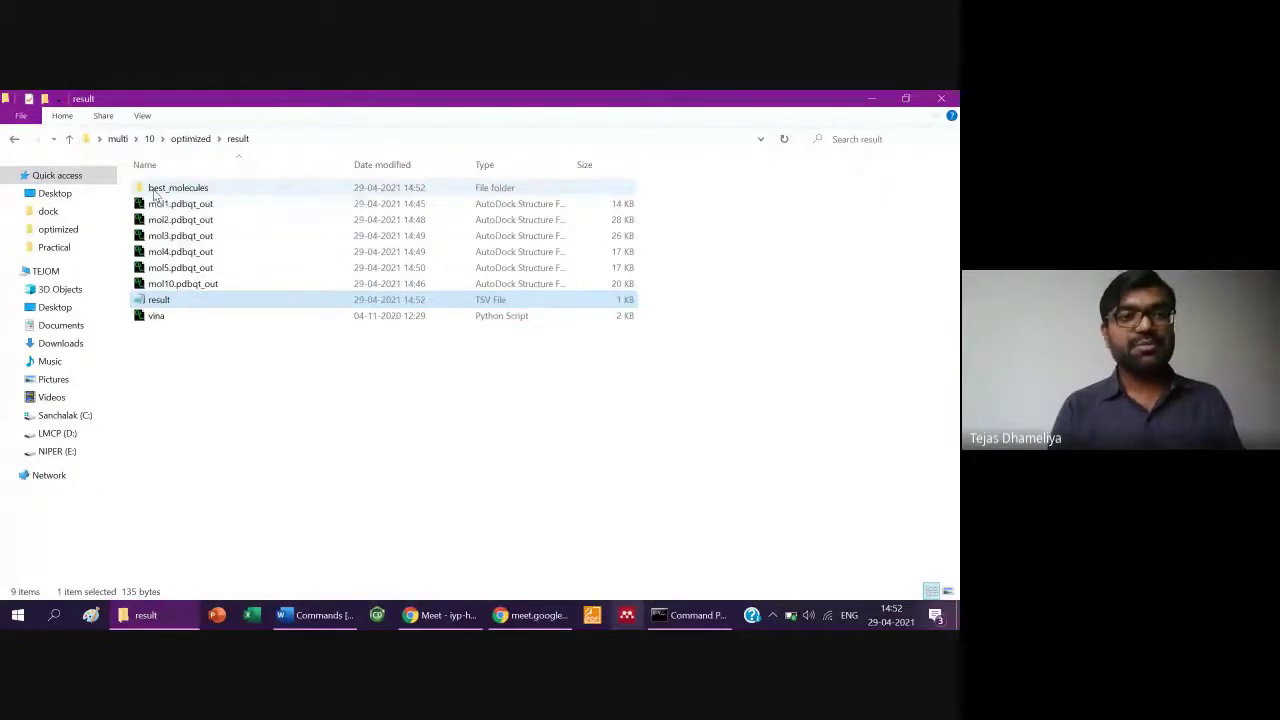
double_click(160, 188)
key(ctrl+a)
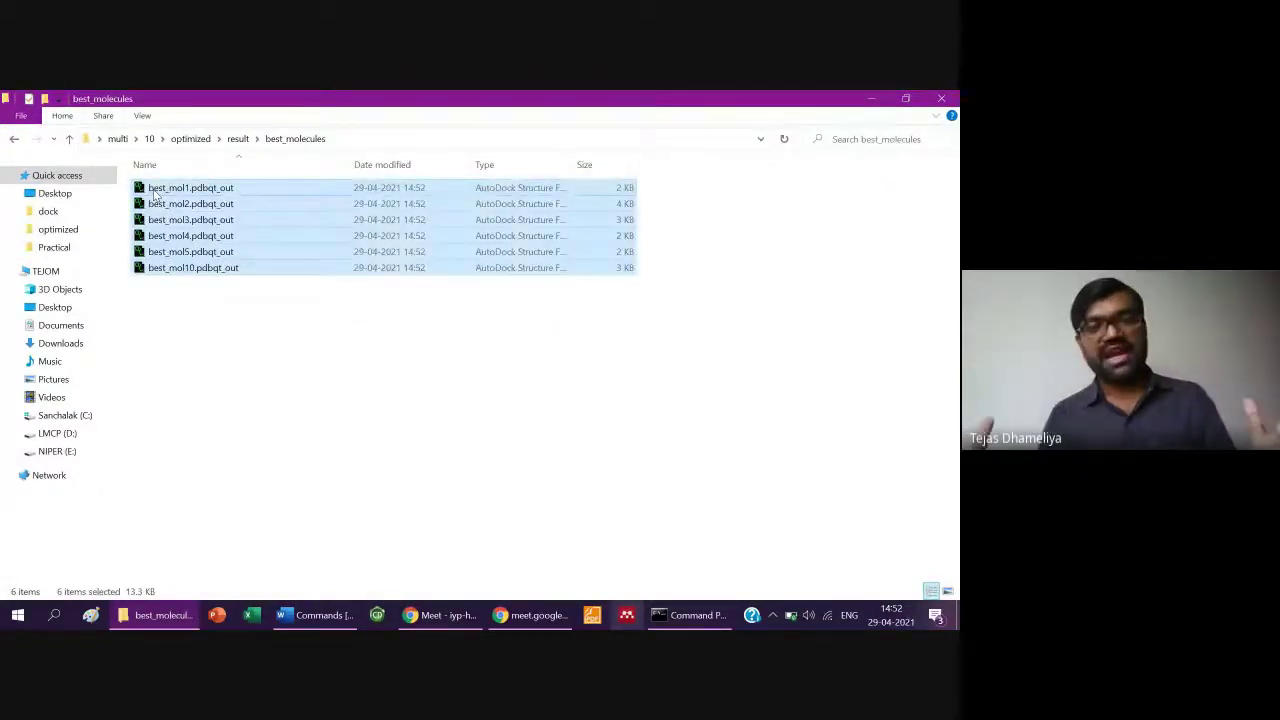
click(155, 197)
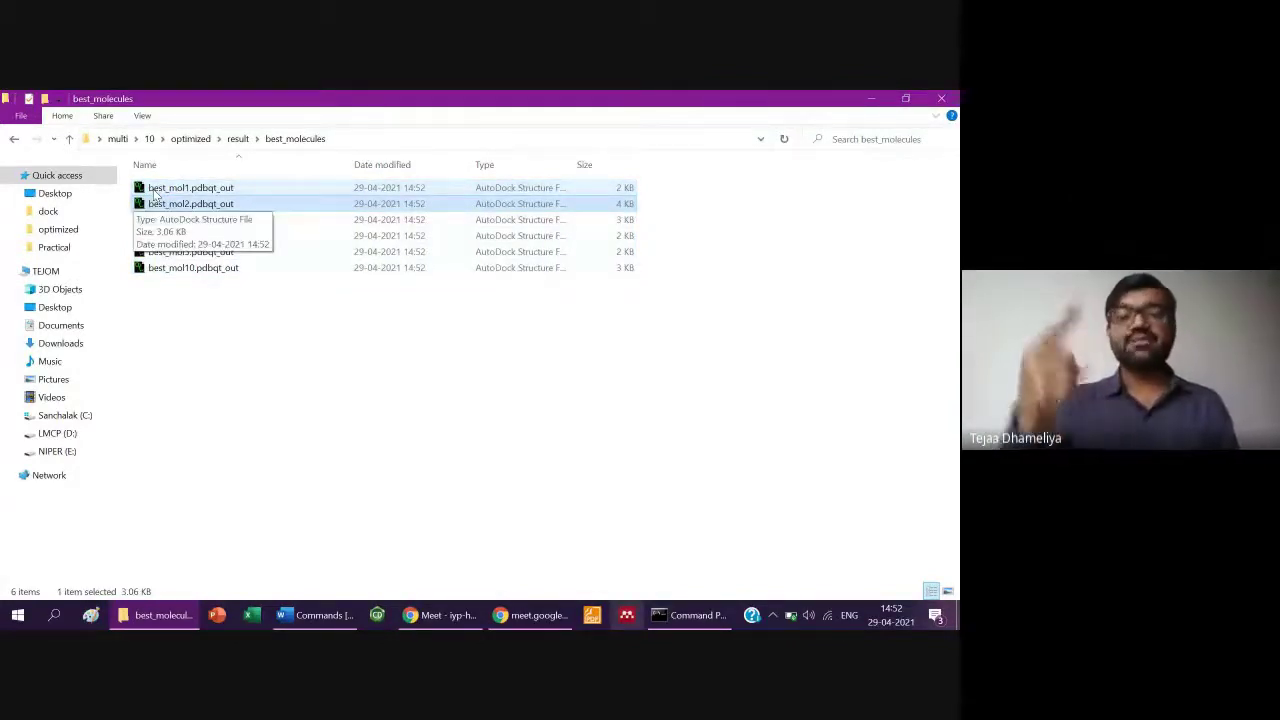
click(154, 192)
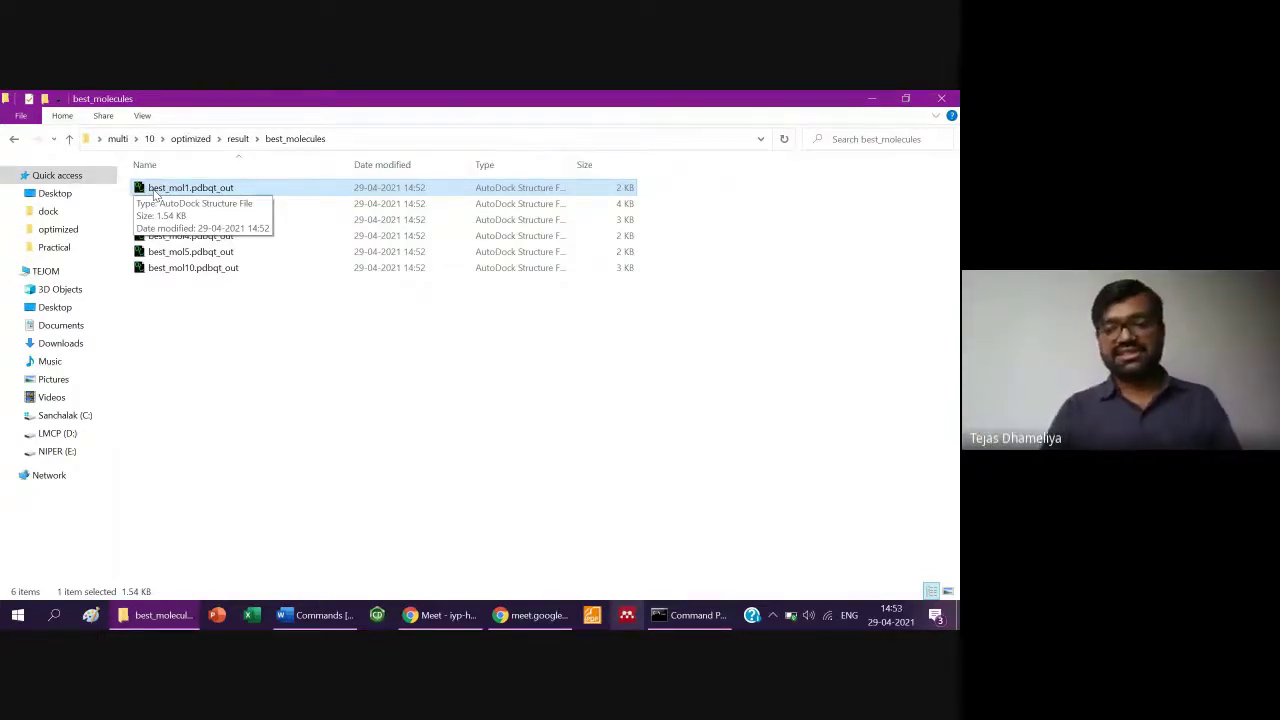
key(BackSpace)
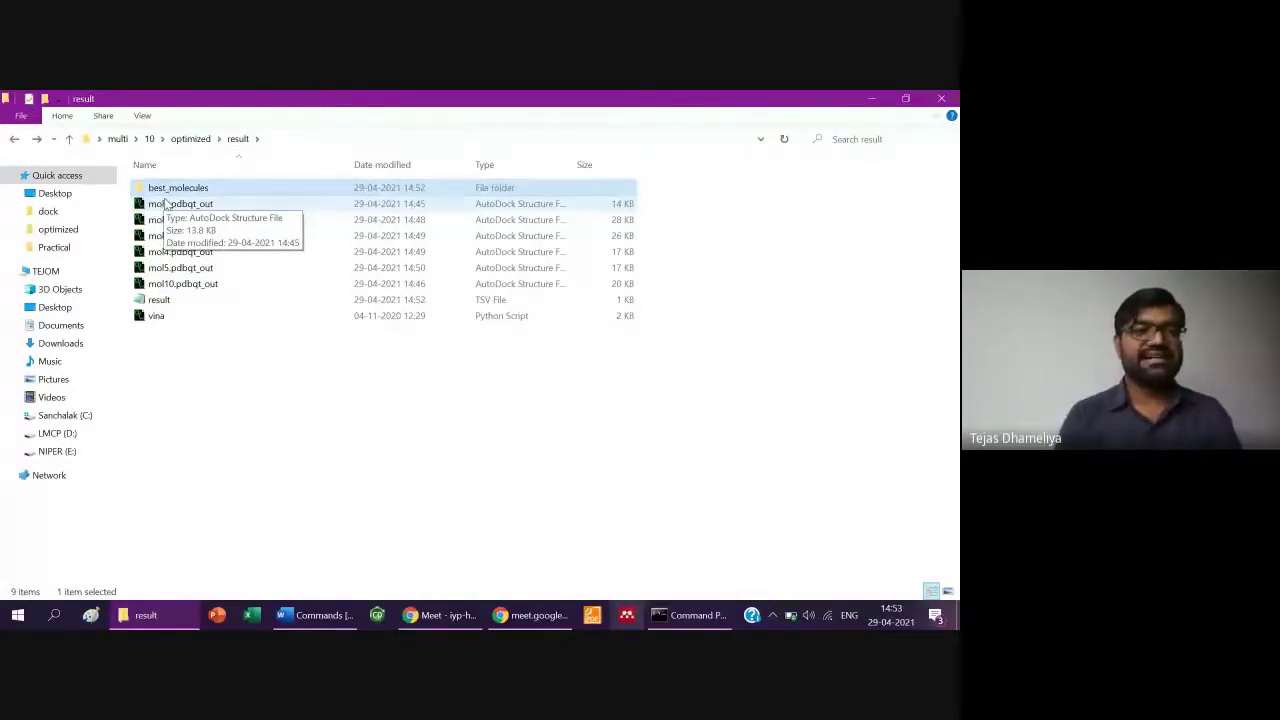
- Reopen the result TSV file from the result folder, highlight the mol3.pdbqt row, and close the file
double_click(166, 190)
key(alt+Left)
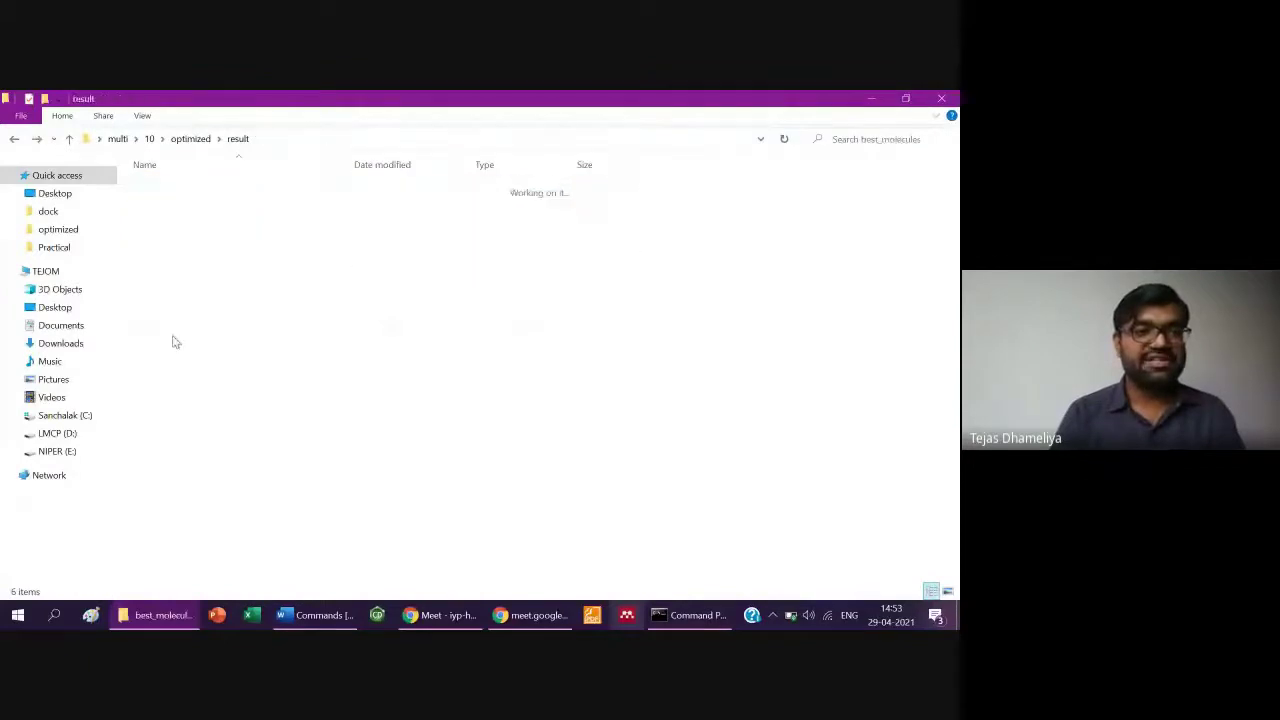
key(Down)
key(Down)
key(Down)
key(Down)
key(Down)
key(Down)
key(Down)
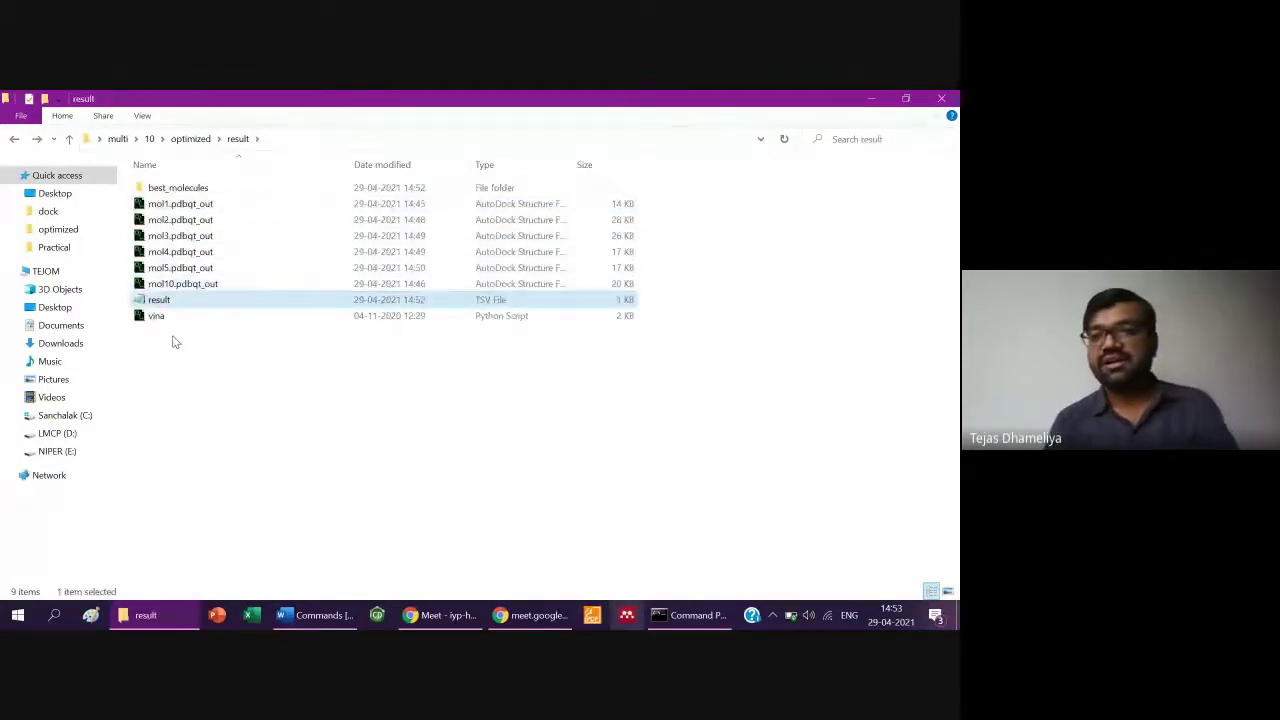
key(Return)
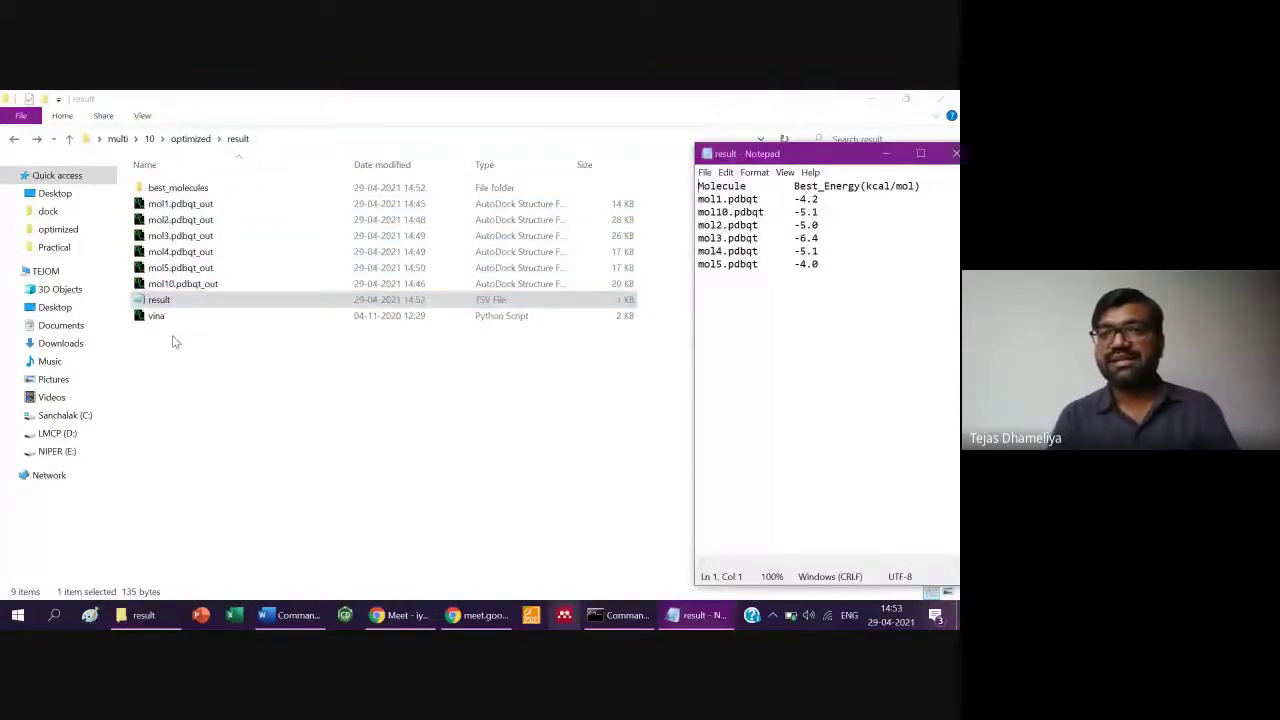
triple_click(835, 238)
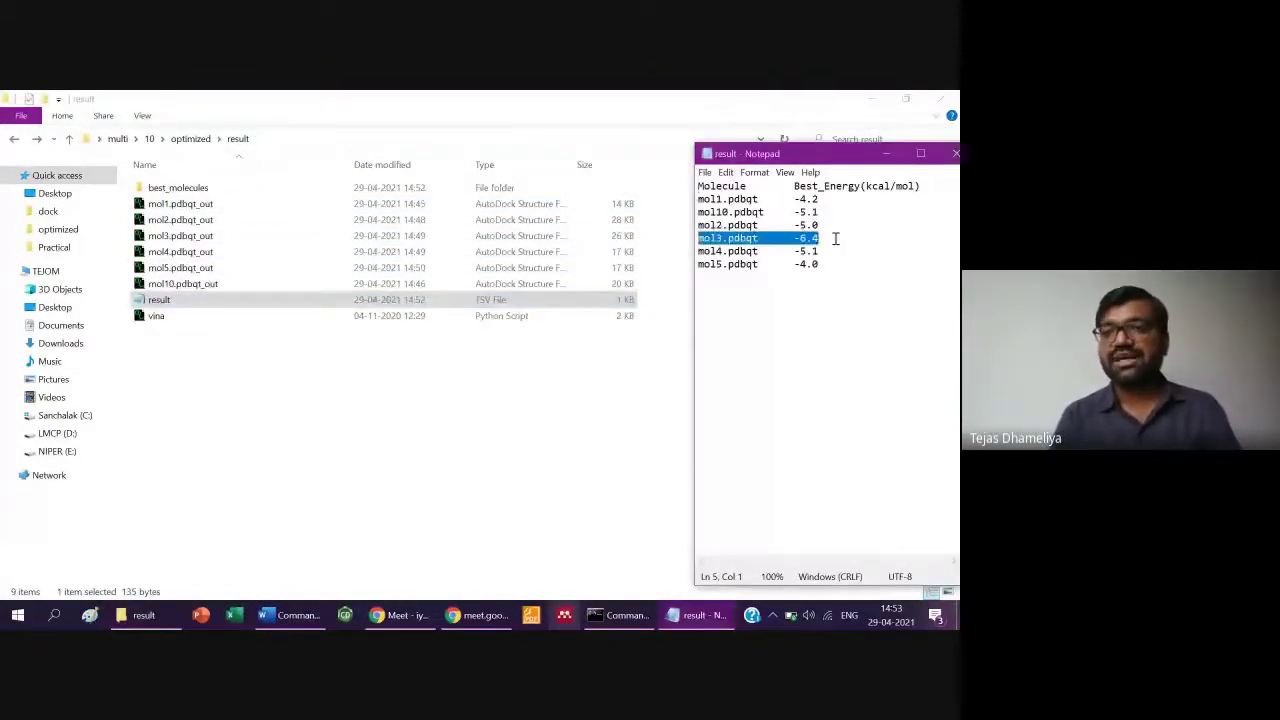
click(955, 153)
- Launch PyMOL, skip its activation, maximize its window, and return to the result folder in File Explorer
click(170, 236)
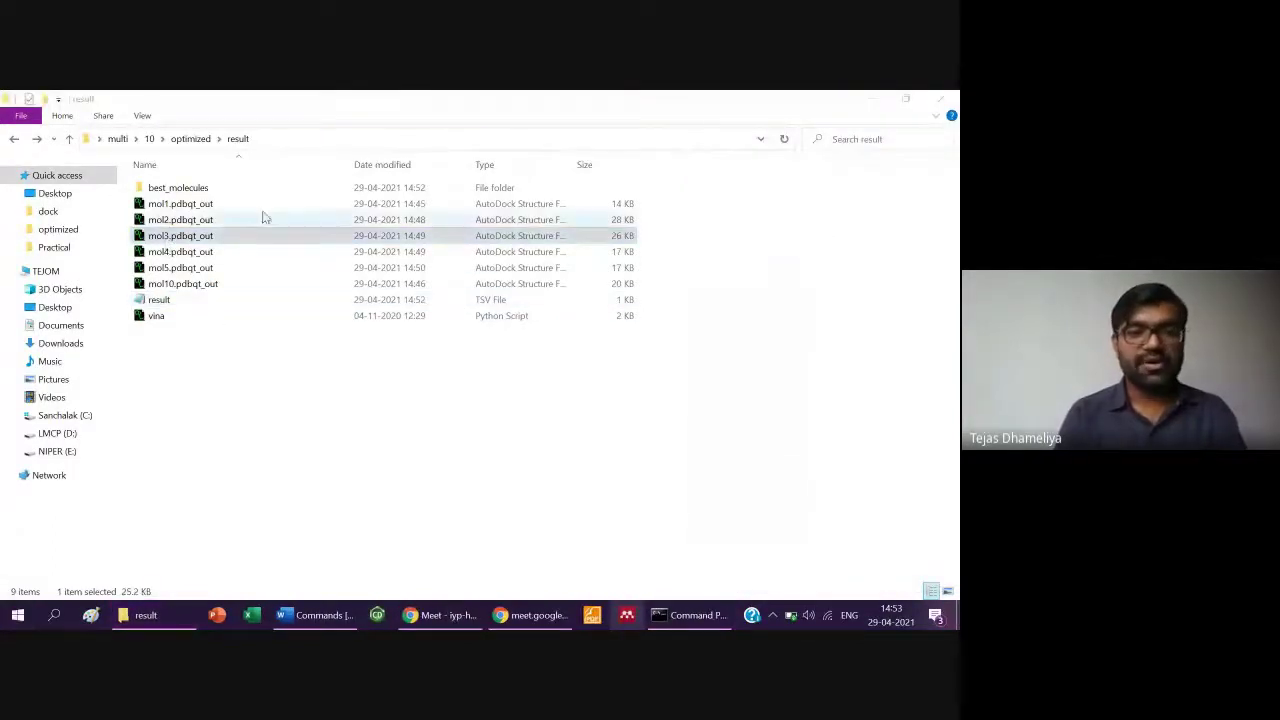
key(super)
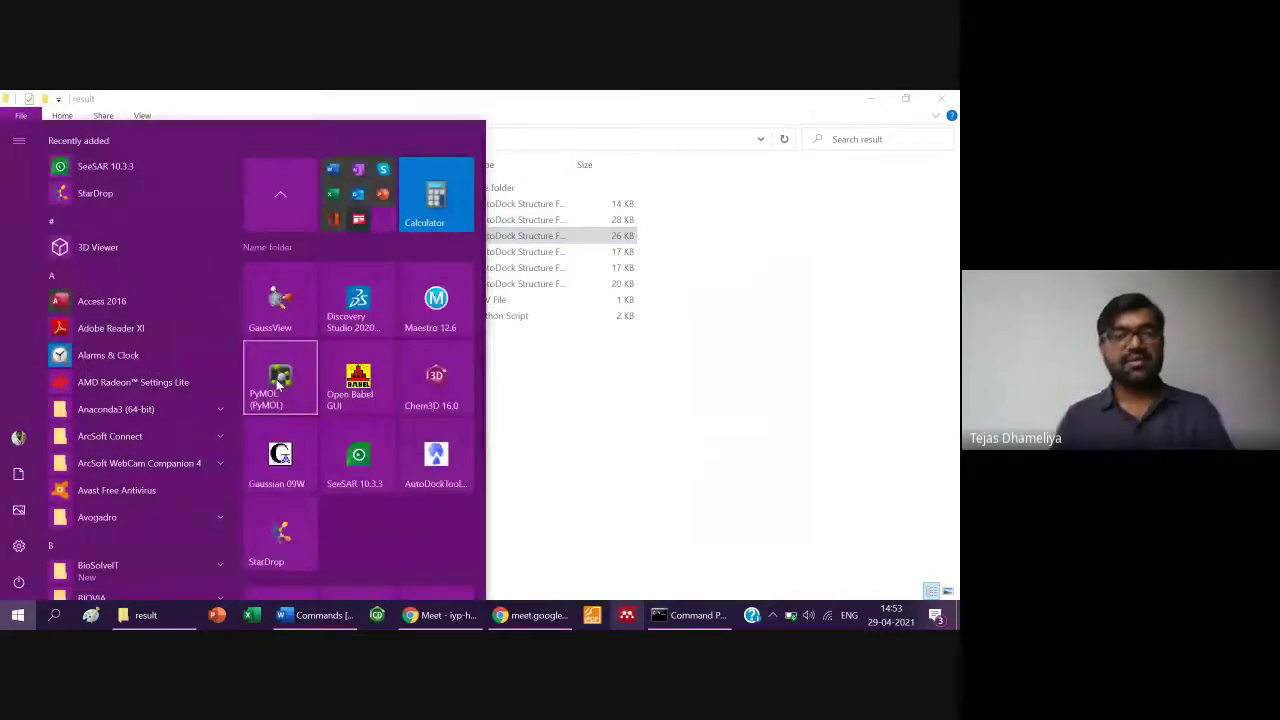
click(279, 381)
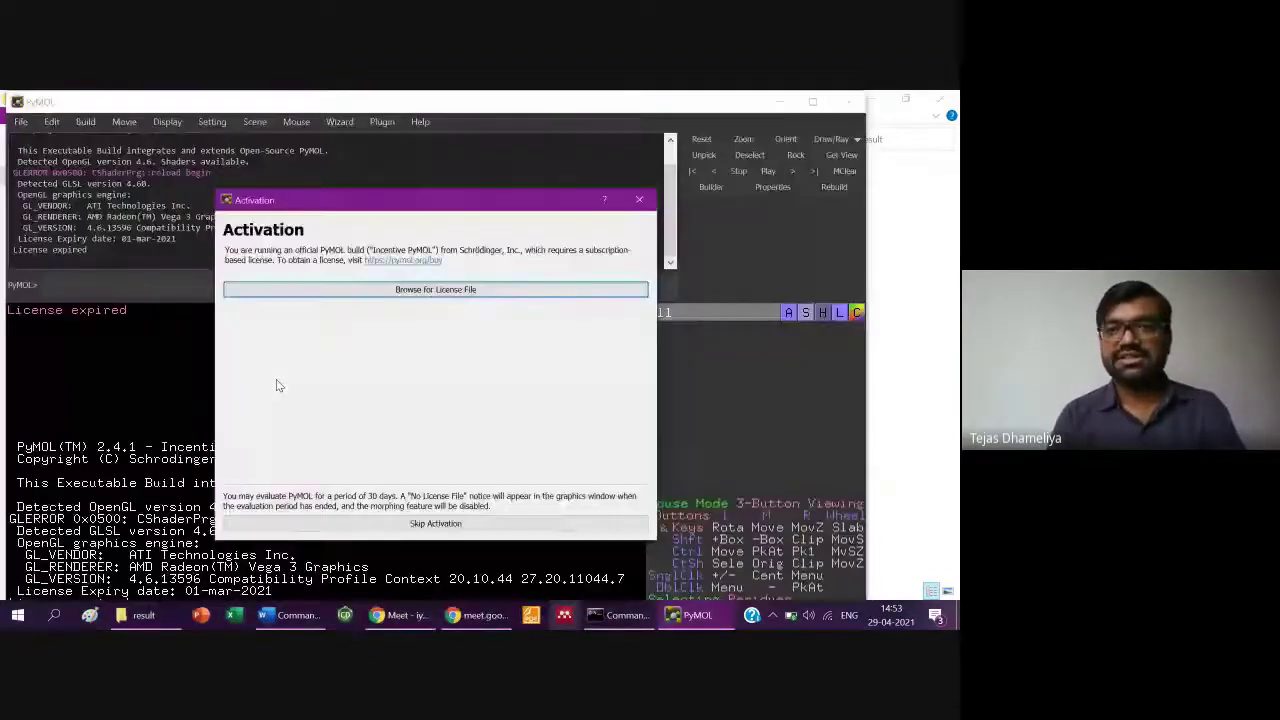
click(810, 103)
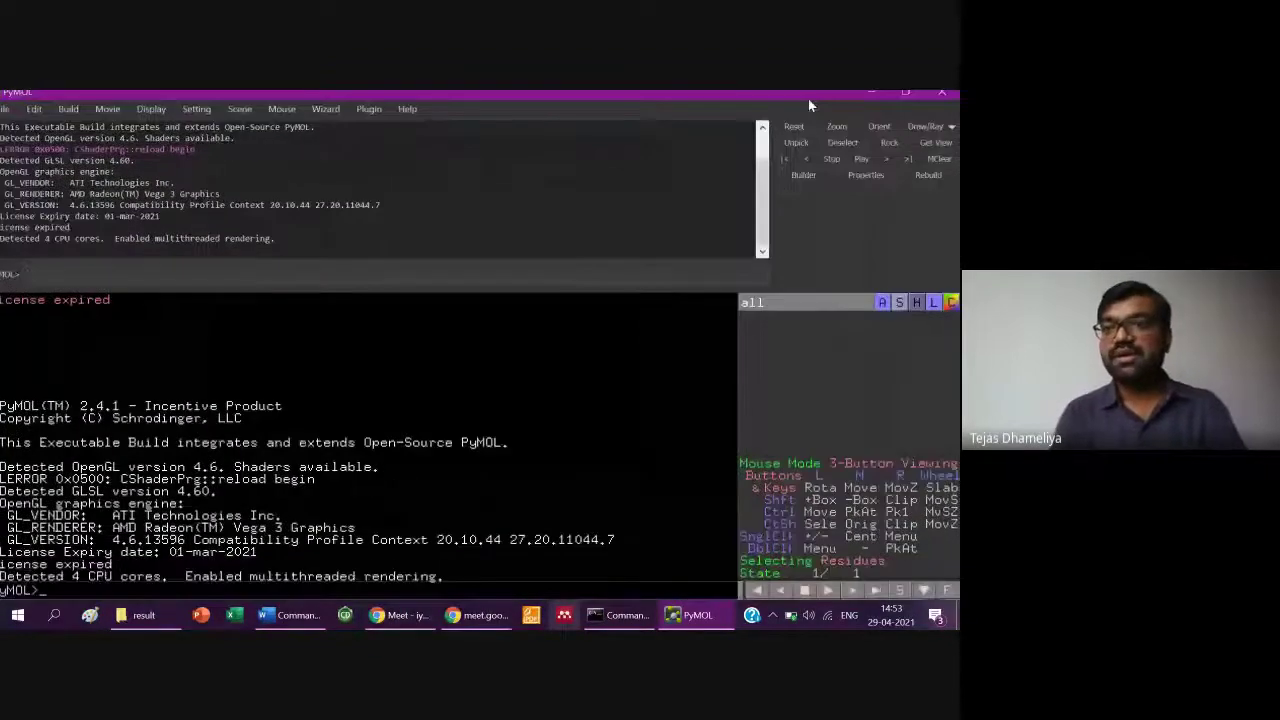
click(871, 92)
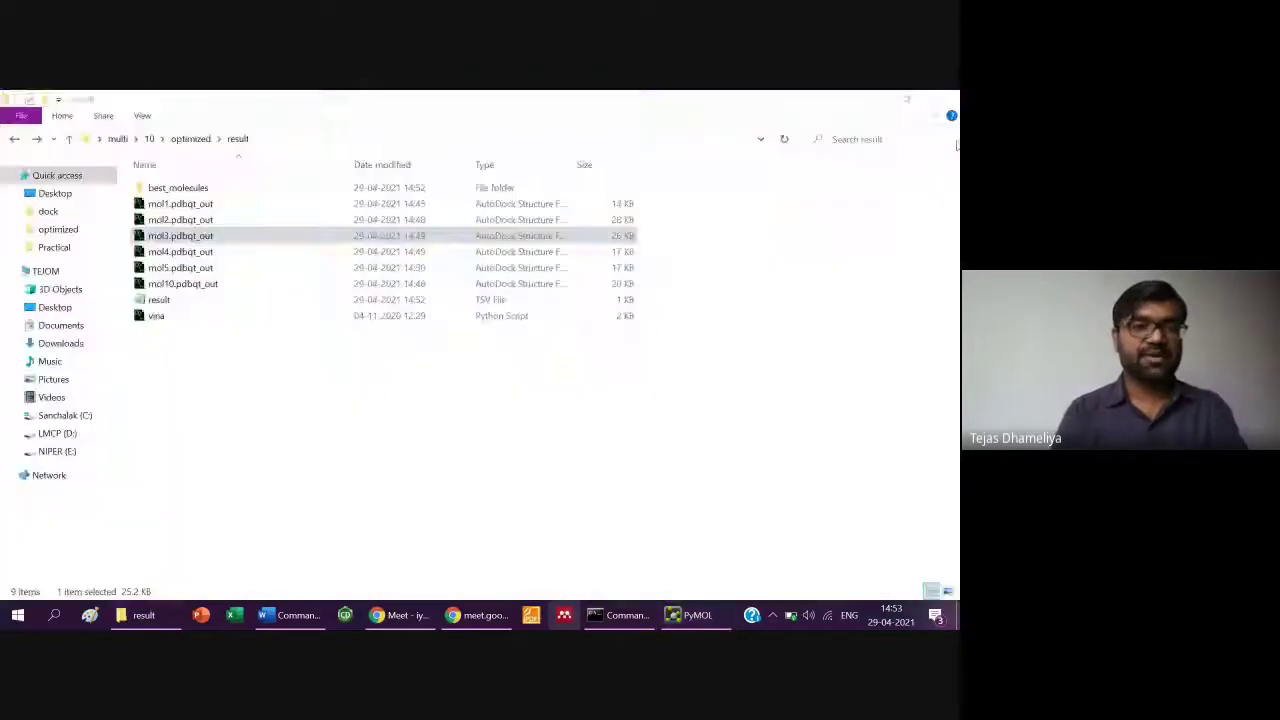
- Load best_mol3.pdbqt_out from the best_molecules folder into PyMOL
drag(207, 241, 303, 440)
key(Home)
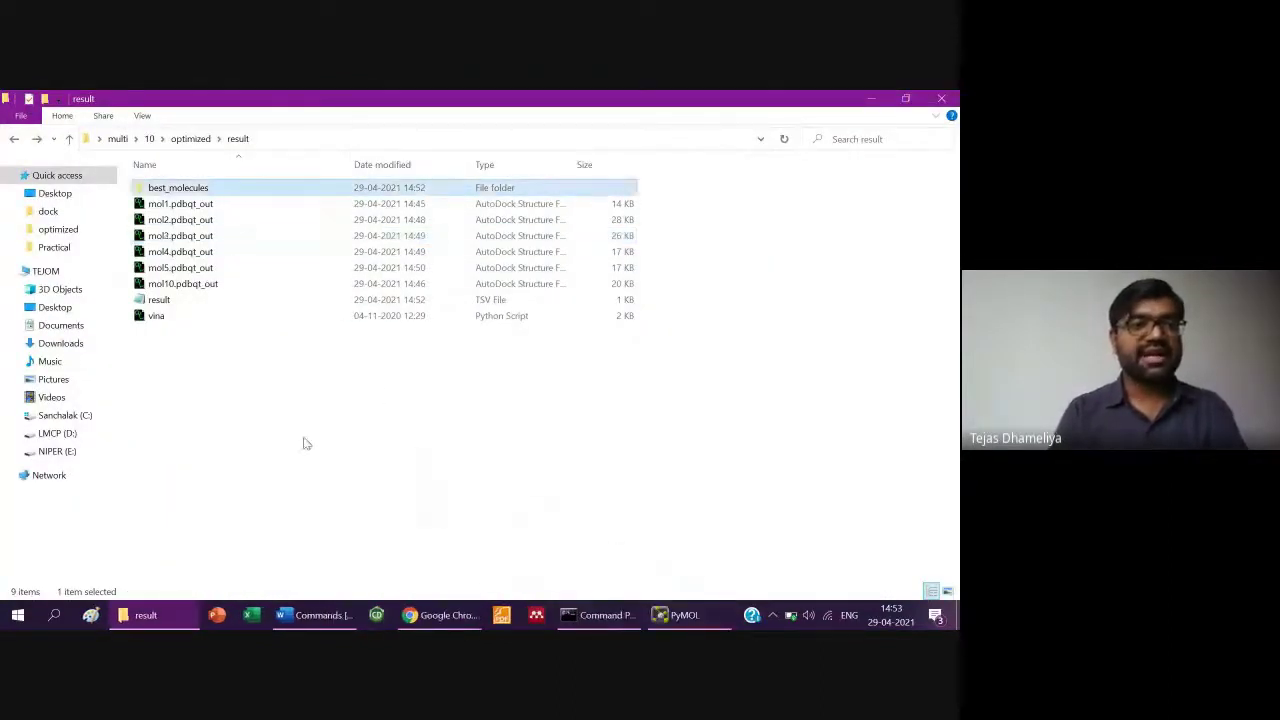
key(Return)
key(Down)
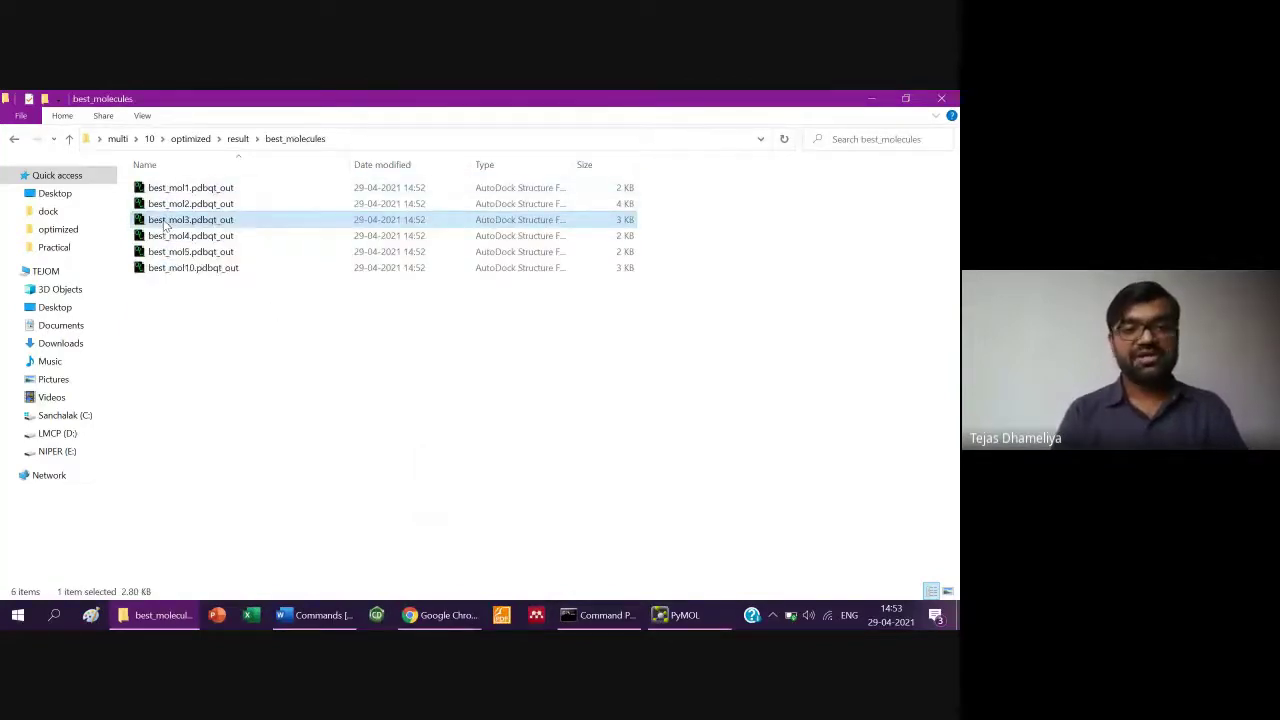
drag(165, 225, 419, 346)
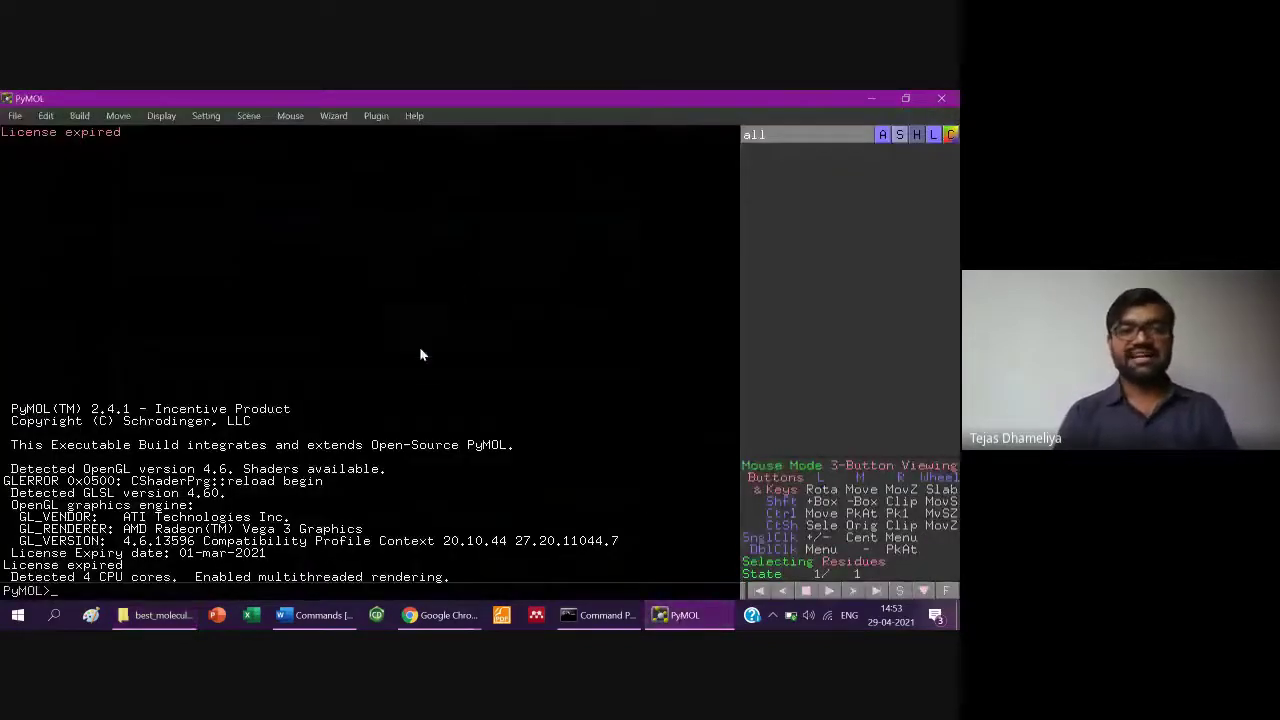
drag(209, 491, 379, 464)
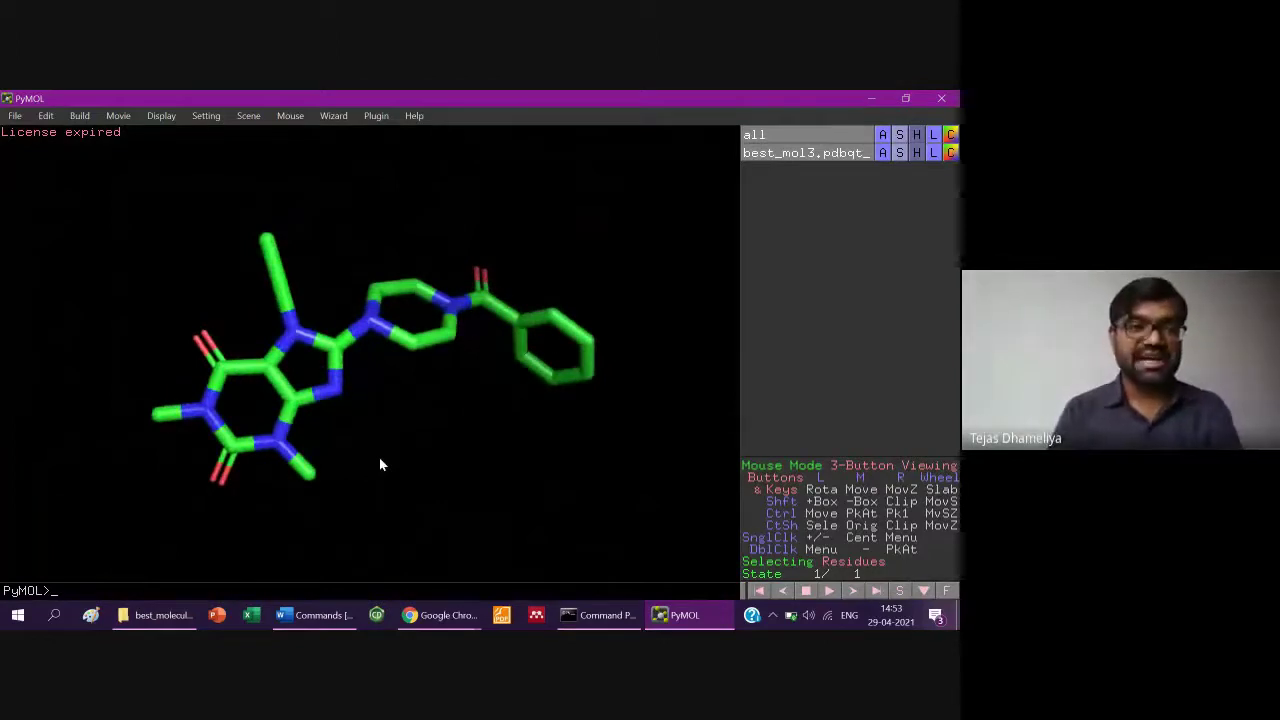
- Go back to the optimized folder in File Explorer and load the 1NH8_No_AMP receptor into the same PyMOL session
key(alt+Tab)
key(BackSpace)
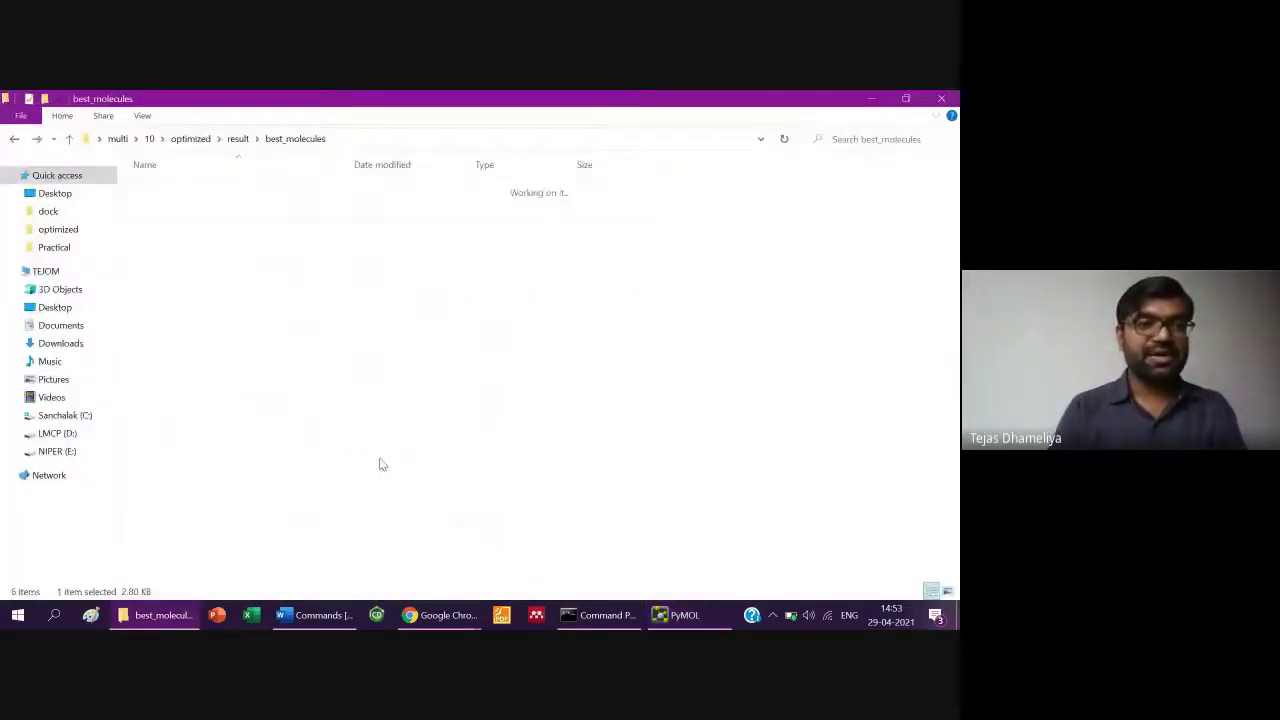
key(BackSpace)
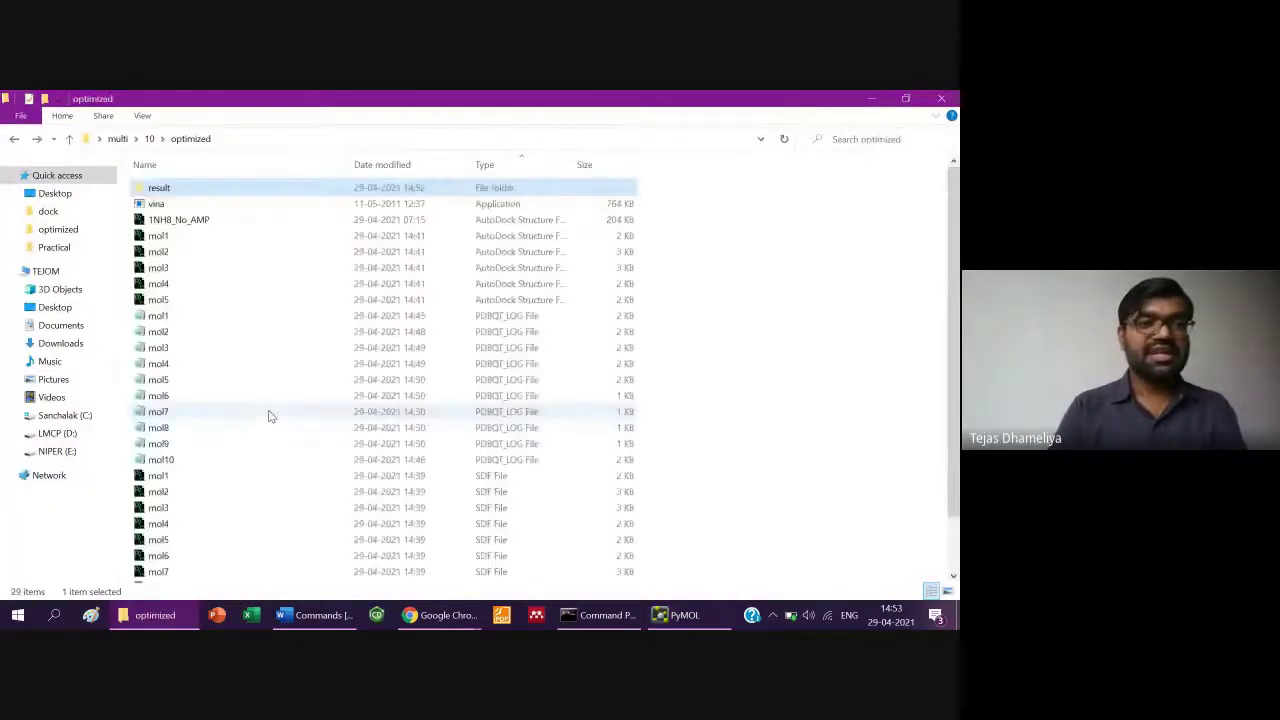
key(BackSpace)
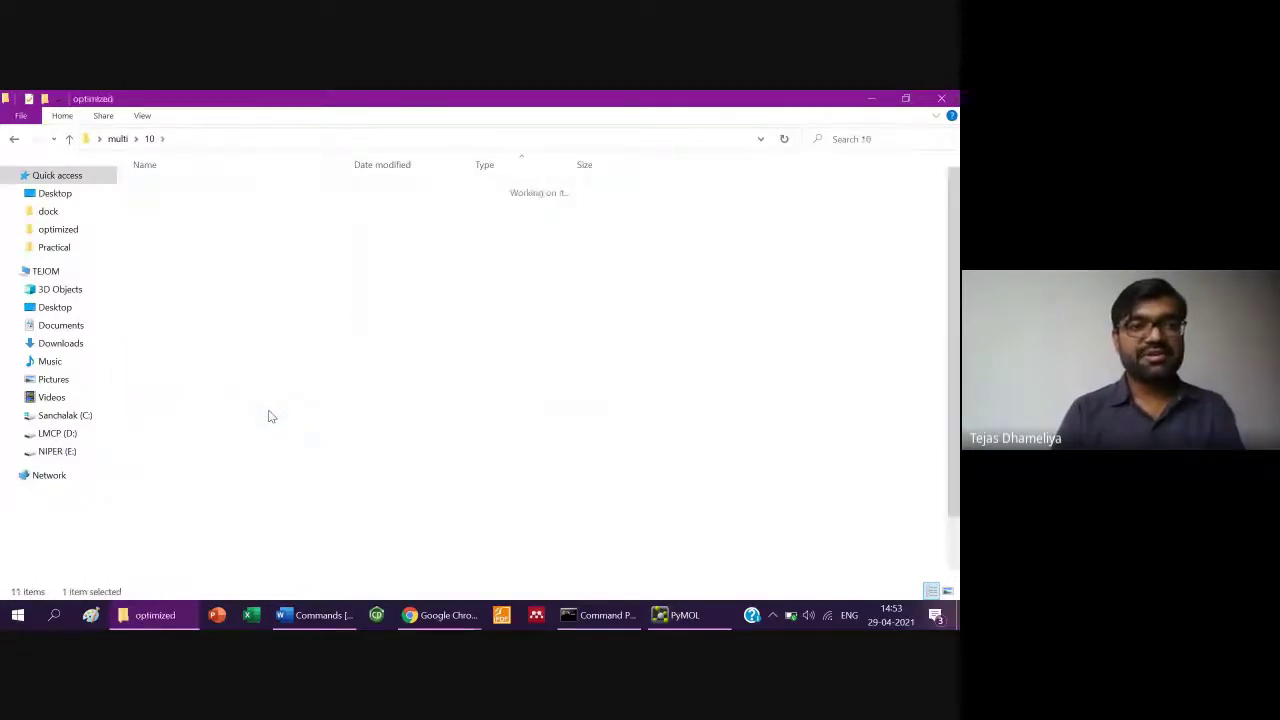
key(Return)
drag(206, 220, 347, 485)
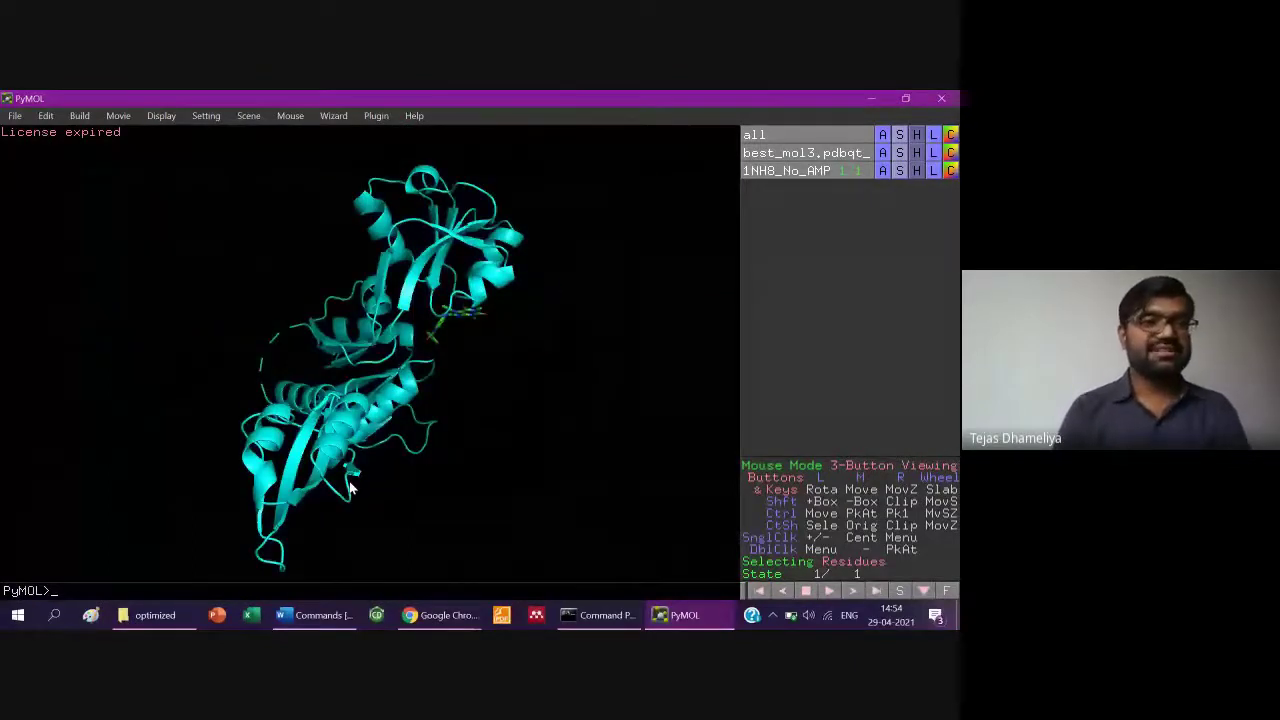
- Start a molecule export of the enabled objects, written to one single file, and proceed to saving
click(15, 115)
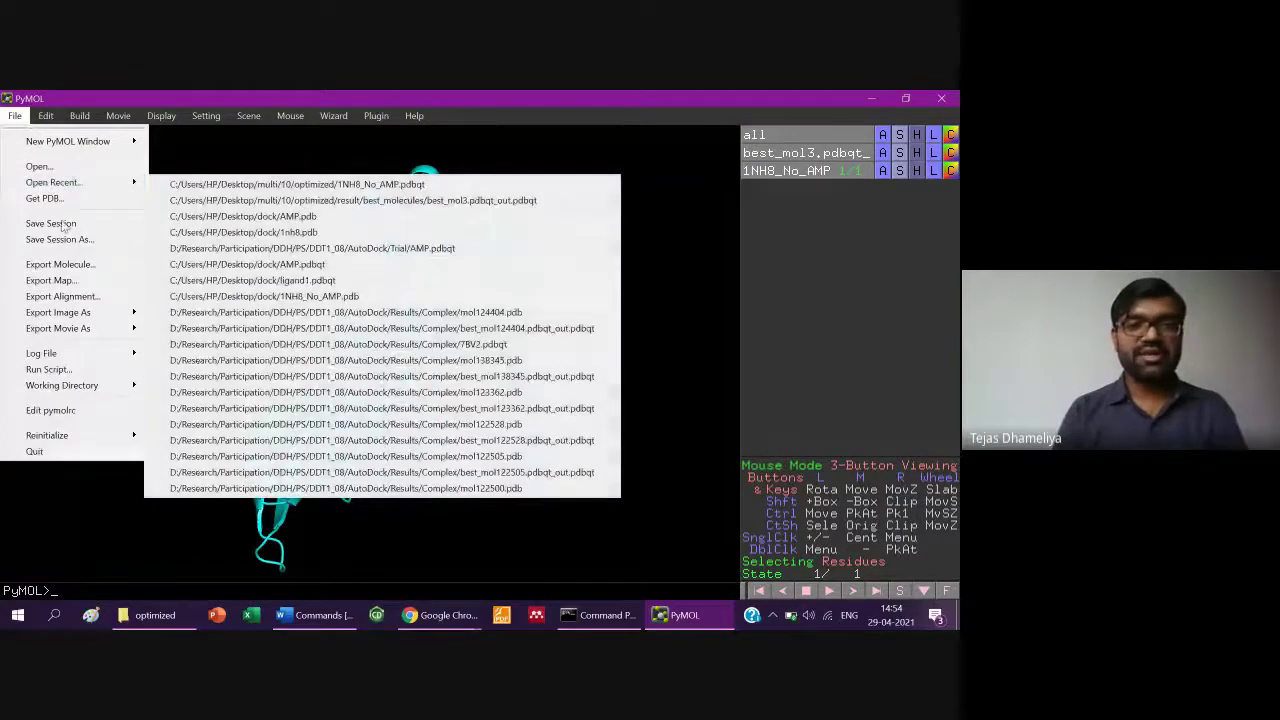
click(66, 268)
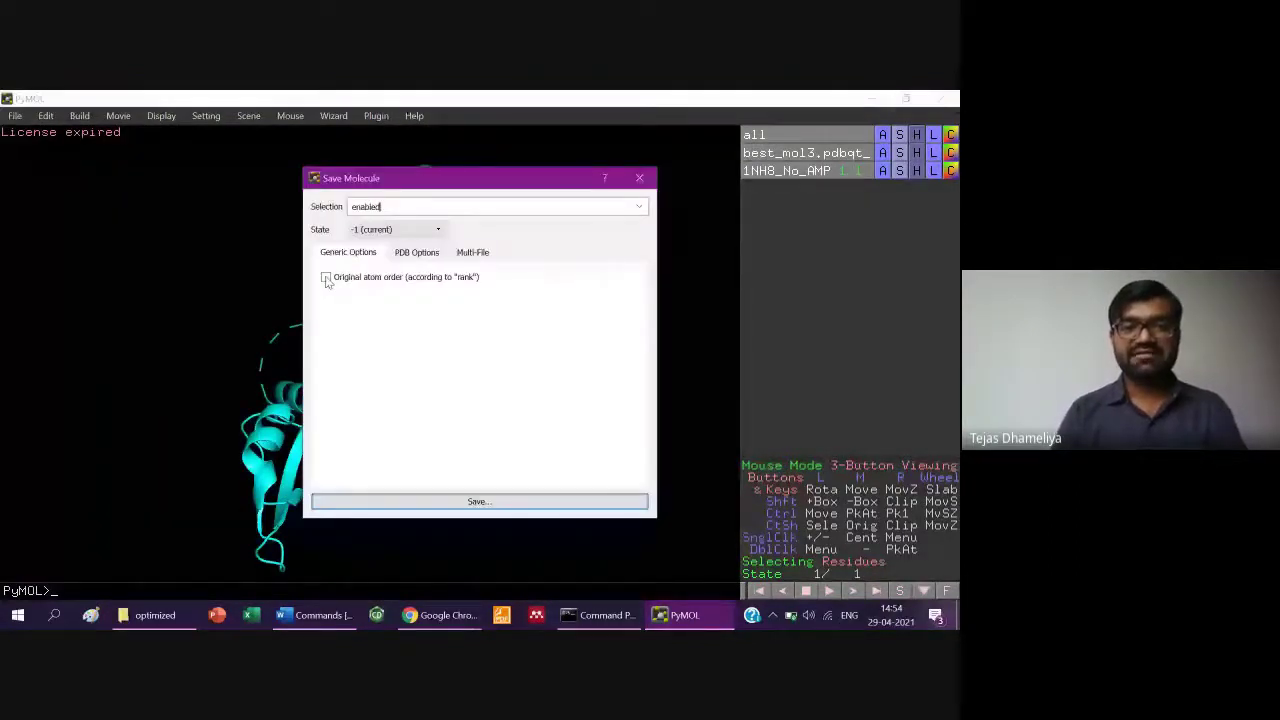
click(472, 257)
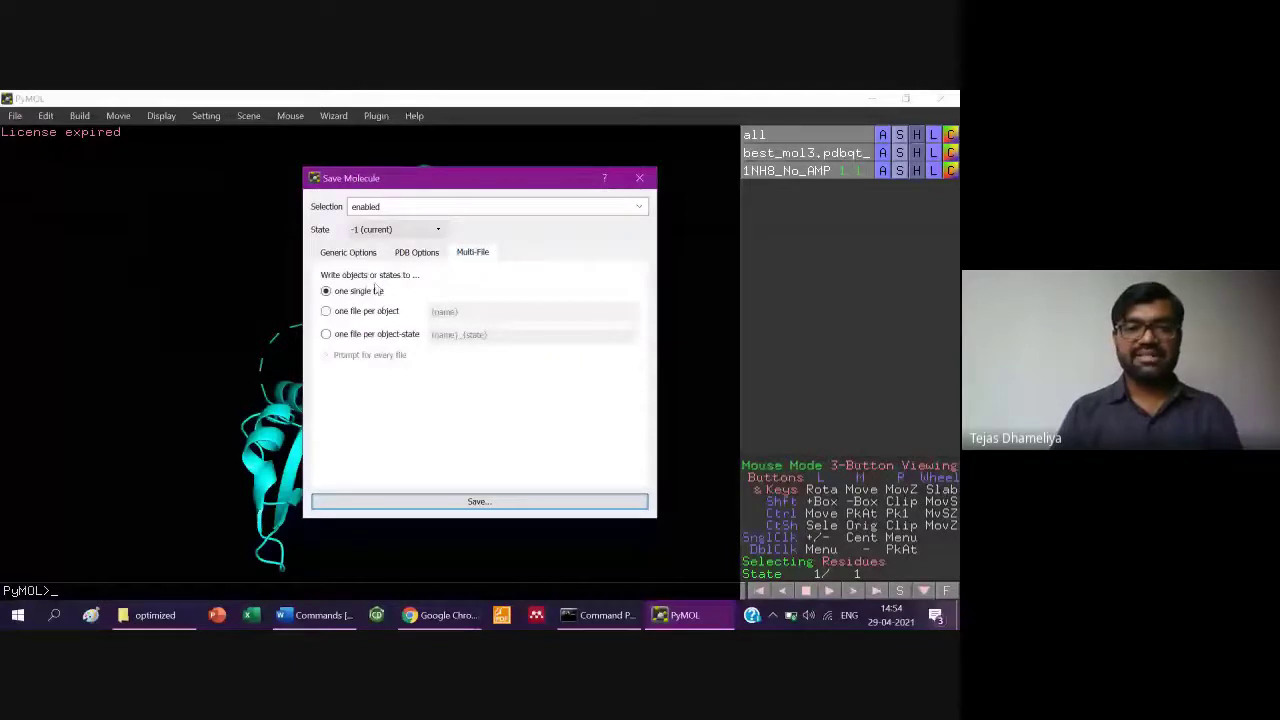
click(470, 502)
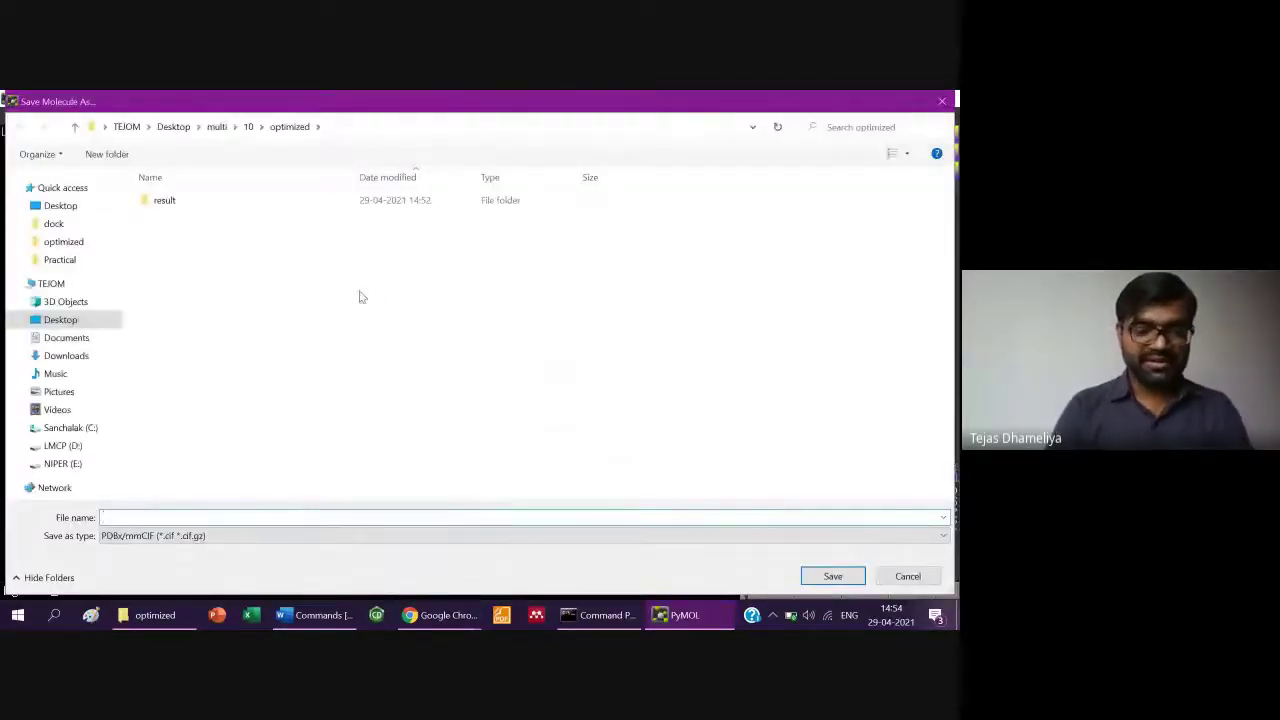
- Save the complex as mol3_1NH8 in PDB format in the optimized folder and close PyMOL
text(mol3)
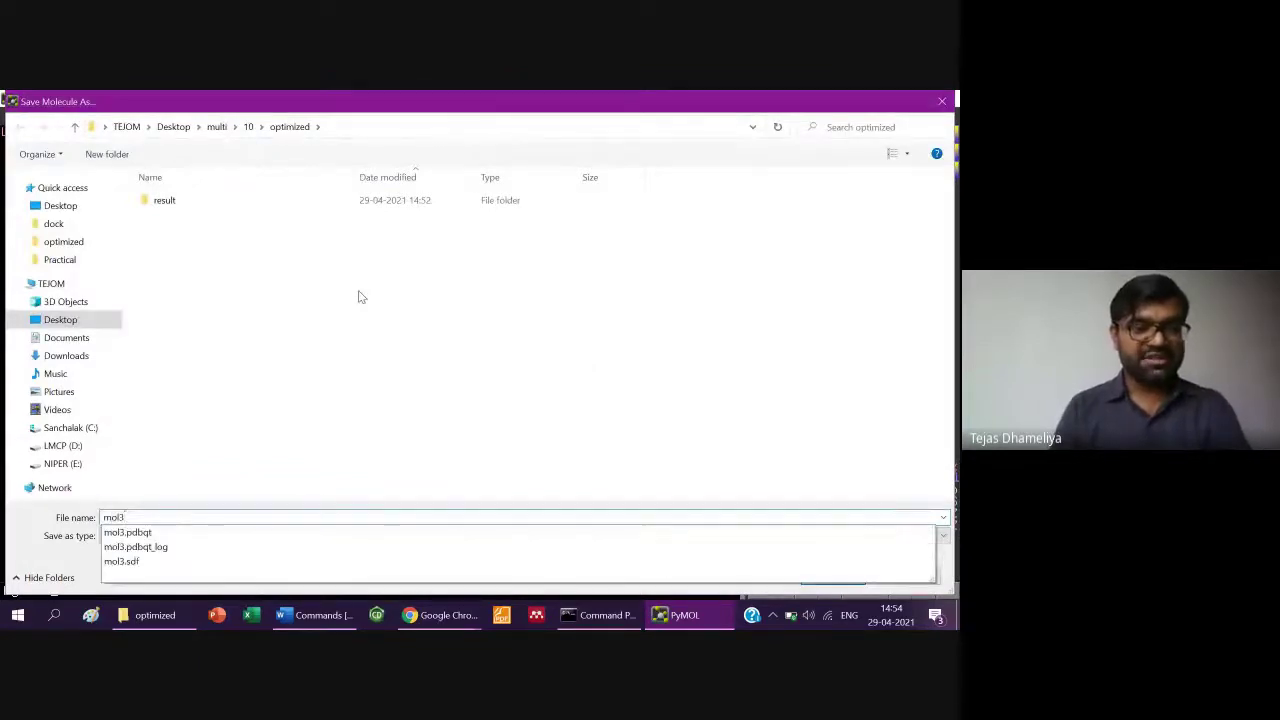
text(_)
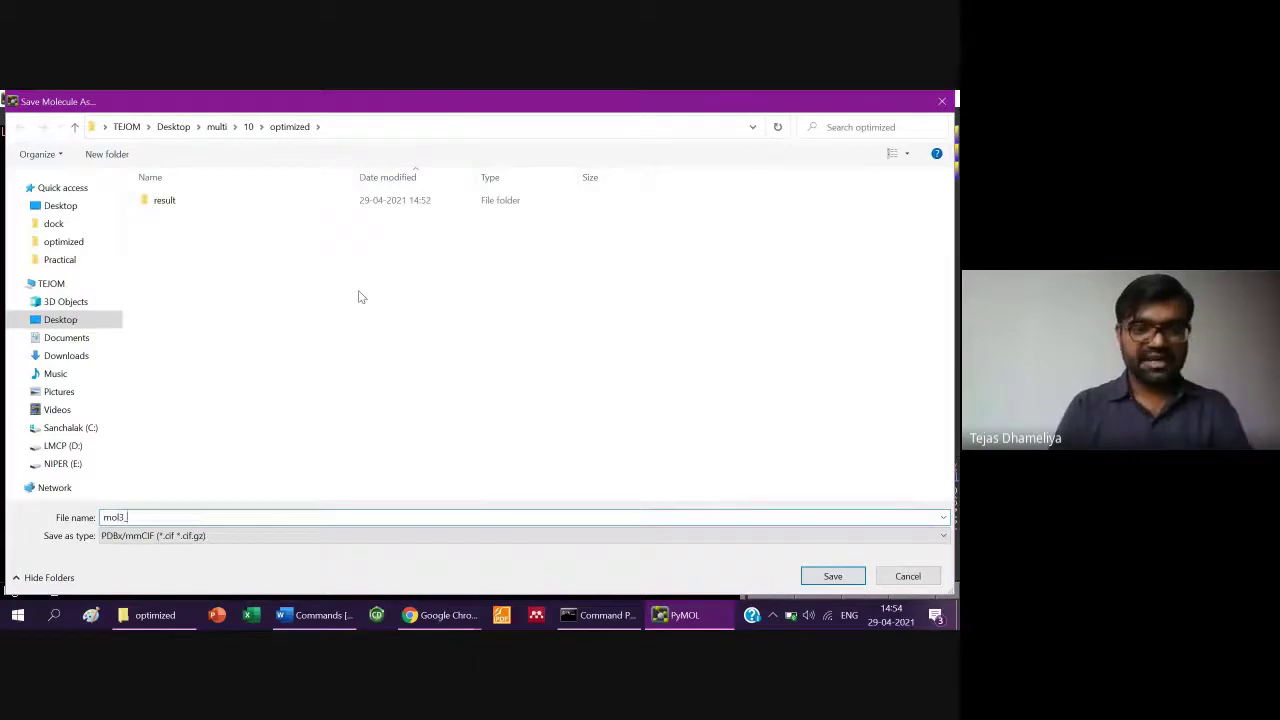
key(BackSpace)
text(_)
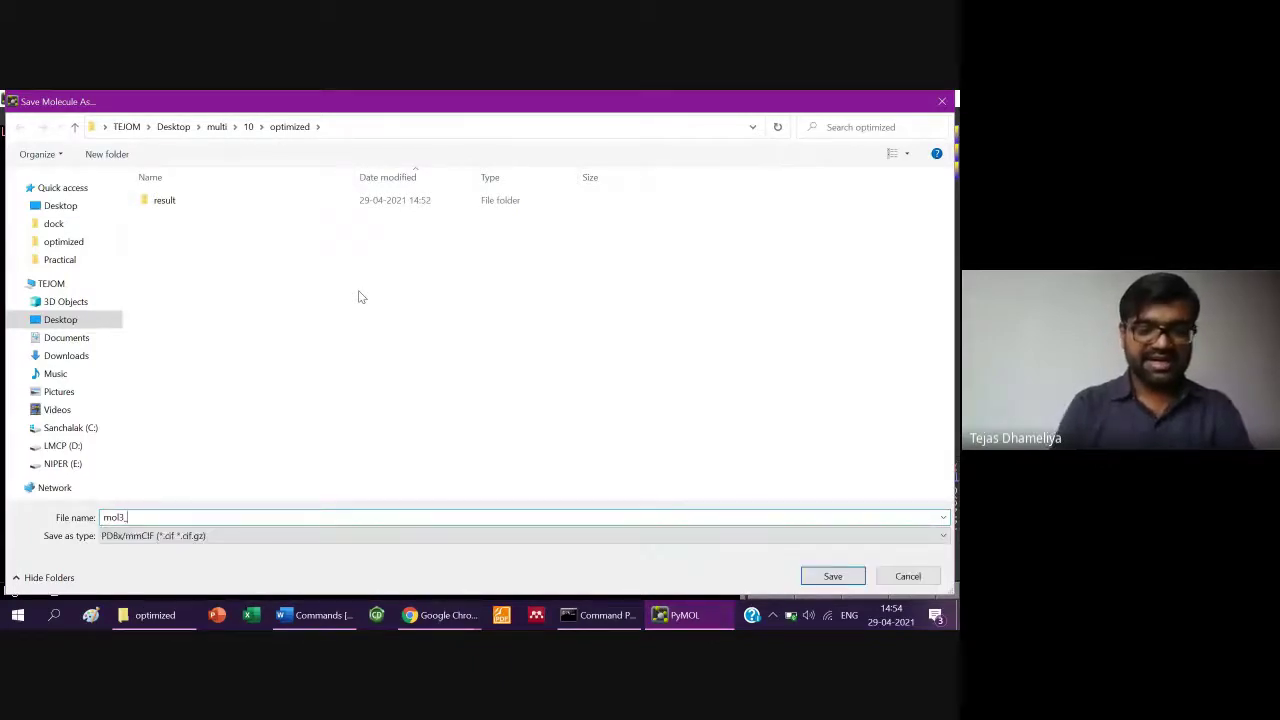
text(1NH8)
key(Tab)
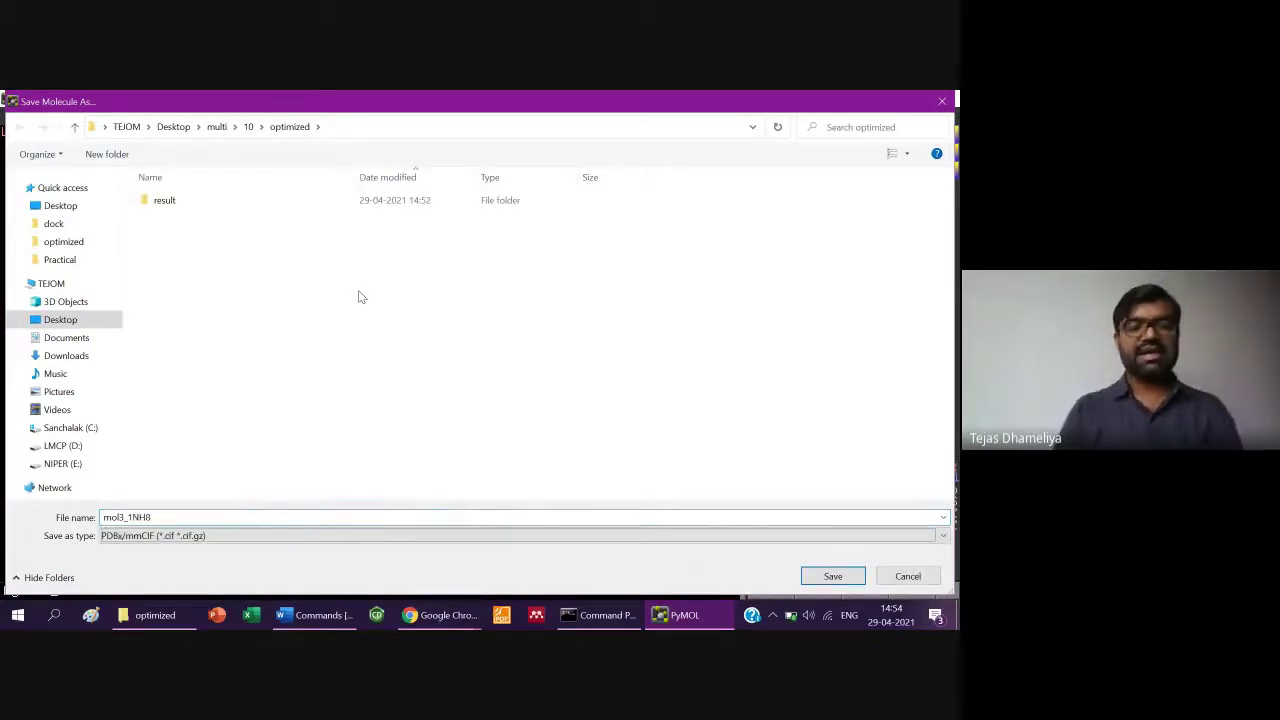
key(Up)
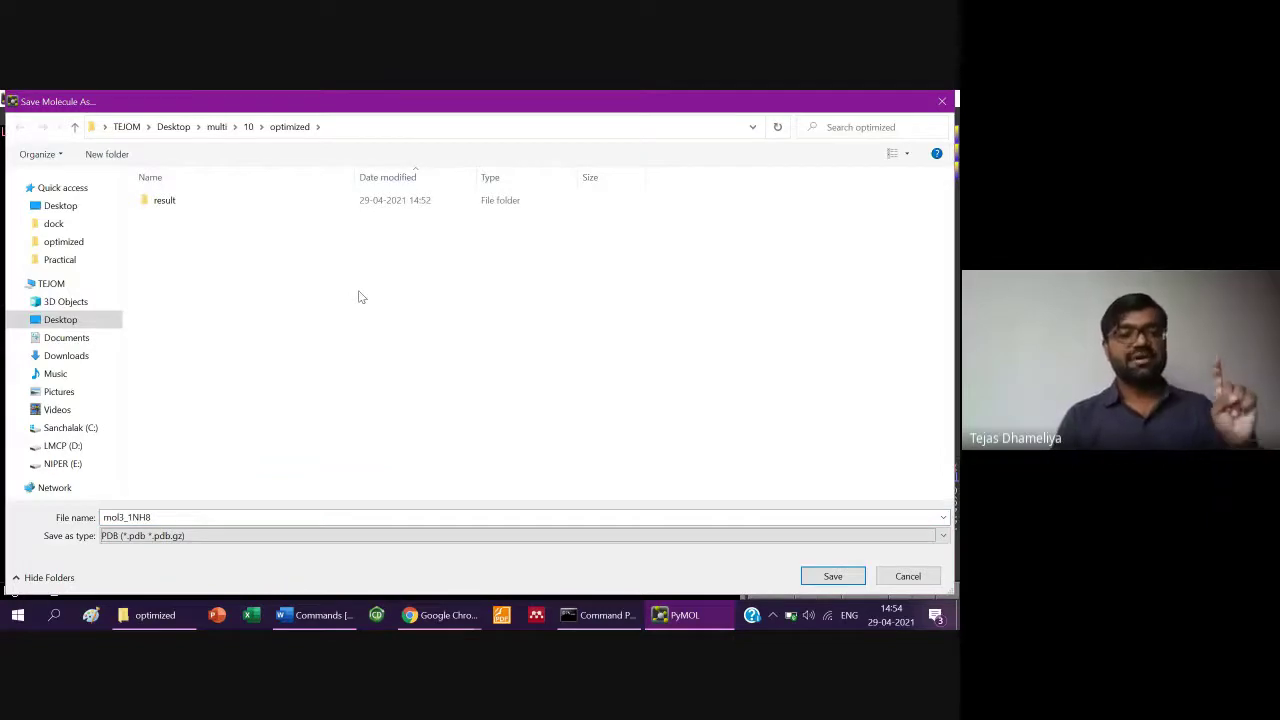
key(Return)
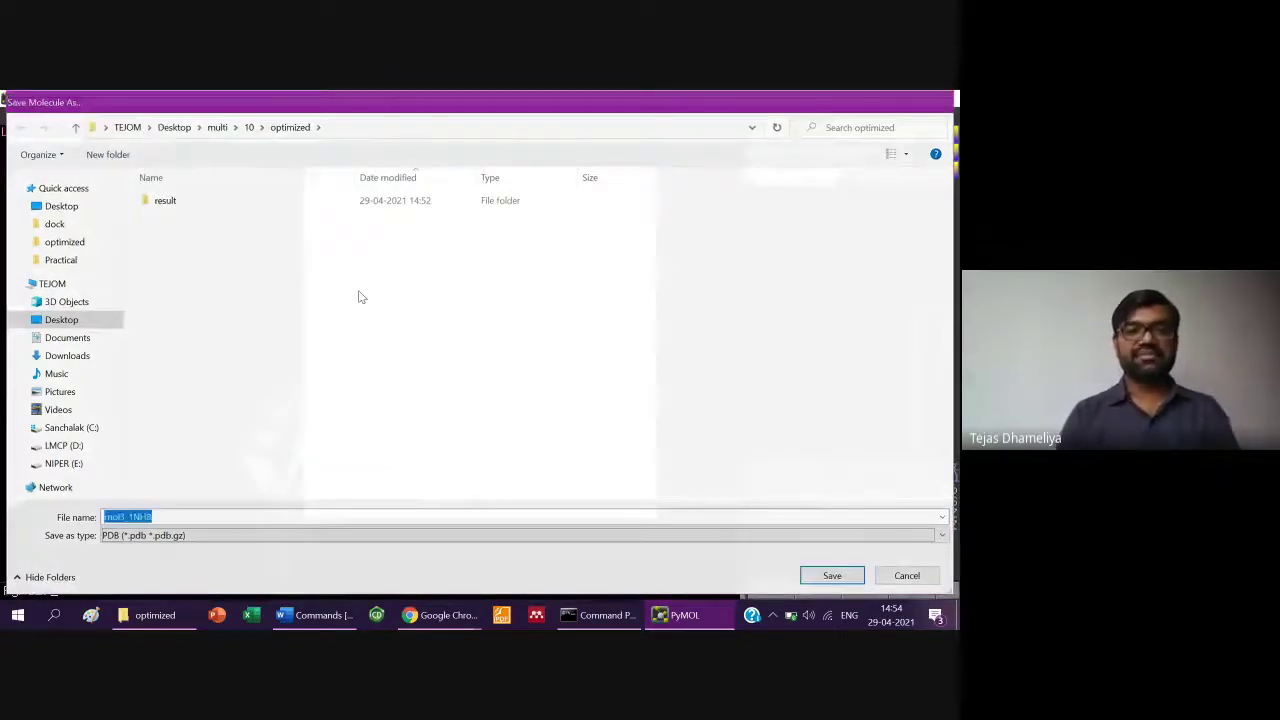
key(Return)
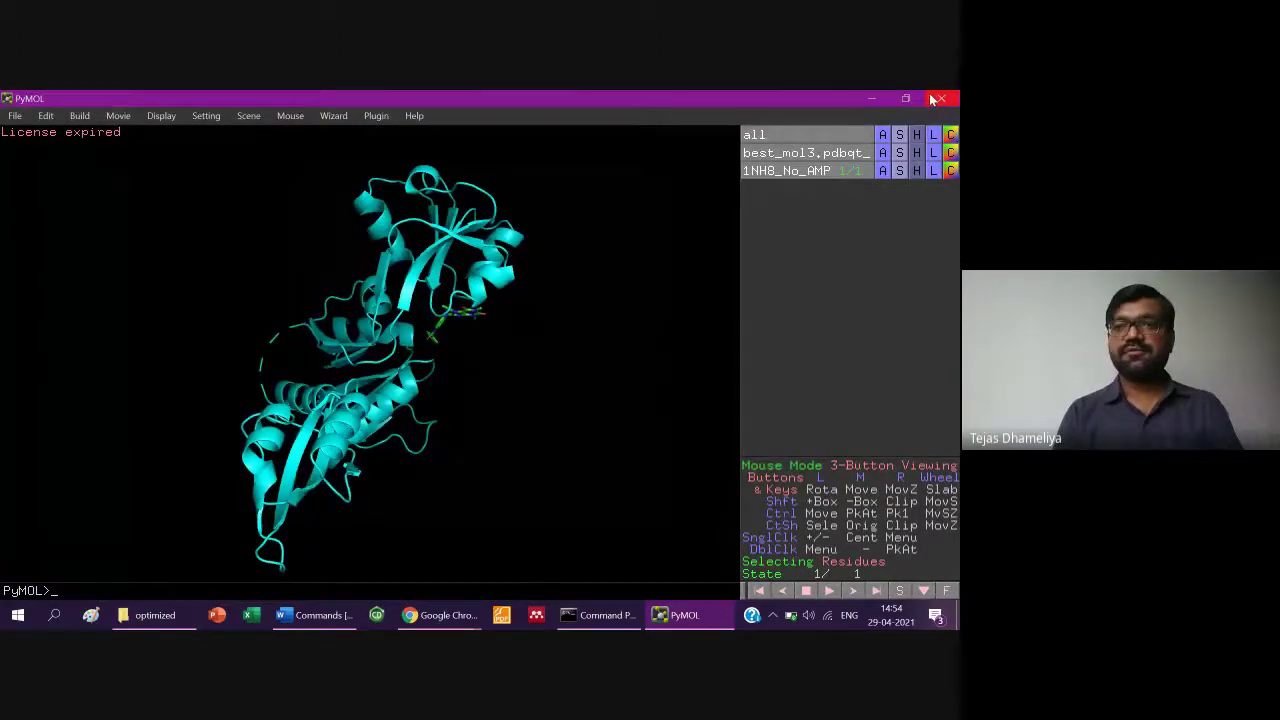
click(883, 136)
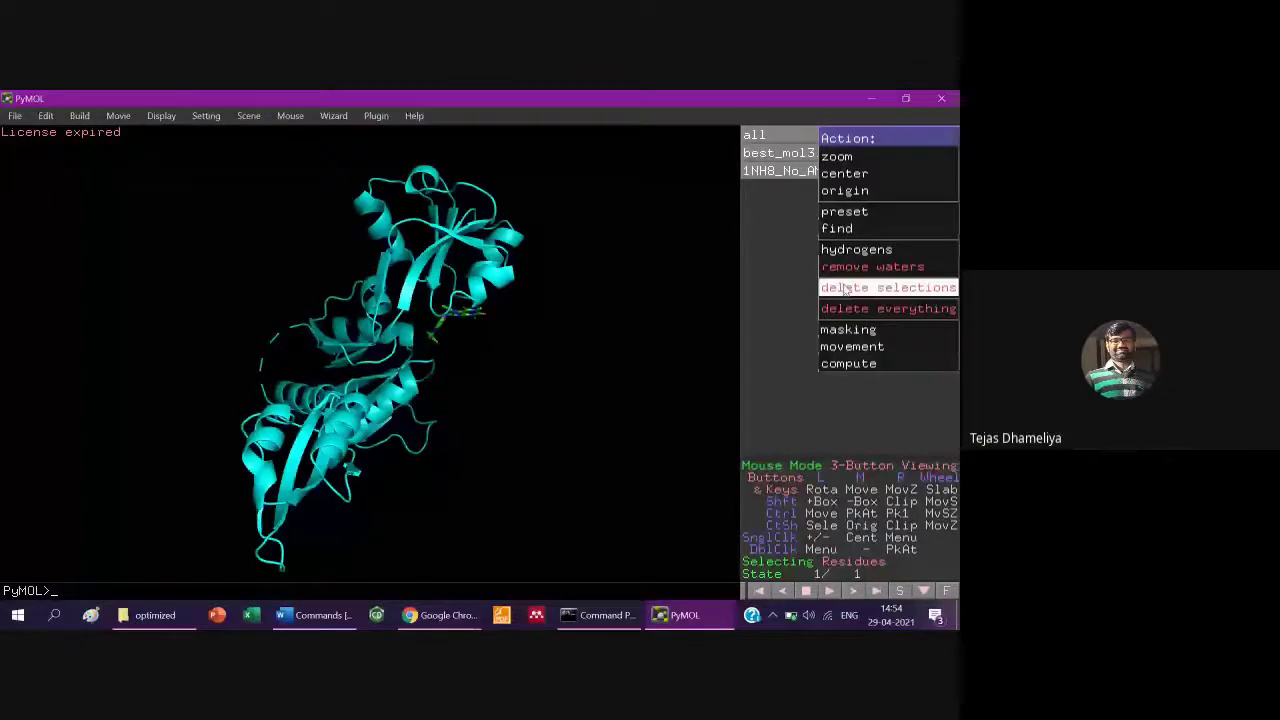
click(950, 99)
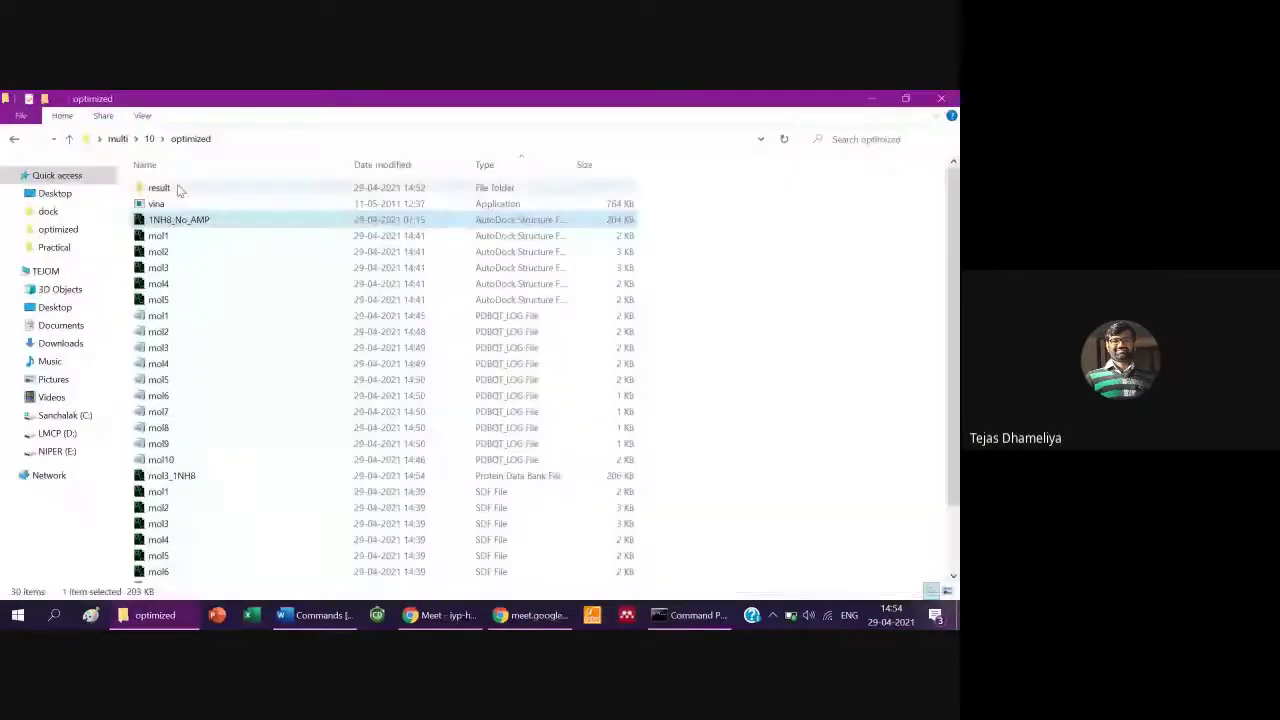
- Check the result folder and its best_molecules subfolder, return to optimized, and select the mol3_1NH8 PDB file
double_click(177, 188)
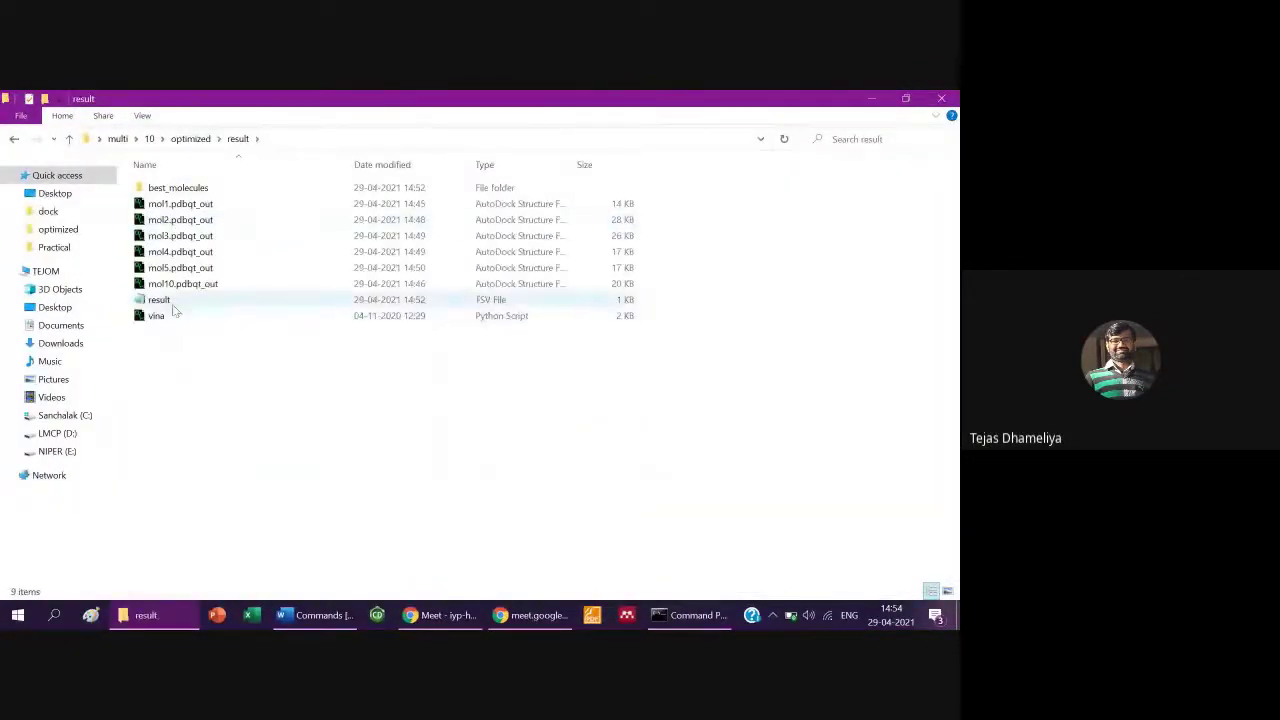
click(176, 190)
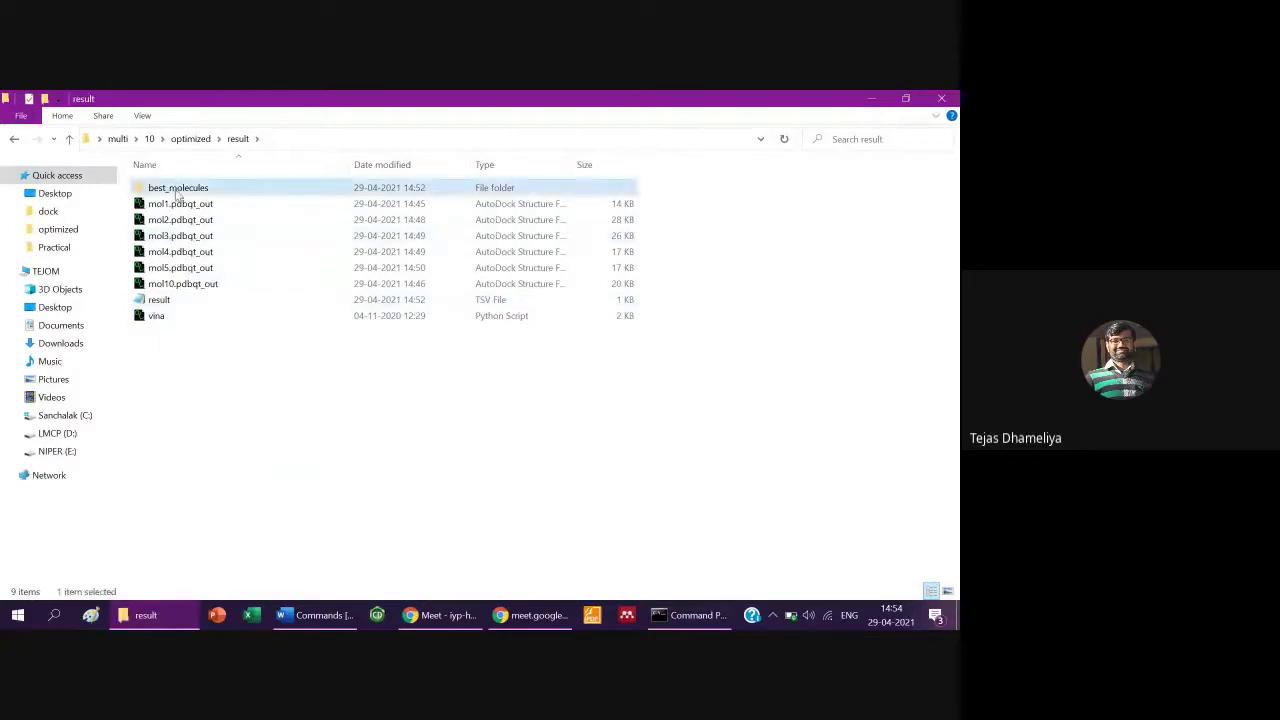
double_click(176, 190)
click(171, 266)
key(alt+Left)
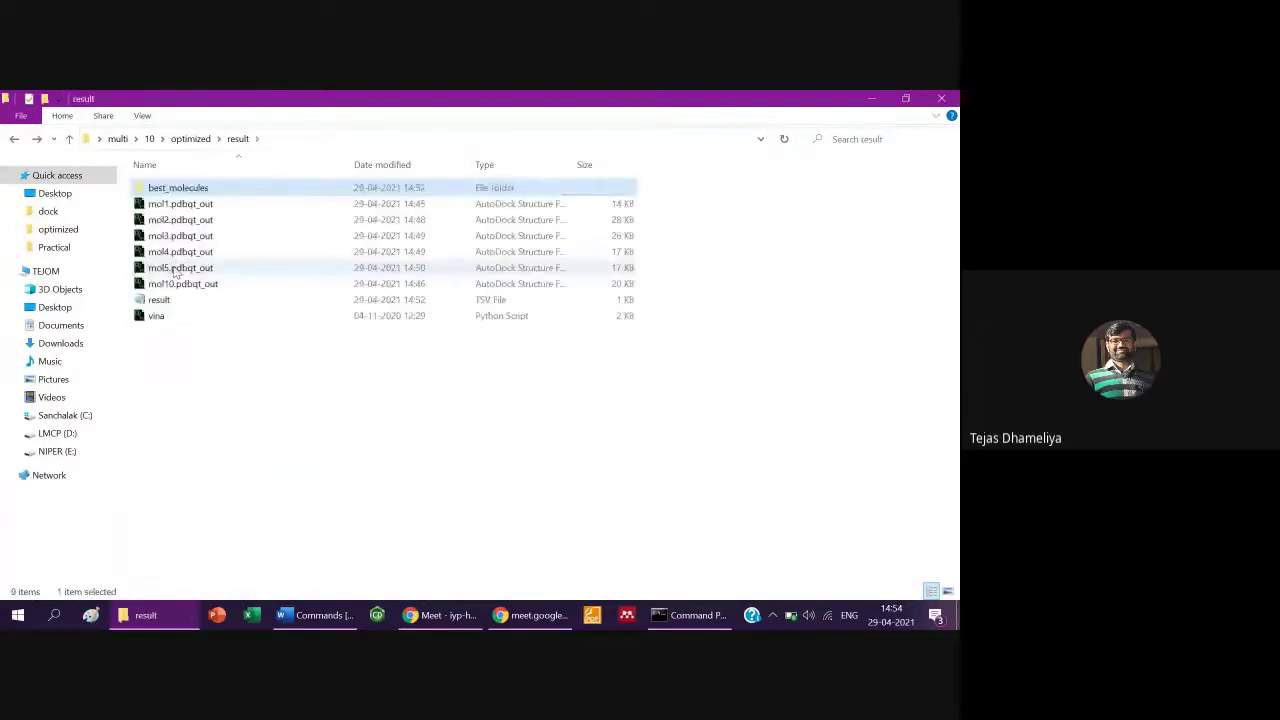
key(alt+Left)
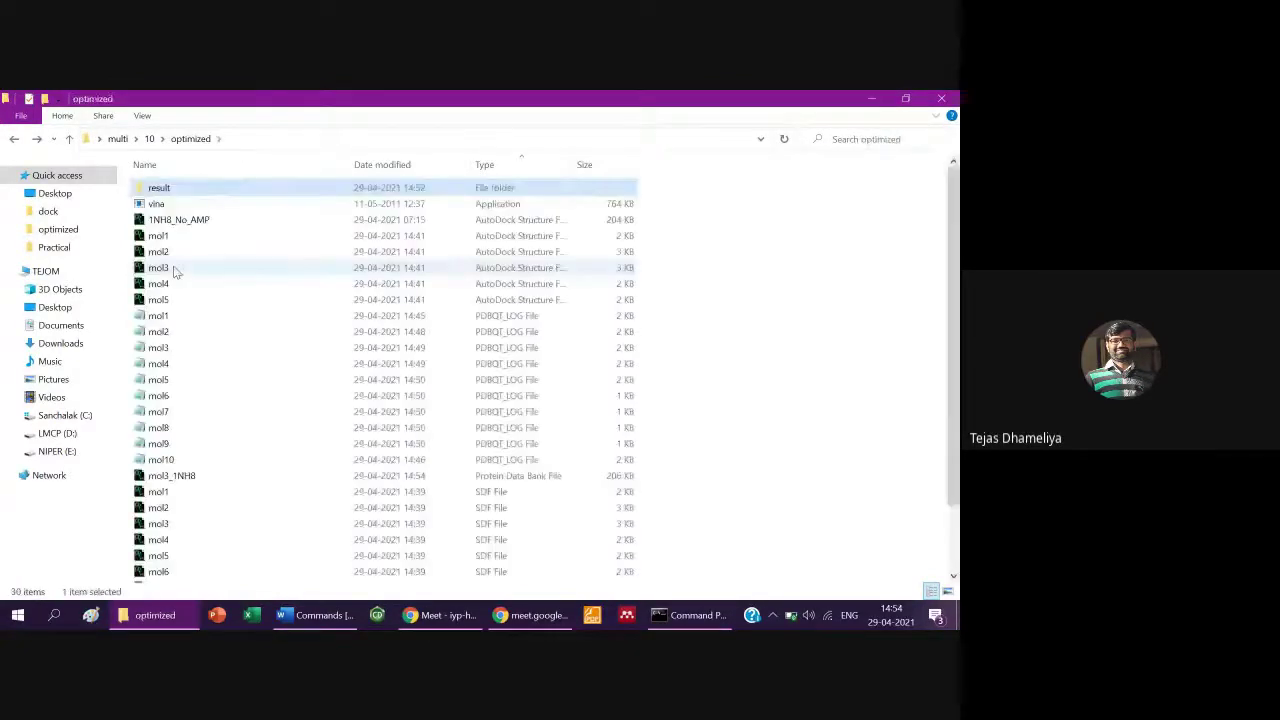
key(Down)
key(Down)
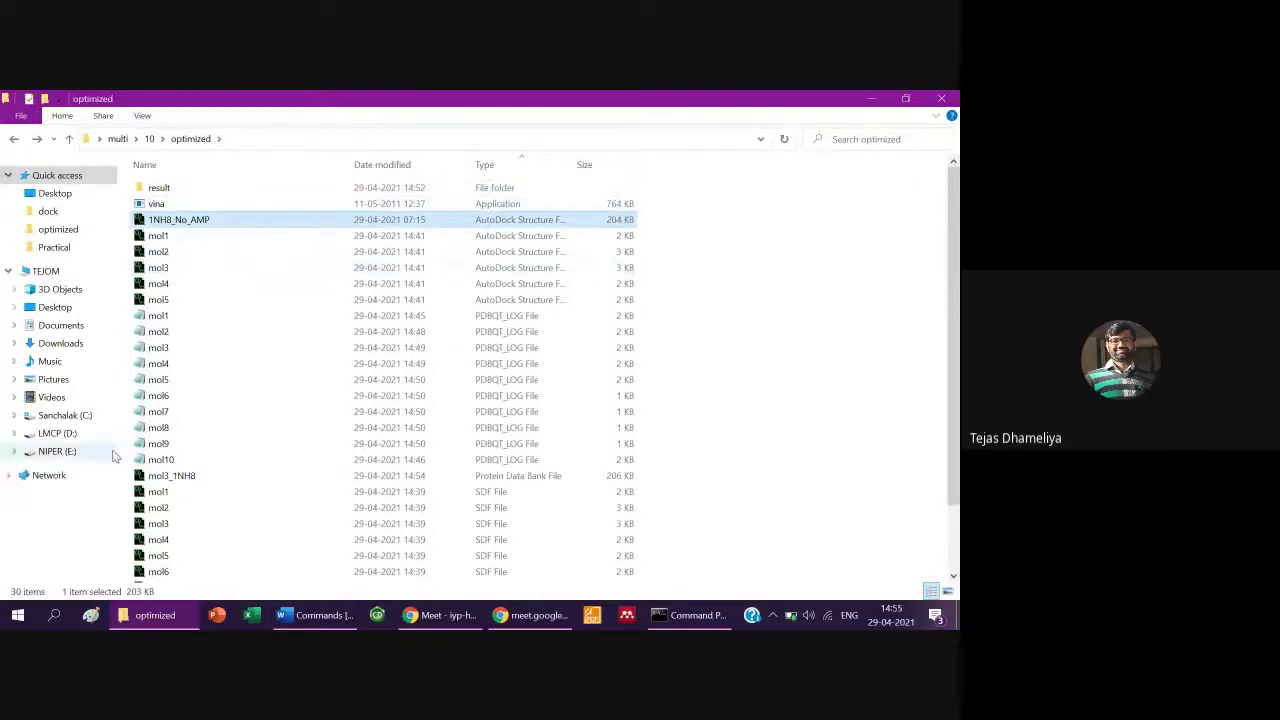
click(145, 478)
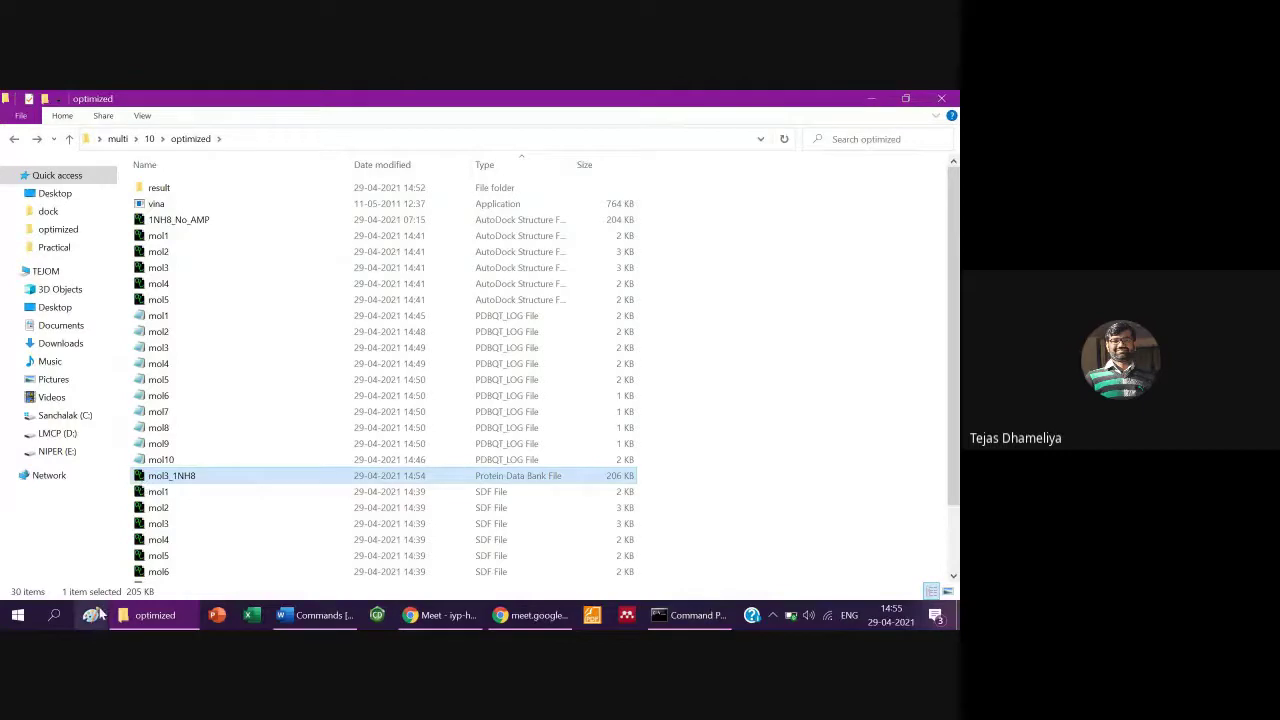
- Open a second File Explorer window and go from the Desktop to the M. Pharm Sem II class folder
click(25, 618)
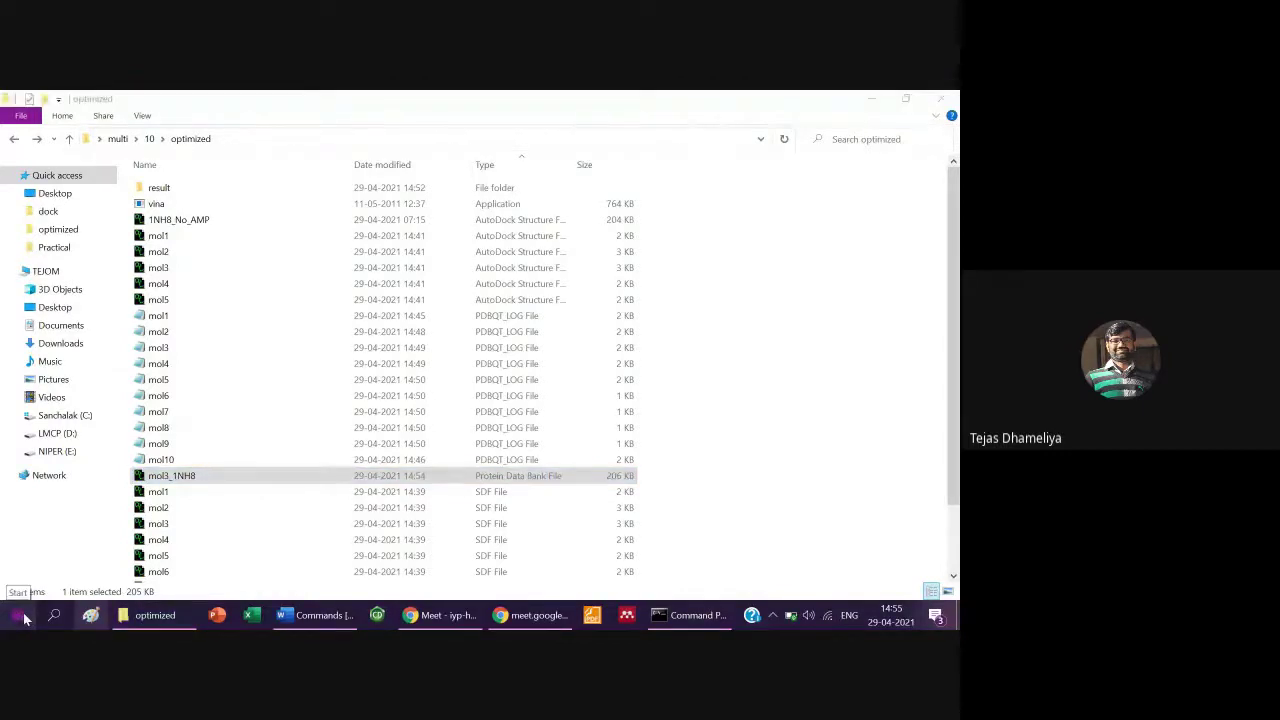
click(150, 617)
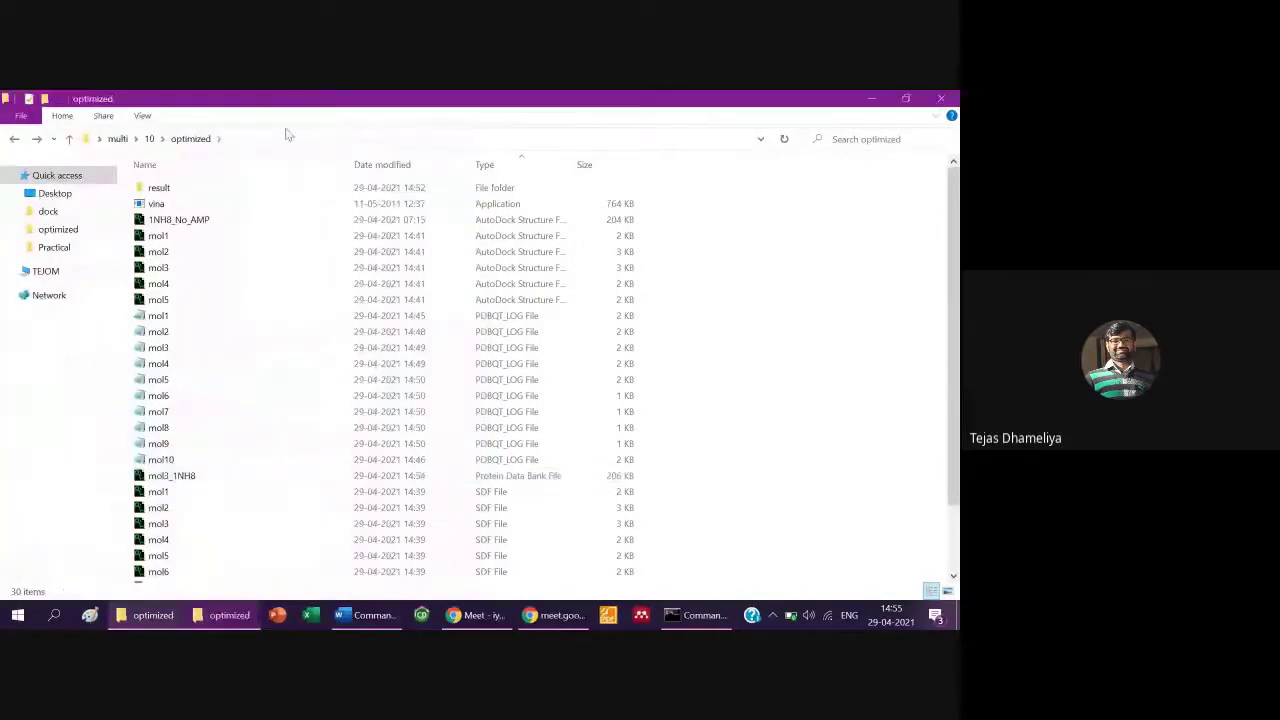
click(57, 195)
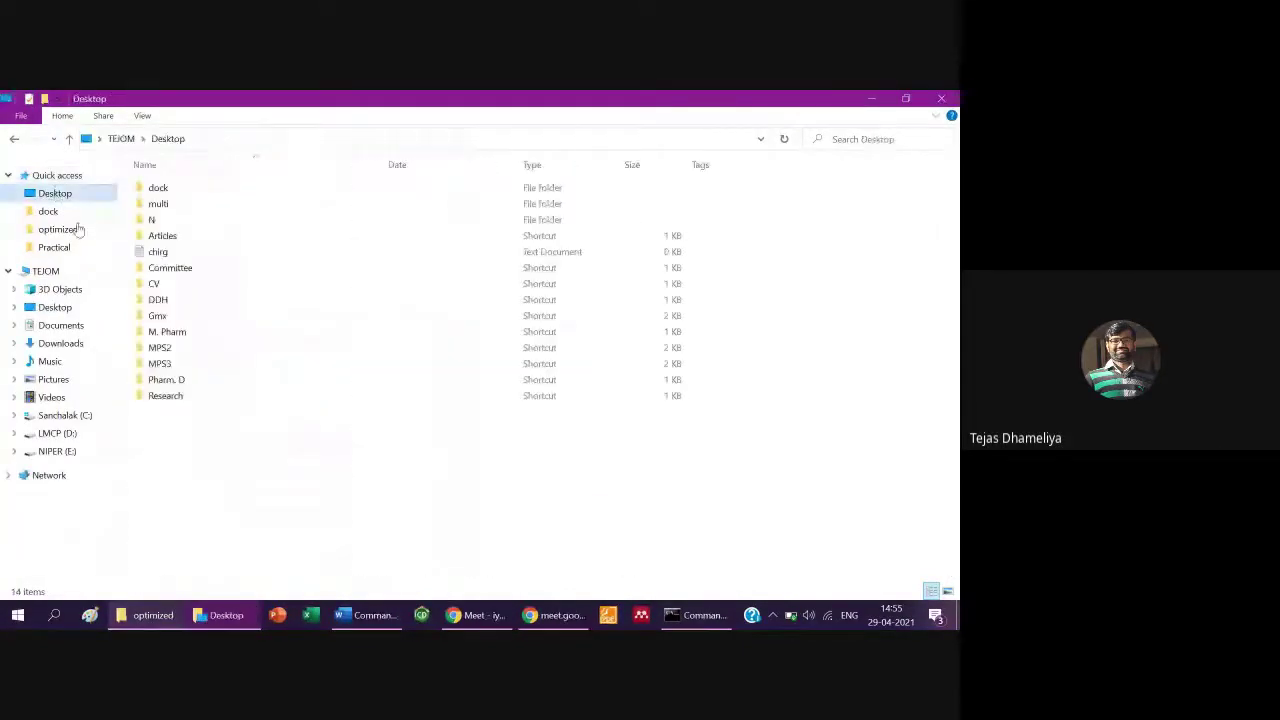
click(158, 347)
double_click(155, 335)
key(Down)
key(Down)
key(Down)
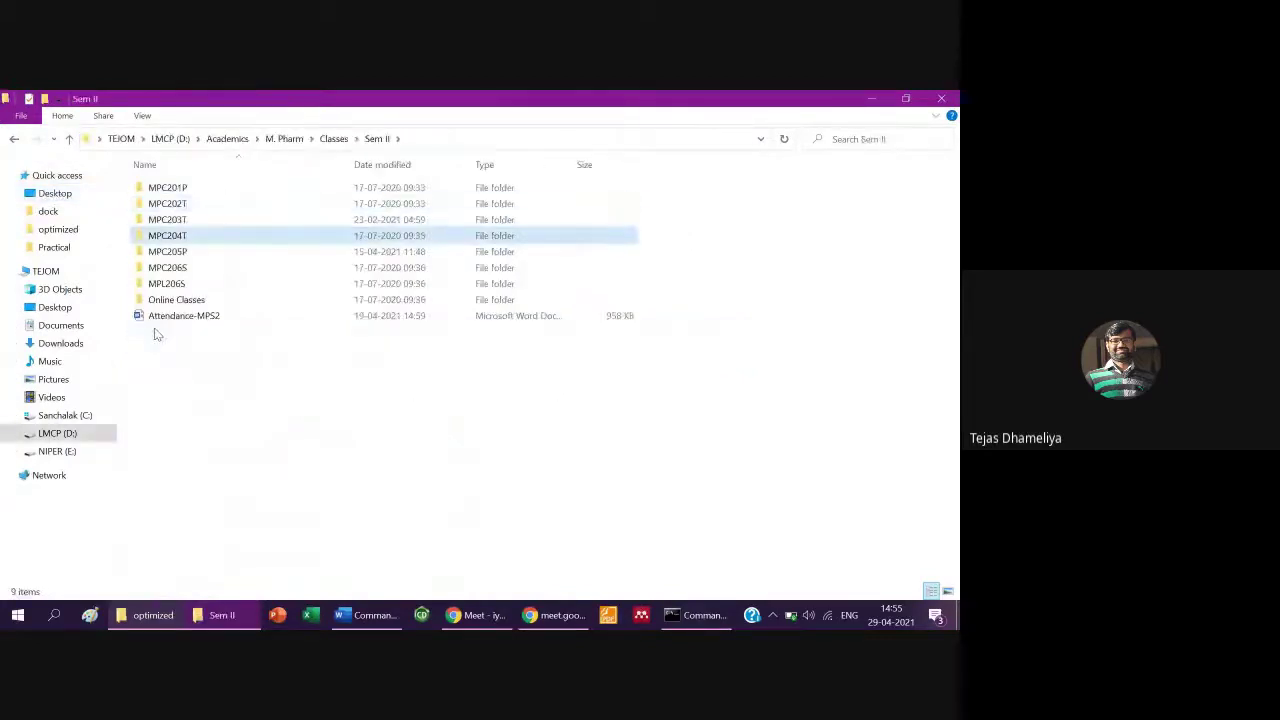
key(Up)
key(Return)
key(Down)
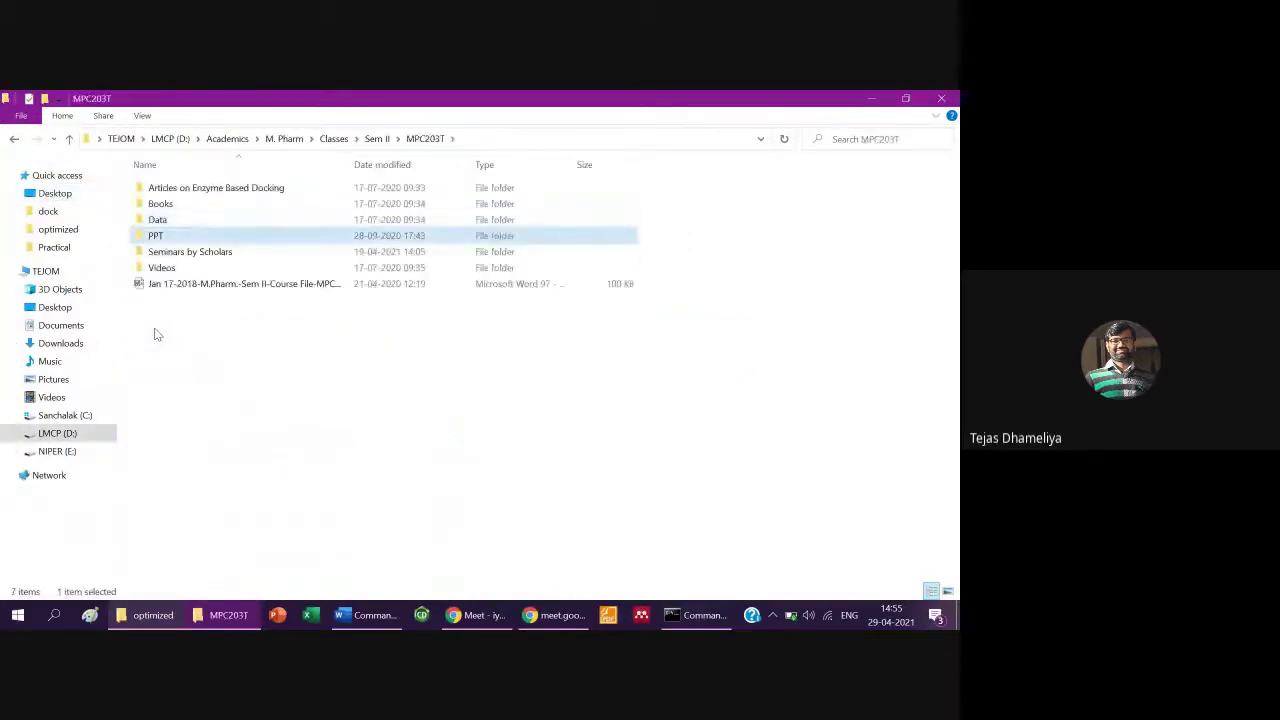
key(Up)
key(Up)
key(BackSpace)
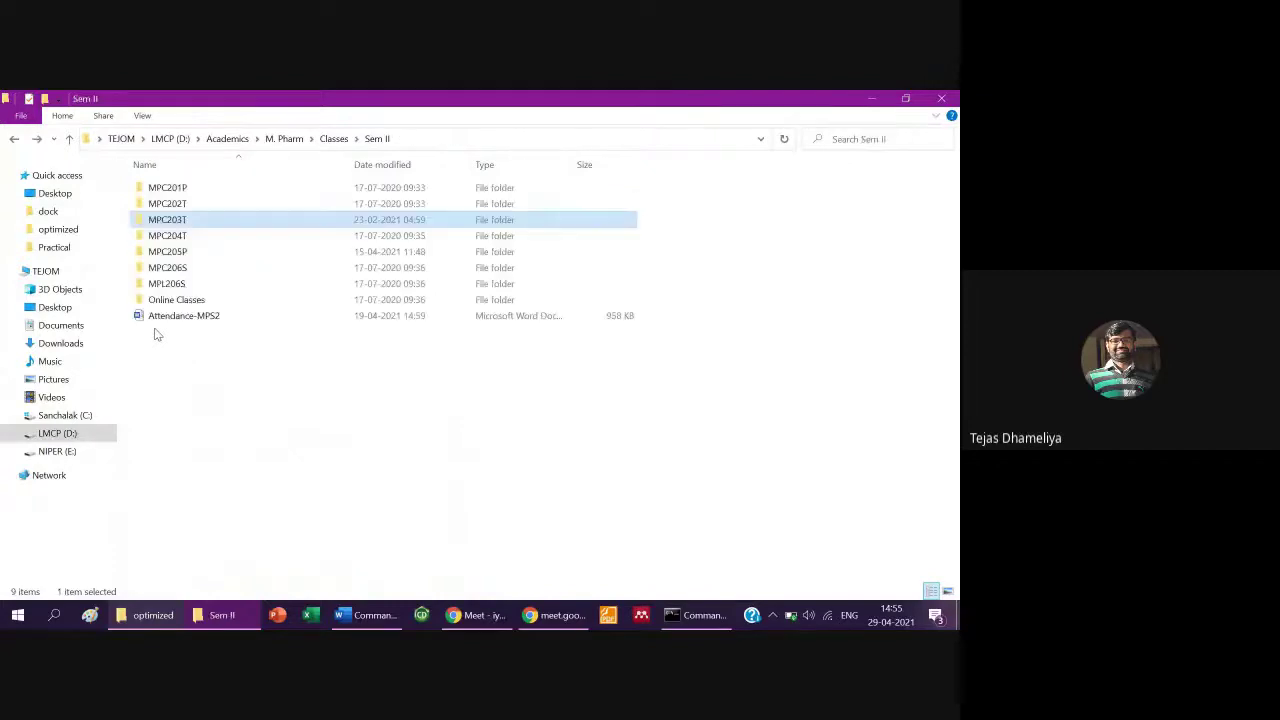
- Open the MPC205P folder and go into its Docking subfolder
key(Down)
key(Down)
key(Return)
key(Down)
key(Down)
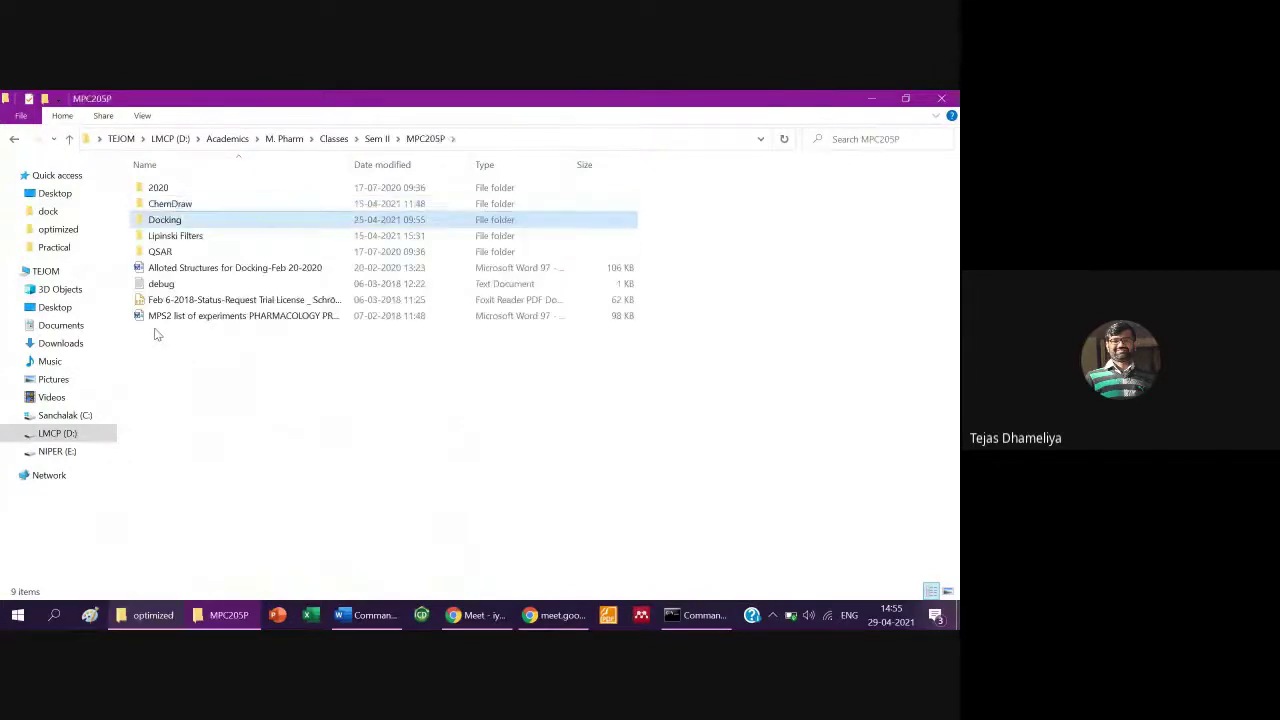
key(Down)
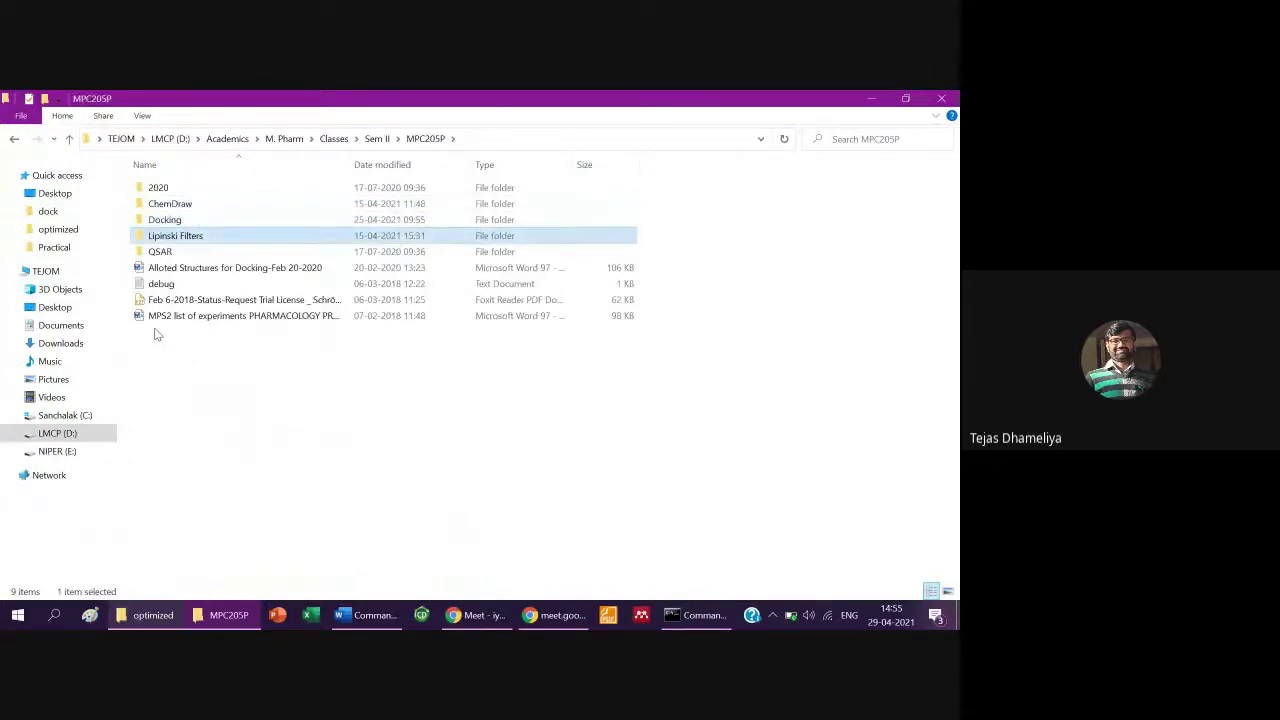
key(Down)
key(Up)
key(Up)
key(Return)
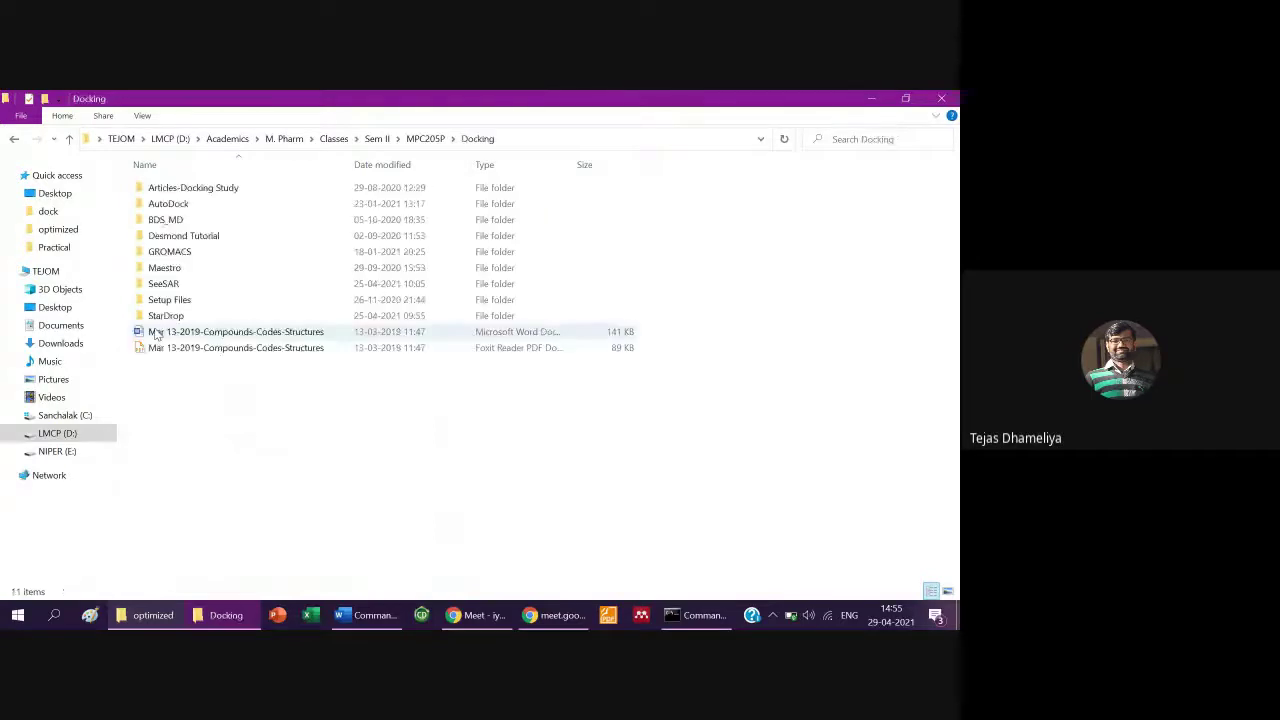
- Browse the Docking folder's subfolders, checking the contents of BDS_MD and AutoDock for the needed program
key(Down)
key(Down)
key(Down)
key(Down)
key(Down)
key(Down)
key(Down)
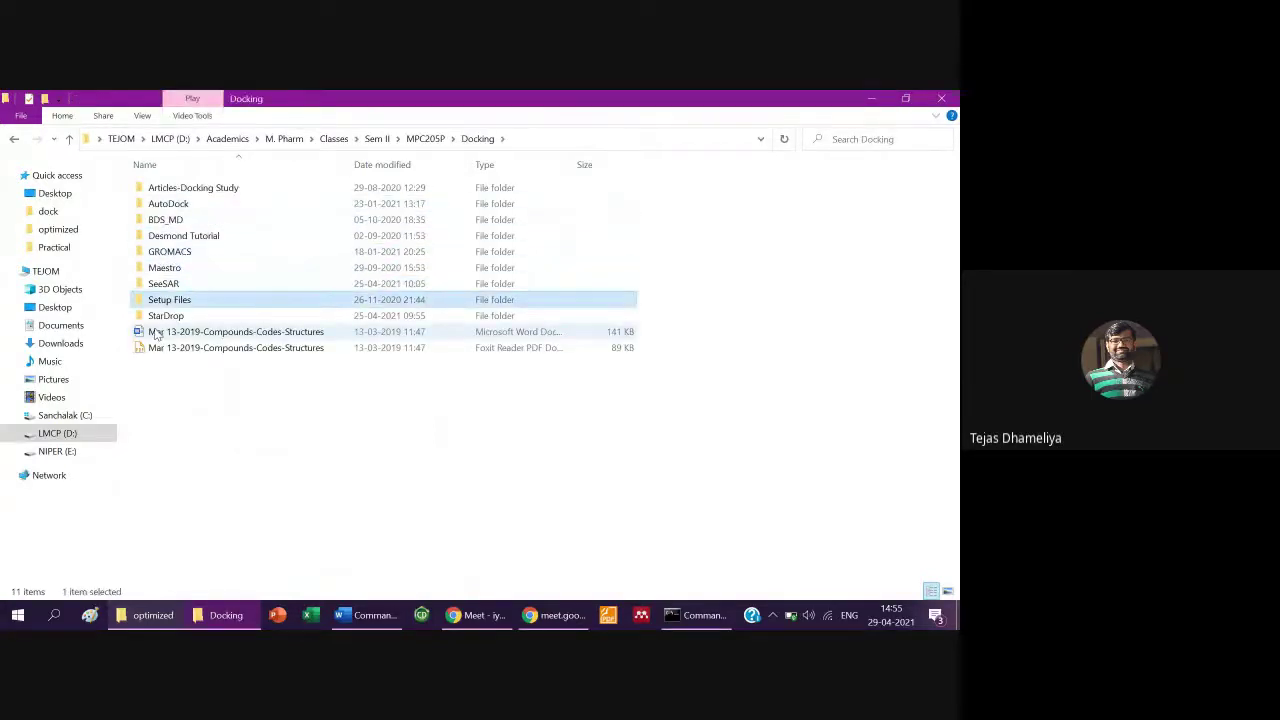
key(Home)
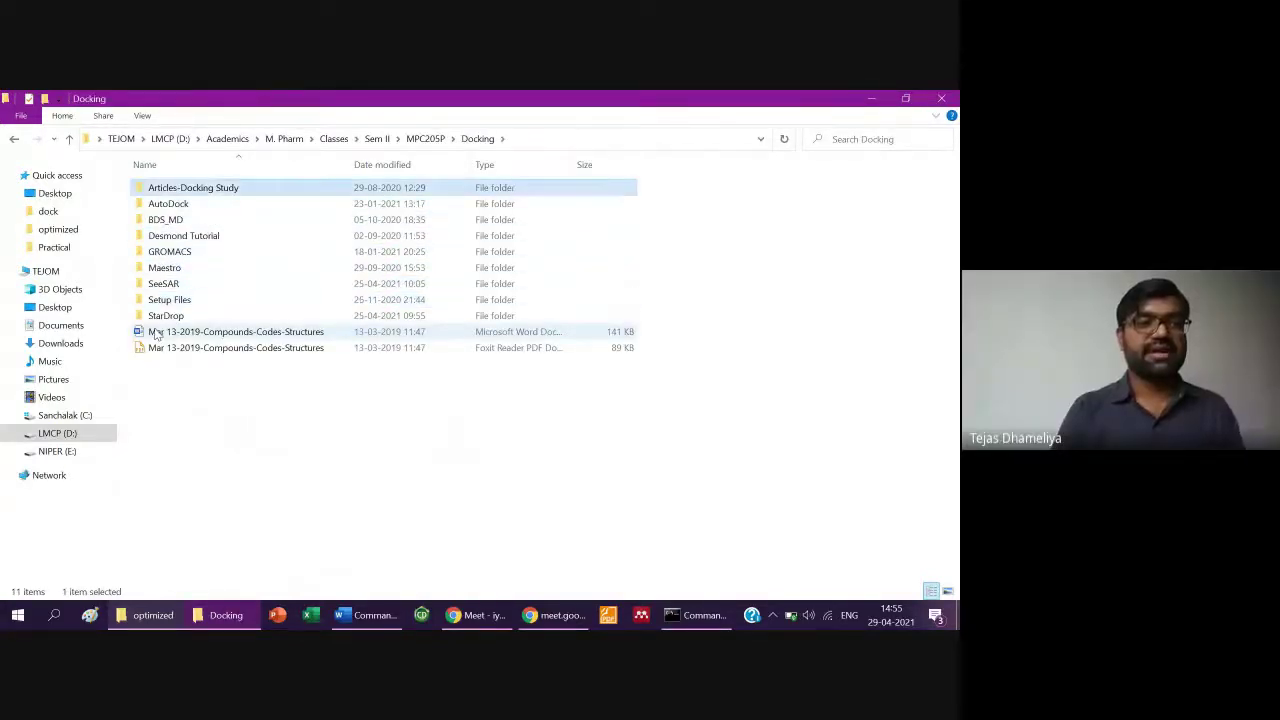
key(Down)
key(Down)
key(Return)
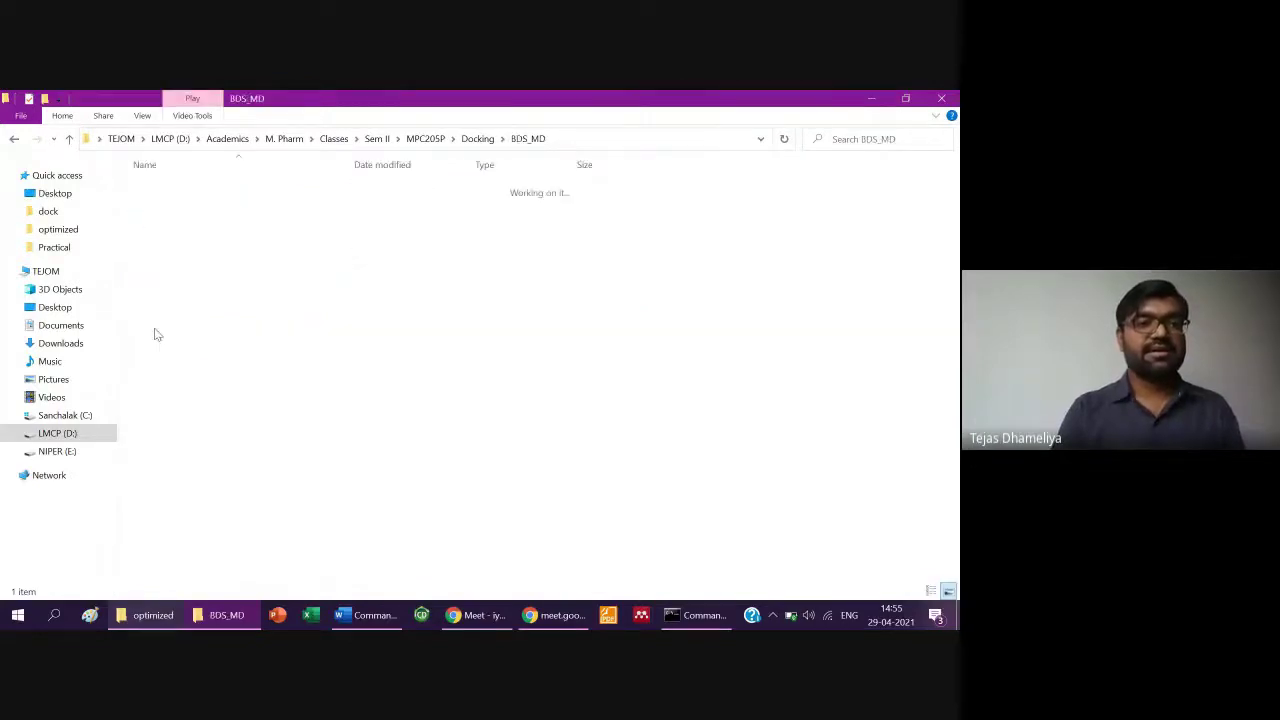
key(BackSpace)
key(Up)
key(Return)
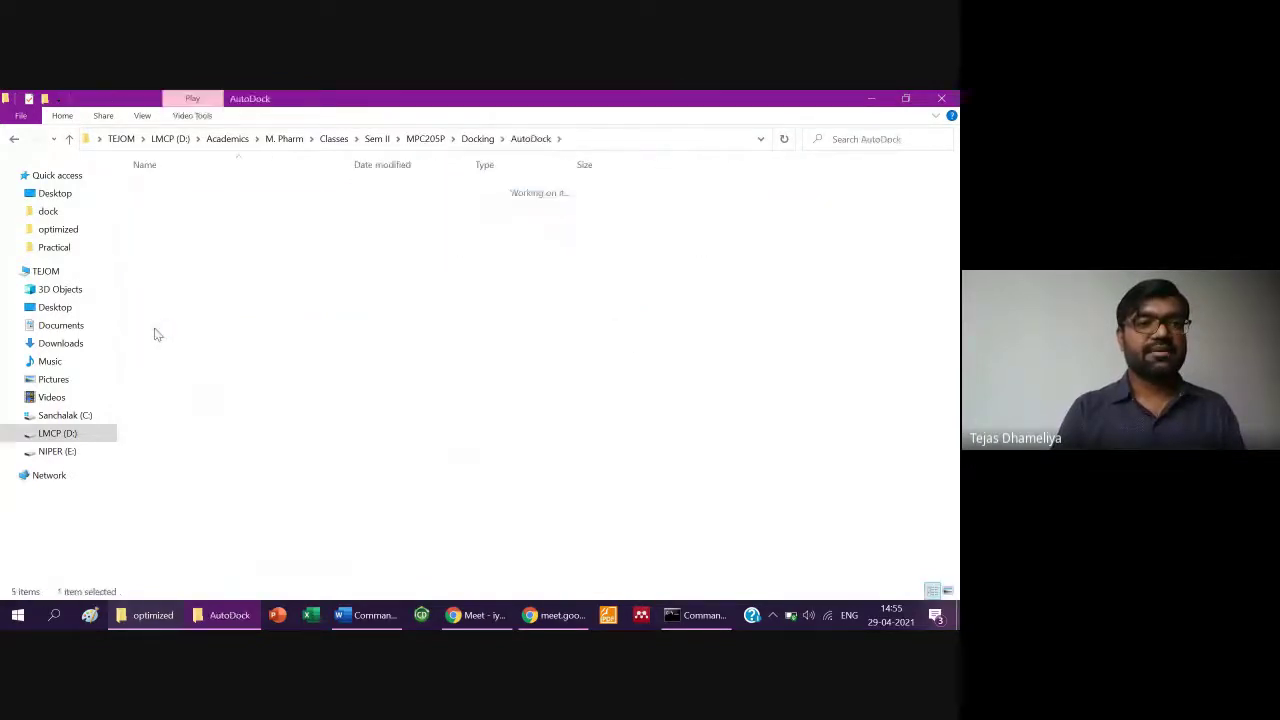
key(BackSpace)
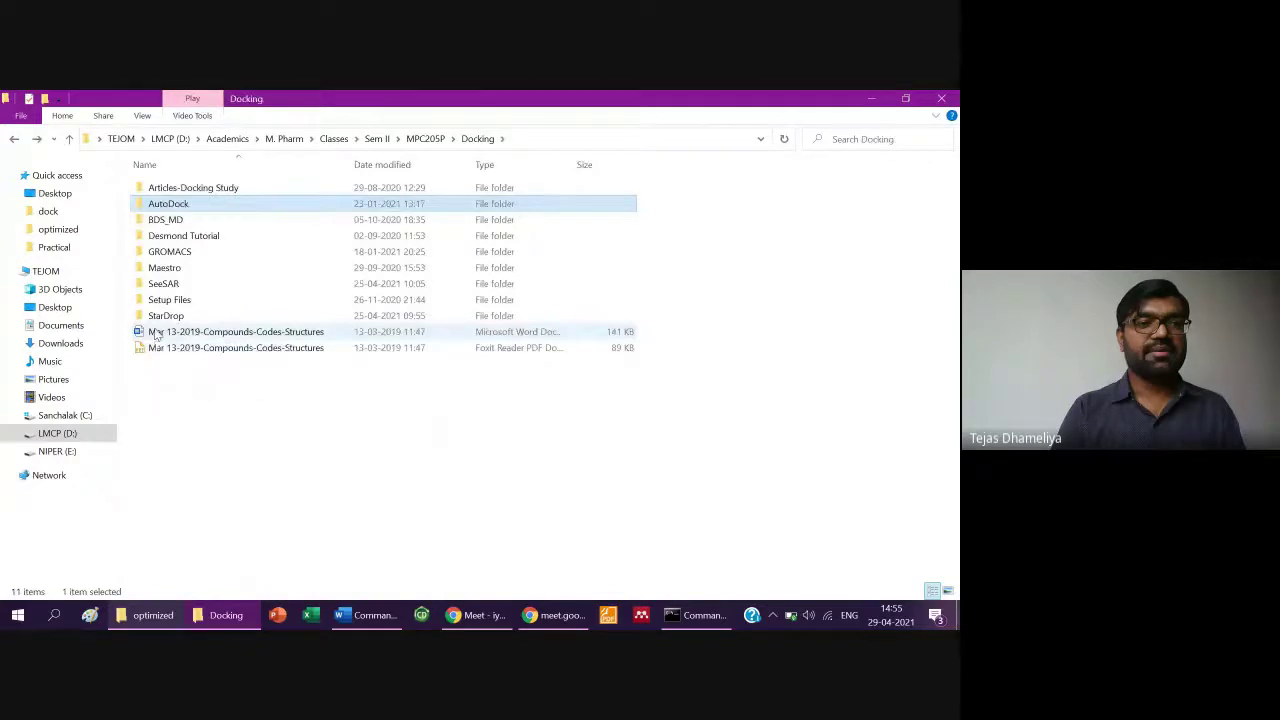
key(Return)
key(Return)
key(Down)
key(BackSpace)
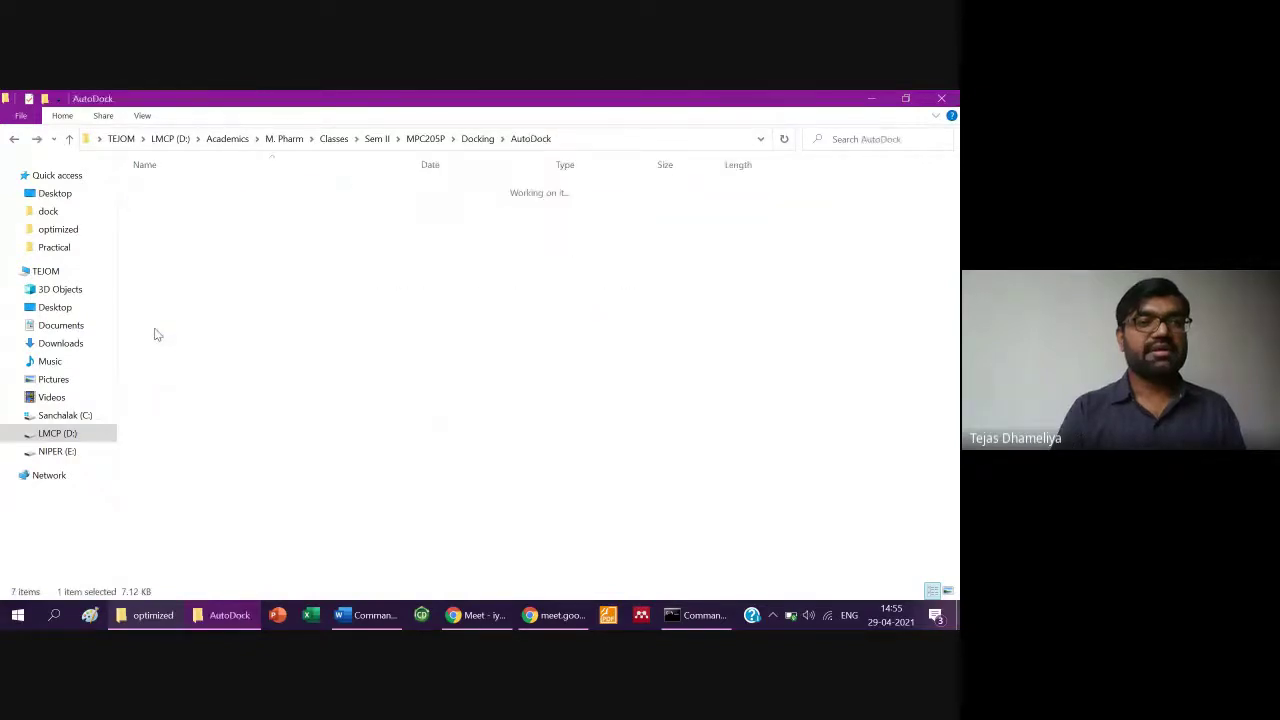
key(BackSpace)
key(Down)
key(Down)
key(Down)
key(Down)
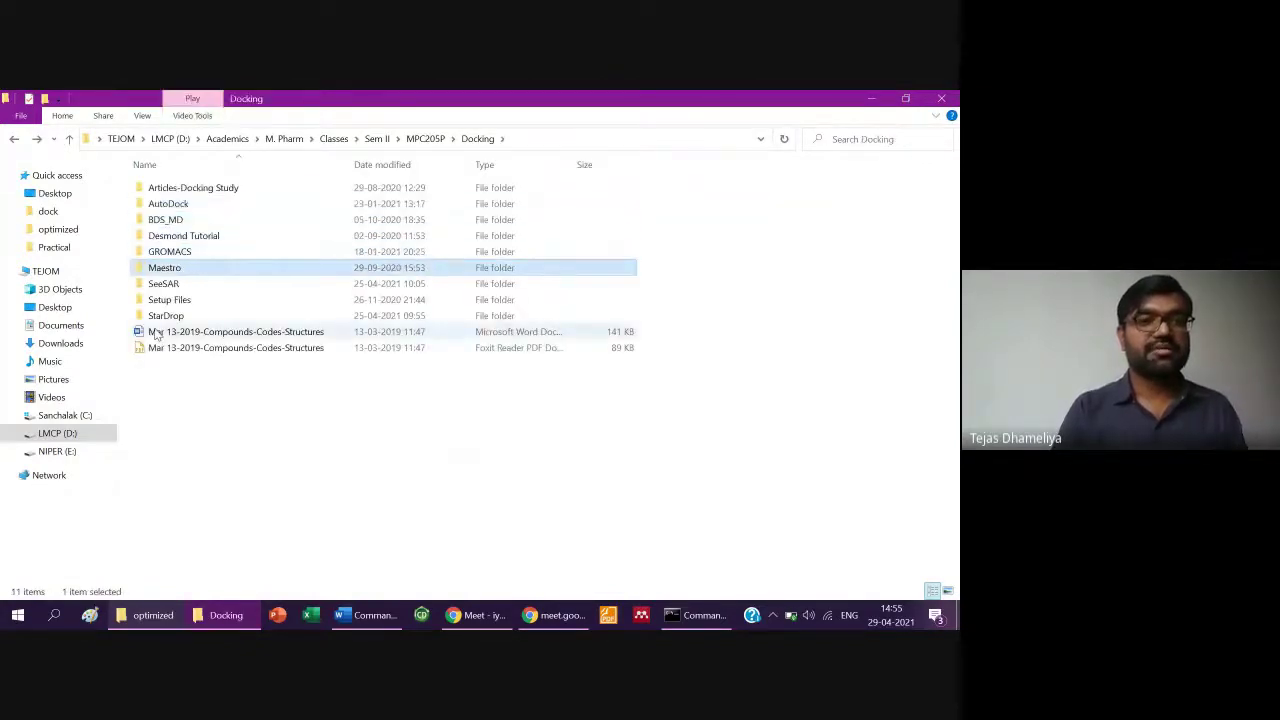
- Look through the MPC205P folder, including its ChemDraw subfolder, and return to the Docking folder
key(BackSpace)
key(Down)
key(Down)
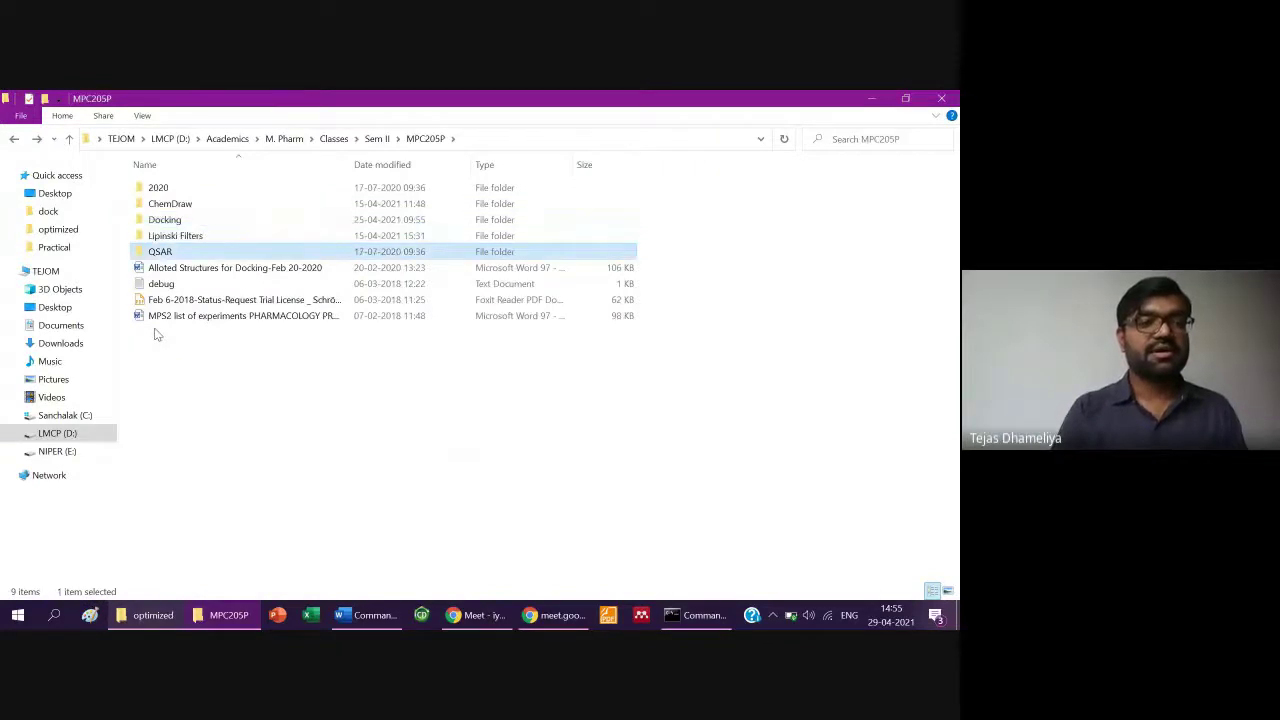
key(BackSpace)
key(Return)
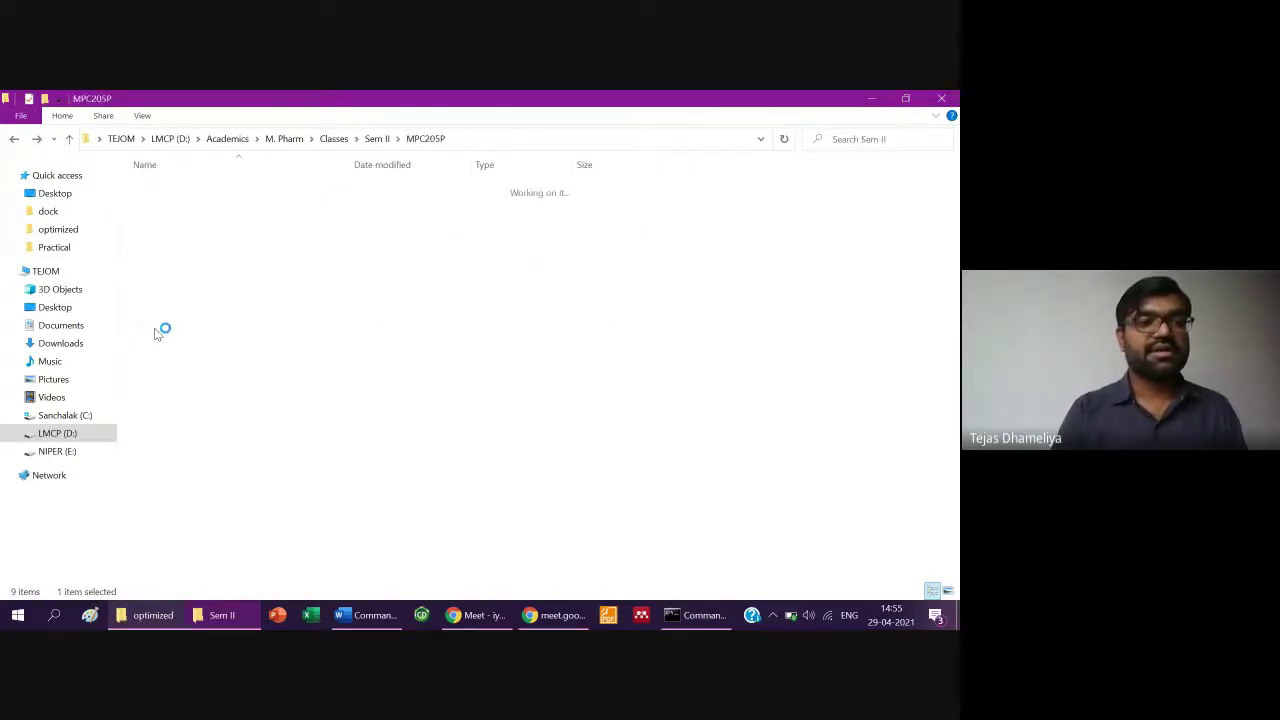
key(Down)
key(Down)
key(Down)
key(Down)
key(Up)
key(Up)
key(Up)
key(Up)
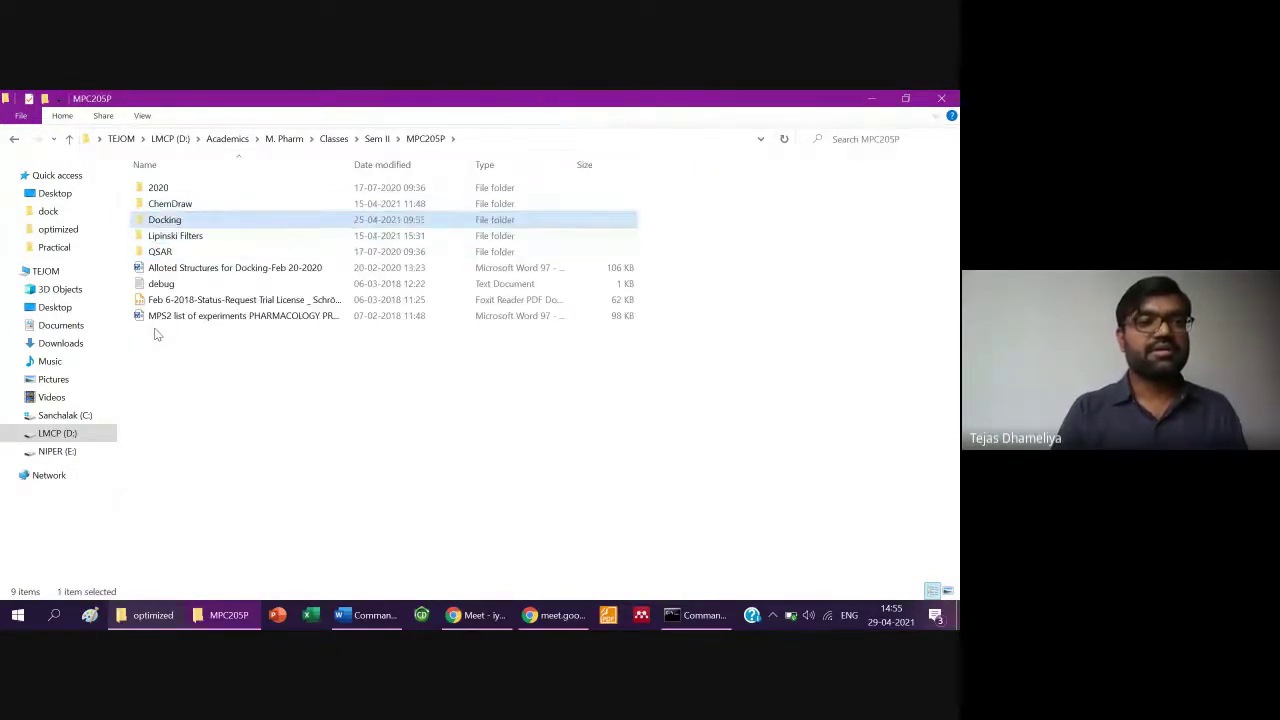
key(Return)
key(BackSpace)
key(Down)
key(Return)
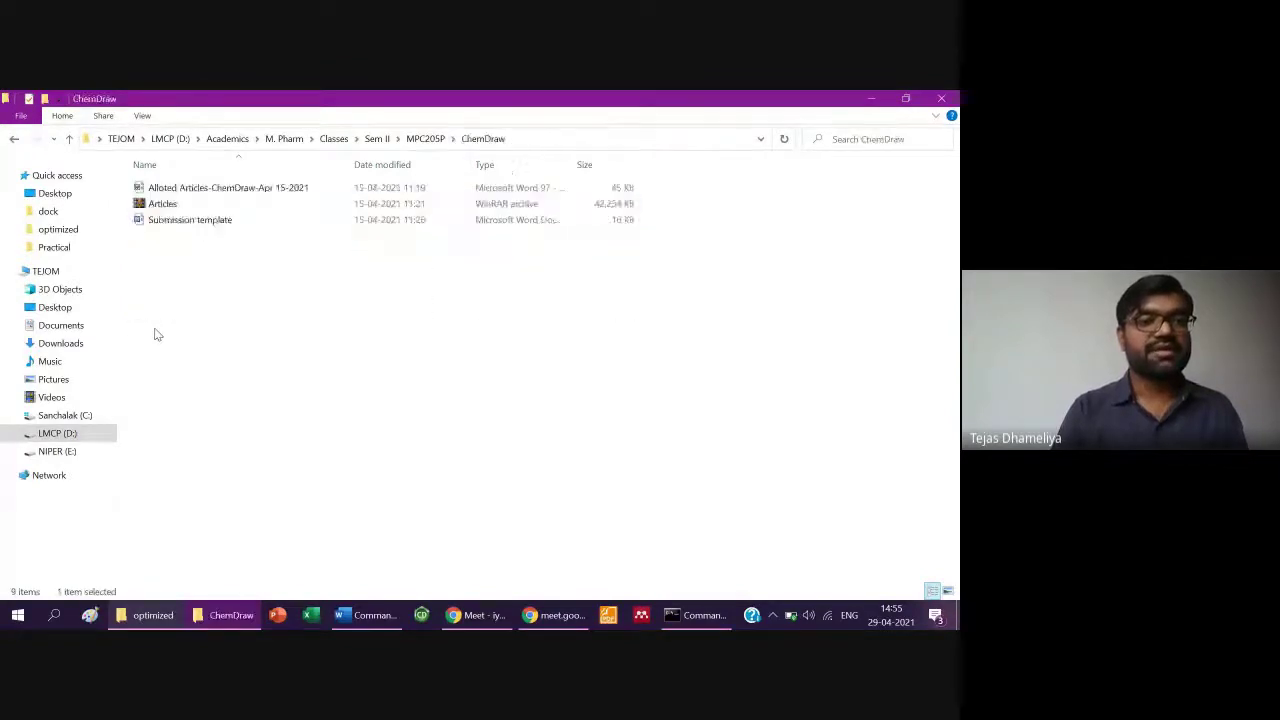
key(BackSpace)
key(Down)
key(Return)
key(BackSpace)
key(Return)
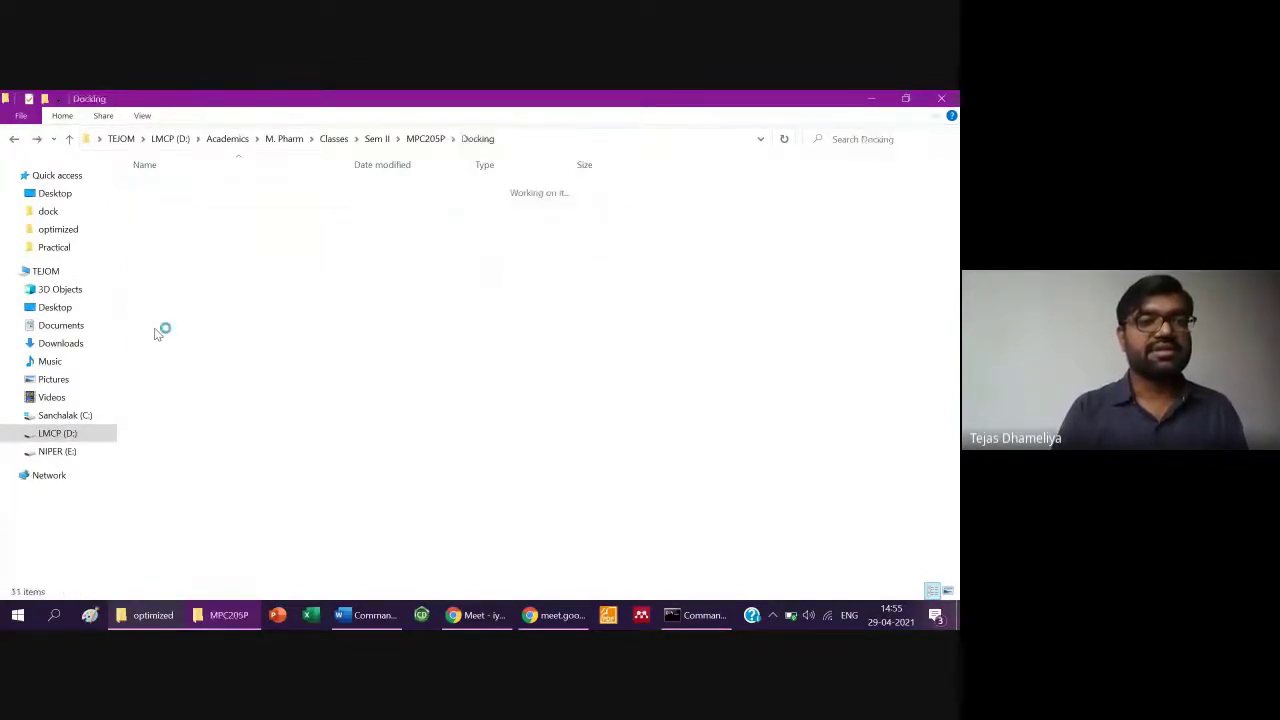
- Examine the Exe Files folder inside AutoDock and return to the Docking folder
key(Down)
key(Down)
key(Down)
key(Down)
key(Up)
key(Up)
key(Up)
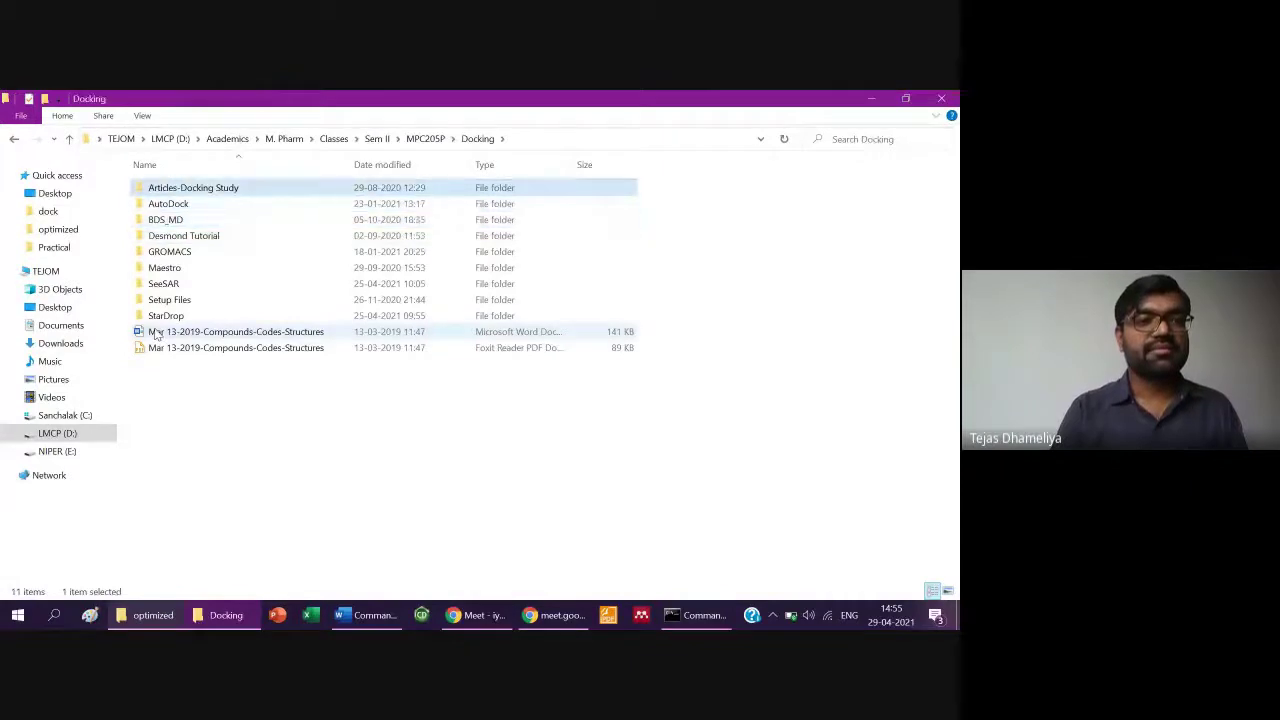
key(Down)
key(Return)
key(BackSpace)
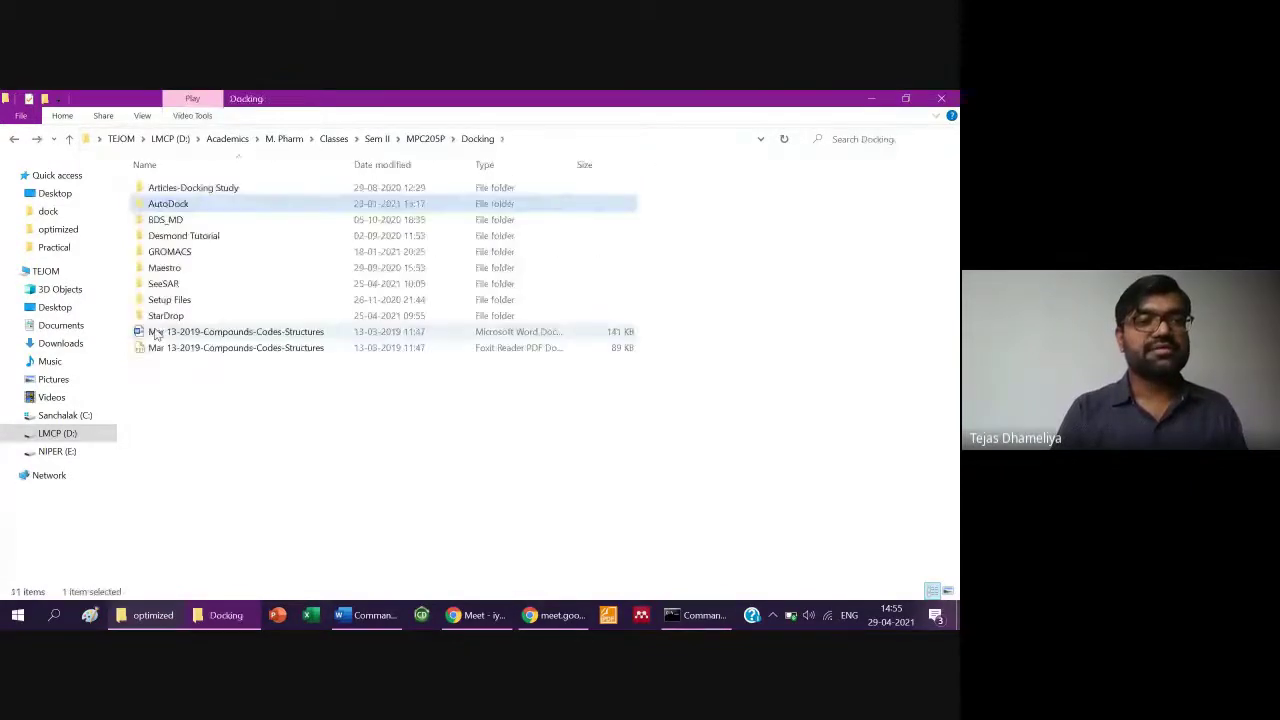
key(Return)
key(Down)
key(Return)
key(Down)
key(Down)
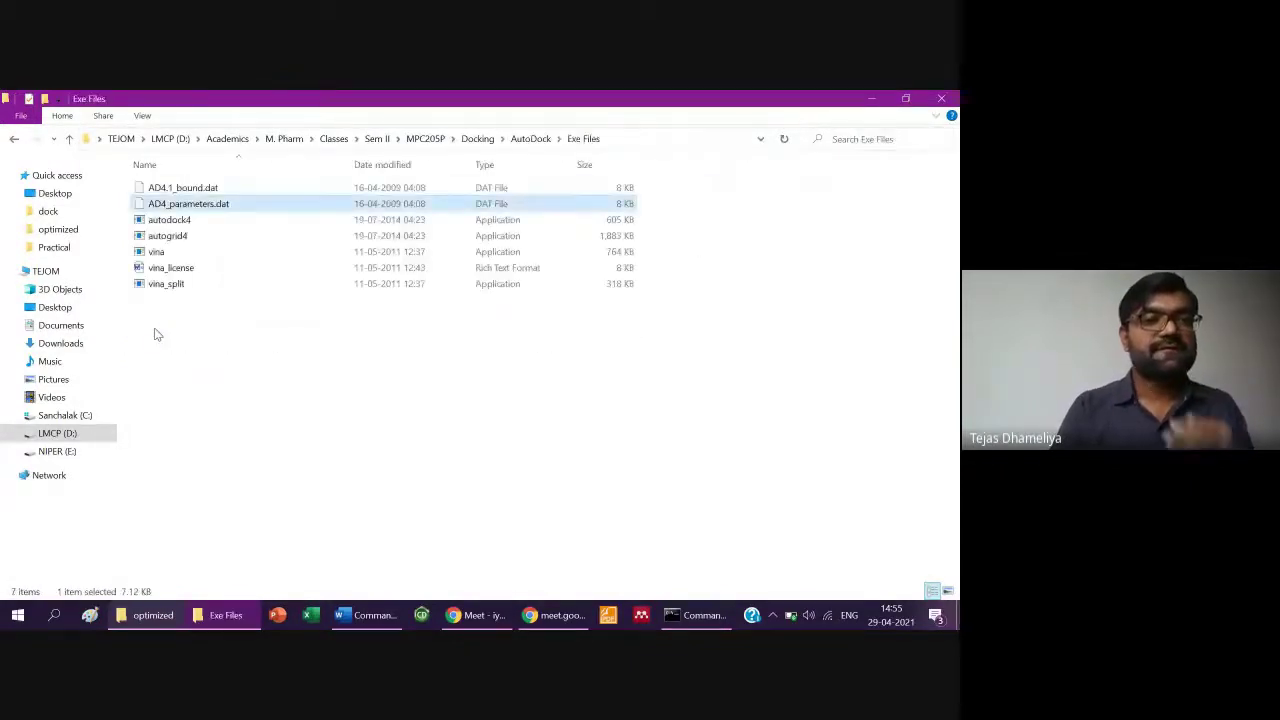
key(BackSpace)
key(BackSpace)
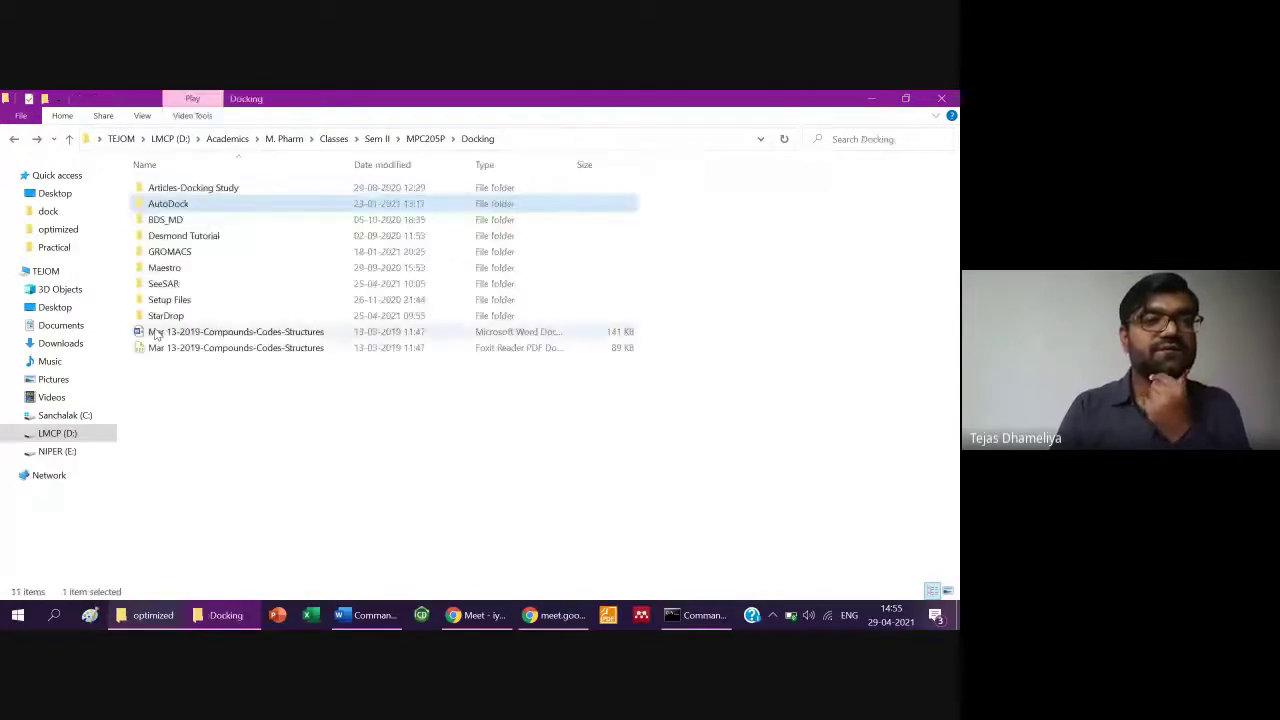
- Open the LigPlus folder inside Setup Files and select the LigPlus executable jar file
key(Down)
key(Down)
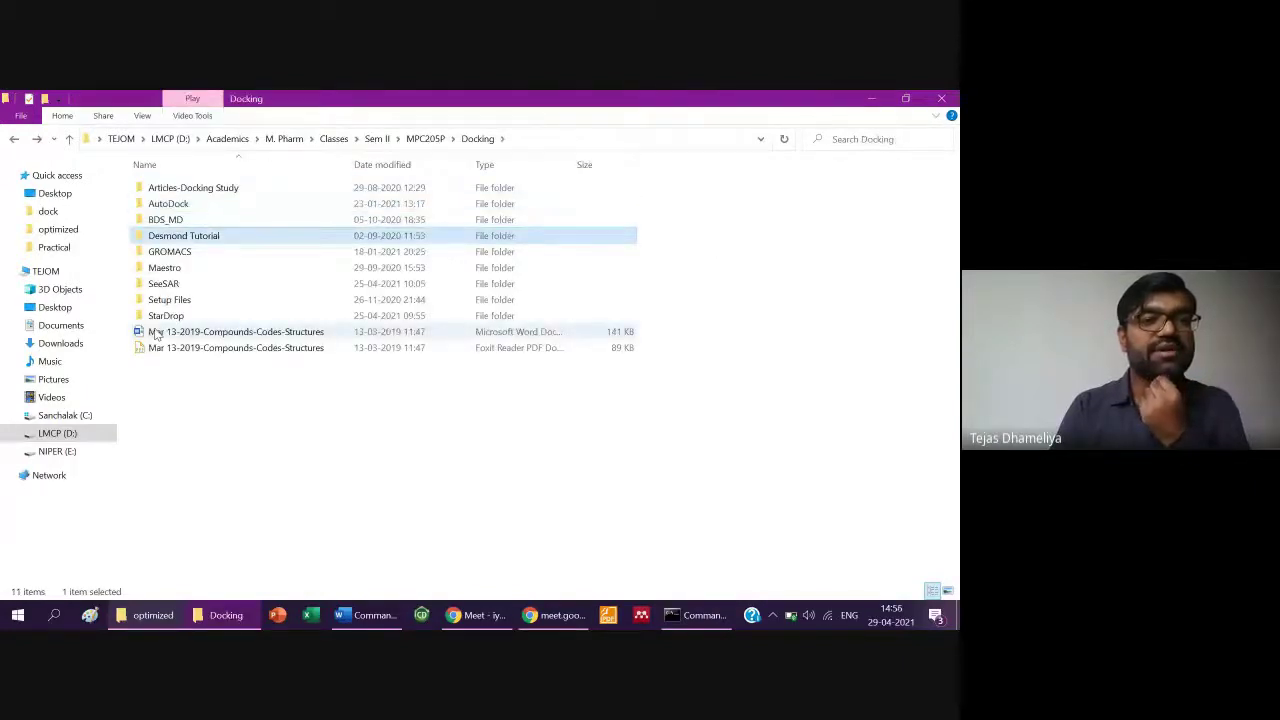
key(Down)
key(Down)
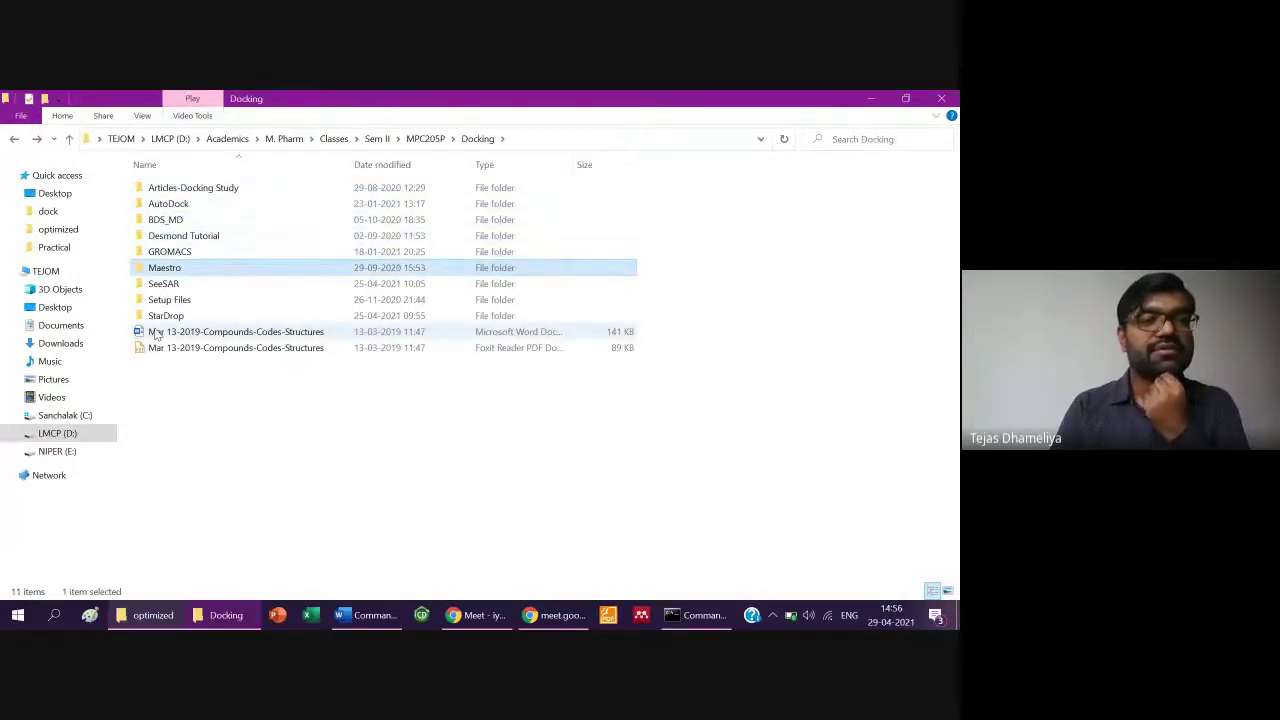
key(Down)
key(Down)
key(Return)
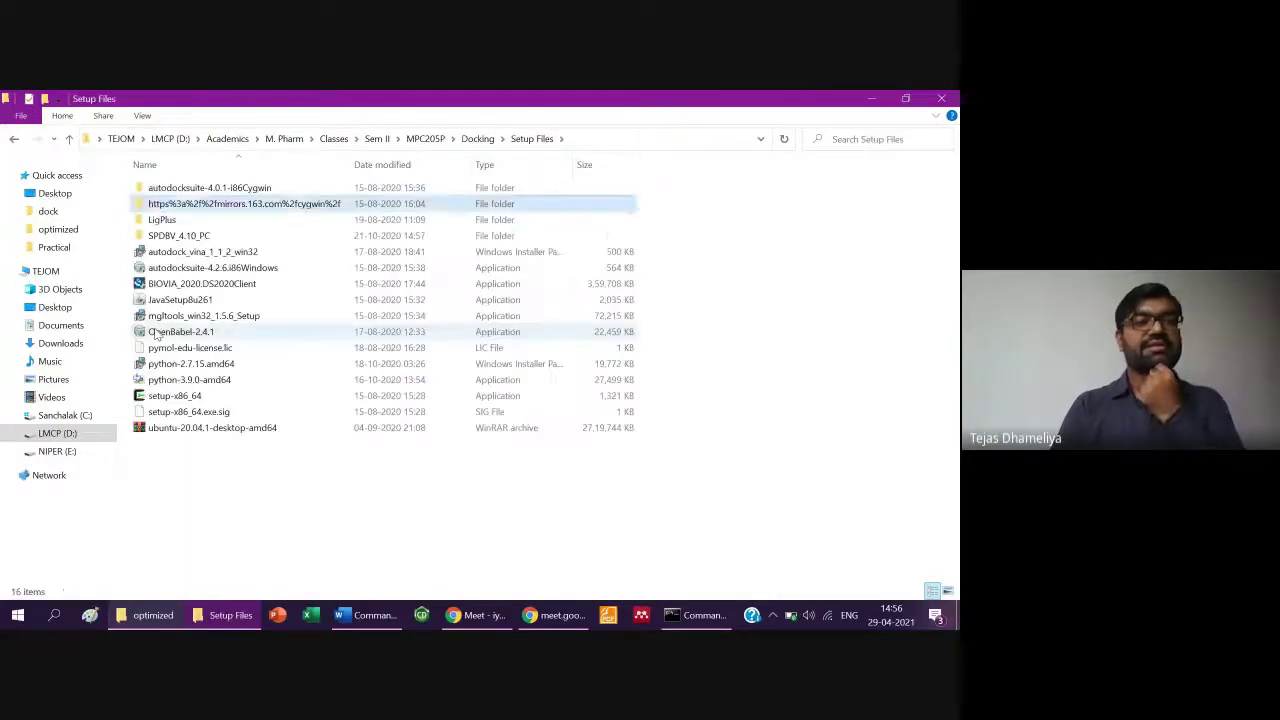
key(Down)
key(Return)
key(Down)
key(Down)
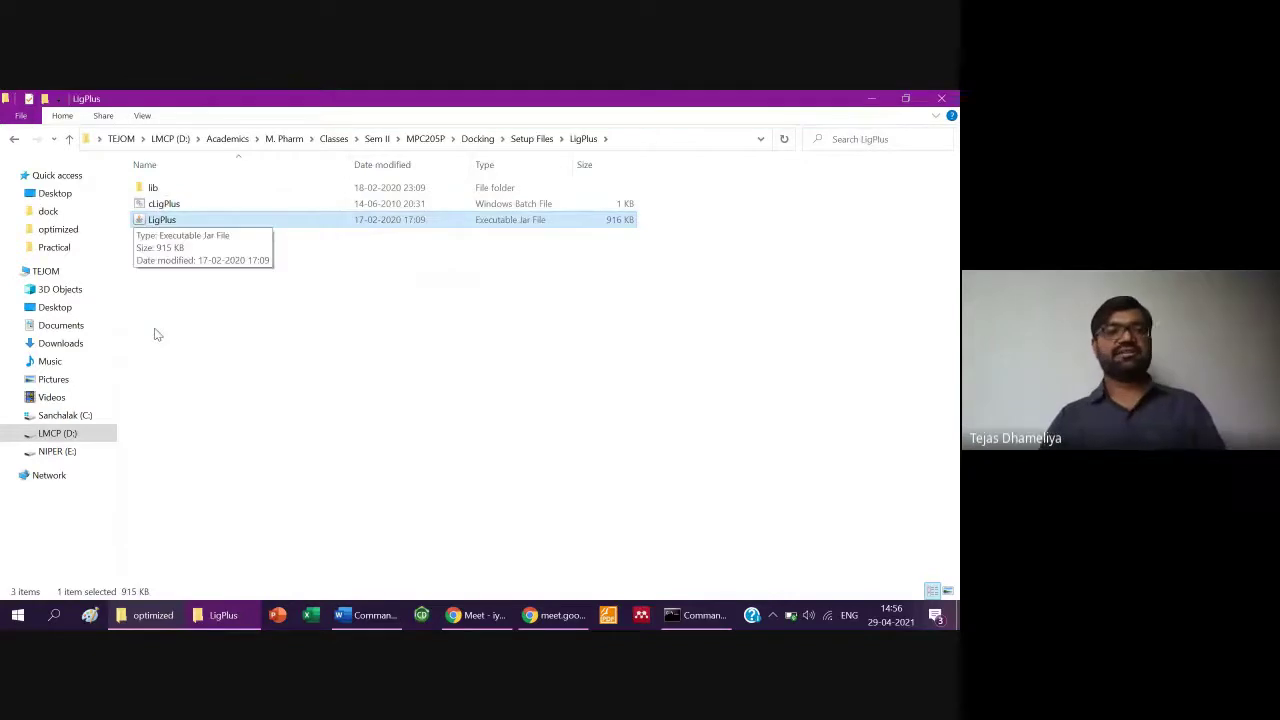
- Launch LigPlot+ from the LigPlus jar file and start browsing for a PDB file to open
key(Return)
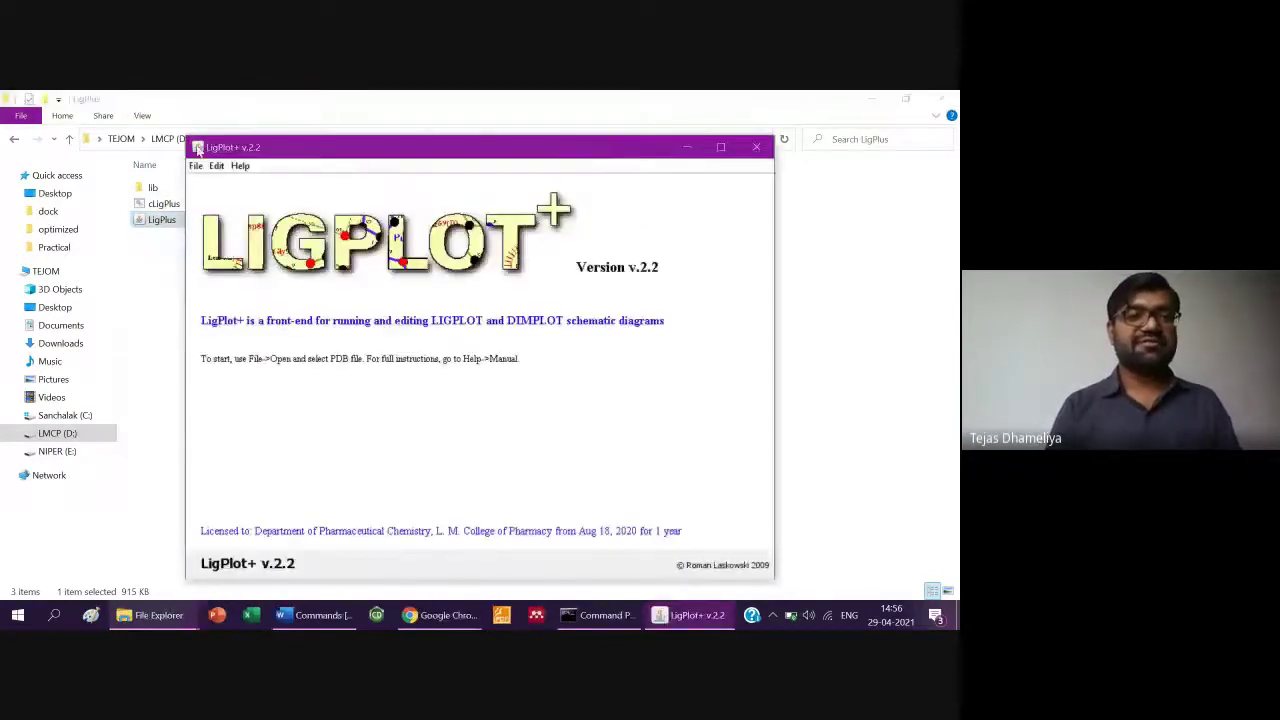
click(196, 166)
mouse_move(222, 185)
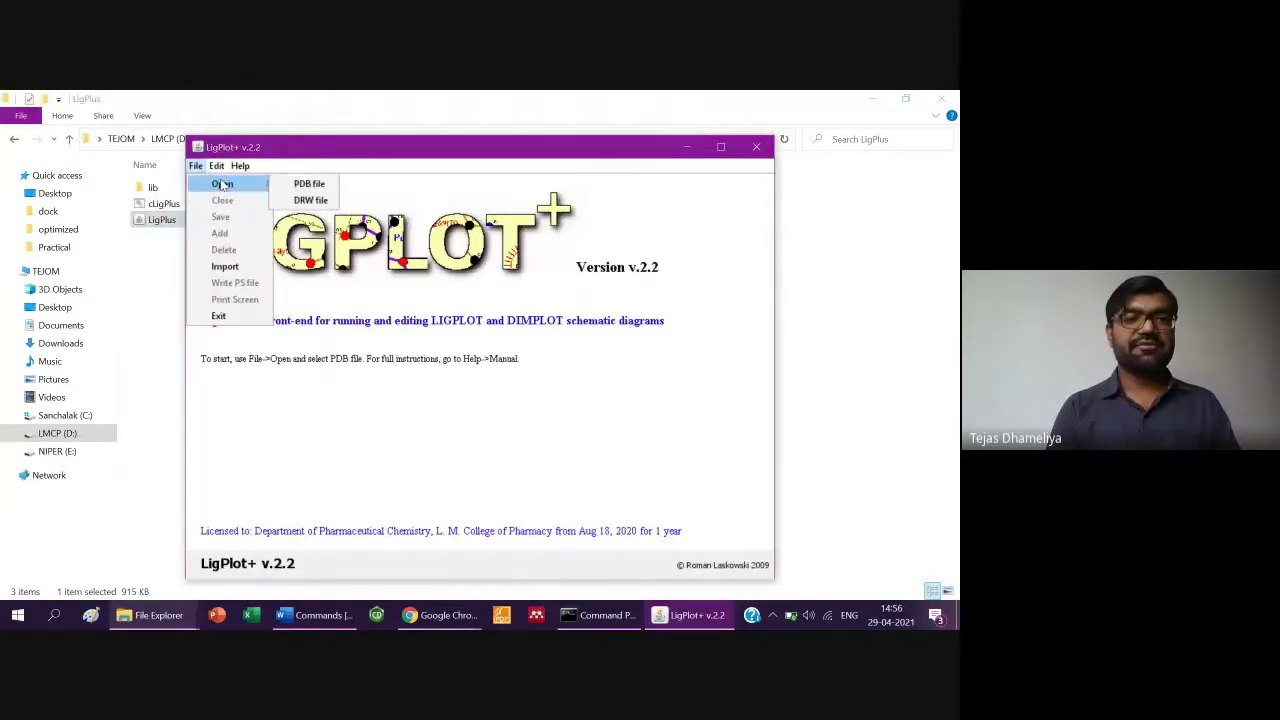
click(301, 183)
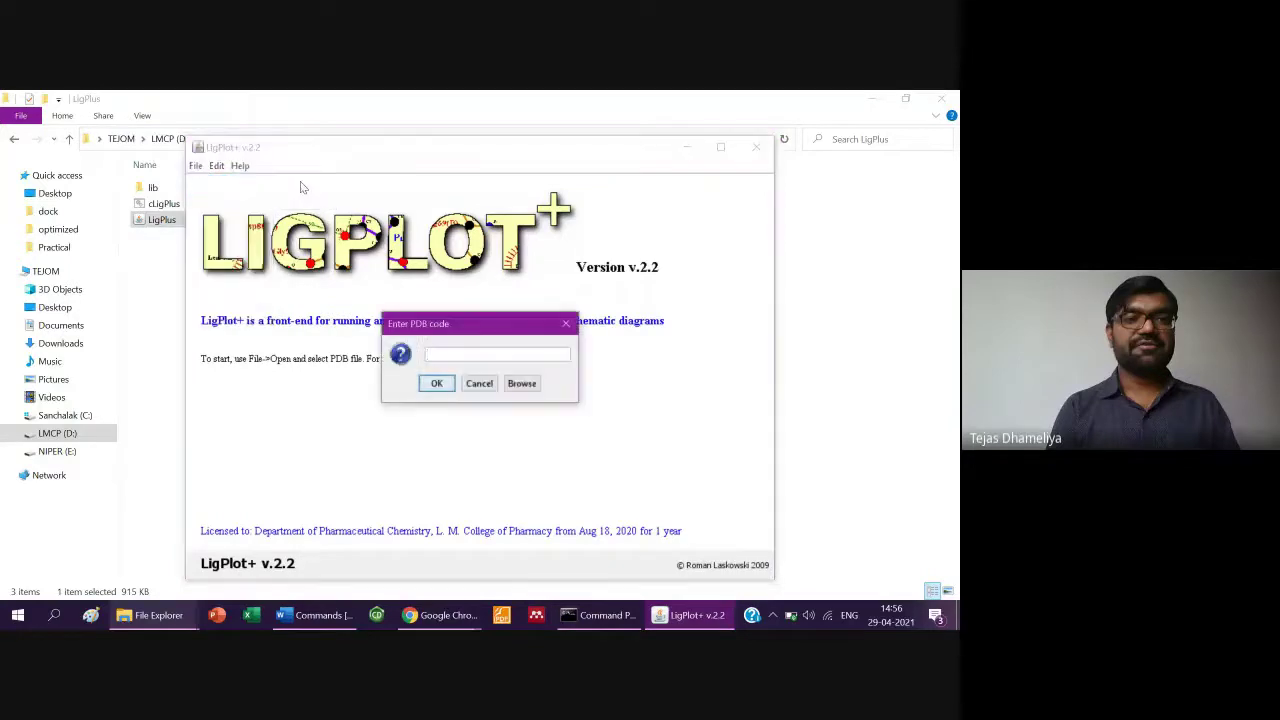
click(522, 383)
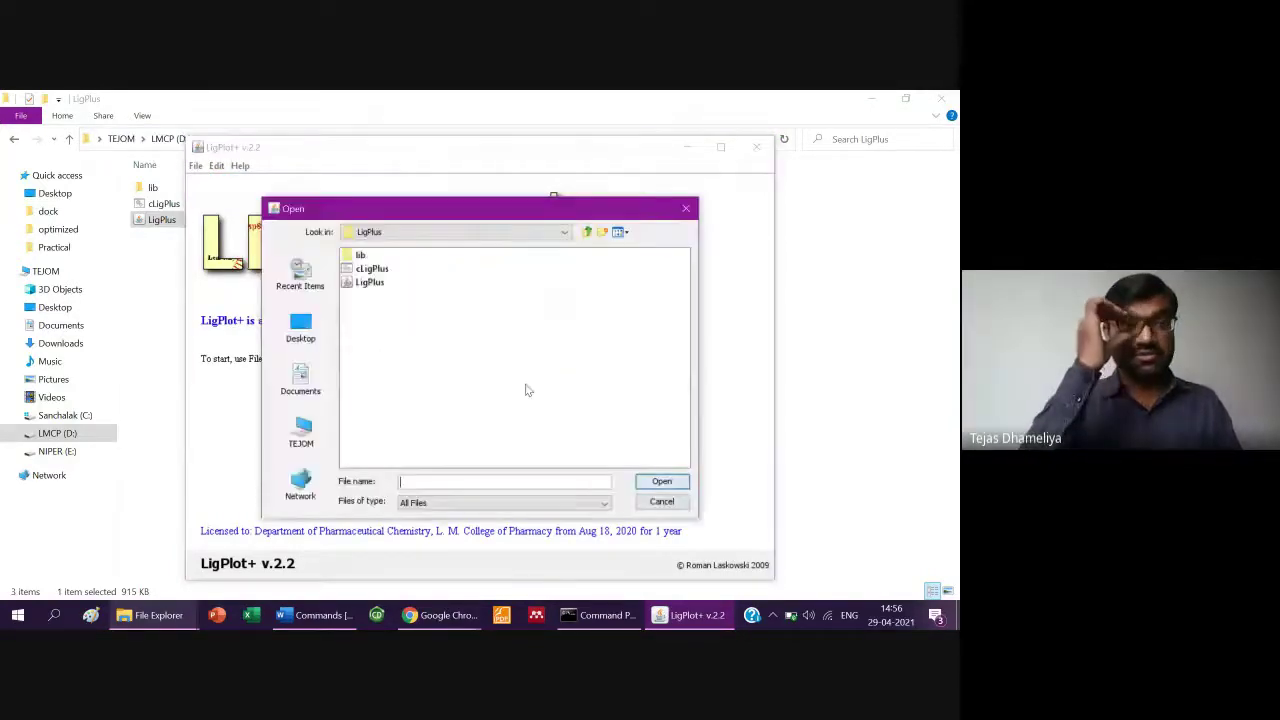
- Browse from the Desktop through the multi and 10 folders to the optimized folder
click(300, 325)
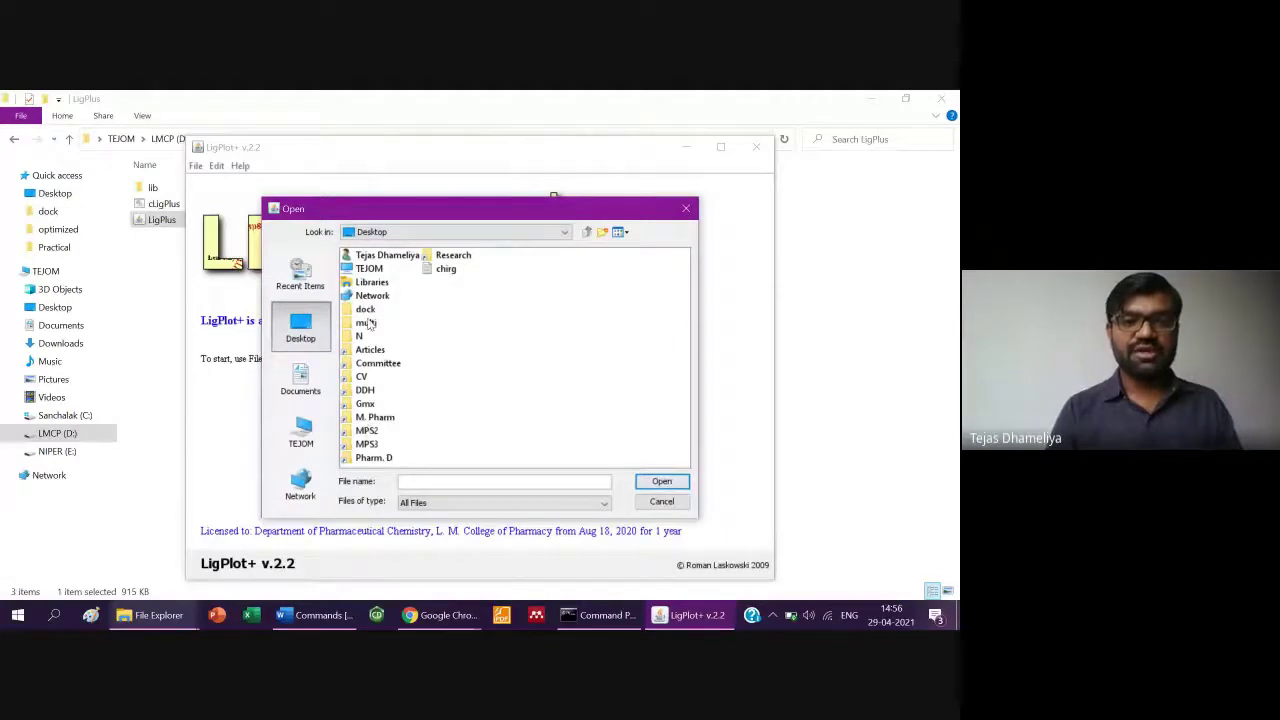
double_click(366, 310)
key(BackSpace)
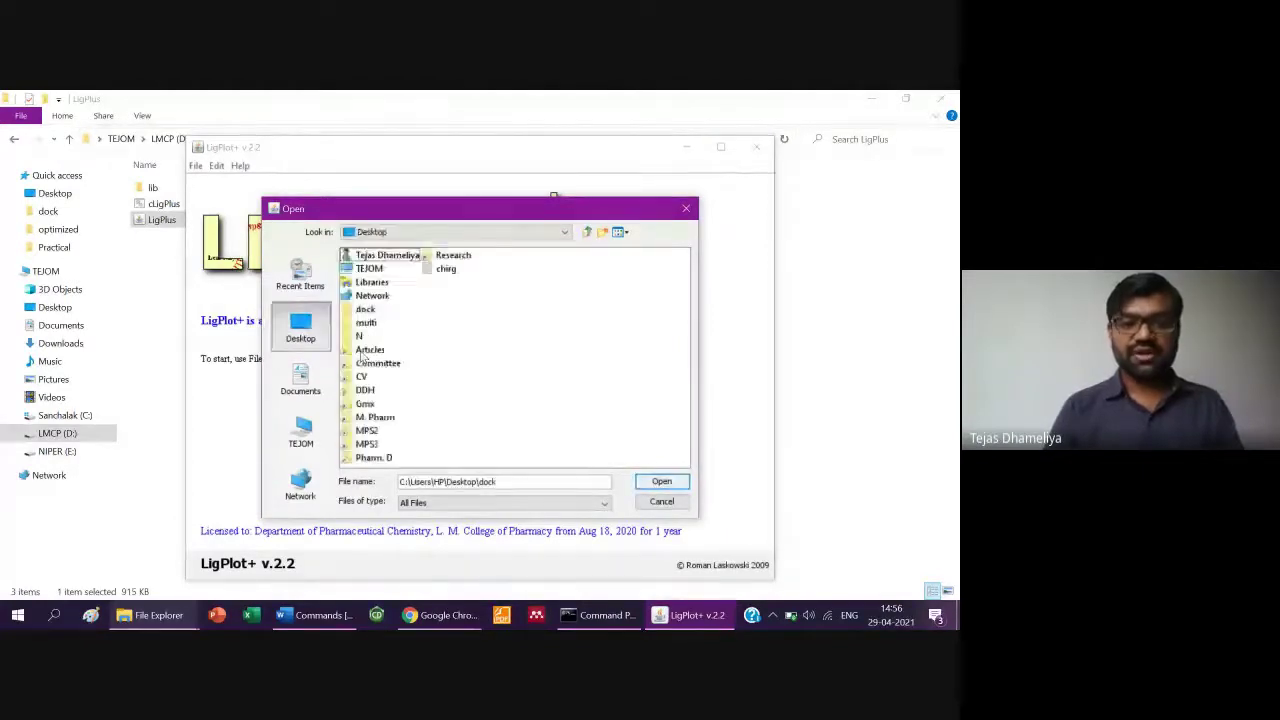
double_click(366, 323)
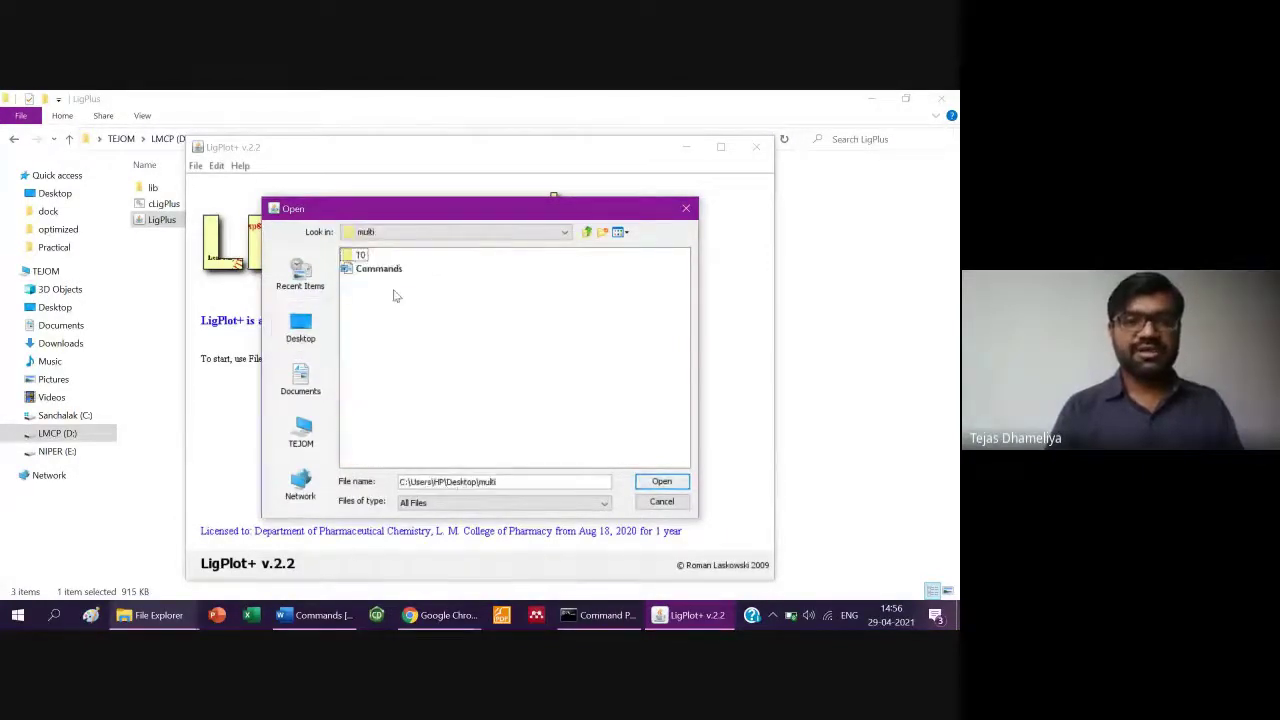
click(360, 256)
double_click(362, 256)
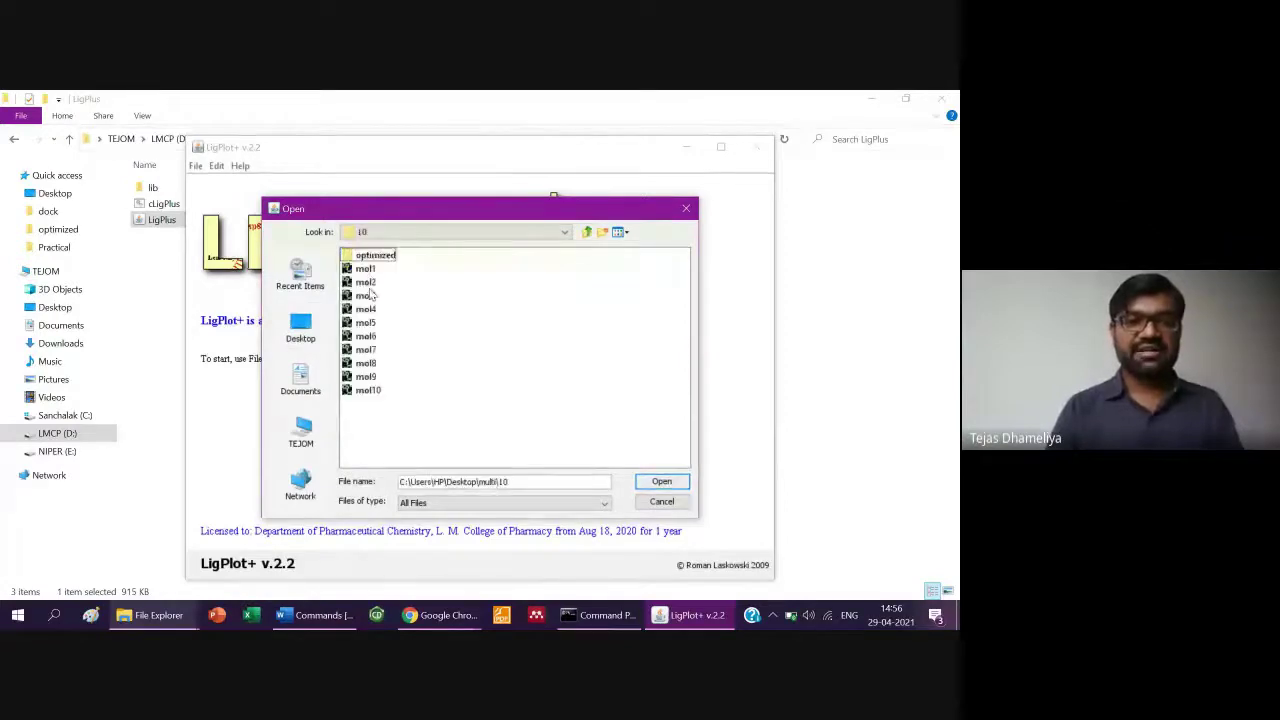
click(368, 256)
double_click(368, 256)
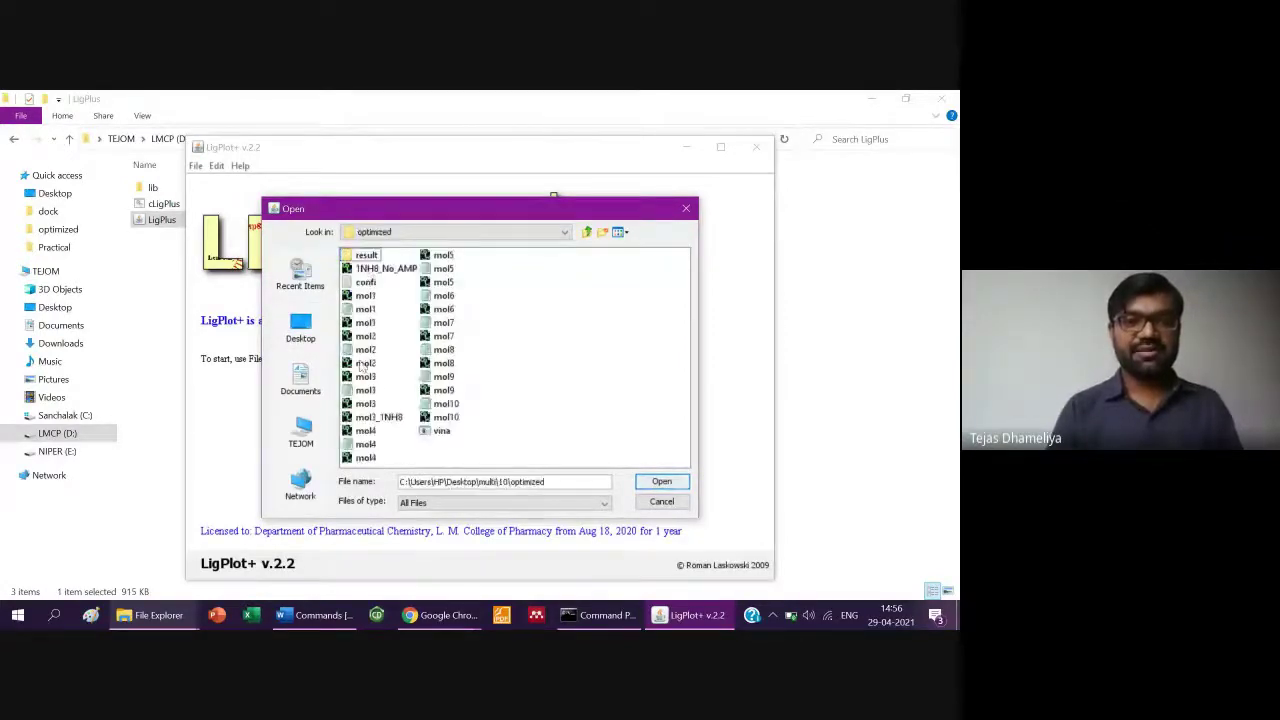
- Check the result subfolder, return to optimized, and open the mol3_1NH8 complex file
click(366, 256)
double_click(366, 256)
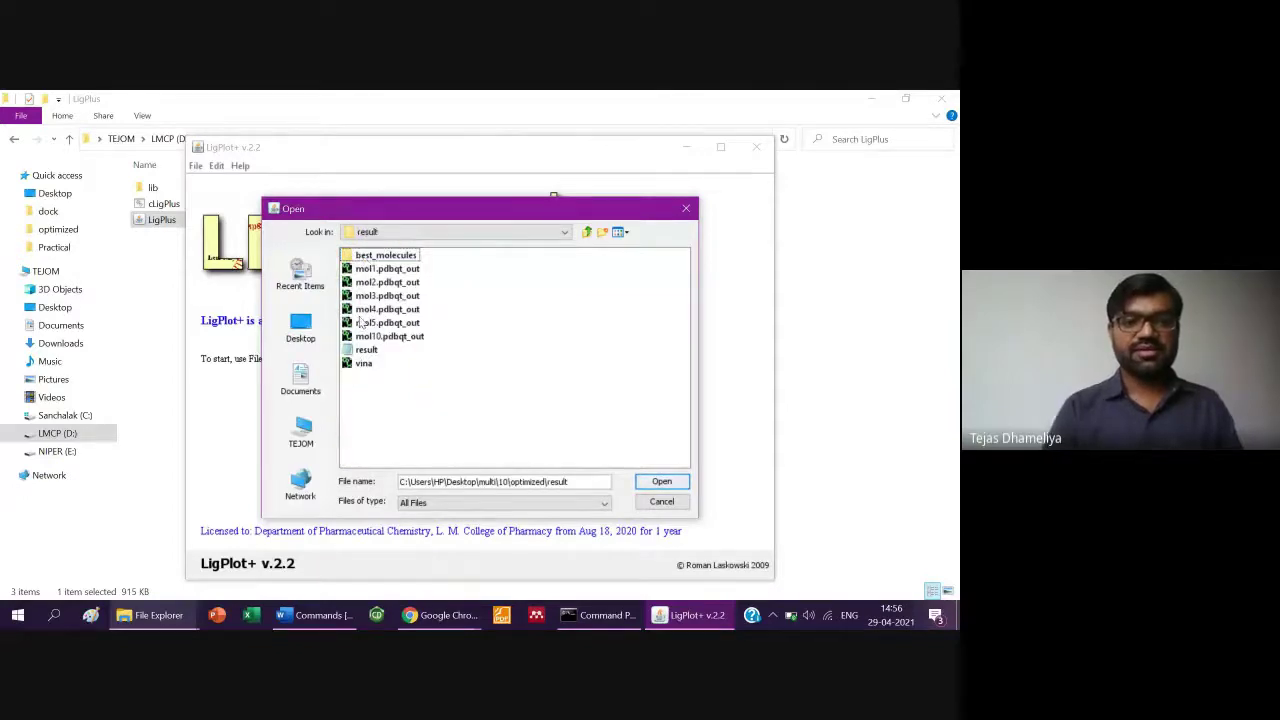
key(BackSpace)
click(364, 363)
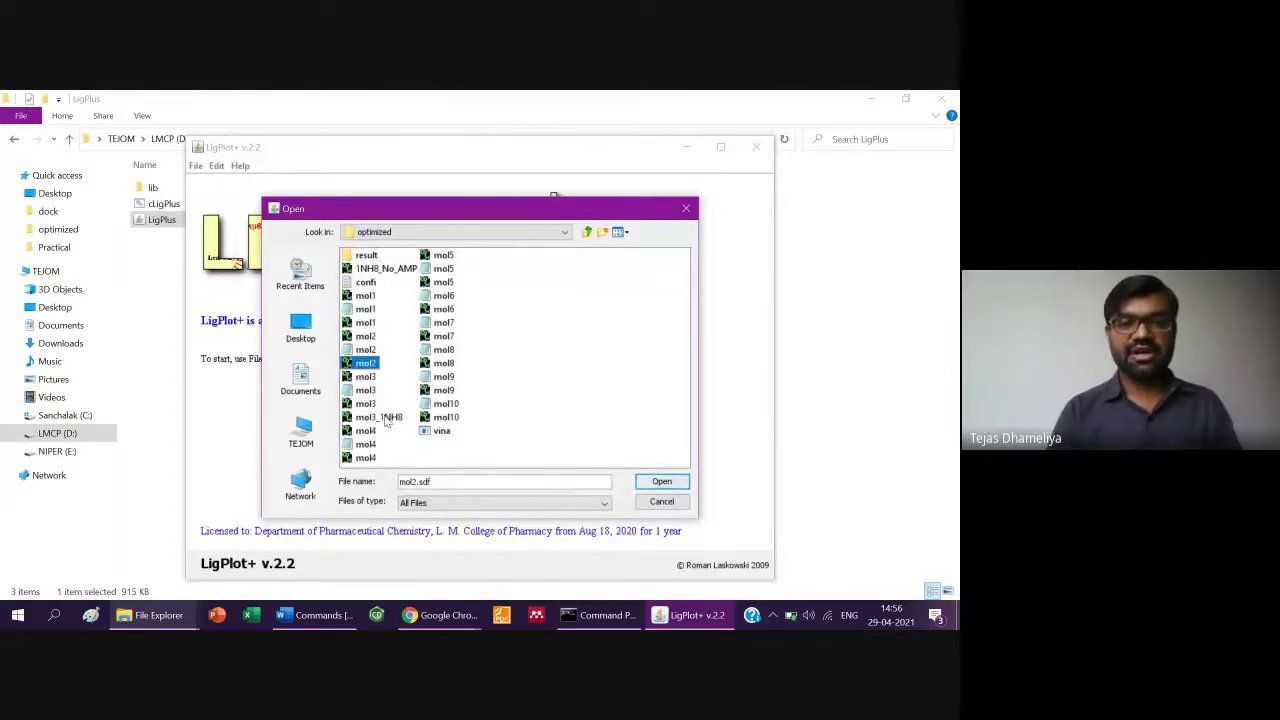
click(380, 417)
click(662, 482)
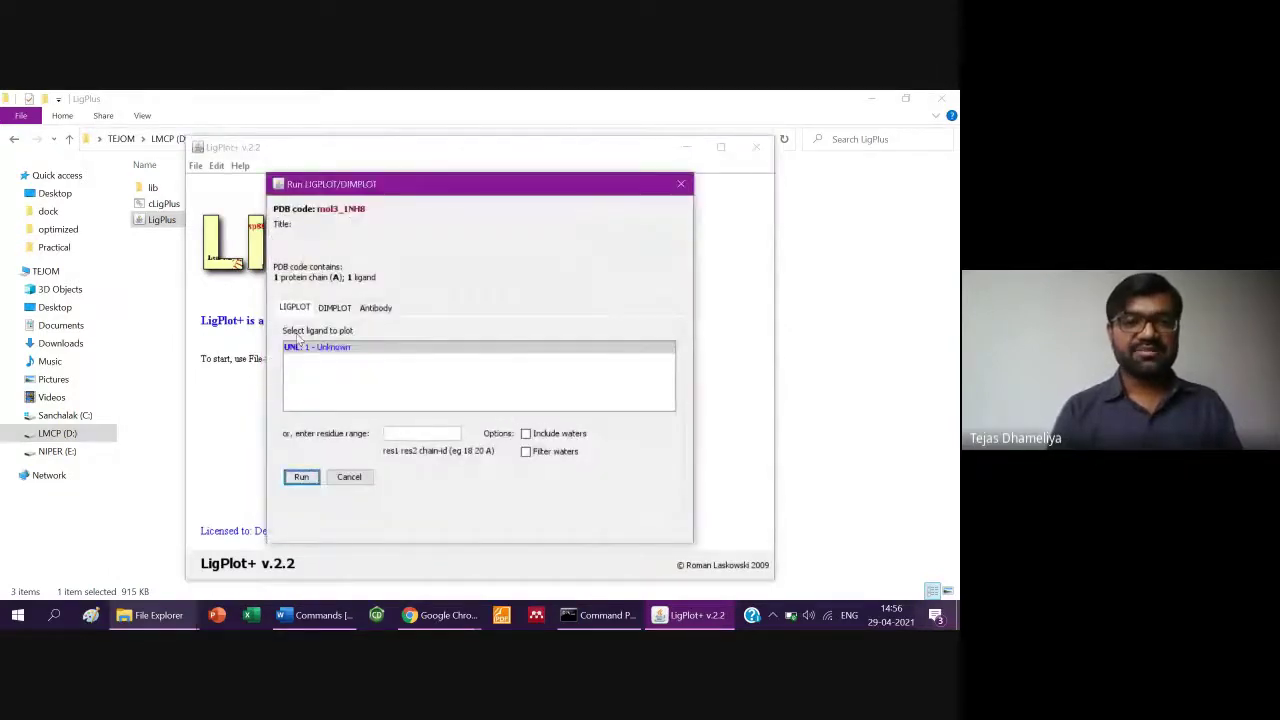
- Run LIGPLOT for the ligand UNL 1 of mol3_1NH8 and maximize the diagram window
click(300, 350)
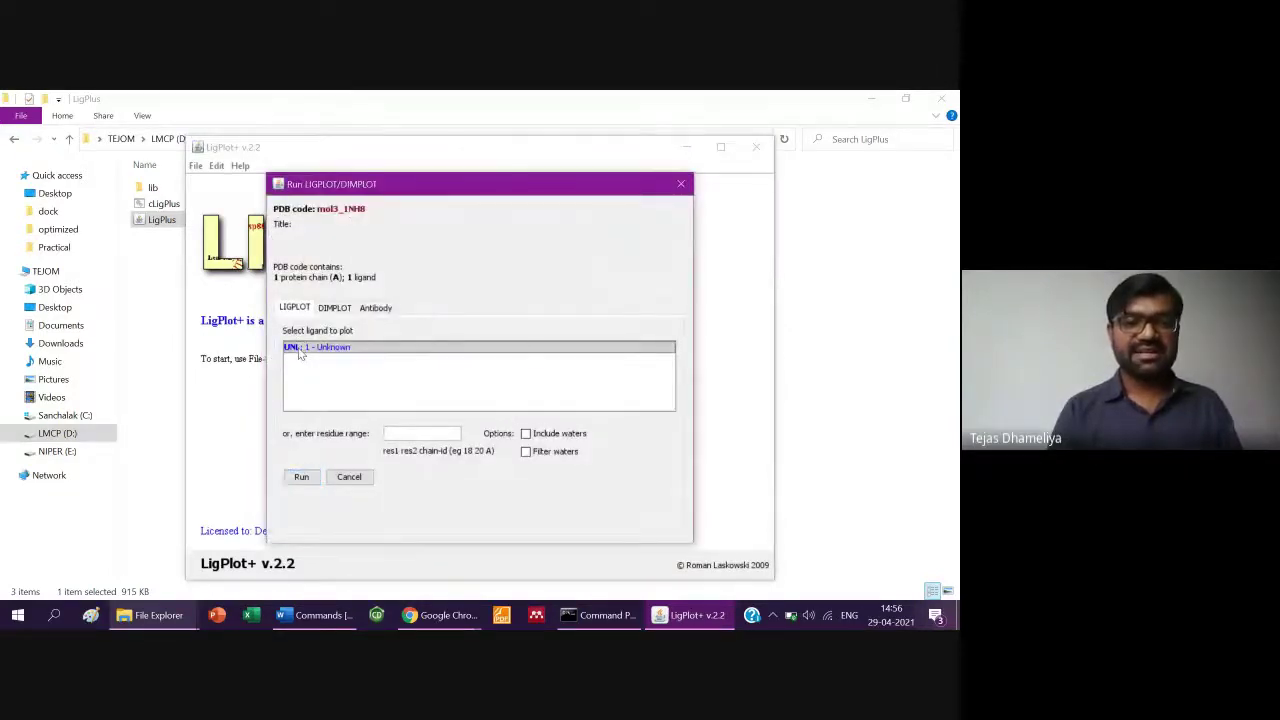
click(299, 481)
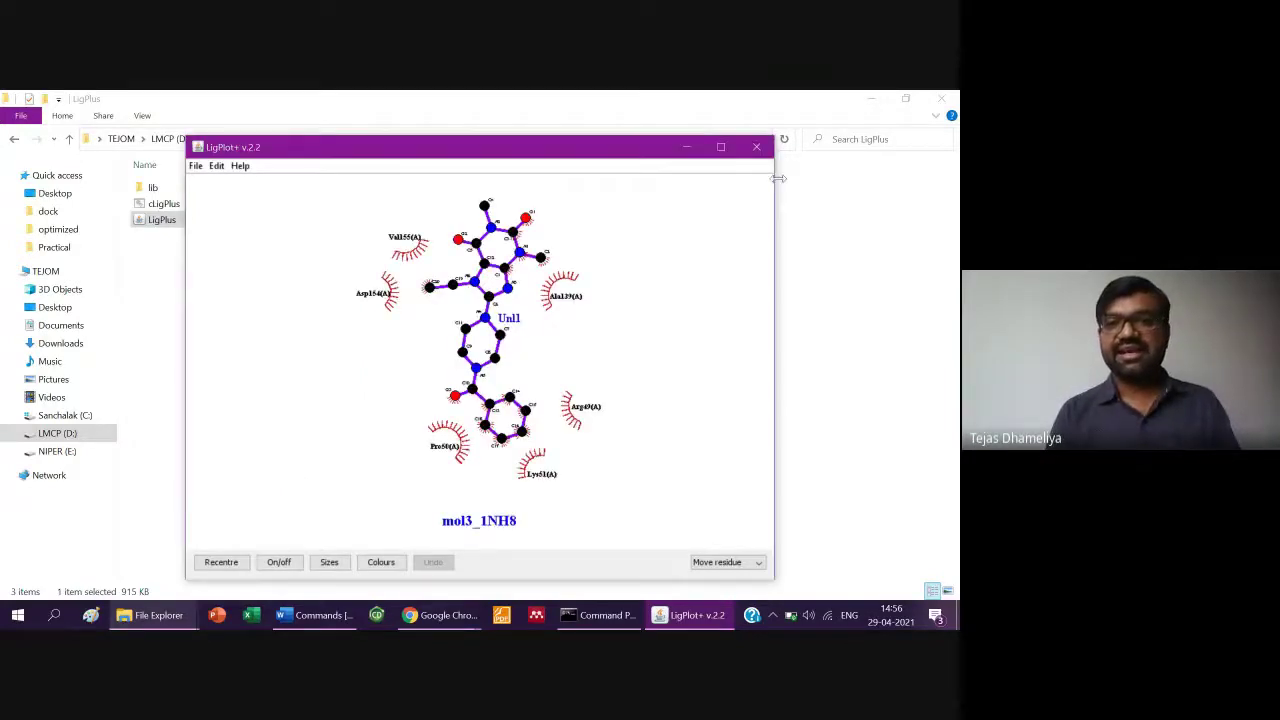
click(719, 148)
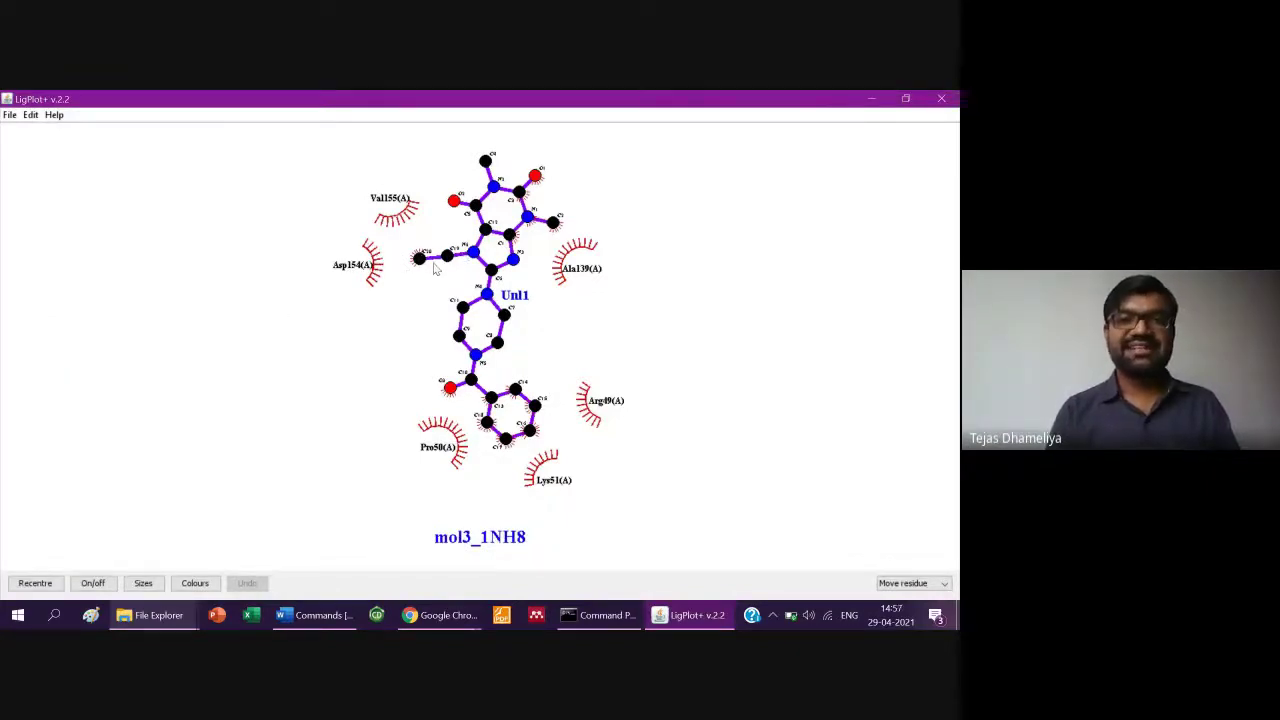
- Review the plot's on/off parameters for labels, atoms and bonds, and cancel without applying changes
click(93, 583)
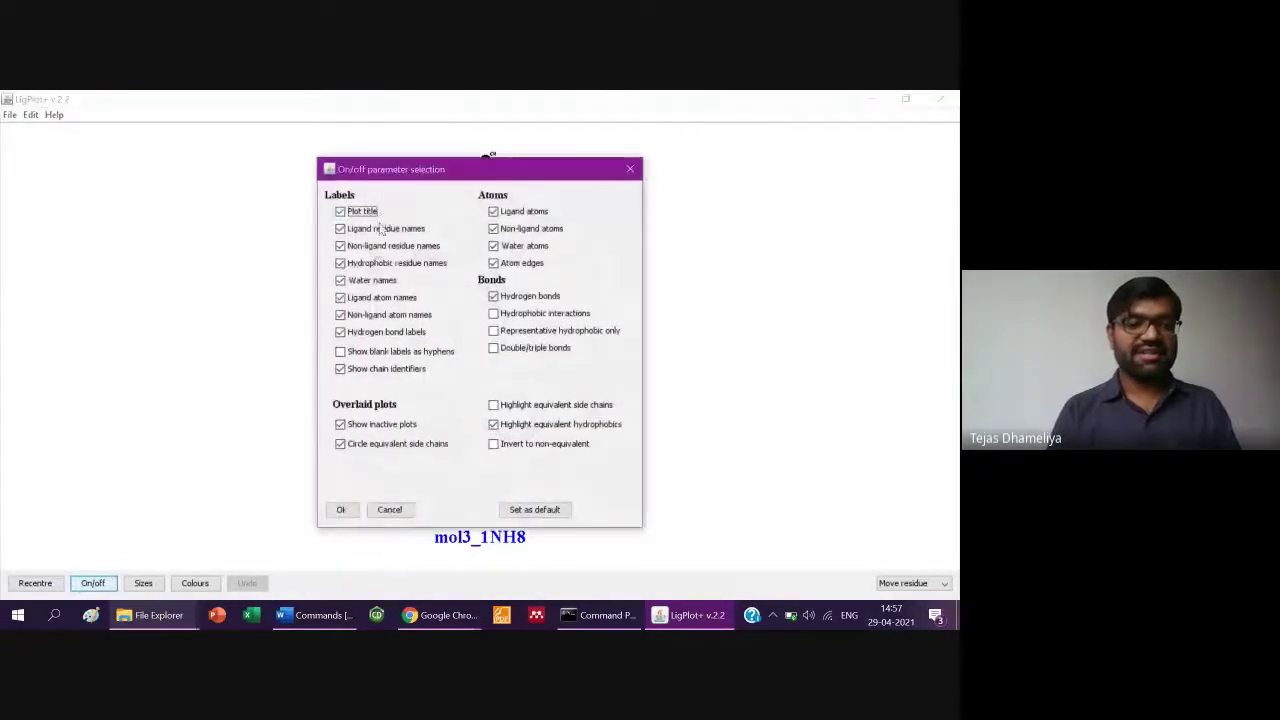
click(374, 263)
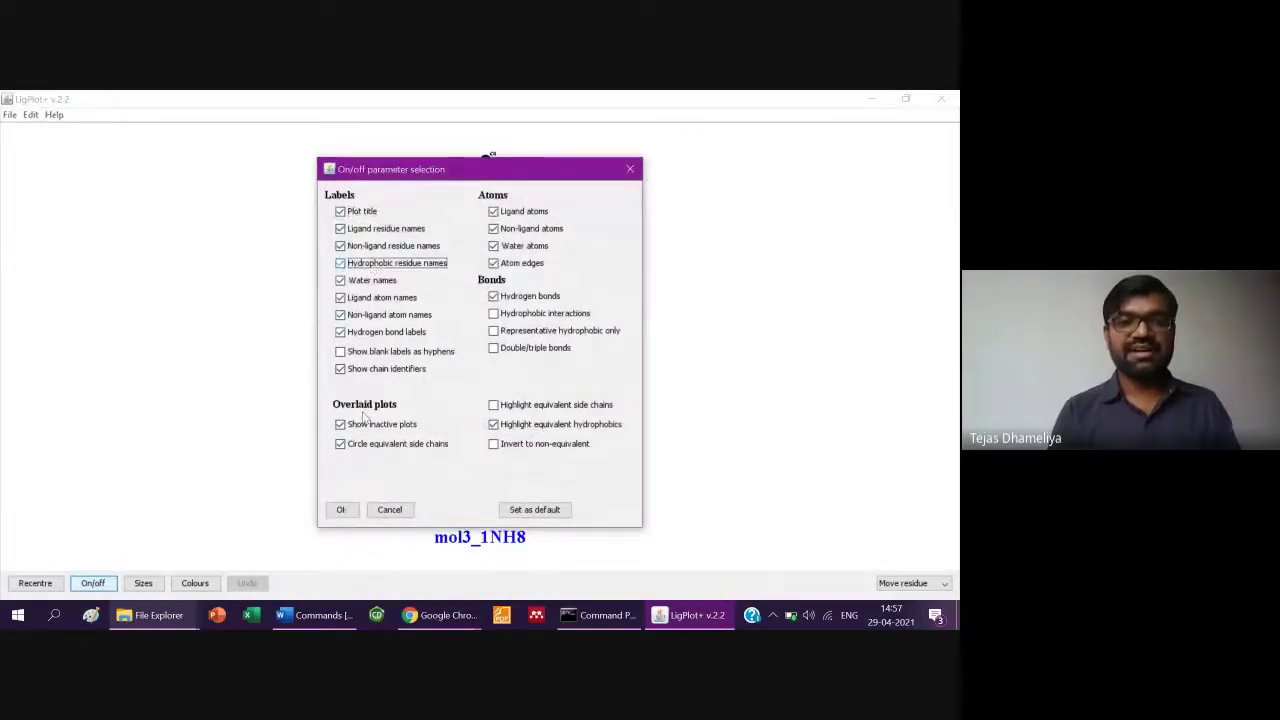
click(389, 509)
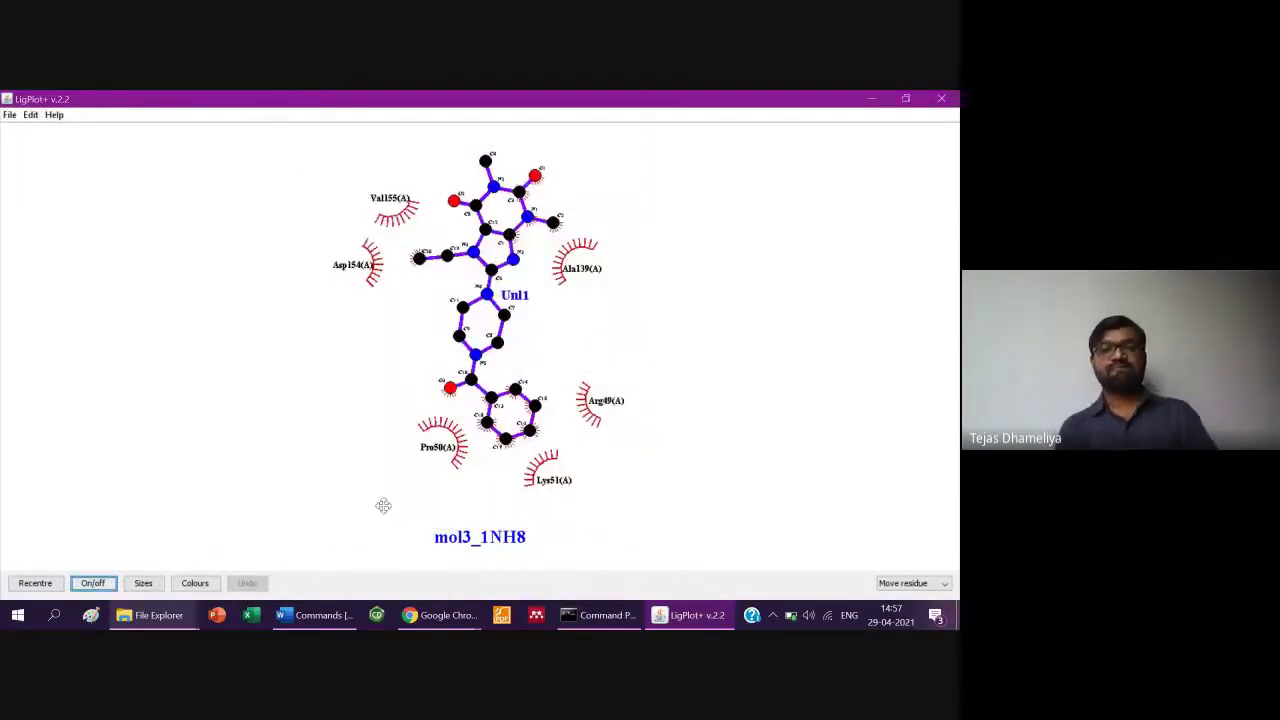
- Shift the whole interaction diagram slightly sideways and close LigPlot+, saving the changes to the current file
drag(383, 505, 342, 507)
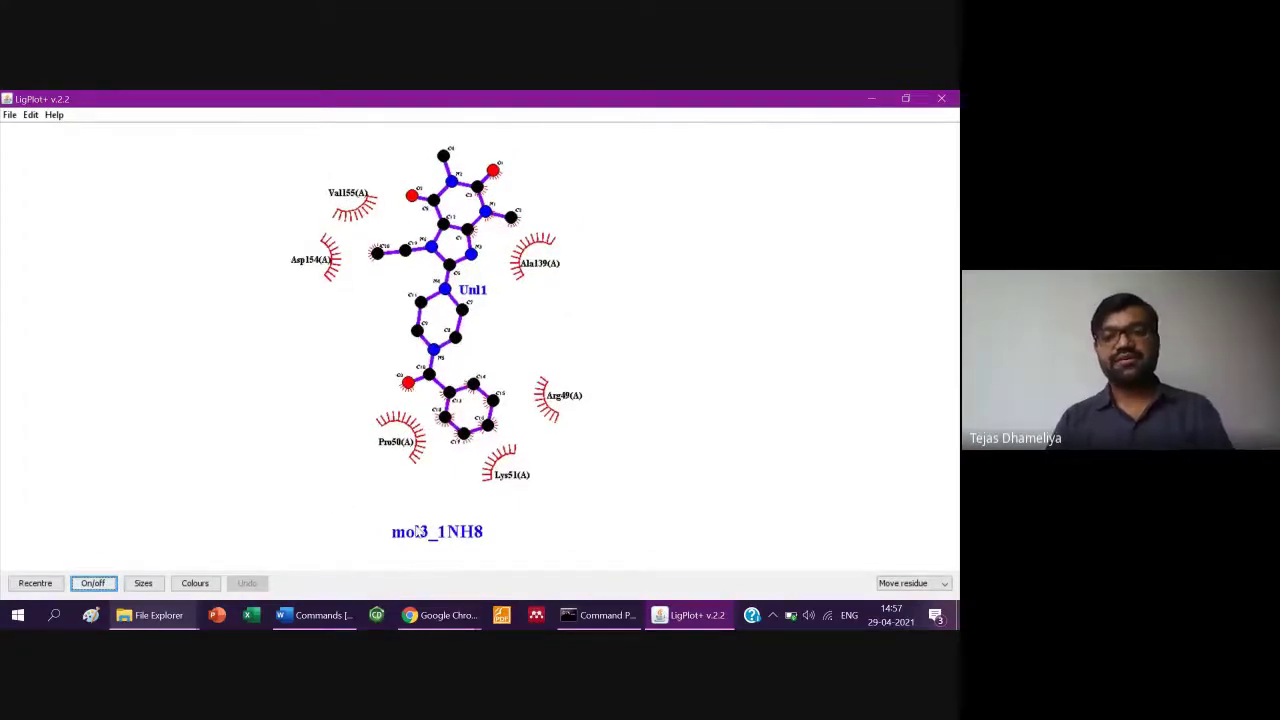
click(944, 101)
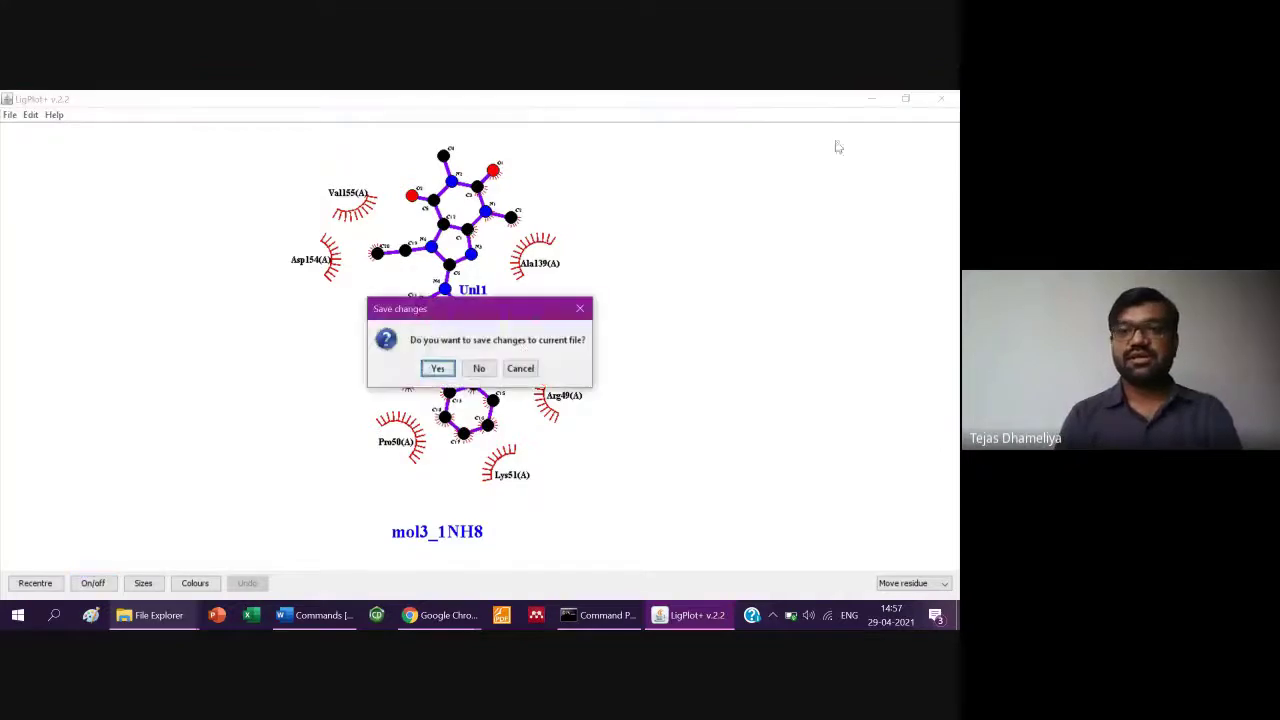
click(438, 369)
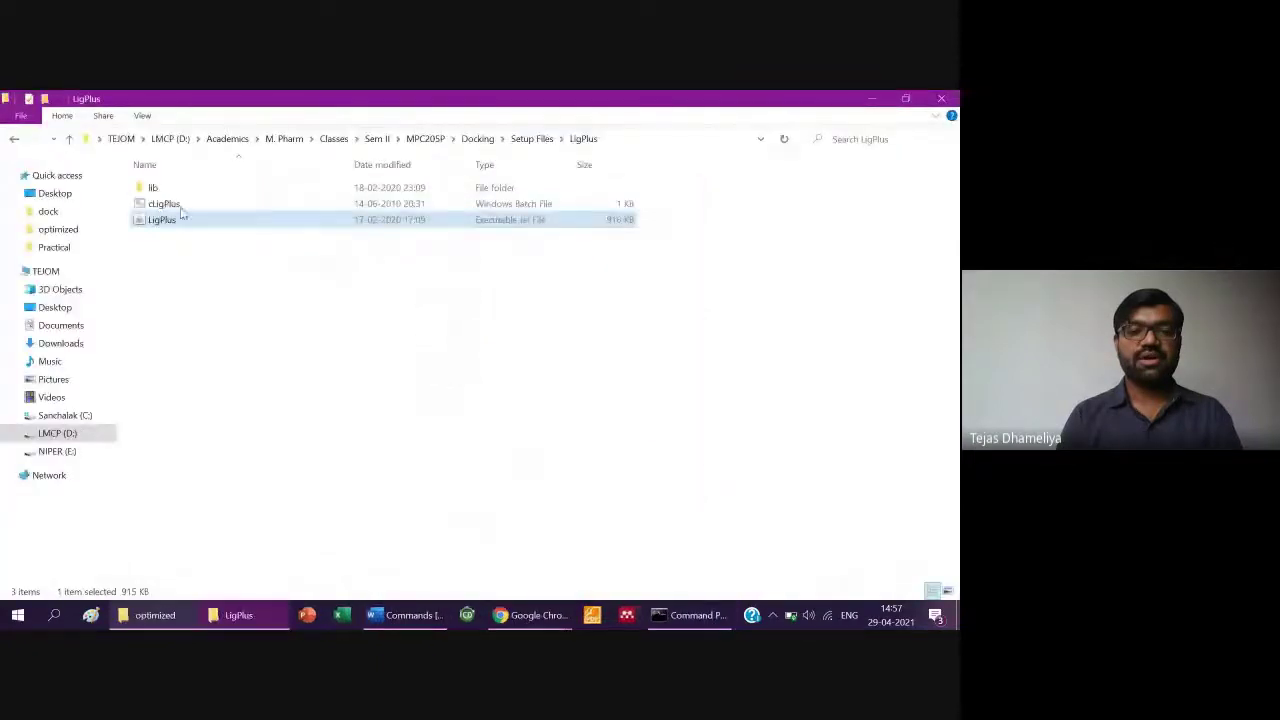
- Switch between the Commands document in Word and the Command Prompt to review the multi-ligand docking commands and their output
click(398, 612)
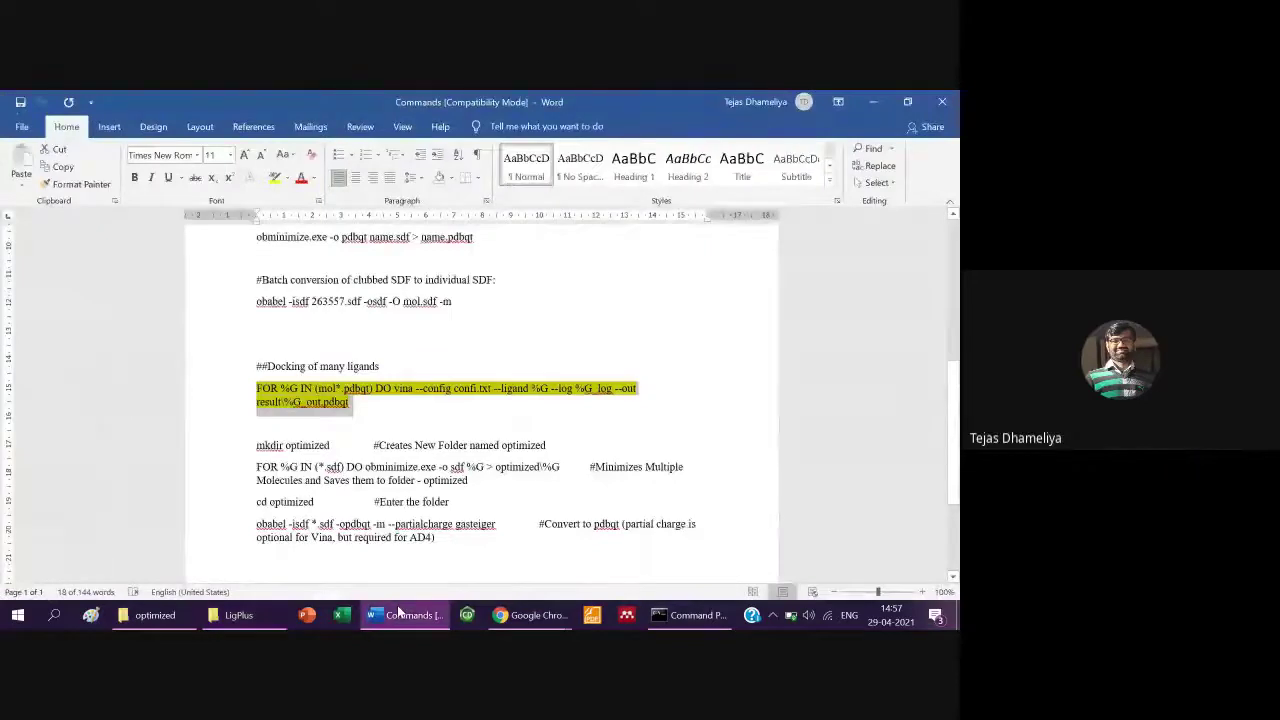
click(657, 613)
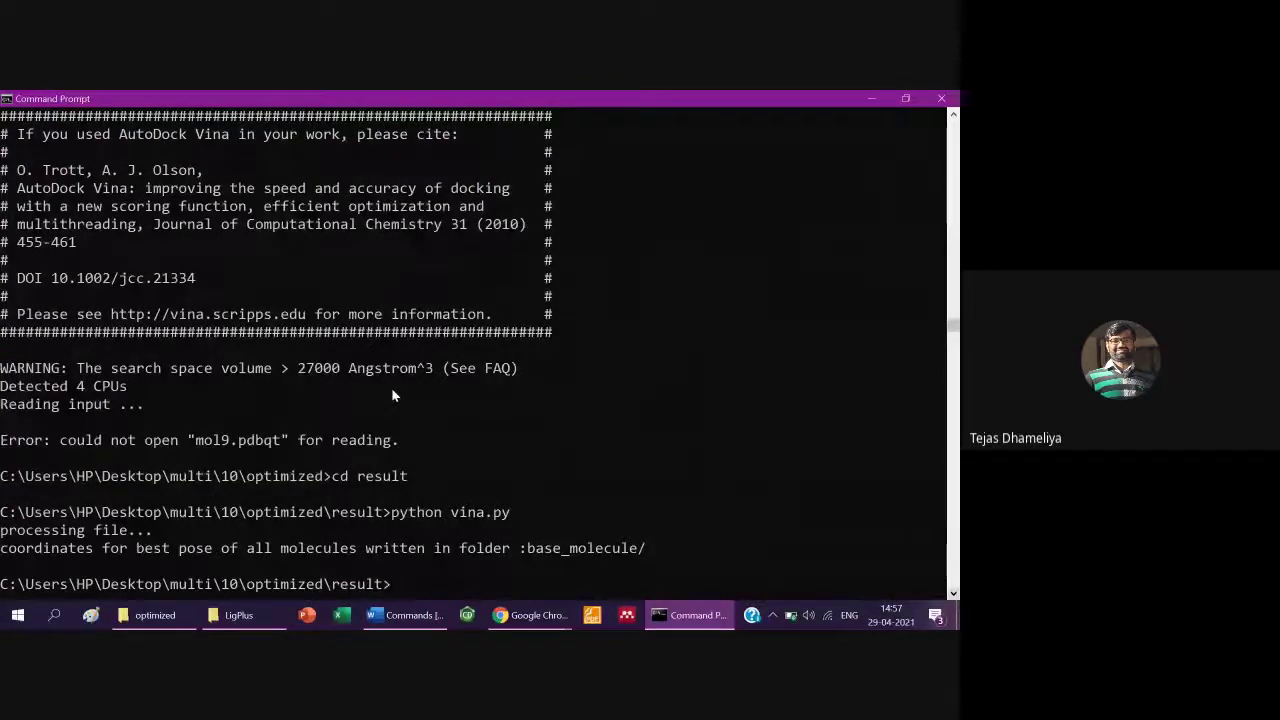
mouse_move(398, 615)
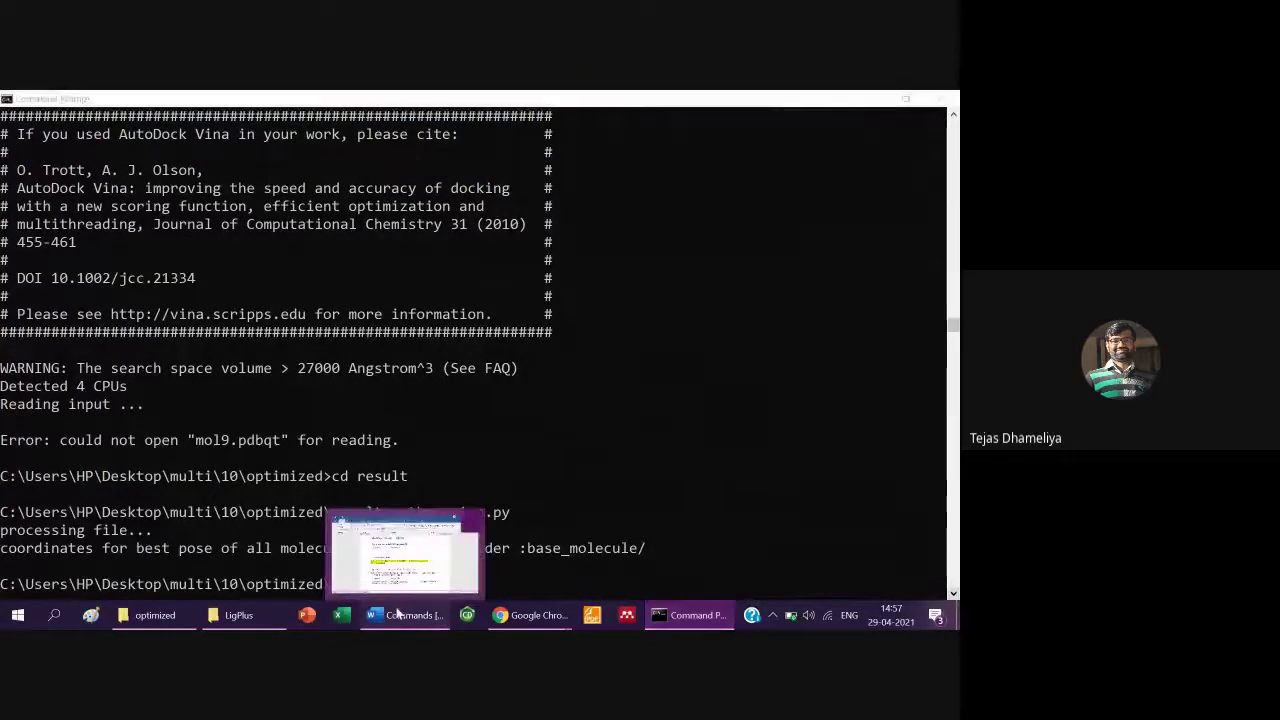
click(398, 615)
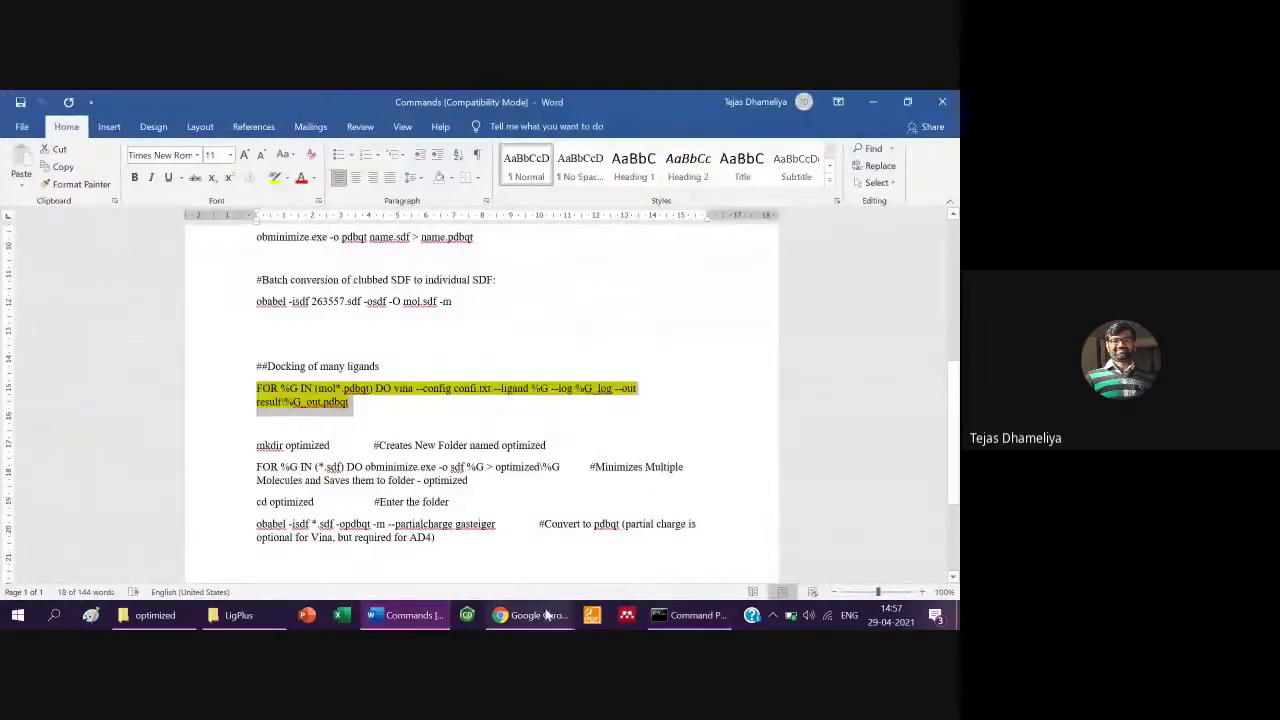